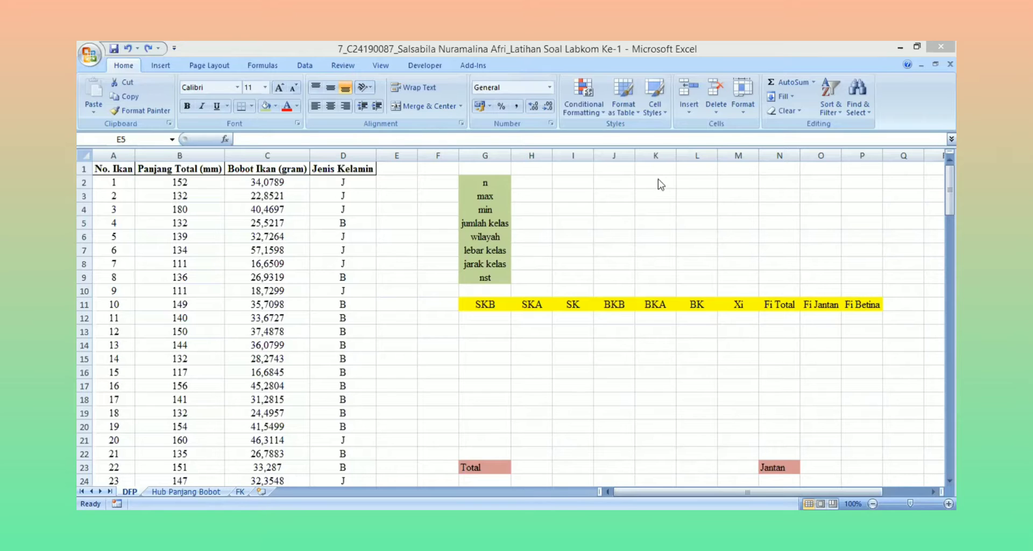
Sort the fish data in A1:D141 by Jenis Kelamin in Z to A order, treating the first row as headers
{"action": "left_click", "coordinate": [125, 165]}
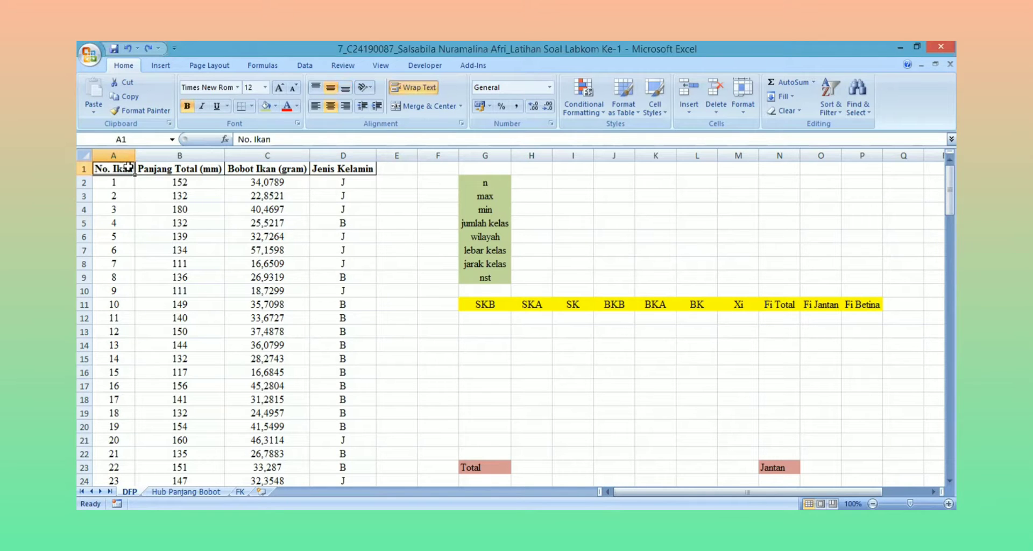
{"action": "left_click_drag", "start_coordinate": [128, 168], "coordinate": [333, 447]}
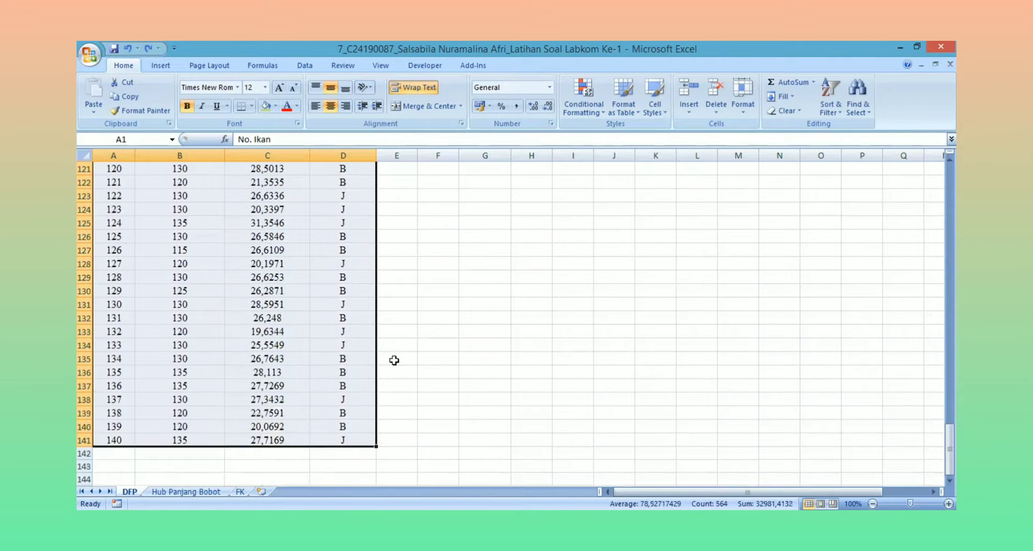
{"action": "left_click", "coordinate": [828, 108]}
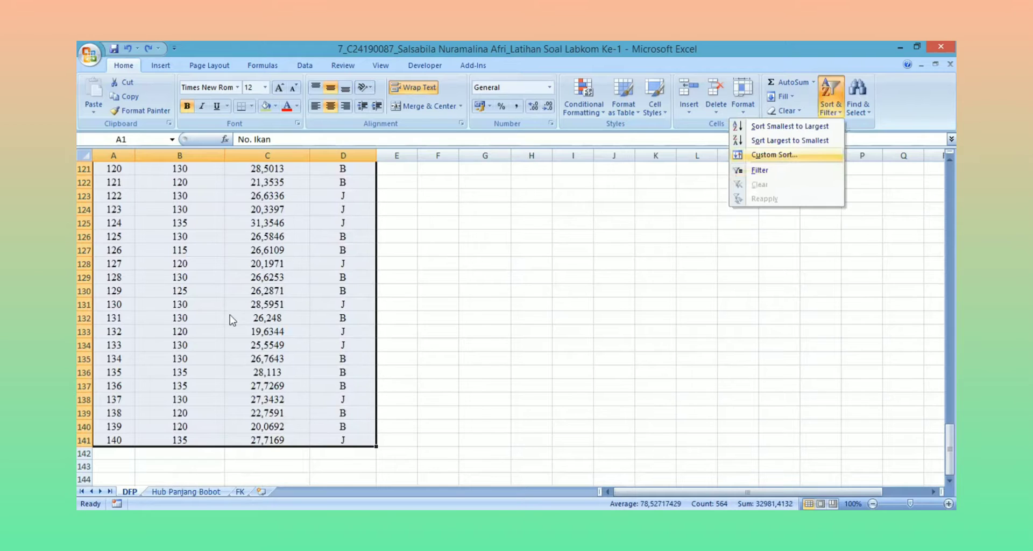
{"action": "key", "text": "Return"}
{"action": "left_click", "coordinate": [213, 307]}
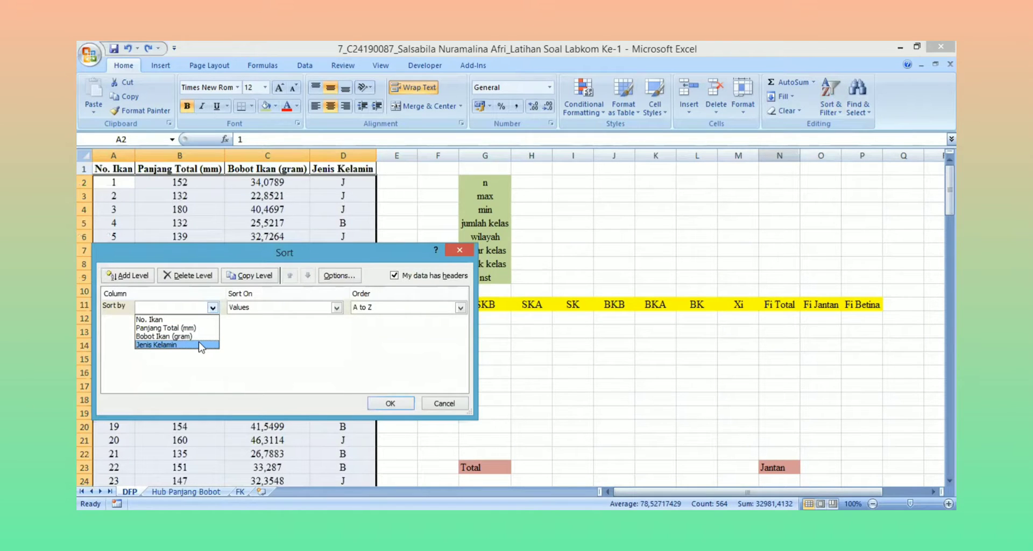
{"action": "left_click", "coordinate": [199, 344]}
{"action": "left_click", "coordinate": [460, 307]}
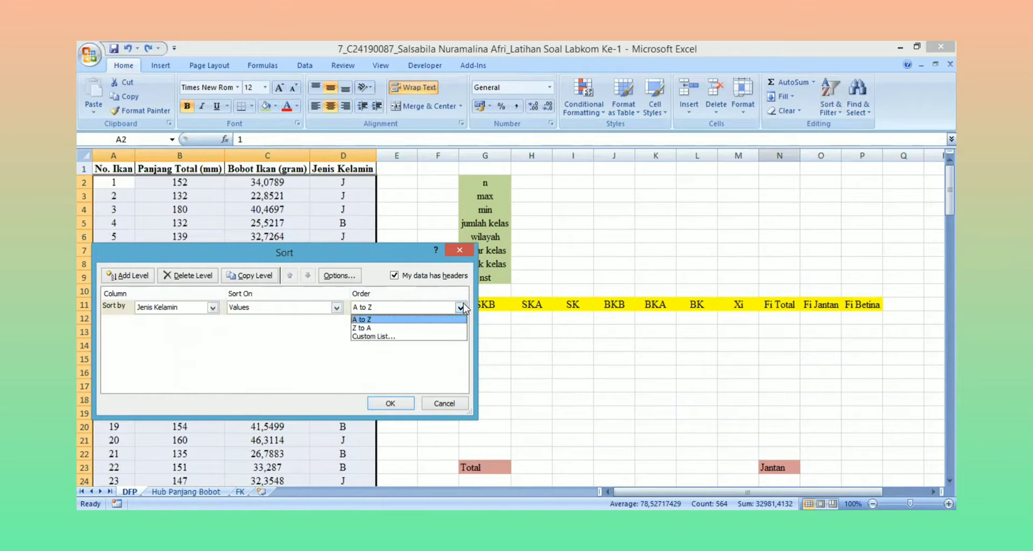
{"action": "left_click", "coordinate": [439, 328]}
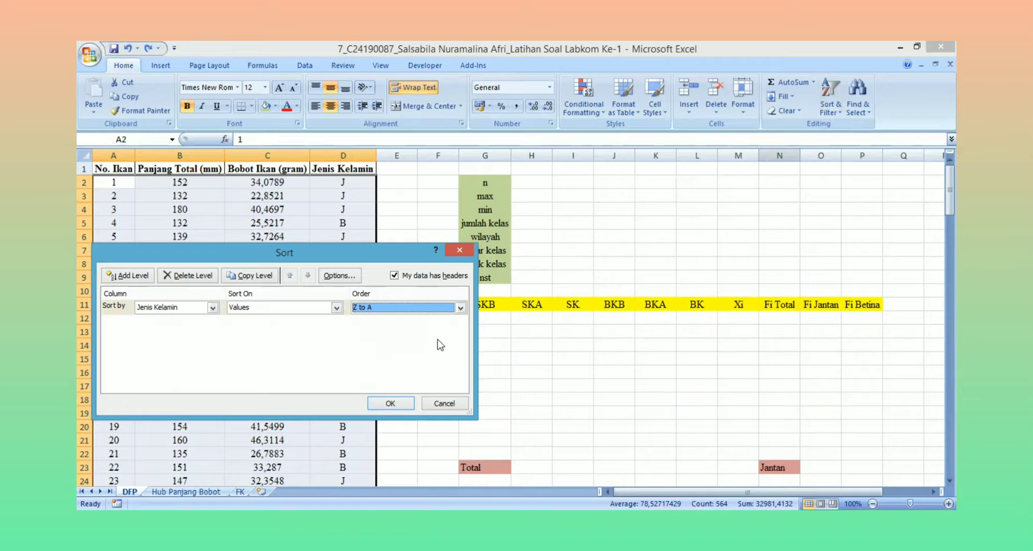
{"action": "left_click", "coordinate": [409, 402]}
{"action": "left_click", "coordinate": [430, 264]}
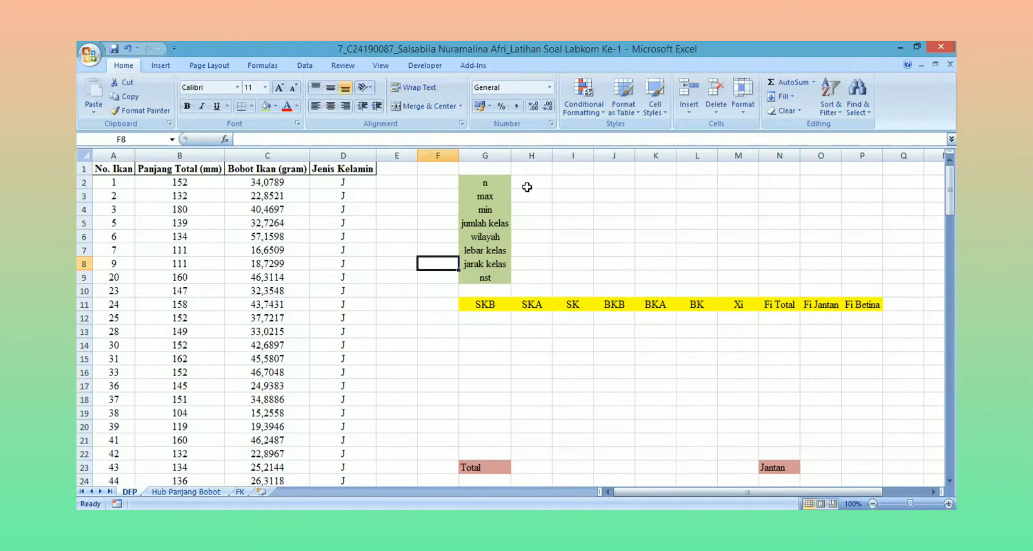
Calculate n in H2 with a COUNT formula over all the No. Ikan values in column A
{"action": "left_click", "coordinate": [527, 186]}
{"action": "type", "text": "="}
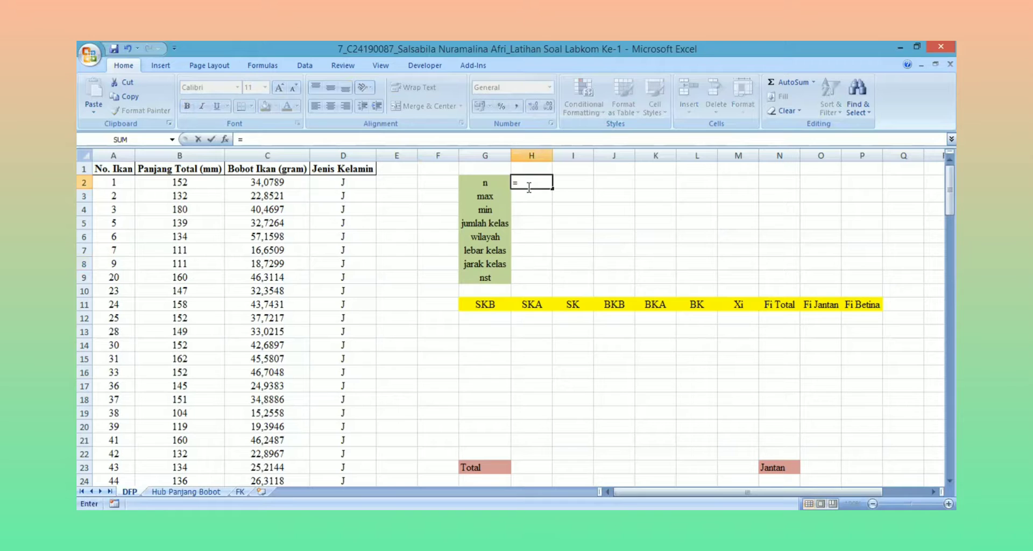
{"action": "type", "text": "c"}
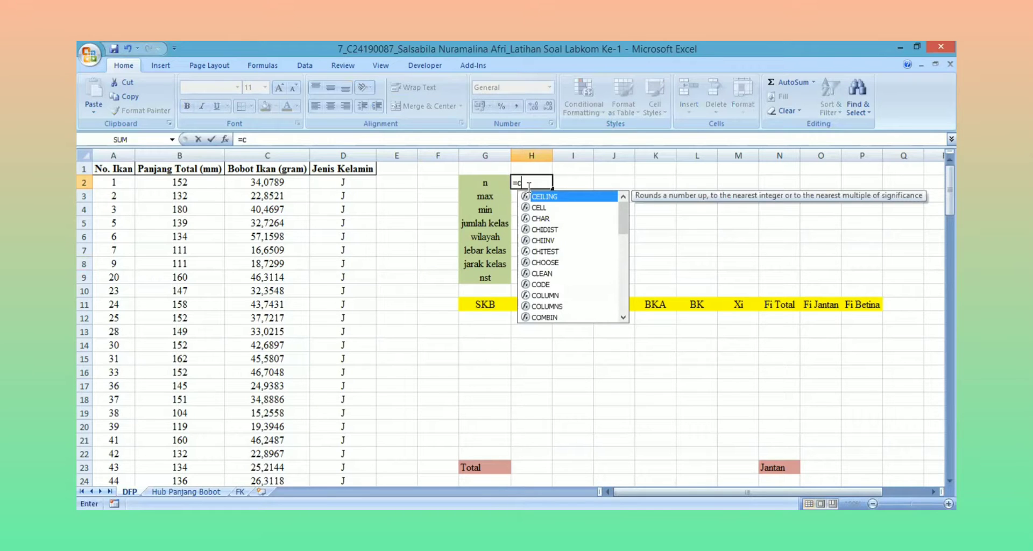
{"action": "type", "text": "ount"}
{"action": "double_click", "coordinate": [545, 197]}
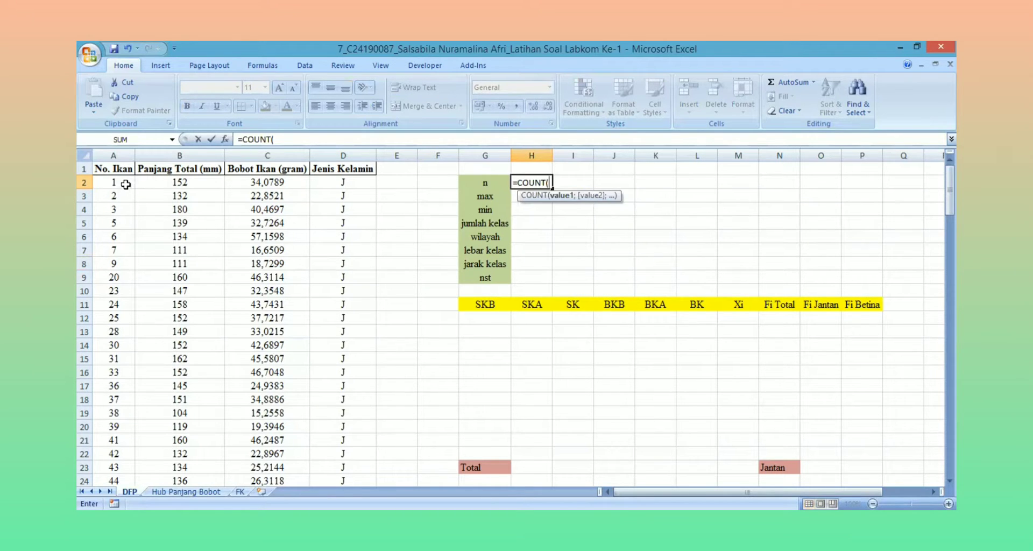
{"action": "left_click", "coordinate": [122, 185]}
{"action": "left_click_drag", "start_coordinate": [125, 392], "coordinate": [118, 466]}
{"action": "key", "text": "Return"}
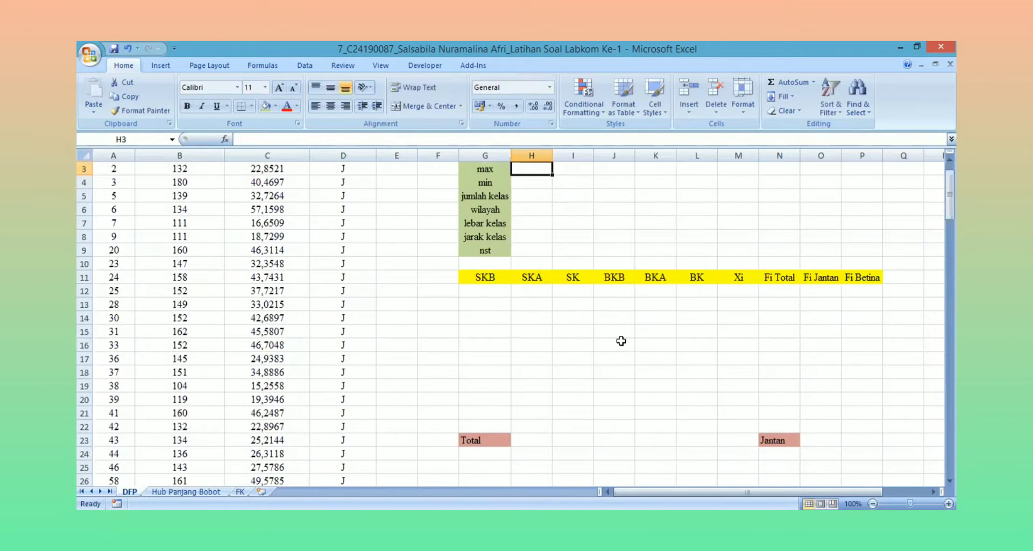
Calculate the maximum Panjang Total in H3 with the formula =max(B2:B141)
{"action": "scroll", "coordinate": [862, 208], "scroll_direction": "up", "scroll_amount": 1}
{"action": "type", "text": "="}
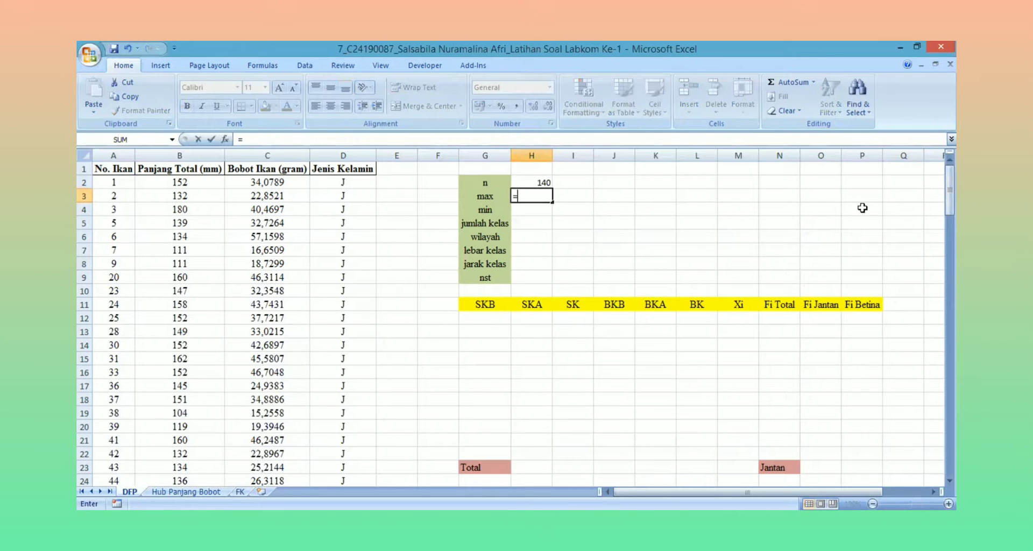
{"action": "type", "text": "max("}
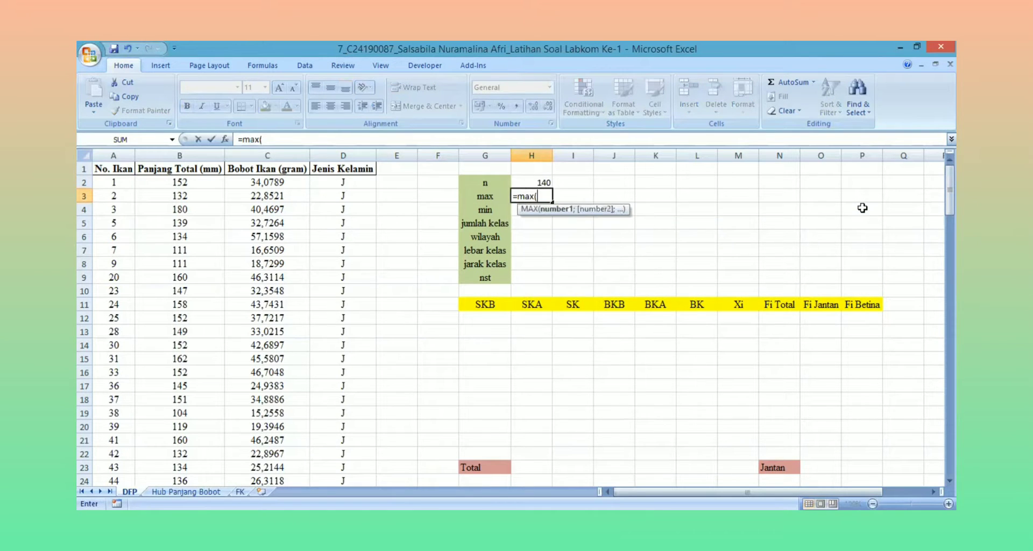
{"action": "left_click", "coordinate": [196, 182]}
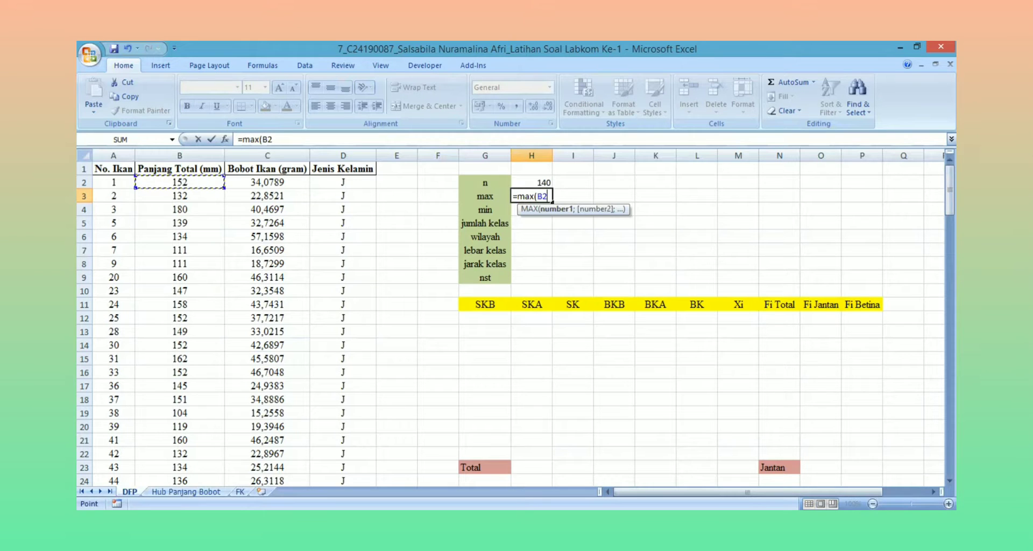
{"action": "key", "text": "ctrl+shift+Down"}
{"action": "type", "text": ")"}
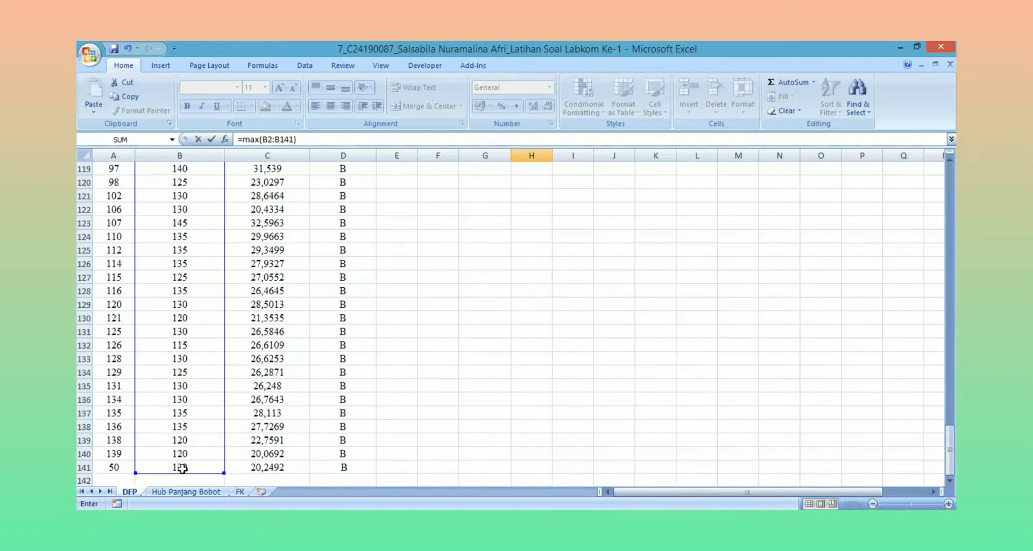
{"action": "key", "text": "Return"}
Calculate the minimum Panjang Total in H4 with a MIN formula over all the column B values
{"action": "scroll", "coordinate": [753, 207], "scroll_direction": "up", "scroll_amount": 1}
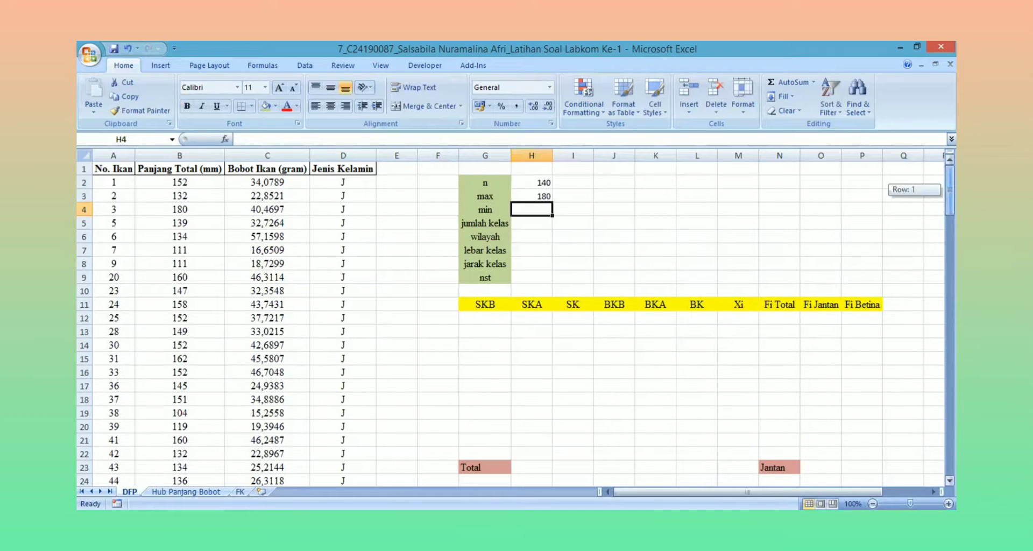
{"action": "type", "text": "=m"}
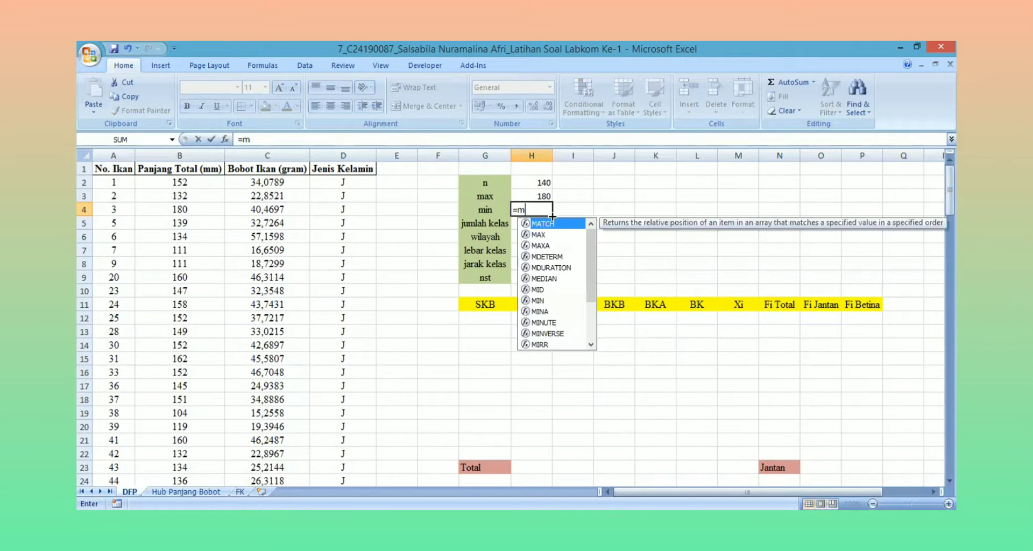
{"action": "type", "text": "in("}
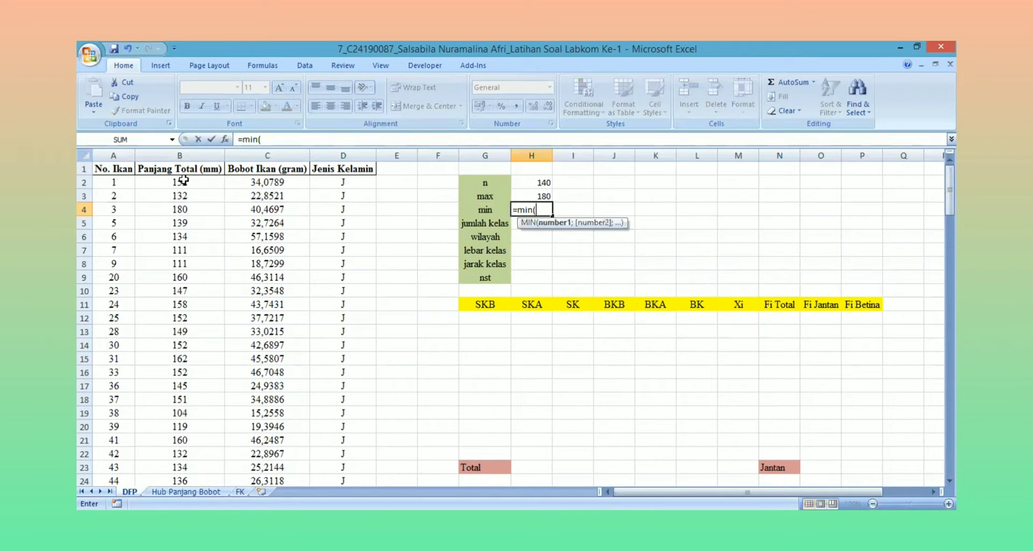
{"action": "left_click_drag", "start_coordinate": [180, 182], "coordinate": [187, 220]}
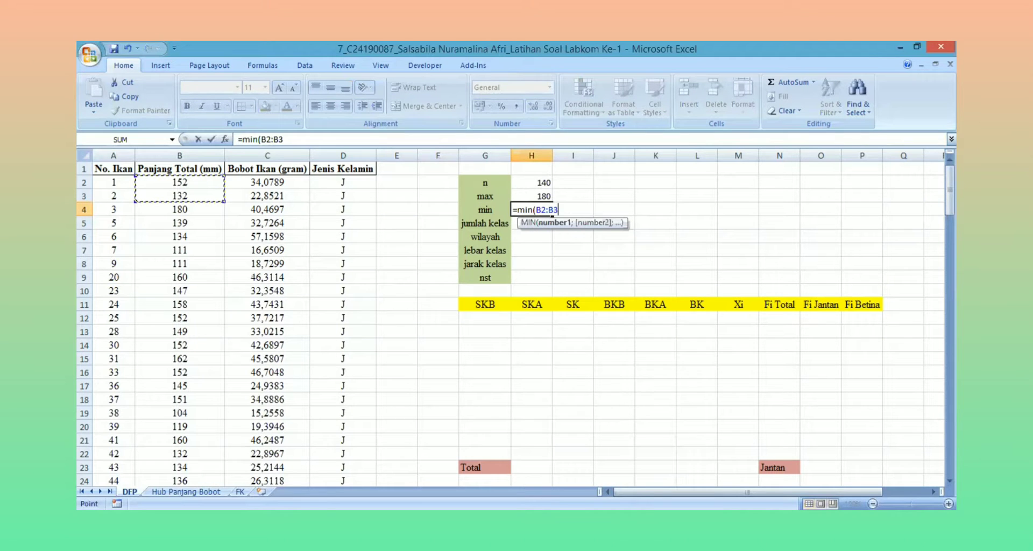
{"action": "left_click_drag", "start_coordinate": [186, 487], "coordinate": [183, 458]}
{"action": "key", "text": "Return"}
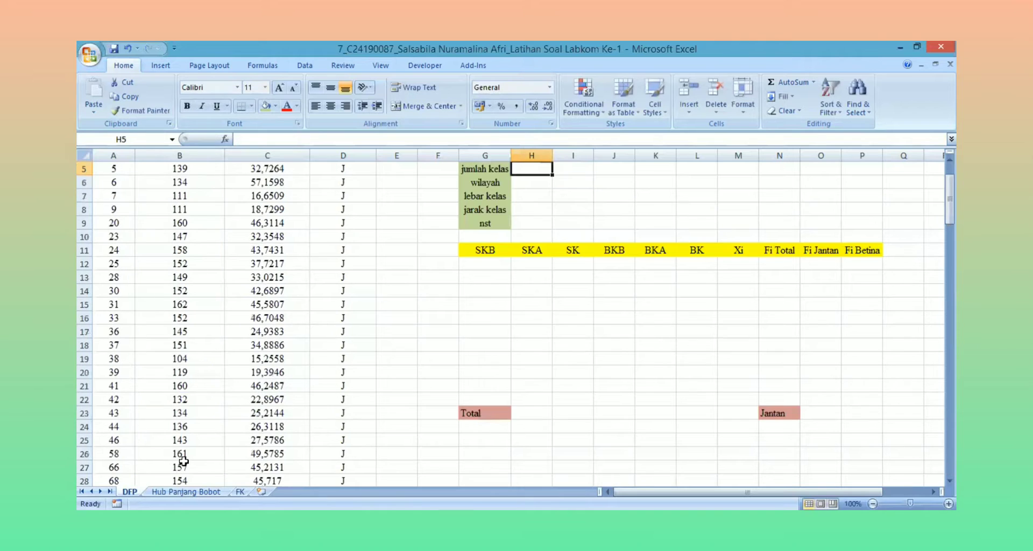
Calculate jumlah kelas in H5 with the formula =1+3,32*LOG(H2)
{"action": "left_click_drag", "start_coordinate": [949, 200], "coordinate": [949, 188]}
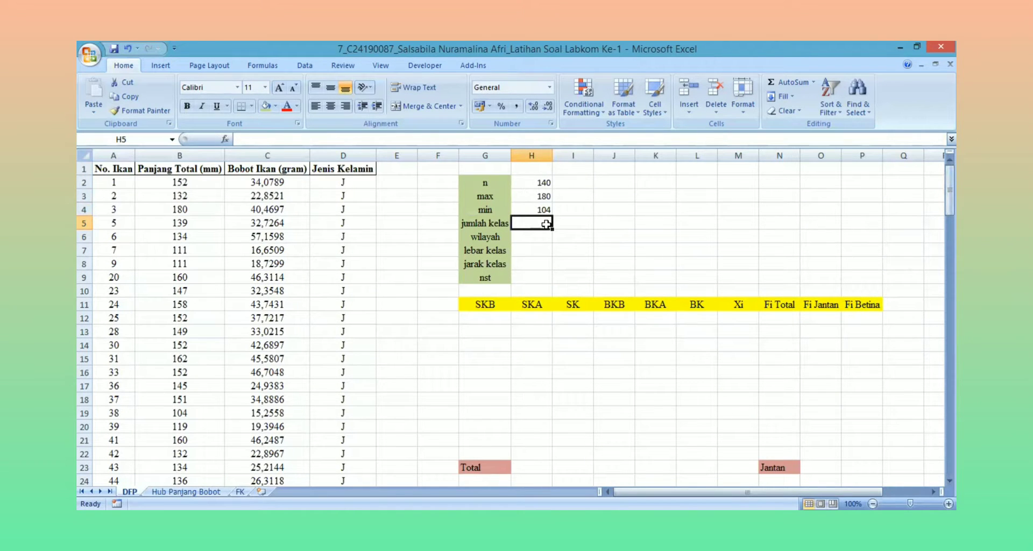
{"action": "type", "text": "=1"}
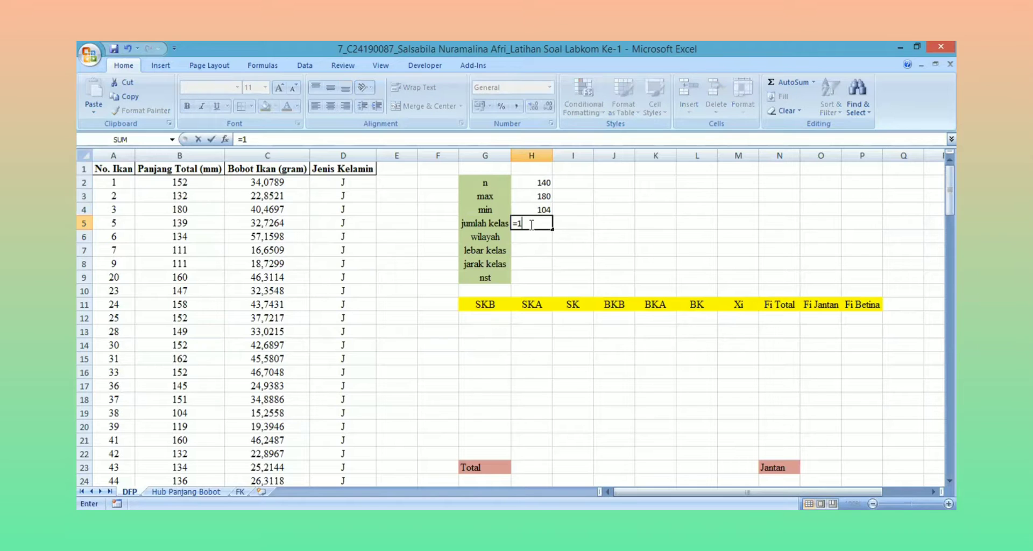
{"action": "type", "text": "+3"}
{"action": "type", "text": ",32*log"}
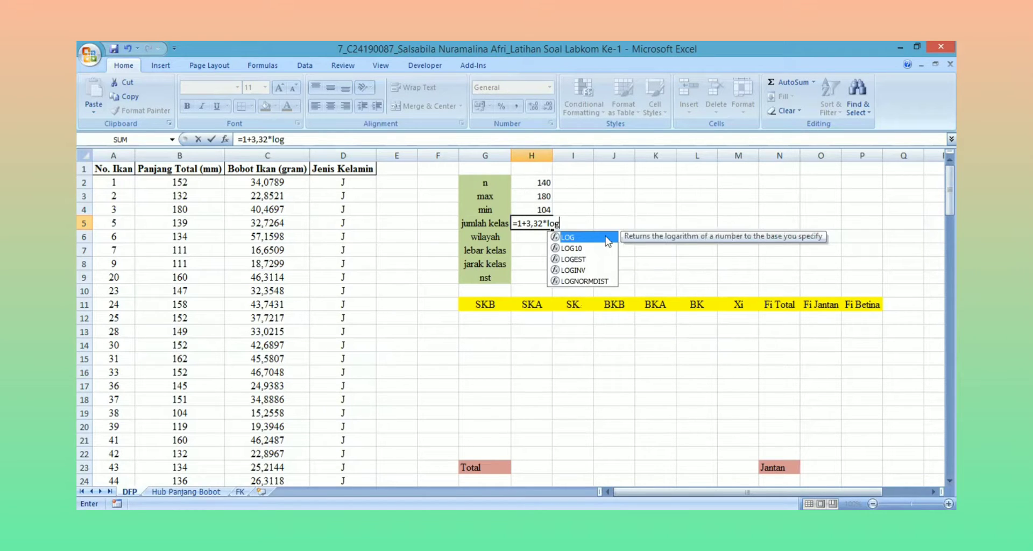
{"action": "double_click", "coordinate": [605, 238]}
{"action": "left_click", "coordinate": [534, 181]}
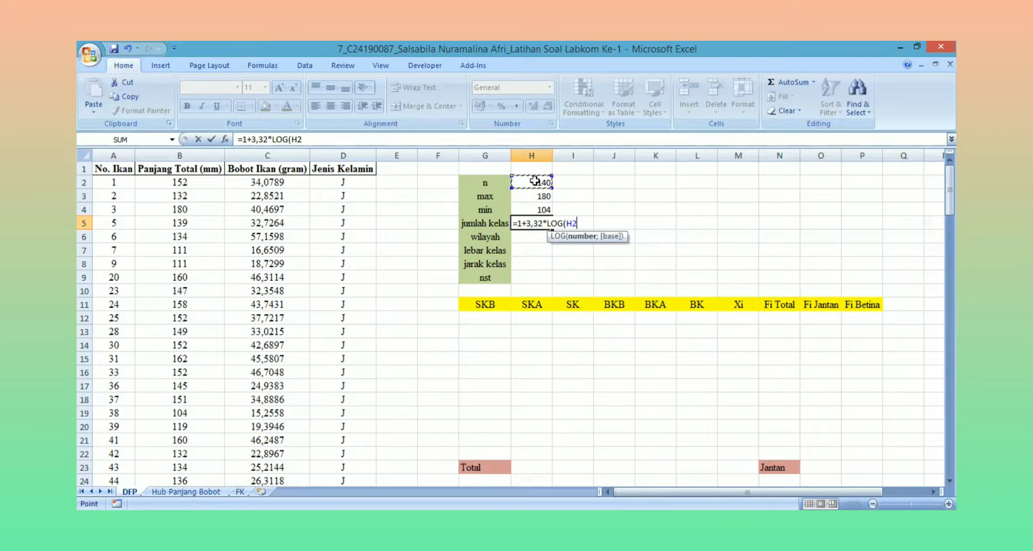
{"action": "type", "text": ")"}
{"action": "key", "text": "Return"}
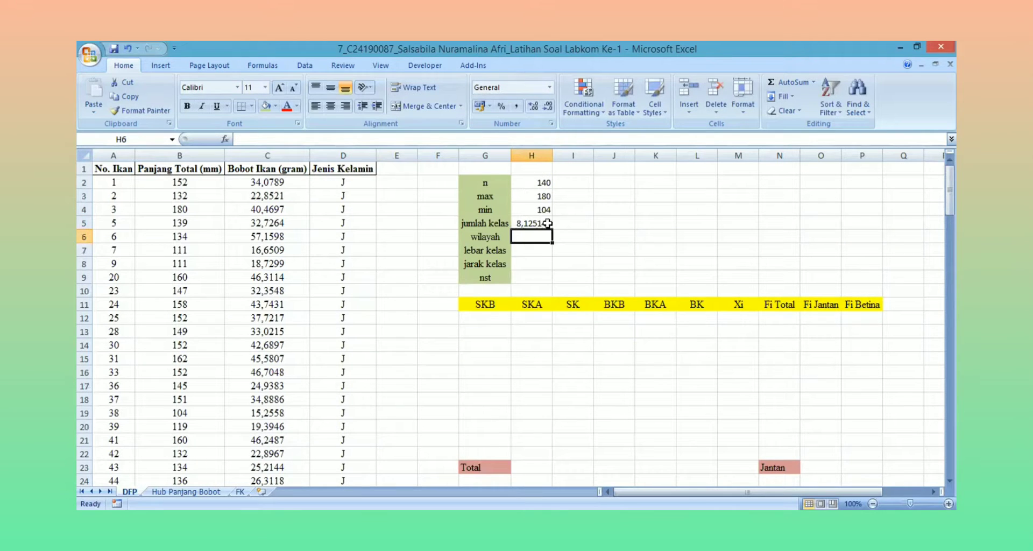
Reduce the jumlah kelas value in H5 to four decimal places and enter the rounded-up class count 9 in I5
{"action": "left_click", "coordinate": [546, 223]}
{"action": "left_click", "coordinate": [549, 106]}
{"action": "left_click", "coordinate": [548, 106]}
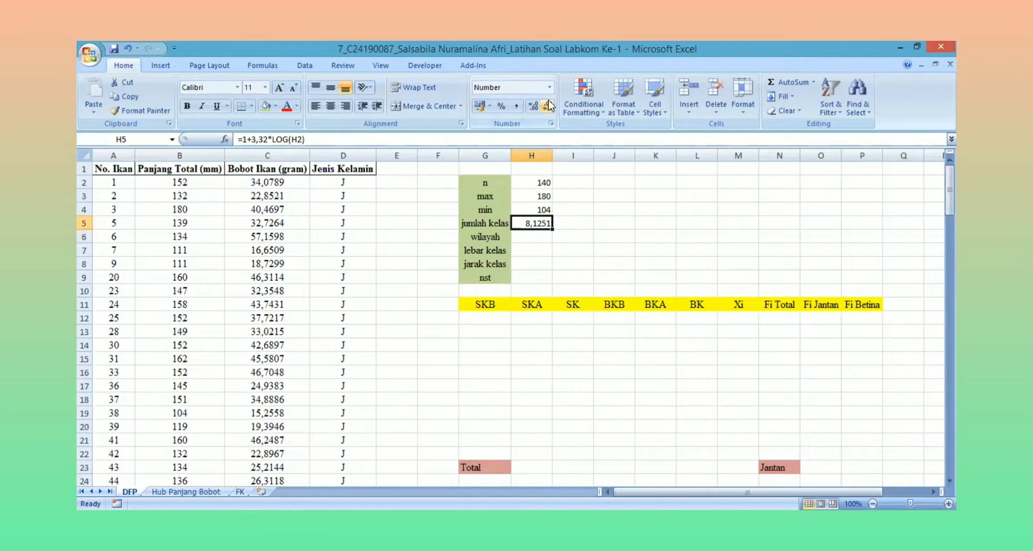
{"action": "left_click", "coordinate": [579, 221]}
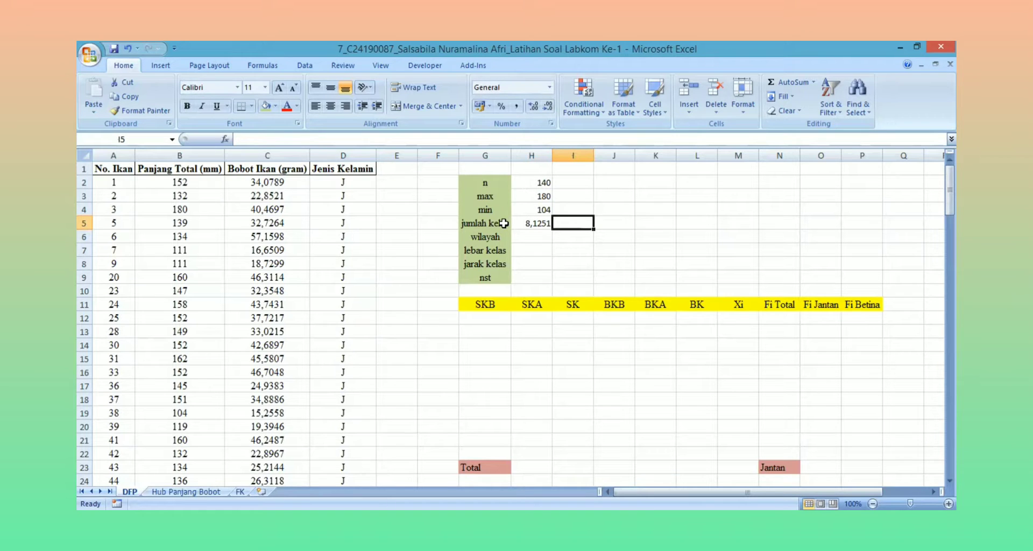
{"action": "type", "text": "9"}
Calculate wilayah in H6 as the maximum minus the minimum with the formula =H3-H4
{"action": "left_click", "coordinate": [529, 238]}
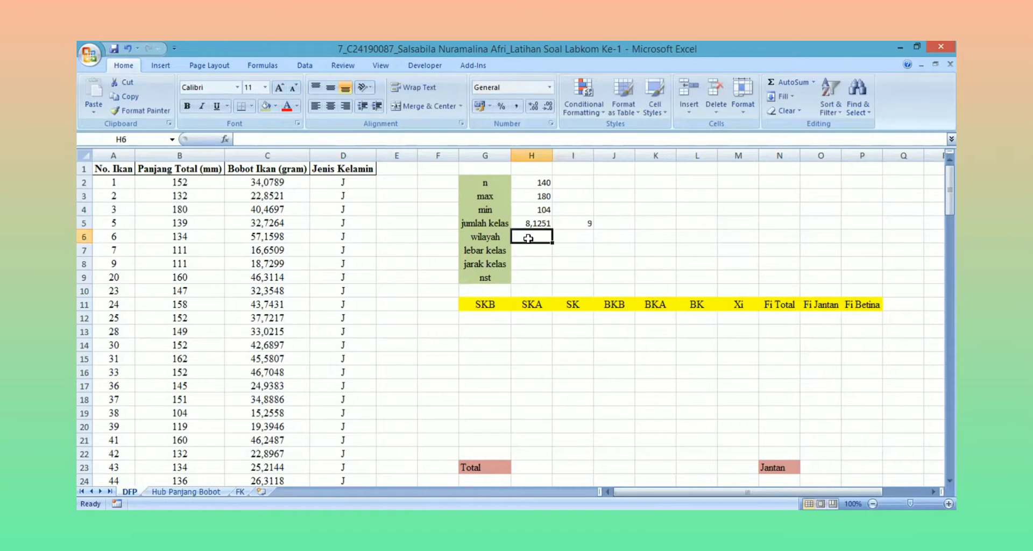
{"action": "type", "text": "="}
{"action": "left_click", "coordinate": [530, 194]}
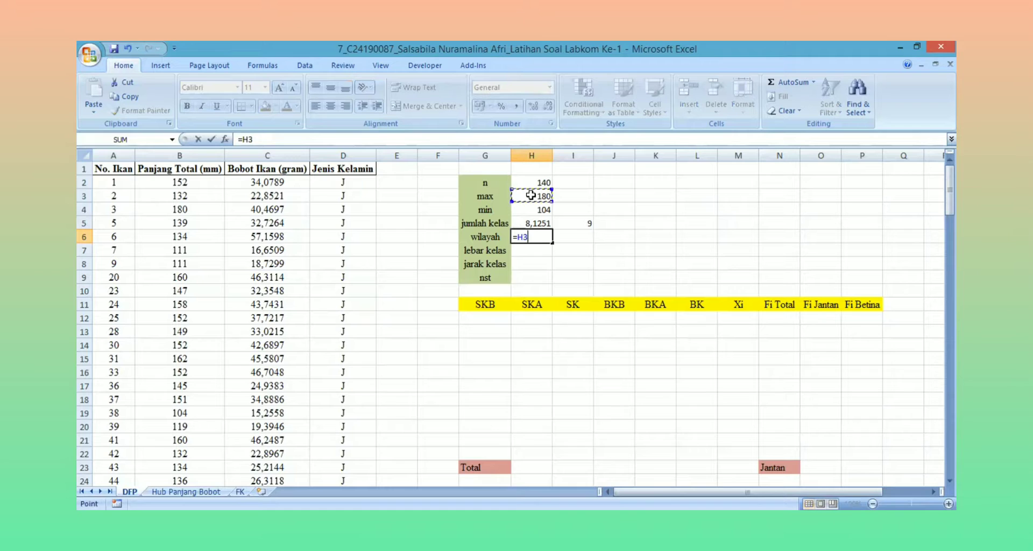
{"action": "type", "text": "-"}
{"action": "left_click", "coordinate": [534, 211]}
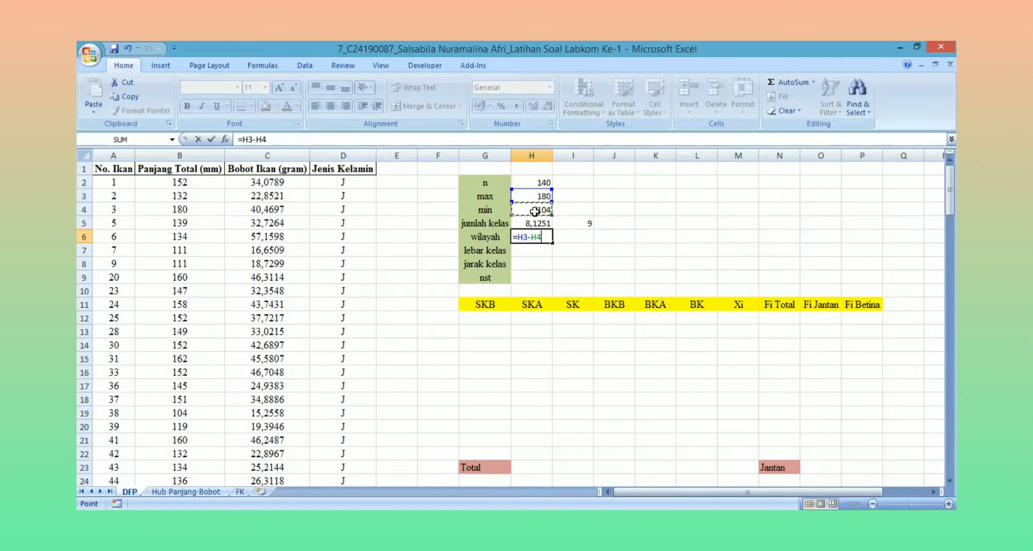
{"action": "key", "text": "Return"}
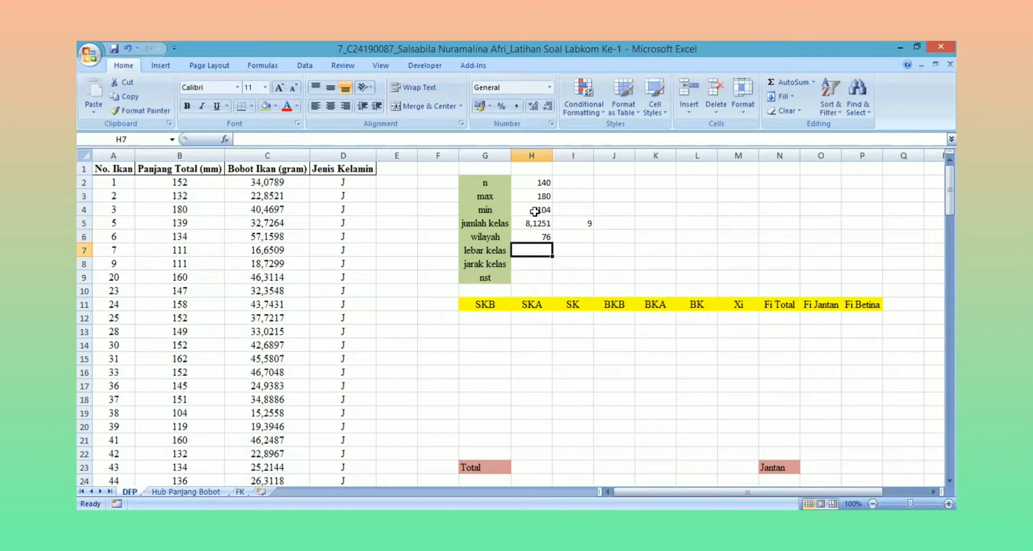
Calculate lebar kelas in H7 with the formula =H6/I5 and reduce its display to four decimal places
{"action": "type", "text": "="}
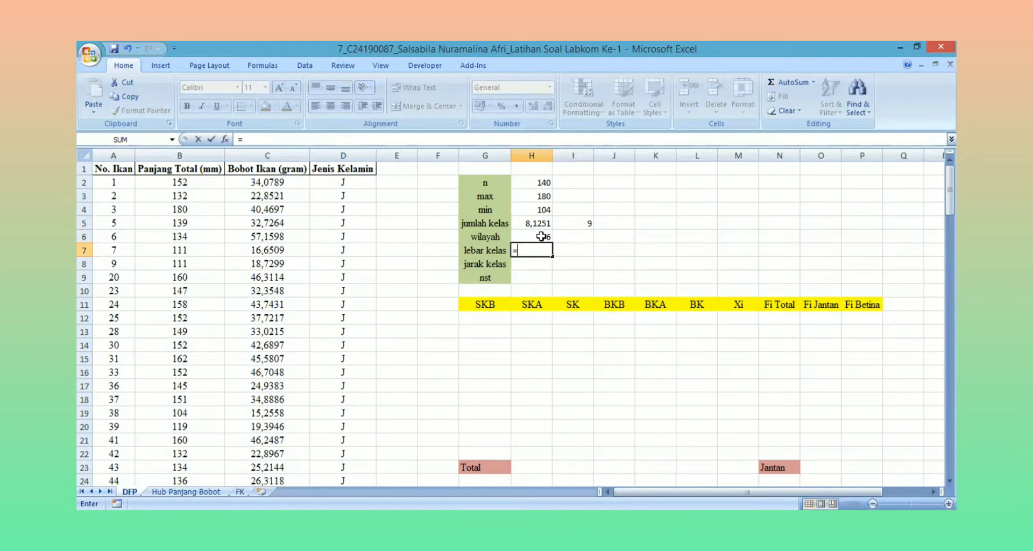
{"action": "left_click", "coordinate": [541, 236]}
{"action": "type", "text": "/"}
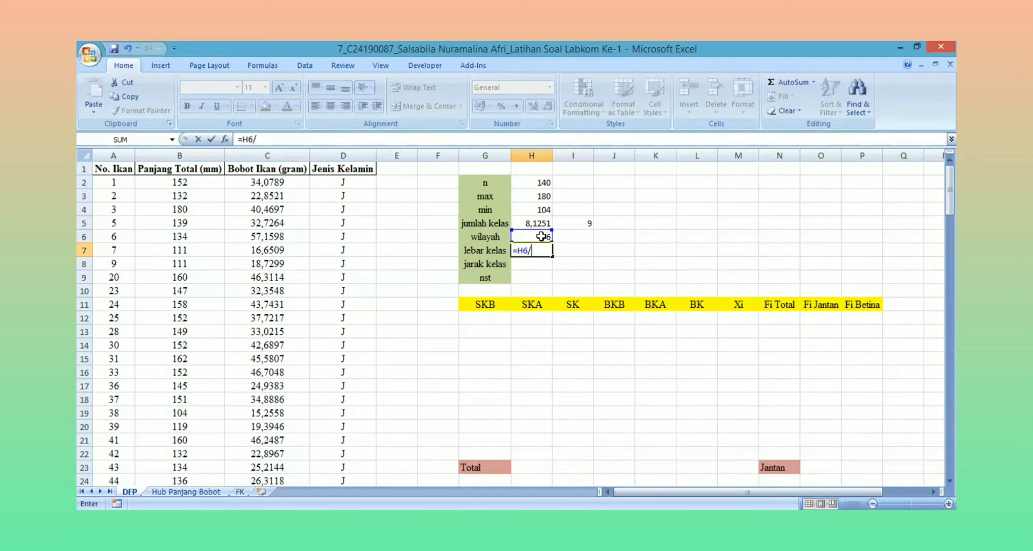
{"action": "left_click", "coordinate": [586, 226]}
{"action": "key", "text": "Return"}
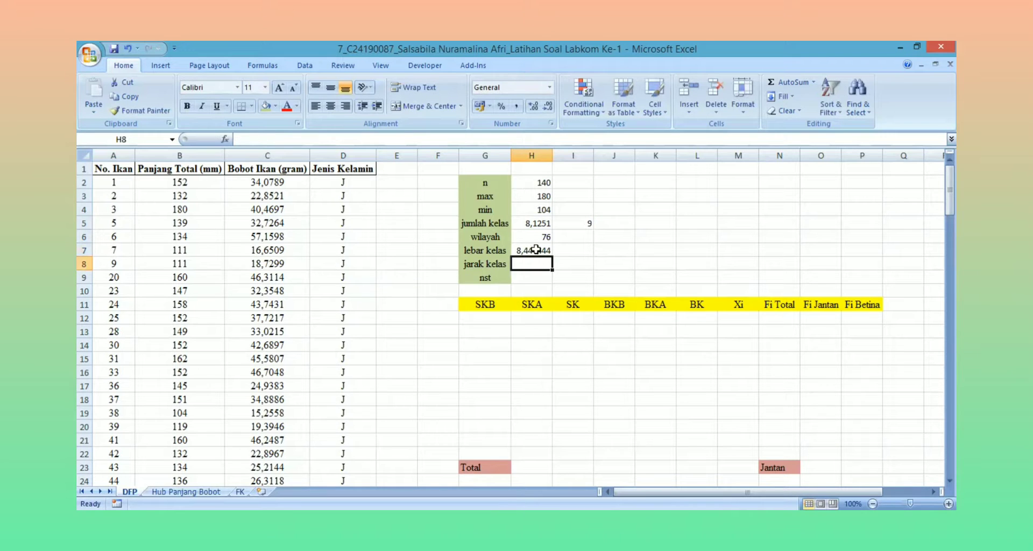
{"action": "left_click", "coordinate": [533, 251]}
{"action": "left_click", "coordinate": [548, 106]}
{"action": "left_click", "coordinate": [547, 105]}
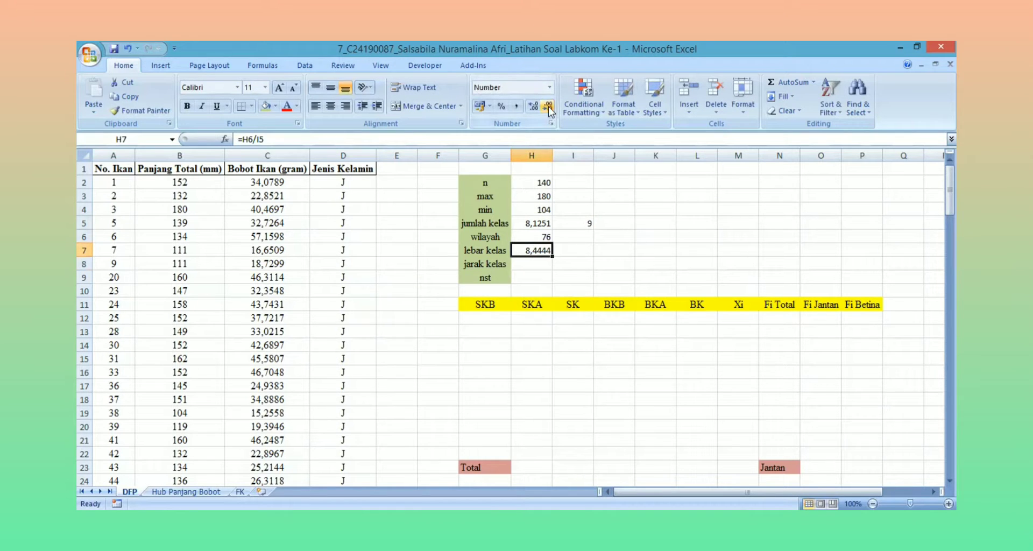
Enter the rounded lebar kelas value 8 in I7 and the nst value 1 in H9
{"action": "left_click", "coordinate": [584, 253]}
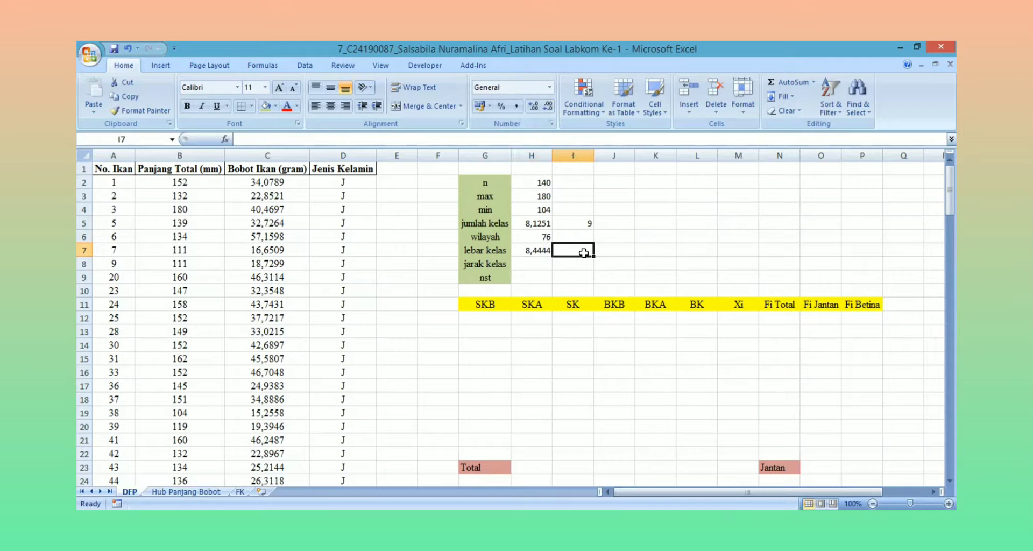
{"action": "type", "text": "8"}
{"action": "left_click", "coordinate": [544, 264]}
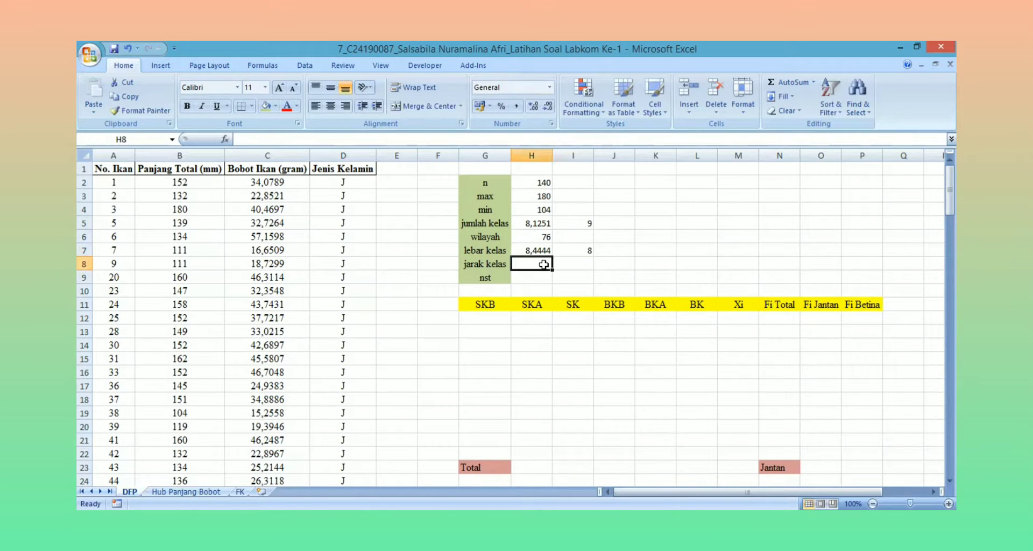
{"action": "type", "text": "="}
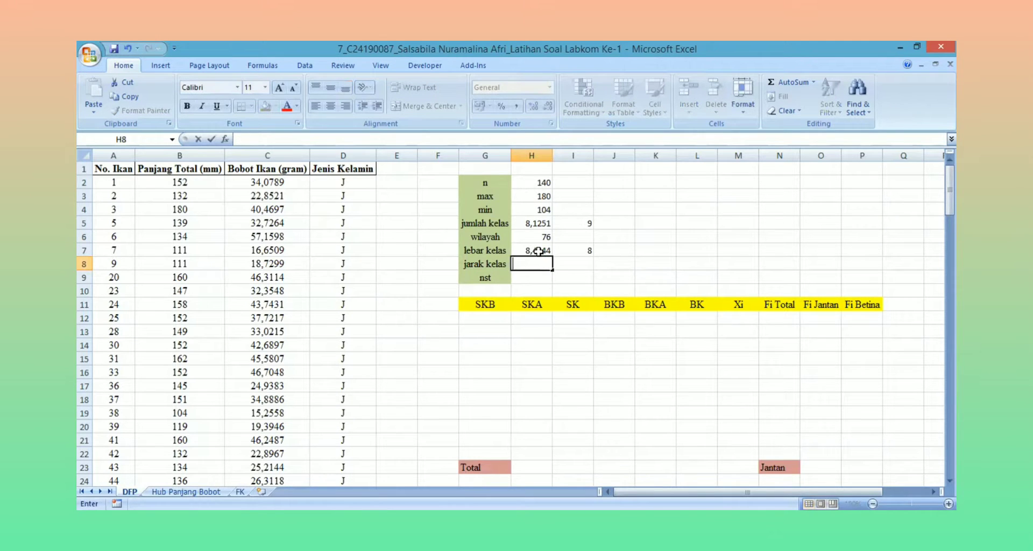
{"action": "key", "text": "Escape"}
{"action": "left_click", "coordinate": [539, 278]}
{"action": "type", "text": "1"}
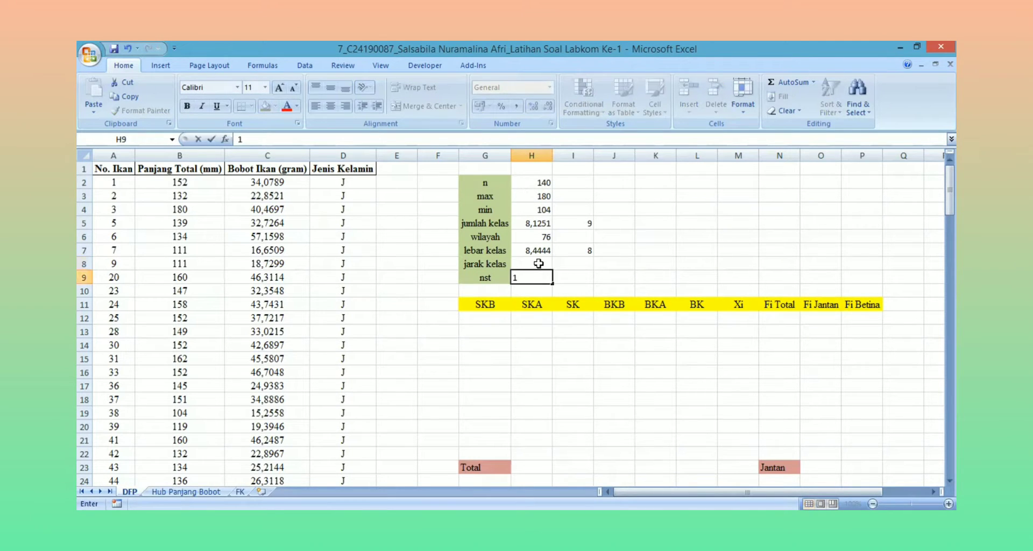
Calculate jarak kelas in H8 as the rounded lebar kelas plus nst with the formula =I7+H9
{"action": "left_click", "coordinate": [539, 263]}
{"action": "type", "text": "="}
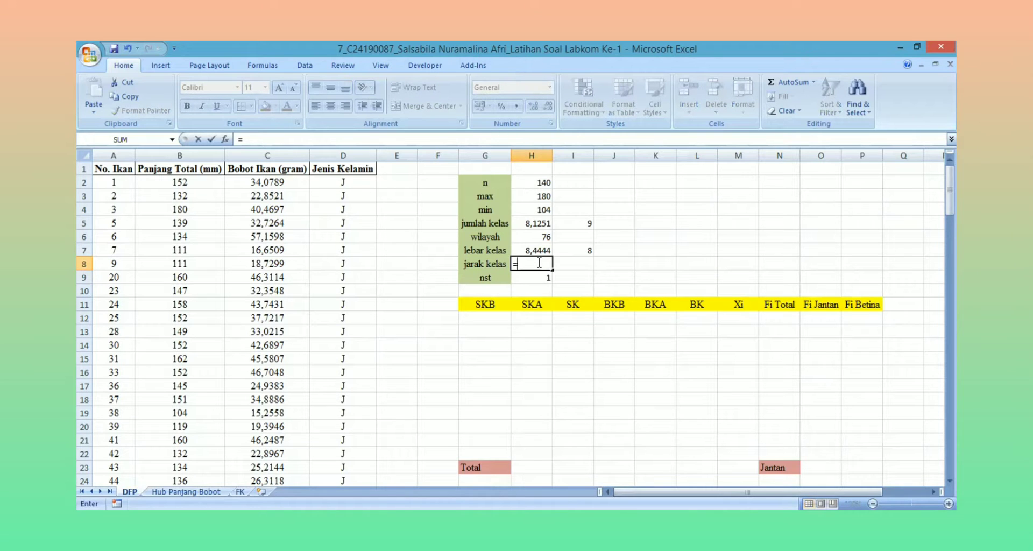
{"action": "left_click", "coordinate": [579, 248]}
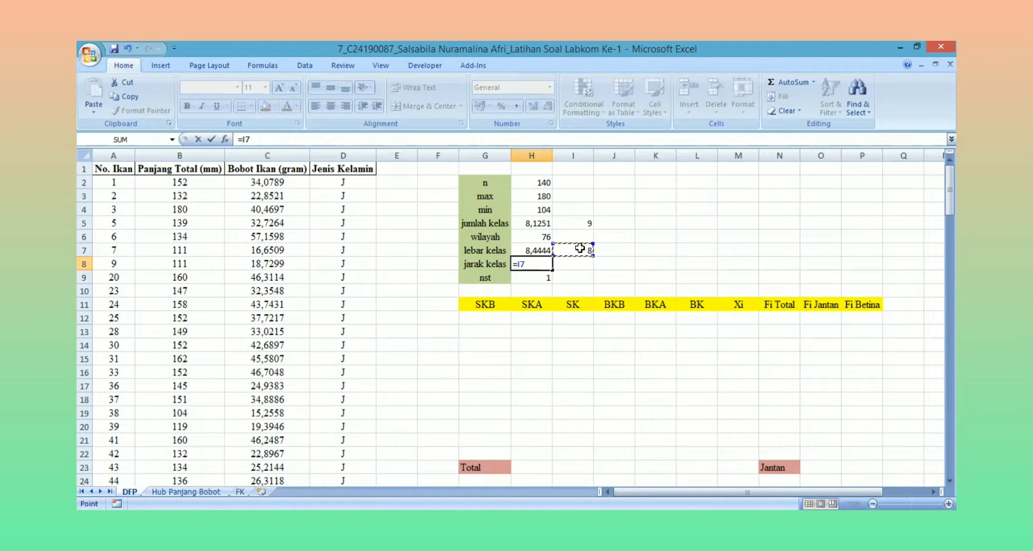
{"action": "type", "text": "+"}
{"action": "left_click", "coordinate": [544, 276]}
{"action": "key", "text": "Return"}
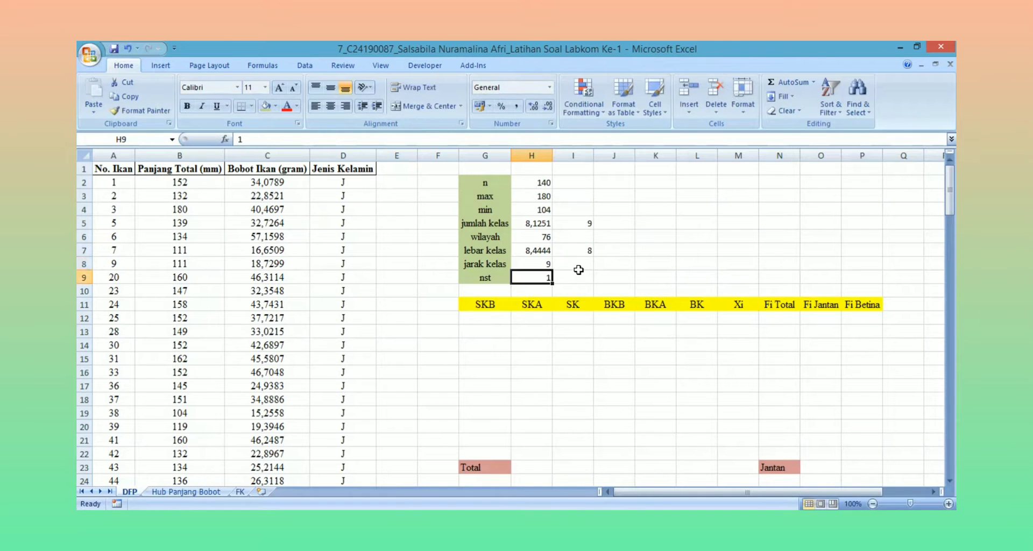
Link the first SKB value in G12 to the minimum with the formula =H4
{"action": "left_click", "coordinate": [579, 275]}
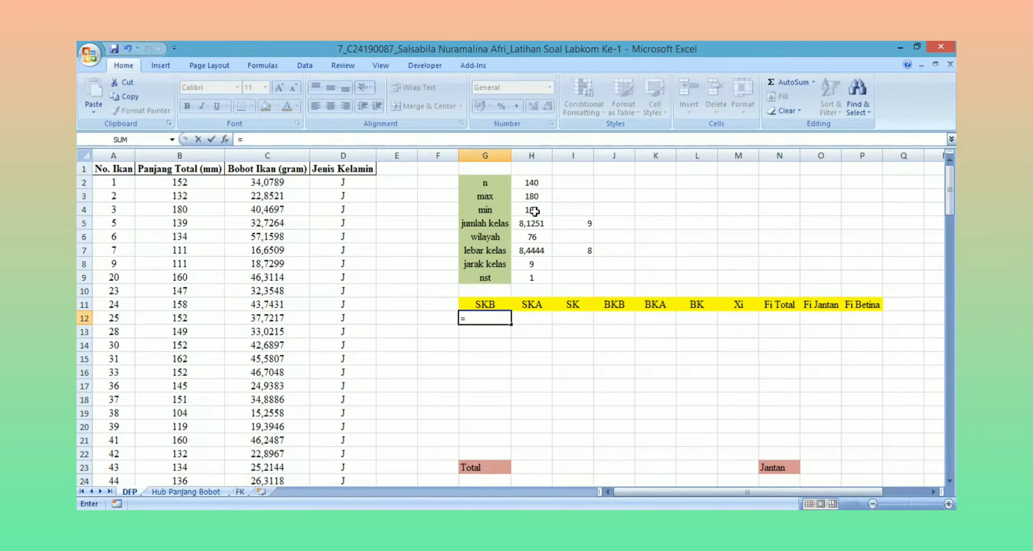
{"action": "type", "text": "="}
{"action": "left_click", "coordinate": [532, 211]}
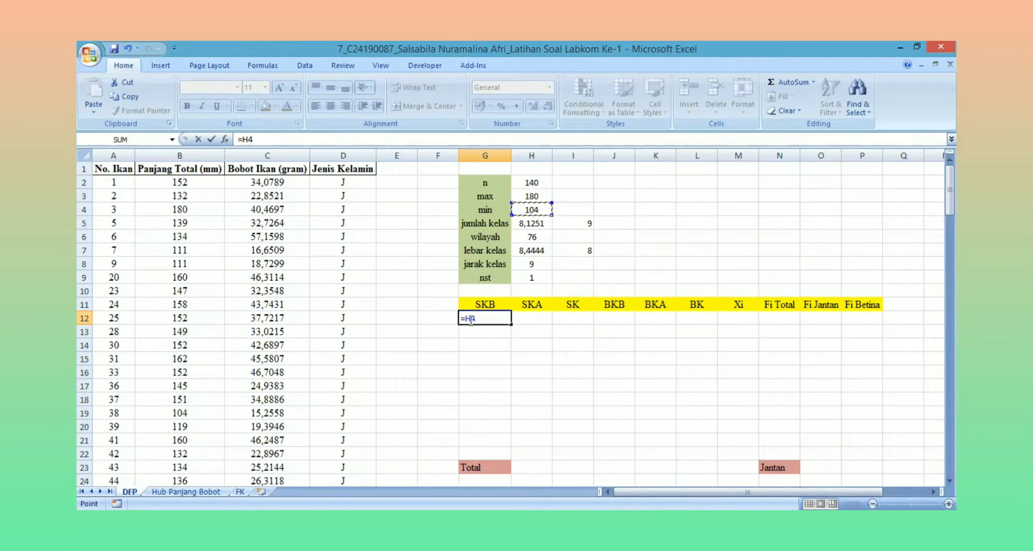
{"action": "key", "text": "Return"}
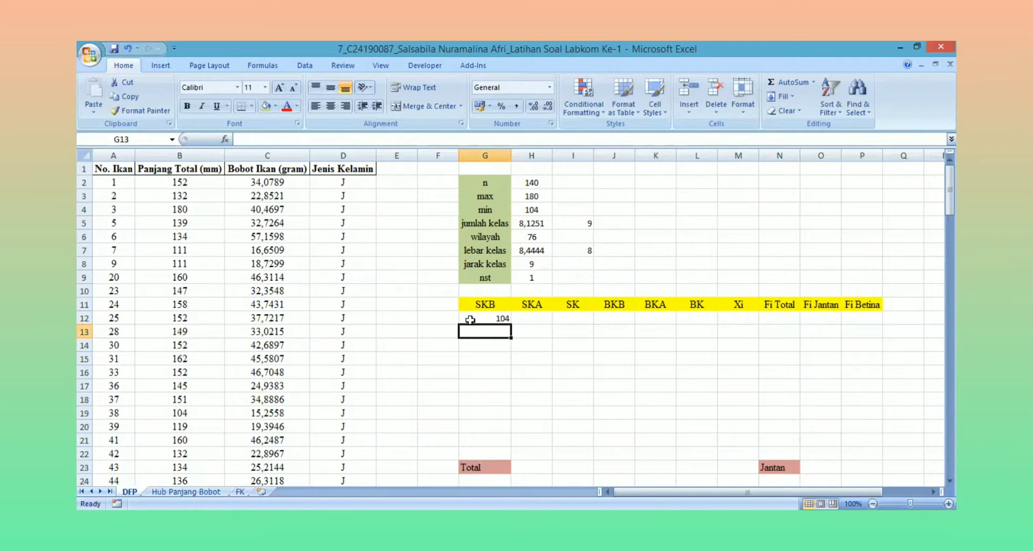
Calculate the first SKA value in H12 with the formula =G12+$I$7, keeping the lebar kelas reference absolute
{"action": "left_click", "coordinate": [543, 319]}
{"action": "type", "text": "="}
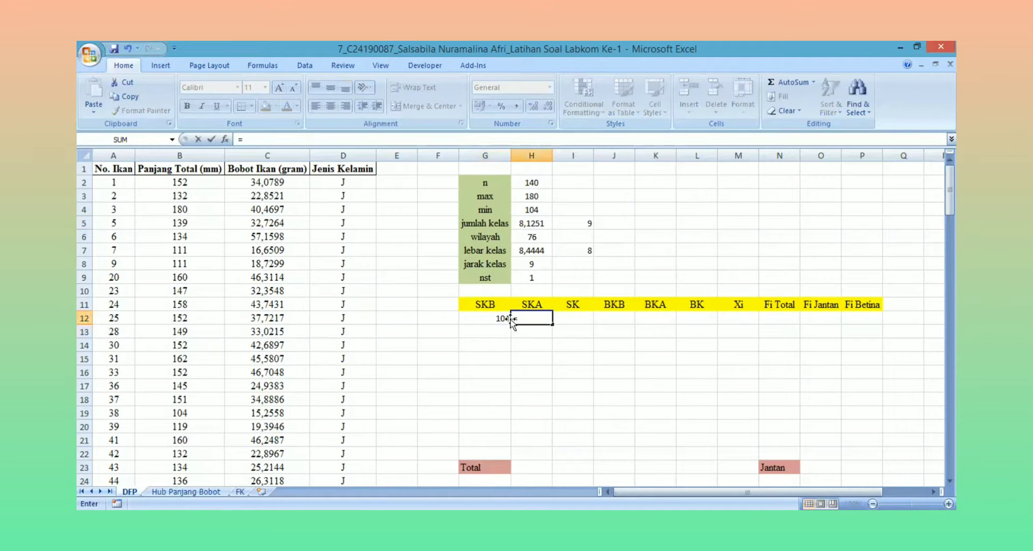
{"action": "left_click", "coordinate": [487, 320]}
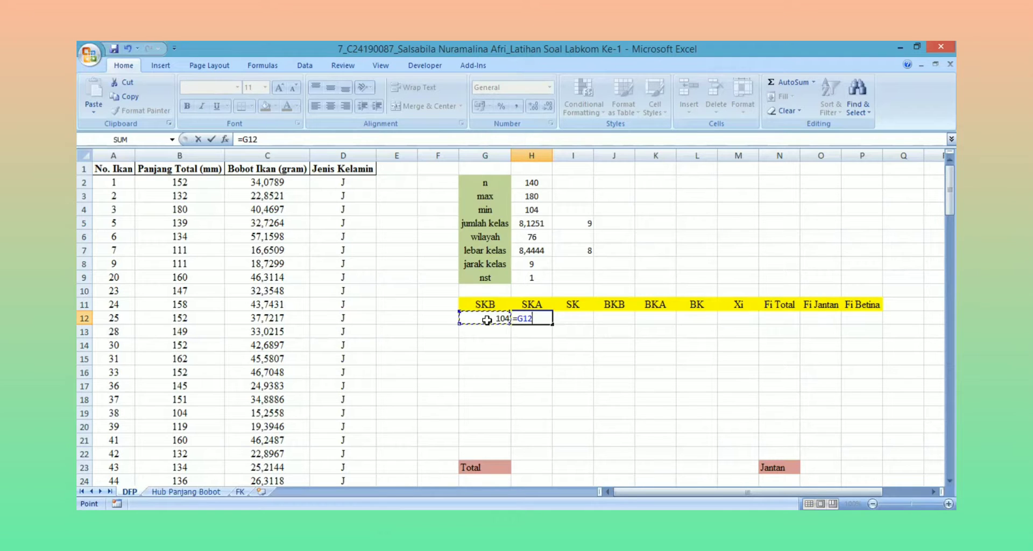
{"action": "type", "text": "+"}
{"action": "left_click", "coordinate": [572, 251]}
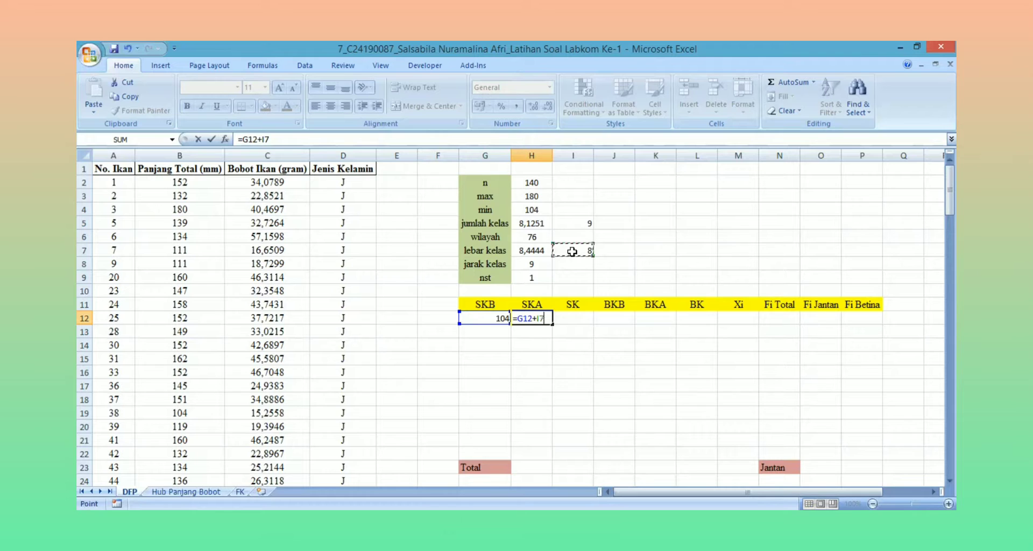
{"action": "key", "text": "F4"}
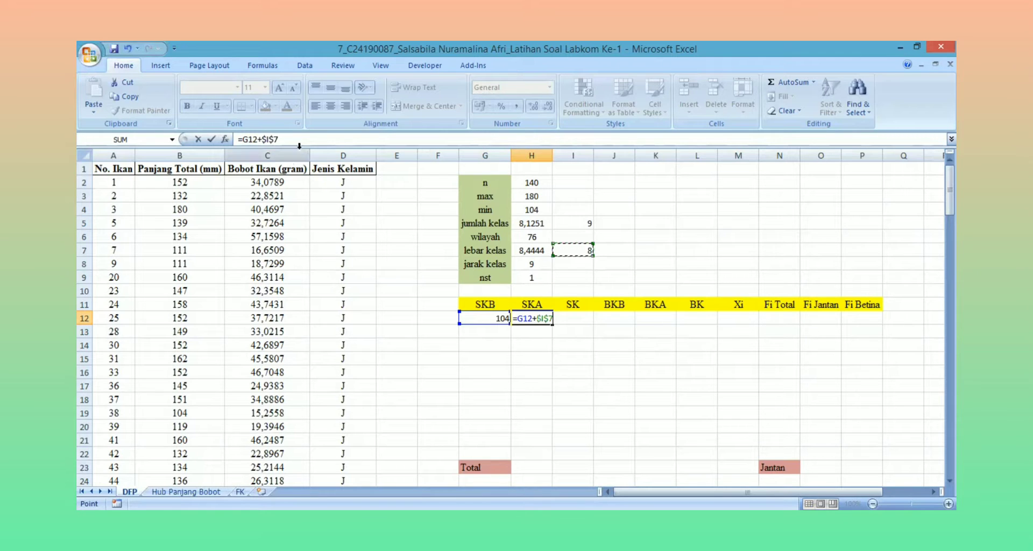
{"action": "key", "text": "Return"}
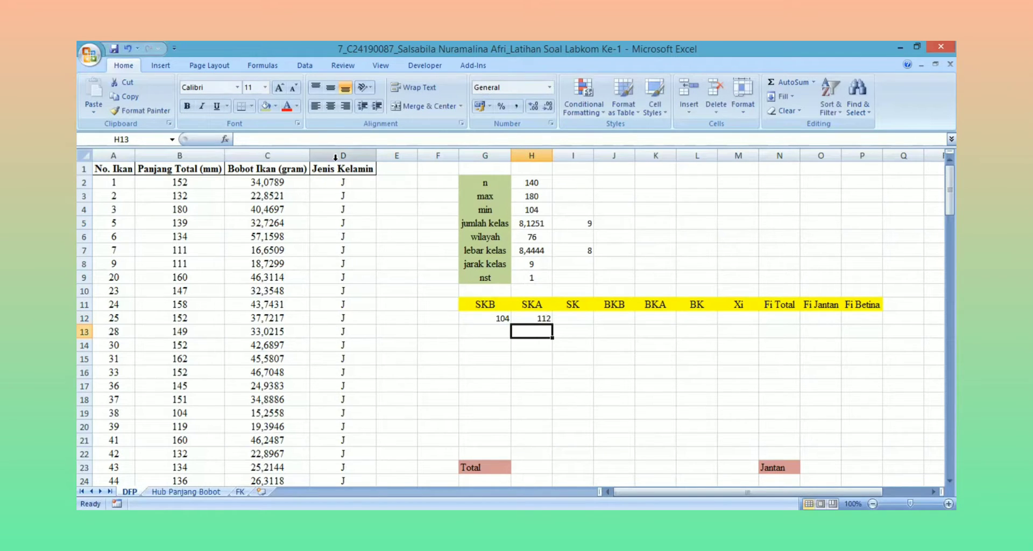
{"action": "left_click", "coordinate": [538, 318]}
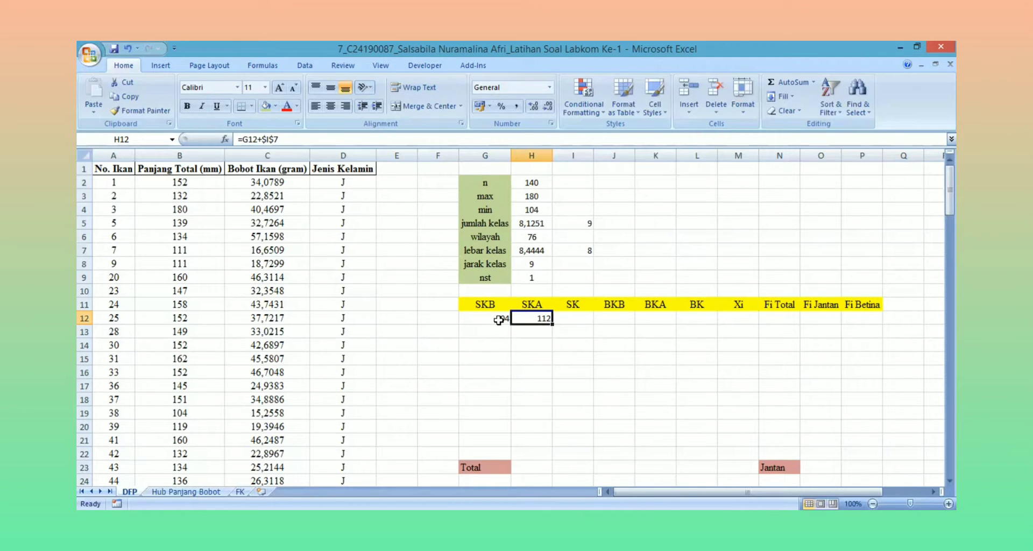
{"action": "left_click", "coordinate": [498, 319]}
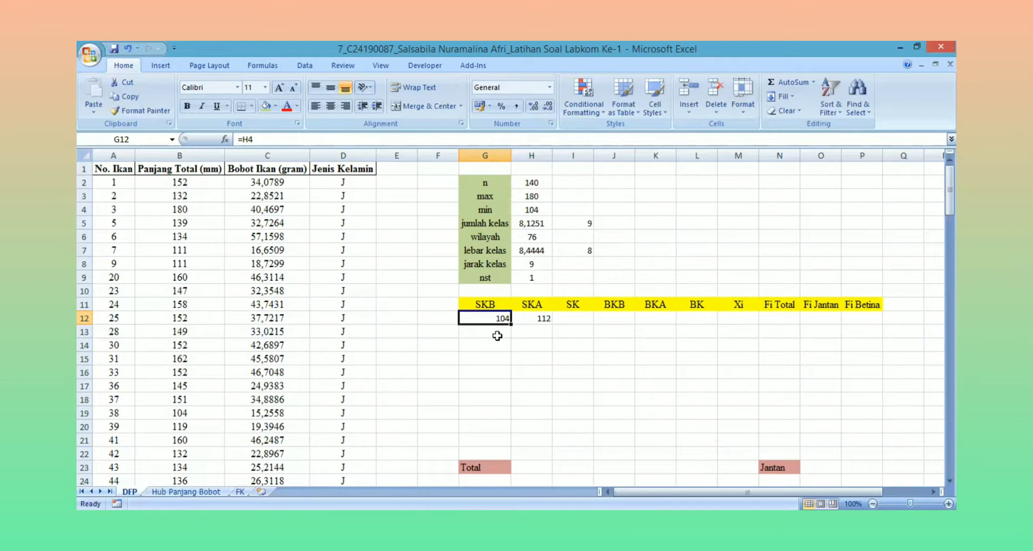
Calculate the second SKB value in G13 by adding the absolute jarak kelas reference with the formula =G12+$H$8
{"action": "left_click", "coordinate": [497, 334]}
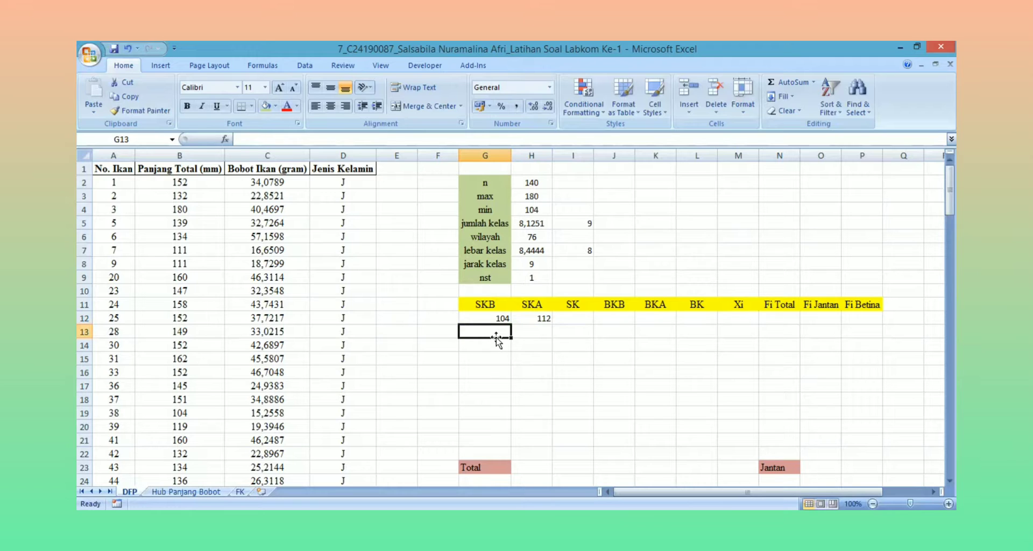
{"action": "type", "text": "="}
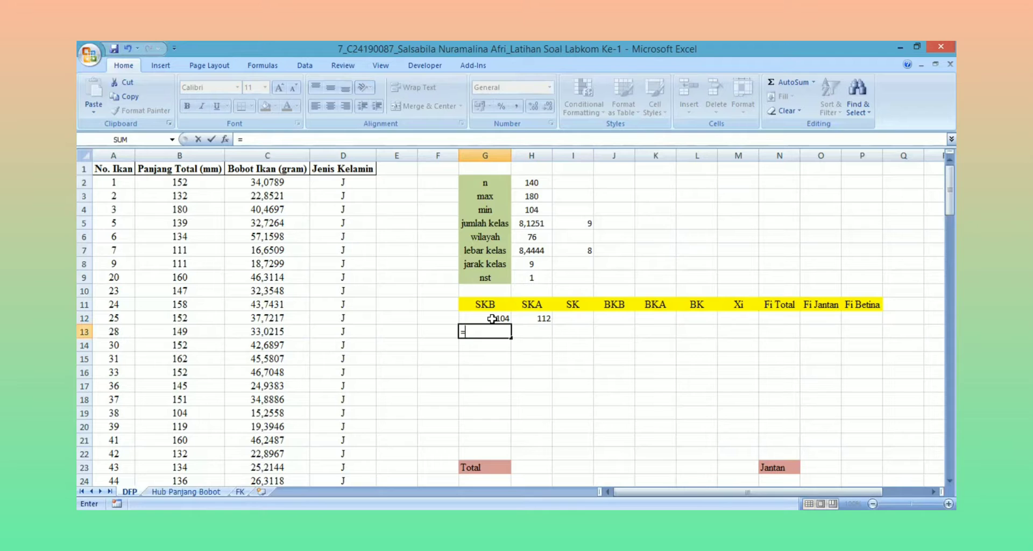
{"action": "left_click", "coordinate": [492, 318]}
{"action": "type", "text": "+"}
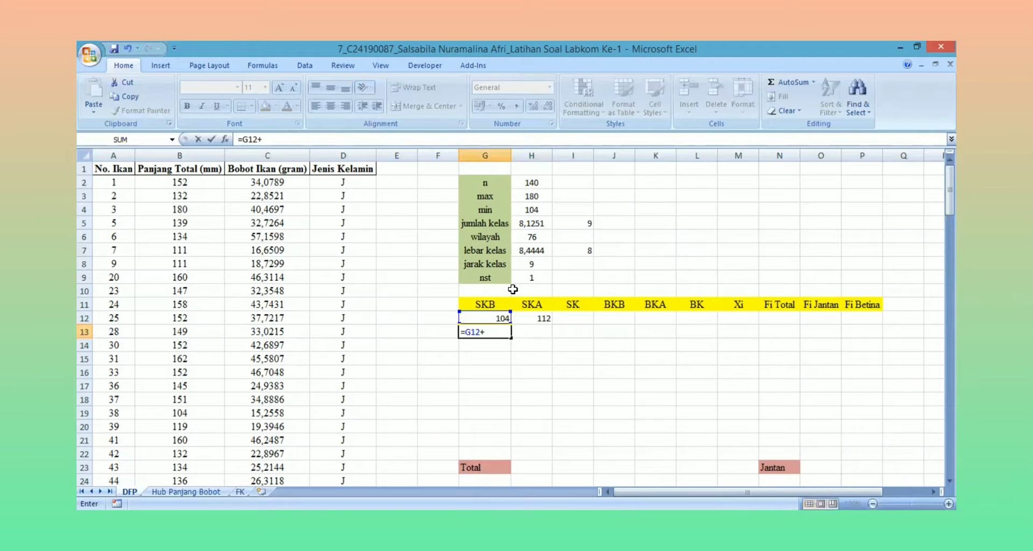
{"action": "left_click", "coordinate": [535, 264]}
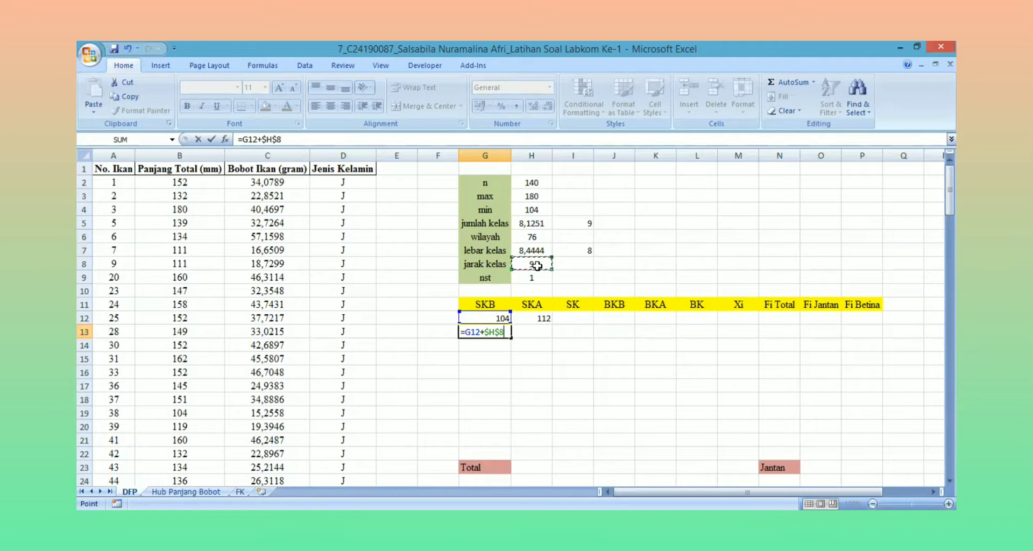
{"action": "key", "text": "Return"}
Fill the SKB formula from G13 down to G20 and the SKA formula from H12 down to H20
{"action": "left_click", "coordinate": [507, 331]}
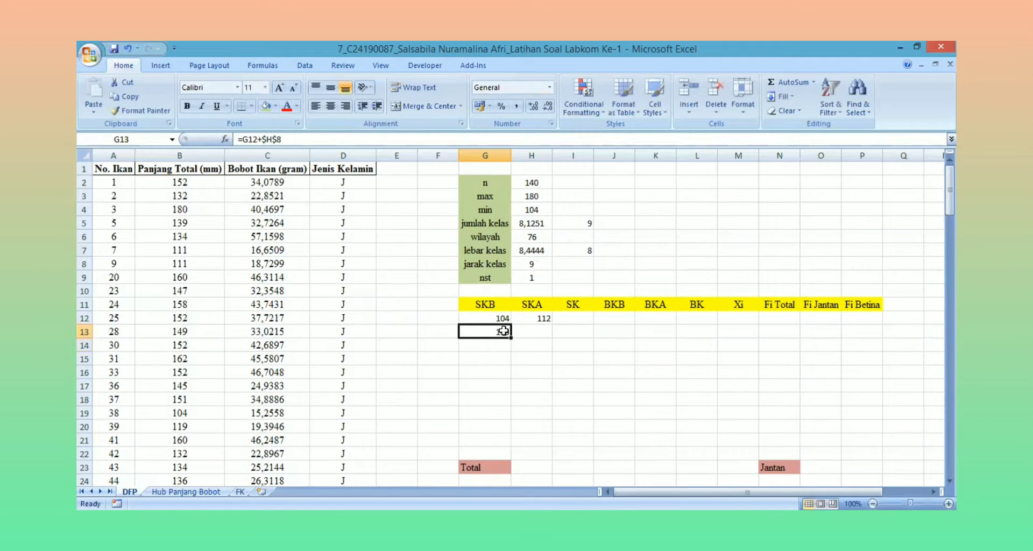
{"action": "left_click_drag", "start_coordinate": [511, 338], "coordinate": [504, 427]}
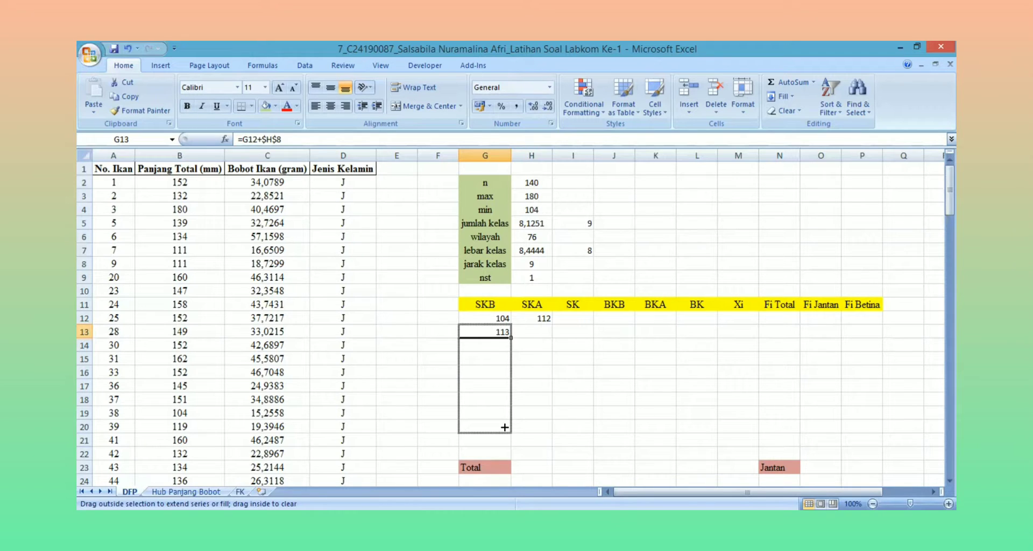
{"action": "left_click_drag", "start_coordinate": [505, 427], "coordinate": [504, 428]}
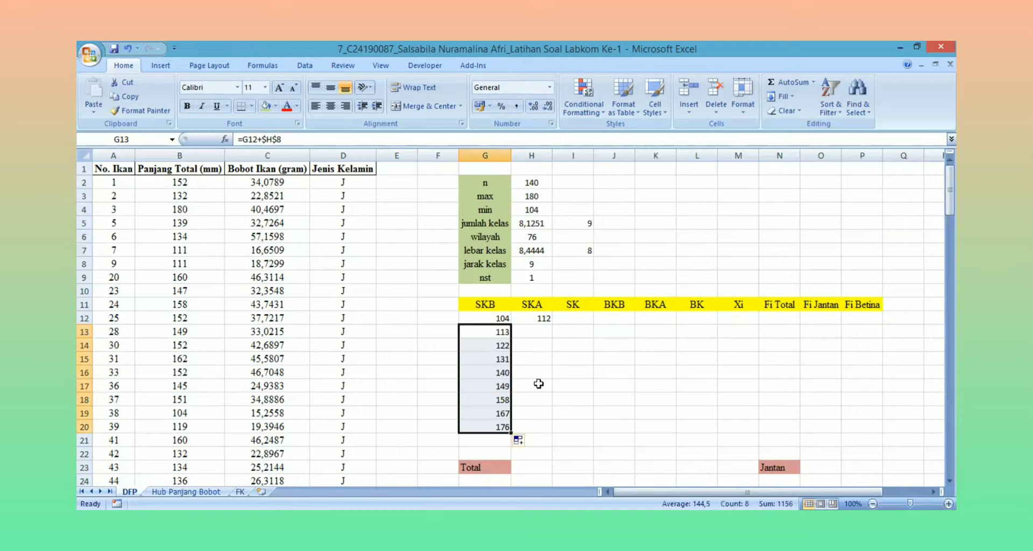
{"action": "left_click", "coordinate": [543, 321]}
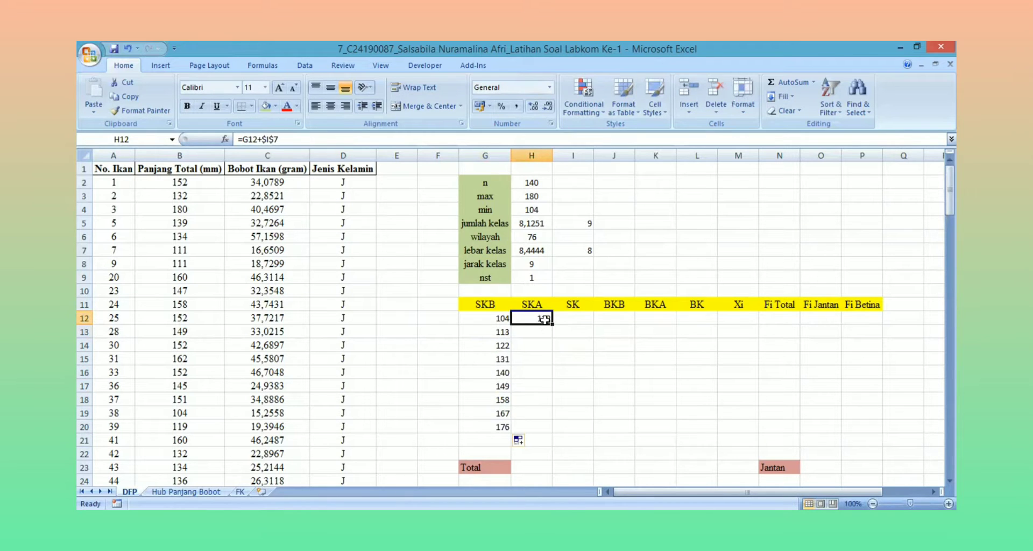
{"action": "double_click", "coordinate": [551, 323]}
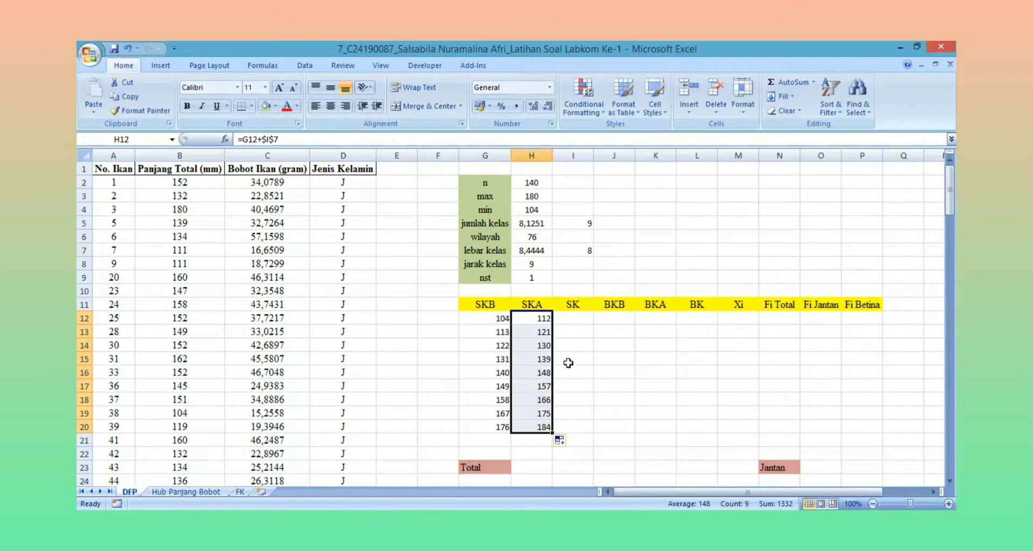
Build the SK class interval in I12 with the formula =G12&-H12 and fill it down to I20
{"action": "left_click", "coordinate": [573, 318]}
{"action": "type", "text": "="}
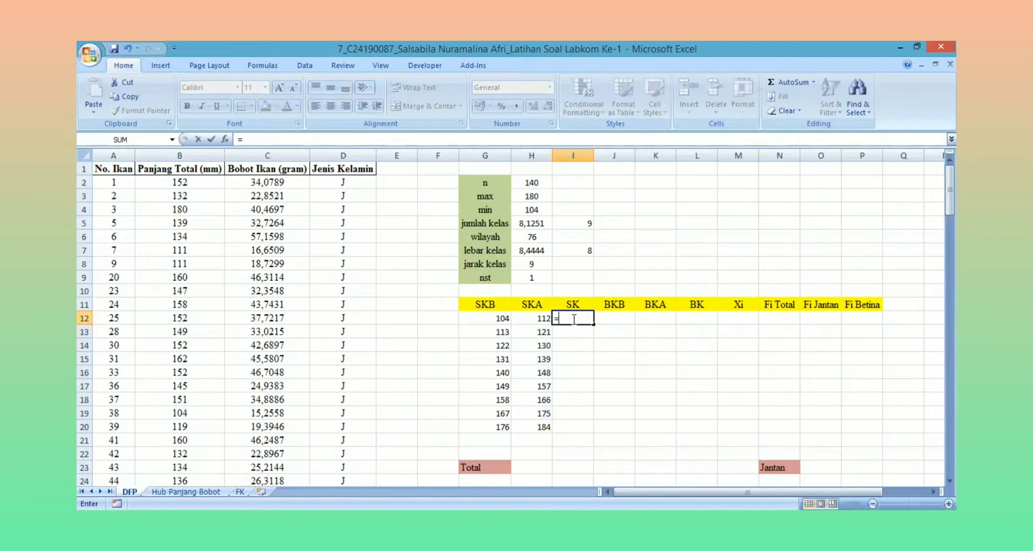
{"action": "left_click", "coordinate": [484, 318]}
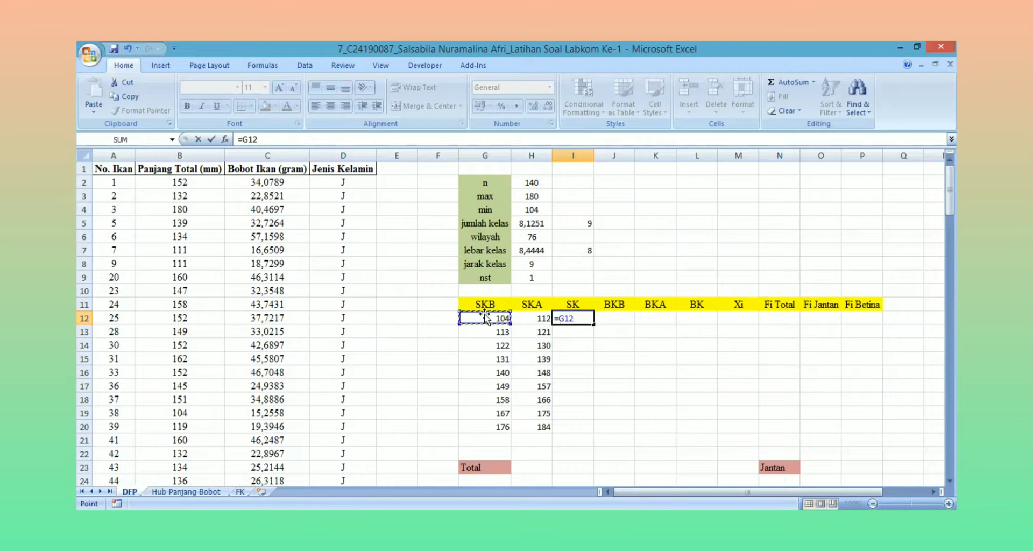
{"action": "type", "text": "&-"}
{"action": "left_click", "coordinate": [530, 319]}
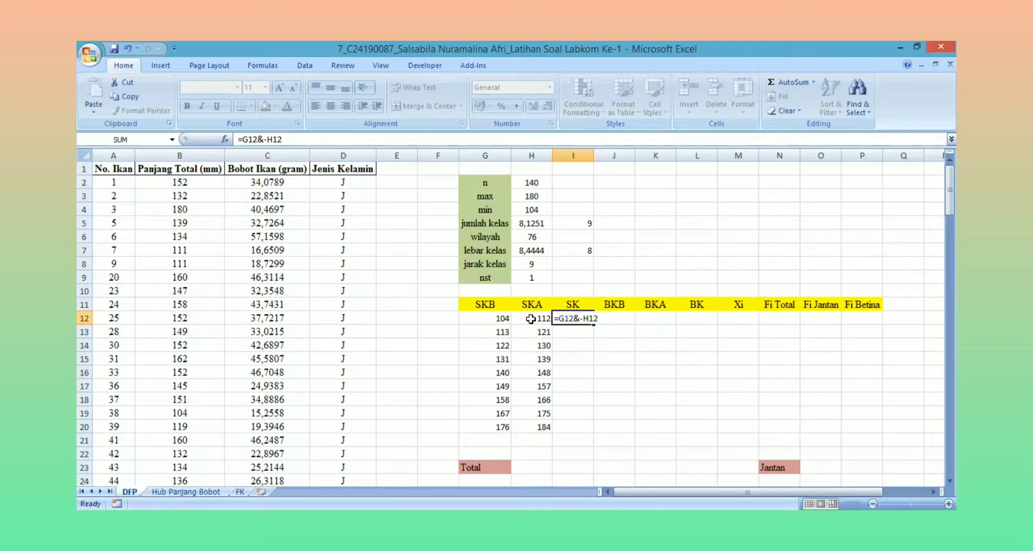
{"action": "key", "text": "Return"}
{"action": "left_click", "coordinate": [584, 319]}
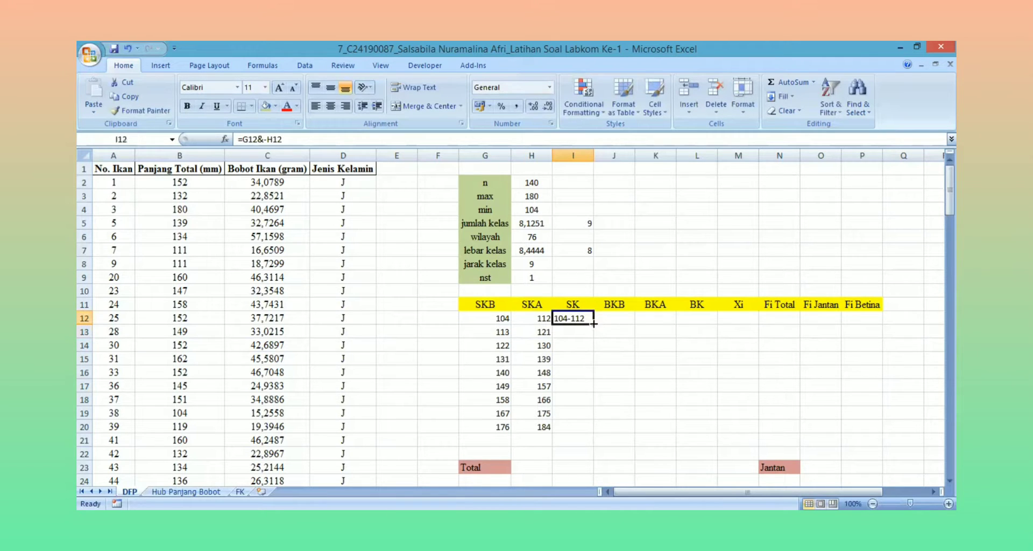
{"action": "left_click_drag", "start_coordinate": [594, 325], "coordinate": [592, 430]}
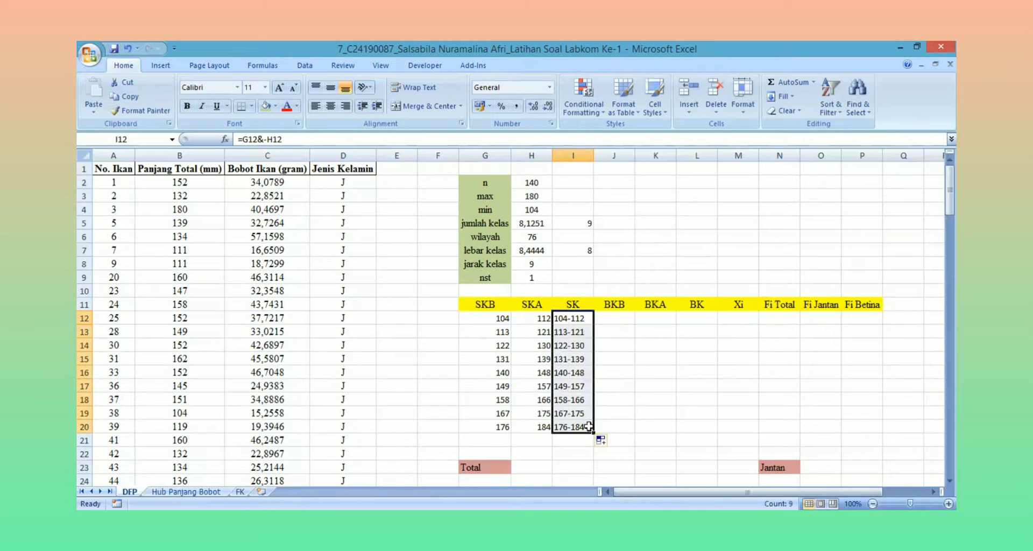
Calculate the first BKB value in J12 by subtracting half the nst value from SKB with the formula =G12-(1/2*H9)
{"action": "left_click", "coordinate": [618, 318]}
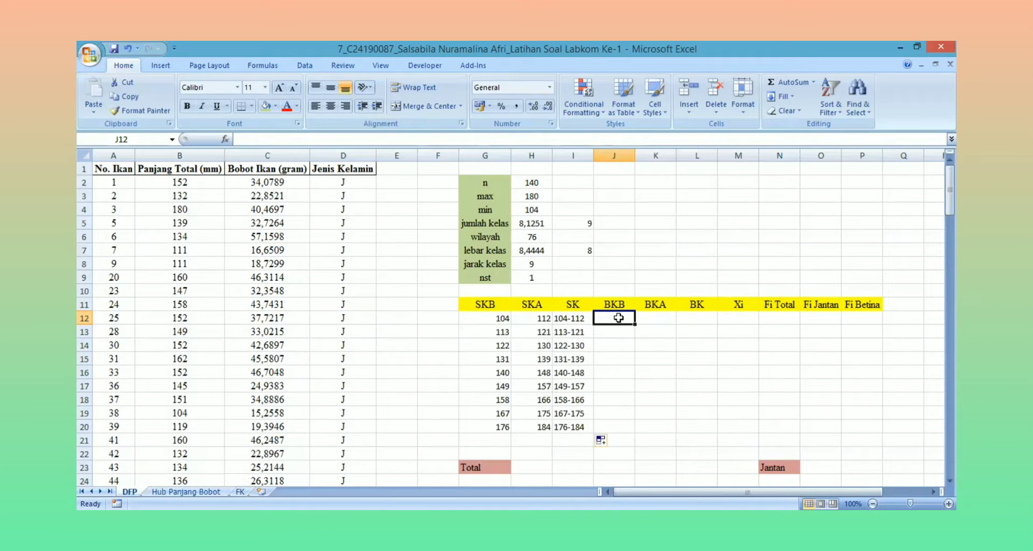
{"action": "type", "text": "="}
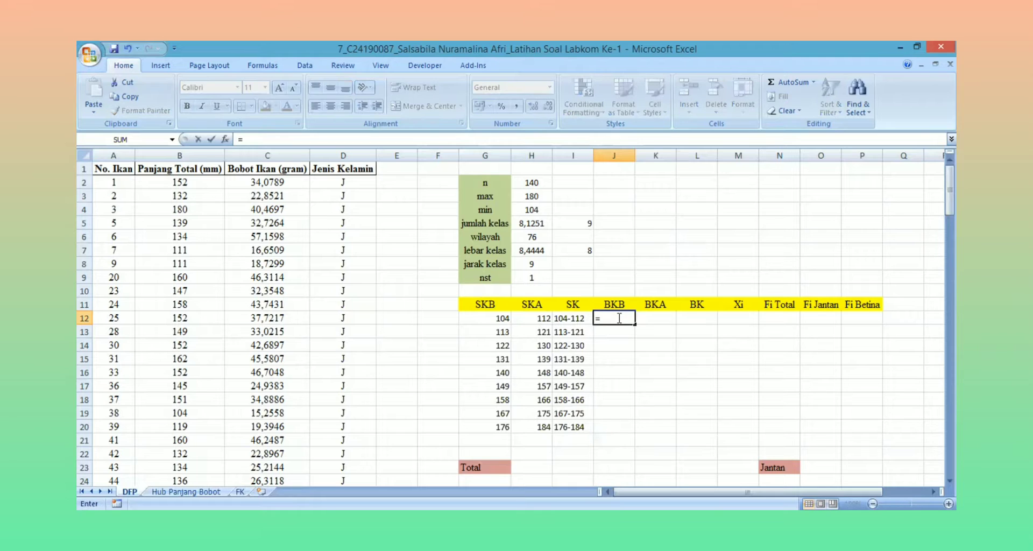
{"action": "left_click", "coordinate": [489, 317]}
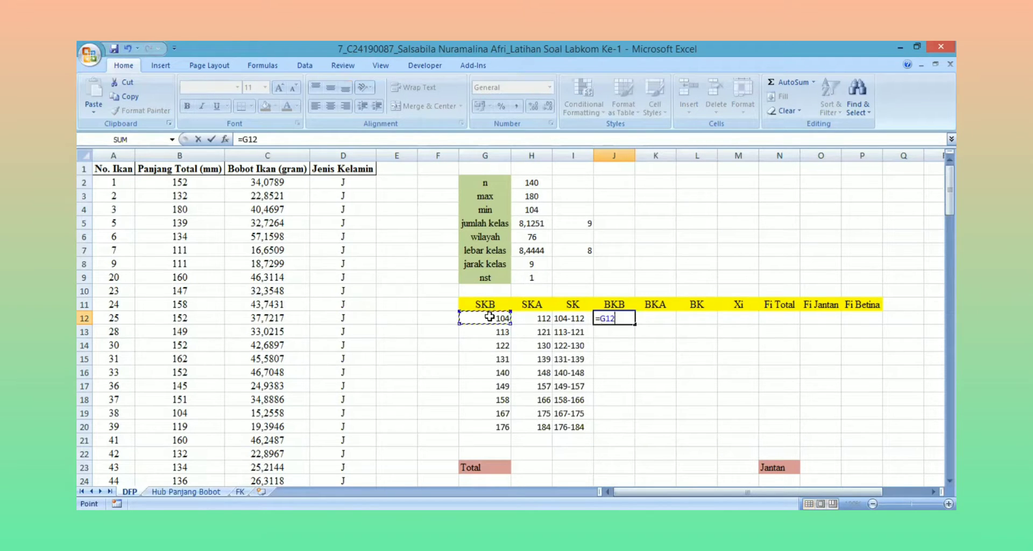
{"action": "type", "text": "-(1/"}
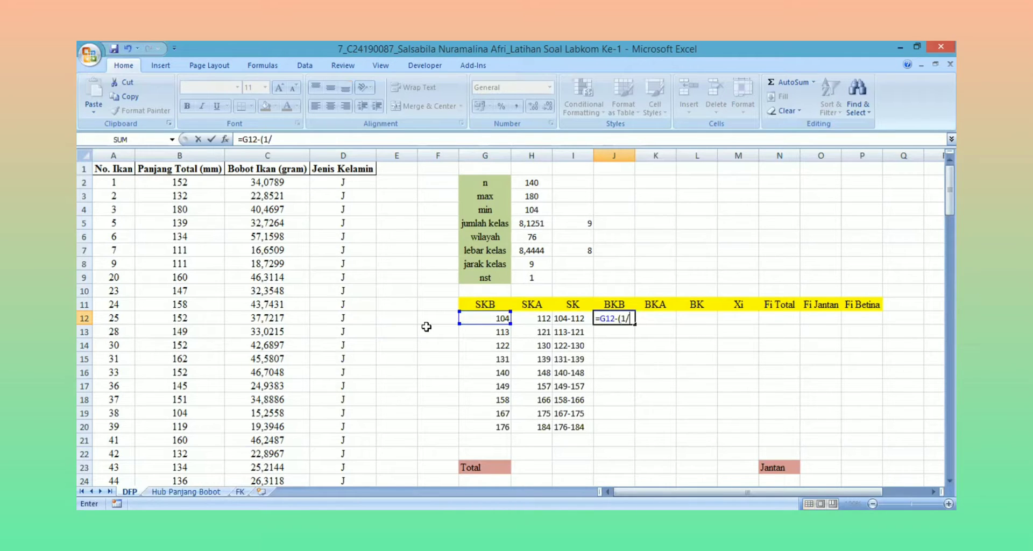
{"action": "type", "text": "2*"}
{"action": "left_click", "coordinate": [532, 278]}
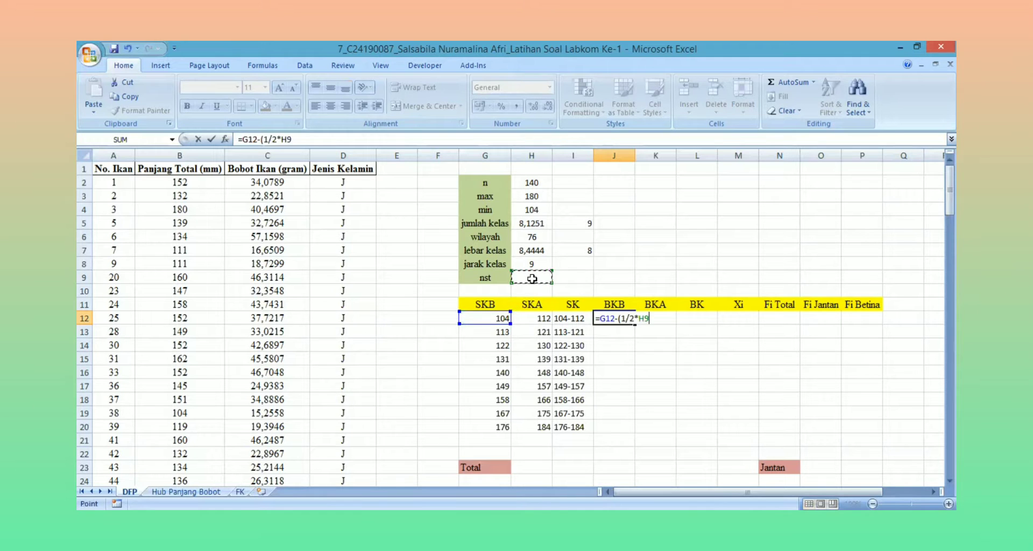
{"action": "type", "text": ")"}
{"action": "key", "text": "Return"}
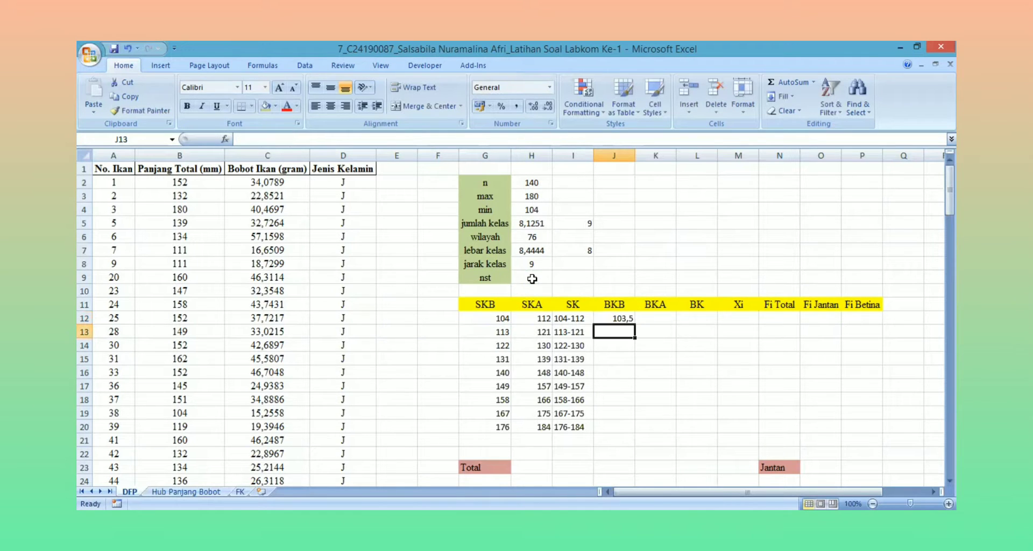
Make the nst reference in J12 absolute as $H$9 and fill the BKB formula down to J20
{"action": "left_click", "coordinate": [625, 316]}
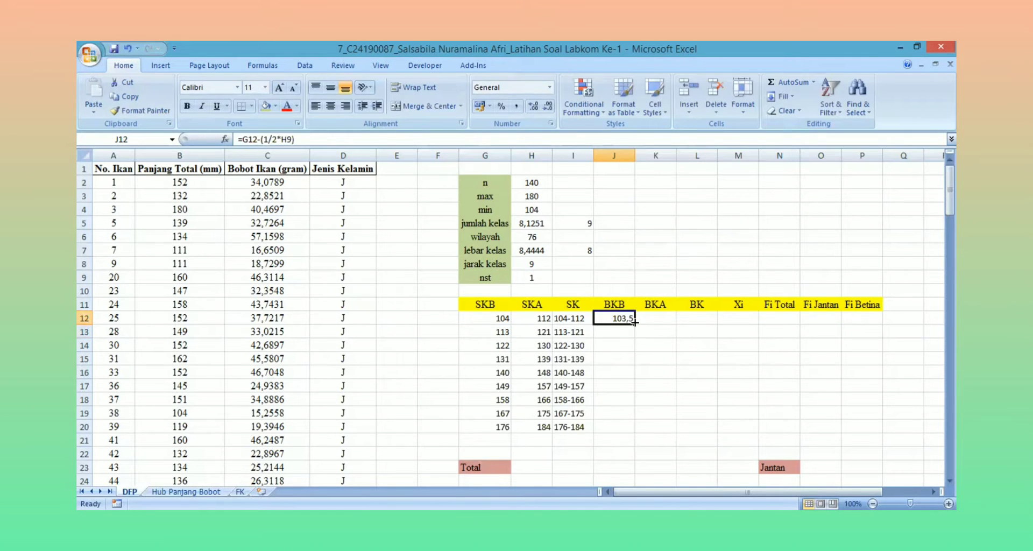
{"action": "left_click", "coordinate": [296, 140]}
{"action": "key", "text": "F4"}
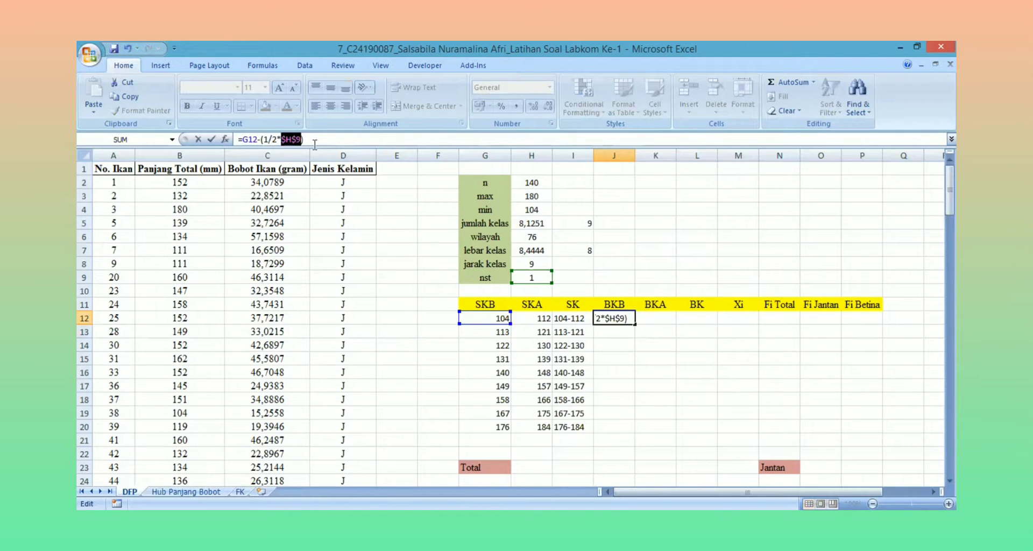
{"action": "key", "text": "Return"}
{"action": "left_click", "coordinate": [632, 320]}
{"action": "double_click", "coordinate": [636, 325]}
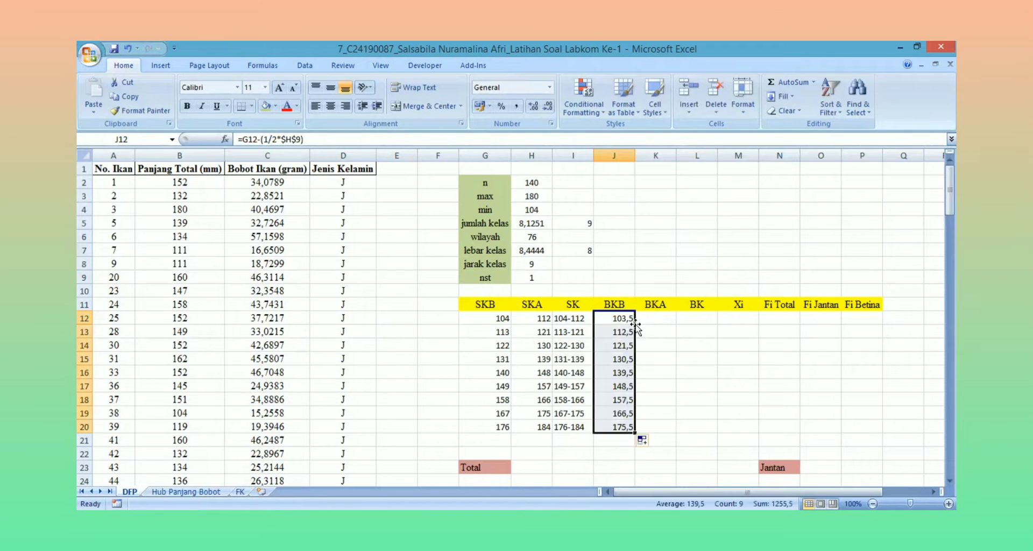
Calculate the first BKA value in K12 by adding half the absolute nst reference with the formula =H12+(1/2*$H$9)
{"action": "left_click", "coordinate": [655, 319]}
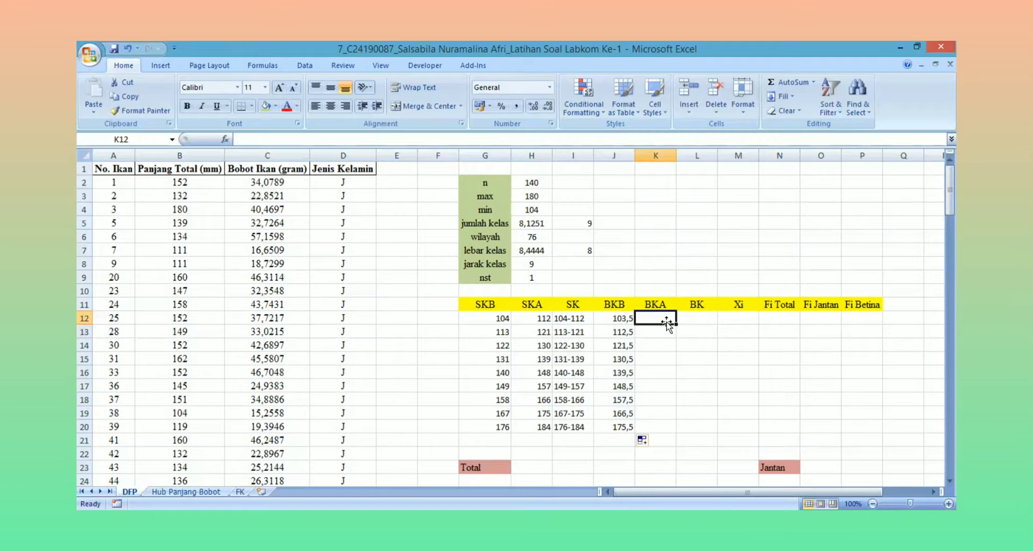
{"action": "type", "text": "="}
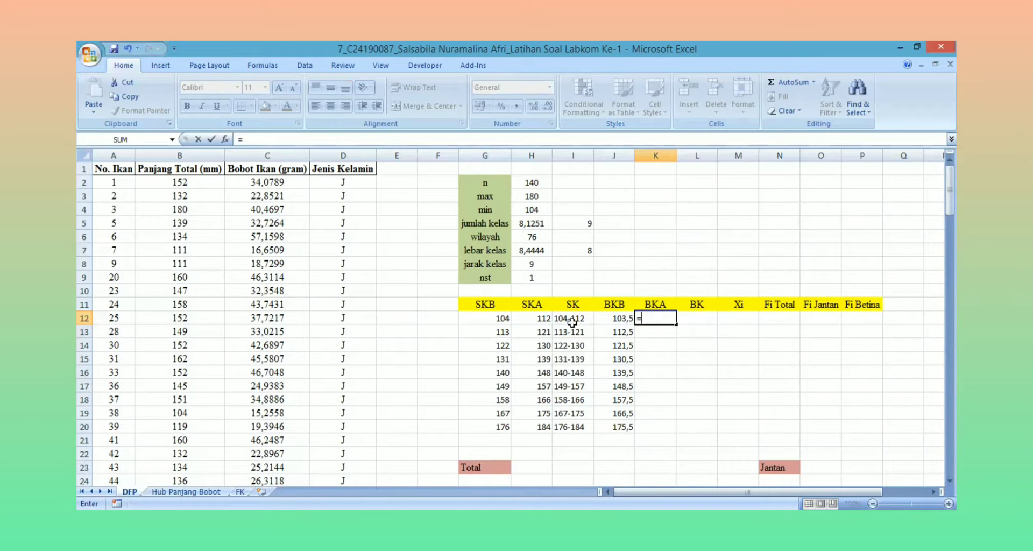
{"action": "left_click", "coordinate": [545, 318]}
{"action": "type", "text": "+"}
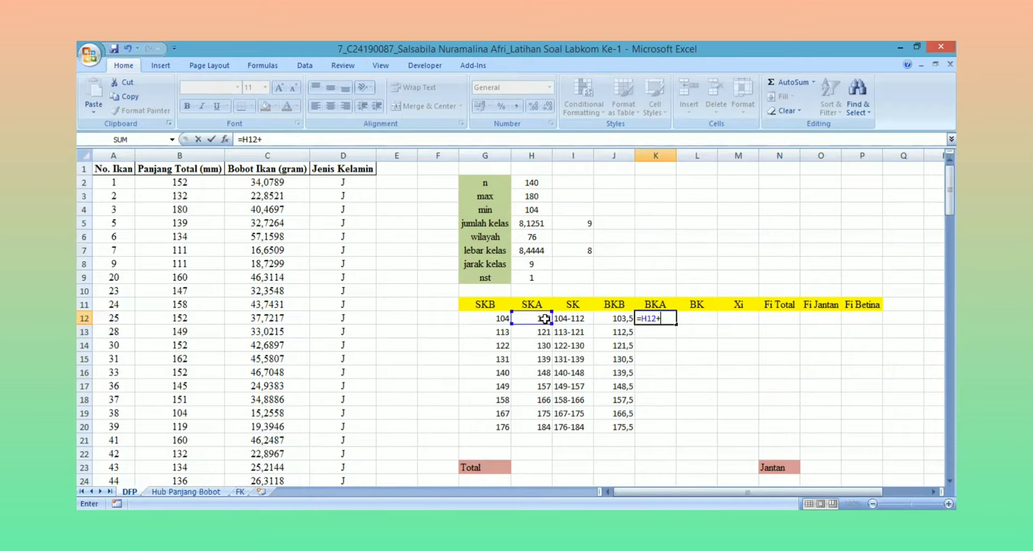
{"action": "type", "text": "(1/2*"}
{"action": "left_click", "coordinate": [533, 277]}
{"action": "type", "text": ")"}
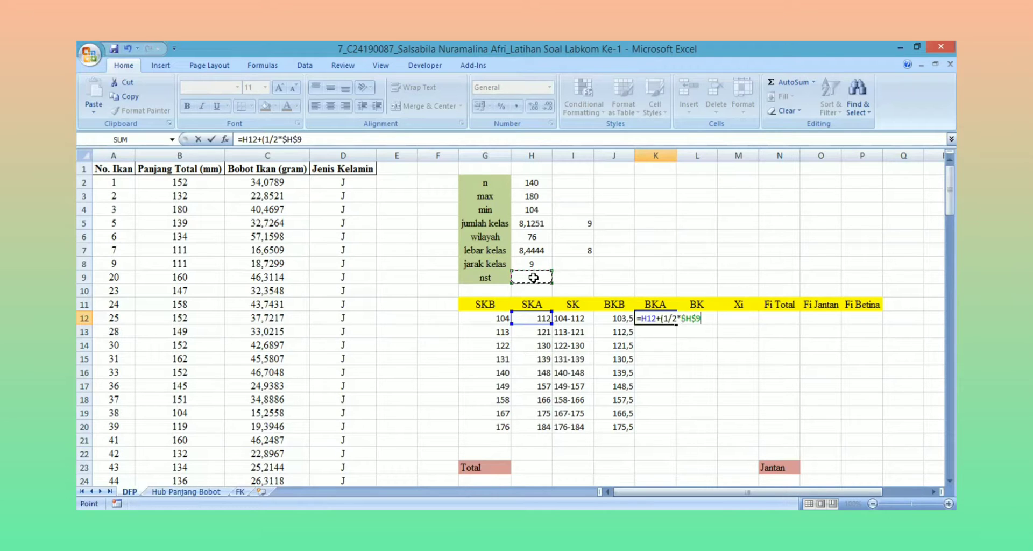
{"action": "key", "text": "Return"}
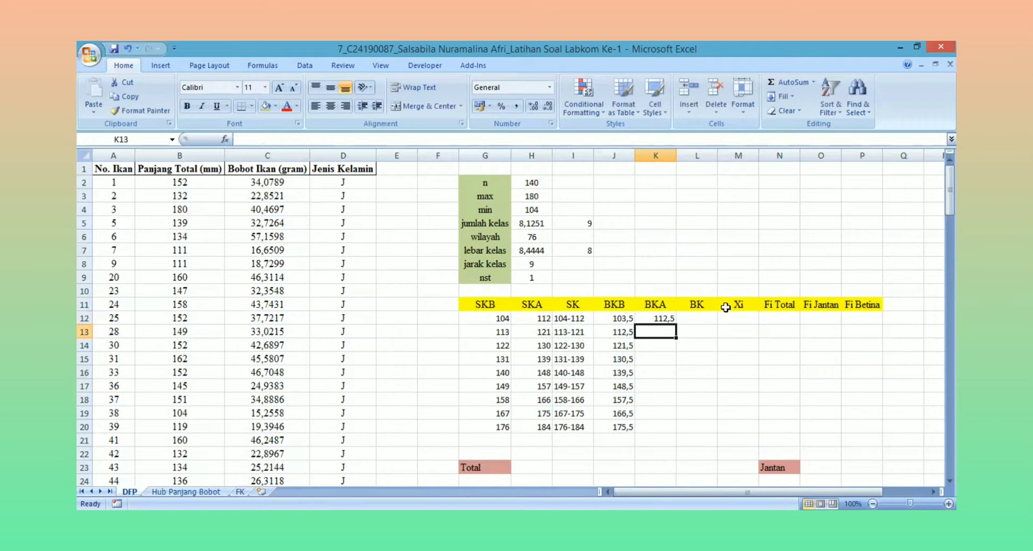
Fill the BKA formula from K12 down to K20
{"action": "left_click", "coordinate": [668, 318]}
{"action": "left_click", "coordinate": [679, 331]}
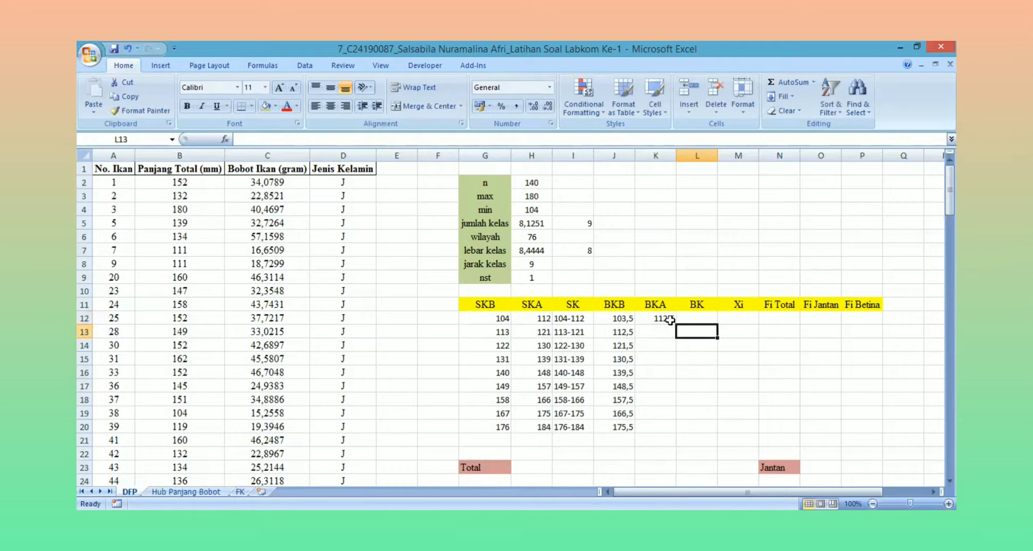
{"action": "left_click", "coordinate": [667, 318]}
{"action": "double_click", "coordinate": [676, 324]}
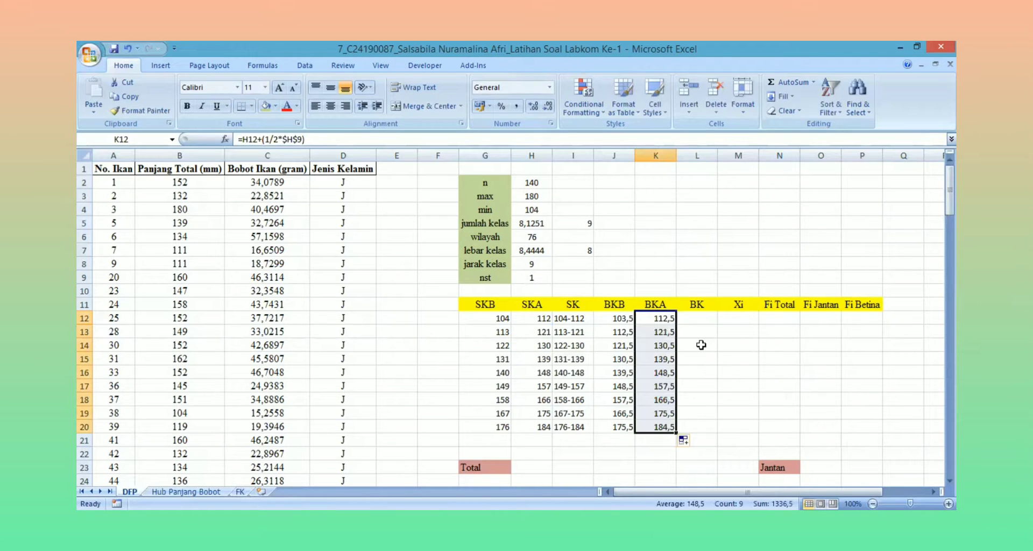
Build the first BK class boundary in L12 by joining BKB and BKA with the formula =J12&-K12
{"action": "left_click", "coordinate": [697, 332]}
{"action": "left_click", "coordinate": [699, 317]}
{"action": "type", "text": "="}
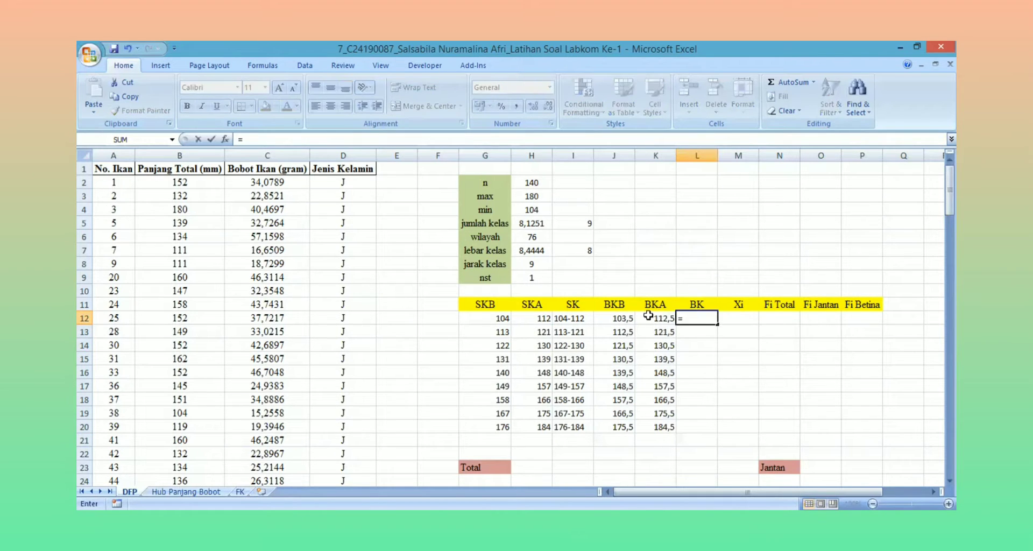
{"action": "left_click", "coordinate": [621, 320]}
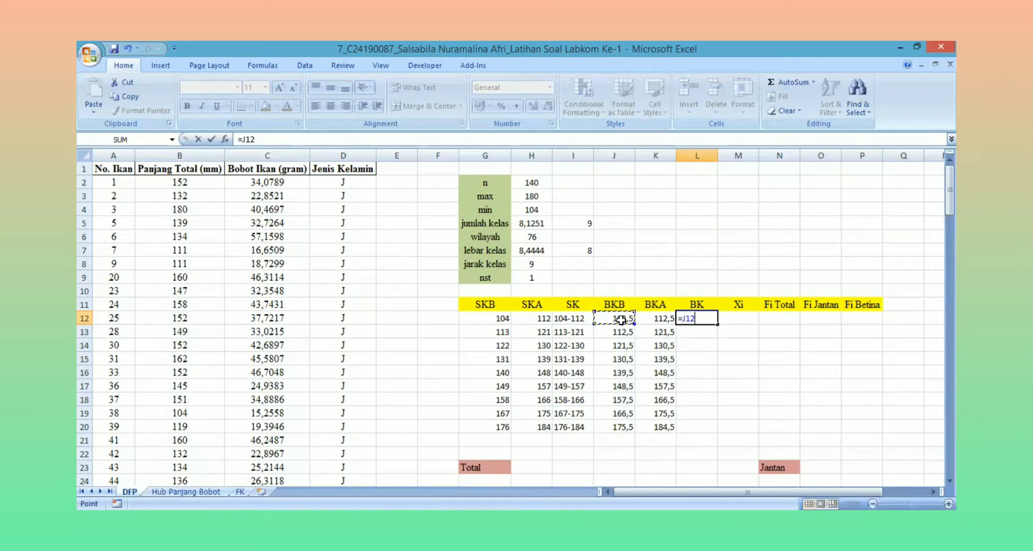
{"action": "type", "text": "&-"}
{"action": "left_click", "coordinate": [649, 318]}
{"action": "key", "text": "Return"}
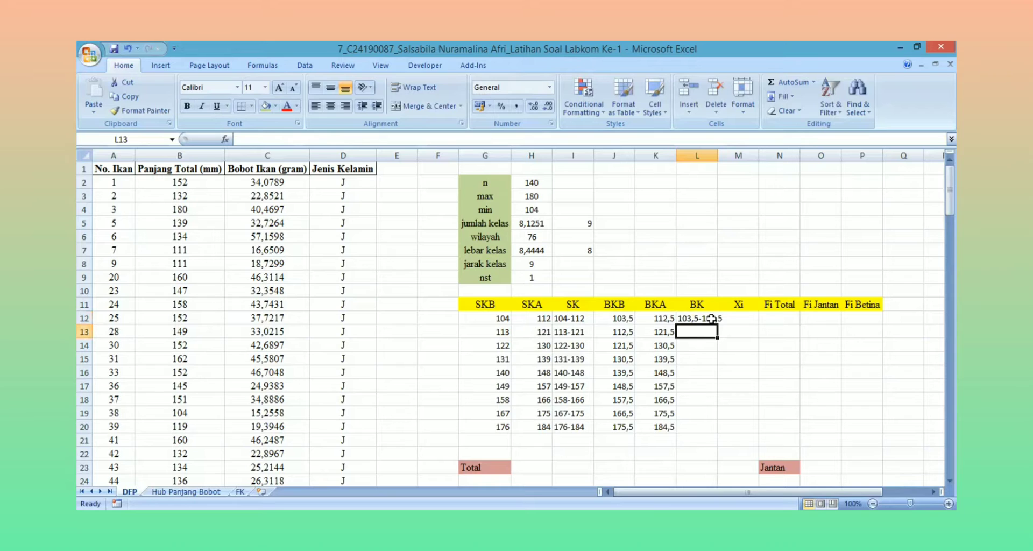
Fill the BK formula from L12 down to L20 and autofit the width of column L
{"action": "left_click", "coordinate": [711, 318]}
{"action": "double_click", "coordinate": [717, 324]}
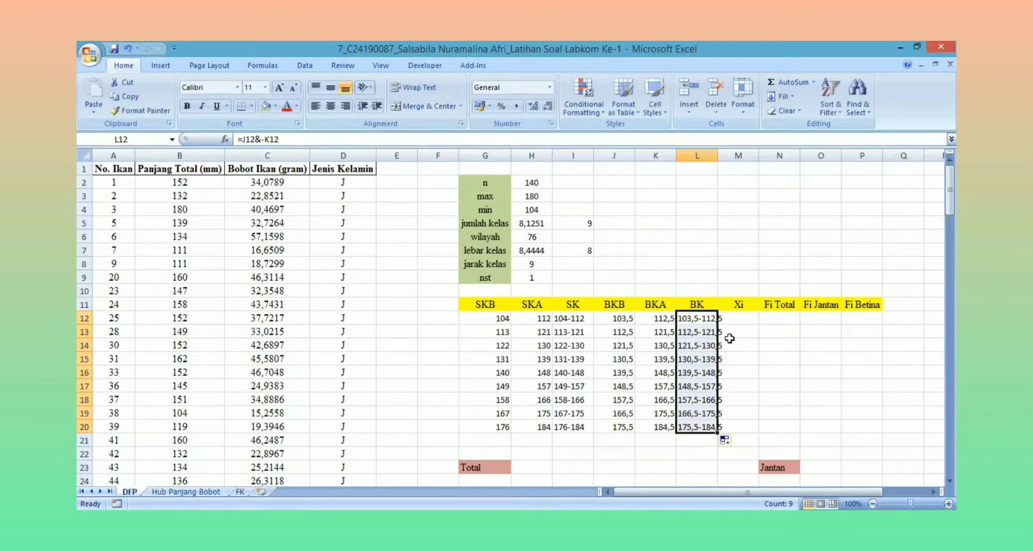
{"action": "left_click", "coordinate": [730, 336]}
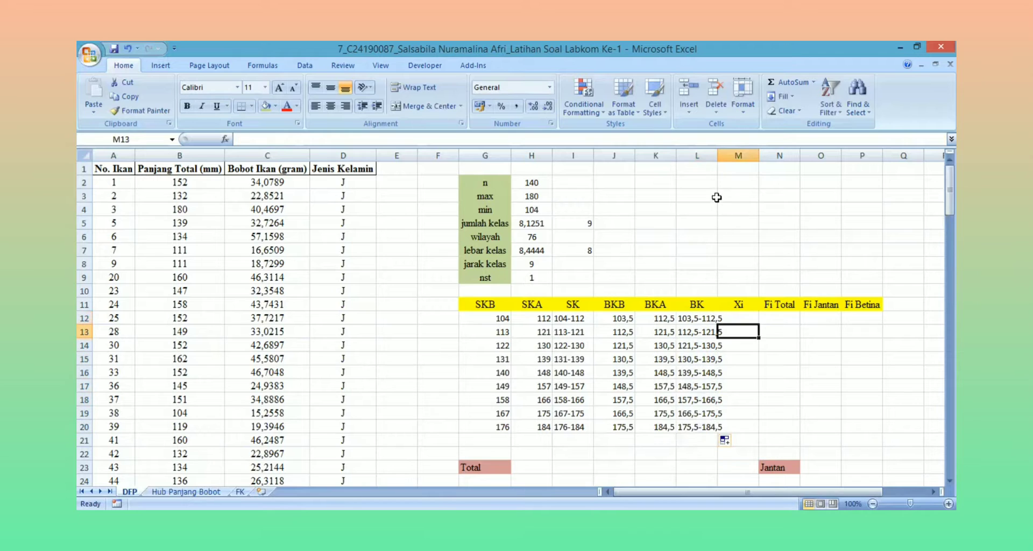
{"action": "double_click", "coordinate": [718, 159]}
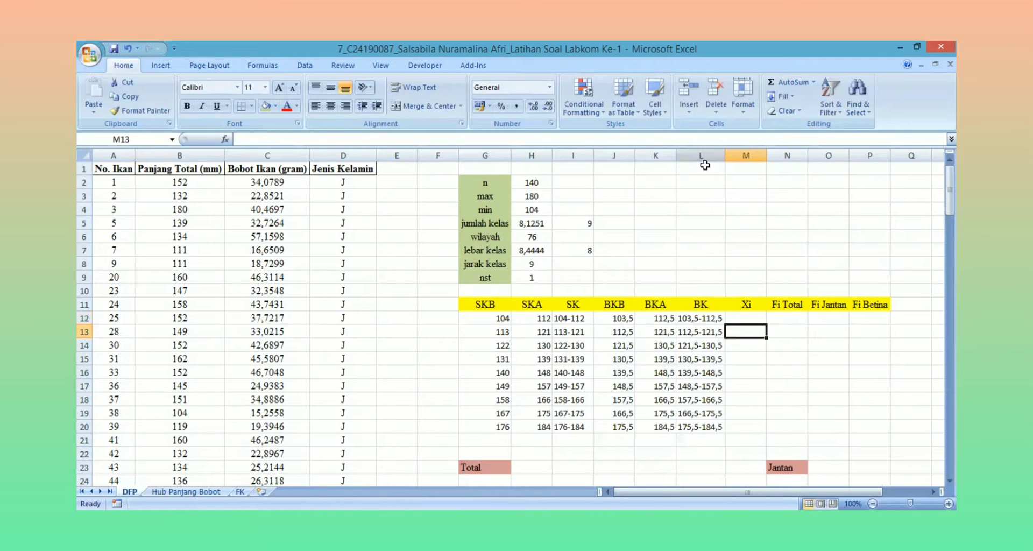
Calculate the Xi class midpoint in M12 with the formula =(G12+H12)/2 and fill it down to M20
{"action": "left_click", "coordinate": [755, 316]}
{"action": "left_click_drag", "start_coordinate": [743, 491], "coordinate": [772, 488]}
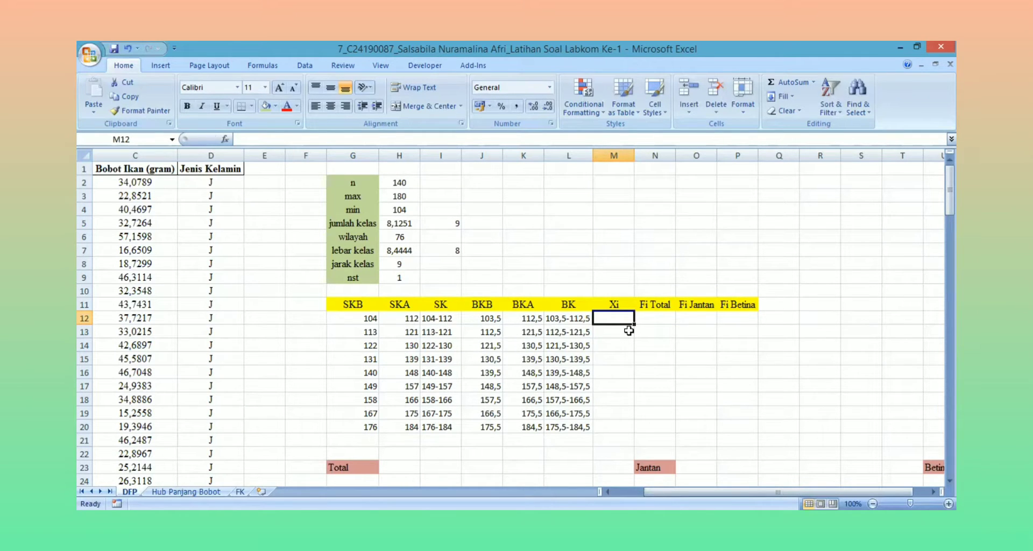
{"action": "type", "text": "=("}
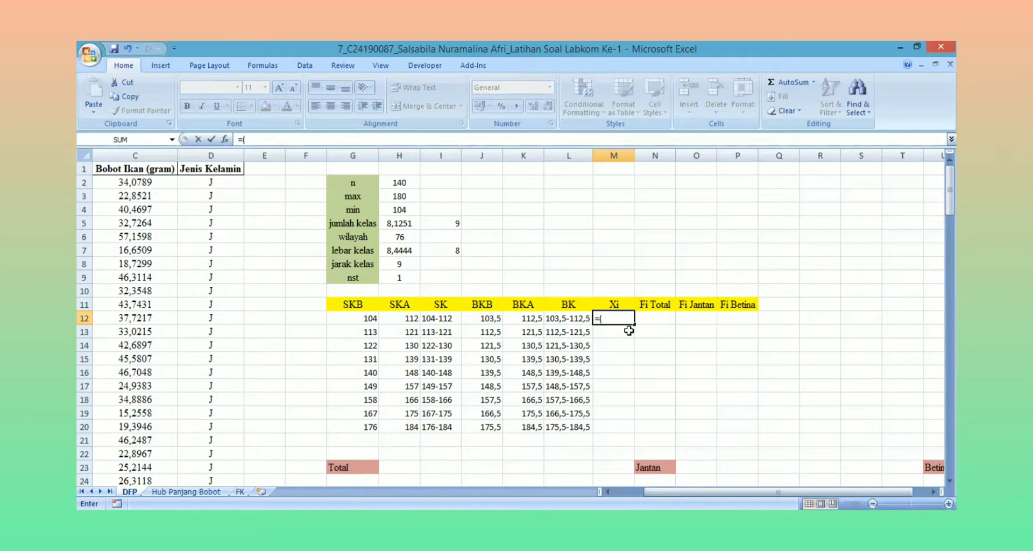
{"action": "left_click", "coordinate": [370, 322]}
{"action": "type", "text": "+"}
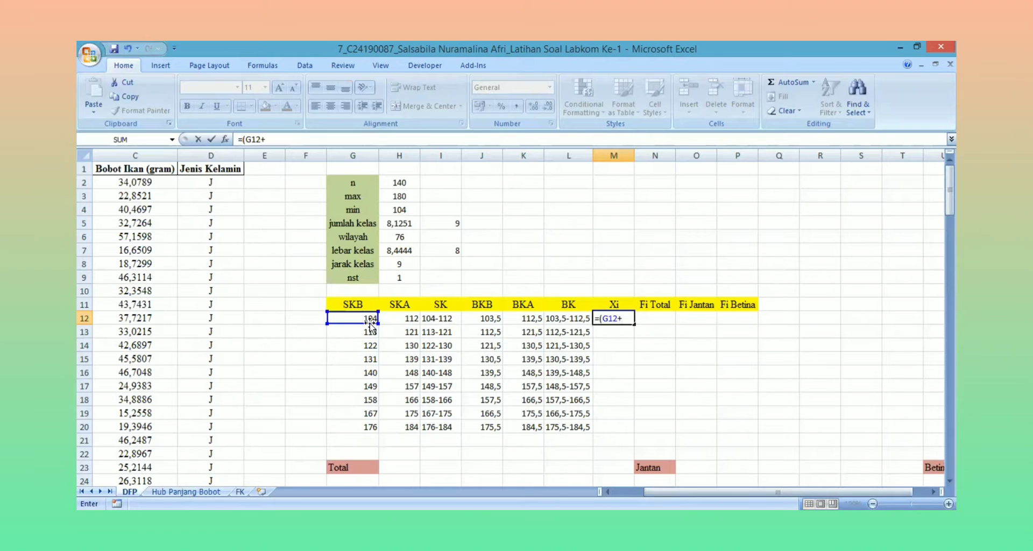
{"action": "left_click", "coordinate": [395, 323]}
{"action": "type", "text": ")/2"}
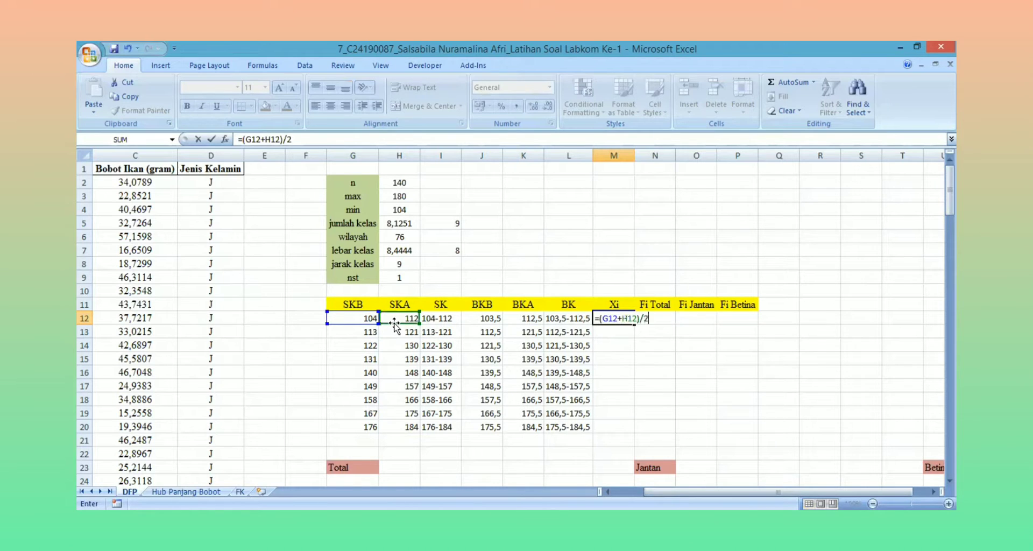
{"action": "key", "text": "Return"}
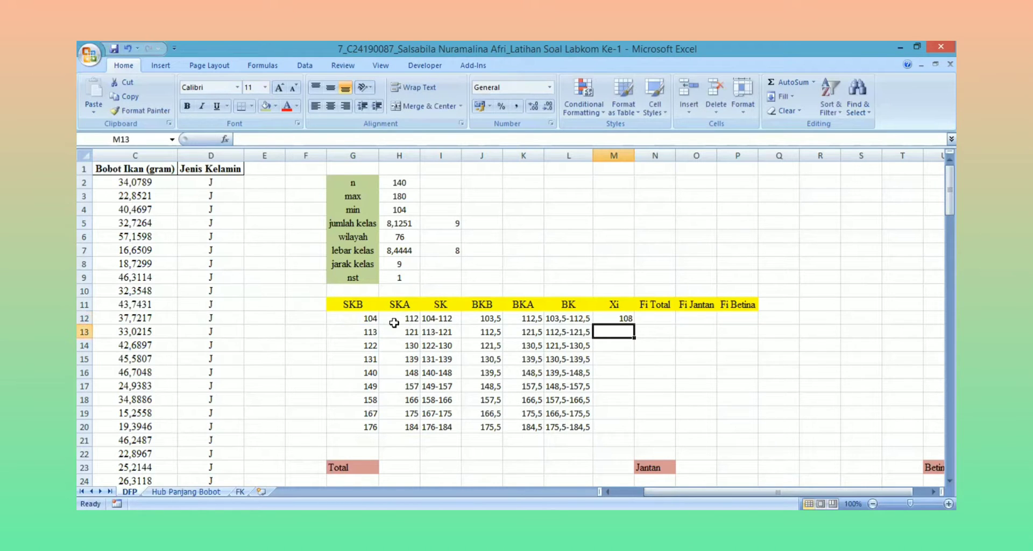
{"action": "left_click", "coordinate": [608, 319]}
{"action": "double_click", "coordinate": [633, 324]}
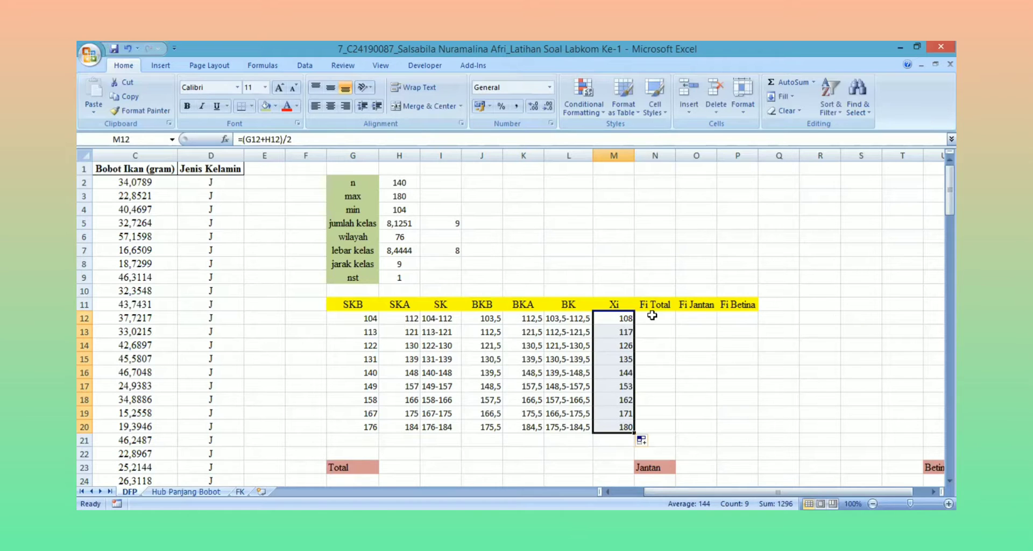
Fill Fi Total in N12:N20 with the array formula =FREQUENCY(B2:B141;H12:H20)
{"action": "left_click_drag", "start_coordinate": [652, 315], "coordinate": [653, 425]}
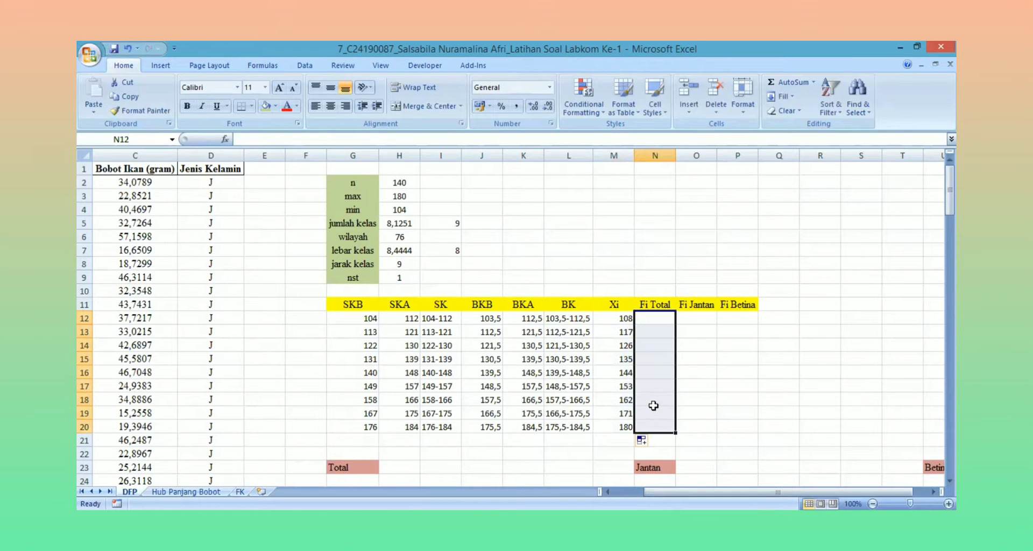
{"action": "type", "text": "=fre"}
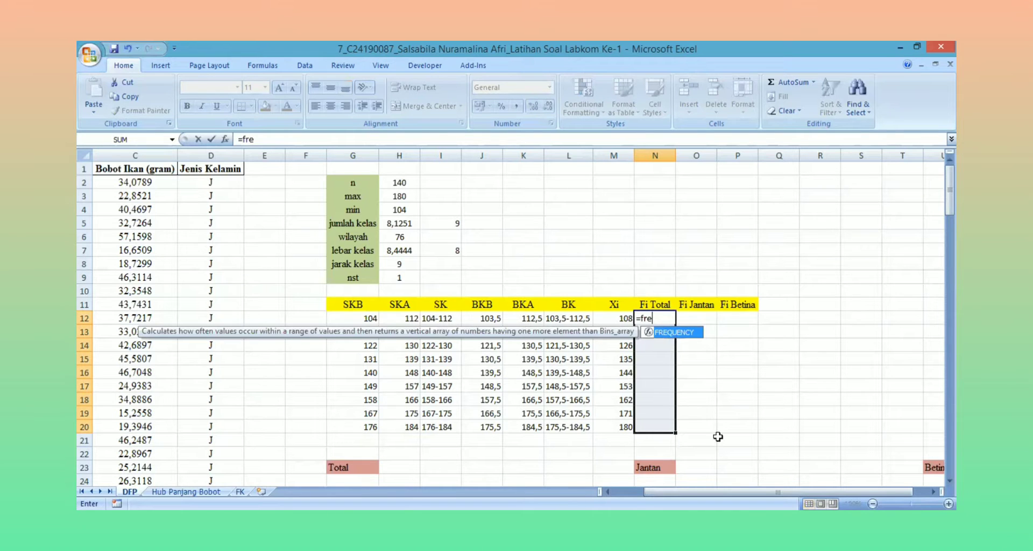
{"action": "key", "text": "Tab"}
{"action": "left_click_drag", "start_coordinate": [716, 491], "coordinate": [685, 492]}
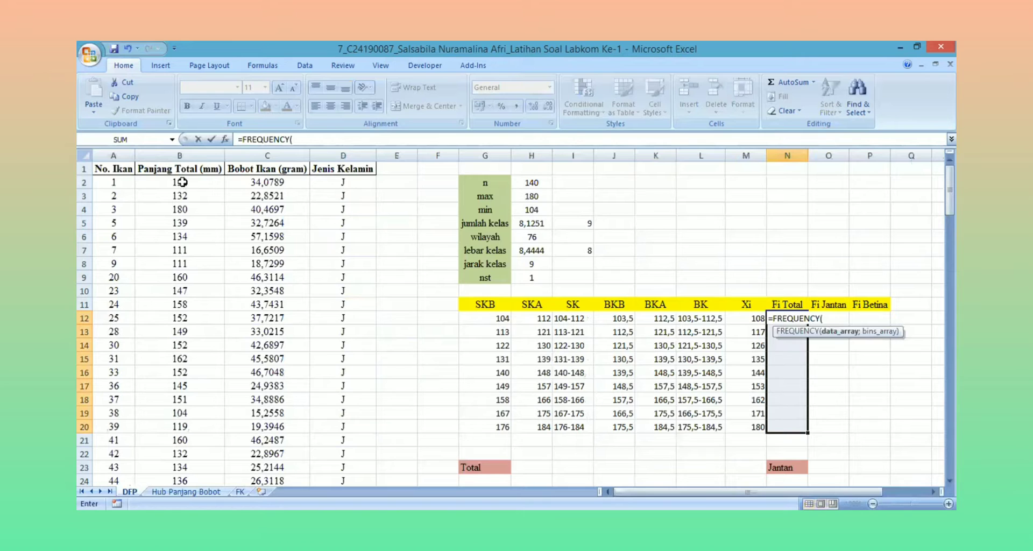
{"action": "left_click_drag", "start_coordinate": [183, 182], "coordinate": [181, 468]}
{"action": "type", "text": ";"}
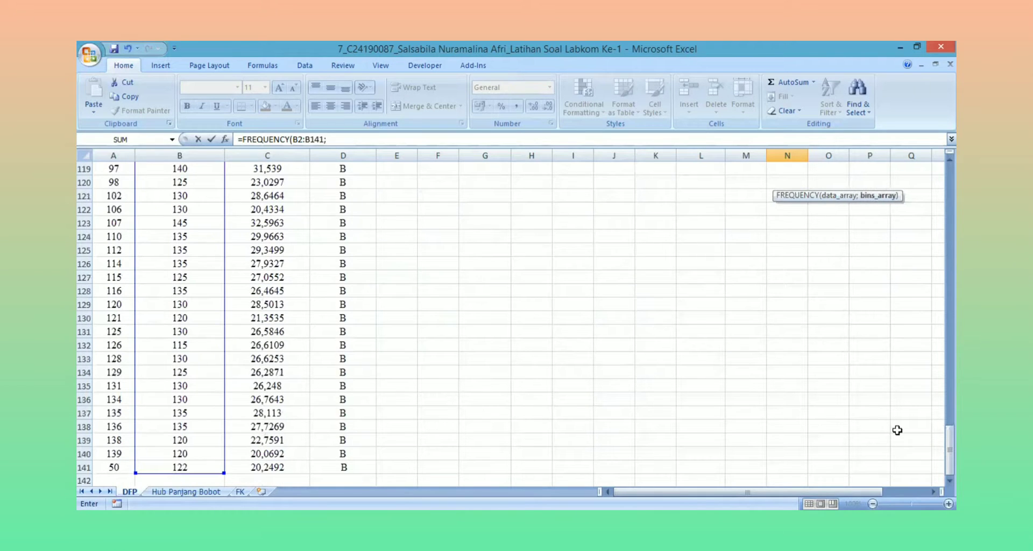
{"action": "left_click_drag", "start_coordinate": [949, 452], "coordinate": [949, 199]}
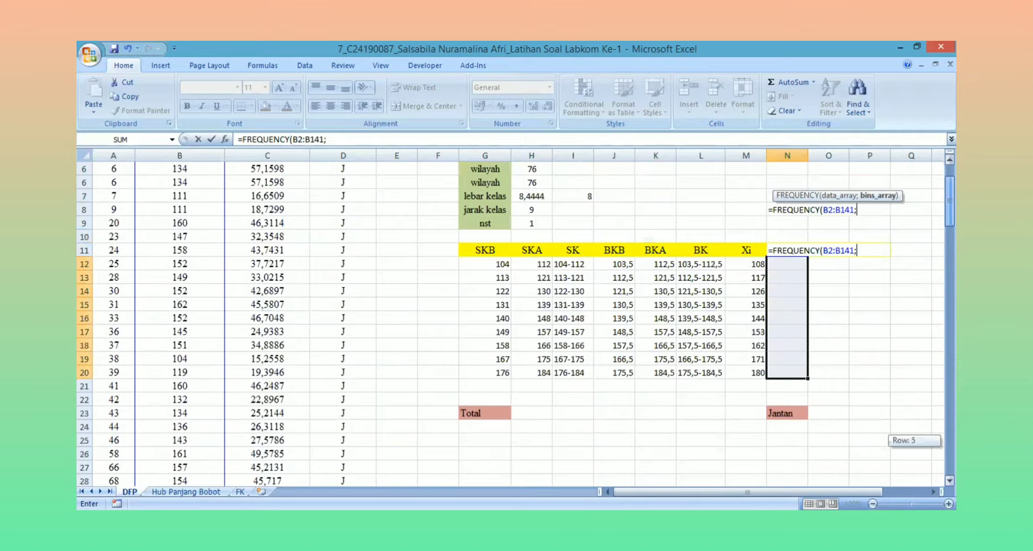
{"action": "left_click_drag", "start_coordinate": [543, 320], "coordinate": [533, 412]}
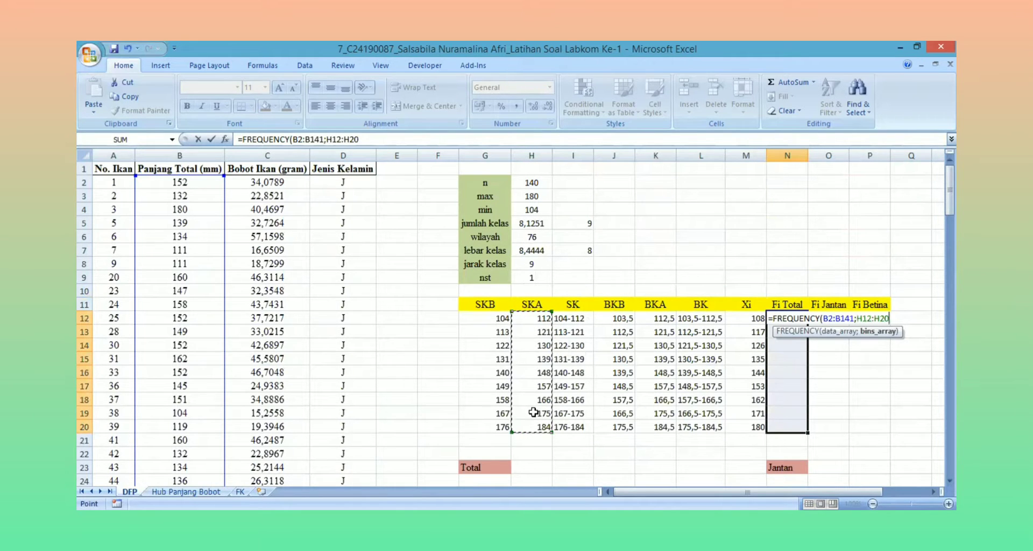
{"action": "type", "text": ")"}
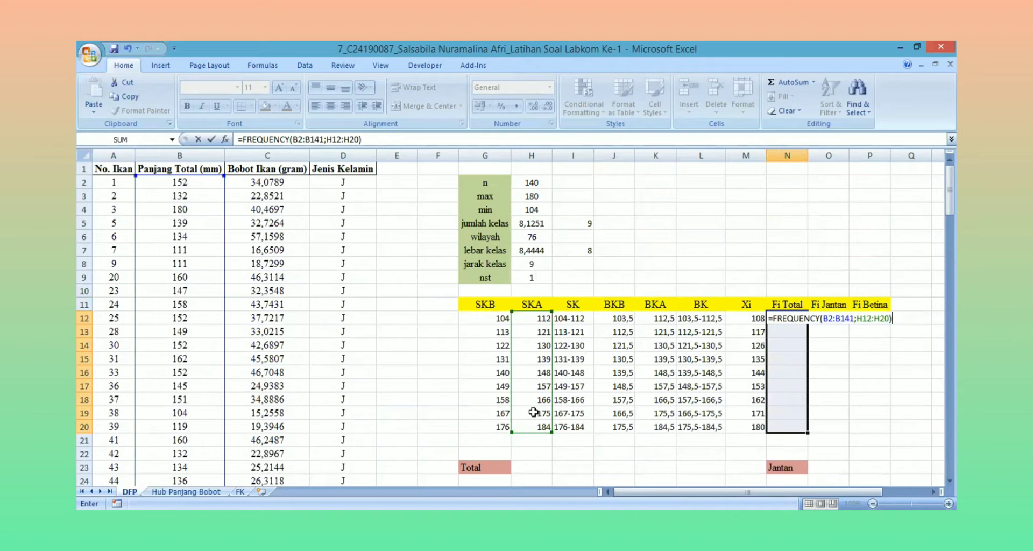
{"action": "key", "text": "ctrl+shift+Return"}
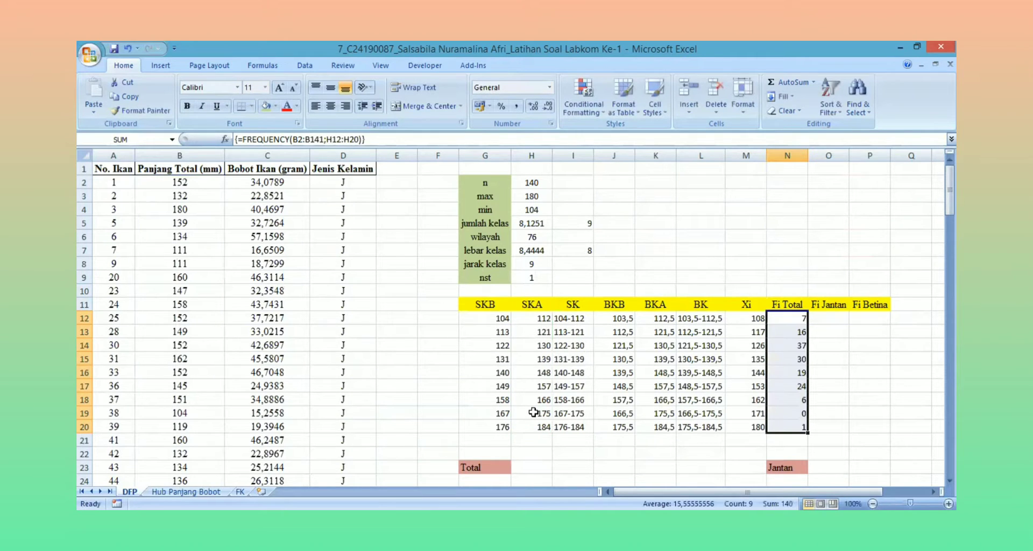
Fill Fi Jantan in O12:O20 with the array formula =FREQUENCY(B2:B65;H12:H20), using only the rows marked J
{"action": "left_click", "coordinate": [835, 383]}
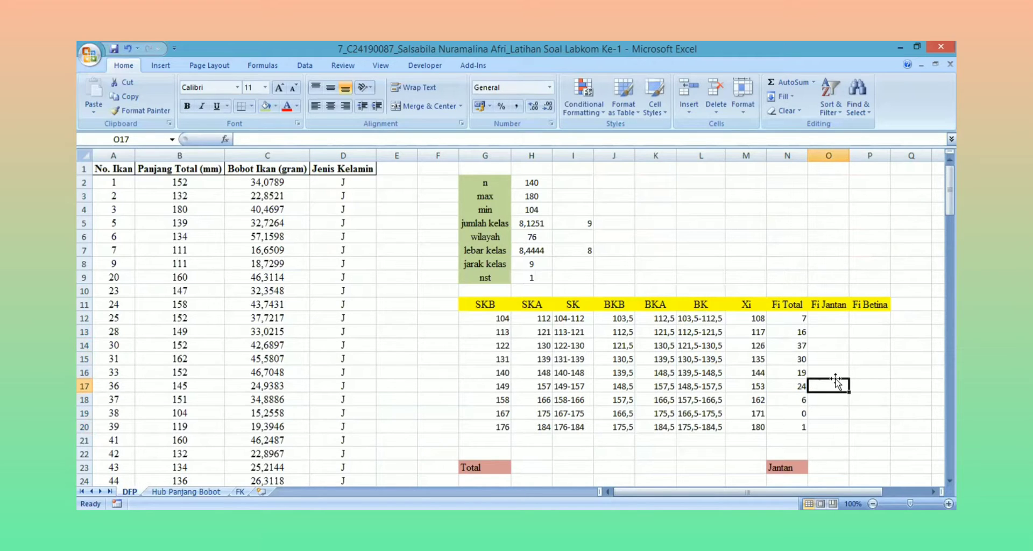
{"action": "left_click_drag", "start_coordinate": [830, 318], "coordinate": [828, 428]}
{"action": "type", "text": "=fre"}
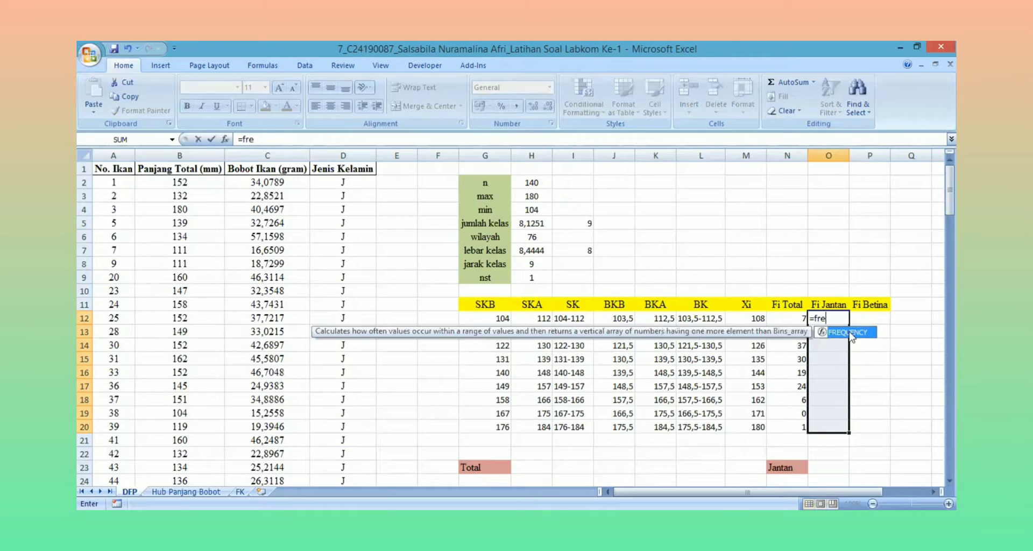
{"action": "key", "text": "Tab"}
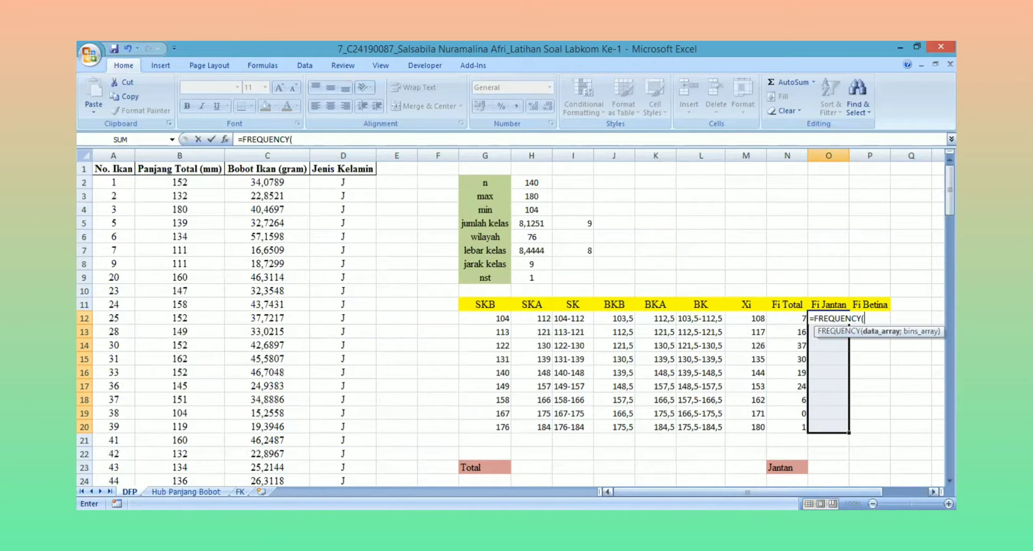
{"action": "left_click", "coordinate": [194, 182]}
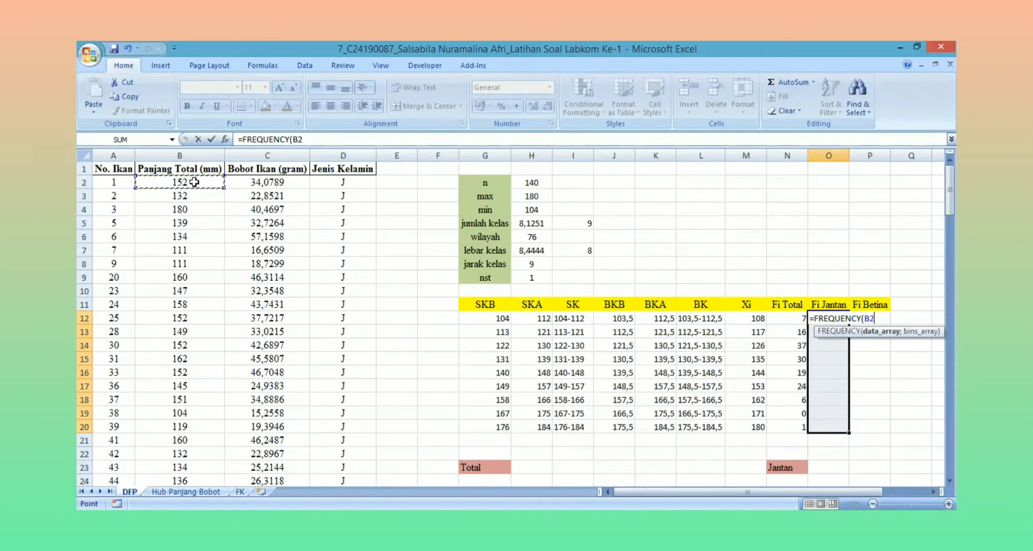
{"action": "left_click_drag", "start_coordinate": [195, 182], "coordinate": [195, 381]}
{"action": "type", "text": ";"}
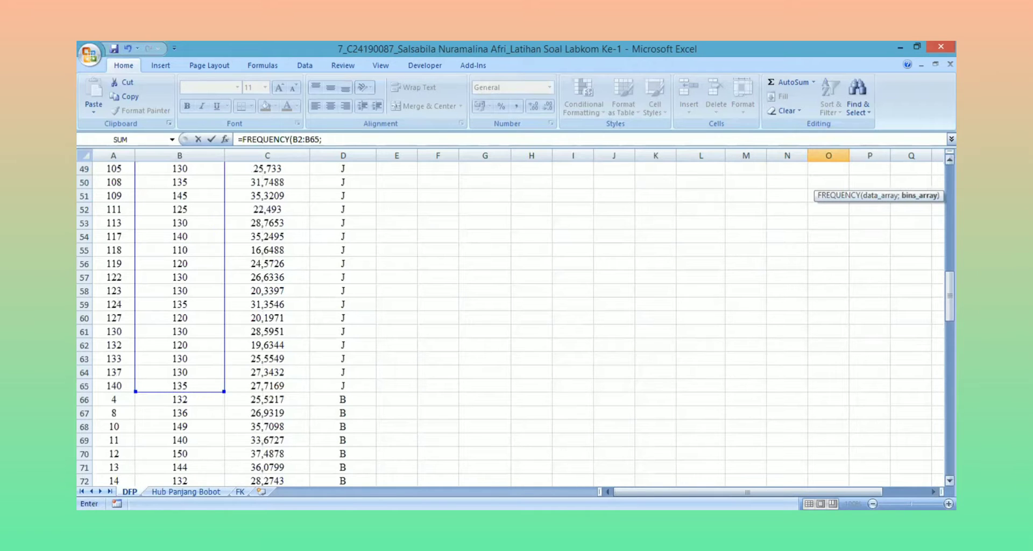
{"action": "scroll", "coordinate": [535, 320], "scroll_direction": "up", "scroll_amount": 16}
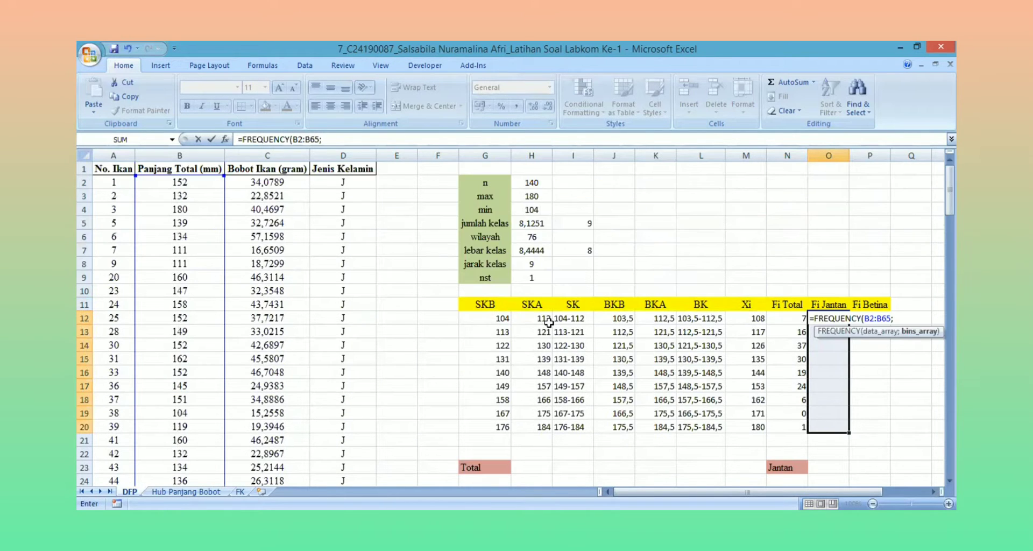
{"action": "left_click_drag", "start_coordinate": [536, 319], "coordinate": [533, 422]}
{"action": "type", "text": ")"}
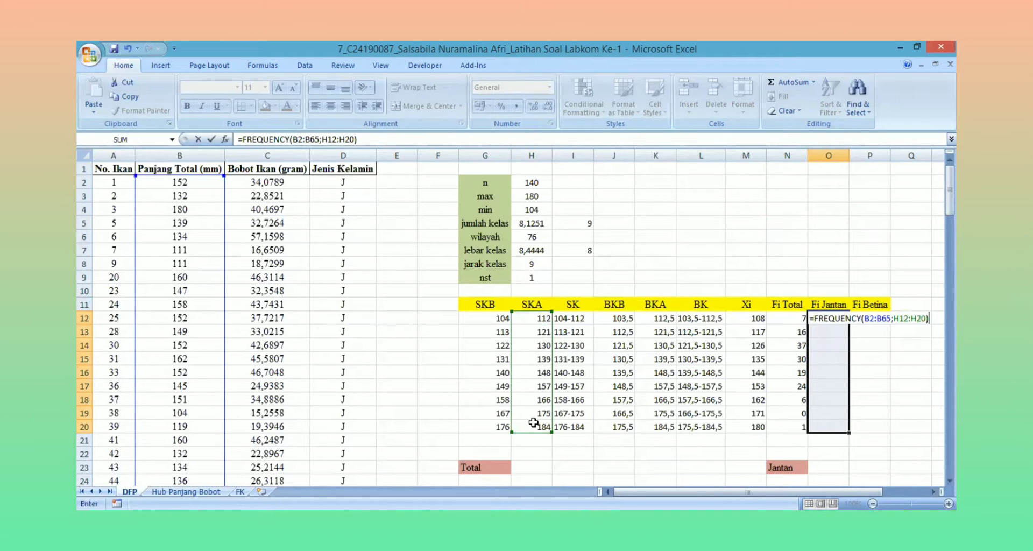
{"action": "key", "text": "ctrl+shift+Return"}
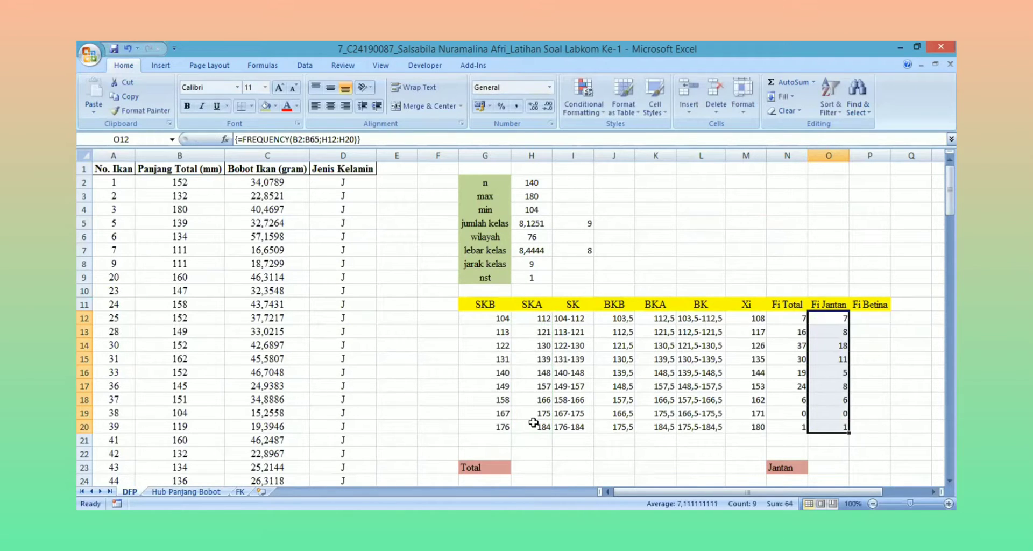
Fill Fi Betina in P12:P20 with the array formula =FREQUENCY(B66:B141;H12:H20), using only the rows marked B
{"action": "left_click", "coordinate": [863, 318]}
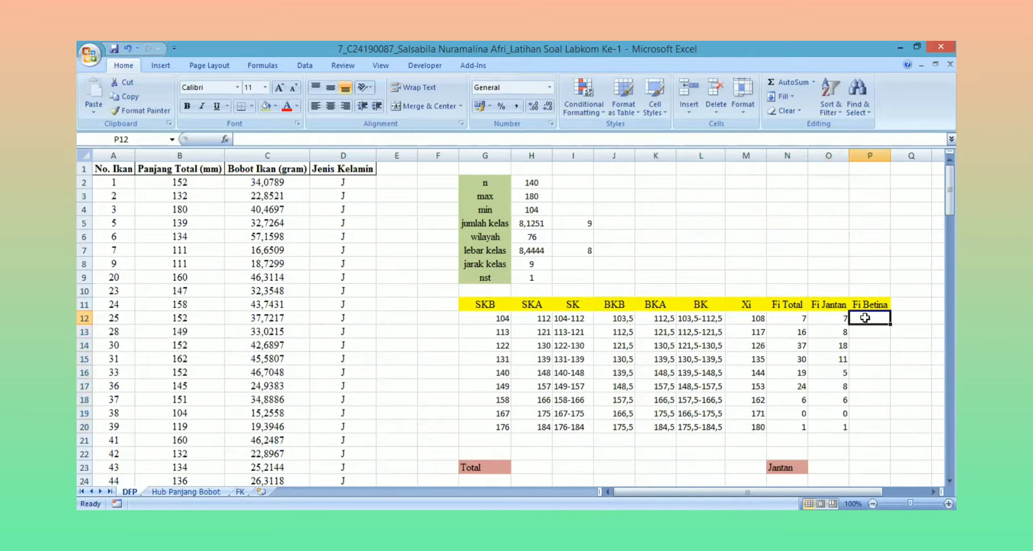
{"action": "left_click_drag", "start_coordinate": [868, 319], "coordinate": [853, 413]}
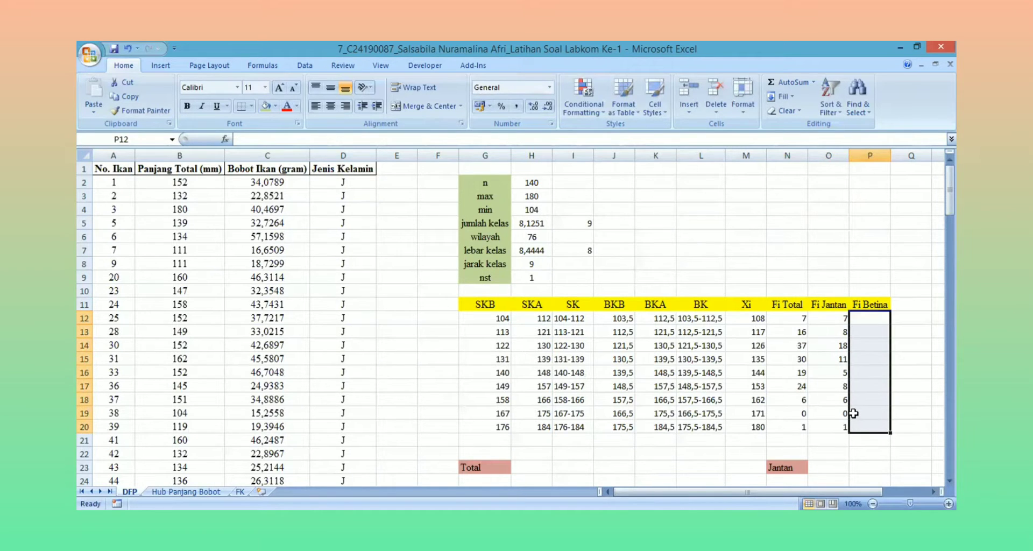
{"action": "type", "text": "=fre"}
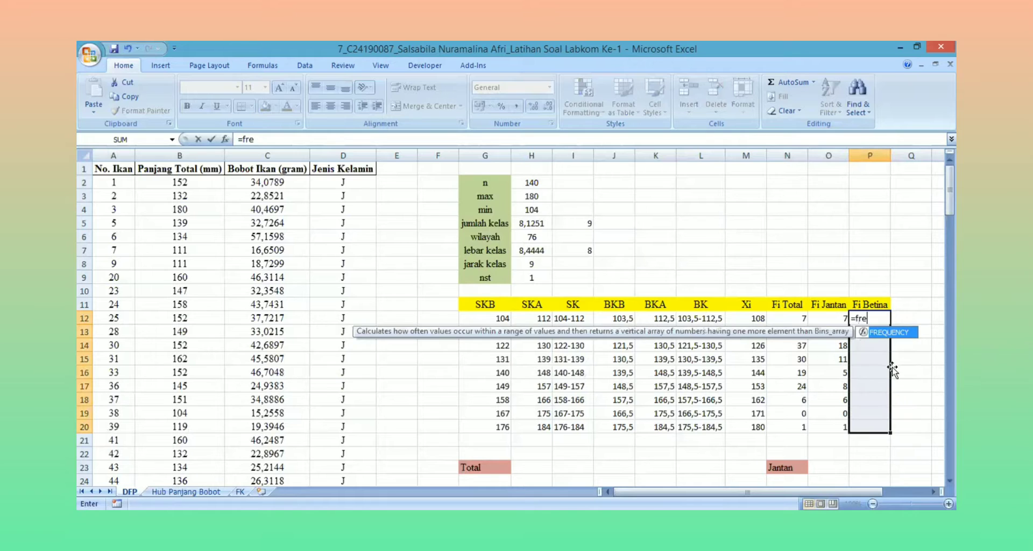
{"action": "double_click", "coordinate": [887, 333]}
{"action": "left_click_drag", "start_coordinate": [950, 195], "coordinate": [950, 325]}
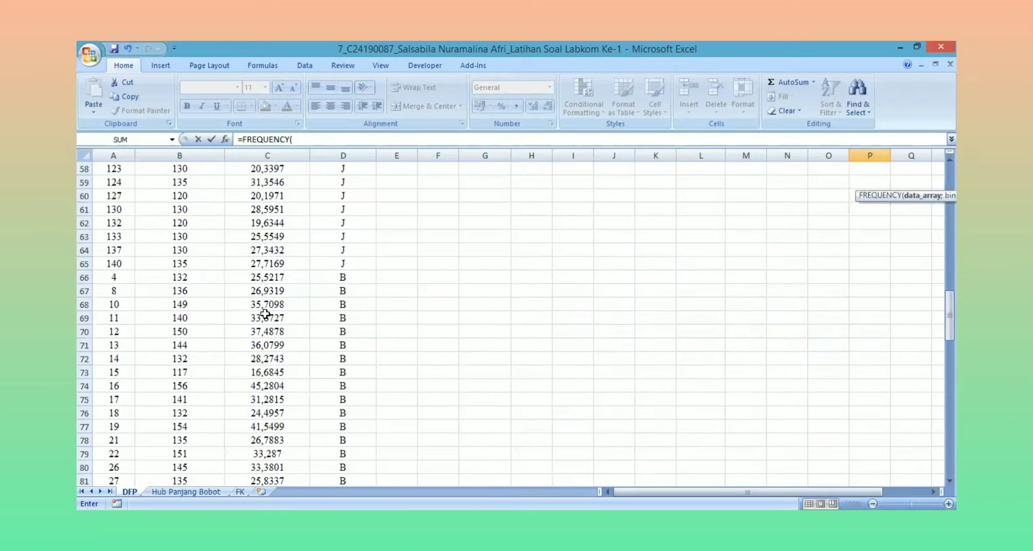
{"action": "left_click", "coordinate": [197, 275]}
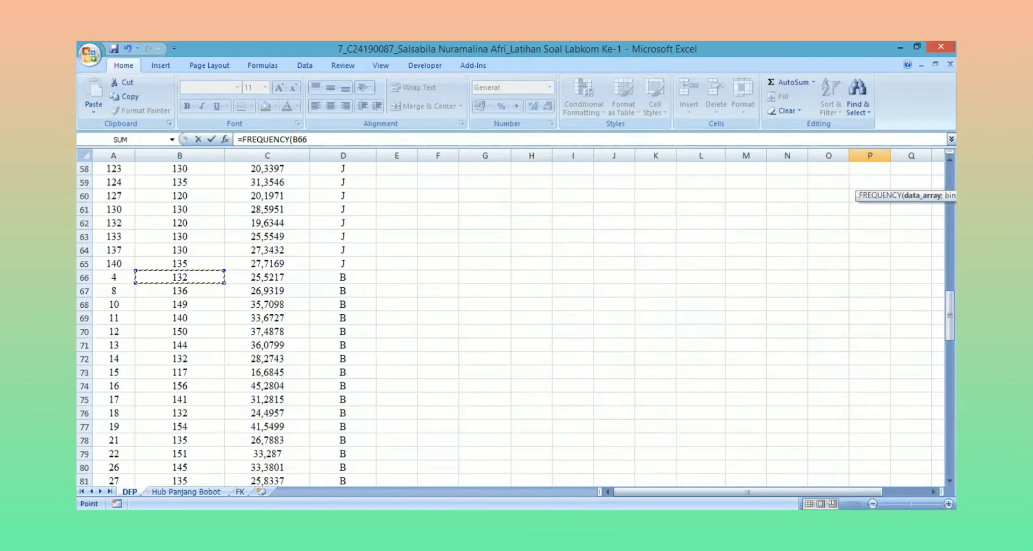
{"action": "left_click_drag", "start_coordinate": [197, 275], "coordinate": [198, 474]}
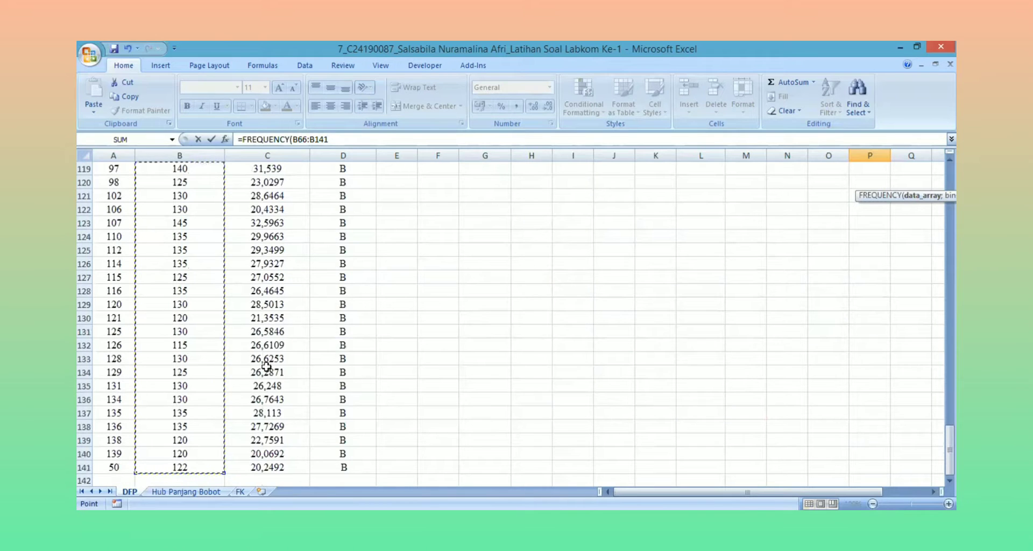
{"action": "type", "text": ";"}
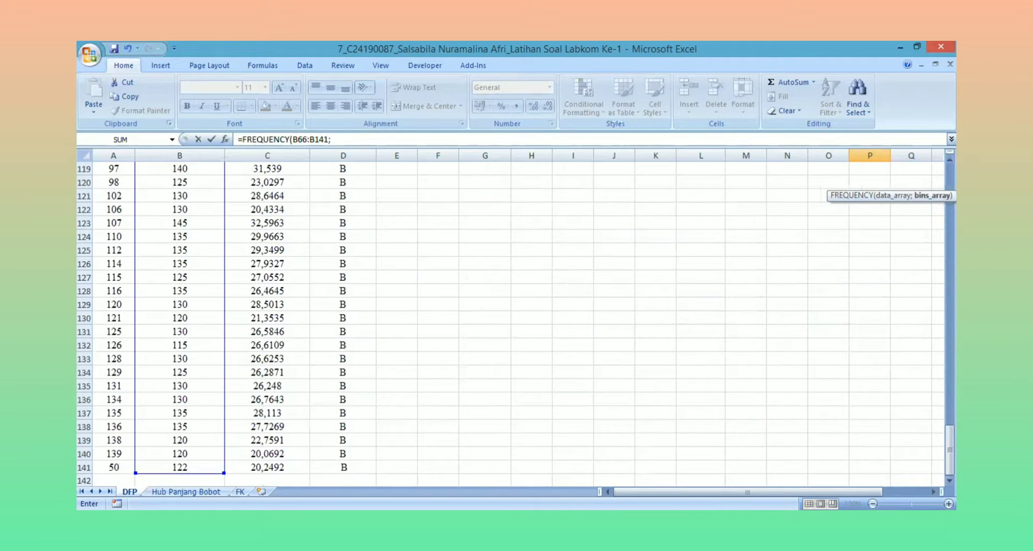
{"action": "left_click_drag", "start_coordinate": [949, 449], "coordinate": [949, 191]}
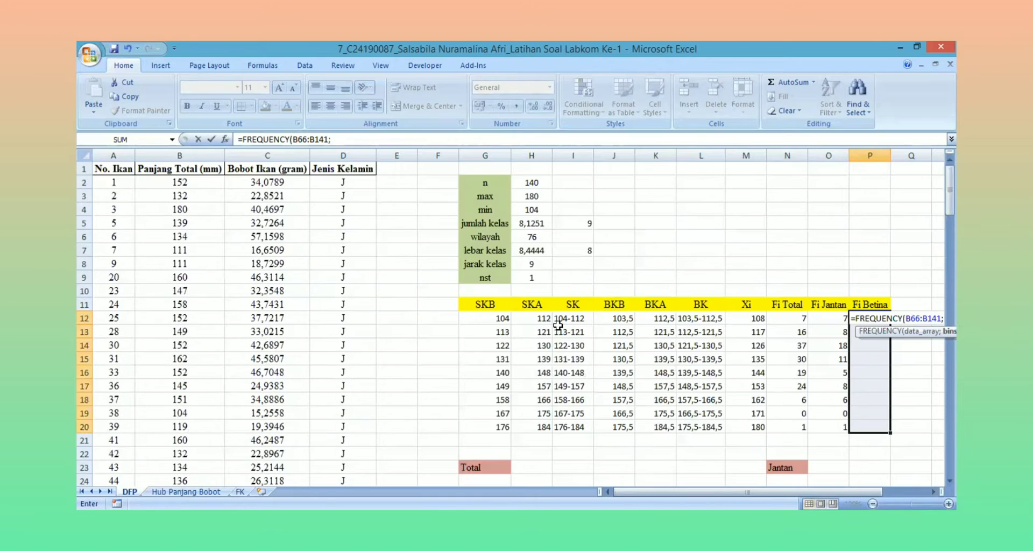
{"action": "left_click_drag", "start_coordinate": [544, 318], "coordinate": [544, 427]}
{"action": "type", "text": ")"}
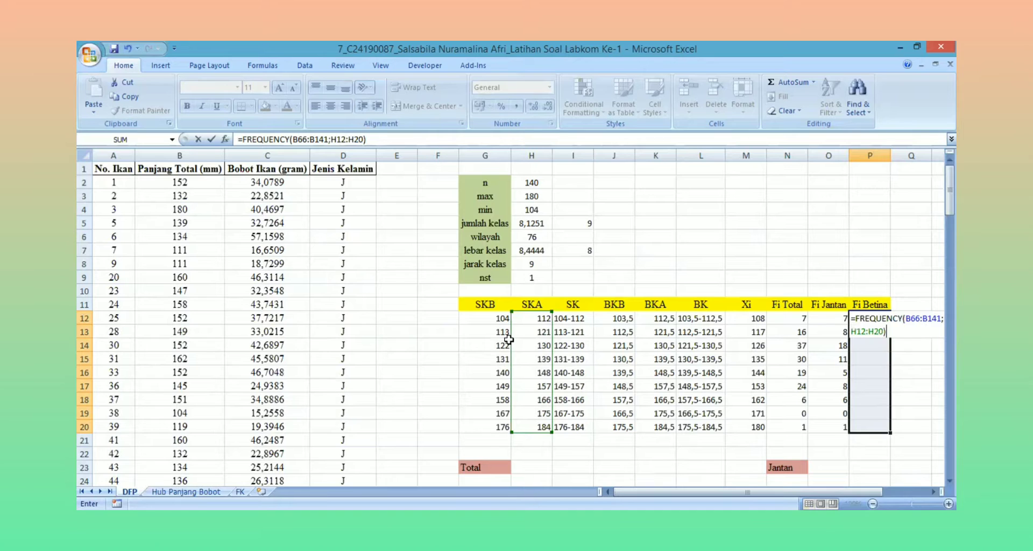
{"action": "key", "text": "ctrl+shift+Return"}
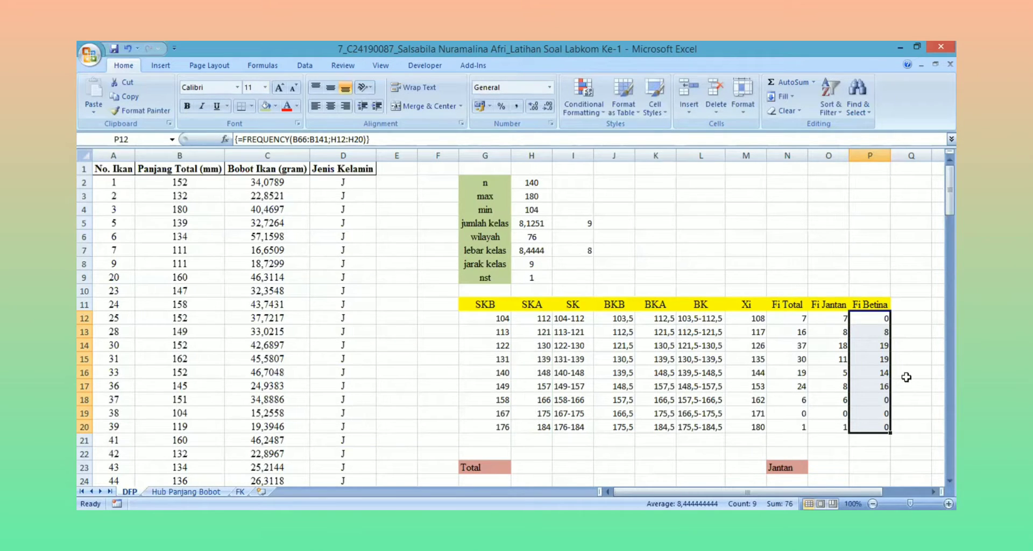
{"action": "left_click", "coordinate": [909, 386]}
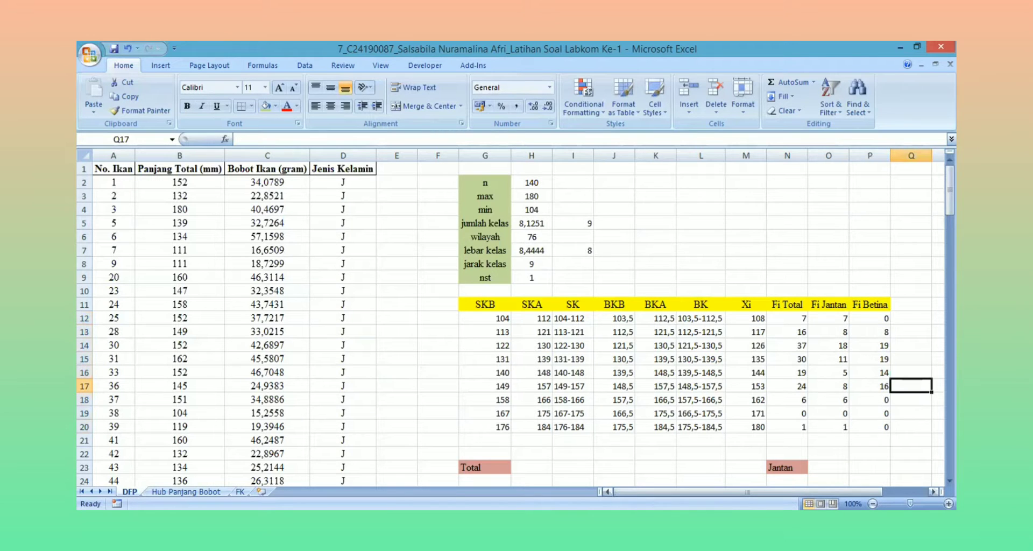
{"action": "left_click_drag", "start_coordinate": [839, 491], "coordinate": [851, 491]}
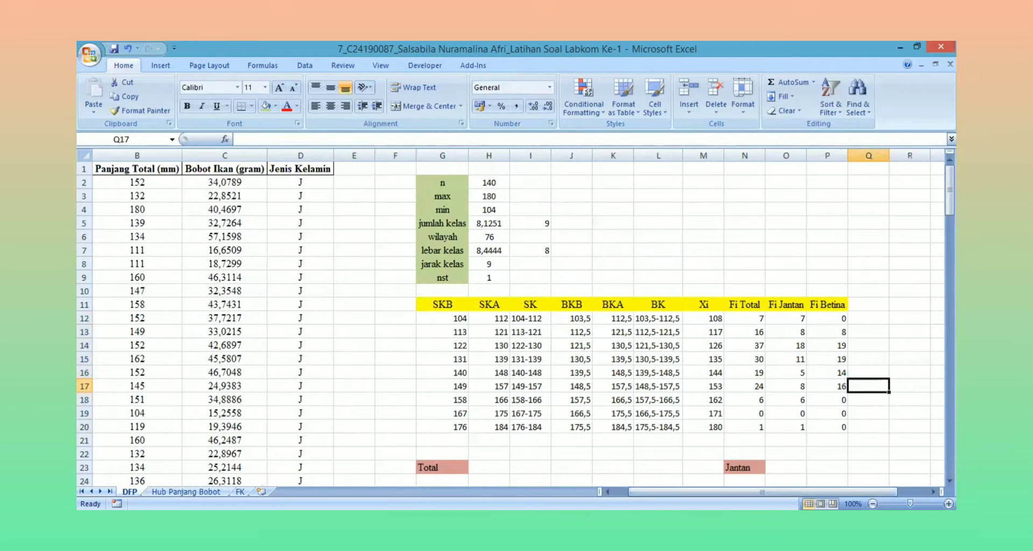
{"action": "left_click_drag", "start_coordinate": [950, 189], "coordinate": [949, 221]}
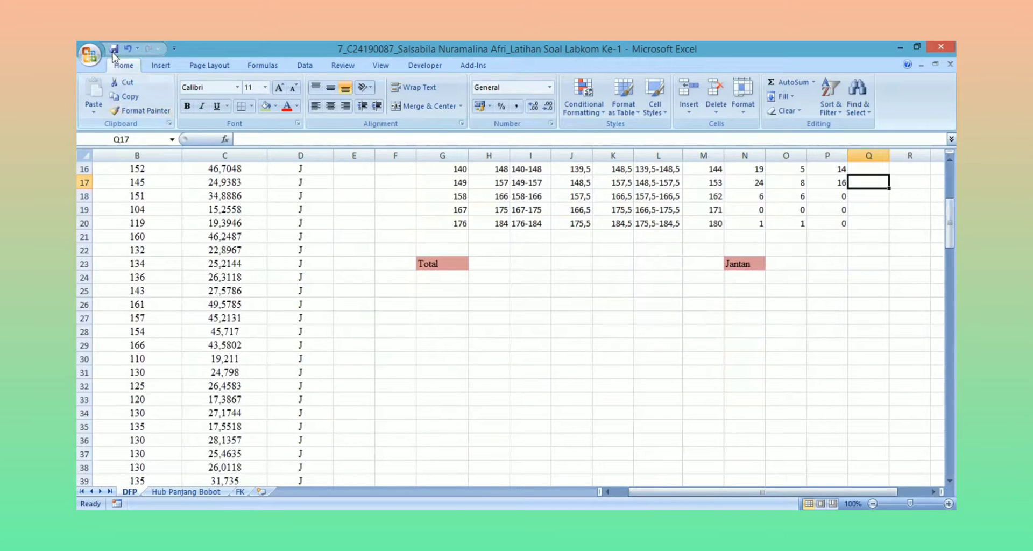
{"action": "left_click", "coordinate": [160, 65]}
{"action": "left_click", "coordinate": [288, 112]}
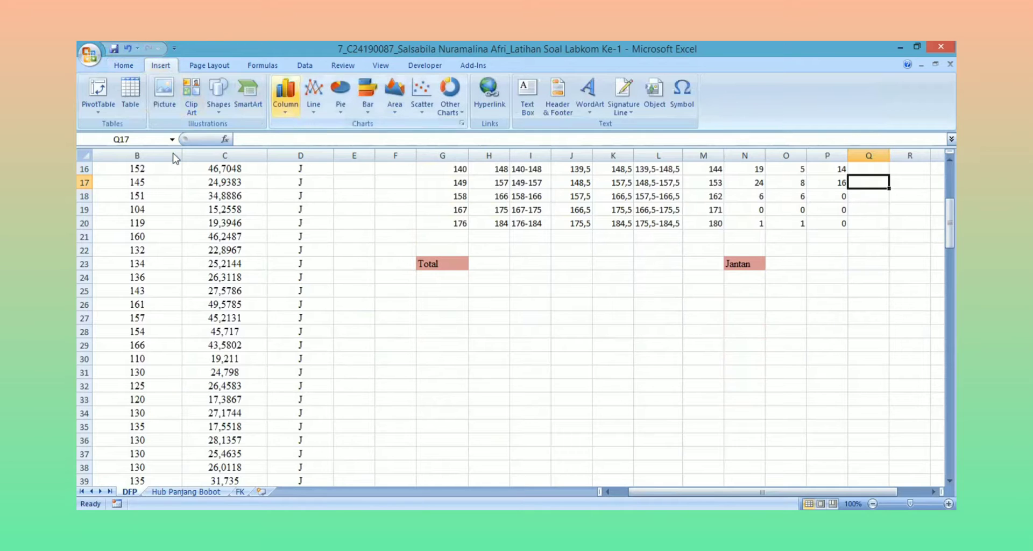
{"action": "left_click", "coordinate": [296, 155]}
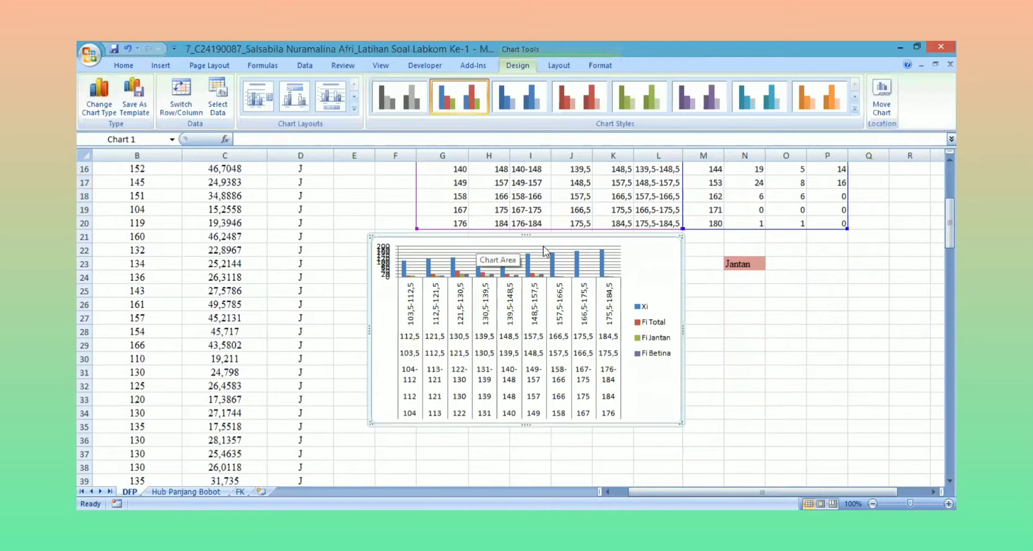
{"action": "left_click", "coordinate": [131, 49]}
{"action": "left_click", "coordinate": [498, 294]}
Insert an empty column chart from blank cell G25 and place it just below the Total label
{"action": "left_click", "coordinate": [455, 290]}
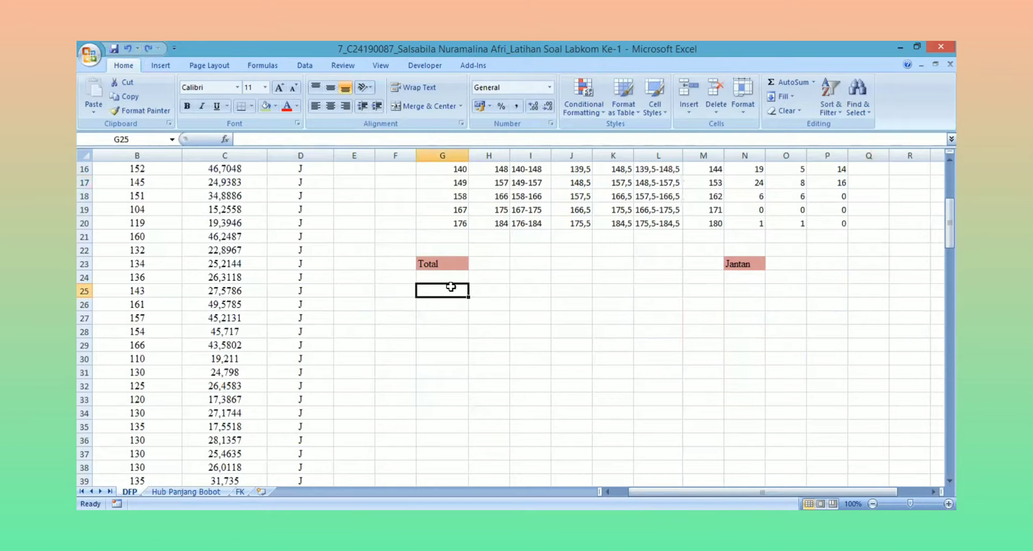
{"action": "left_click", "coordinate": [162, 66]}
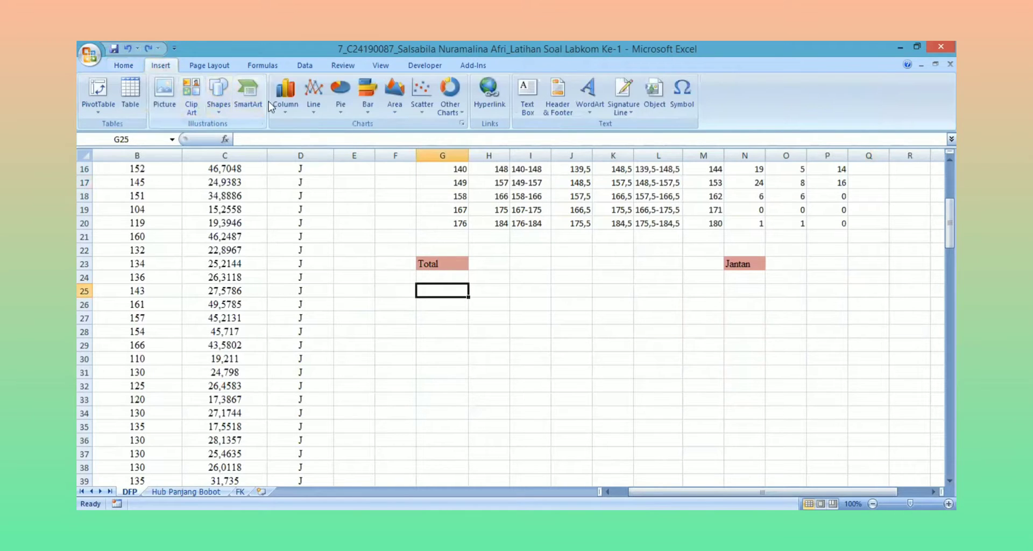
{"action": "left_click", "coordinate": [284, 100]}
{"action": "left_click", "coordinate": [180, 159]}
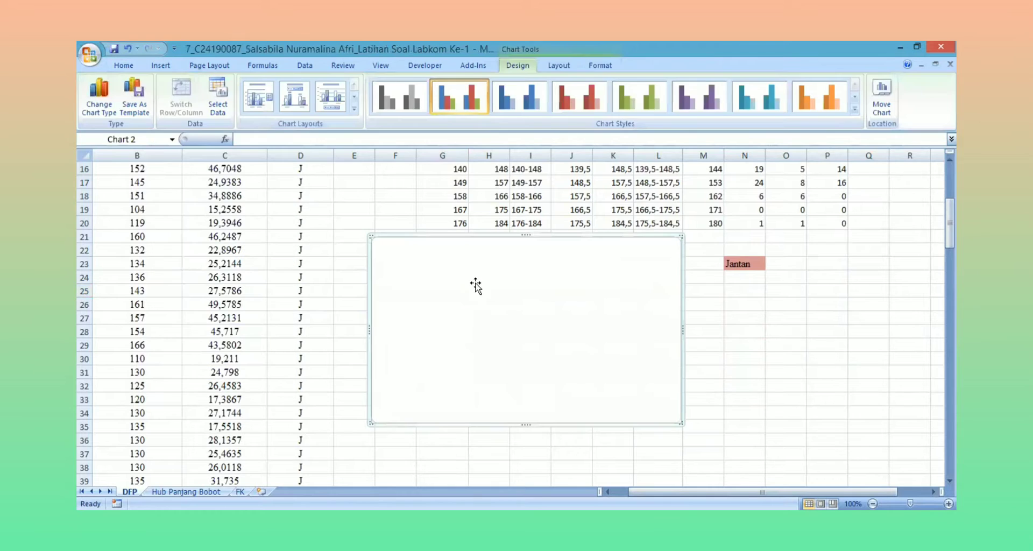
{"action": "left_click_drag", "start_coordinate": [510, 292], "coordinate": [549, 332]}
{"action": "left_click", "coordinate": [666, 276]}
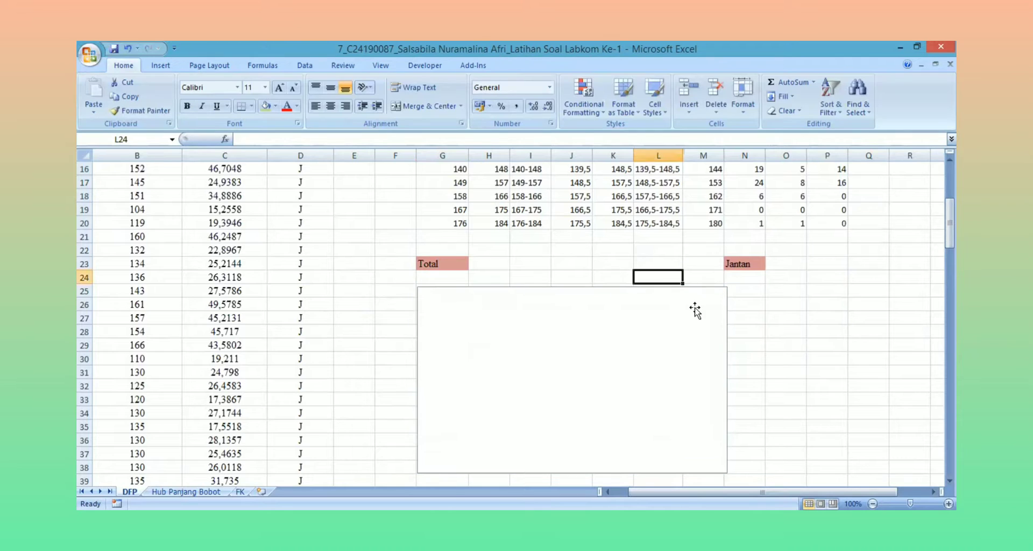
Add a data series to the empty Total chart using the Fi Total values in N12:N20
{"action": "left_click", "coordinate": [758, 262]}
{"action": "left_click", "coordinate": [735, 322]}
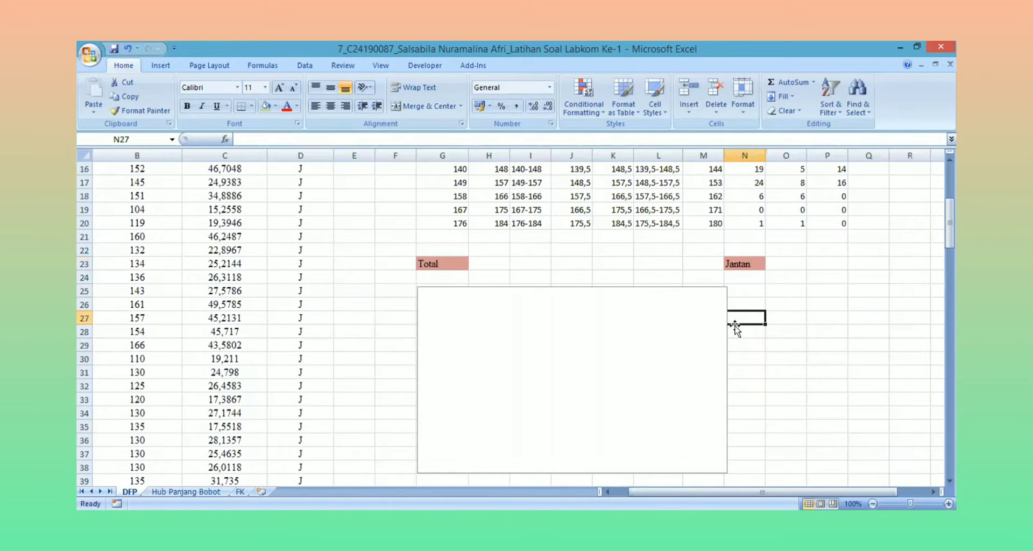
{"action": "left_click", "coordinate": [641, 344]}
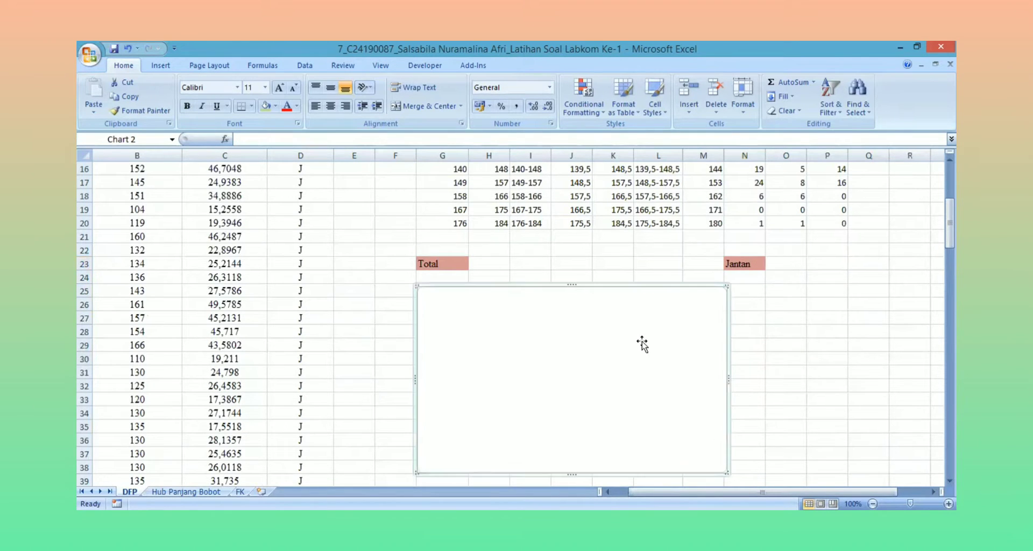
{"action": "right_click", "coordinate": [606, 338]}
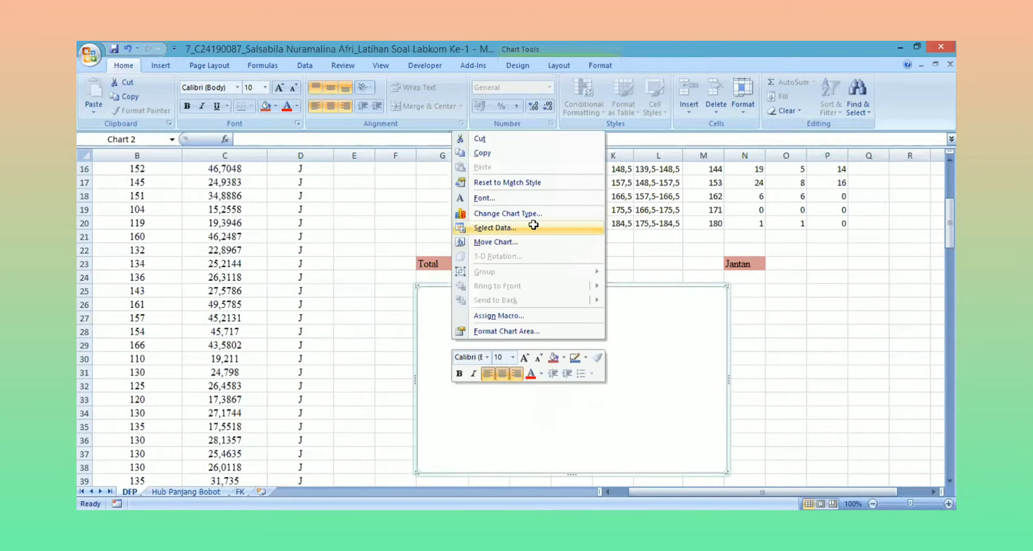
{"action": "left_click", "coordinate": [535, 228]}
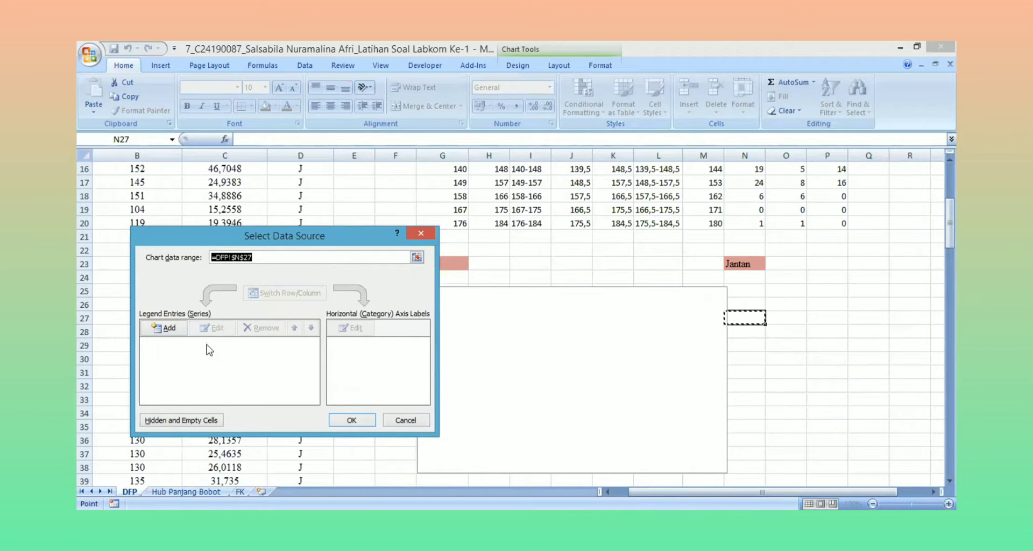
{"action": "left_click", "coordinate": [177, 327]}
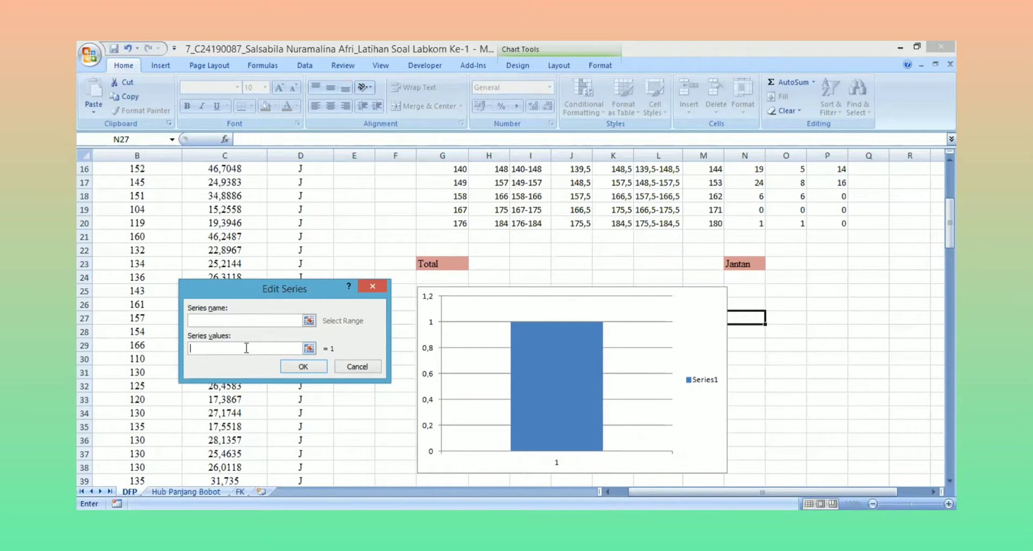
{"action": "left_click", "coordinate": [263, 345]}
{"action": "left_click_drag", "start_coordinate": [950, 231], "coordinate": [949, 214]}
{"action": "left_click_drag", "start_coordinate": [756, 225], "coordinate": [759, 237]}
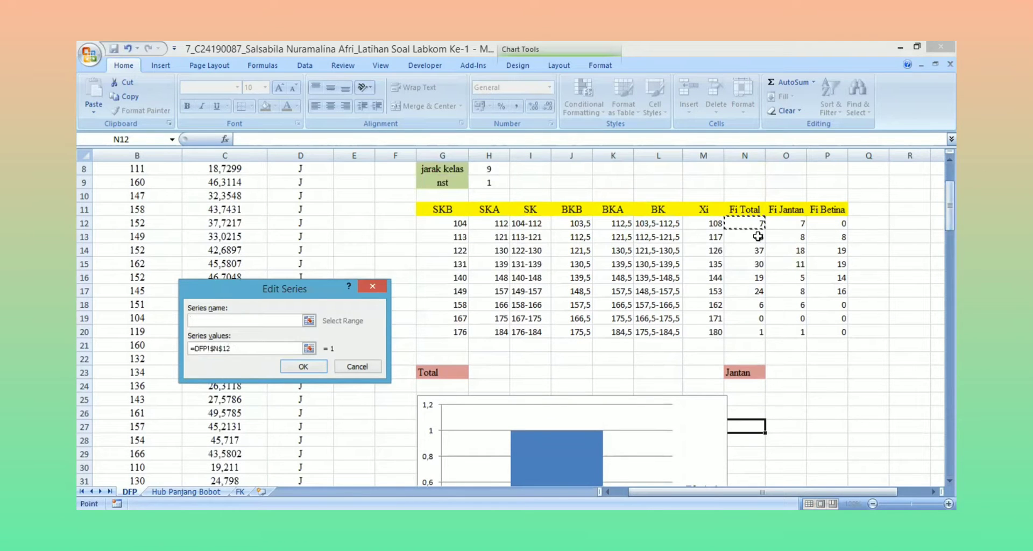
{"action": "left_click_drag", "start_coordinate": [758, 331], "coordinate": [757, 332]}
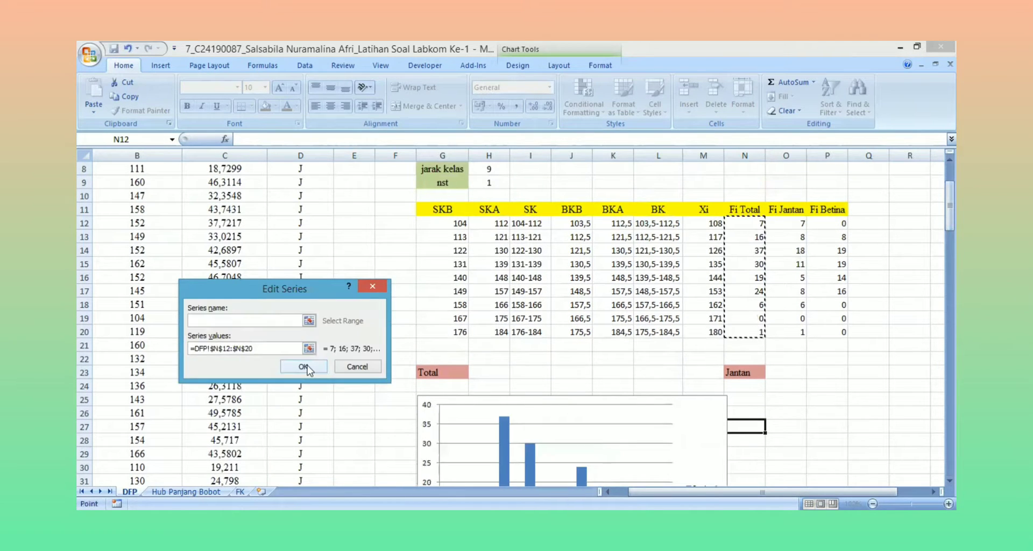
{"action": "left_click", "coordinate": [308, 366]}
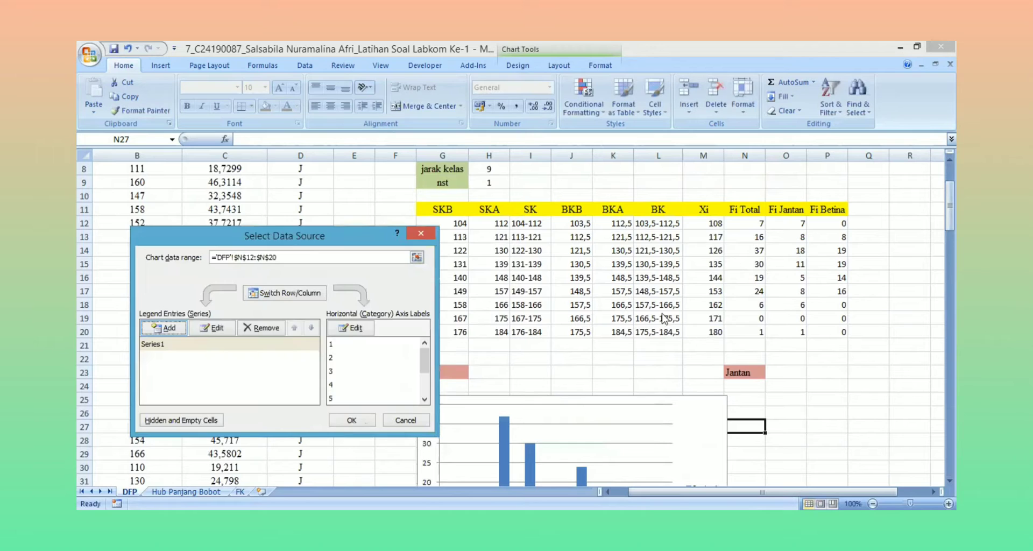
Use the SK class ranges in I12:I20 as the Total chart's horizontal axis labels and apply the data source
{"action": "left_click", "coordinate": [355, 329]}
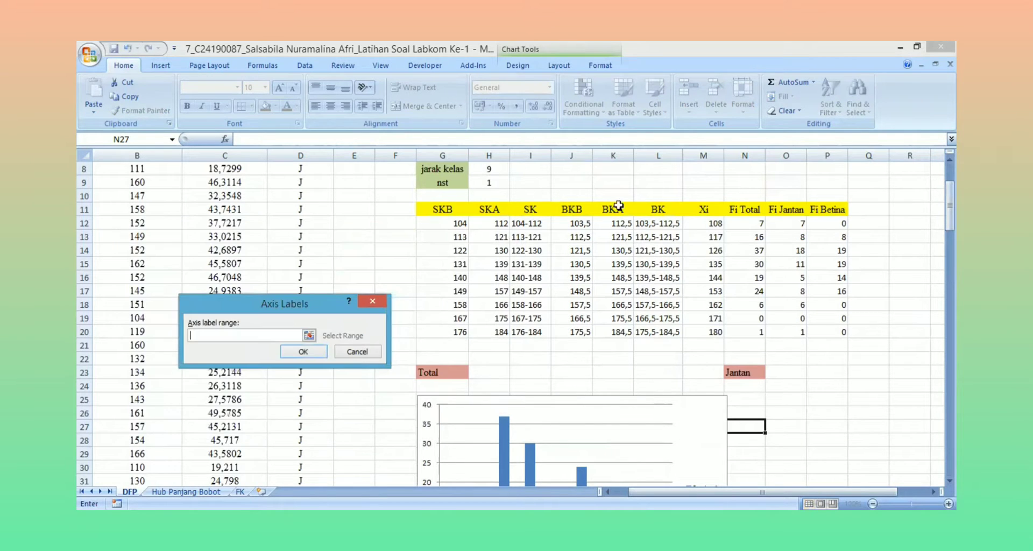
{"action": "left_click_drag", "start_coordinate": [524, 225], "coordinate": [528, 330]}
{"action": "left_click", "coordinate": [317, 354]}
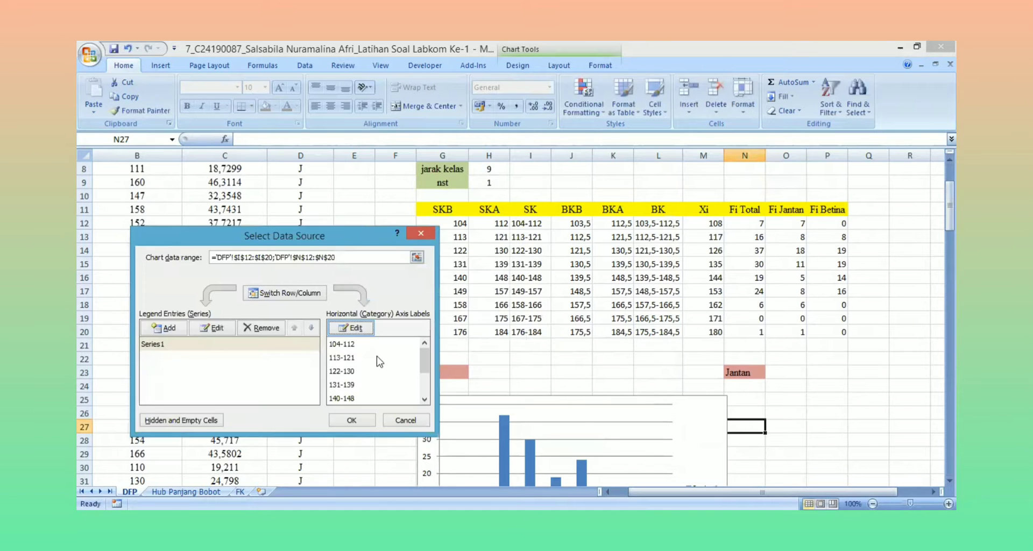
{"action": "left_click", "coordinate": [363, 420]}
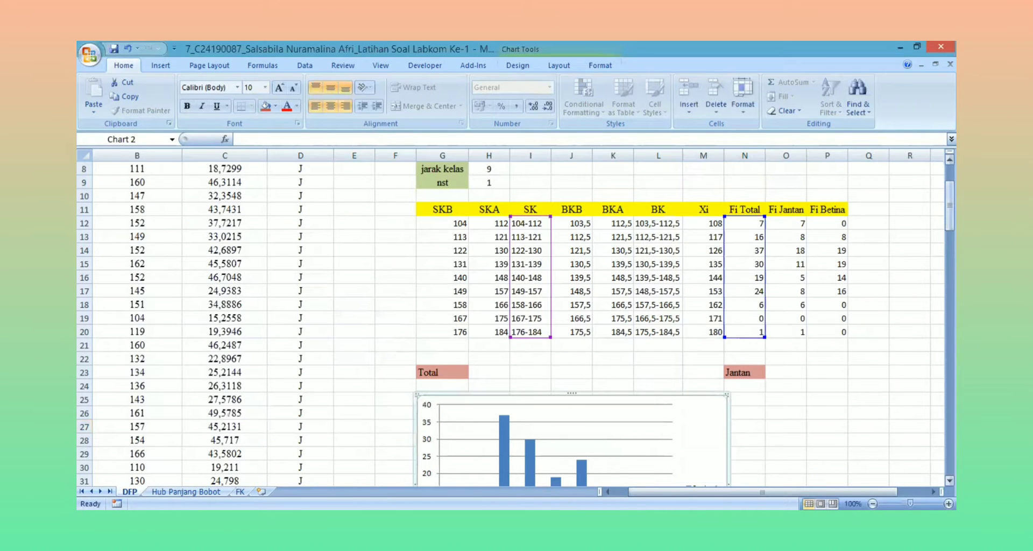
Delete the legend and the horizontal gridlines from the Total chart
{"action": "left_click_drag", "start_coordinate": [949, 207], "coordinate": [950, 236]}
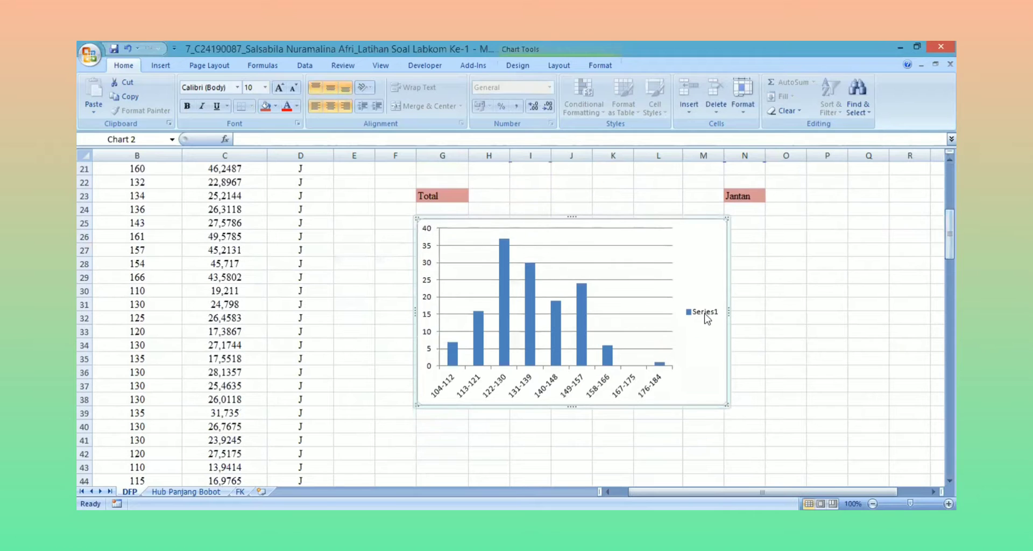
{"action": "left_click", "coordinate": [705, 316]}
{"action": "key", "text": "Delete"}
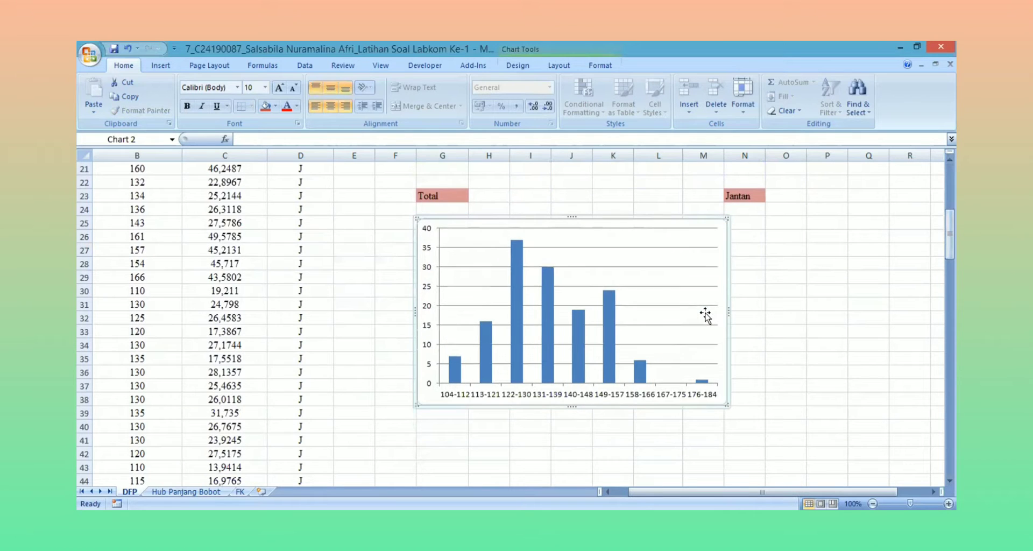
{"action": "left_click", "coordinate": [663, 267]}
{"action": "key", "text": "Delete"}
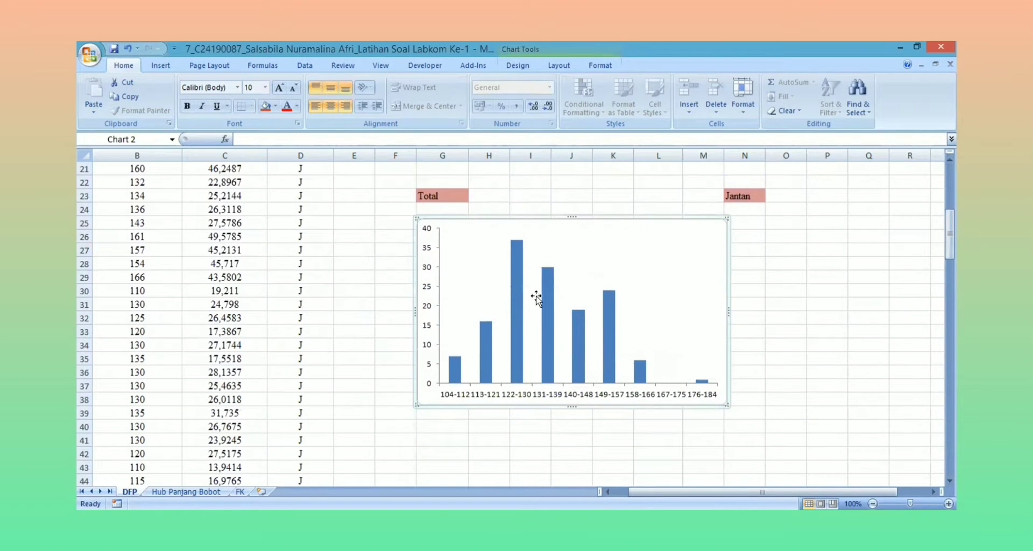
Format the Total chart's plot area with no fill and no border line
{"action": "right_click", "coordinate": [716, 228]}
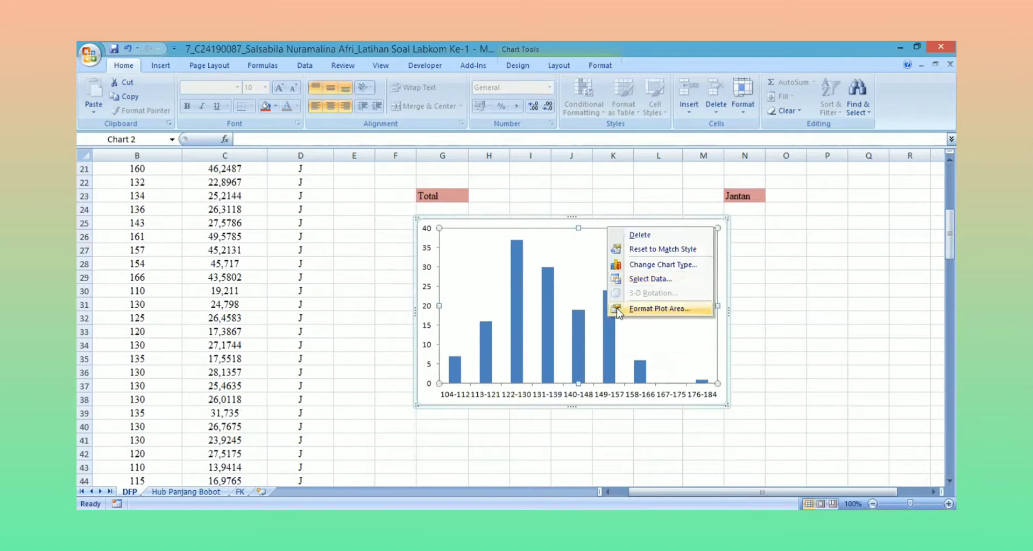
{"action": "left_click", "coordinate": [664, 309]}
{"action": "left_click", "coordinate": [464, 149]}
{"action": "left_click", "coordinate": [423, 147]}
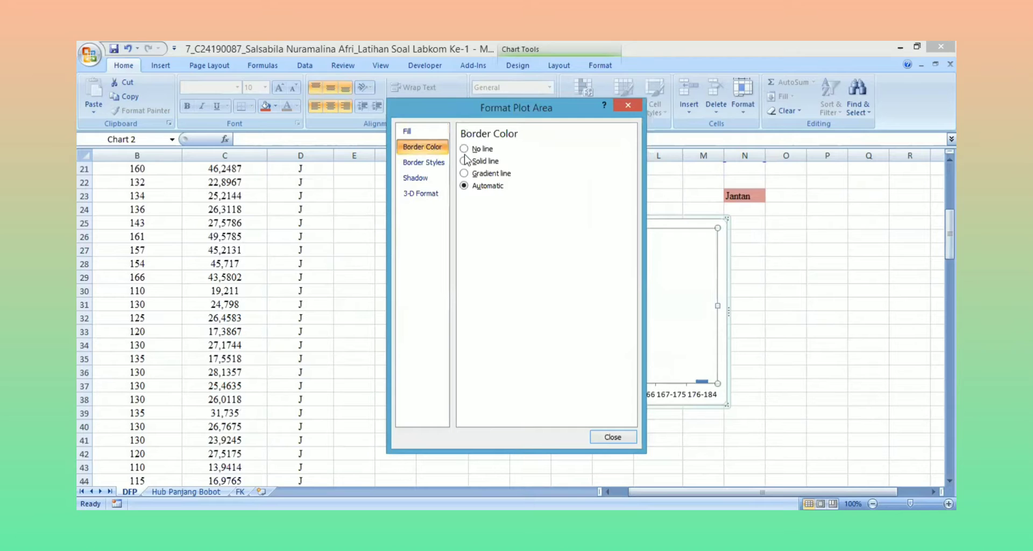
{"action": "left_click", "coordinate": [464, 149]}
{"action": "left_click", "coordinate": [609, 436]}
Format the Total chart's chart area with no fill and no border line
{"action": "left_click", "coordinate": [709, 217]}
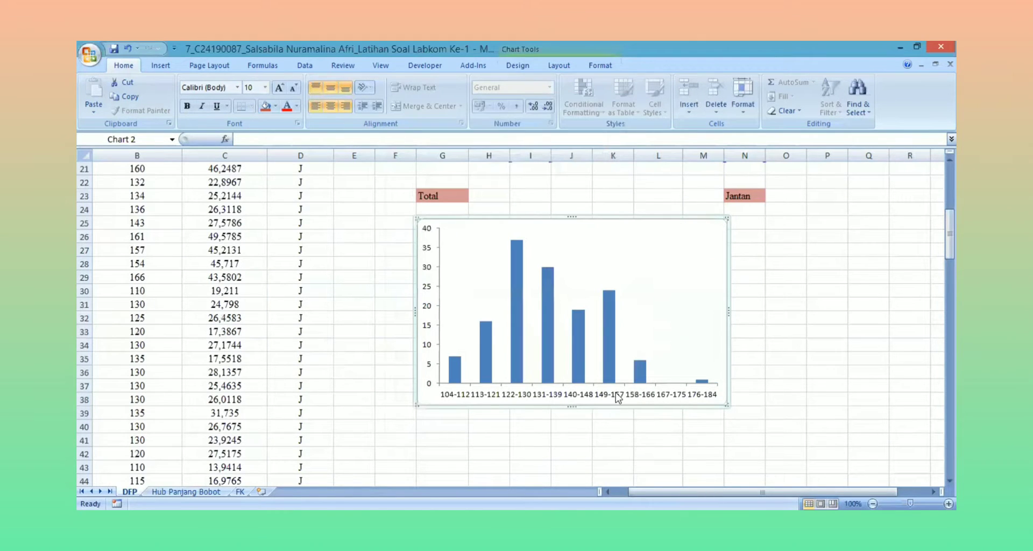
{"action": "right_click", "coordinate": [724, 231]}
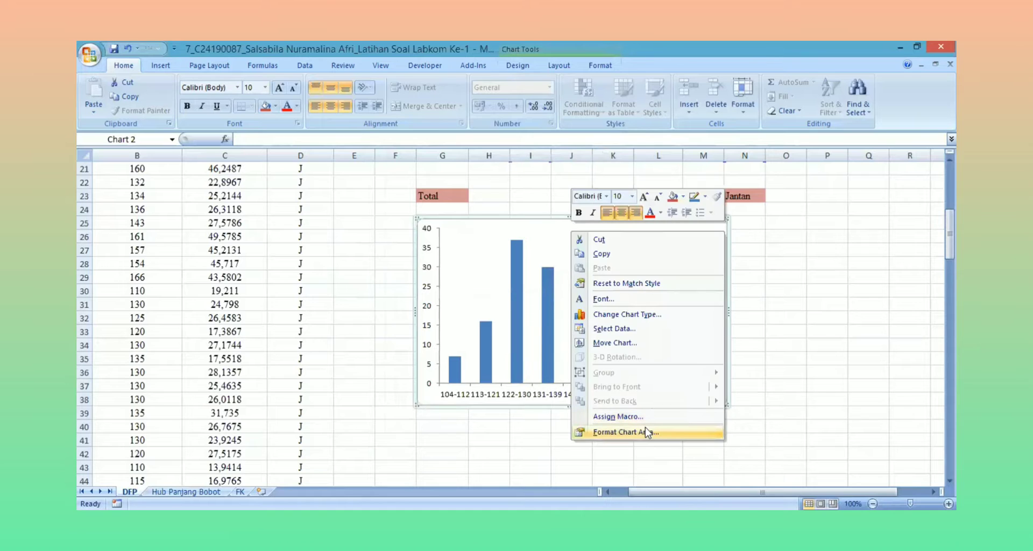
{"action": "left_click", "coordinate": [645, 430]}
{"action": "left_click", "coordinate": [422, 147]}
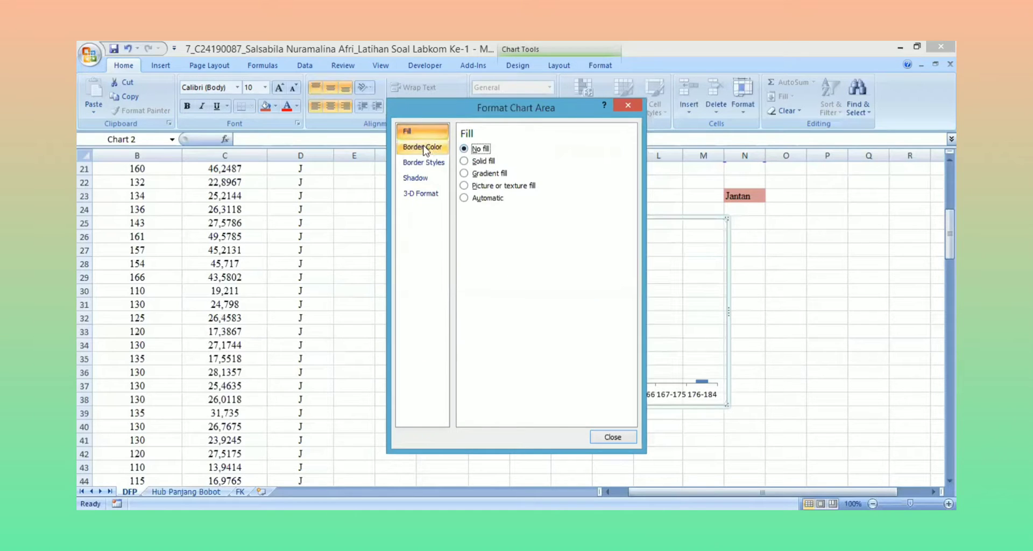
{"action": "left_click", "coordinate": [464, 148]}
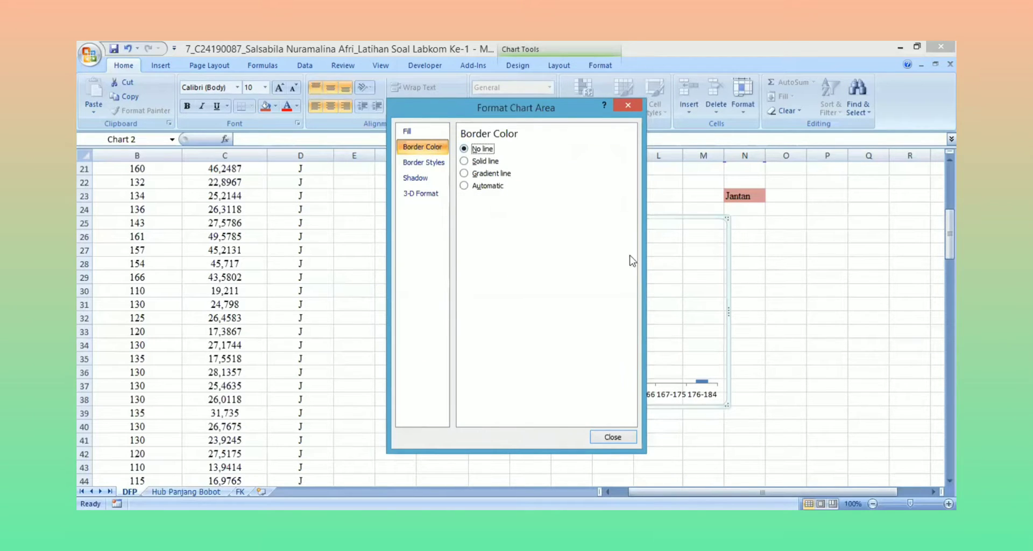
{"action": "left_click", "coordinate": [613, 437]}
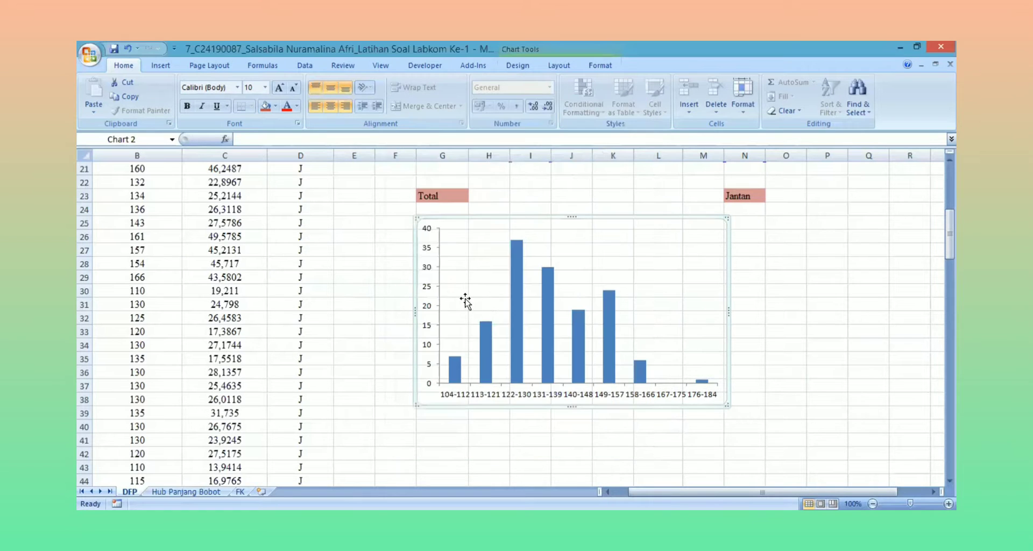
Give the Total chart's columns a solid black fill
{"action": "right_click", "coordinate": [513, 298]}
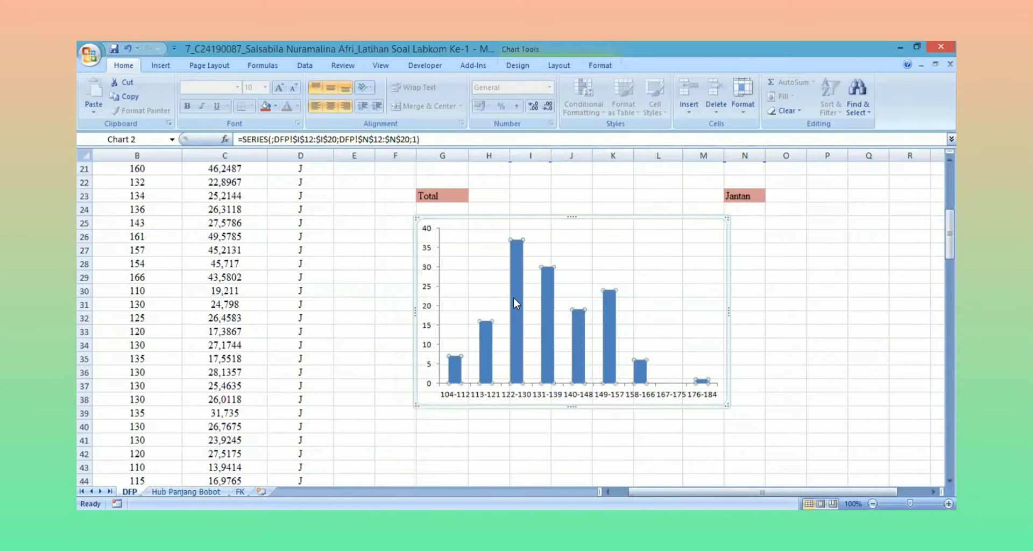
{"action": "left_click", "coordinate": [455, 409]}
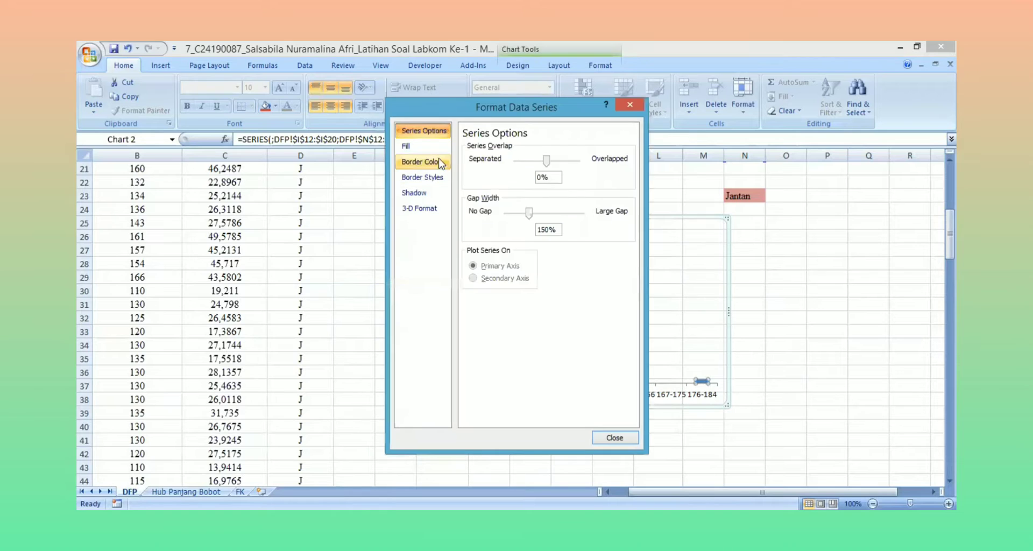
{"action": "left_click", "coordinate": [440, 162]}
{"action": "left_click", "coordinate": [442, 147]}
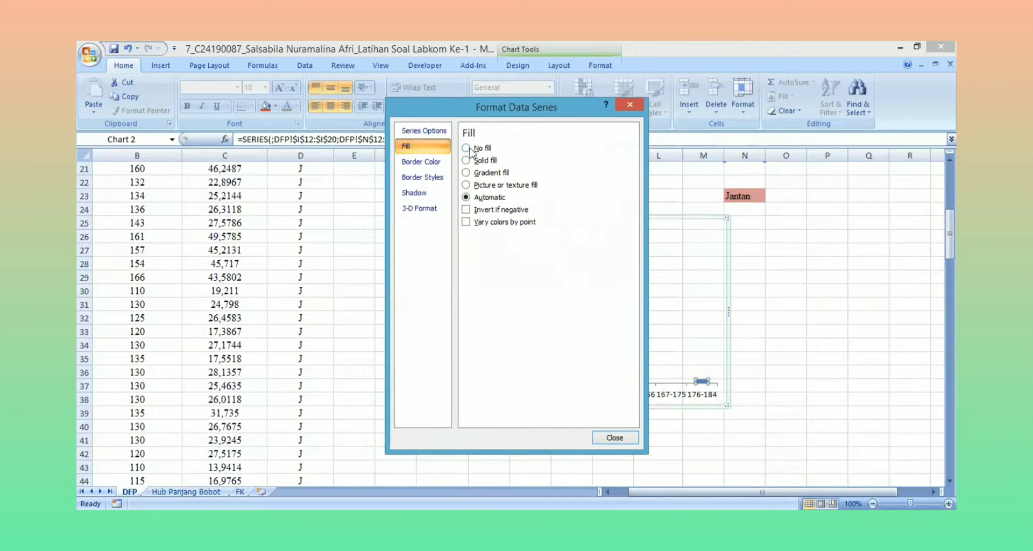
{"action": "left_click", "coordinate": [467, 160]}
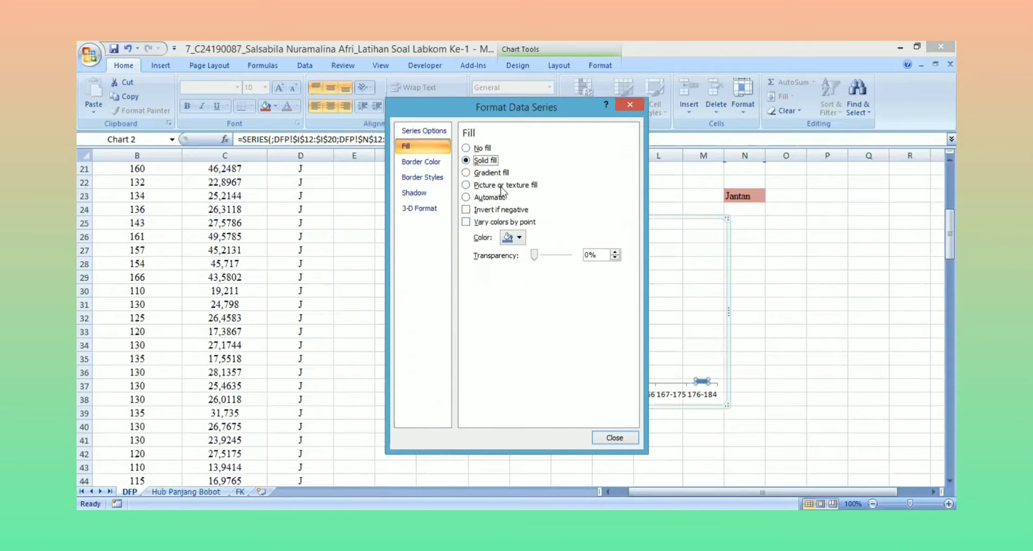
{"action": "left_click", "coordinate": [520, 238]}
{"action": "left_click", "coordinate": [434, 266]}
{"action": "left_click", "coordinate": [615, 437]}
Format the Total chart's vertical axis with no major tick marks, no fill and a solid black line
{"action": "left_click", "coordinate": [430, 289]}
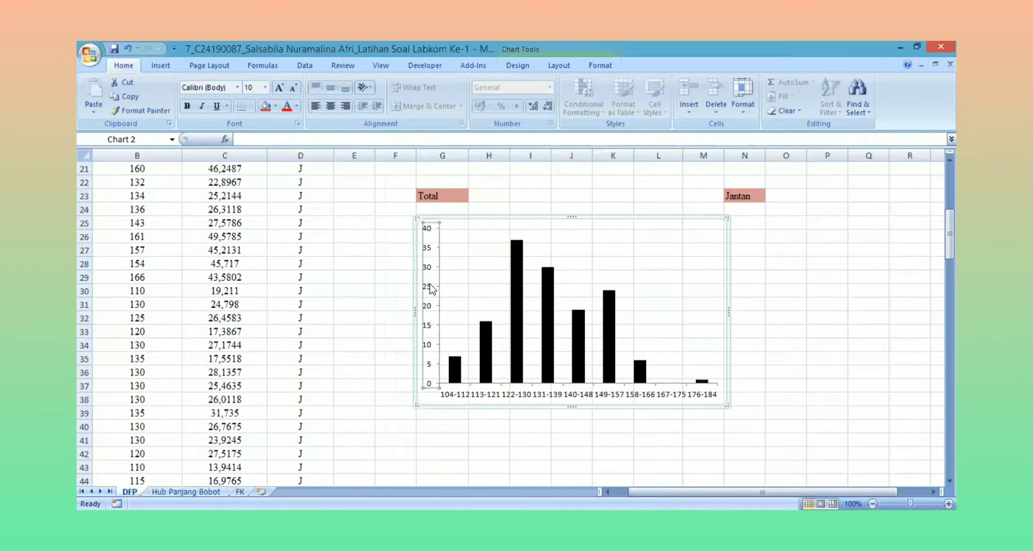
{"action": "right_click", "coordinate": [430, 289]}
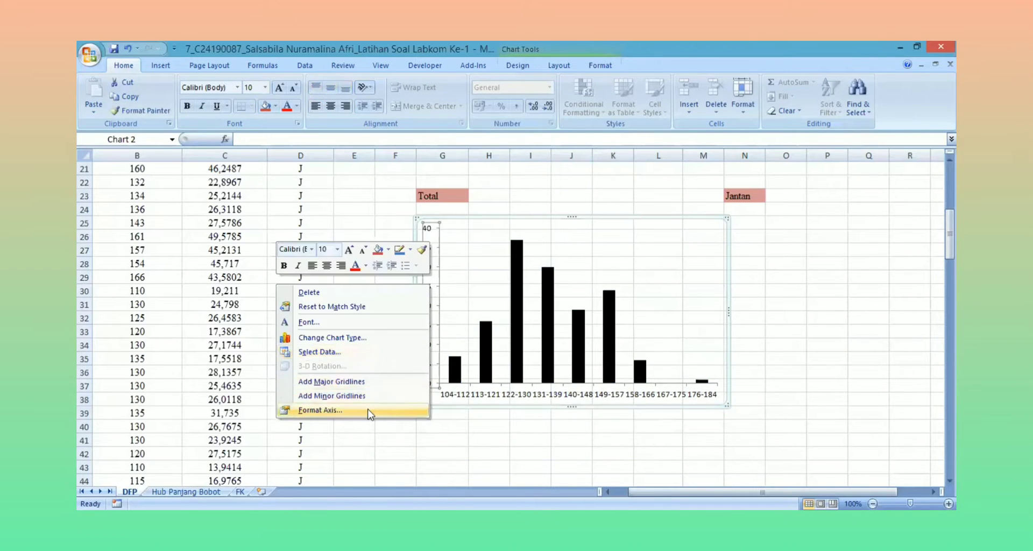
{"action": "left_click", "coordinate": [369, 411]}
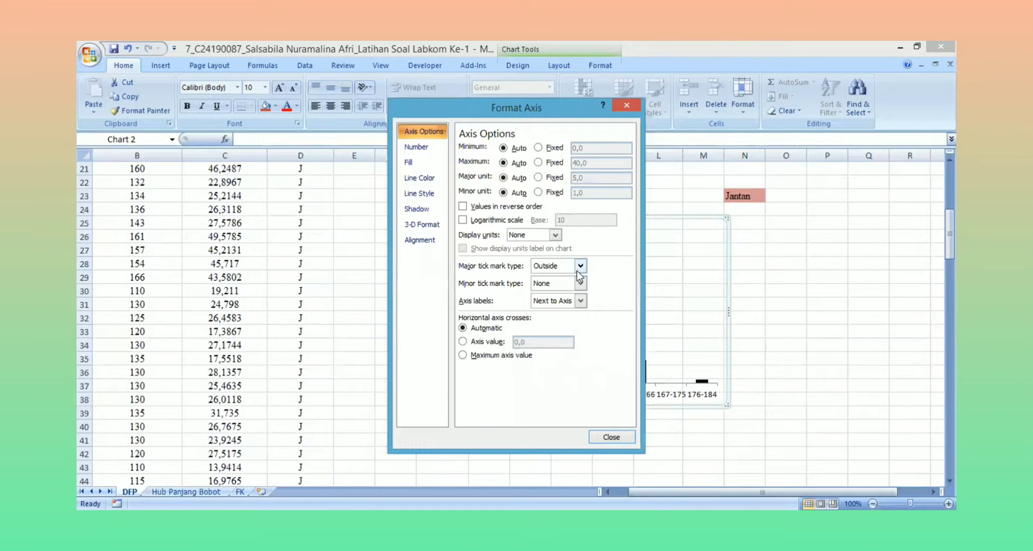
{"action": "left_click", "coordinate": [580, 266]}
{"action": "left_click", "coordinate": [548, 276]}
{"action": "left_click", "coordinate": [433, 163]}
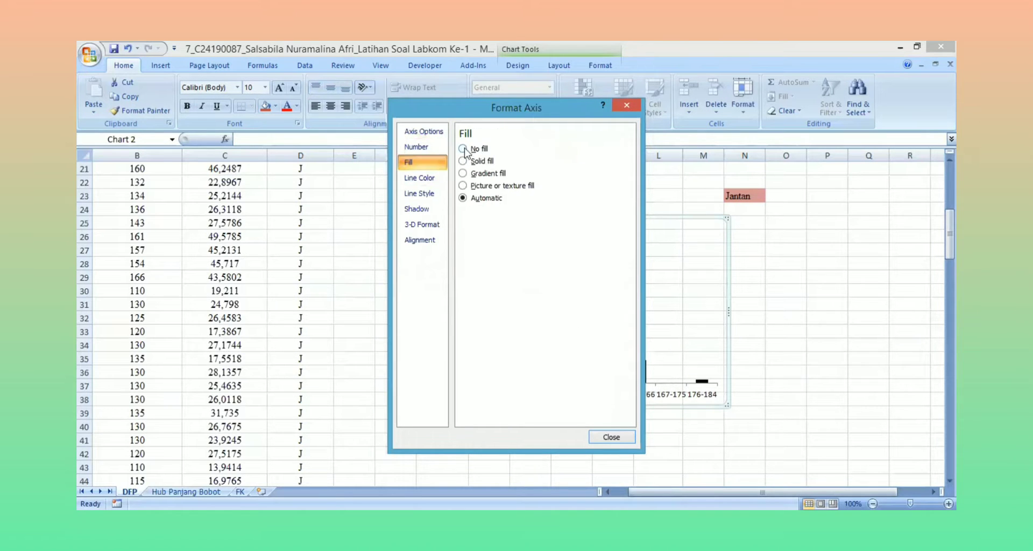
{"action": "left_click", "coordinate": [463, 149]}
{"action": "left_click", "coordinate": [420, 178]}
{"action": "left_click", "coordinate": [467, 161]}
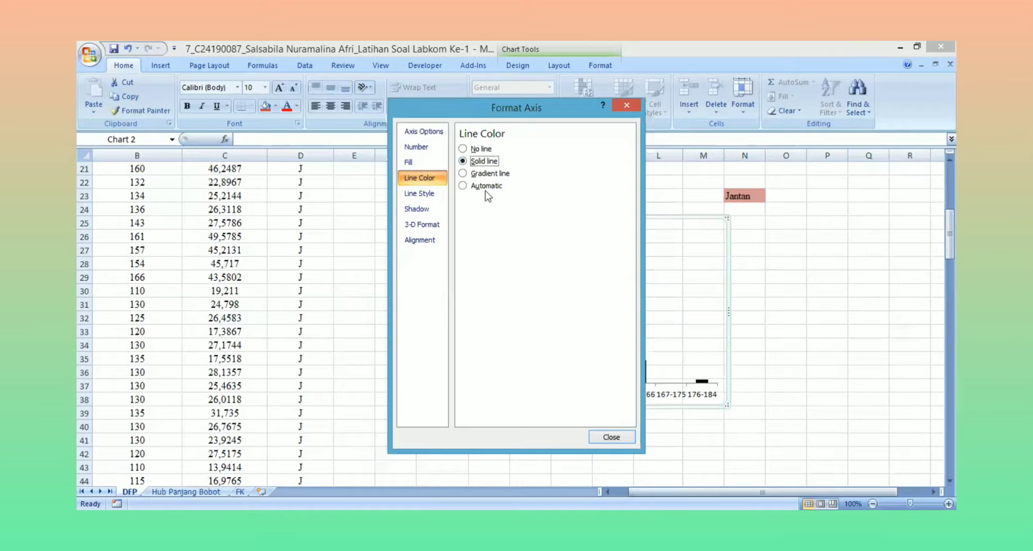
{"action": "left_click", "coordinate": [512, 204]}
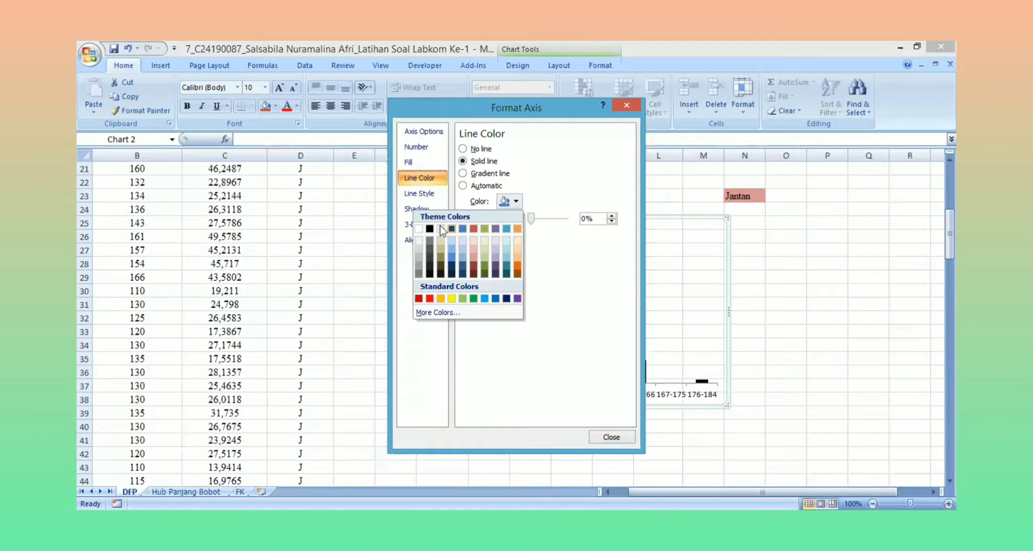
{"action": "left_click", "coordinate": [430, 229]}
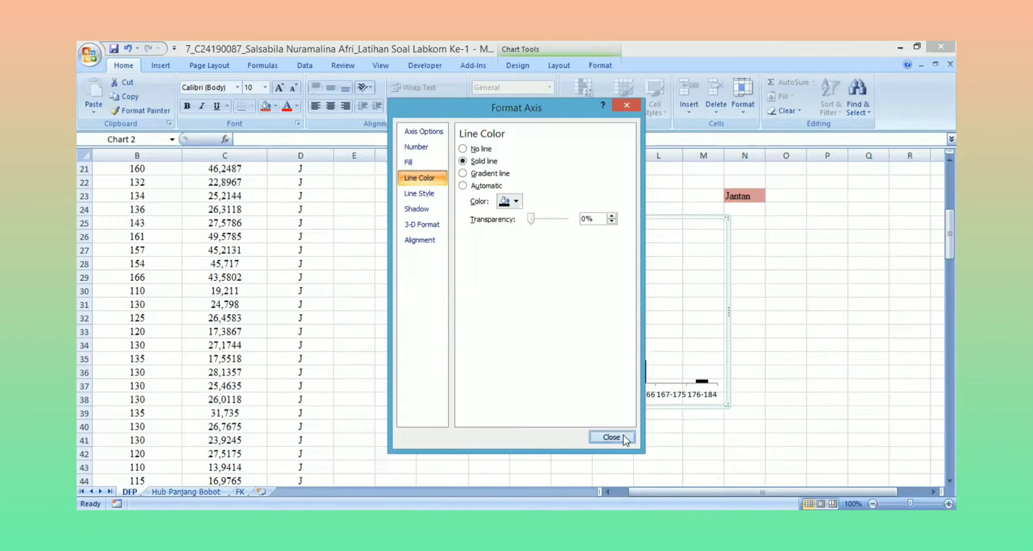
{"action": "left_click", "coordinate": [618, 437]}
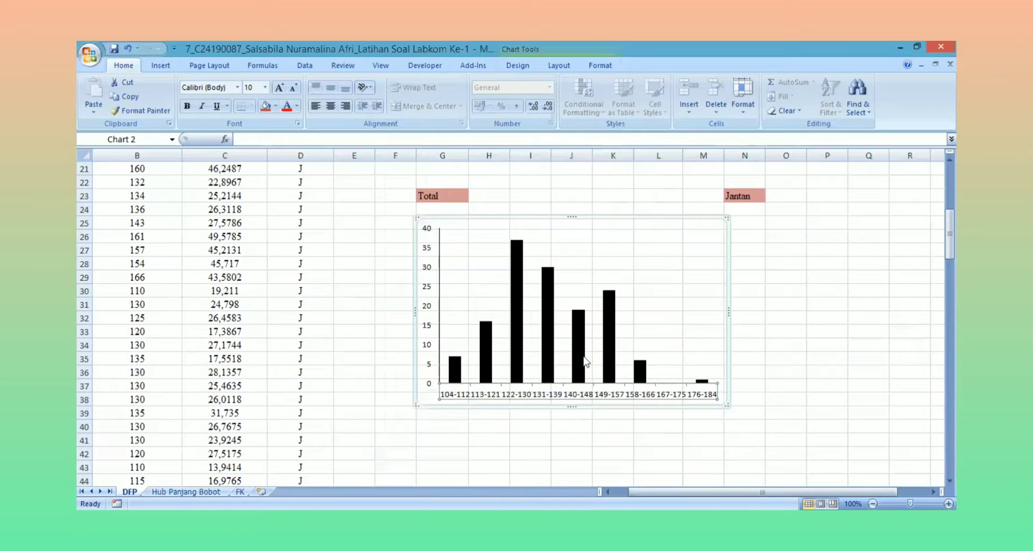
Format the Total chart's horizontal axis with no major tick marks, no fill and a solid black line
{"action": "right_click", "coordinate": [585, 393]}
{"action": "left_click", "coordinate": [585, 385]}
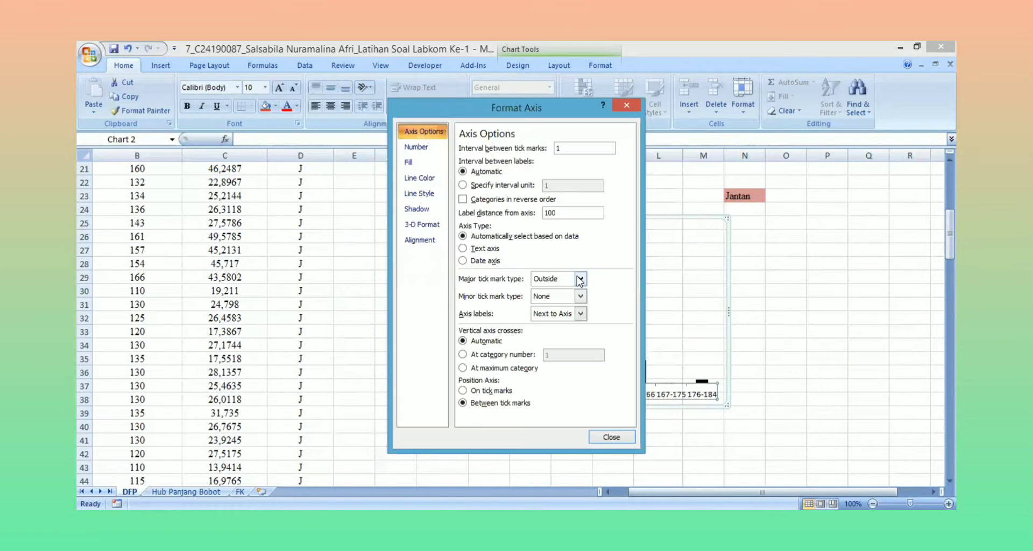
{"action": "left_click", "coordinate": [579, 279]}
{"action": "left_click", "coordinate": [431, 178]}
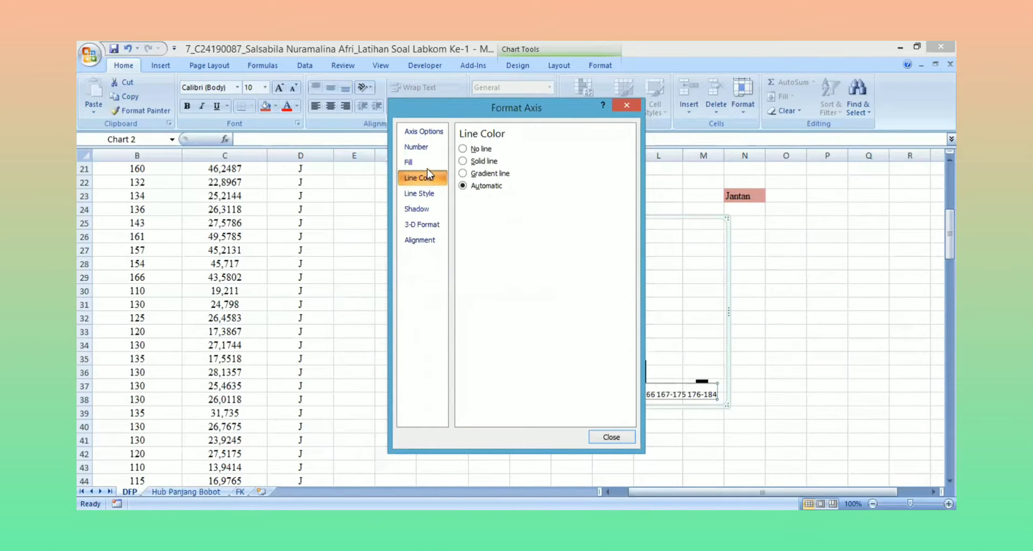
{"action": "left_click", "coordinate": [432, 163]}
{"action": "left_click", "coordinate": [463, 148]}
{"action": "left_click", "coordinate": [422, 177]}
{"action": "left_click", "coordinate": [462, 161]}
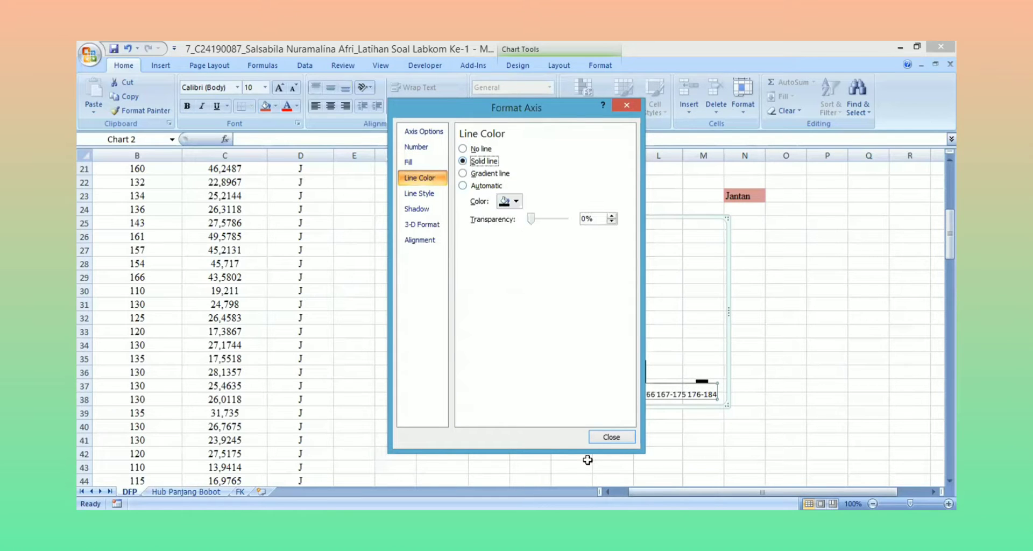
{"action": "left_click", "coordinate": [611, 436]}
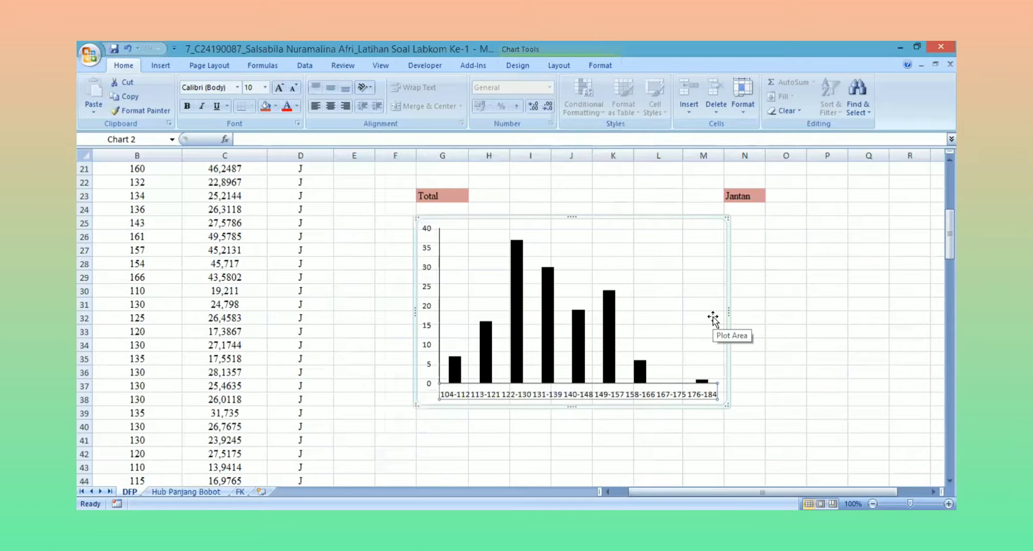
Add a horizontal axis title below the axis and a rotated vertical axis title to the Total chart
{"action": "left_click", "coordinate": [725, 226]}
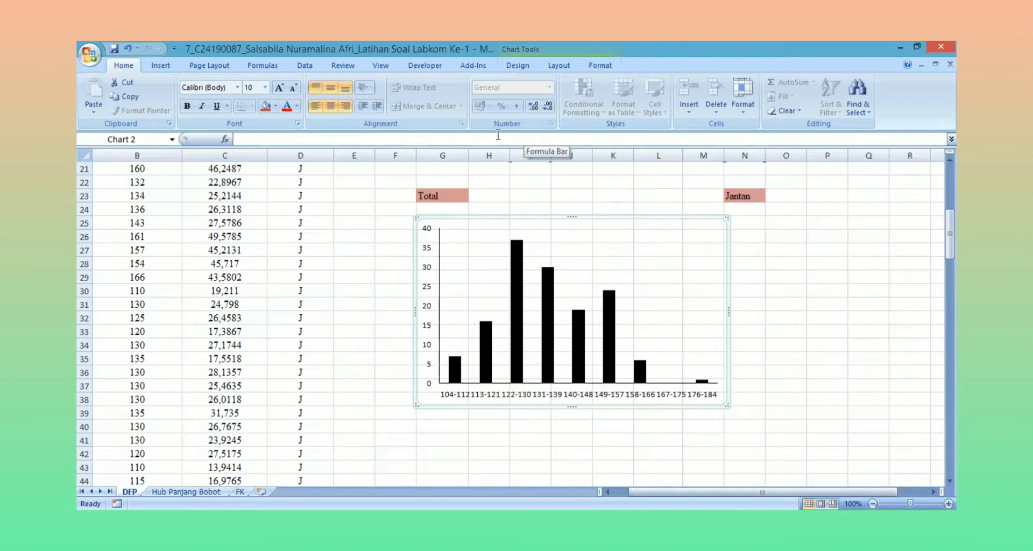
{"action": "left_click", "coordinate": [552, 66]}
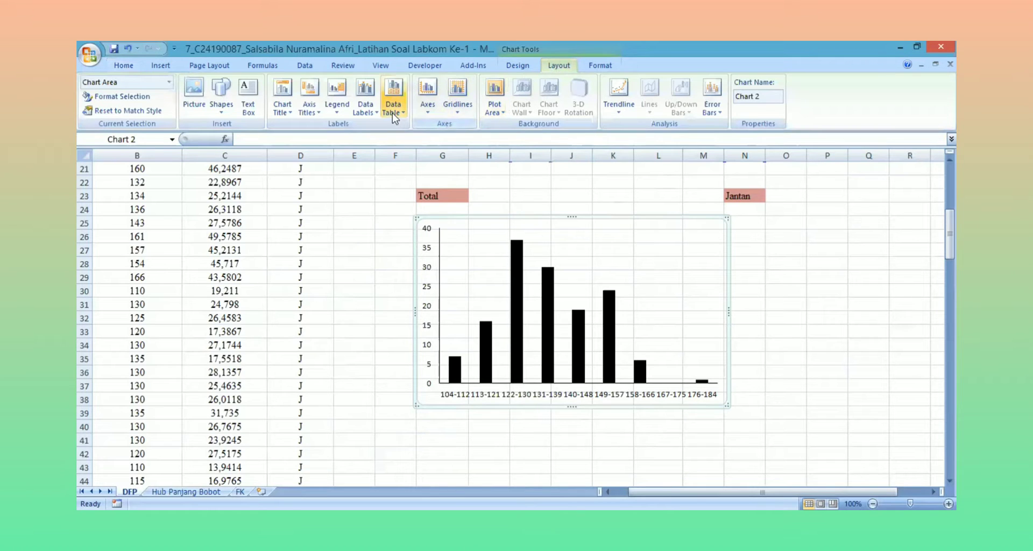
{"action": "left_click", "coordinate": [311, 113]}
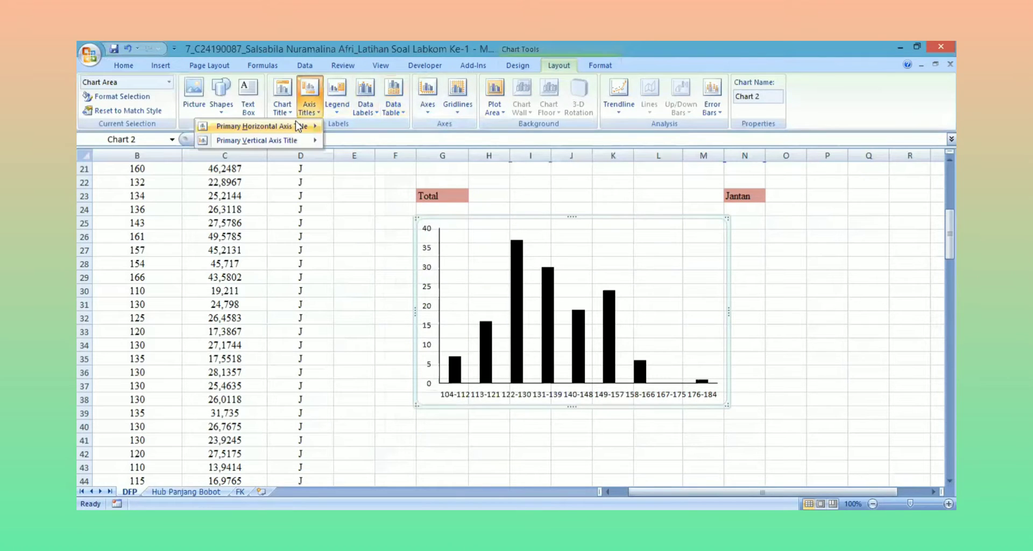
{"action": "mouse_move", "coordinate": [299, 126]}
{"action": "left_click", "coordinate": [365, 161]}
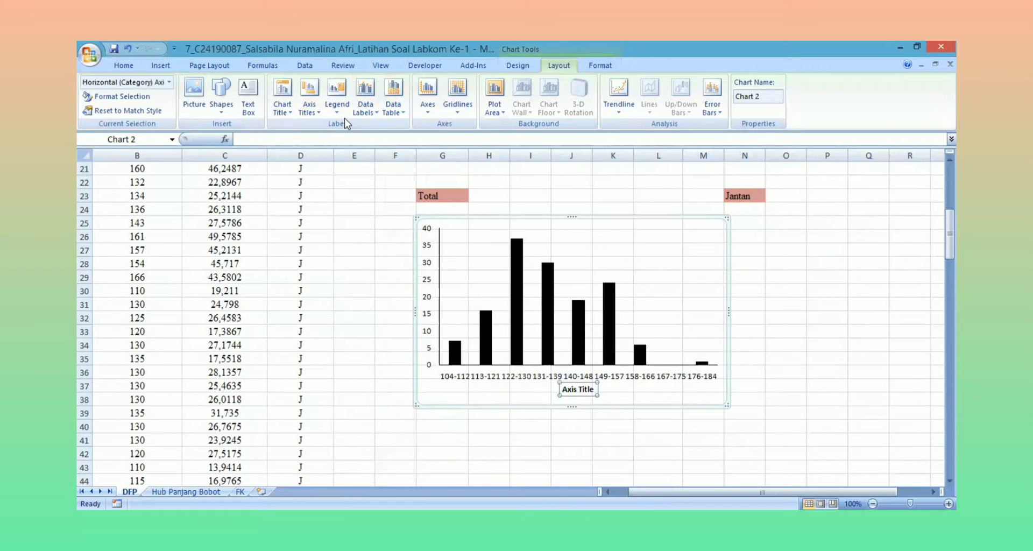
{"action": "left_click", "coordinate": [316, 114]}
{"action": "mouse_move", "coordinate": [306, 141]}
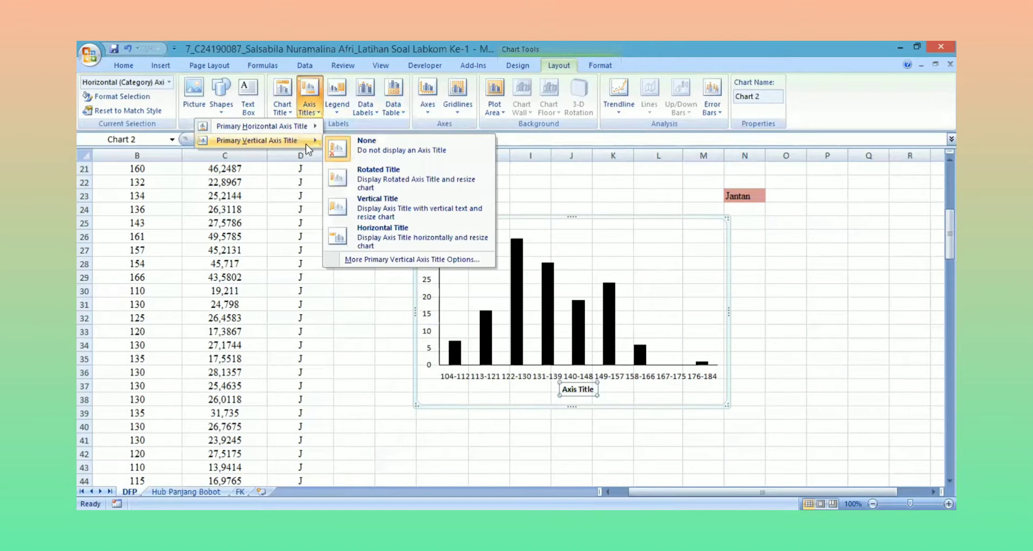
{"action": "left_click", "coordinate": [363, 175]}
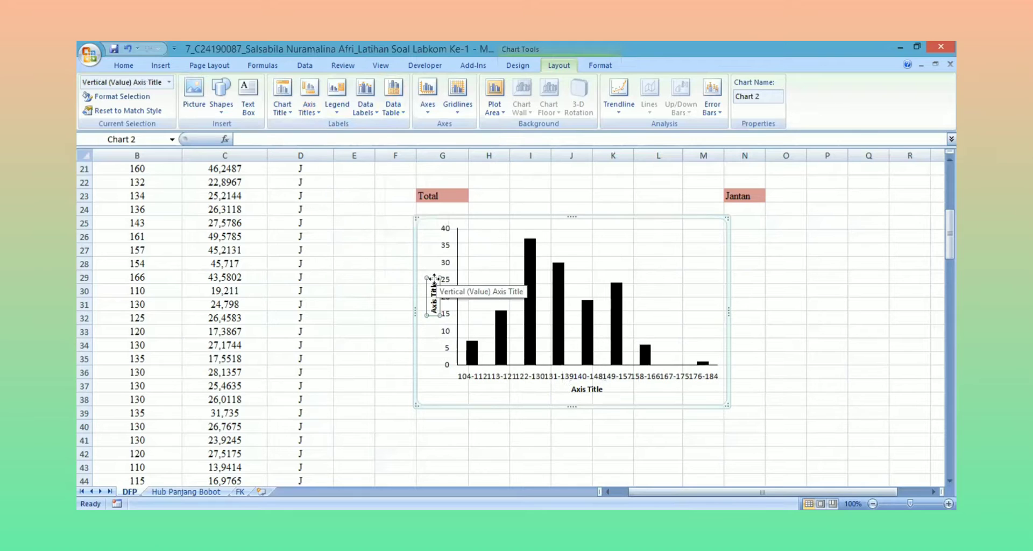
{"action": "left_click", "coordinate": [437, 219]}
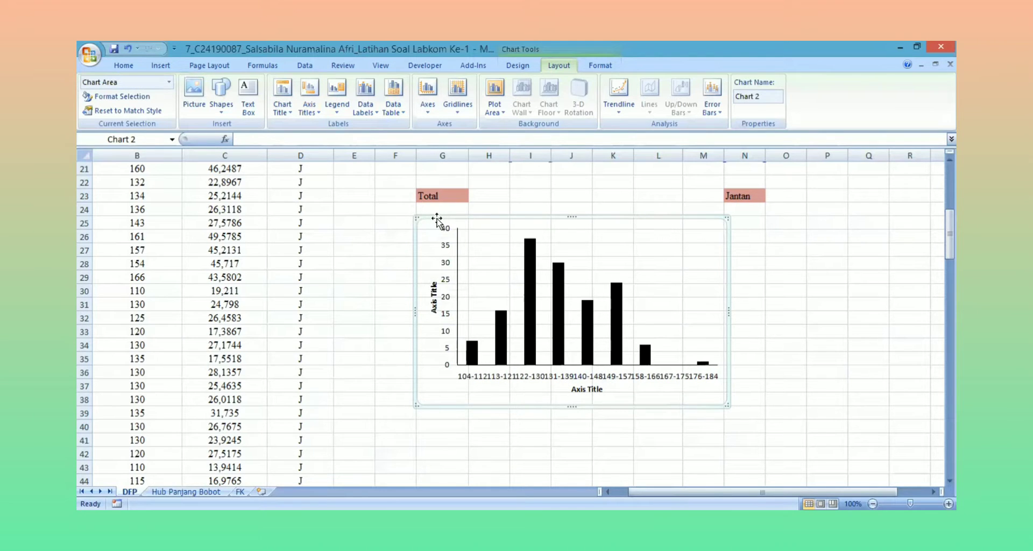
Change the Total chart's vertical axis title to "Frekuensi Total (ind)"
{"action": "left_click", "coordinate": [436, 293]}
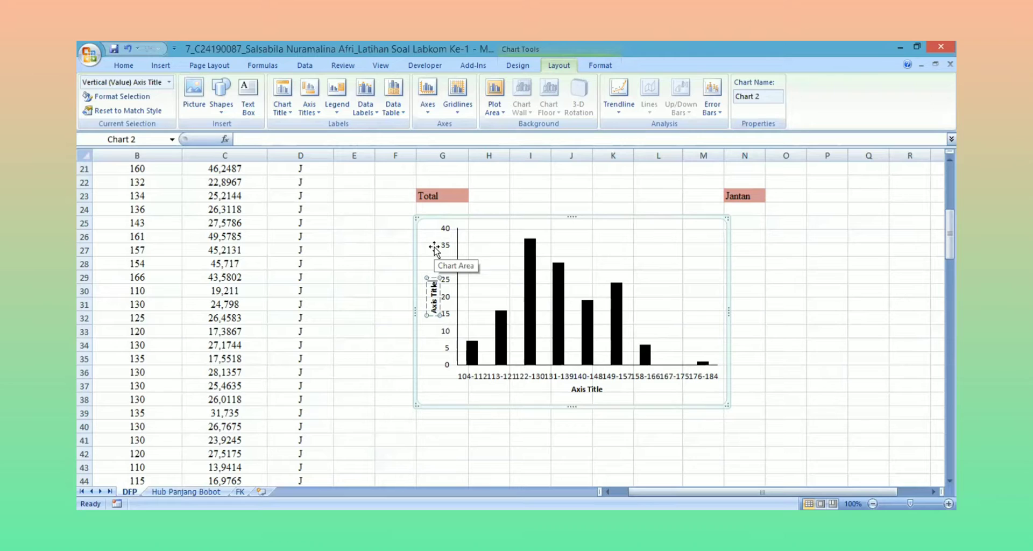
{"action": "key", "text": "BackSpace"}
{"action": "key", "text": "BackSpace"}
{"action": "key", "text": "BackSpace"}
{"action": "key", "text": "BackSpace"}
{"action": "type", "text": "Frekuensi Total"}
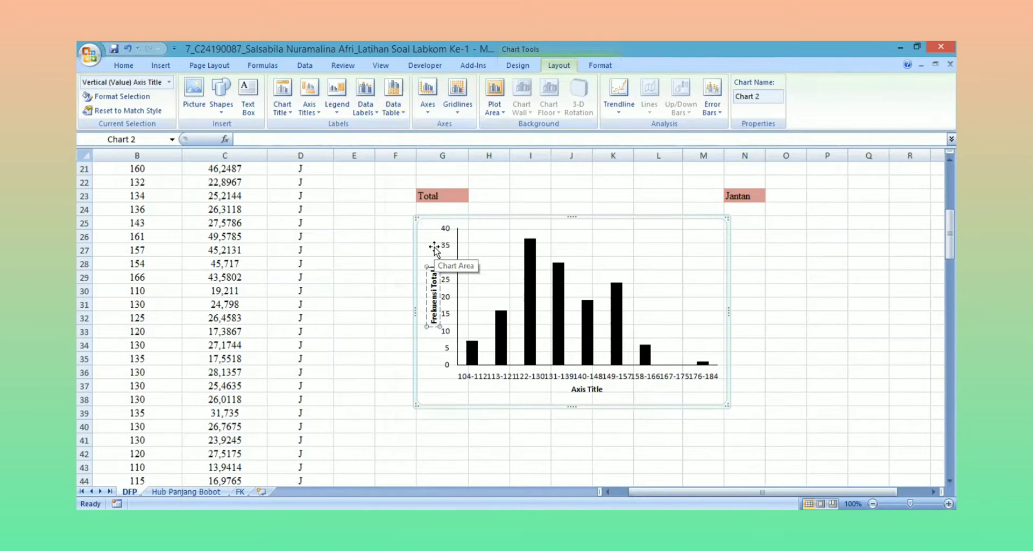
{"action": "type", "text": " ("}
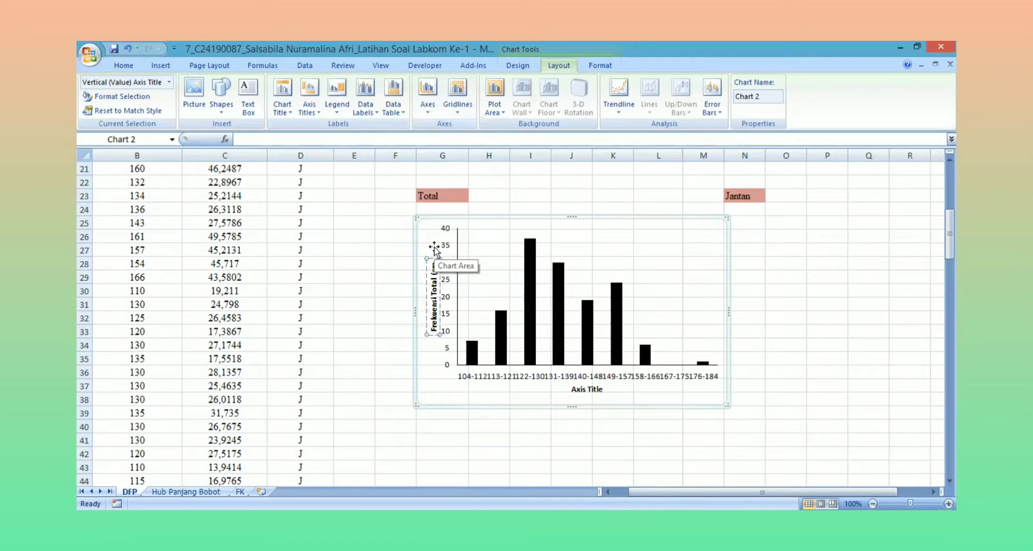
{"action": "key", "text": "BackSpace"}
{"action": "key", "text": "BackSpace"}
{"action": "key", "text": "BackSpace"}
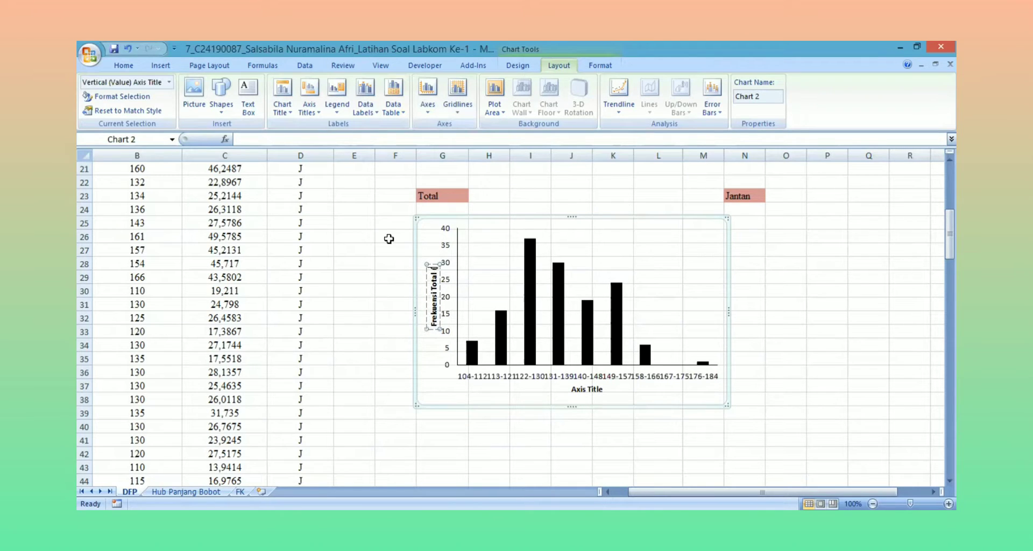
{"action": "type", "text": "ind)"}
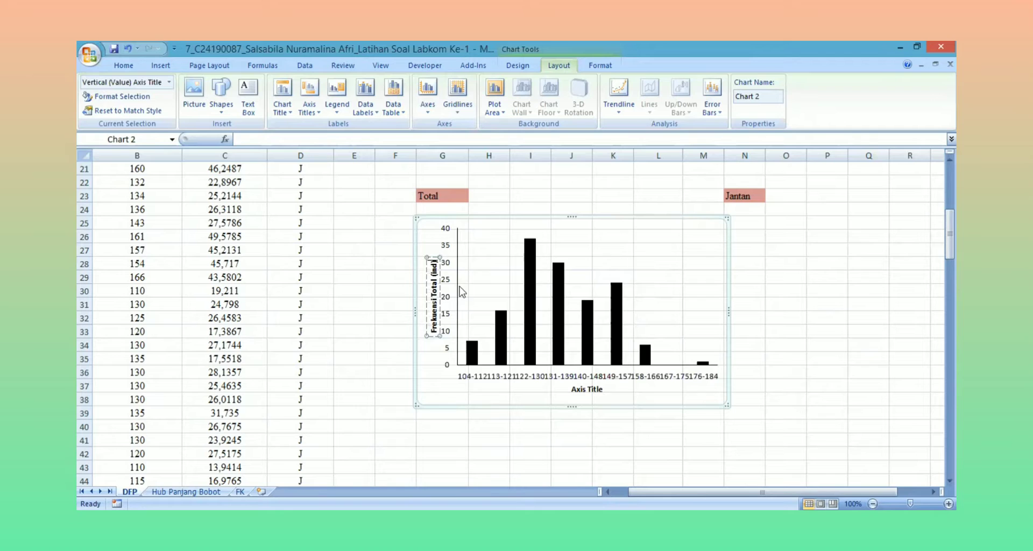
Change the Total chart's horizontal axis title to "Selang Kelas (mm)"
{"action": "left_click", "coordinate": [602, 392]}
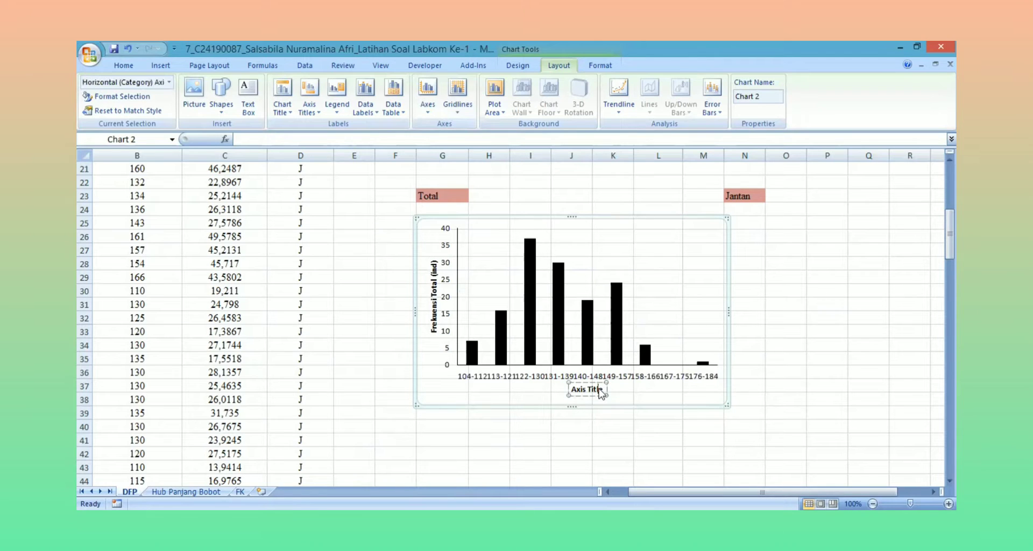
{"action": "key", "text": "BackSpace"}
{"action": "key", "text": "BackSpace"}
{"action": "key", "text": "BackSpace"}
{"action": "key", "text": "BackSpace"}
{"action": "key", "text": "BackSpace"}
{"action": "key", "text": "BackSpace"}
{"action": "key", "text": "BackSpace"}
{"action": "key", "text": "BackSpace"}
{"action": "key", "text": "BackSpace"}
{"action": "key", "text": "BackSpace"}
{"action": "type", "text": "selang Kelas"}
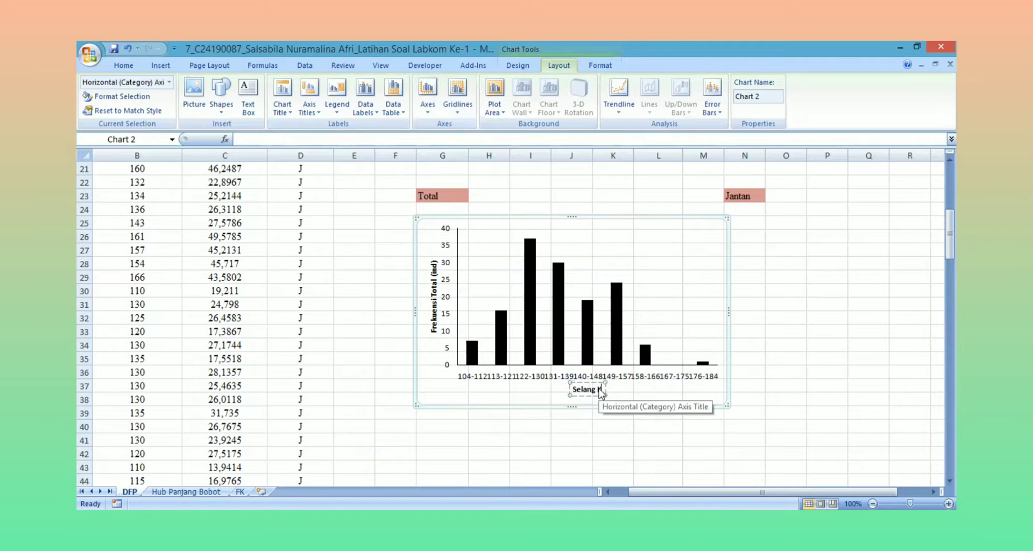
{"action": "type", "text": " (mm)"}
{"action": "left_click", "coordinate": [742, 317]}
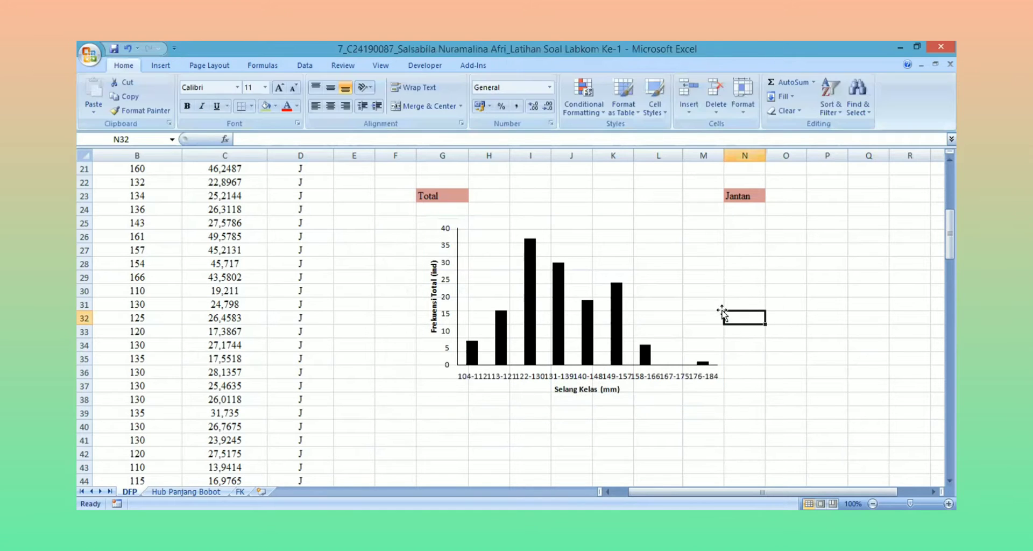
Set all text in the Total chart to Times New Roman, size 12, in black
{"action": "left_click", "coordinate": [667, 304]}
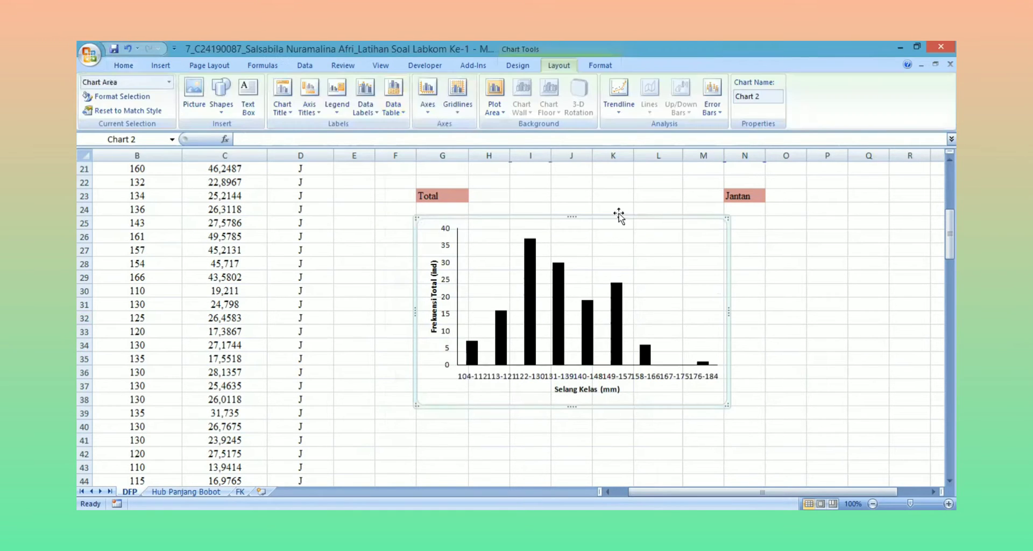
{"action": "left_click", "coordinate": [123, 65]}
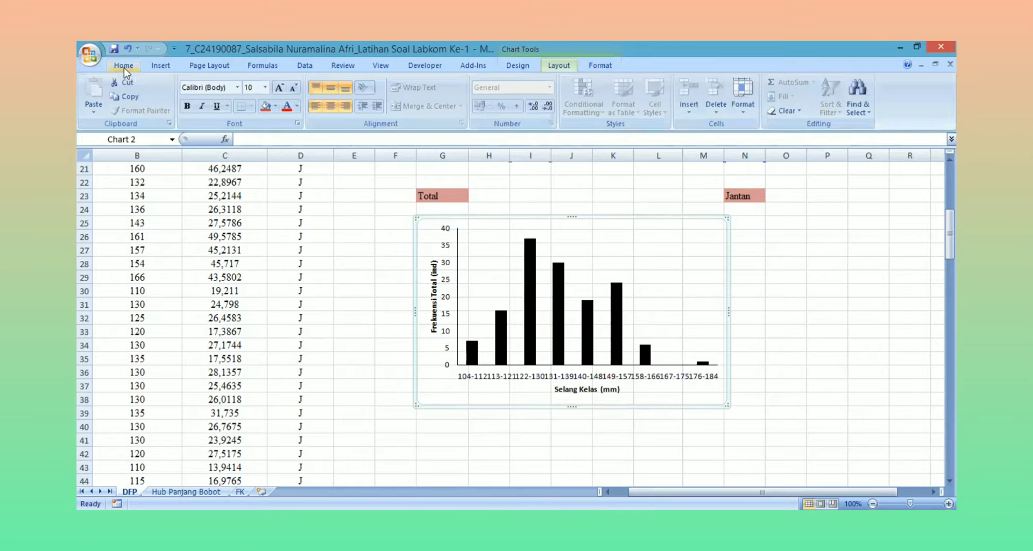
{"action": "left_click", "coordinate": [237, 87]}
{"action": "type", "text": "Times New Rom"}
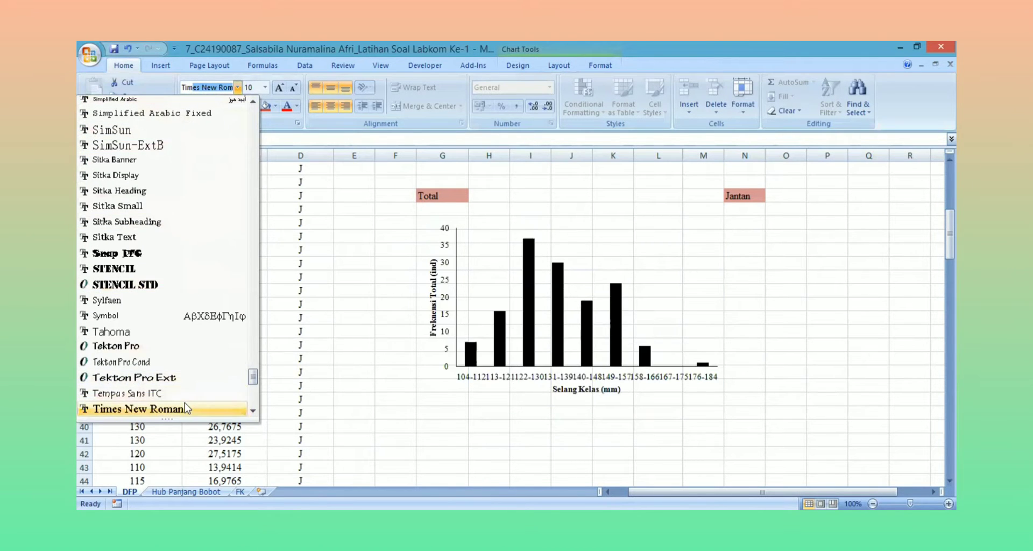
{"action": "left_click", "coordinate": [185, 405]}
{"action": "left_click", "coordinate": [265, 87]}
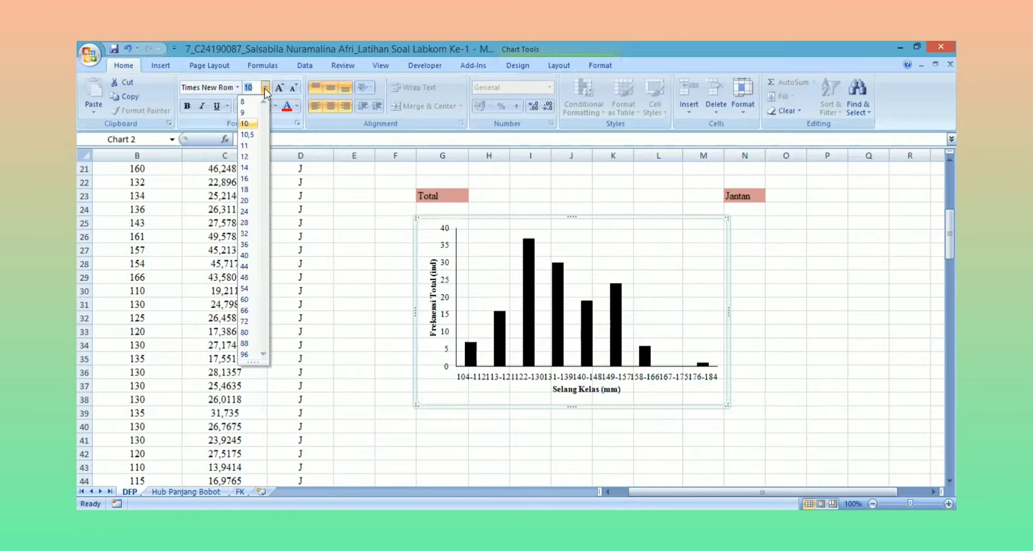
{"action": "left_click", "coordinate": [257, 156]}
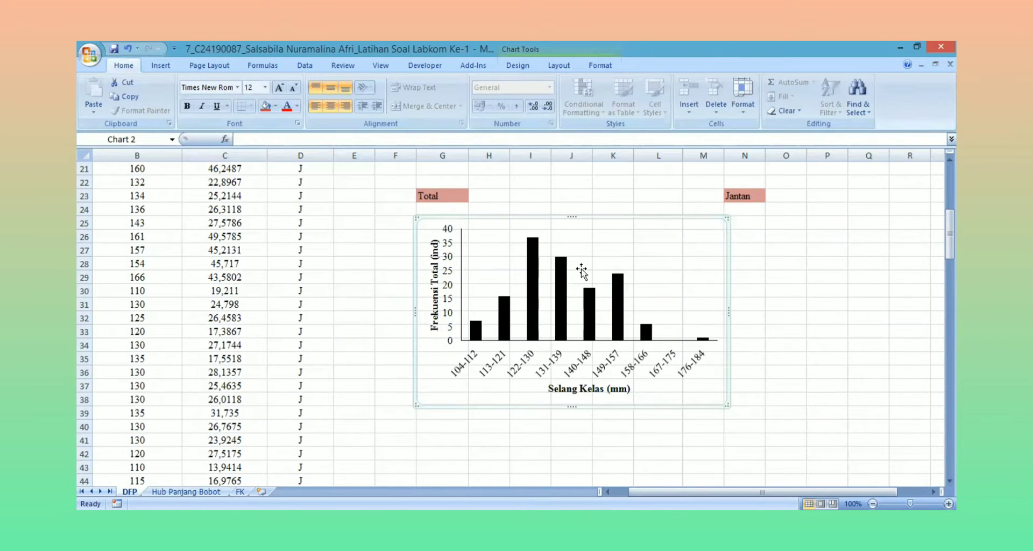
{"action": "left_click", "coordinate": [298, 106]}
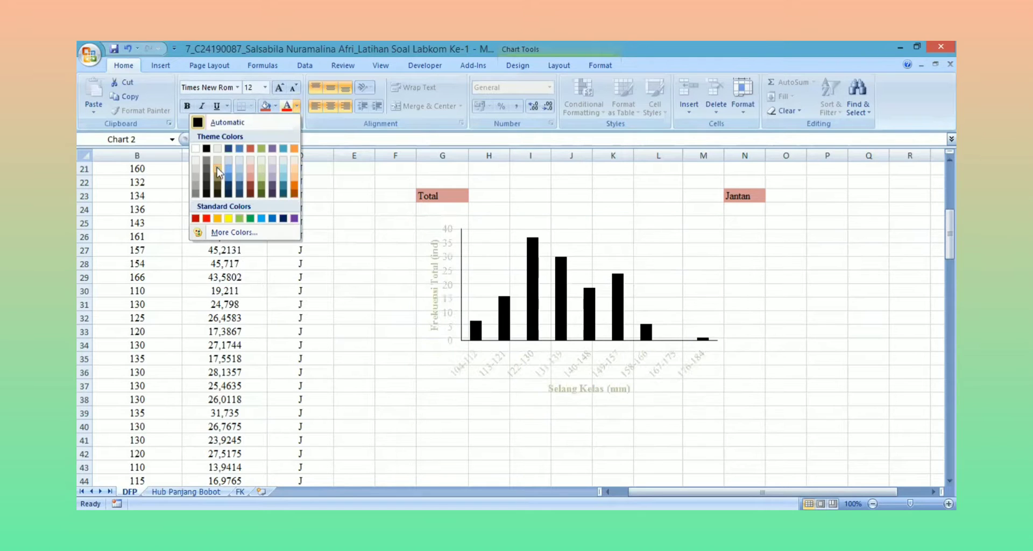
{"action": "left_click", "coordinate": [209, 148]}
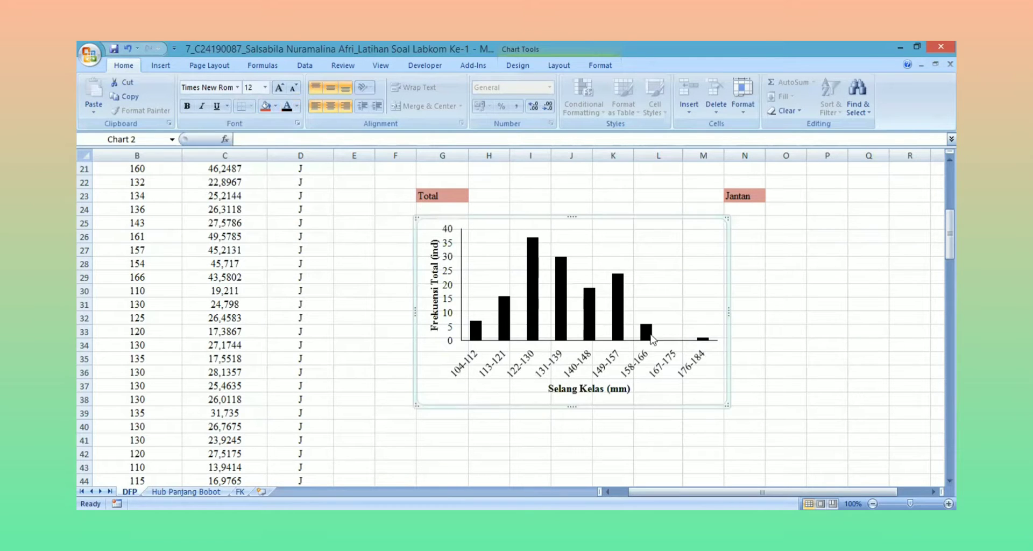
{"action": "left_click", "coordinate": [780, 339]}
Shrink the Total chart slightly so that it ends before column N
{"action": "left_click", "coordinate": [670, 266]}
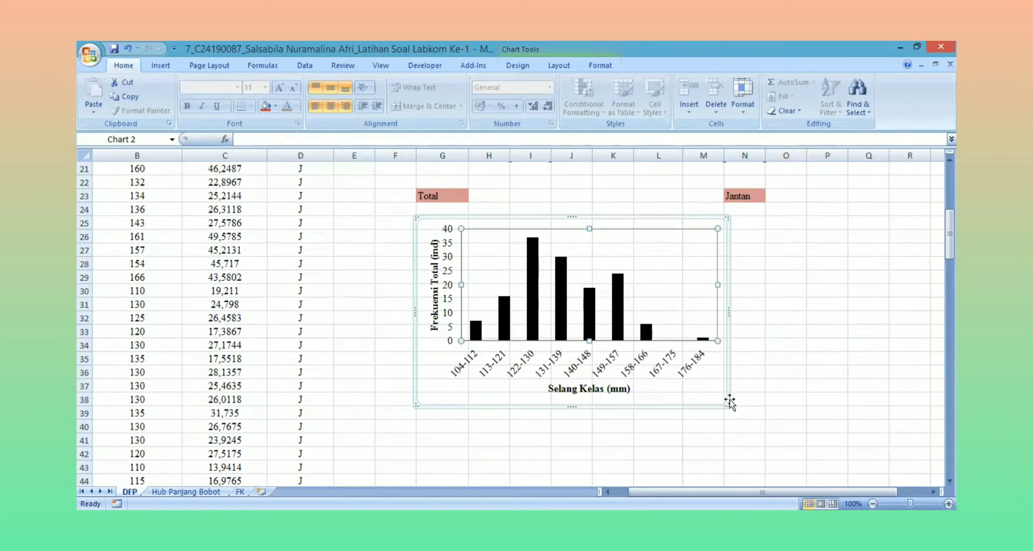
{"action": "left_click_drag", "start_coordinate": [726, 402], "coordinate": [711, 402]}
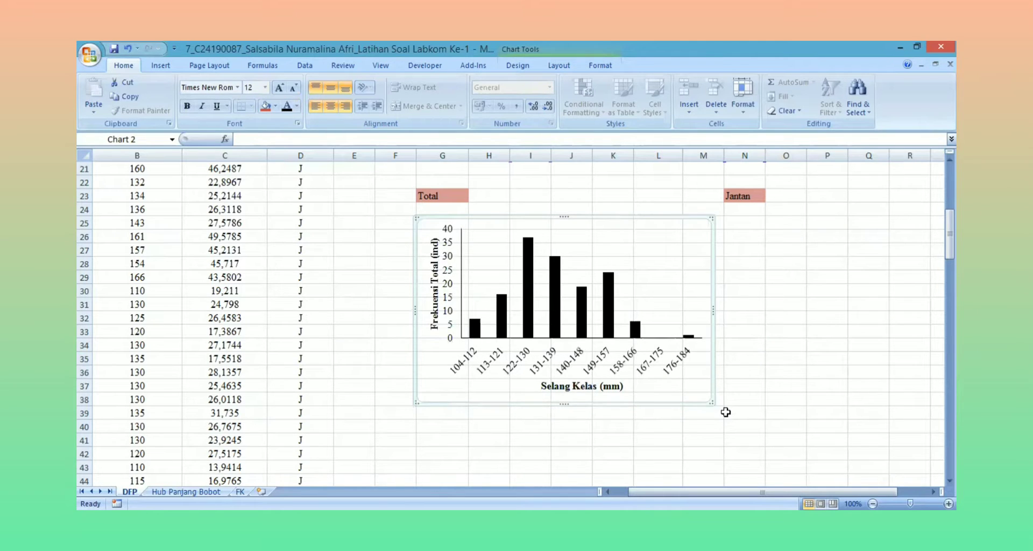
{"action": "left_click", "coordinate": [726, 412]}
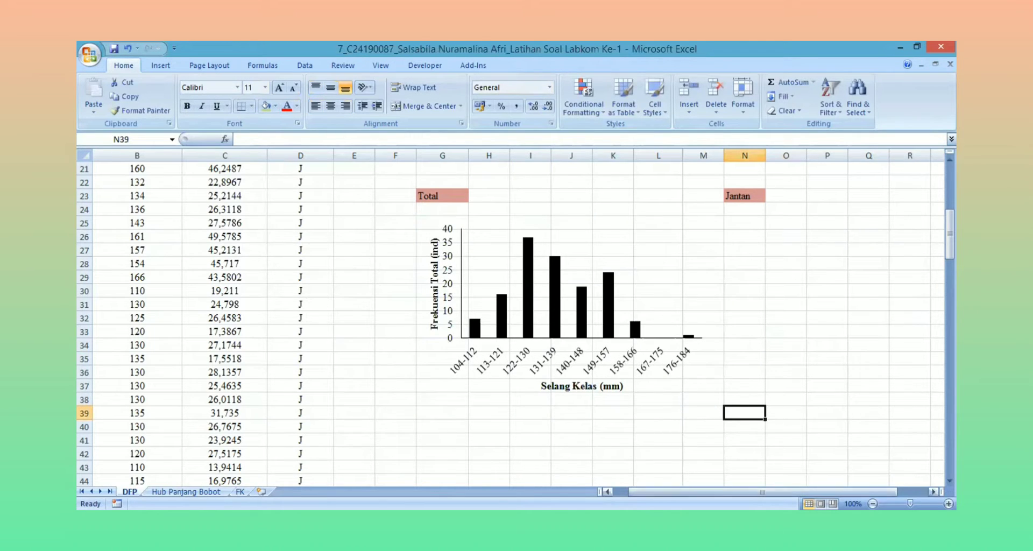
Insert a blank column chart and place it directly beneath the Jantan label
{"action": "left_click_drag", "start_coordinate": [702, 490], "coordinate": [742, 486]}
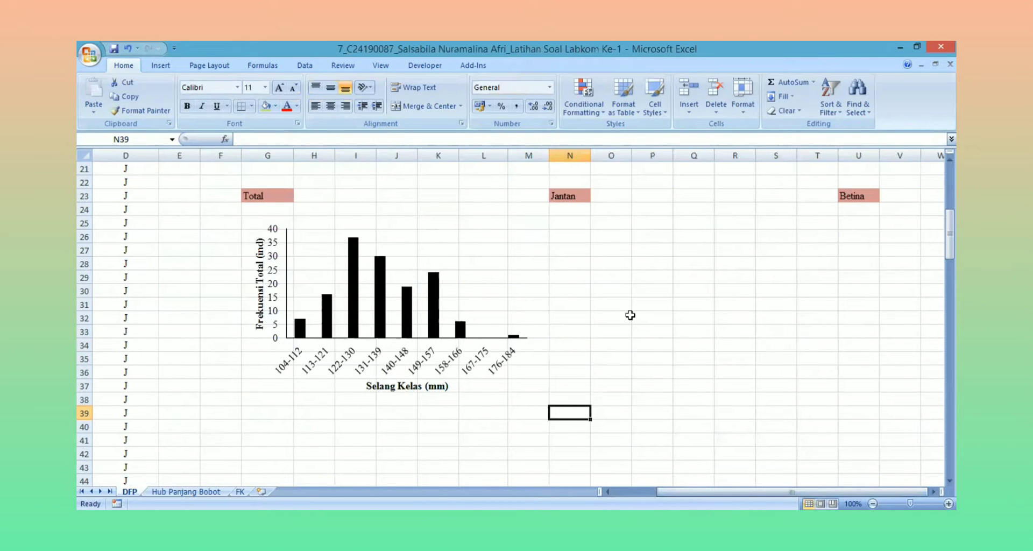
{"action": "left_click_drag", "start_coordinate": [949, 237], "coordinate": [949, 231]}
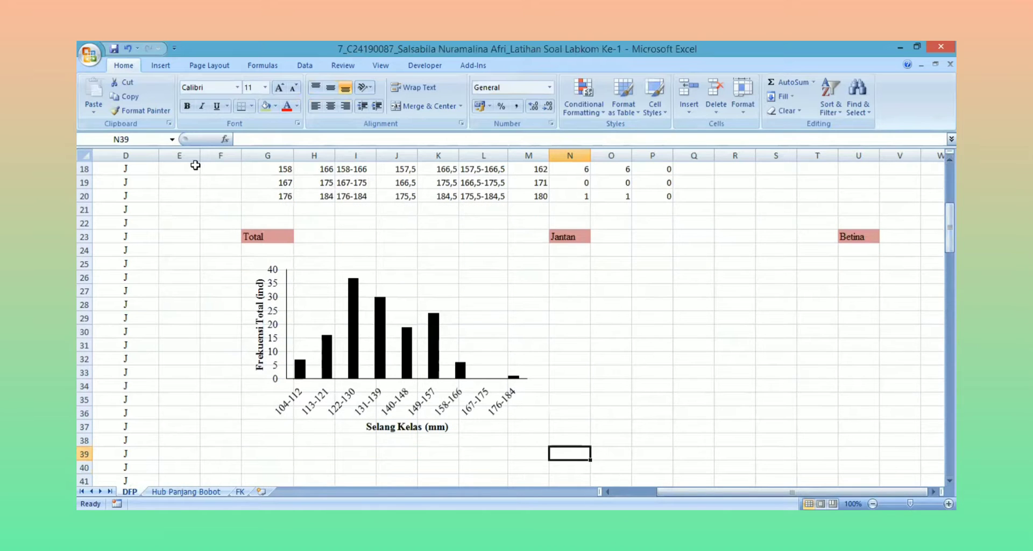
{"action": "left_click", "coordinate": [162, 65]}
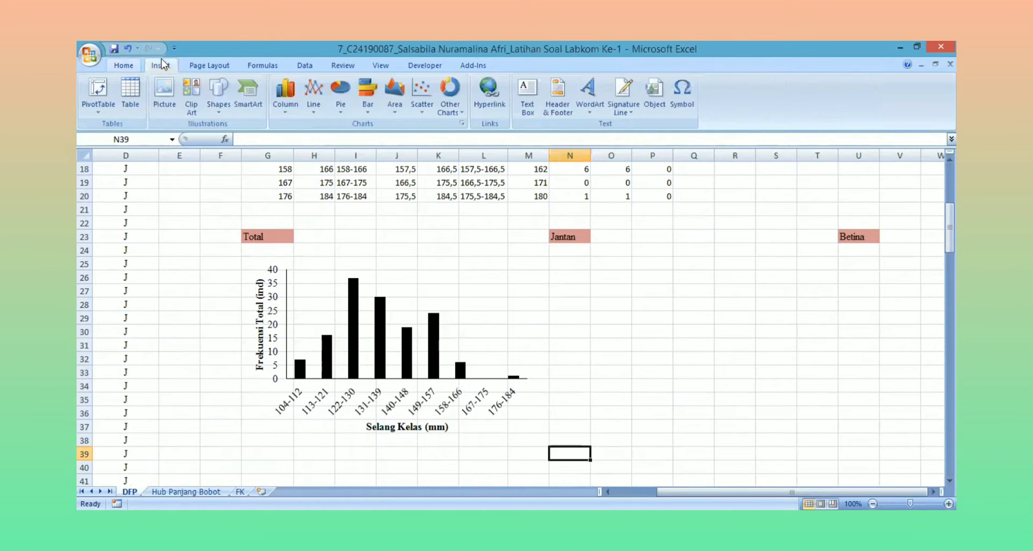
{"action": "left_click", "coordinate": [422, 103]}
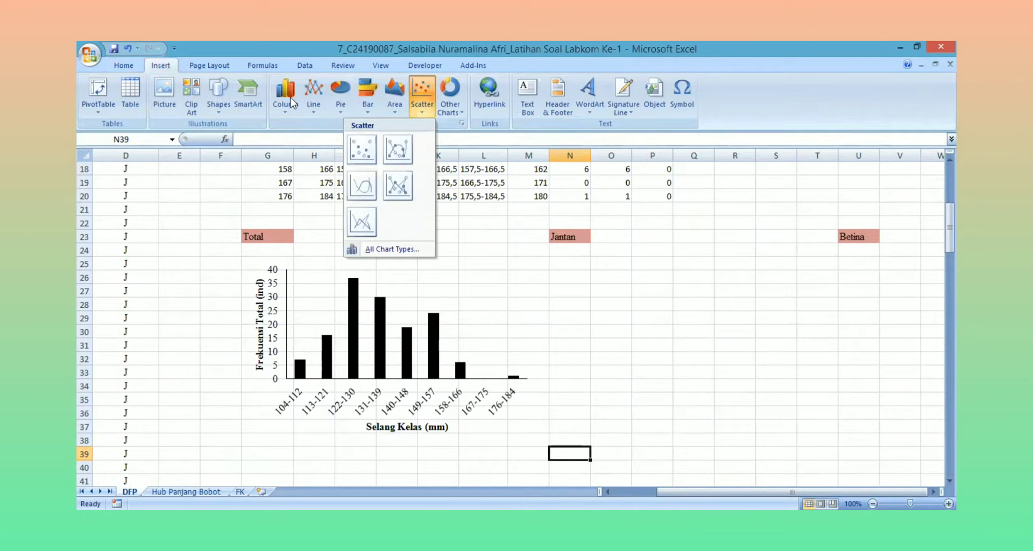
{"action": "left_click", "coordinate": [176, 146]}
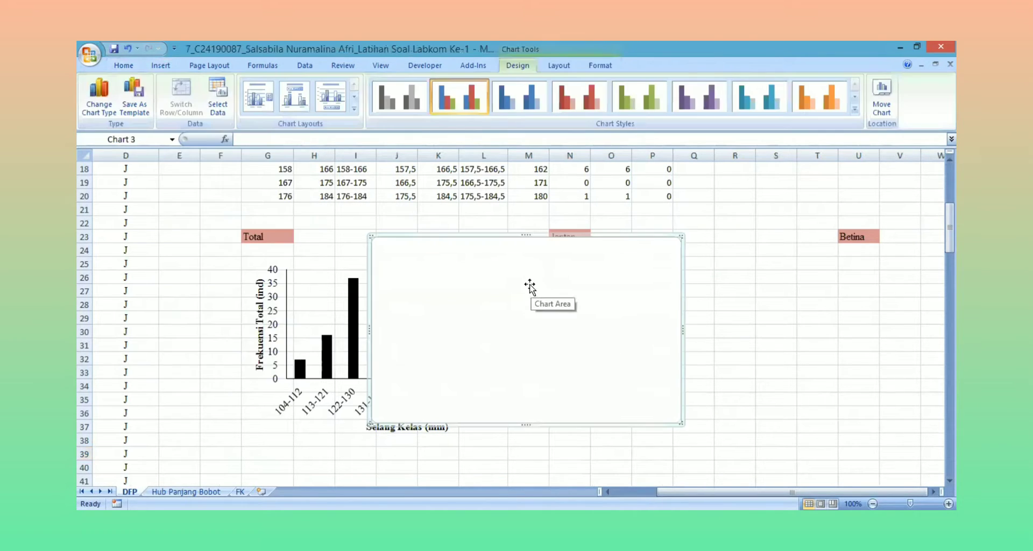
{"action": "left_click_drag", "start_coordinate": [535, 286], "coordinate": [709, 301]}
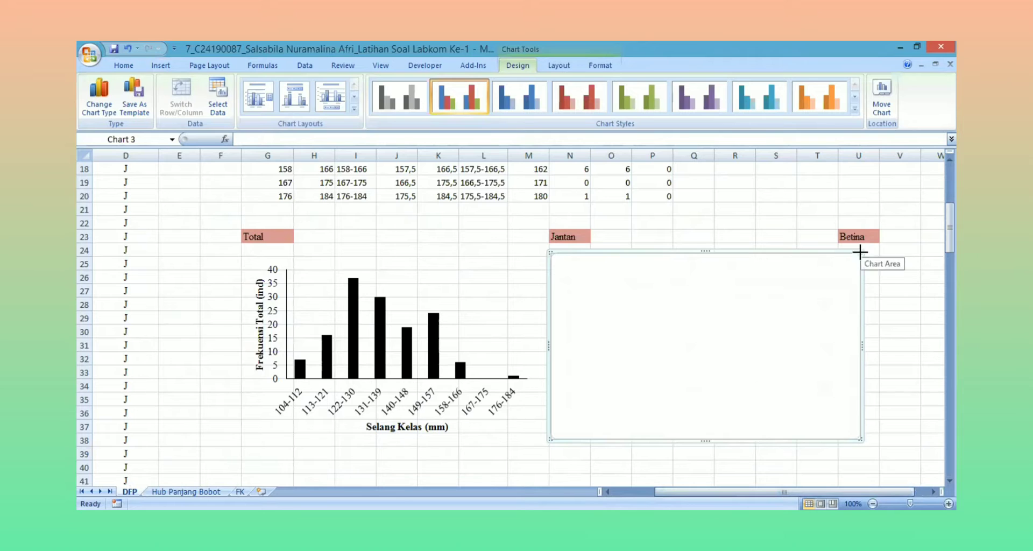
Narrow the Jantan chart to end before column U and add a series with the Fi Jantan values in O12:O20
{"action": "left_click_drag", "start_coordinate": [859, 252], "coordinate": [840, 253]}
{"action": "right_click", "coordinate": [641, 341]}
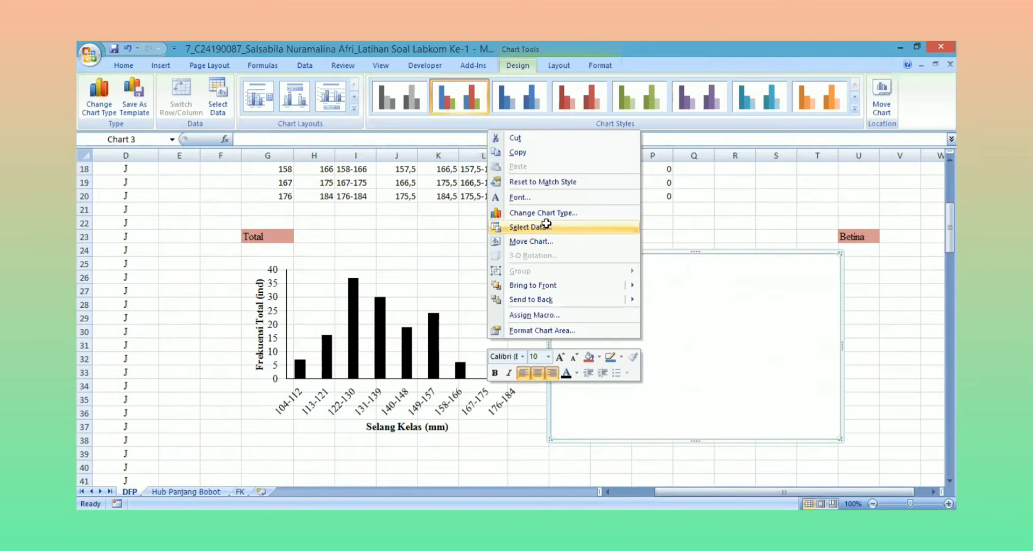
{"action": "left_click", "coordinate": [546, 227]}
{"action": "left_click", "coordinate": [156, 329]}
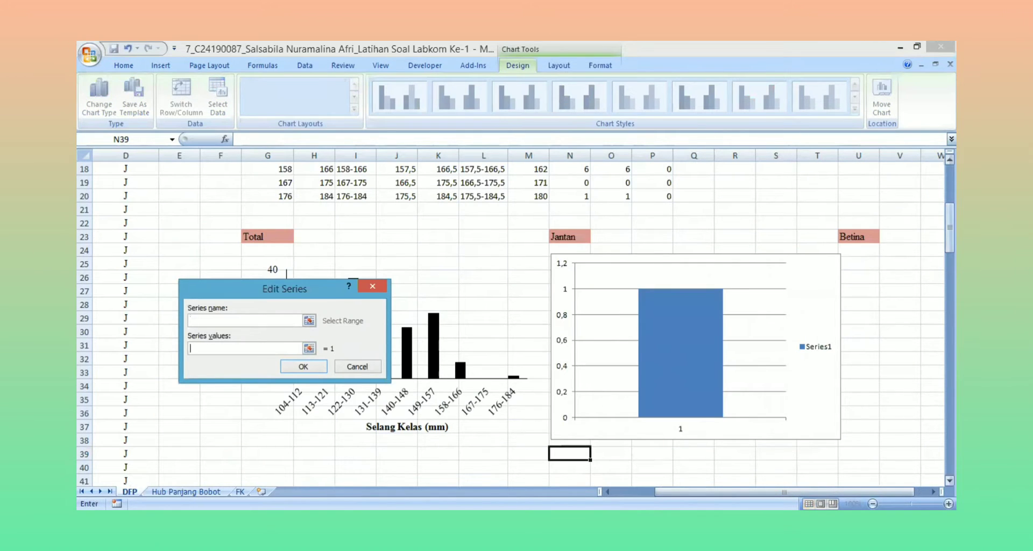
{"action": "scroll", "coordinate": [778, 216], "scroll_direction": "up", "scroll_amount": 4}
{"action": "left_click_drag", "start_coordinate": [611, 237], "coordinate": [612, 345]}
{"action": "left_click", "coordinate": [311, 368]}
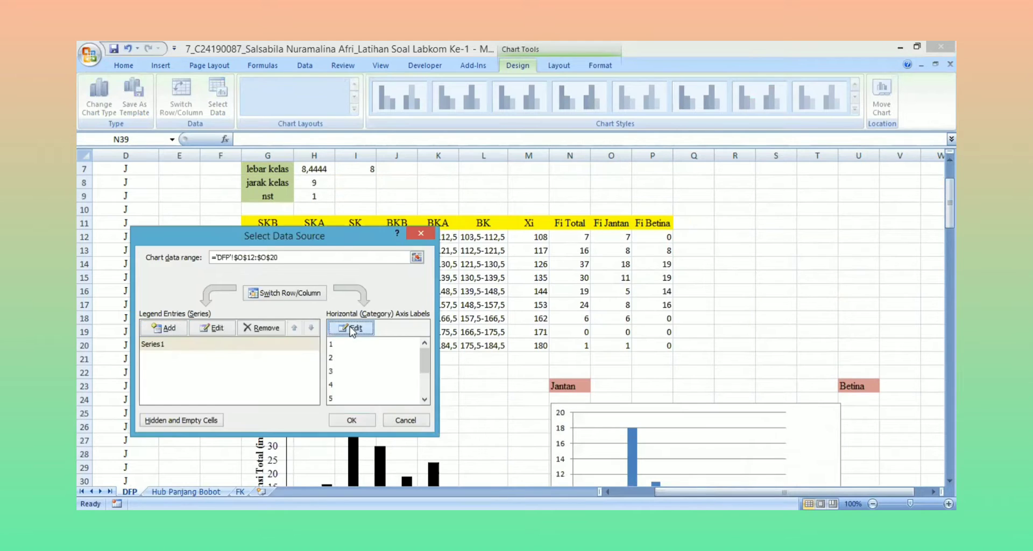
Use the SK class intervals in I12:I20 as the Jantan chart's horizontal axis labels
{"action": "left_click", "coordinate": [344, 328]}
{"action": "left_click_drag", "start_coordinate": [327, 299], "coordinate": [335, 373]}
{"action": "left_click_drag", "start_coordinate": [360, 234], "coordinate": [356, 347]}
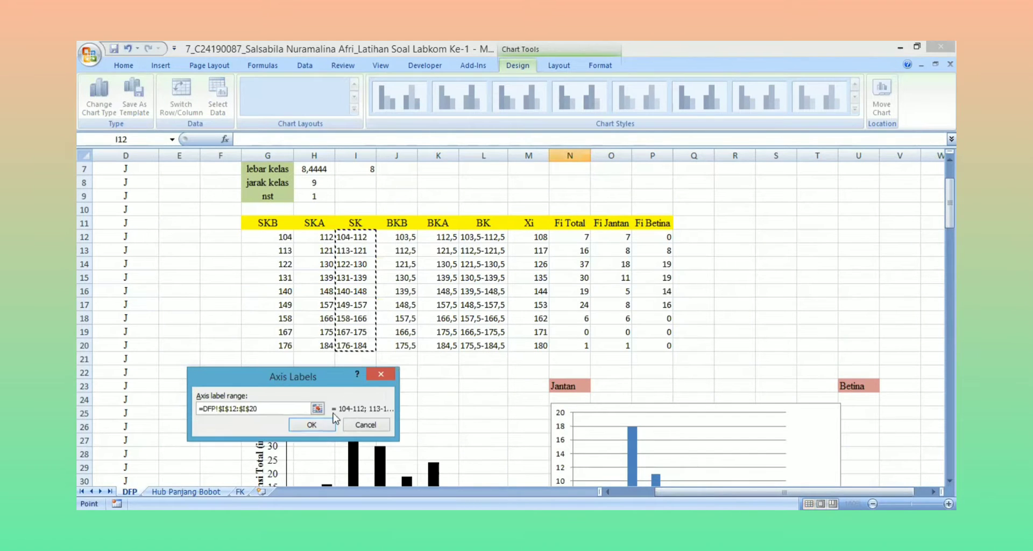
{"action": "left_click", "coordinate": [369, 423]}
{"action": "left_click", "coordinate": [344, 423]}
Delete the legend and the horizontal gridlines from the Jantan chart
{"action": "scroll", "coordinate": [789, 326], "scroll_direction": "down", "scroll_amount": 4}
{"action": "left_click", "coordinate": [799, 321]}
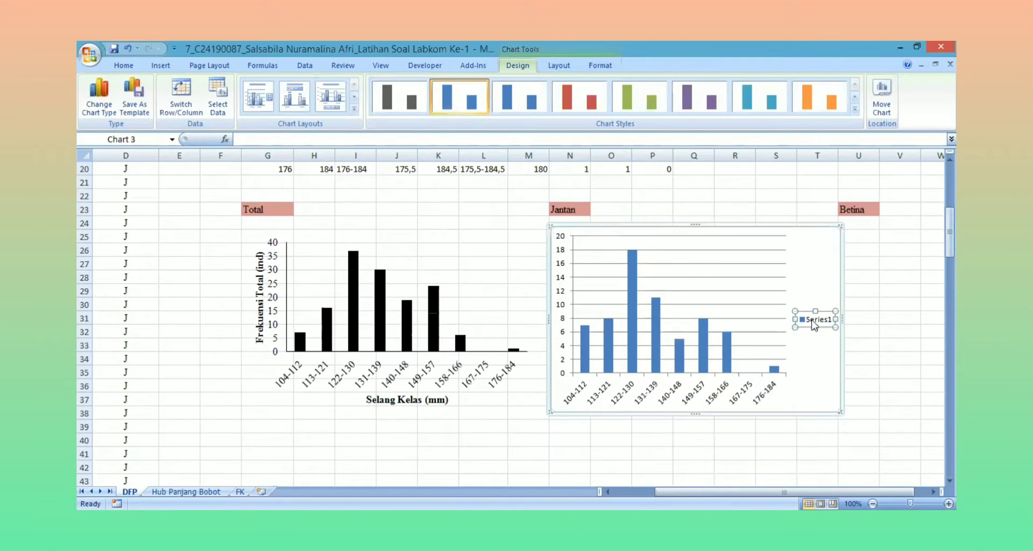
{"action": "key", "text": "Delete"}
{"action": "left_click", "coordinate": [736, 338]}
Give the Jantan chart's columns a solid black border
{"action": "right_click", "coordinate": [736, 338]}
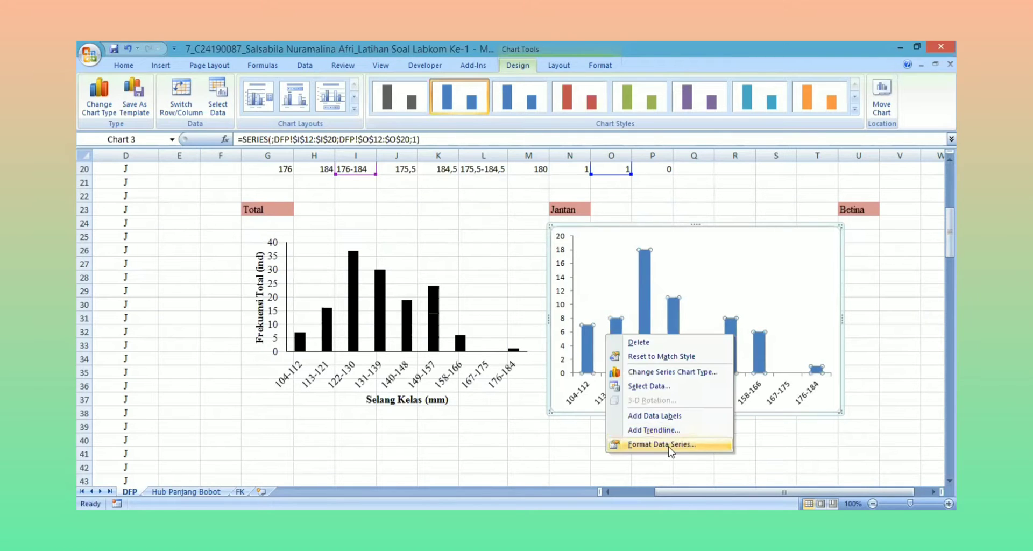
{"action": "left_click", "coordinate": [672, 445]}
{"action": "left_click", "coordinate": [421, 162]}
{"action": "left_click", "coordinate": [466, 160]}
{"action": "left_click", "coordinate": [514, 200]}
{"action": "left_click", "coordinate": [432, 228]}
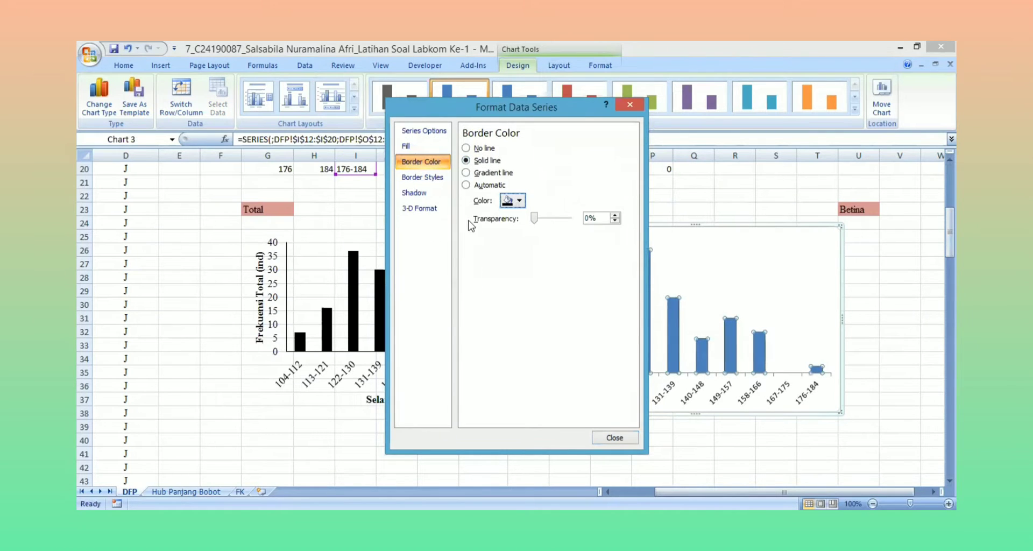
{"action": "left_click", "coordinate": [611, 437]}
Remove the fill and border line from the Jantan chart's plot area and chart area
{"action": "right_click", "coordinate": [584, 282]}
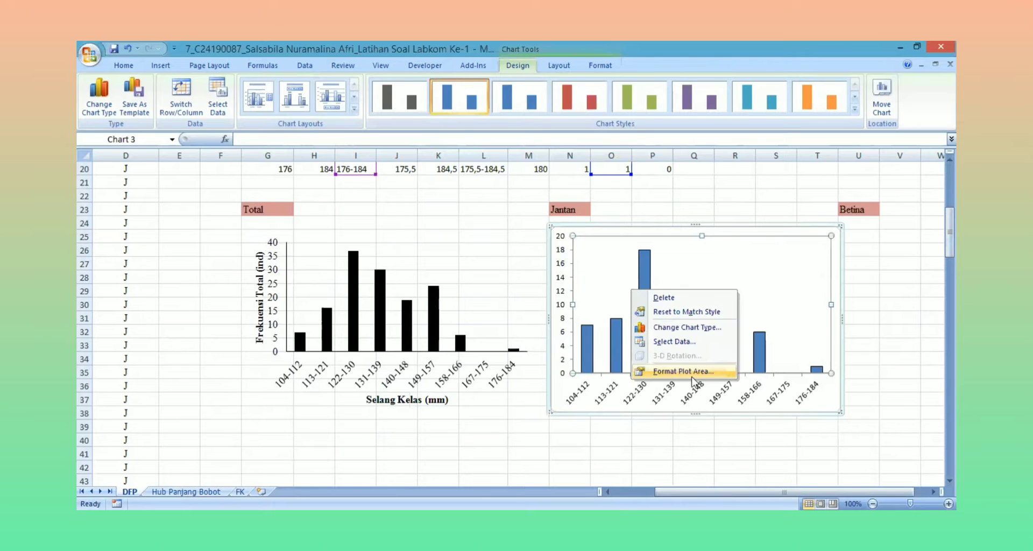
{"action": "left_click", "coordinate": [618, 369]}
{"action": "left_click", "coordinate": [422, 146]}
{"action": "left_click", "coordinate": [612, 436]}
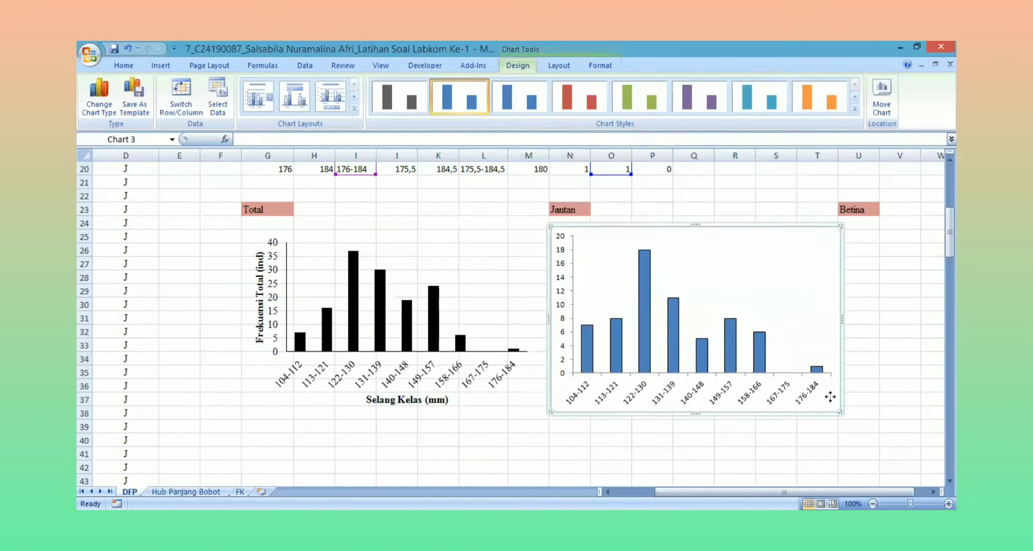
{"action": "right_click", "coordinate": [821, 398]}
{"action": "left_click", "coordinate": [821, 391]}
{"action": "left_click", "coordinate": [422, 146]}
{"action": "left_click", "coordinate": [407, 212]}
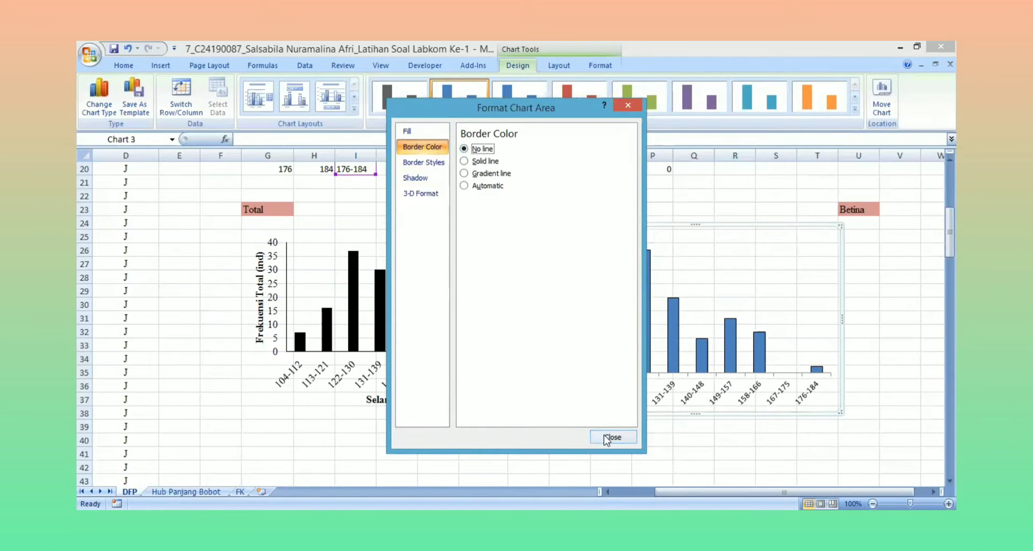
{"action": "left_click", "coordinate": [612, 437]}
Fill the Jantan chart's columns with solid black
{"action": "right_click", "coordinate": [611, 327]}
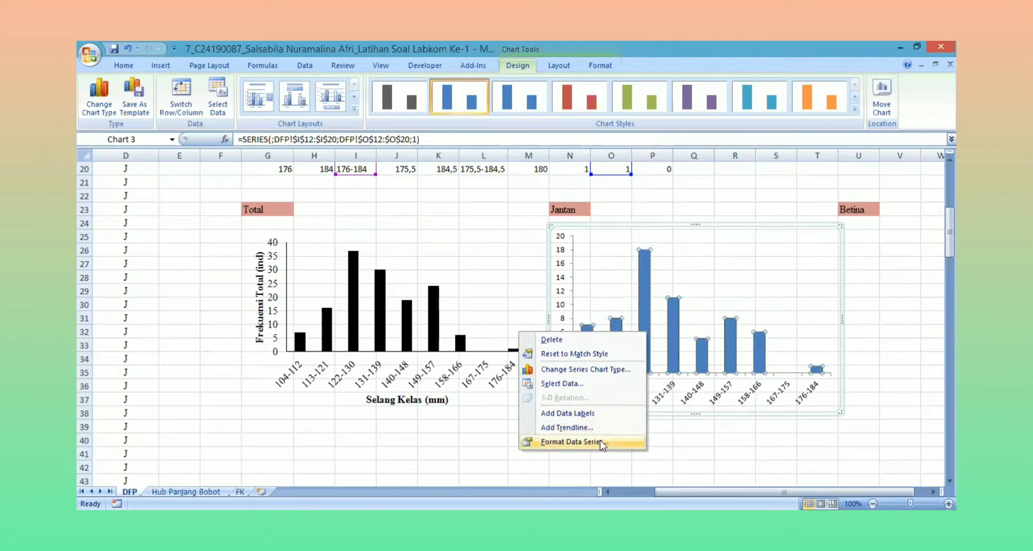
{"action": "left_click", "coordinate": [529, 441]}
{"action": "left_click", "coordinate": [466, 160]}
{"action": "left_click", "coordinate": [634, 436]}
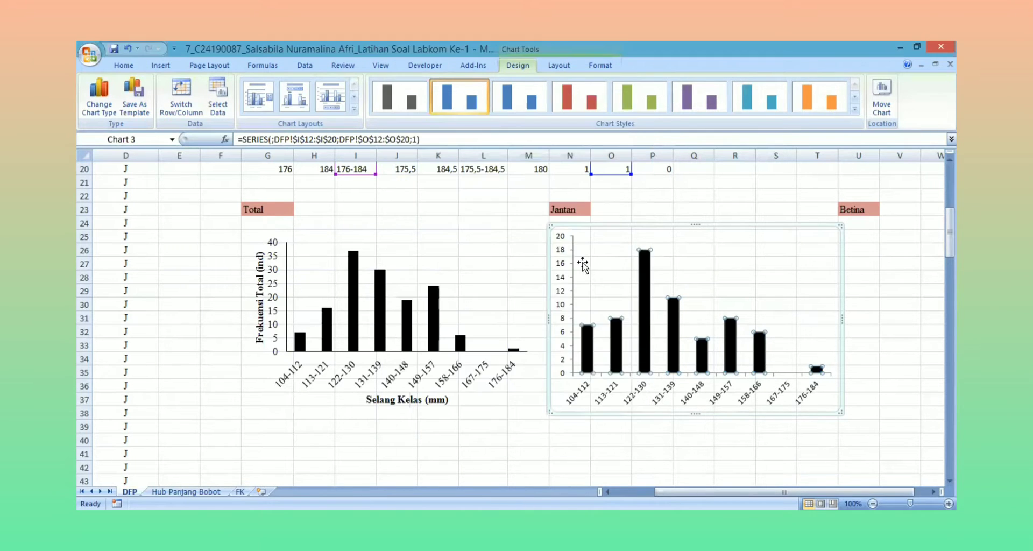
Set the Jantan chart's vertical axis to no major tick marks and a solid black line
{"action": "right_click", "coordinate": [571, 252]}
{"action": "left_click", "coordinate": [456, 373]}
{"action": "left_click", "coordinate": [598, 263]}
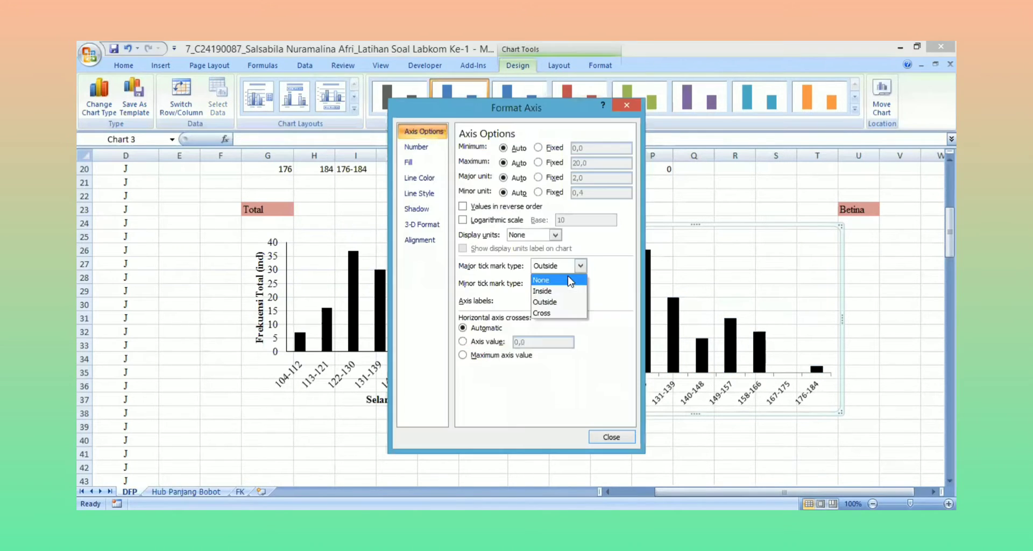
{"action": "left_click", "coordinate": [408, 162]}
{"action": "left_click", "coordinate": [419, 178]}
{"action": "left_click", "coordinate": [463, 160]}
{"action": "left_click", "coordinate": [609, 439]}
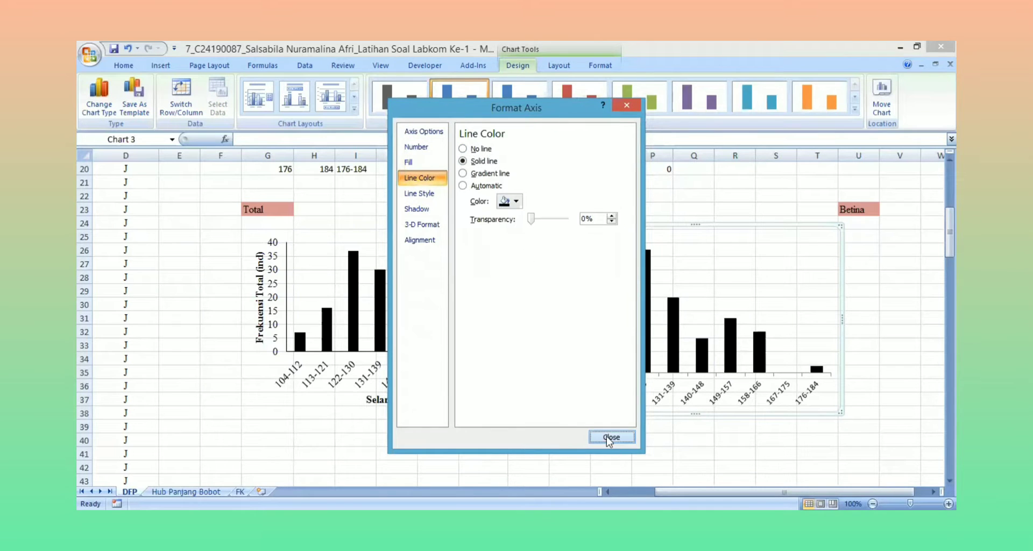
Set the Jantan chart's horizontal axis to no major tick marks and a solid black line
{"action": "right_click", "coordinate": [632, 397]}
{"action": "left_click", "coordinate": [614, 387]}
{"action": "left_click", "coordinate": [581, 278]}
{"action": "left_click", "coordinate": [571, 295]}
{"action": "left_click", "coordinate": [408, 162]}
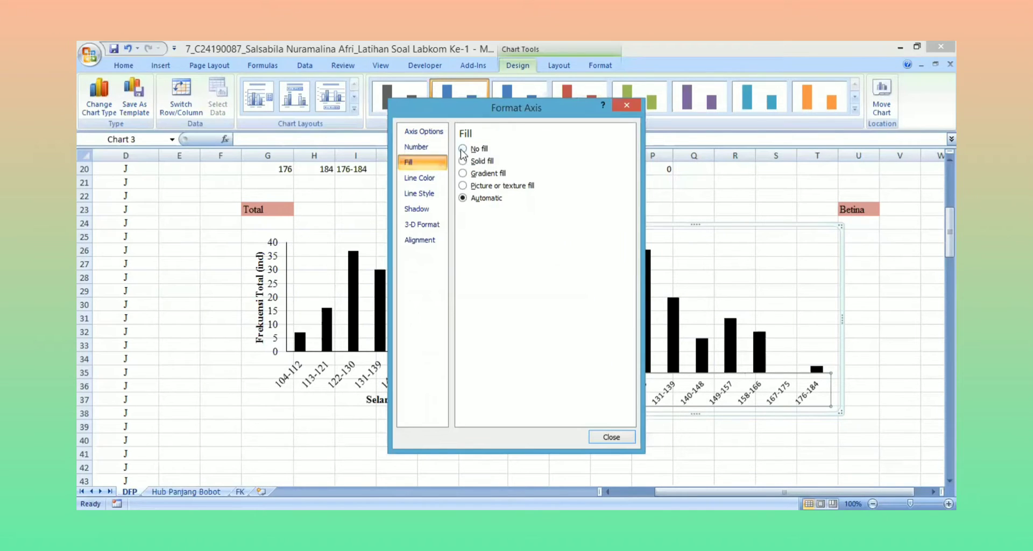
{"action": "left_click", "coordinate": [419, 177]}
{"action": "left_click", "coordinate": [463, 161]}
{"action": "left_click", "coordinate": [611, 437]}
Add a rotated vertical axis title and a horizontal axis title below the axis to the Jantan chart
{"action": "left_click", "coordinate": [818, 230]}
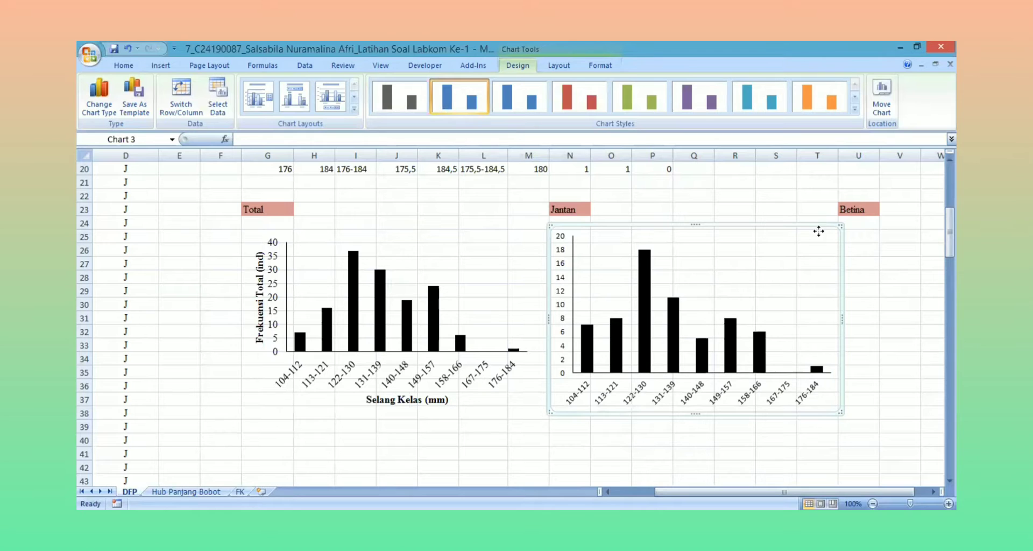
{"action": "right_click", "coordinate": [838, 237]}
{"action": "left_click", "coordinate": [619, 102]}
{"action": "left_click", "coordinate": [558, 65]}
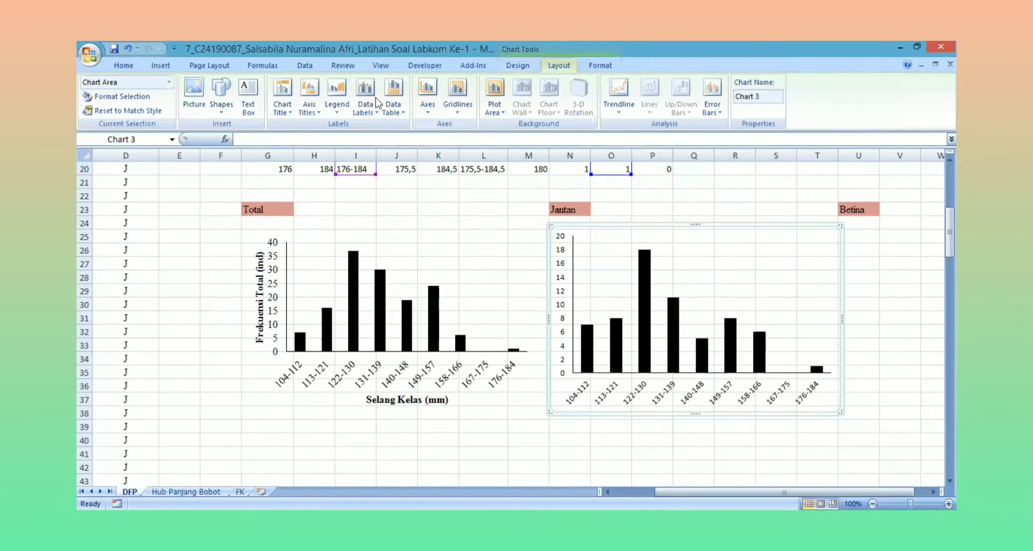
{"action": "left_click", "coordinate": [309, 99]}
{"action": "mouse_move", "coordinate": [258, 139]}
{"action": "left_click", "coordinate": [382, 179]}
{"action": "left_click", "coordinate": [315, 110]}
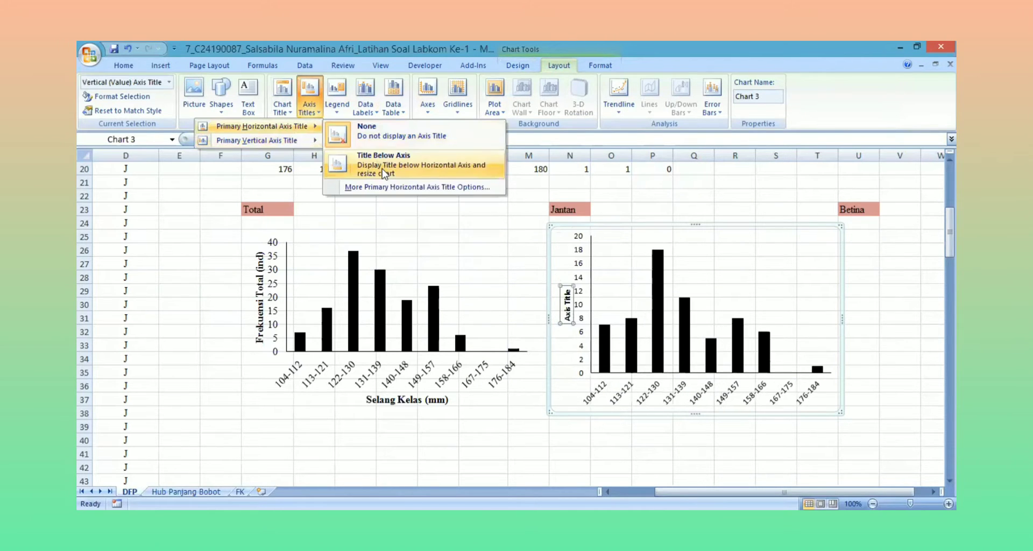
{"action": "left_click", "coordinate": [385, 172]}
Change the Jantan chart's vertical axis title to "Frekuensi Jantan (ind)"
{"action": "left_click", "coordinate": [567, 279]}
{"action": "triple_click", "coordinate": [568, 283]}
{"action": "type", "text": "Frekue"}
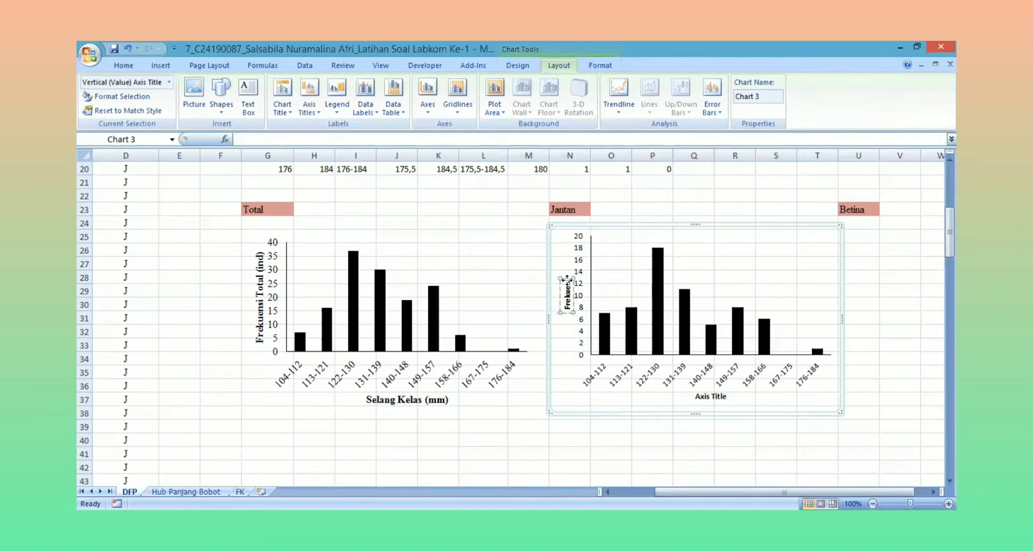
{"action": "type", "text": "nsi Jantan (ind)"}
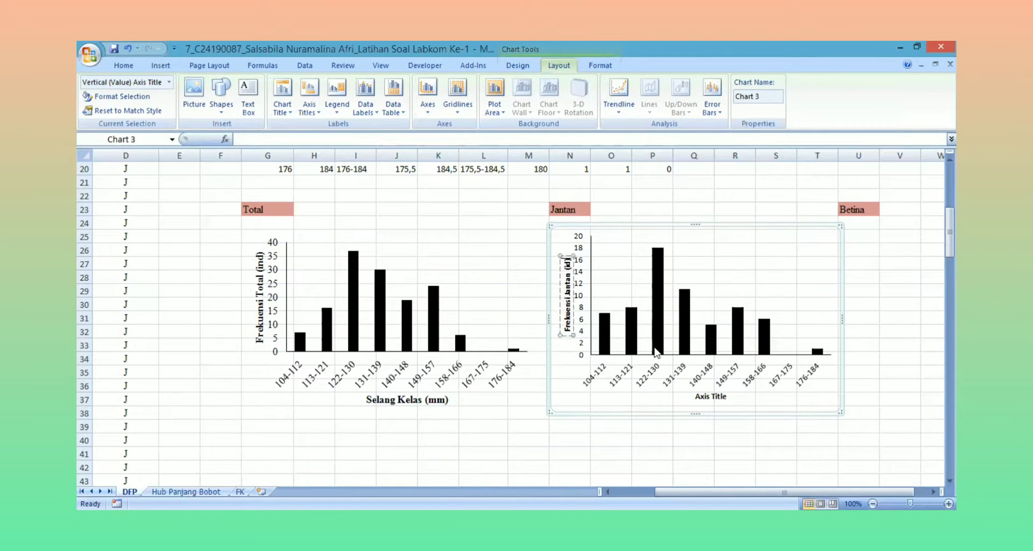
Change the Jantan chart's horizontal axis title to "Selang Kelas (mm)"
{"action": "left_click", "coordinate": [712, 396]}
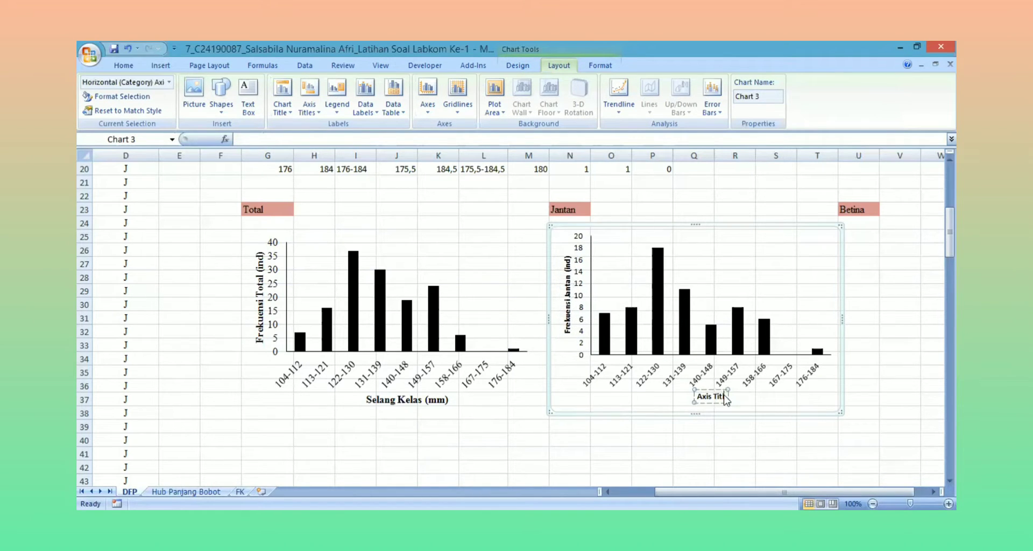
{"action": "triple_click", "coordinate": [725, 396]}
{"action": "type", "text": "Selang Kelas (mm)"}
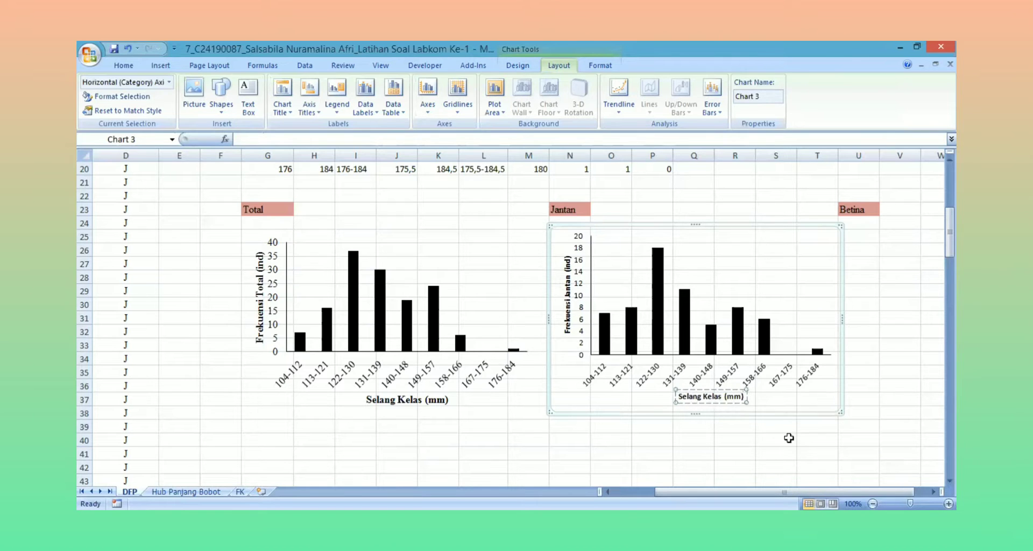
{"action": "left_click", "coordinate": [788, 438]}
Set all text in the Jantan chart to Times New Roman, size 12
{"action": "left_click", "coordinate": [685, 237]}
{"action": "left_click", "coordinate": [685, 231]}
{"action": "left_click", "coordinate": [124, 66]}
{"action": "left_click", "coordinate": [238, 87]}
{"action": "type", "text": "Times New Roman"}
{"action": "key", "text": "Return"}
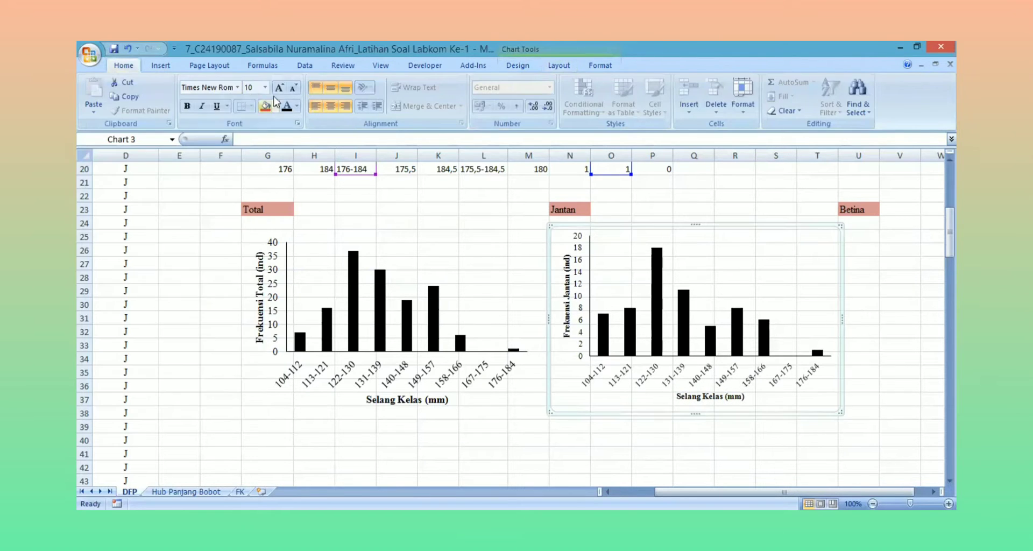
{"action": "left_click", "coordinate": [265, 87]}
{"action": "left_click", "coordinate": [250, 139]}
Remove the bold formatting from both axis titles in the Jantan and Total charts
{"action": "left_click", "coordinate": [568, 290]}
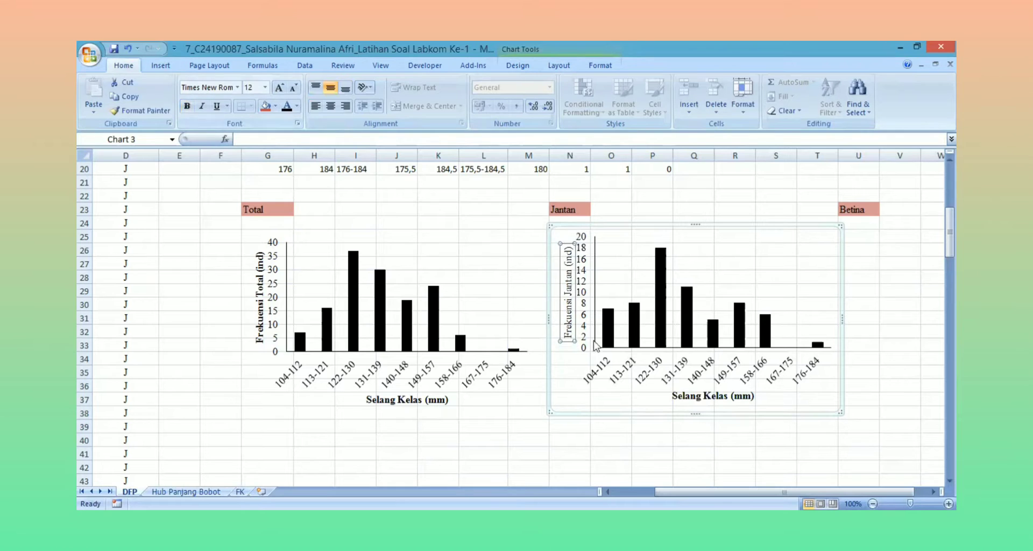
{"action": "left_click", "coordinate": [253, 296]}
{"action": "left_click", "coordinate": [259, 297]}
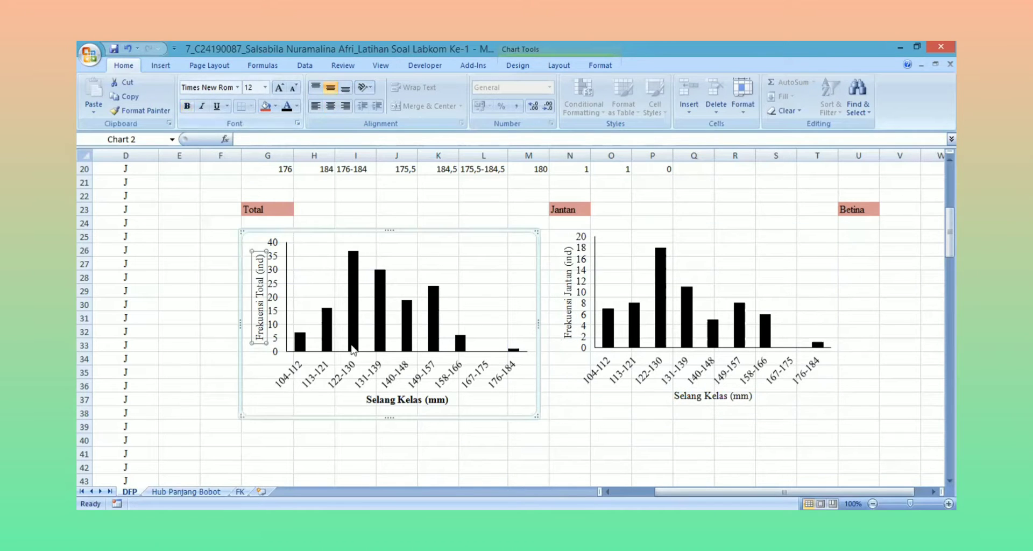
{"action": "left_click", "coordinate": [407, 400]}
{"action": "key", "text": "ctrl+b"}
Shrink the Jantan chart slightly from its lower outer corner
{"action": "left_click", "coordinate": [706, 444]}
{"action": "left_click", "coordinate": [781, 301]}
{"action": "left_click_drag", "start_coordinate": [840, 412], "coordinate": [840, 411]}
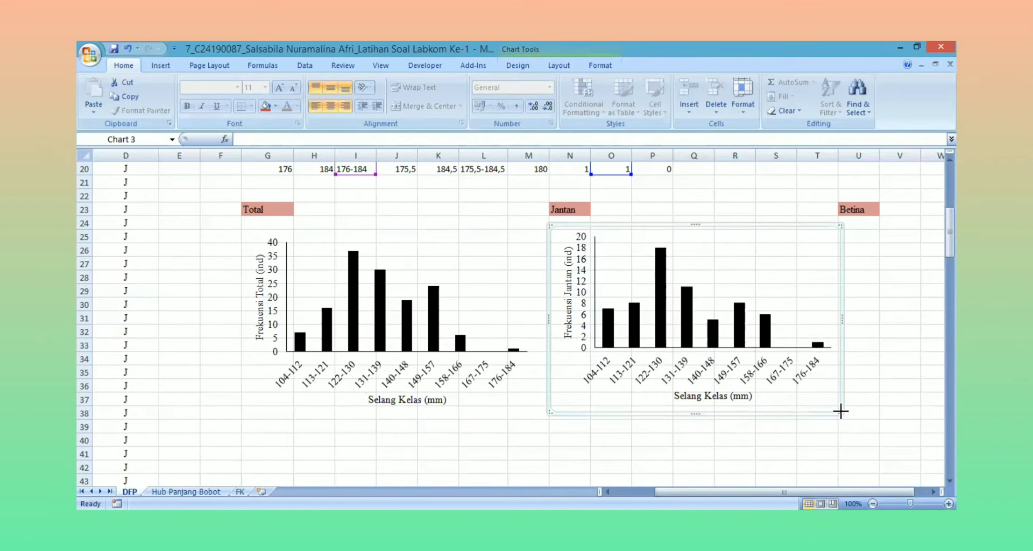
{"action": "left_click", "coordinate": [869, 397]}
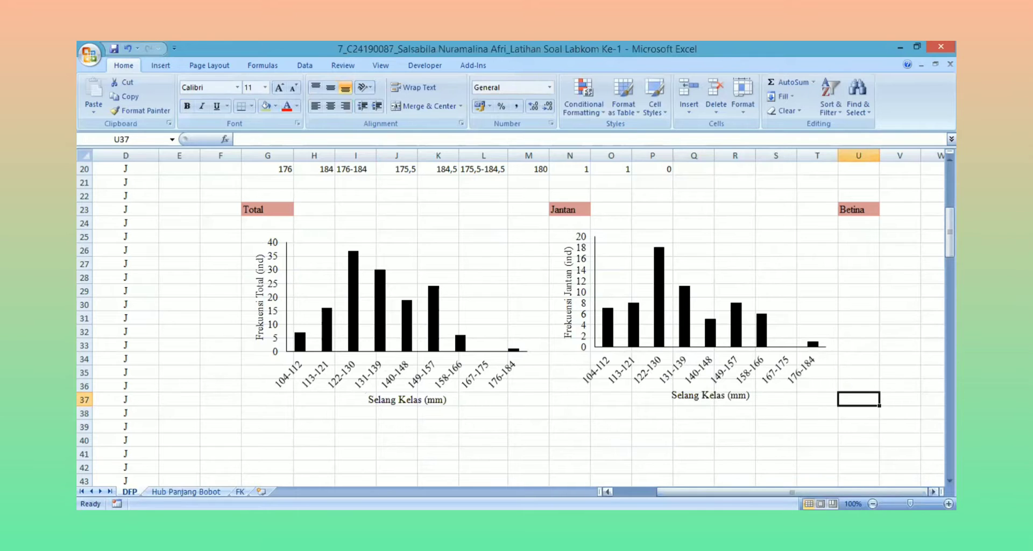
Insert a blank column chart and place it directly beneath the Betina label
{"action": "left_click", "coordinate": [933, 492]}
{"action": "left_click_drag", "start_coordinate": [950, 232], "coordinate": [949, 207]}
{"action": "left_click", "coordinate": [160, 66]}
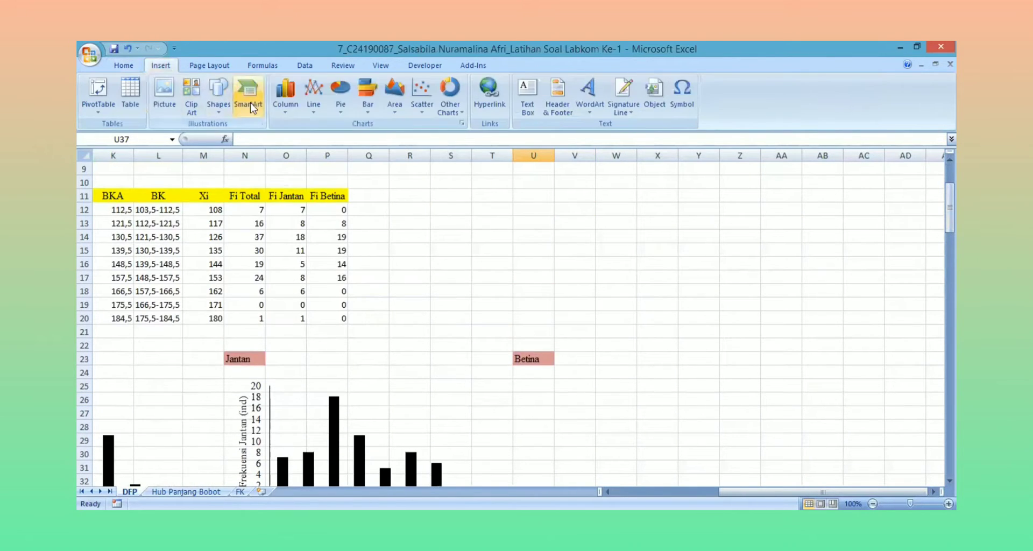
{"action": "left_click", "coordinate": [285, 94]}
{"action": "left_click", "coordinate": [163, 152]}
{"action": "left_click_drag", "start_coordinate": [548, 302], "coordinate": [676, 448]}
Add a data series to the Betina chart using the Fi Betina values in P12:P20
{"action": "right_click", "coordinate": [560, 410]}
{"action": "left_click", "coordinate": [477, 301]}
{"action": "left_click_drag", "start_coordinate": [334, 234], "coordinate": [599, 201]}
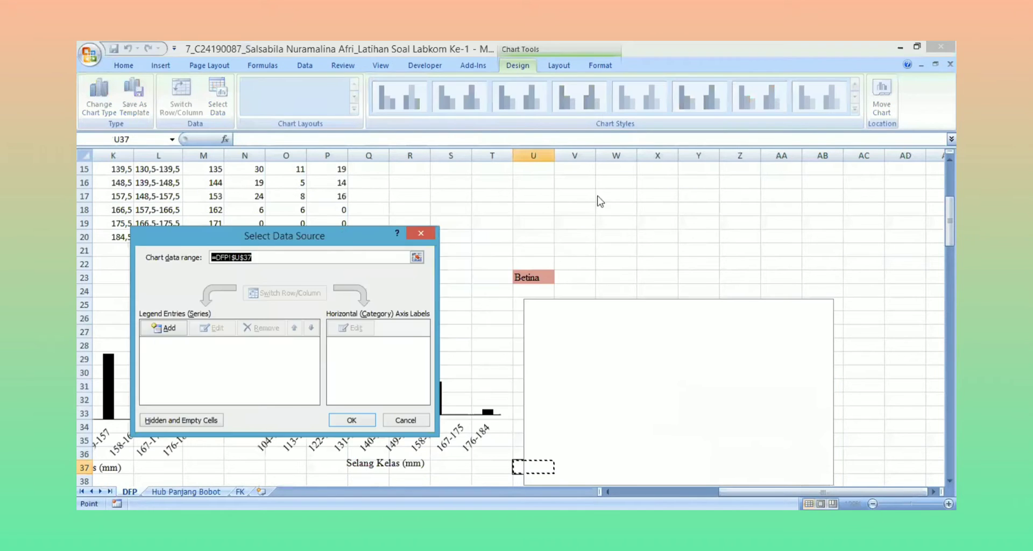
{"action": "left_click", "coordinate": [429, 300]}
{"action": "left_click_drag", "start_coordinate": [950, 221], "coordinate": [950, 204]}
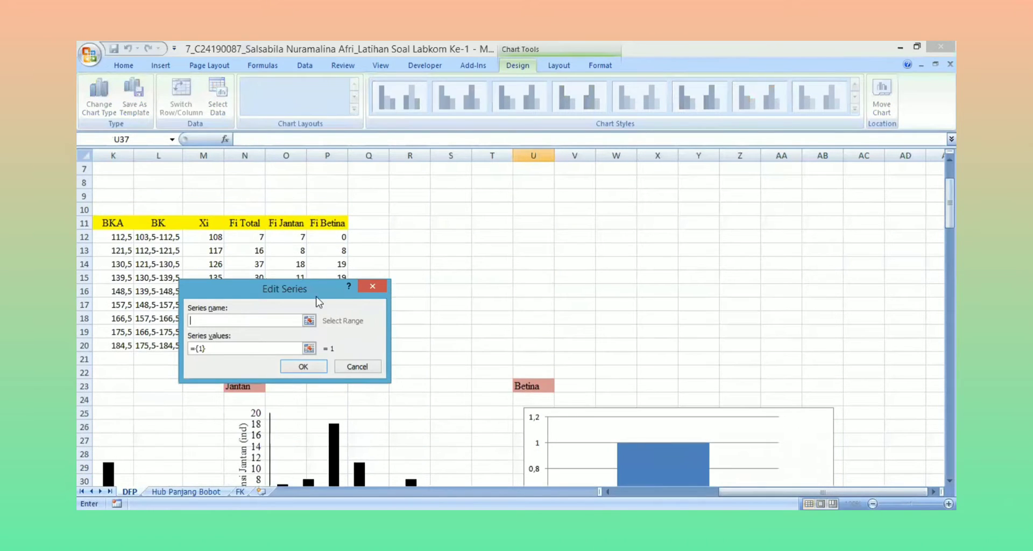
{"action": "left_click_drag", "start_coordinate": [321, 290], "coordinate": [547, 285]}
{"action": "left_click_drag", "start_coordinate": [328, 237], "coordinate": [329, 345]}
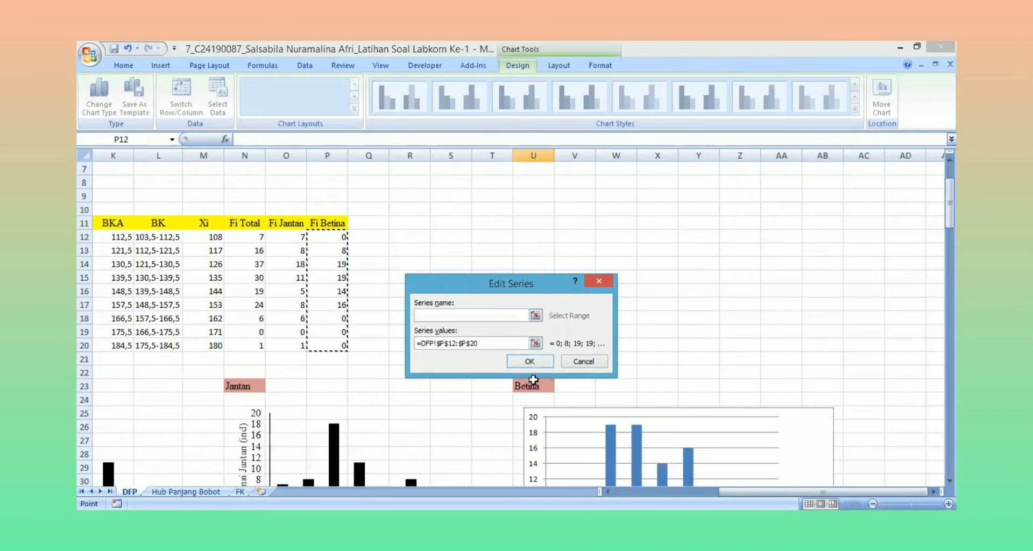
{"action": "left_click", "coordinate": [529, 361]}
Use the SK class intervals in I12:I20 as the Betina chart's horizontal axis labels
{"action": "left_click", "coordinate": [611, 294]}
{"action": "left_click", "coordinate": [607, 491]}
{"action": "left_click", "coordinate": [607, 491]}
{"action": "left_click", "coordinate": [607, 491]}
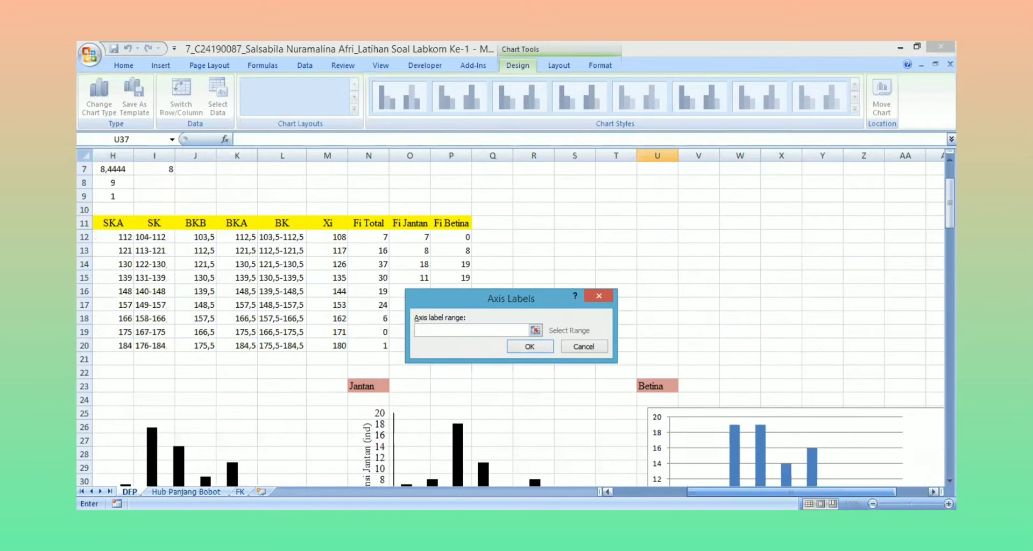
{"action": "left_click_drag", "start_coordinate": [158, 237], "coordinate": [170, 344]}
{"action": "left_click", "coordinate": [530, 345]}
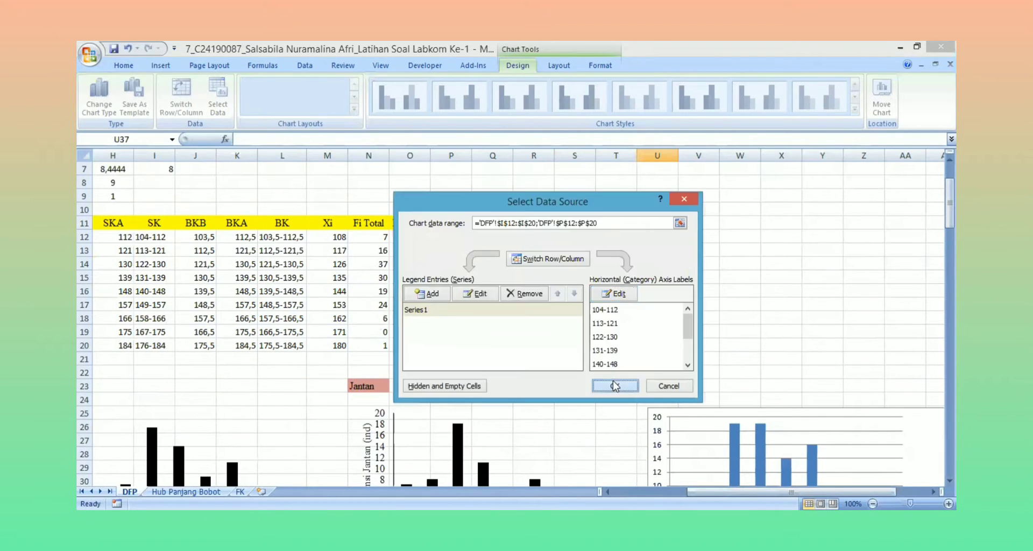
{"action": "left_click", "coordinate": [613, 380]}
Delete the legend and the horizontal gridlines from the Betina chart
{"action": "left_click_drag", "start_coordinate": [791, 492], "coordinate": [823, 491]}
{"action": "left_click", "coordinate": [816, 325]}
{"action": "key", "text": "Delete"}
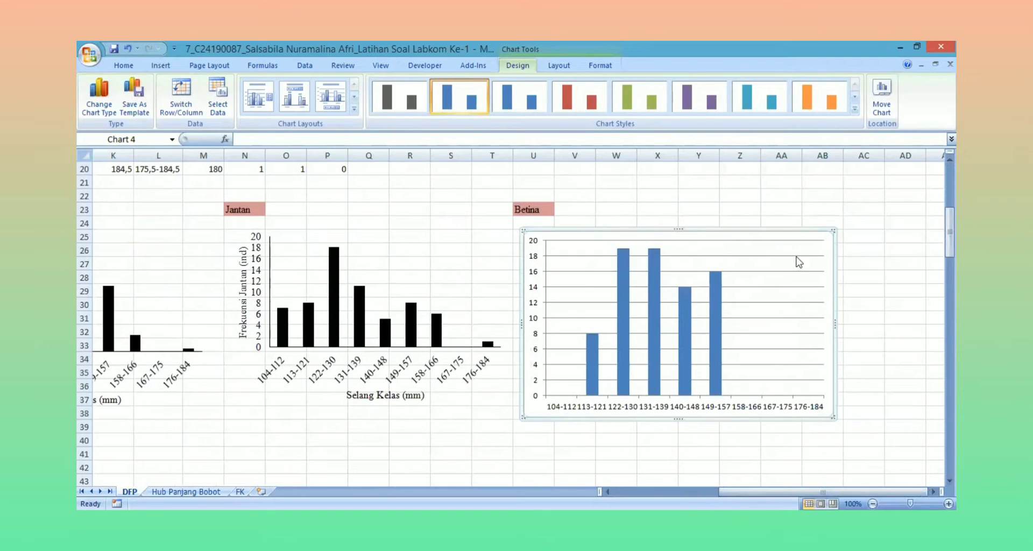
{"action": "key", "text": "Delete"}
{"action": "left_click", "coordinate": [817, 250]}
Remove the border line from the Betina chart's plot area
{"action": "right_click", "coordinate": [812, 259]}
{"action": "left_click", "coordinate": [766, 348]}
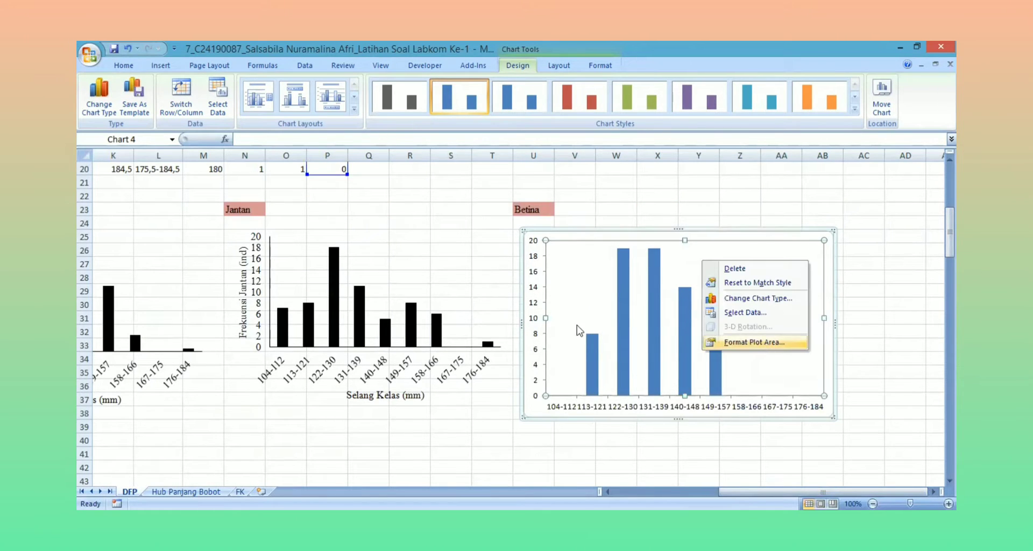
{"action": "left_click", "coordinate": [430, 148]}
{"action": "left_click", "coordinate": [465, 149]}
{"action": "left_click", "coordinate": [614, 431]}
Set the border of the Betina chart's outer chart area to no line
{"action": "left_click", "coordinate": [828, 265]}
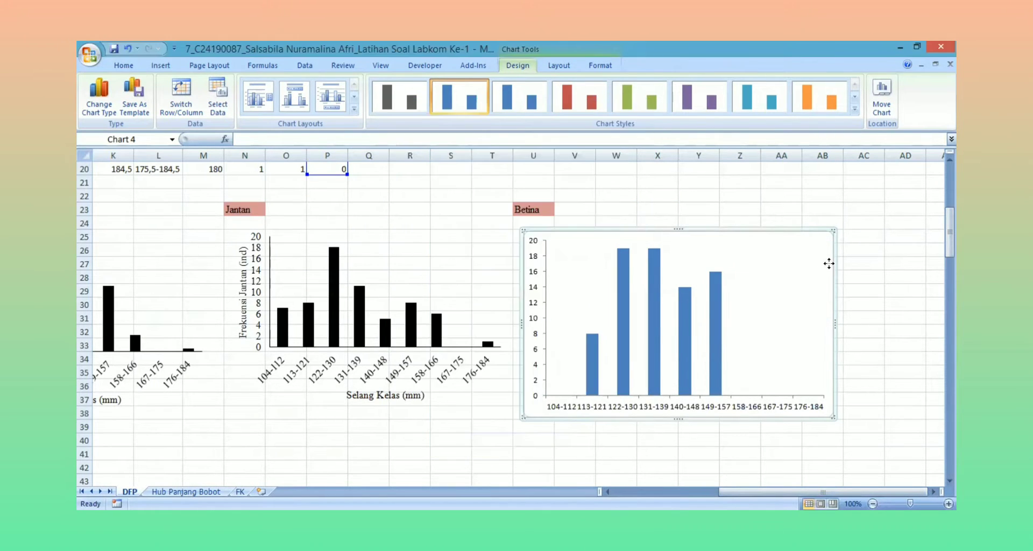
{"action": "right_click", "coordinate": [828, 264]}
{"action": "left_click", "coordinate": [716, 463]}
{"action": "left_click", "coordinate": [422, 146]}
{"action": "left_click", "coordinate": [464, 149]}
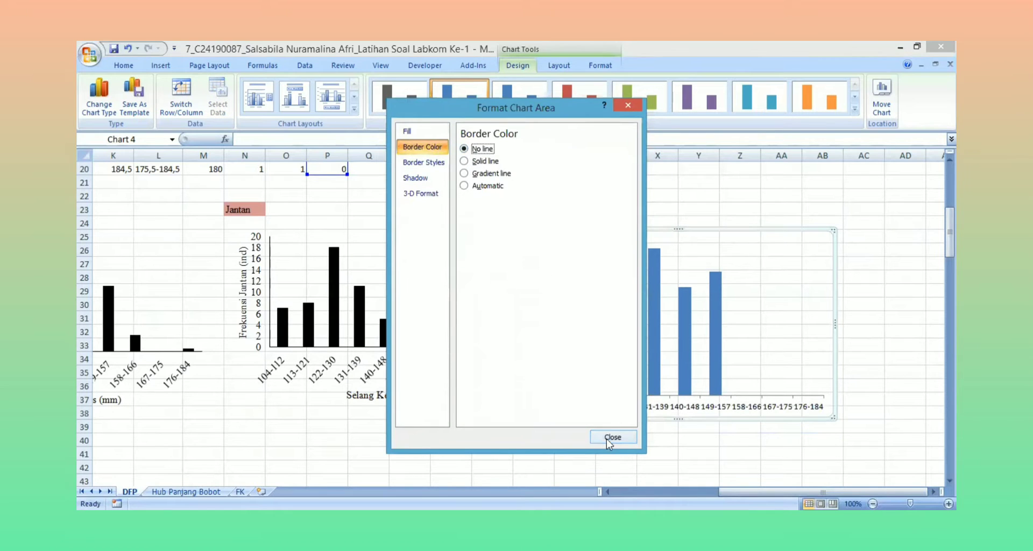
{"action": "left_click", "coordinate": [613, 437]}
Give the Betina columns a solid black fill and a solid black border line
{"action": "left_click", "coordinate": [686, 339]}
{"action": "right_click", "coordinate": [686, 339]}
{"action": "left_click", "coordinate": [637, 451]}
{"action": "left_click", "coordinate": [406, 146]}
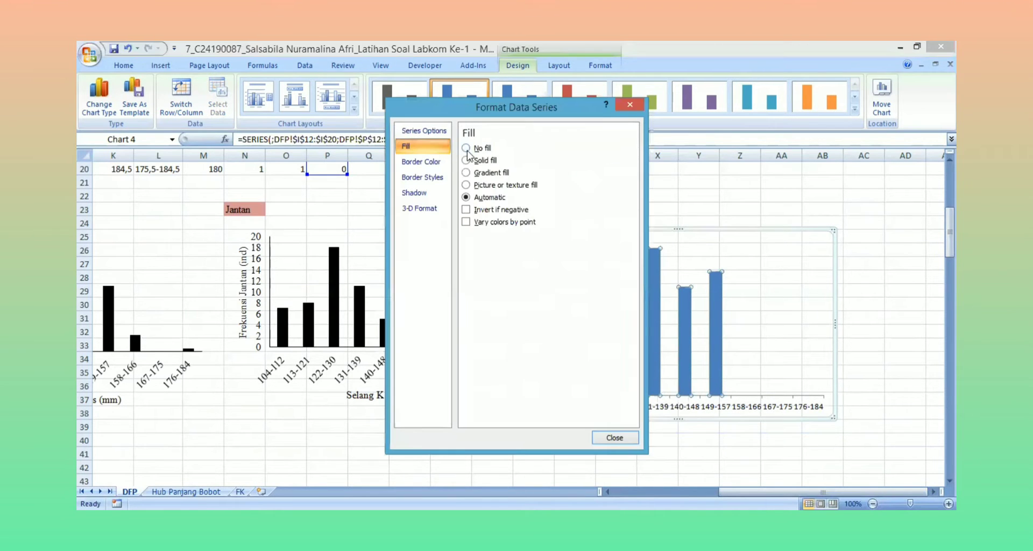
{"action": "left_click", "coordinate": [466, 148]}
{"action": "left_click", "coordinate": [465, 160]}
{"action": "left_click", "coordinate": [420, 161]}
{"action": "left_click", "coordinate": [466, 160]}
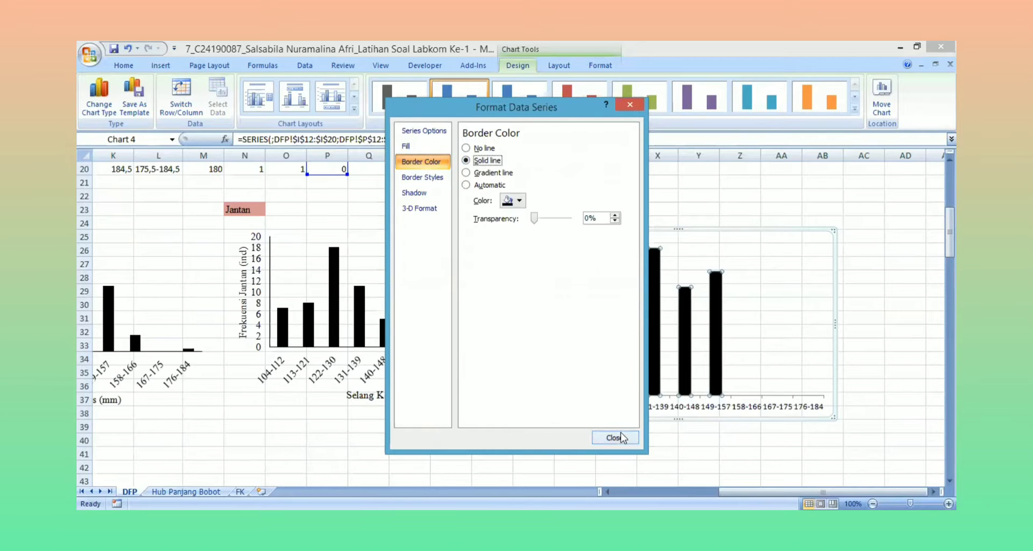
{"action": "left_click", "coordinate": [614, 436]}
Format the Betina chart's vertical axis with a solid black line and no tick marks
{"action": "left_click", "coordinate": [537, 292]}
{"action": "right_click", "coordinate": [536, 292]}
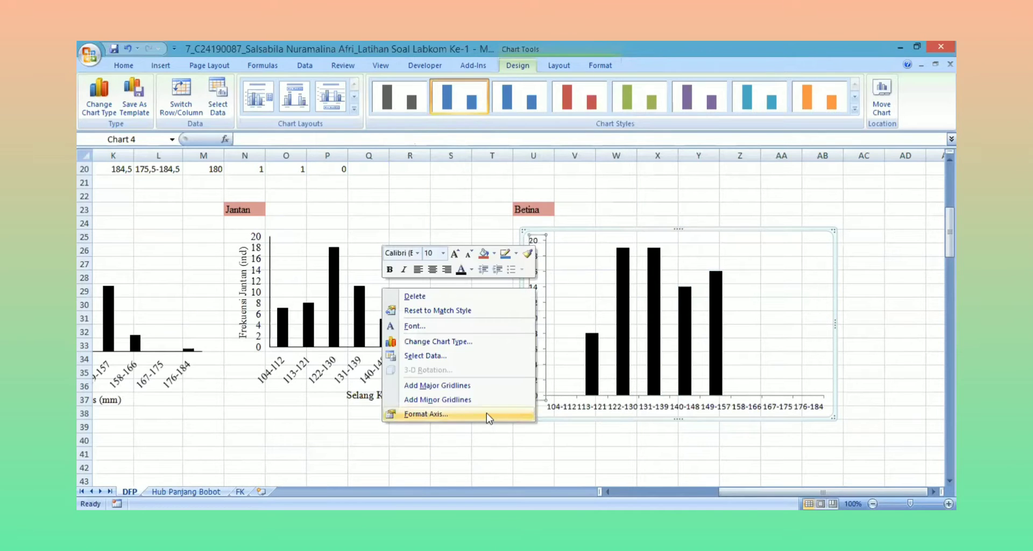
{"action": "left_click", "coordinate": [487, 418]}
{"action": "left_click", "coordinate": [421, 162]}
{"action": "left_click", "coordinate": [434, 176]}
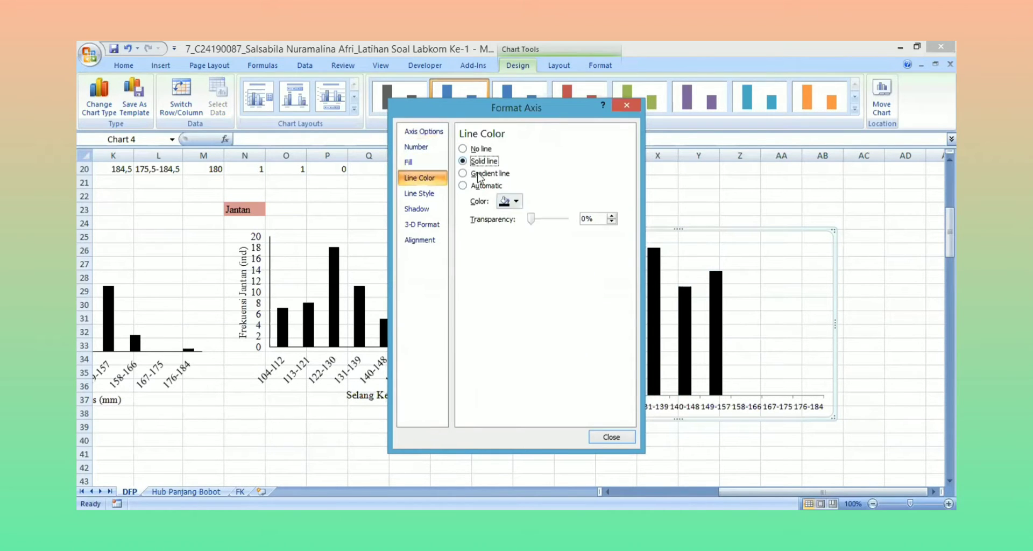
{"action": "left_click", "coordinate": [603, 435]}
Set the Betina chart's horizontal axis to major tick mark type None and a solid black line
{"action": "right_click", "coordinate": [538, 407]}
{"action": "left_click", "coordinate": [487, 397]}
{"action": "left_click", "coordinate": [582, 271]}
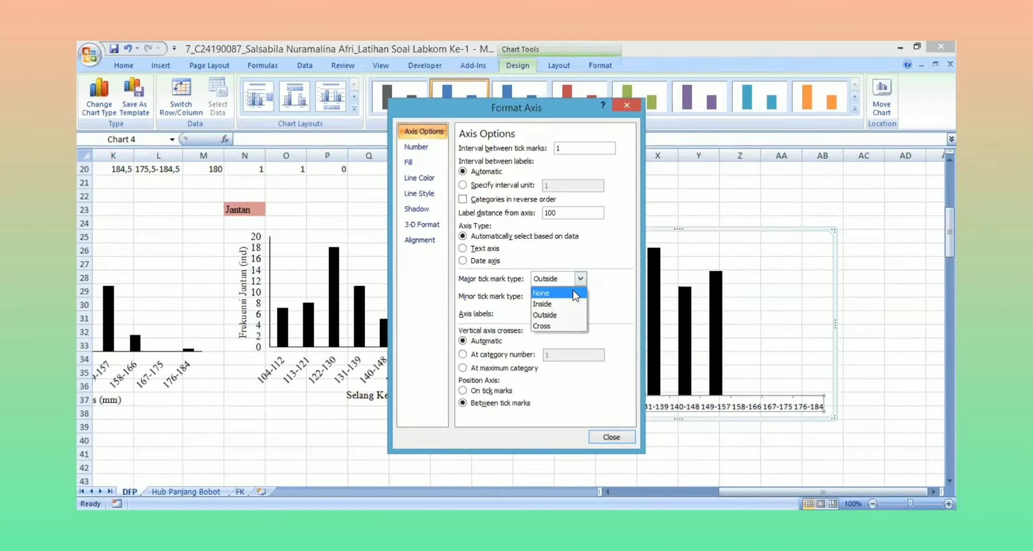
{"action": "left_click", "coordinate": [434, 163]}
{"action": "left_click", "coordinate": [428, 177]}
{"action": "left_click", "coordinate": [611, 436]}
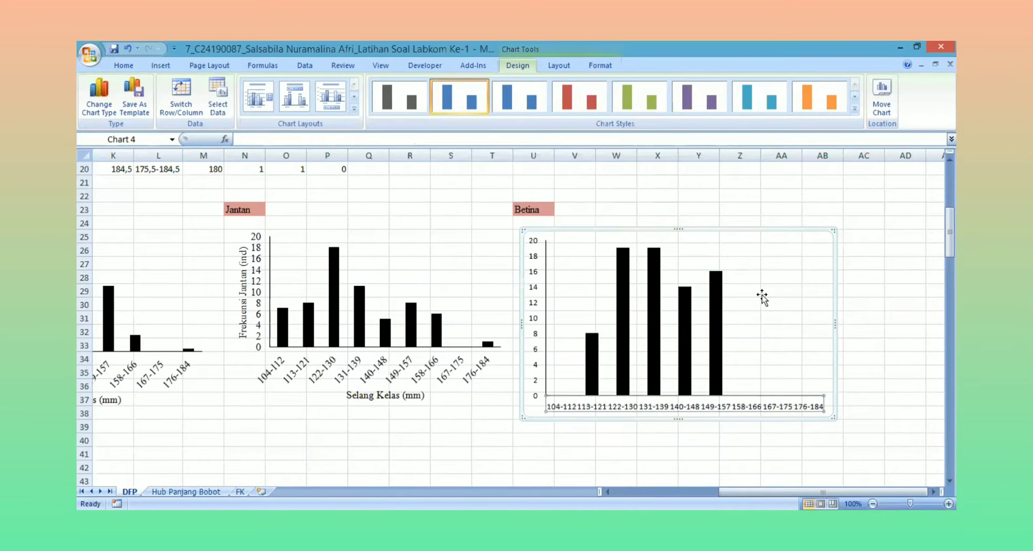
{"action": "right_click", "coordinate": [649, 232]}
{"action": "left_click", "coordinate": [562, 136]}
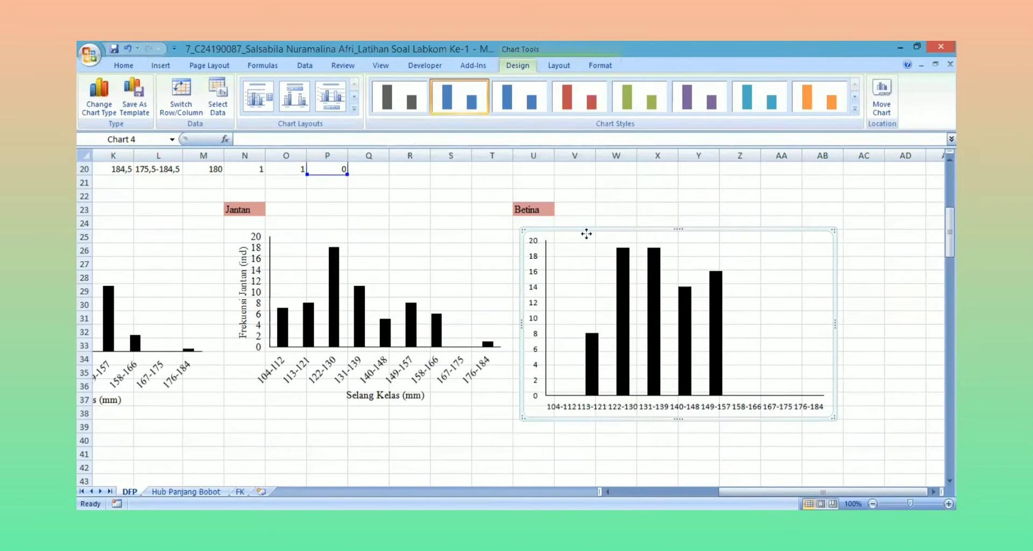
{"action": "right_click", "coordinate": [585, 232]}
Add a horizontal axis title below the axis and a rotated vertical axis title to the Betina chart
{"action": "left_click", "coordinate": [600, 232]}
{"action": "left_click", "coordinate": [559, 65]}
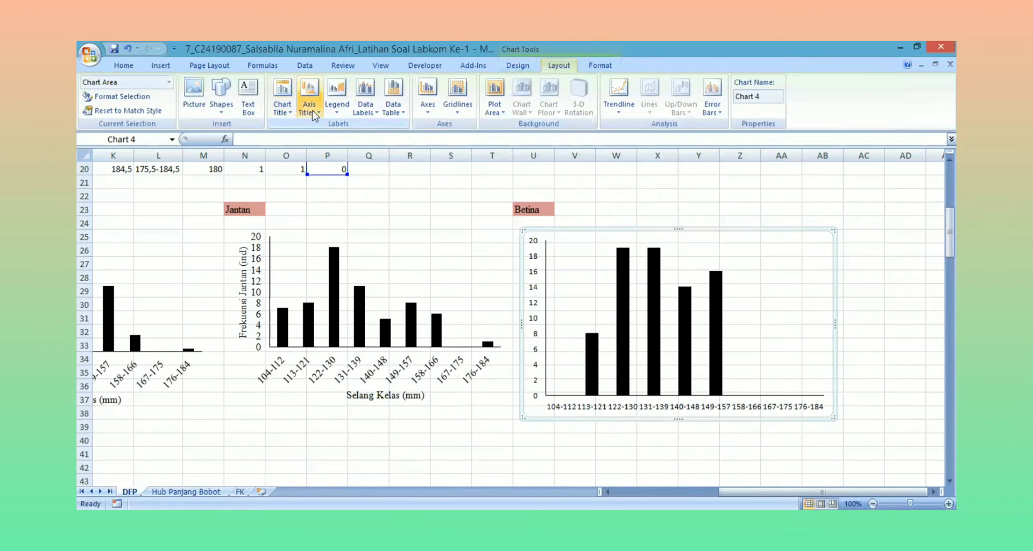
{"action": "left_click", "coordinate": [309, 97]}
{"action": "mouse_move", "coordinate": [263, 126]}
{"action": "left_click", "coordinate": [379, 161]}
{"action": "left_click", "coordinate": [309, 97]}
{"action": "mouse_move", "coordinate": [311, 141]}
{"action": "left_click", "coordinate": [379, 175]}
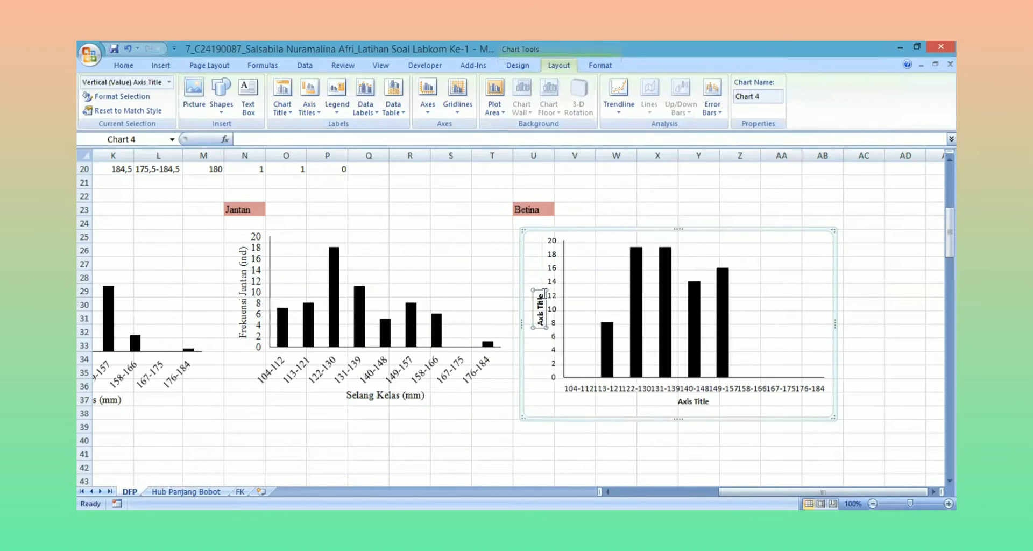
Title the Betina chart's vertical axis "Frekuensi Betina (ind)" and its horizontal axis "Selang Kelas (mm)"
{"action": "type", "text": "Frekuensi Betina (in"}
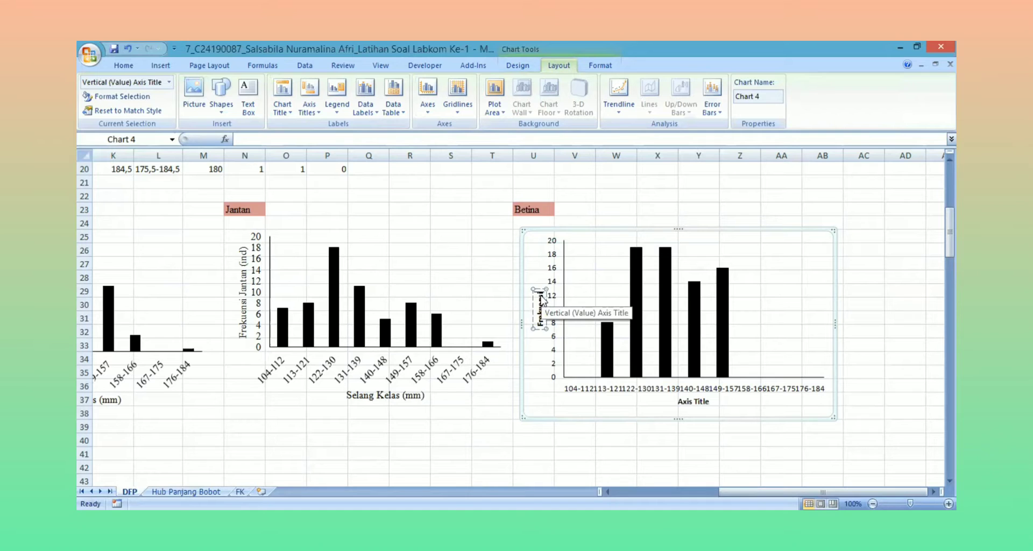
{"action": "type", "text": "d)"}
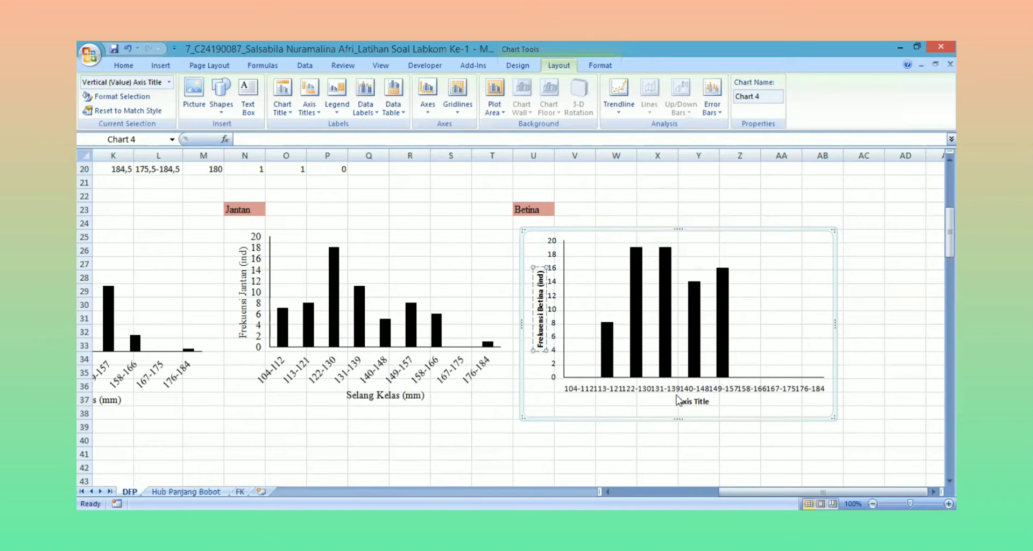
{"action": "triple_click", "coordinate": [705, 402]}
{"action": "type", "text": "Selang Kelas (mm)"}
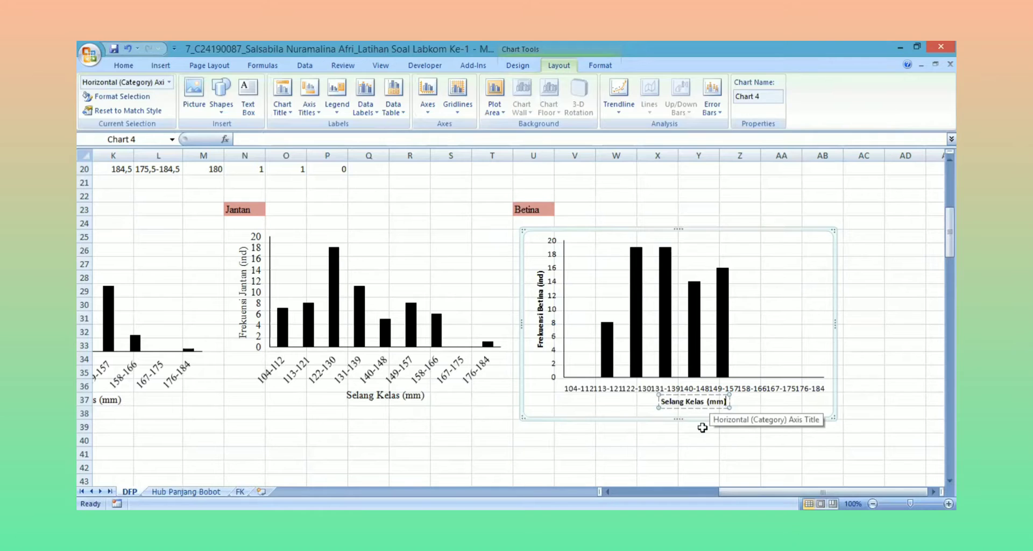
{"action": "left_click", "coordinate": [775, 314]}
Set all text in the Betina chart to Times New Roman, size 12
{"action": "left_click", "coordinate": [780, 407]}
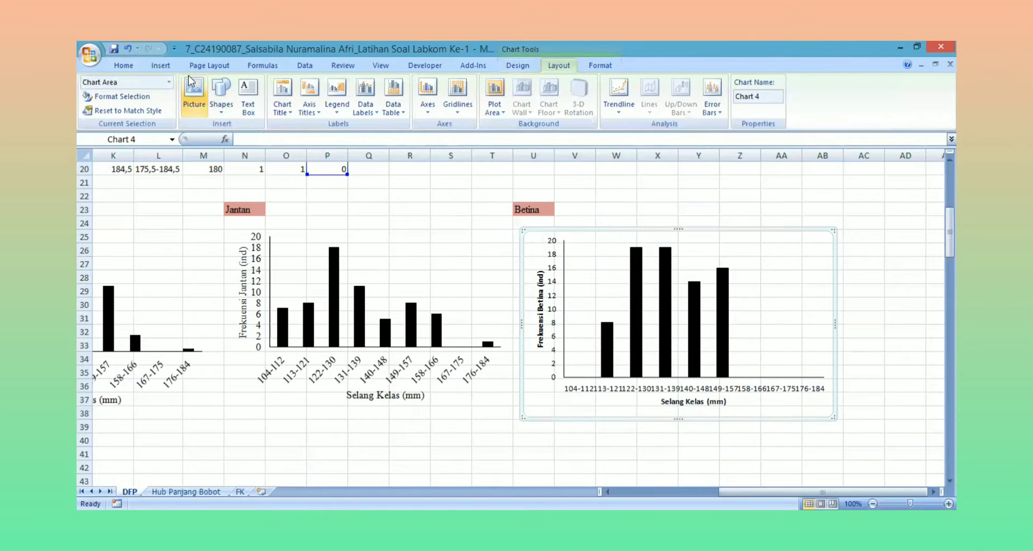
{"action": "left_click", "coordinate": [123, 65]}
{"action": "left_click", "coordinate": [237, 87]}
{"action": "left_click", "coordinate": [231, 148]}
{"action": "left_click", "coordinate": [265, 88]}
{"action": "left_click", "coordinate": [251, 158]}
{"action": "left_click", "coordinate": [909, 293]}
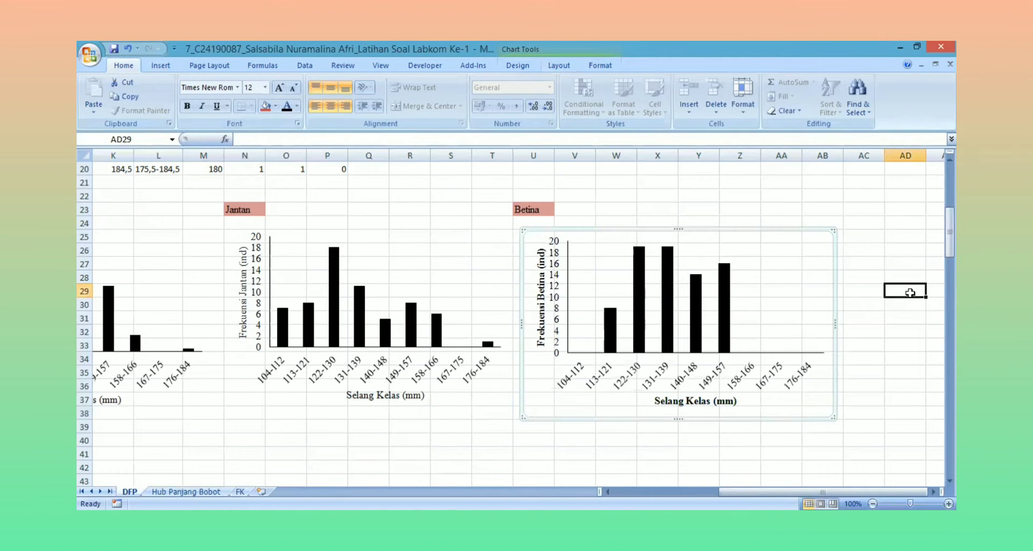
Reduce the Betina chart's height slightly
{"action": "left_click", "coordinate": [801, 328]}
{"action": "left_click_drag", "start_coordinate": [834, 417], "coordinate": [831, 413]}
{"action": "left_click", "coordinate": [863, 346]}
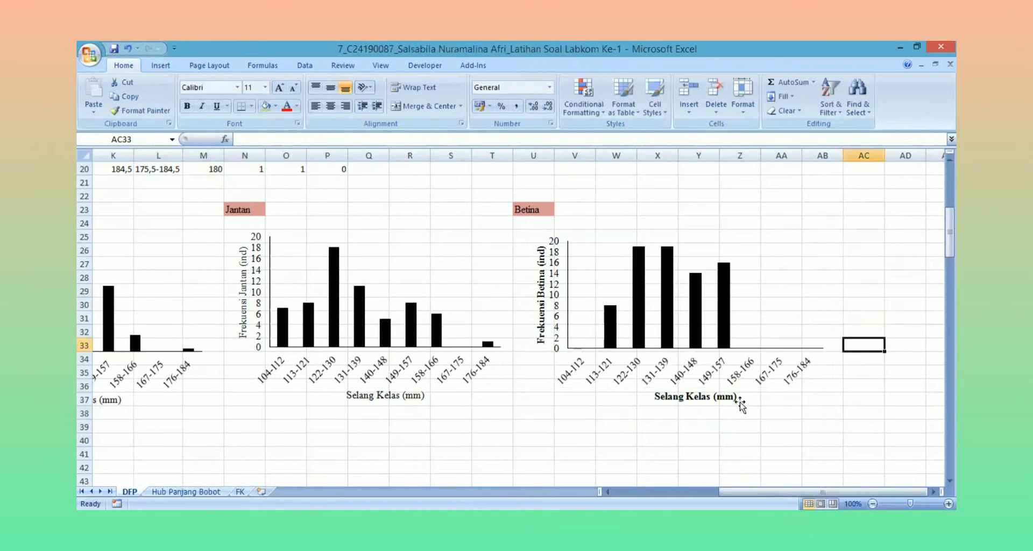
Remove the bold formatting from both axis titles of the Betina chart
{"action": "left_click", "coordinate": [673, 400]}
{"action": "left_click", "coordinate": [187, 107]}
{"action": "left_click", "coordinate": [540, 320]}
{"action": "key", "text": "ctrl+b"}
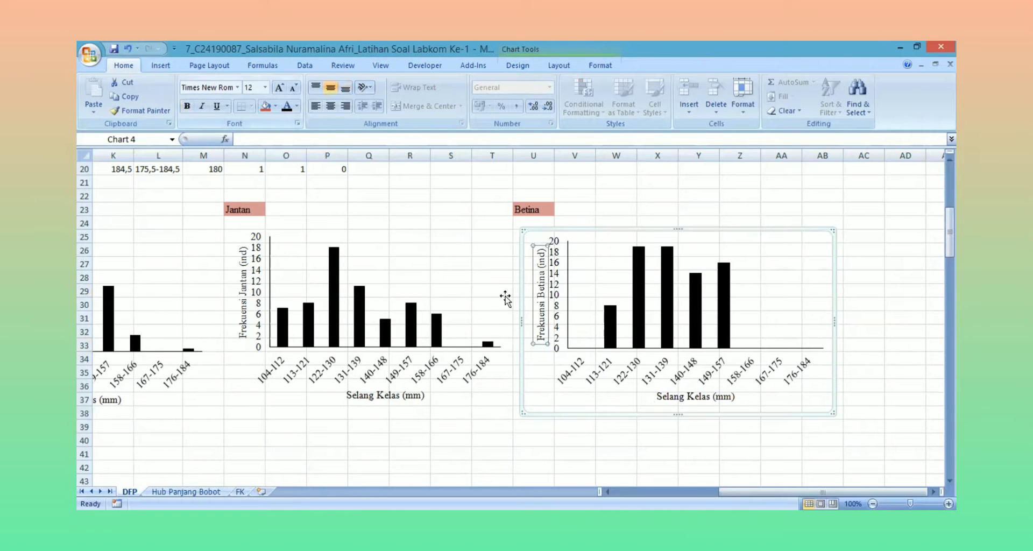
{"action": "left_click", "coordinate": [698, 440]}
{"action": "left_click_drag", "start_coordinate": [822, 491], "coordinate": [791, 491]}
{"action": "left_click", "coordinate": [872, 503]}
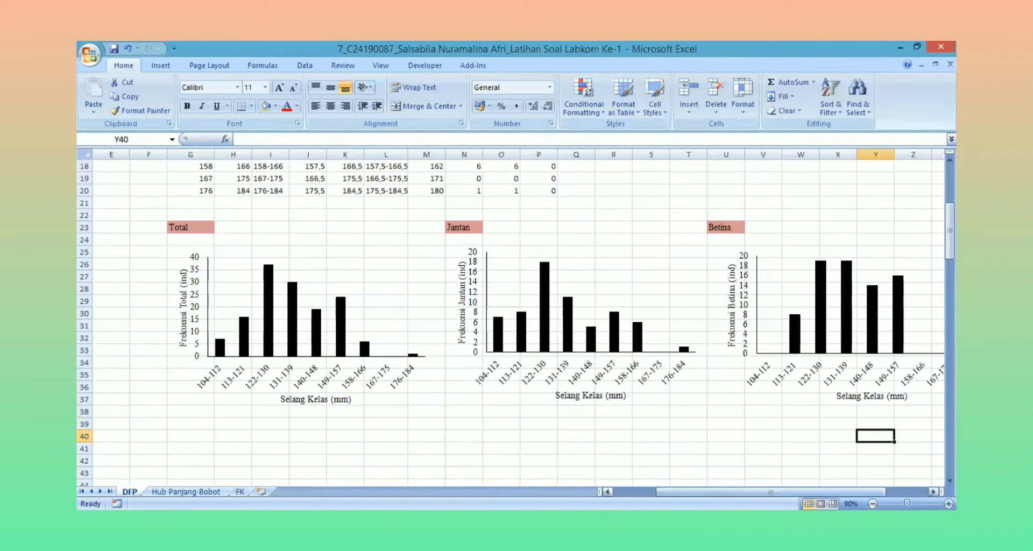
{"action": "left_click", "coordinate": [933, 492]}
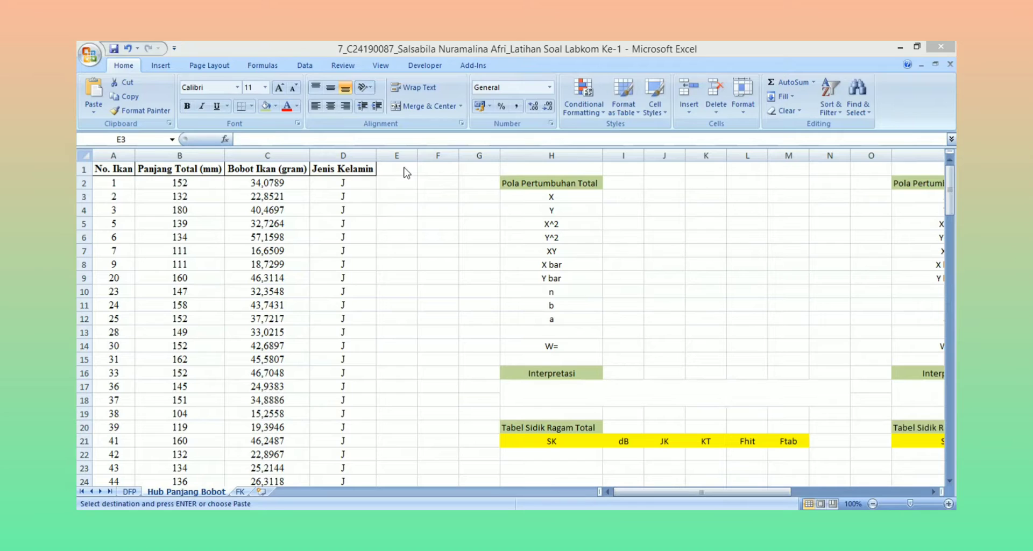
On the Hub Panjang Bobot sheet, add bordered column headers Log L in E1 and Log W in F1
{"action": "left_click", "coordinate": [403, 167]}
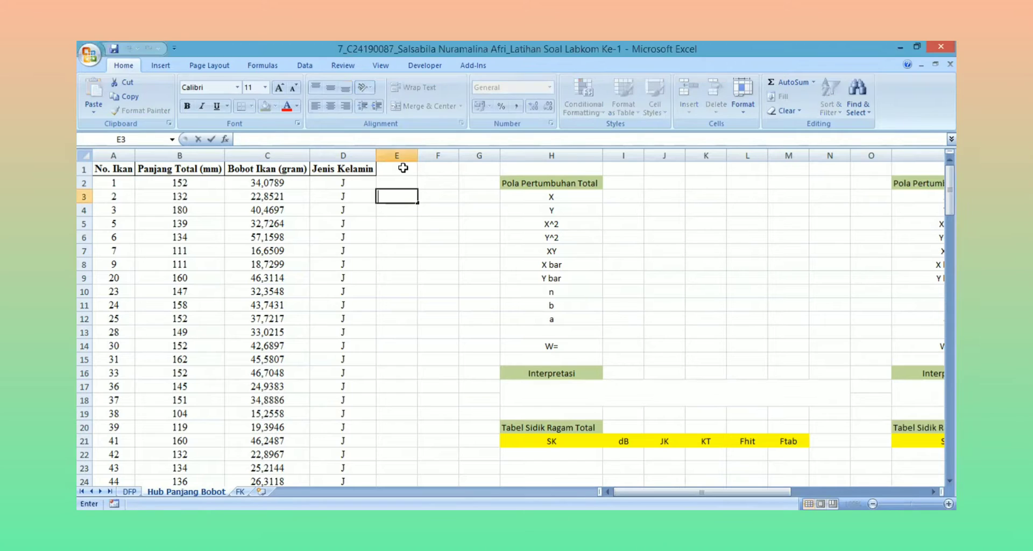
{"action": "left_click", "coordinate": [403, 168]}
{"action": "type", "text": "Log L"}
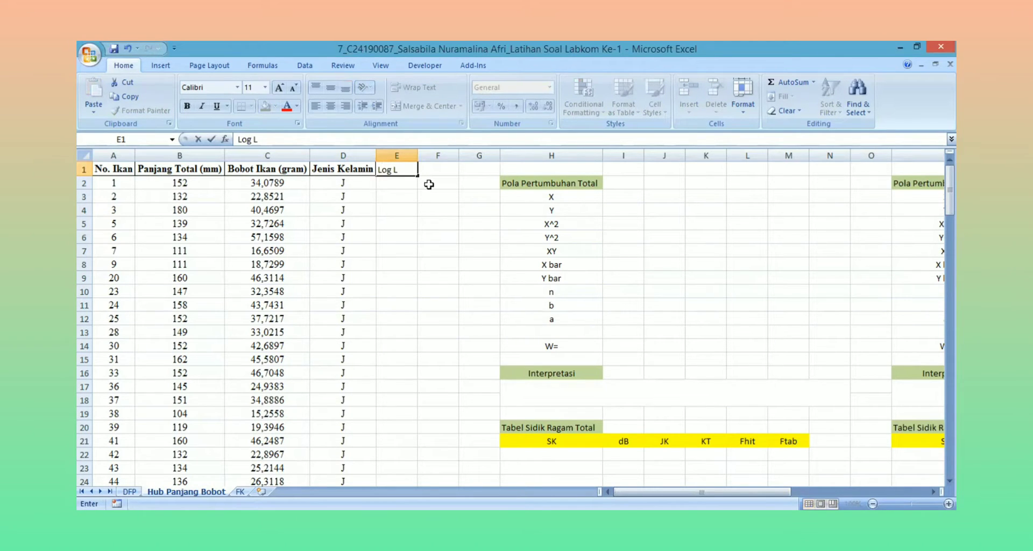
{"action": "left_click", "coordinate": [426, 183]}
{"action": "left_click", "coordinate": [440, 170]}
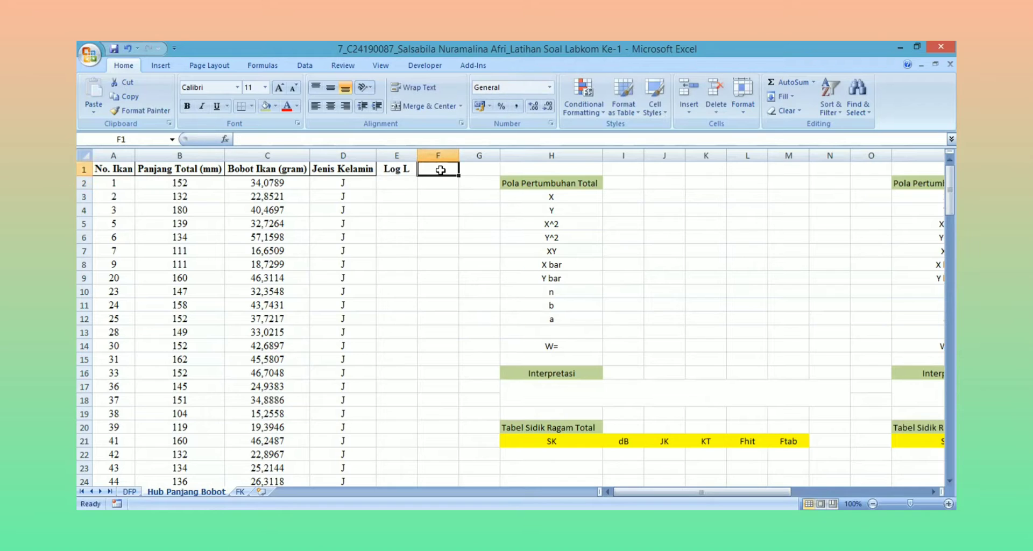
{"action": "type", "text": "Log W"}
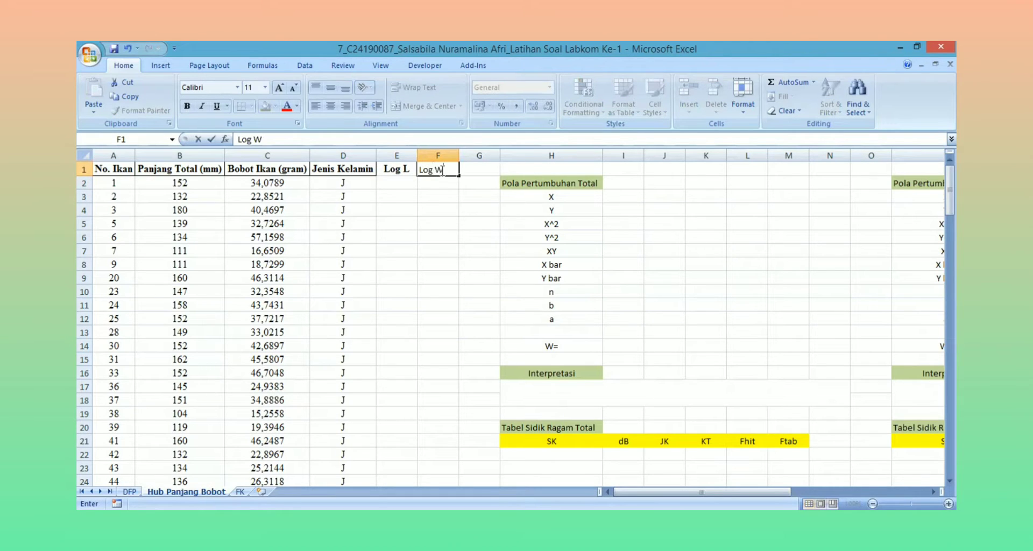
{"action": "left_click", "coordinate": [436, 184]}
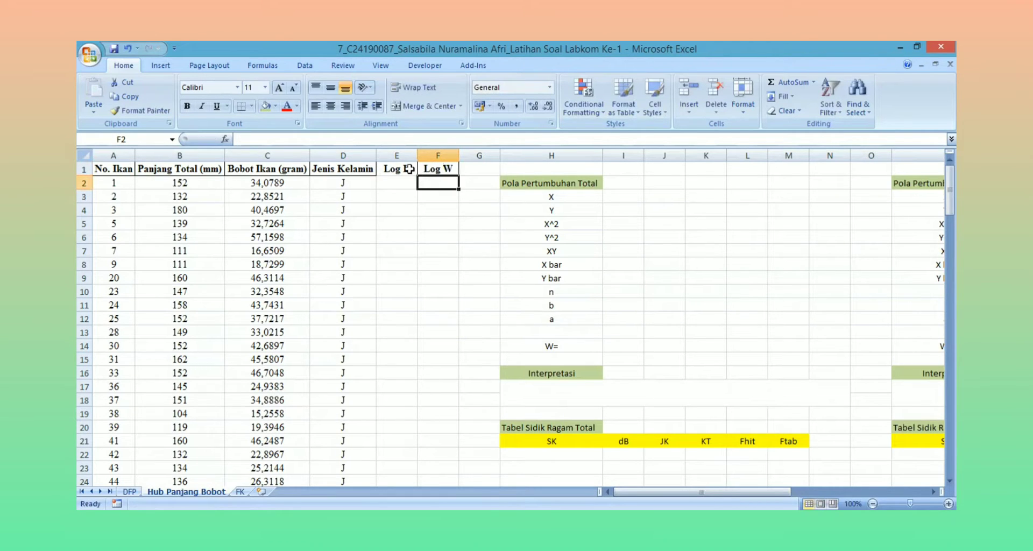
{"action": "left_click_drag", "start_coordinate": [410, 170], "coordinate": [435, 170]}
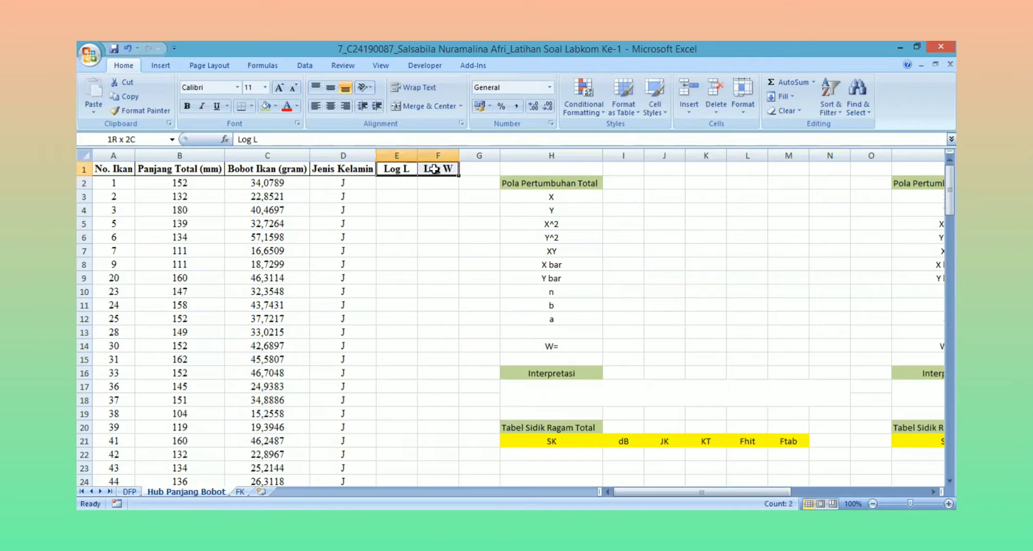
{"action": "left_click", "coordinate": [397, 207]}
Calculate the log of each fish's total length with =LOG(B2) in E2 and fill it down the Log L column
{"action": "left_click", "coordinate": [399, 185]}
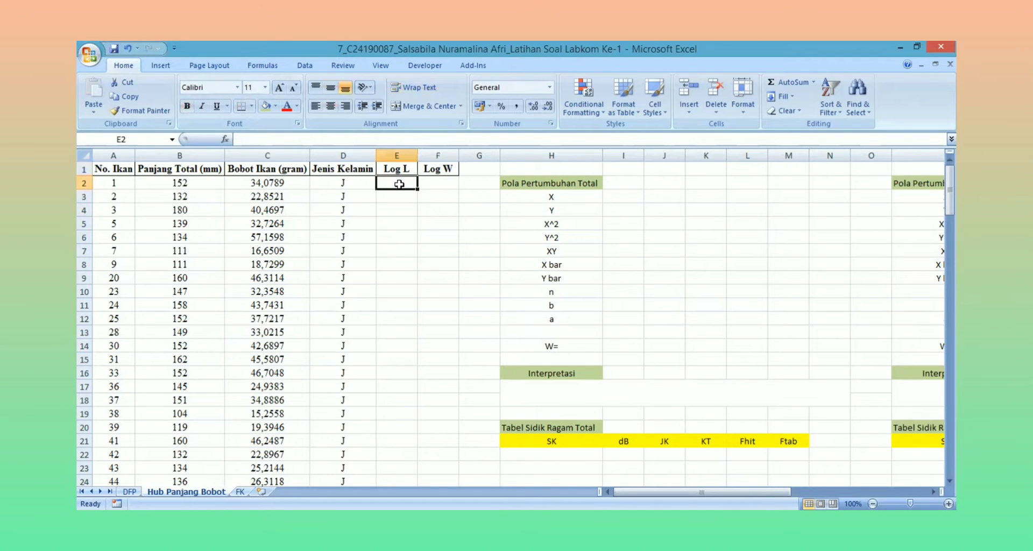
{"action": "type", "text": "=L"}
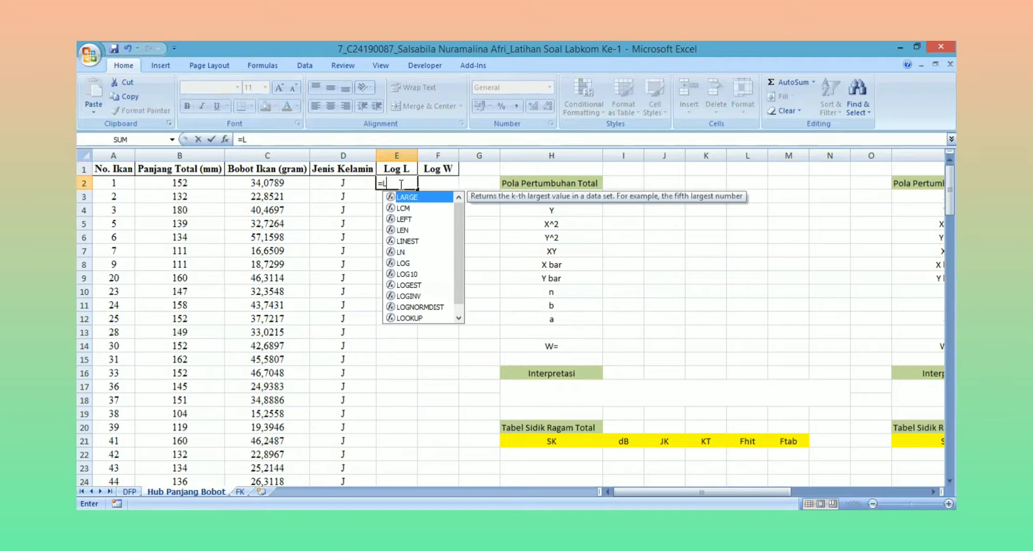
{"action": "type", "text": "OG("}
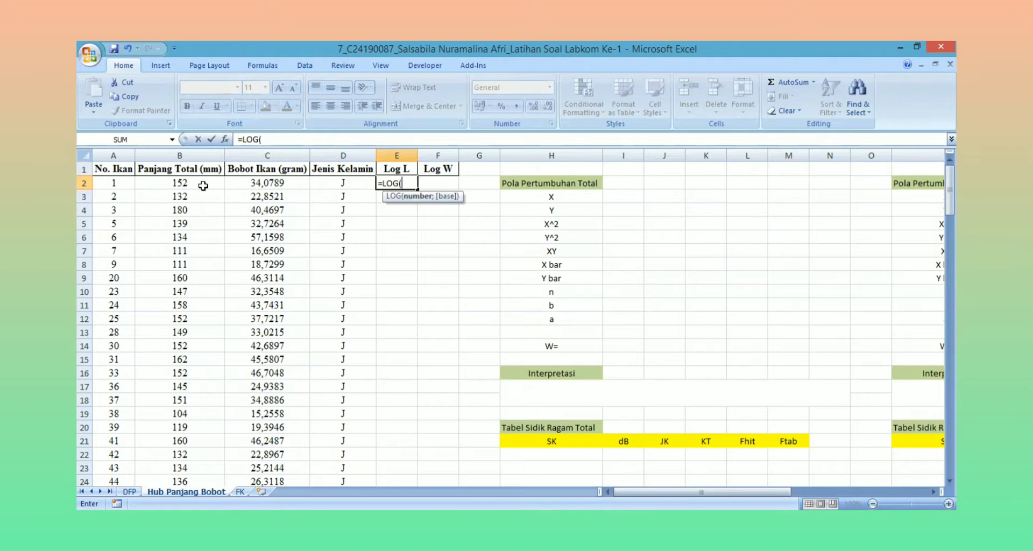
{"action": "left_click", "coordinate": [203, 186]}
{"action": "type", "text": ")"}
{"action": "key", "text": "Return"}
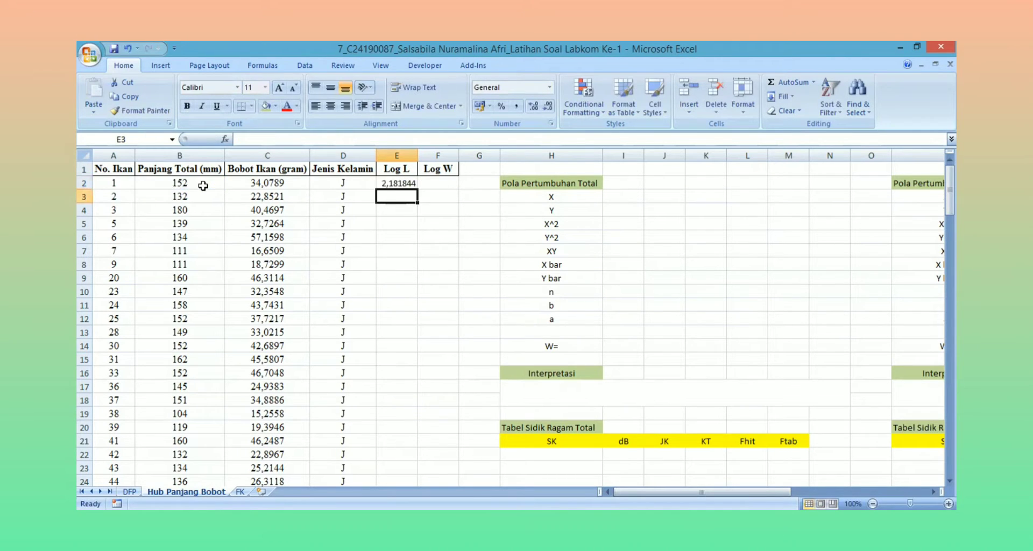
{"action": "left_click", "coordinate": [400, 183]}
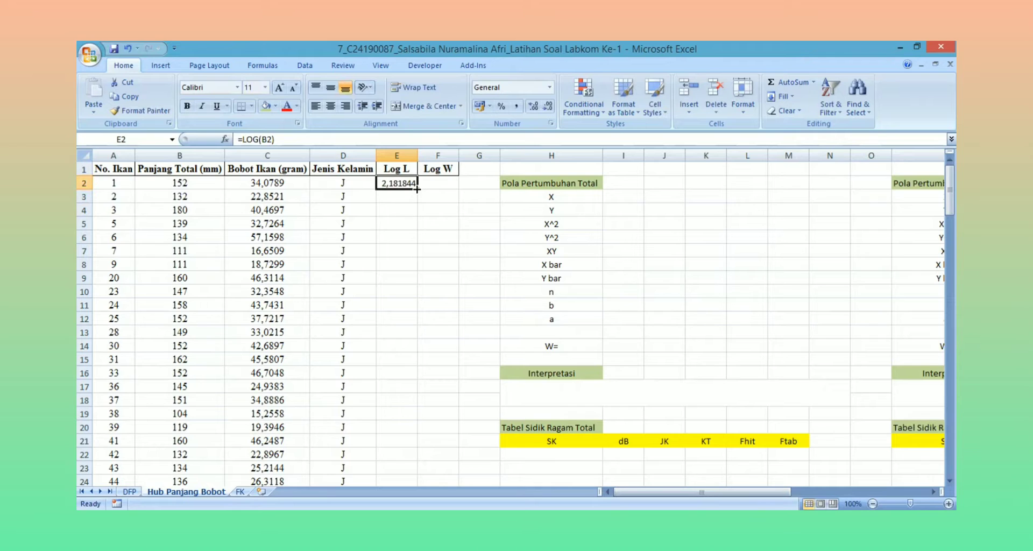
{"action": "double_click", "coordinate": [417, 189]}
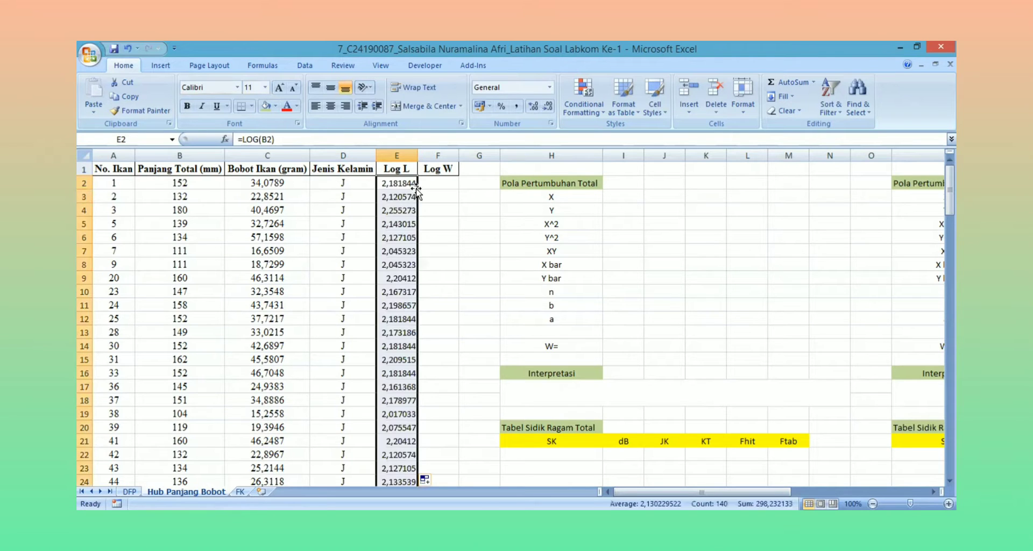
Format the Log L values to four decimal places
{"action": "left_click", "coordinate": [548, 106]}
{"action": "left_click", "coordinate": [548, 106]}
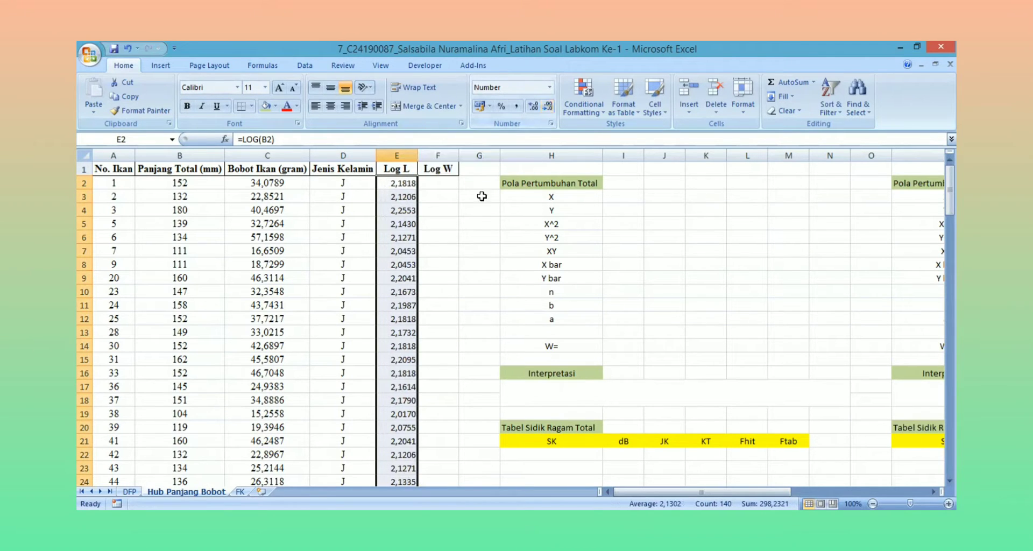
{"action": "left_click", "coordinate": [462, 220]}
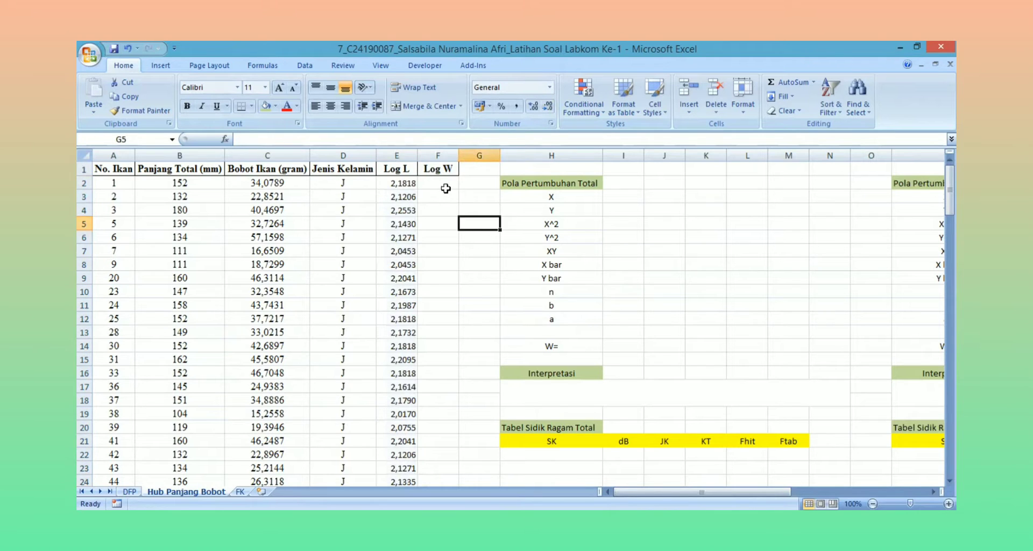
Calculate the log of each fish's weight with =LOG(C2) in F2 and fill it down the Log W column
{"action": "left_click", "coordinate": [439, 181]}
{"action": "type", "text": "=L"}
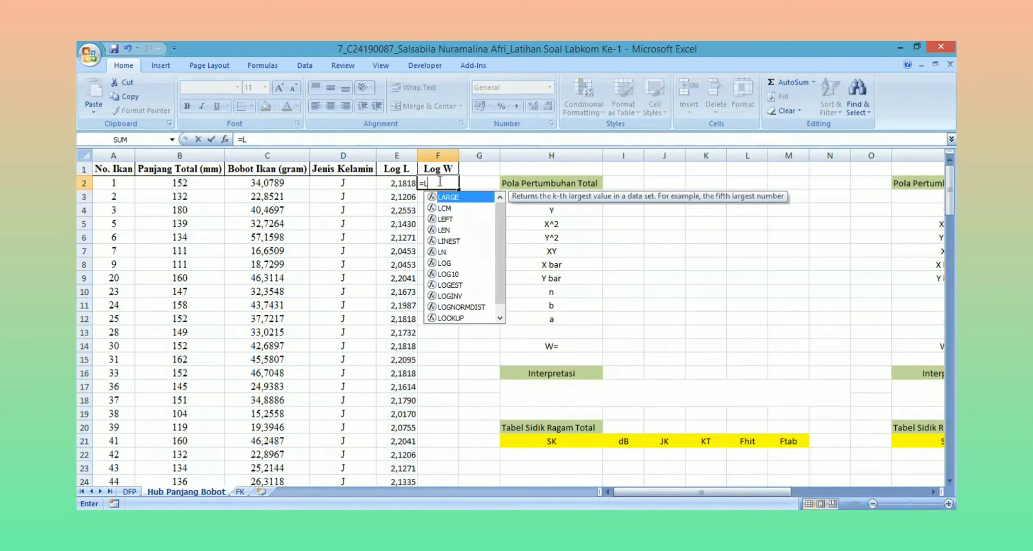
{"action": "type", "text": "OG("}
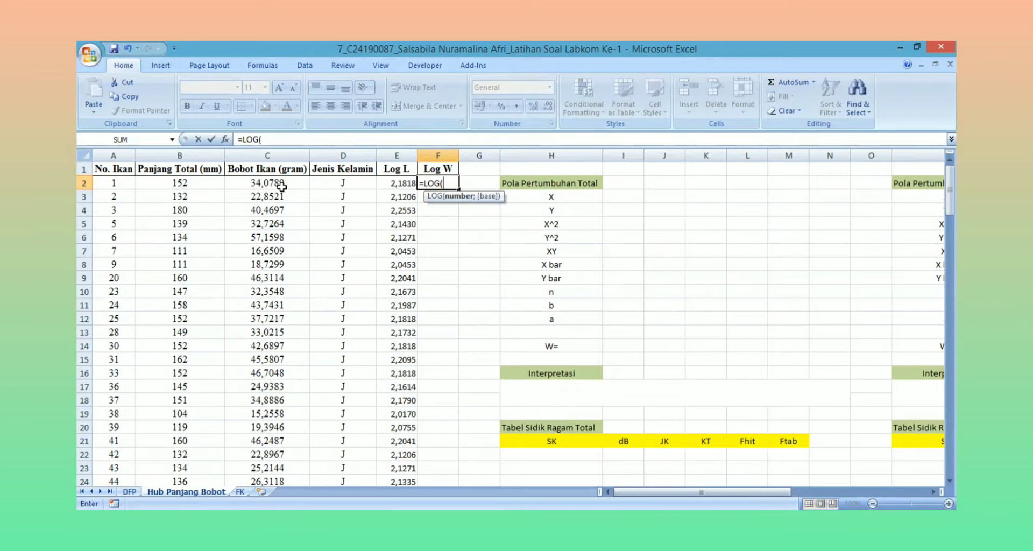
{"action": "left_click", "coordinate": [282, 186]}
{"action": "type", "text": ")"}
{"action": "key", "text": "Return"}
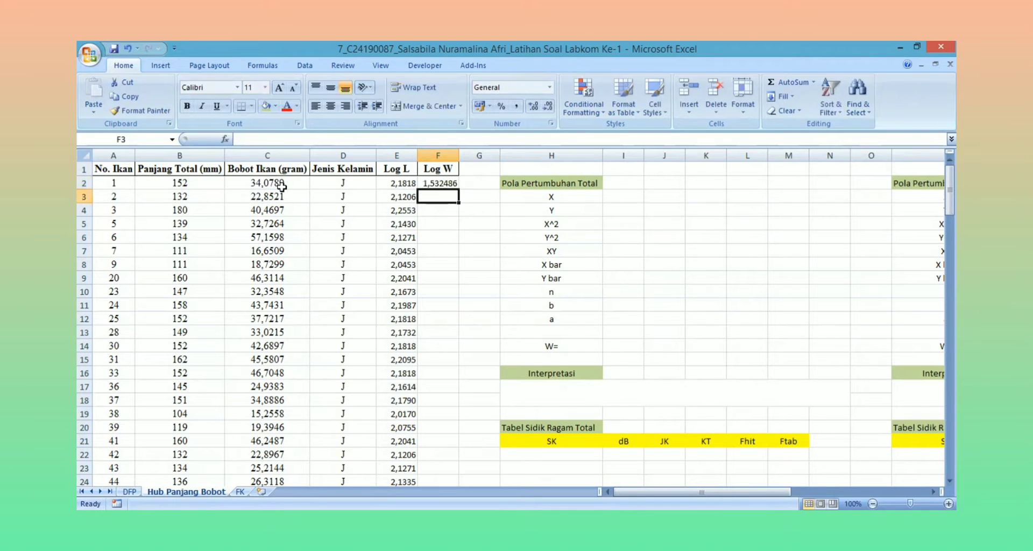
{"action": "left_click", "coordinate": [451, 184]}
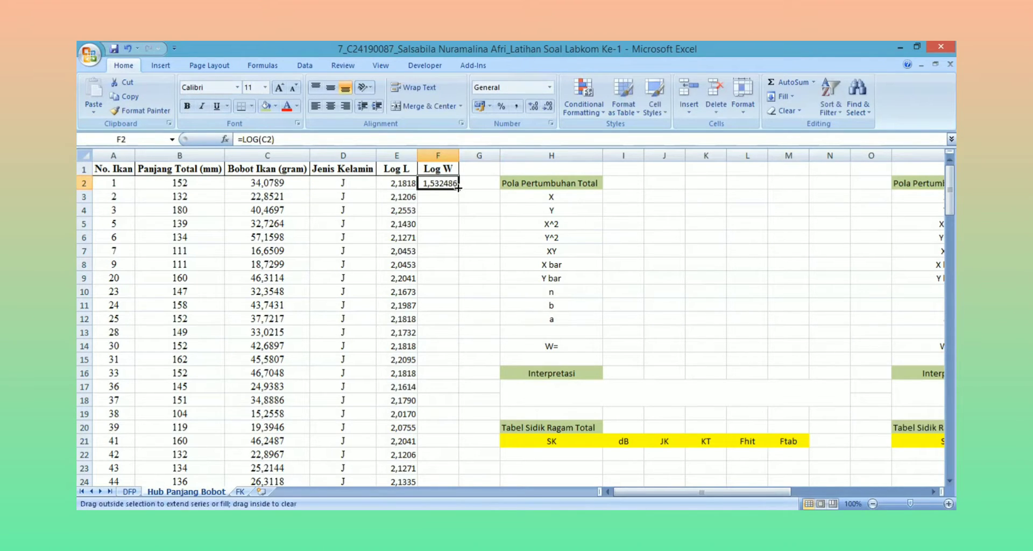
{"action": "double_click", "coordinate": [457, 187]}
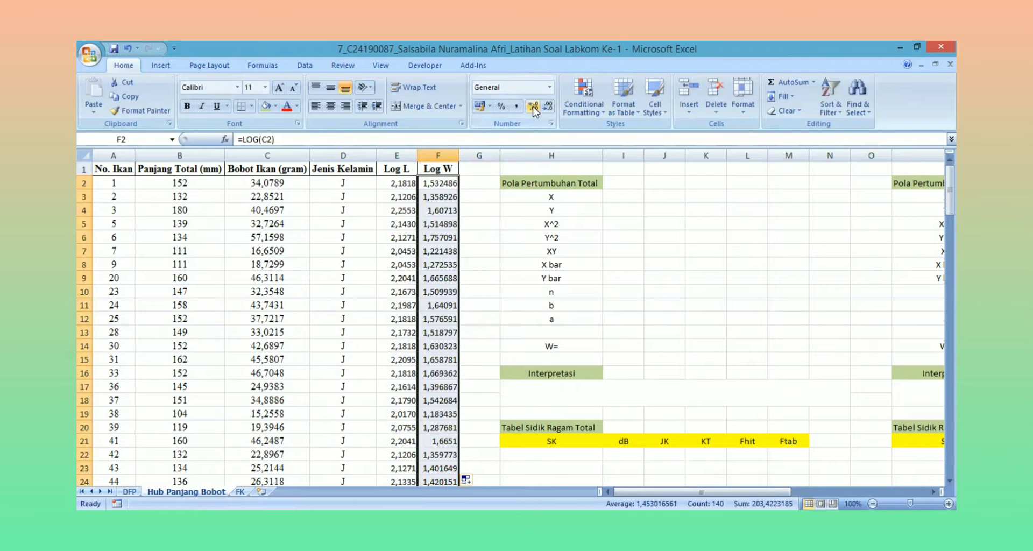
Format the Log W values to four decimal places
{"action": "left_click", "coordinate": [547, 105]}
{"action": "left_click", "coordinate": [548, 106]}
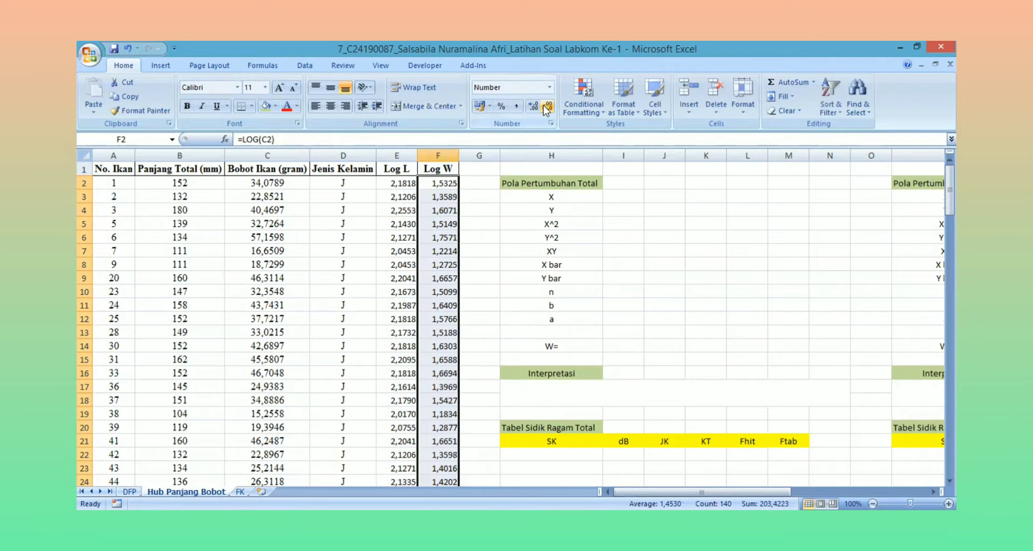
{"action": "left_click", "coordinate": [479, 202]}
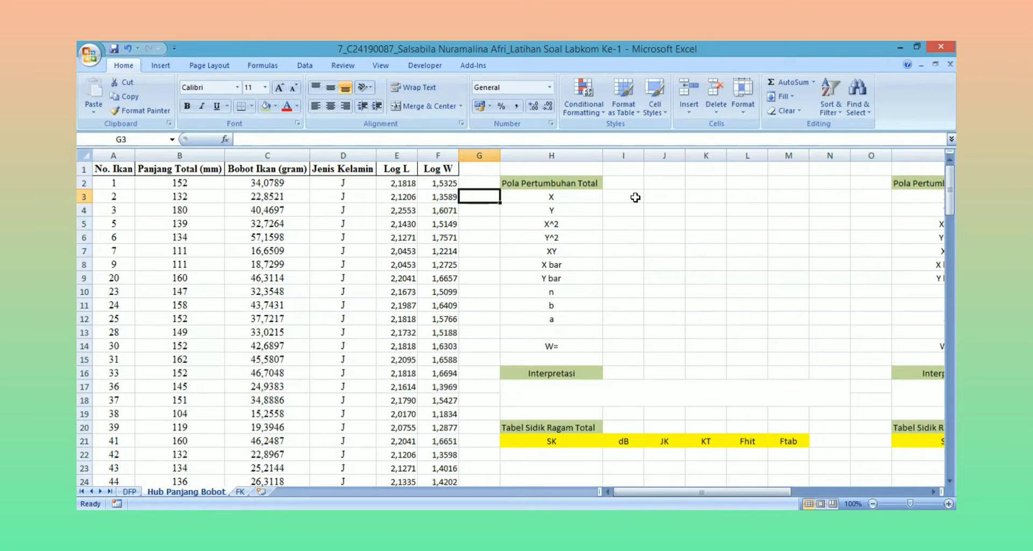
Calculate X for Pola Pertumbuhan Total in I3 as the SUM of all Log L values
{"action": "left_click", "coordinate": [633, 197]}
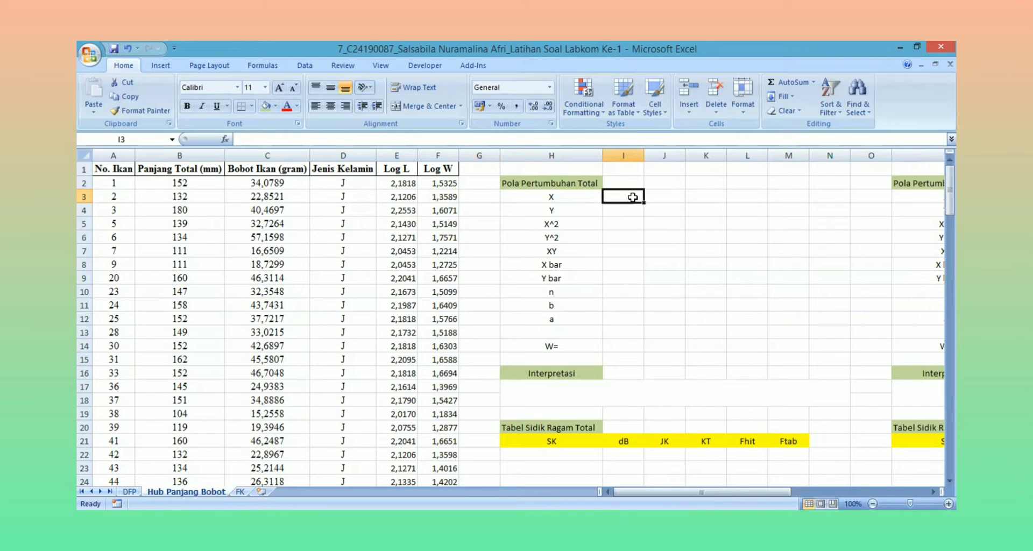
{"action": "type", "text": "="}
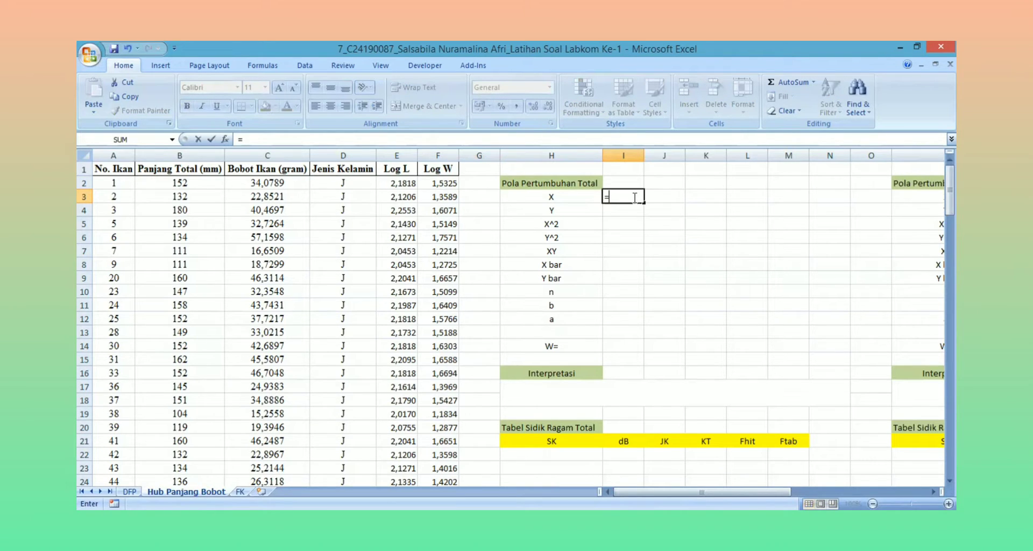
{"action": "type", "text": "S"}
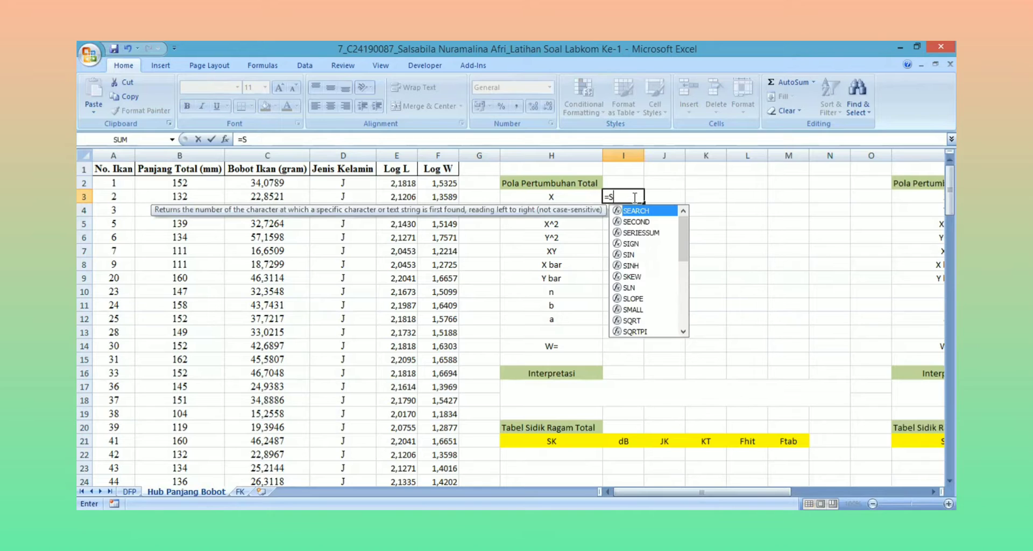
{"action": "type", "text": "UM"}
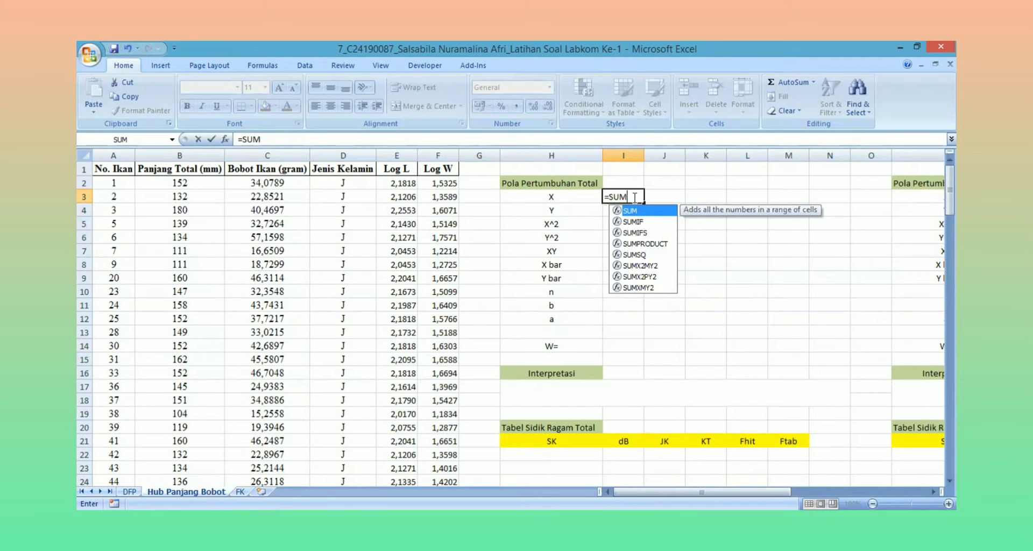
{"action": "type", "text": "("}
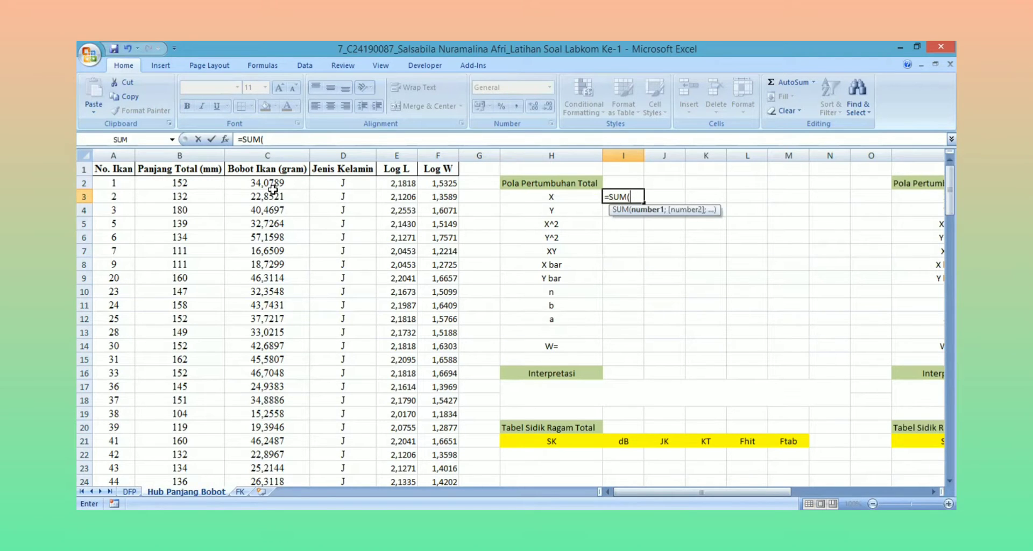
{"action": "left_click", "coordinate": [392, 183]}
{"action": "left_click_drag", "start_coordinate": [393, 183], "coordinate": [414, 467]}
{"action": "key", "text": "Return"}
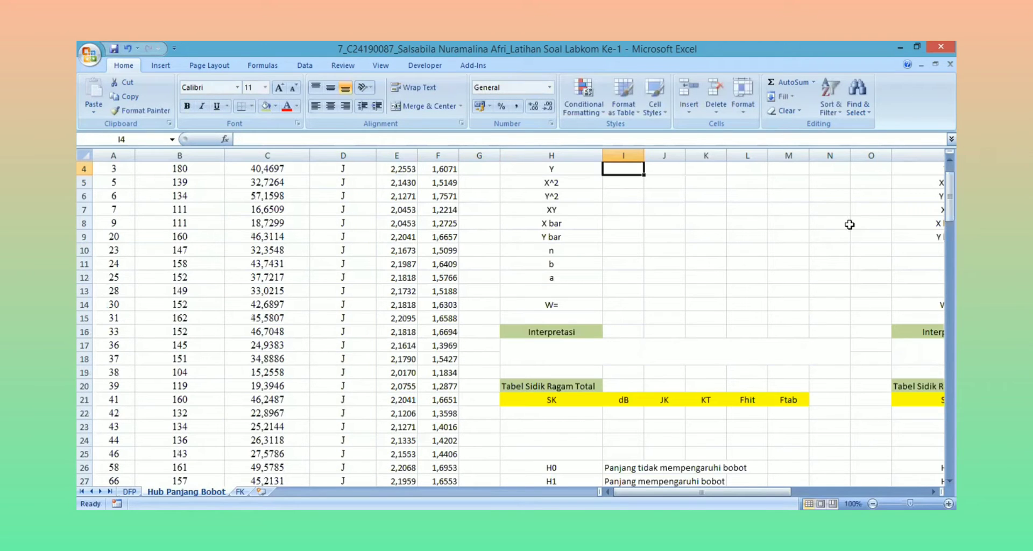
{"action": "scroll", "coordinate": [949, 188], "scroll_direction": "up", "scroll_amount": 1}
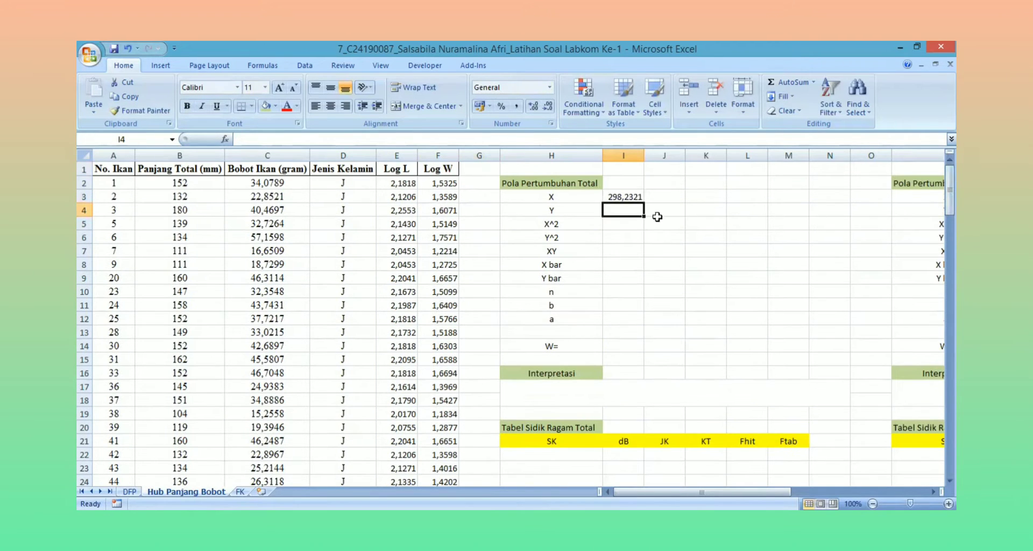
Calculate Y for Pola Pertumbuhan Total in I4 as the SUM of all Log W values
{"action": "type", "text": "="}
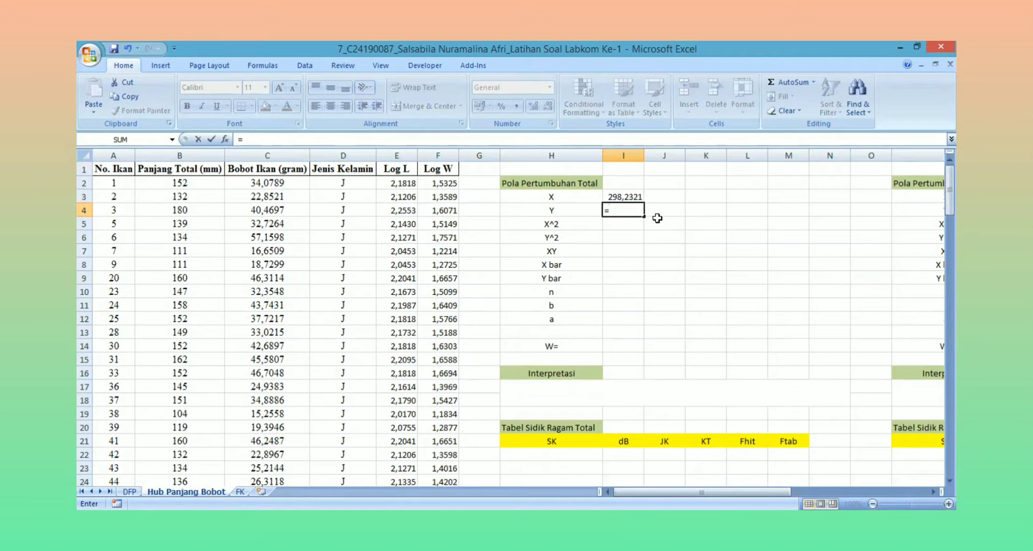
{"action": "type", "text": "SUM("}
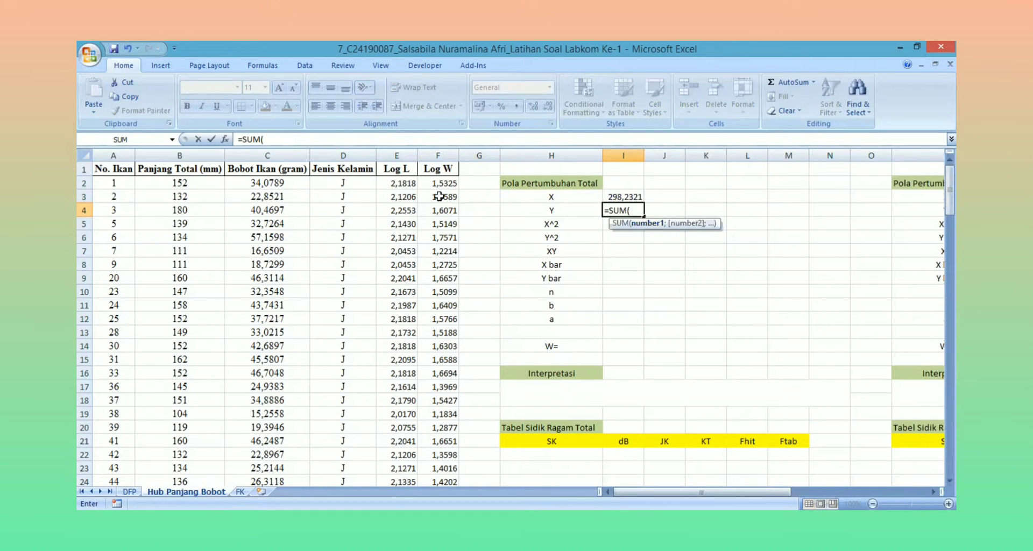
{"action": "left_click_drag", "start_coordinate": [433, 183], "coordinate": [435, 208]}
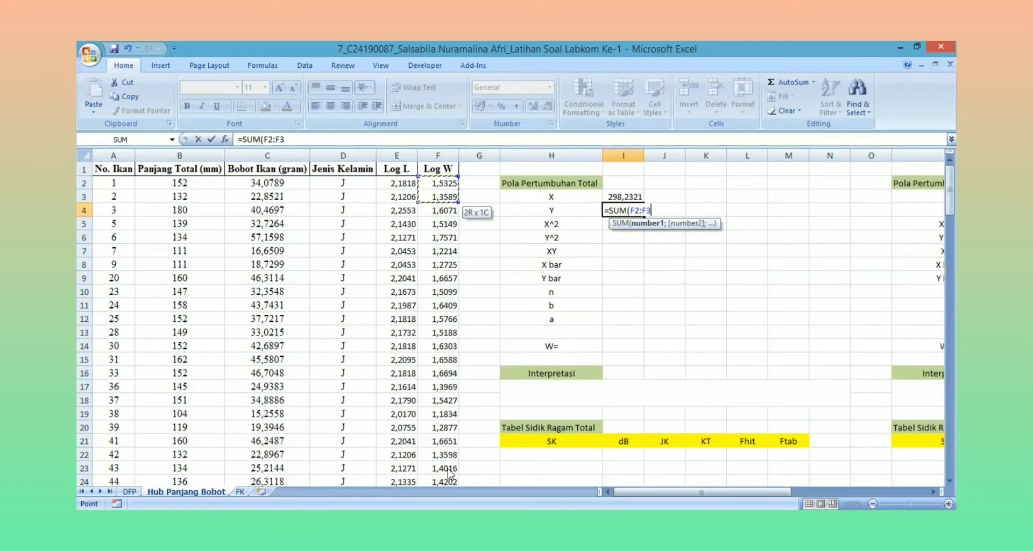
{"action": "key", "text": "ctrl+shift+Down"}
{"action": "key", "text": "Return"}
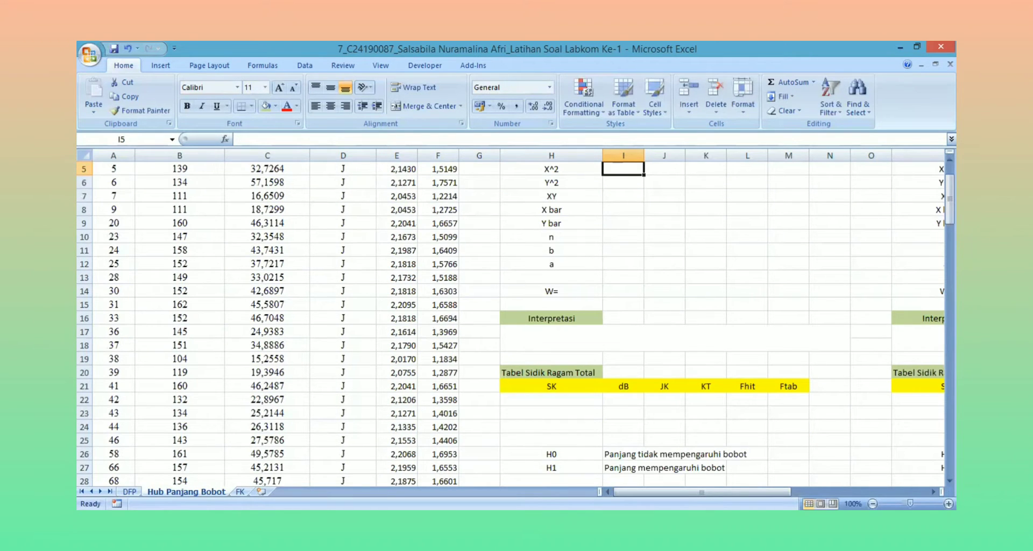
{"action": "scroll", "coordinate": [734, 237], "scroll_direction": "up", "scroll_amount": 2}
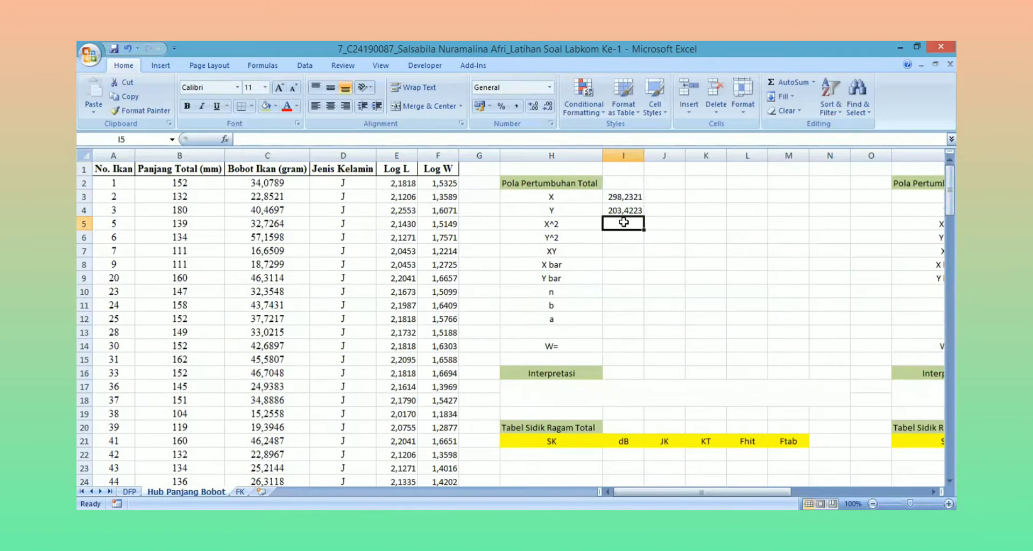
Calculate X^2 in I5 as the sum of squares of the Log L values with =SUMSQ(E2:E141)
{"action": "type", "text": "="}
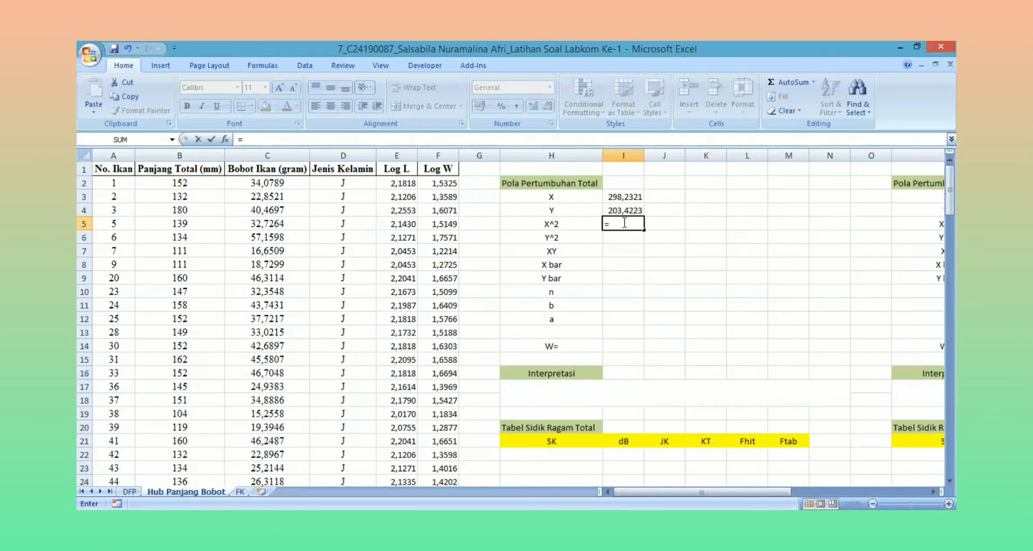
{"action": "type", "text": "SUM"}
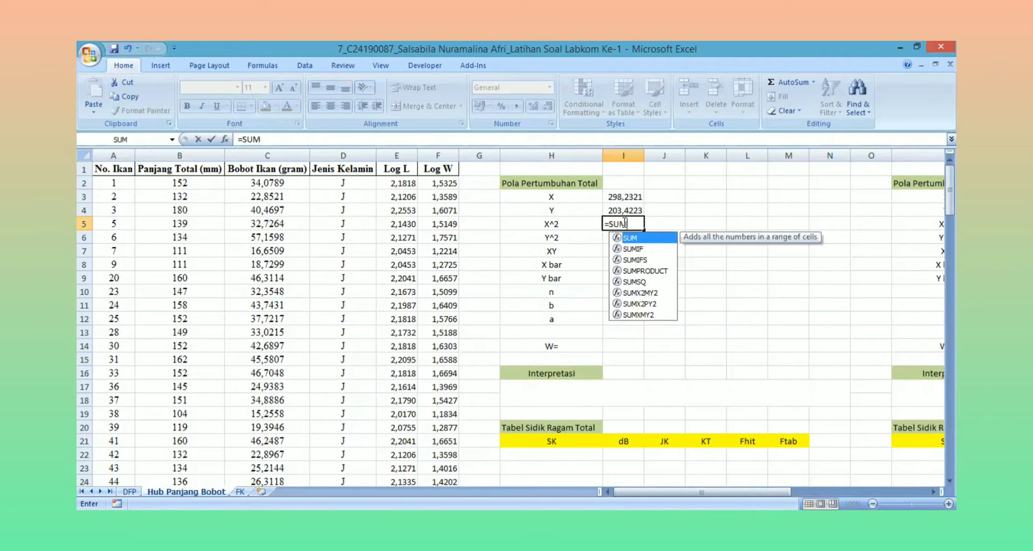
{"action": "type", "text": "SQ"}
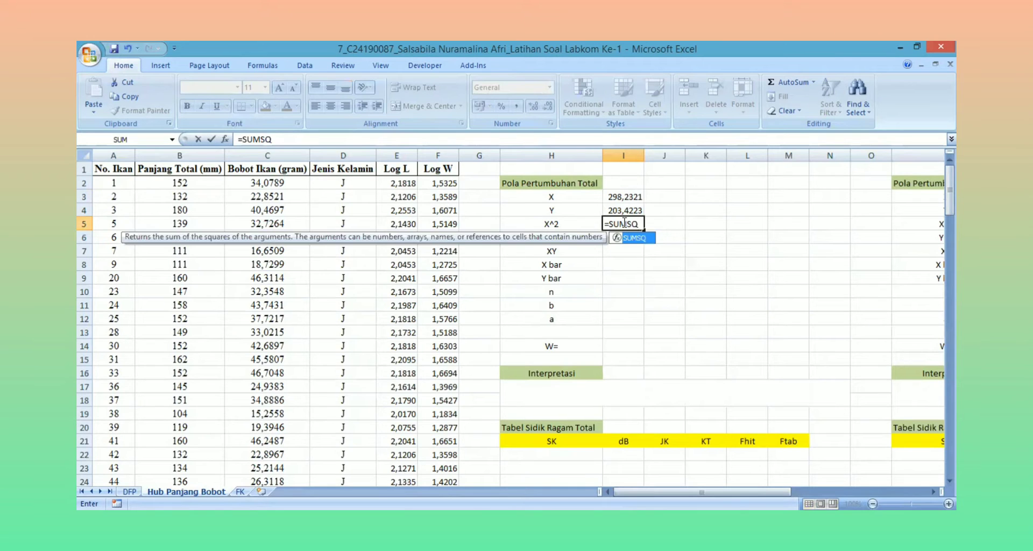
{"action": "type", "text": "("}
{"action": "left_click_drag", "start_coordinate": [396, 184], "coordinate": [400, 224]}
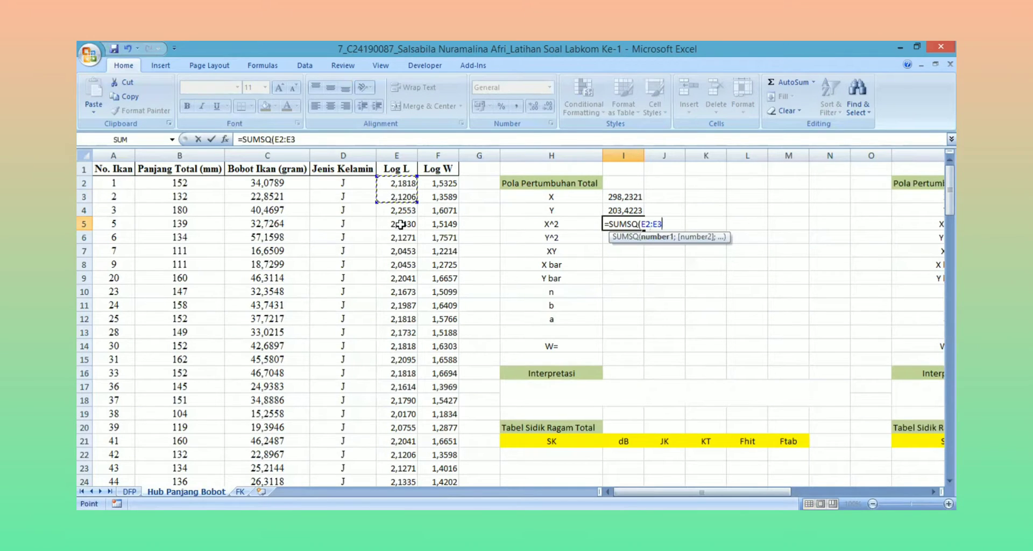
{"action": "left_click_drag", "start_coordinate": [396, 183], "coordinate": [404, 464]}
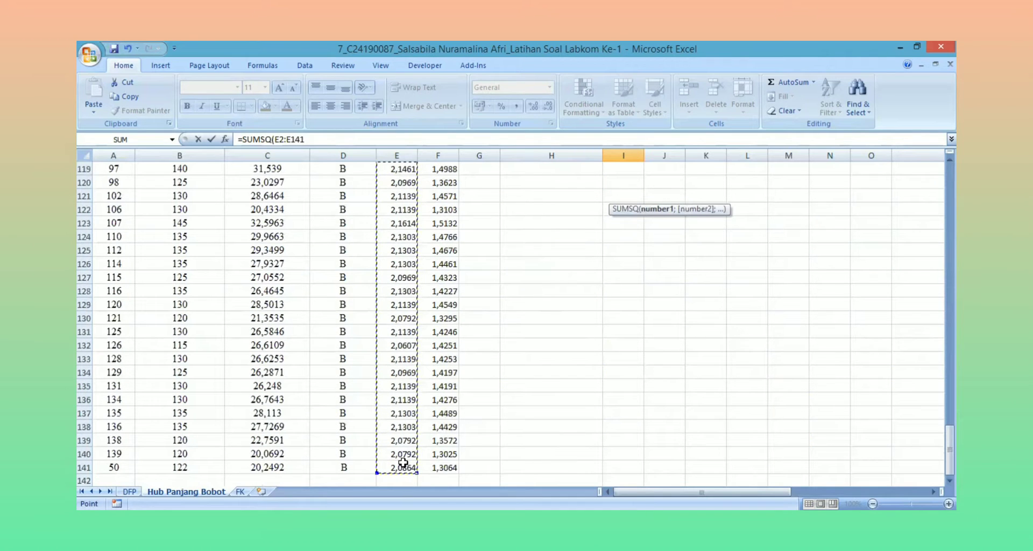
{"action": "type", "text": ")"}
{"action": "key", "text": "Return"}
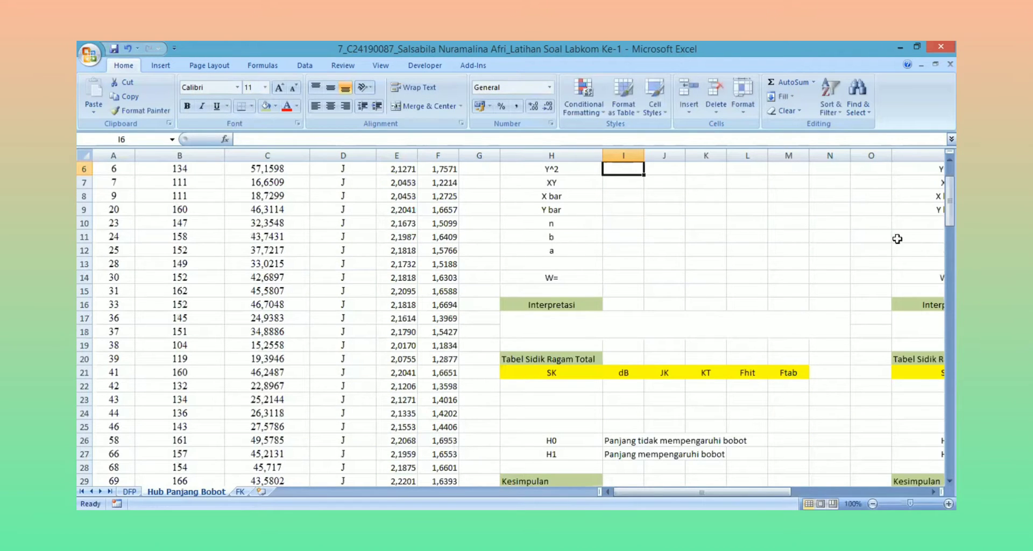
{"action": "left_click_drag", "start_coordinate": [949, 205], "coordinate": [949, 188]}
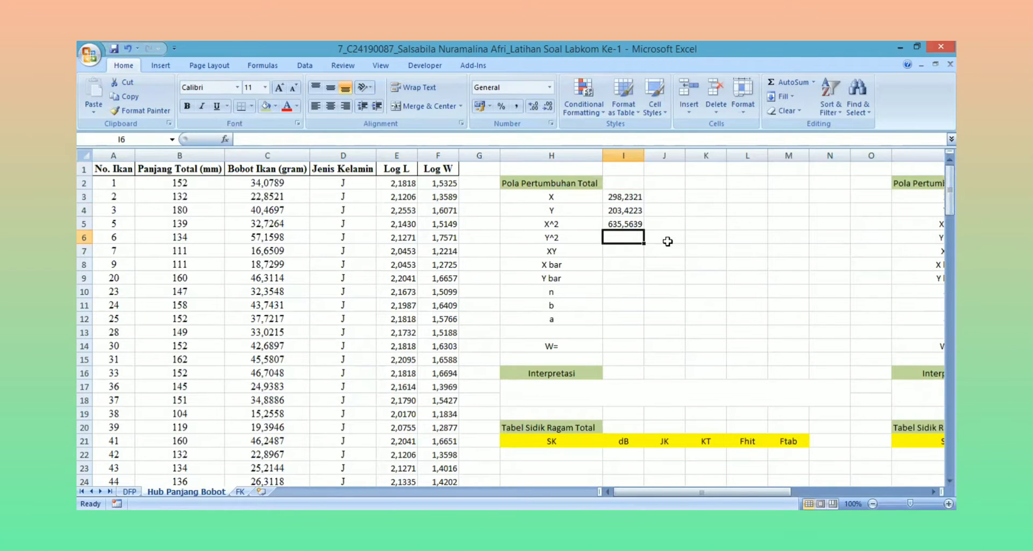
Calculate Y^2 in I6 with SUMSQ over all Log W values
{"action": "type", "text": "=S"}
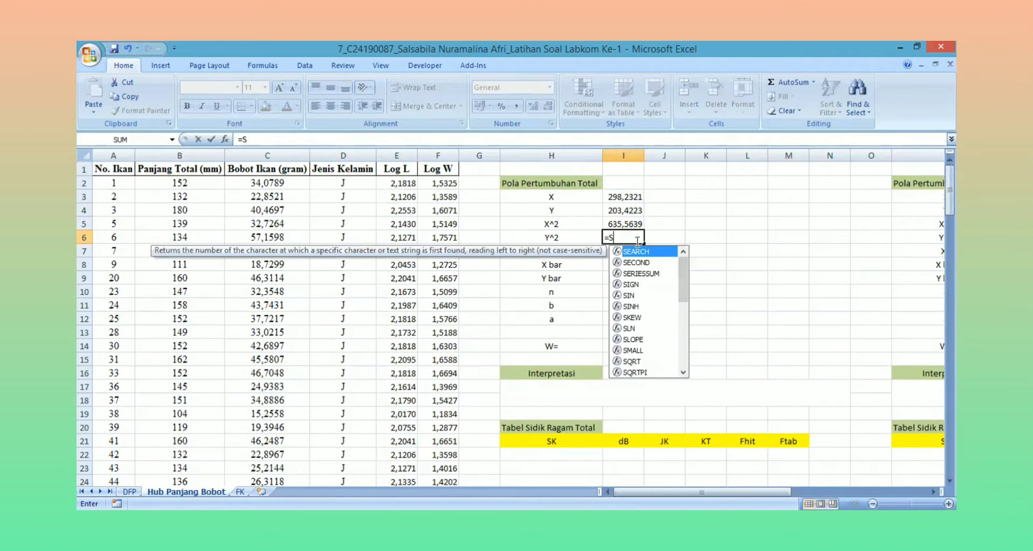
{"action": "type", "text": "UMSQ("}
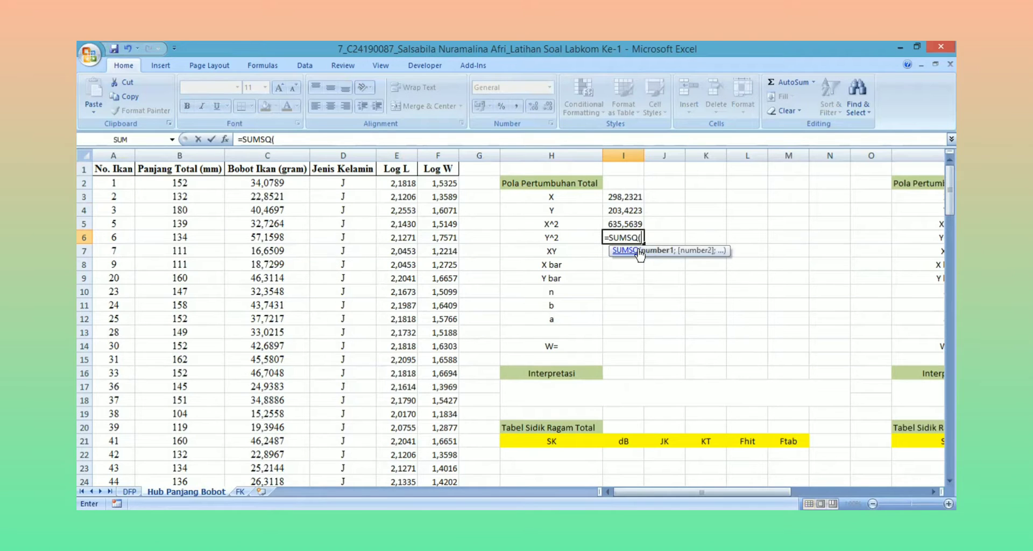
{"action": "left_click_drag", "start_coordinate": [445, 183], "coordinate": [446, 467]}
{"action": "key", "text": "Return"}
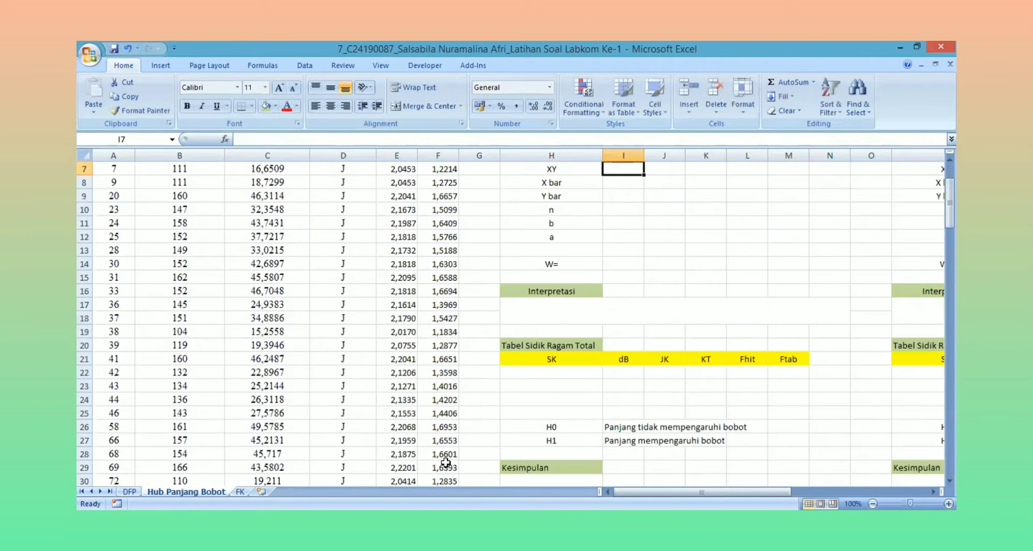
{"action": "left_click_drag", "start_coordinate": [950, 203], "coordinate": [950, 187]}
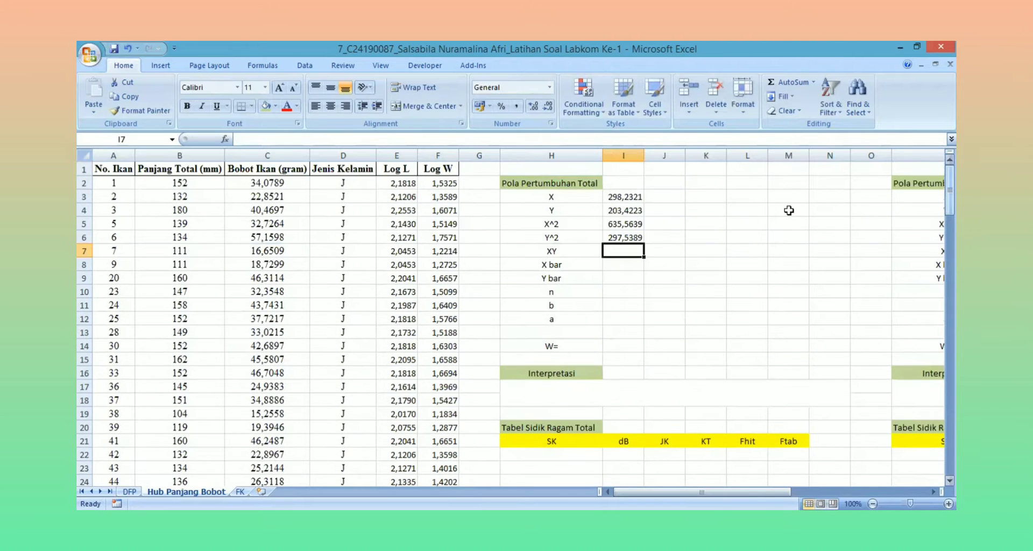
Calculate XY for Pola Pertumbuhan Total in I7 with SUMPRODUCT over all Log L and Log W values
{"action": "type", "text": "=SUM"}
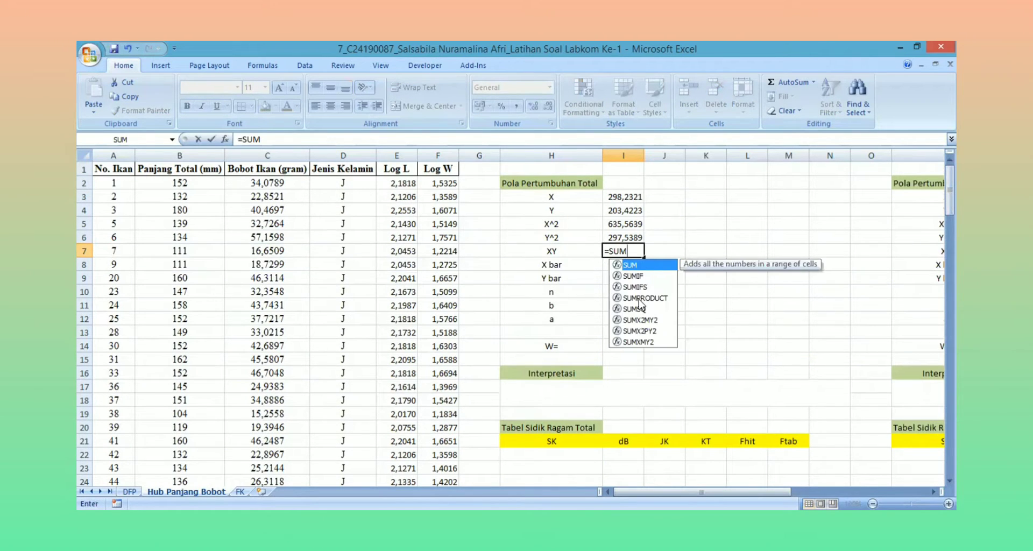
{"action": "left_click", "coordinate": [639, 299]}
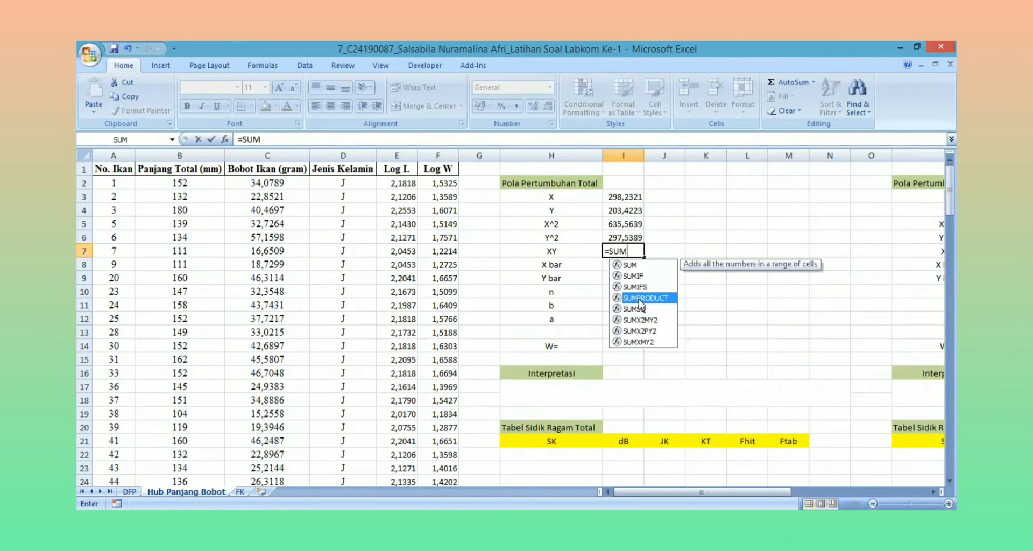
{"action": "key", "text": "Tab"}
{"action": "left_click", "coordinate": [398, 182]}
{"action": "left_click_drag", "start_coordinate": [401, 192], "coordinate": [409, 474]}
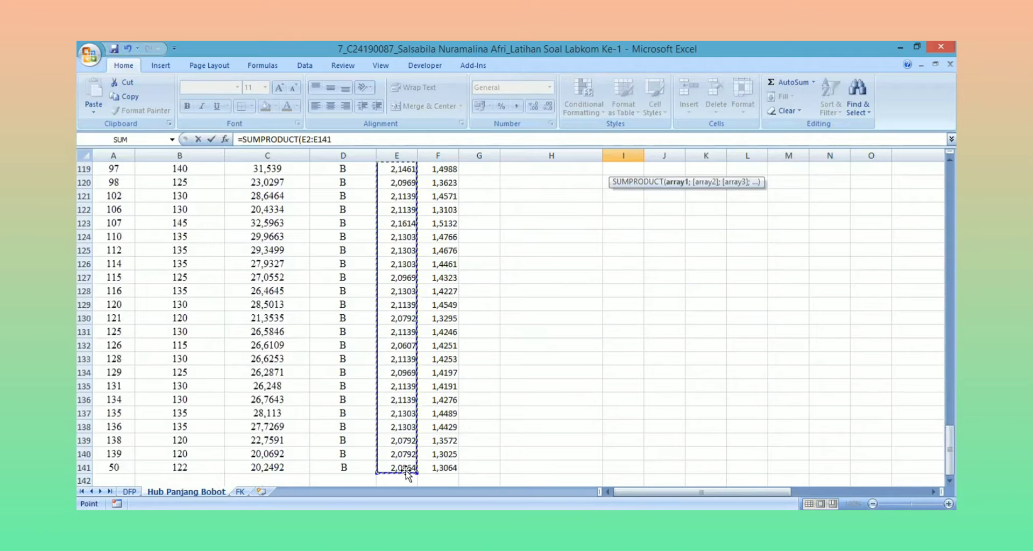
{"action": "type", "text": ";"}
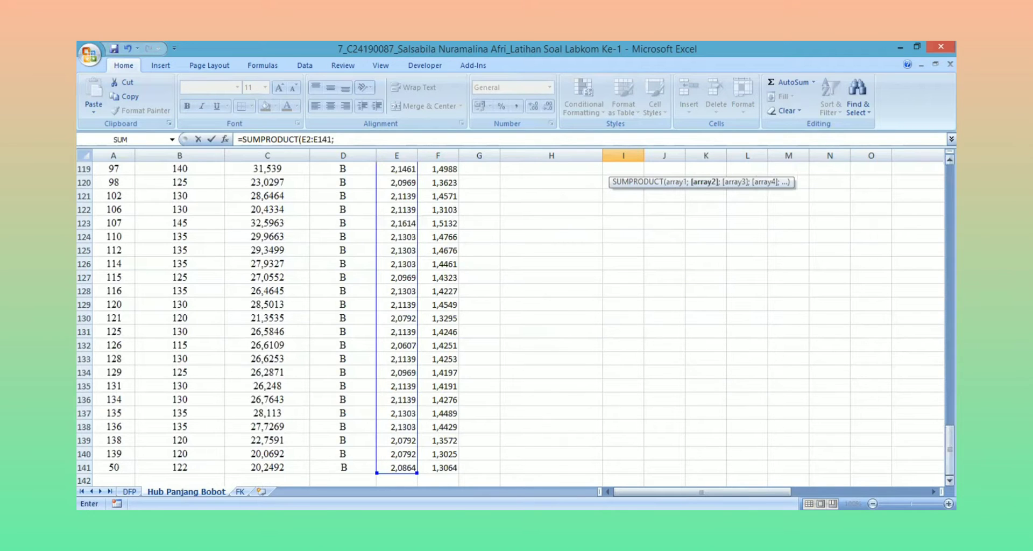
{"action": "left_click_drag", "start_coordinate": [949, 452], "coordinate": [950, 178]}
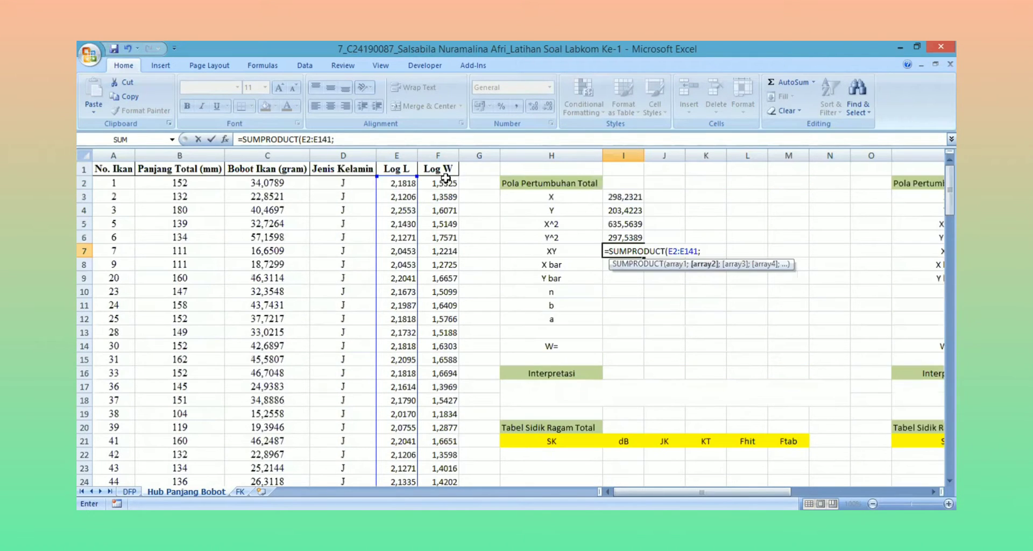
{"action": "left_click_drag", "start_coordinate": [438, 183], "coordinate": [442, 468]}
{"action": "type", "text": ")"}
{"action": "key", "text": "Return"}
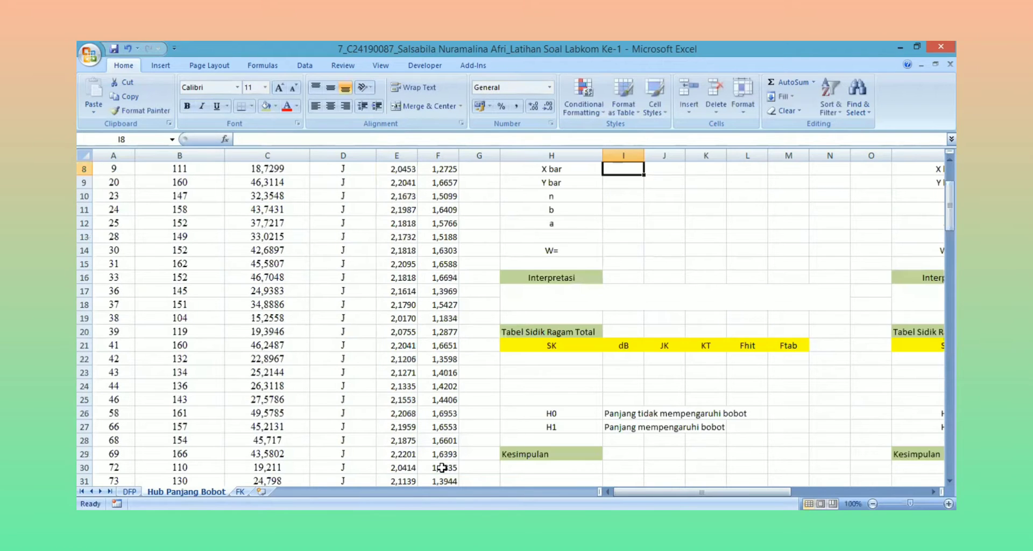
Calculate X bar in I8 as the average of all Log L values with =AVERAGE(E2:E141)
{"action": "left_click_drag", "start_coordinate": [950, 215], "coordinate": [950, 188]}
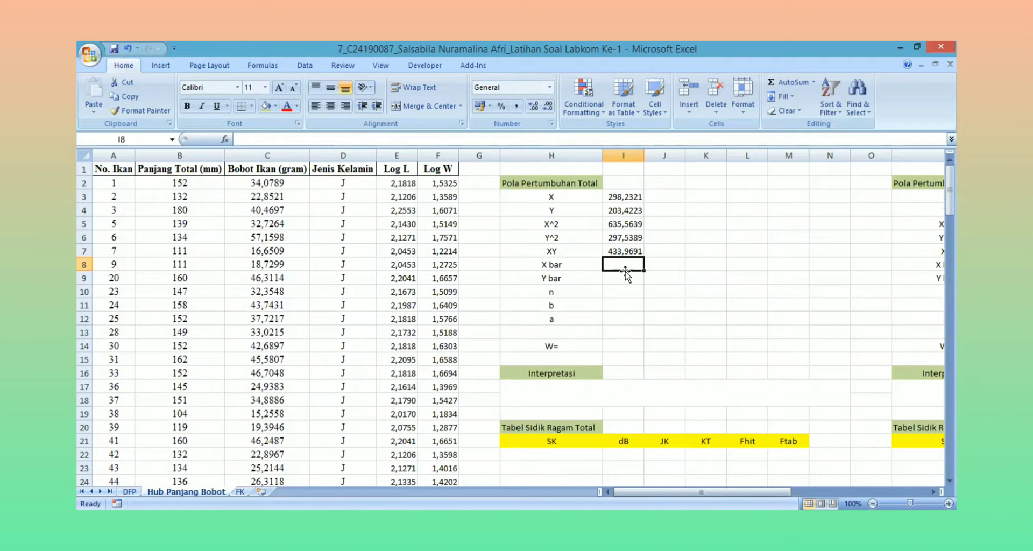
{"action": "type", "text": "="}
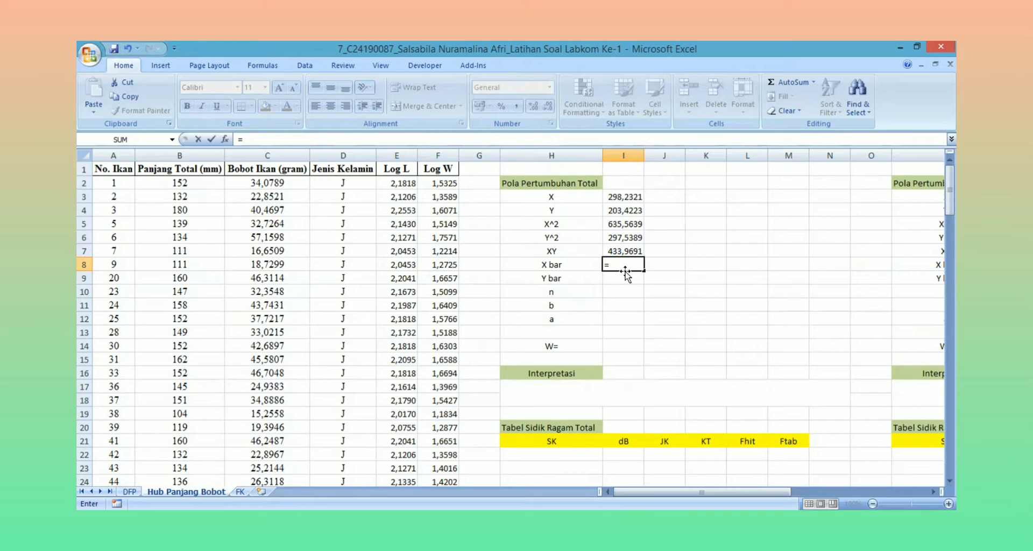
{"action": "type", "text": "AVE"}
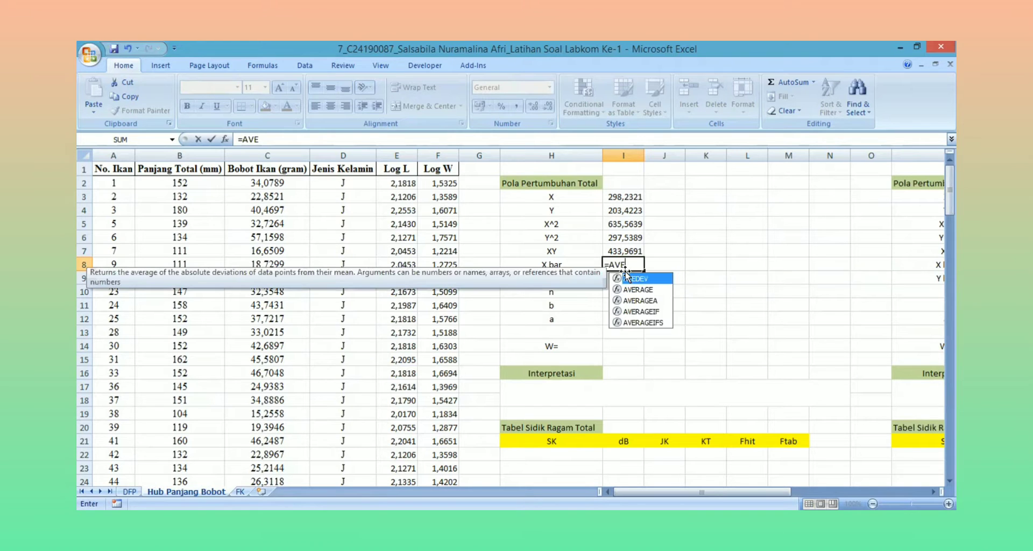
{"action": "double_click", "coordinate": [647, 293]}
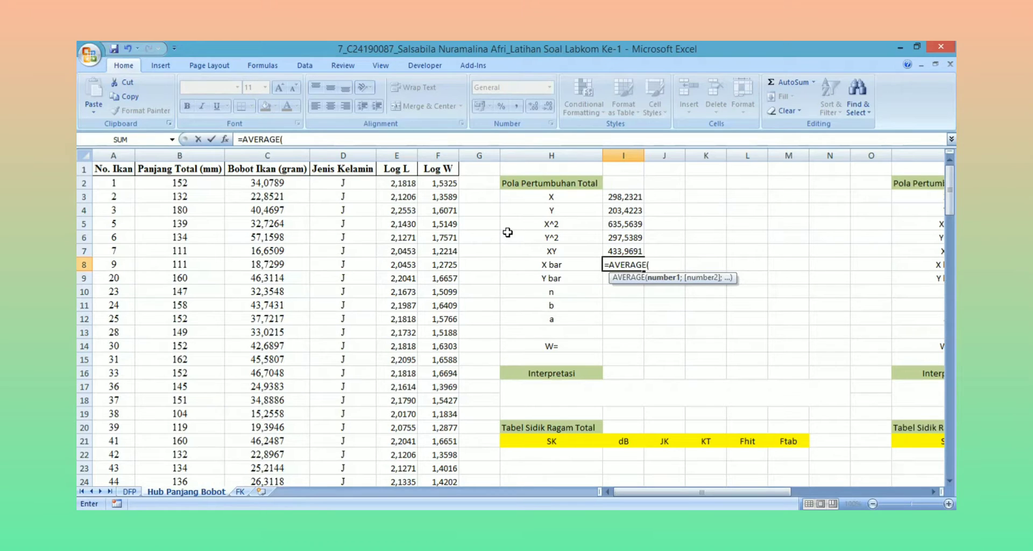
{"action": "left_click_drag", "start_coordinate": [408, 181], "coordinate": [404, 467]}
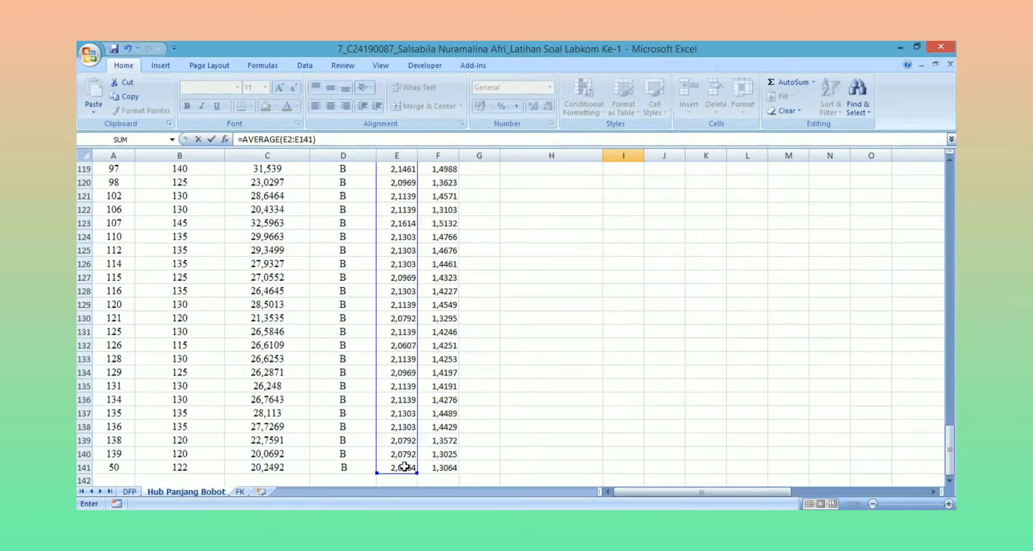
{"action": "key", "text": "Escape"}
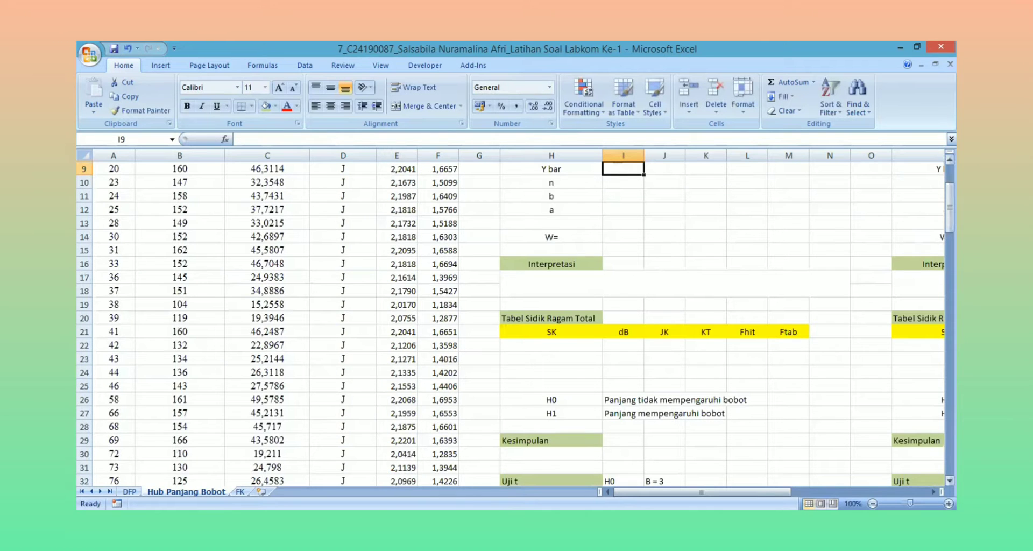
Calculate Y bar in I9 as the AVERAGE of all Log W values
{"action": "left_click_drag", "start_coordinate": [949, 209], "coordinate": [949, 193]}
{"action": "type", "text": "="}
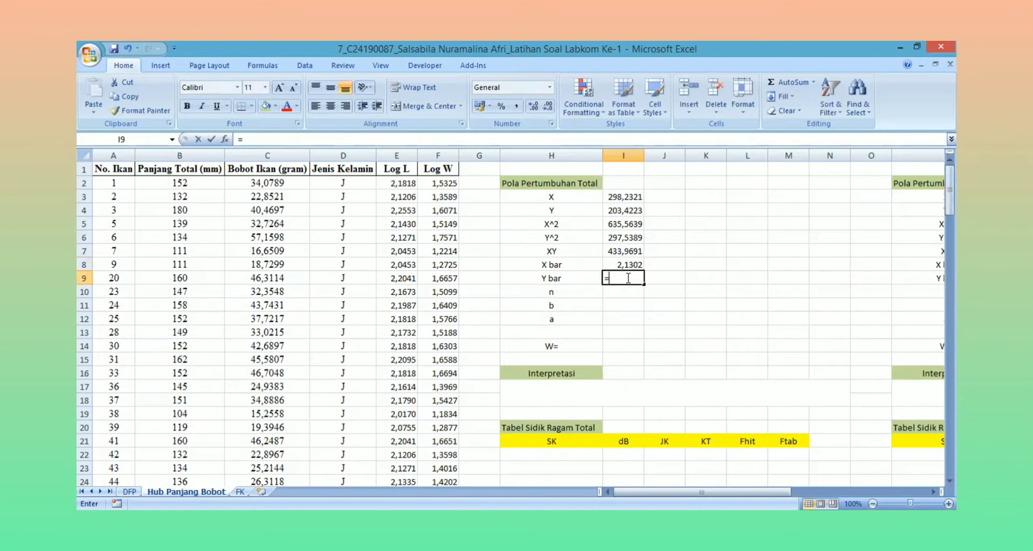
{"action": "type", "text": "AV"}
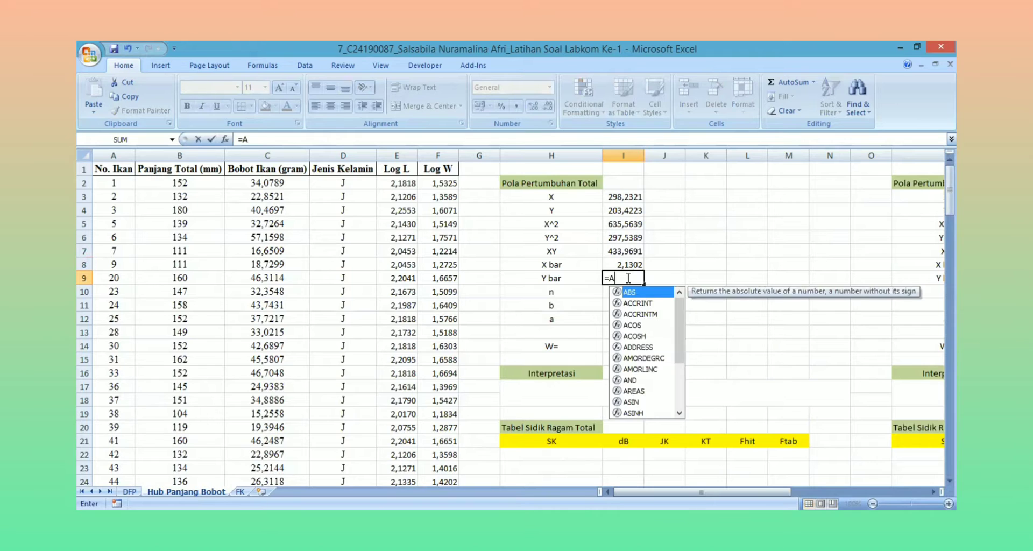
{"action": "key", "text": "Down"}
{"action": "key", "text": "Tab"}
{"action": "left_click_drag", "start_coordinate": [450, 183], "coordinate": [450, 468]}
{"action": "key", "text": "Return"}
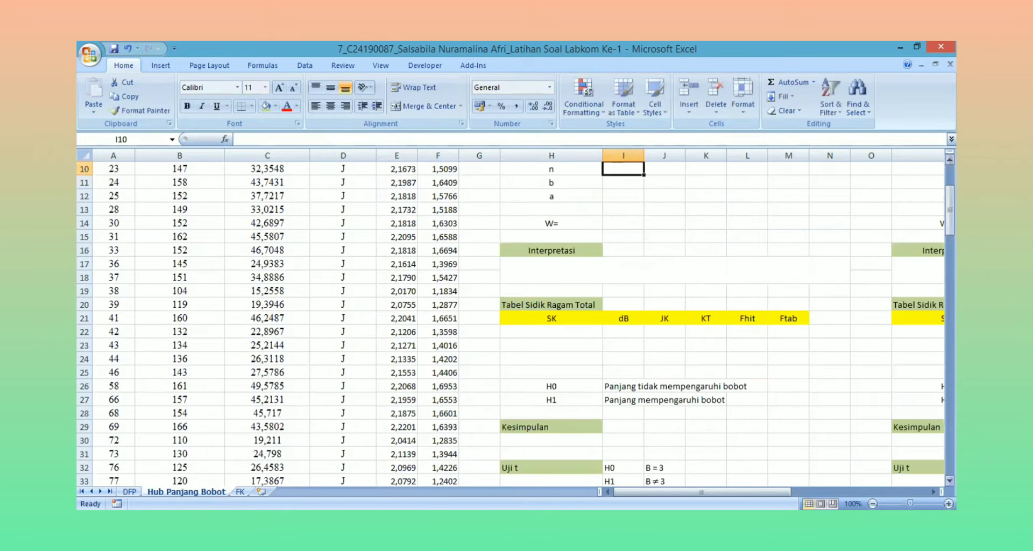
Calculate n in I10 as the COUNT of all fish numbers in the No. Ikan column
{"action": "scroll", "coordinate": [694, 247], "scroll_direction": "up", "scroll_amount": 3}
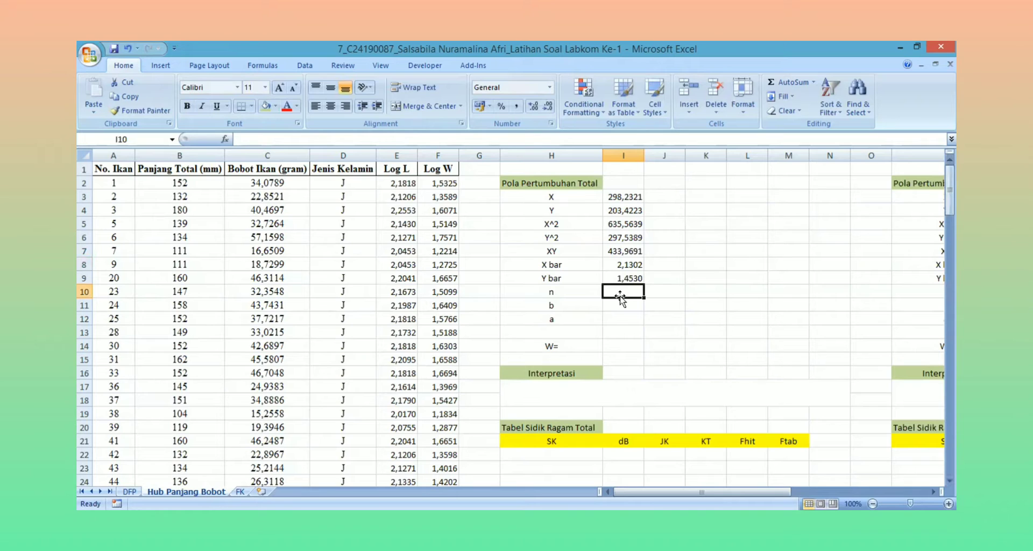
{"action": "type", "text": "=C"}
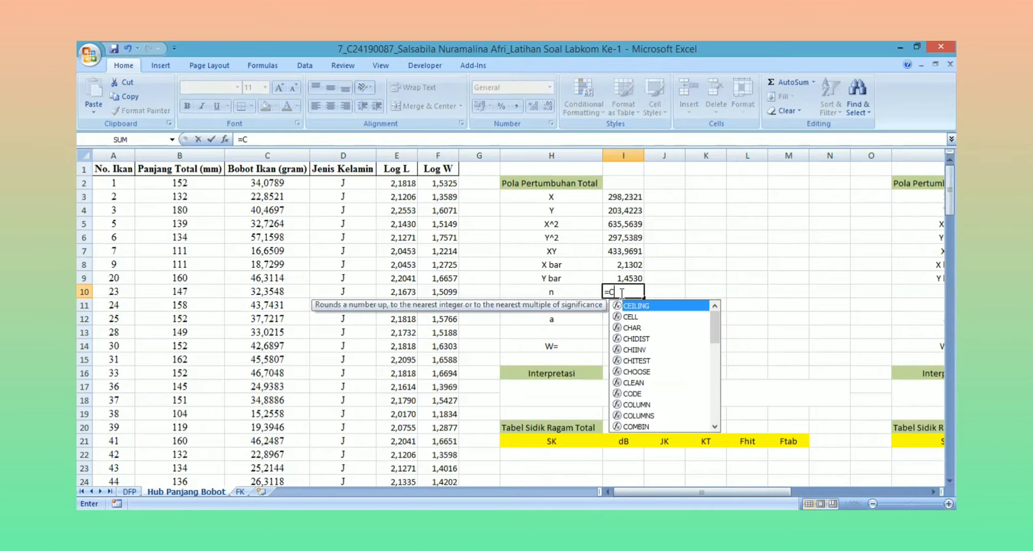
{"action": "type", "text": "OUNT"}
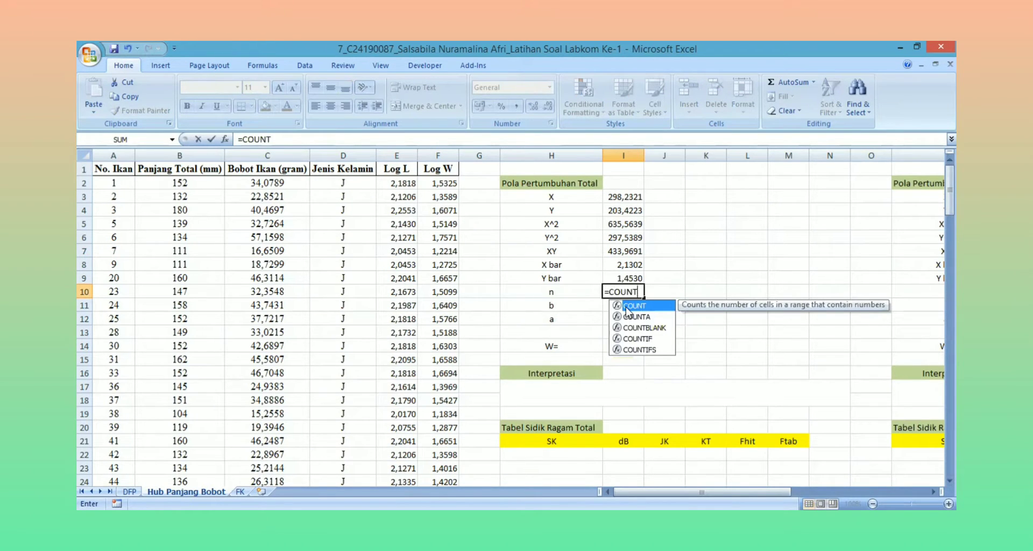
{"action": "type", "text": "("}
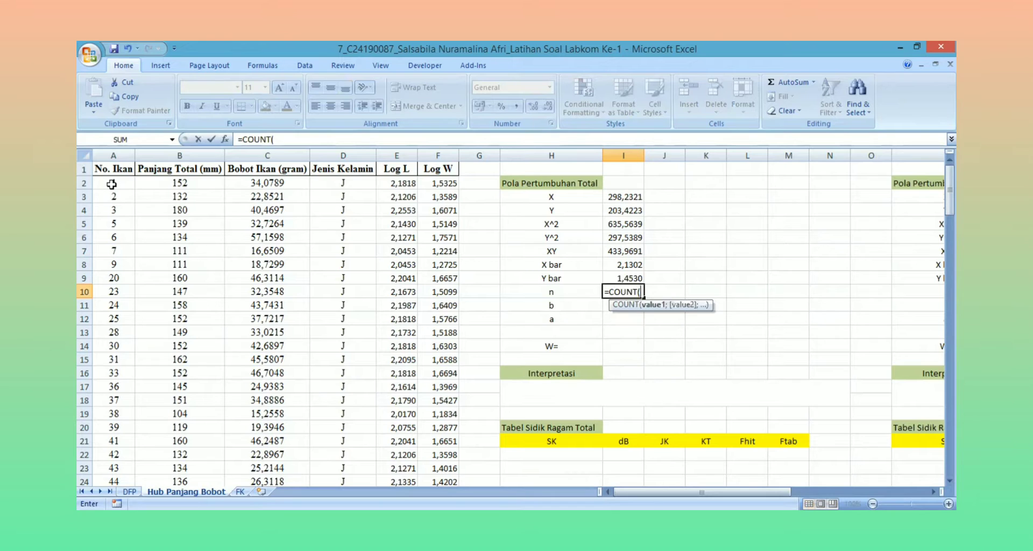
{"action": "left_click_drag", "start_coordinate": [111, 184], "coordinate": [120, 463]}
{"action": "key", "text": "Return"}
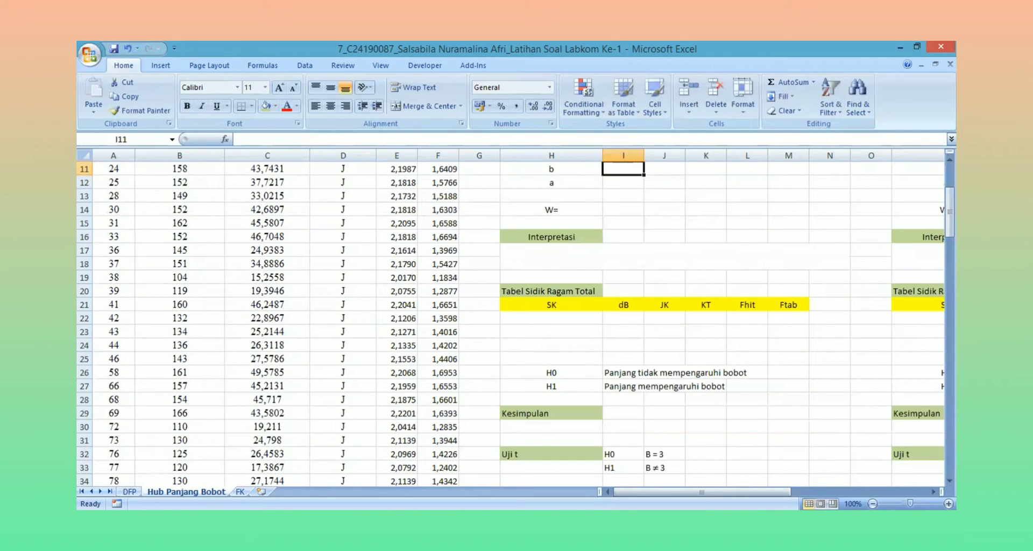
Begin the formula for b in I11 with the numerator (I7-((1/I10)*I3*I4)) followed by a division sign
{"action": "scroll", "coordinate": [640, 302], "scroll_direction": "up", "scroll_amount": 3}
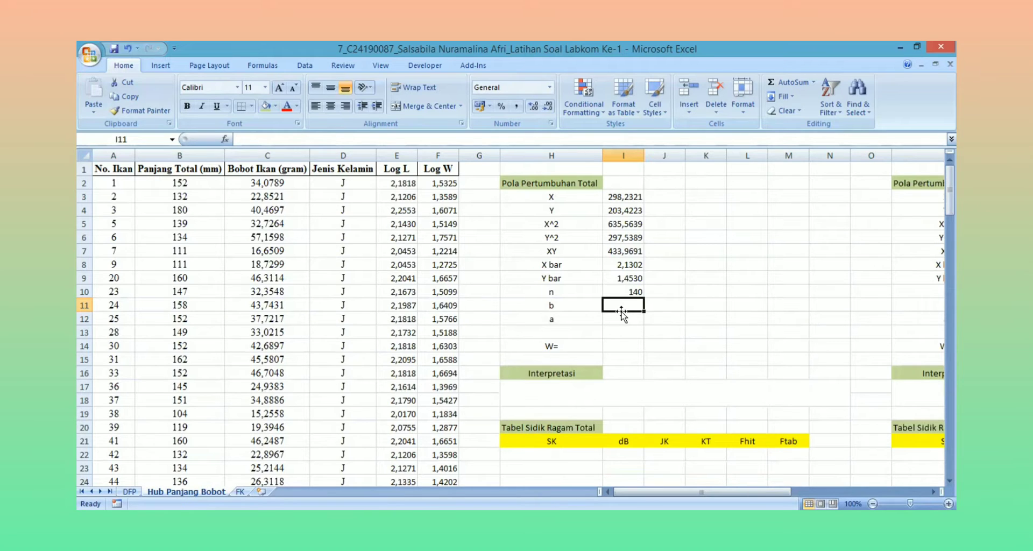
{"action": "type", "text": "="}
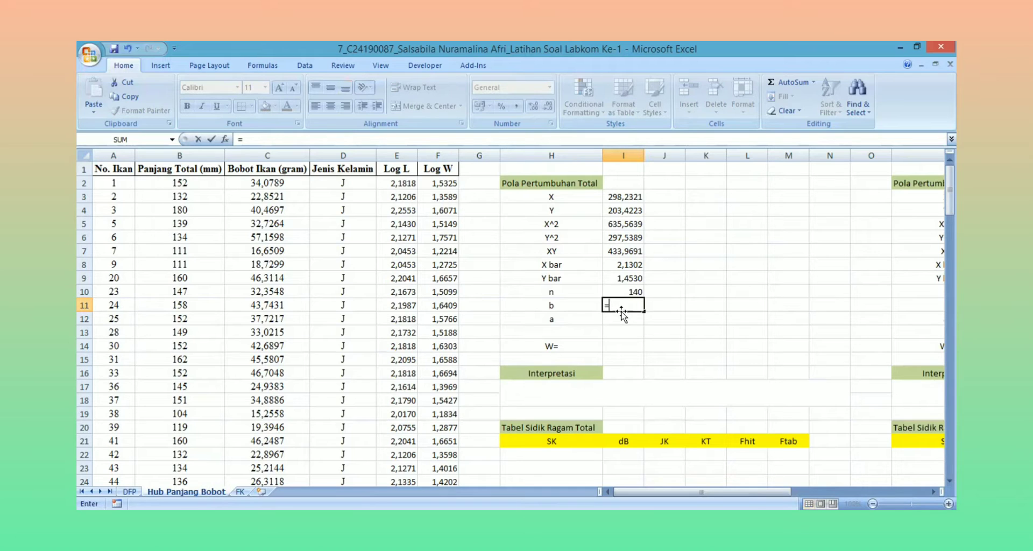
{"action": "type", "text": "("}
{"action": "left_click", "coordinate": [633, 250]}
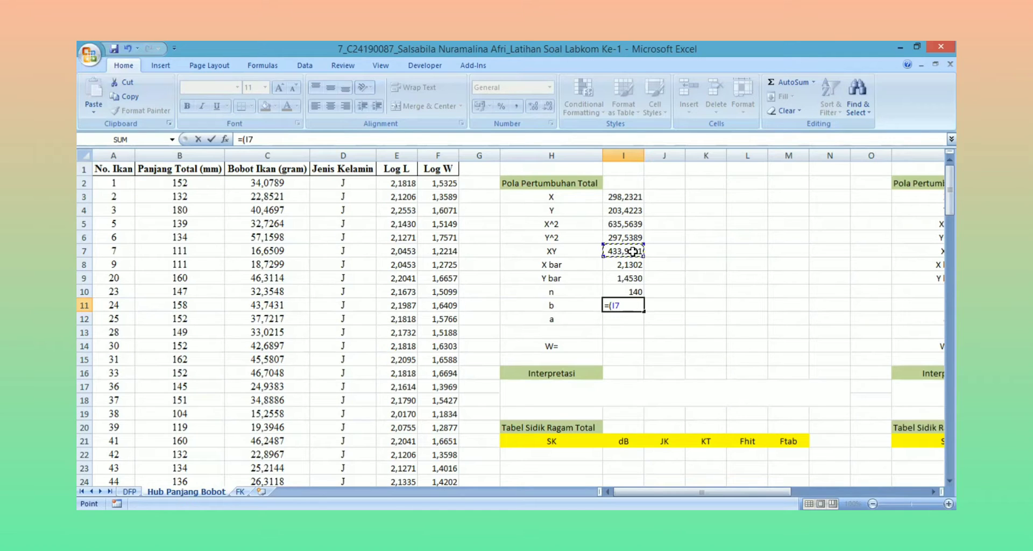
{"action": "type", "text": "-((1/"}
{"action": "left_click", "coordinate": [633, 291]}
{"action": "type", "text": ")"}
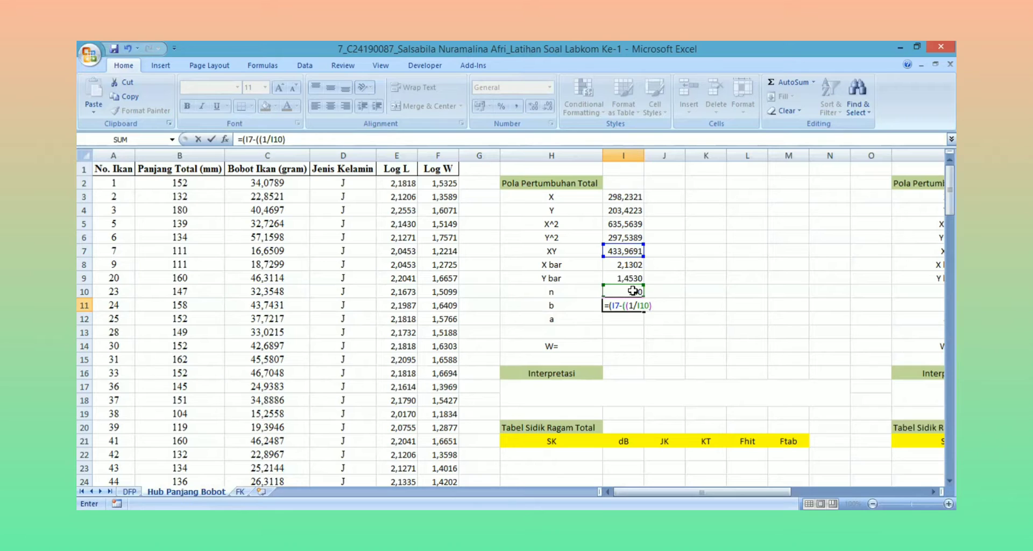
{"action": "type", "text": "*"}
{"action": "left_click", "coordinate": [630, 199]}
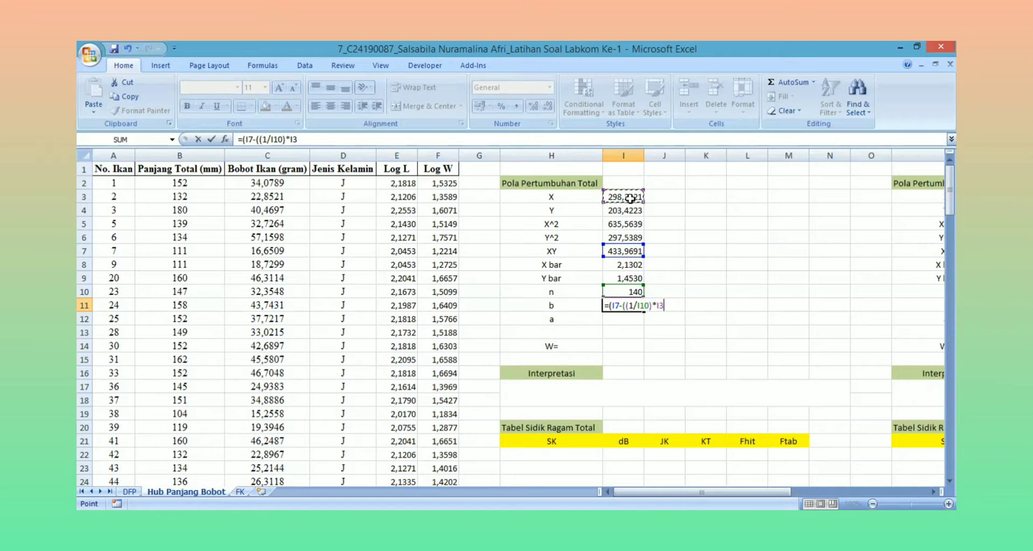
{"action": "type", "text": "*"}
{"action": "left_click", "coordinate": [631, 212]}
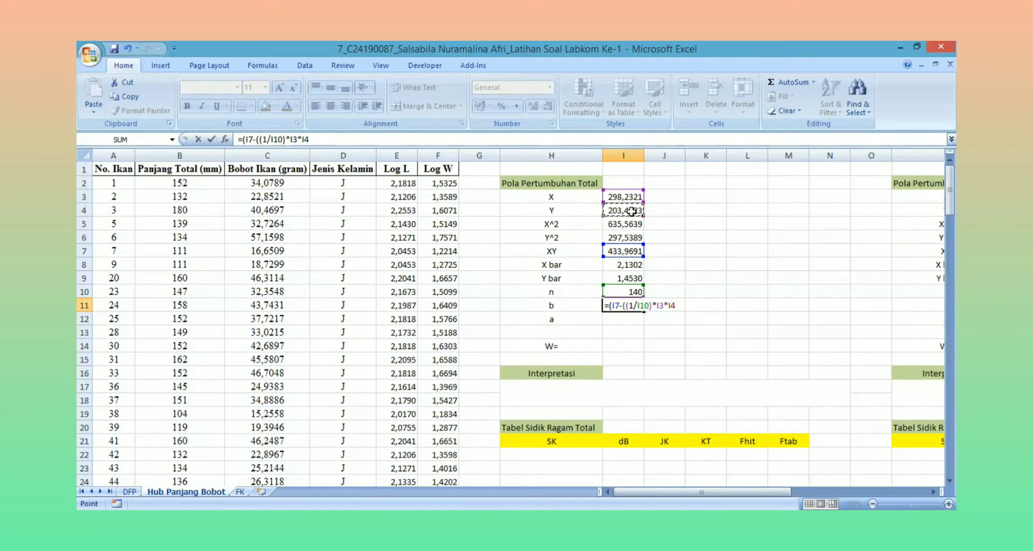
{"action": "type", "text": "))/"}
Complete the formula for b in I11 with the denominator (I5-((1/I10)*(I3^2)))
{"action": "type", "text": "("}
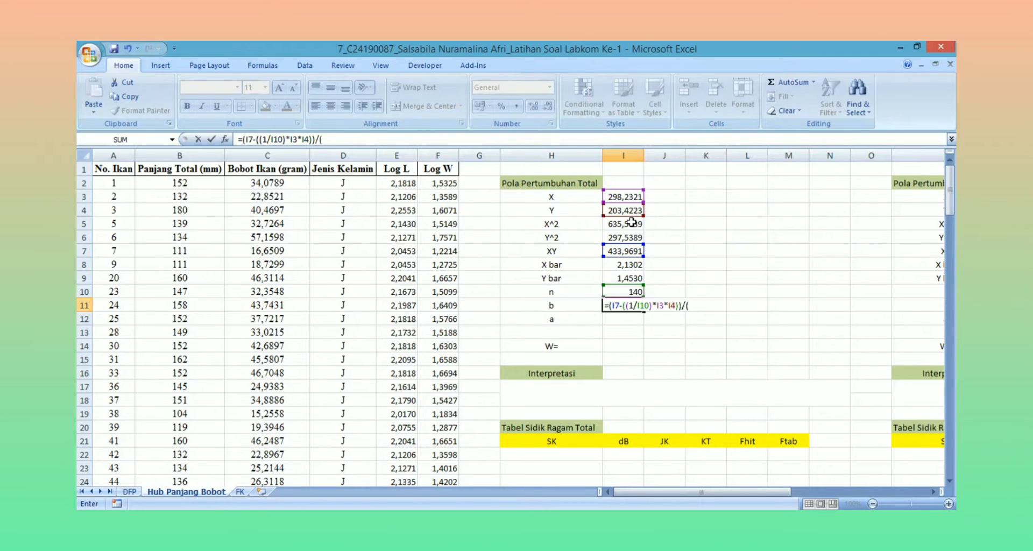
{"action": "left_click", "coordinate": [633, 222]}
{"action": "type", "text": "-((1/"}
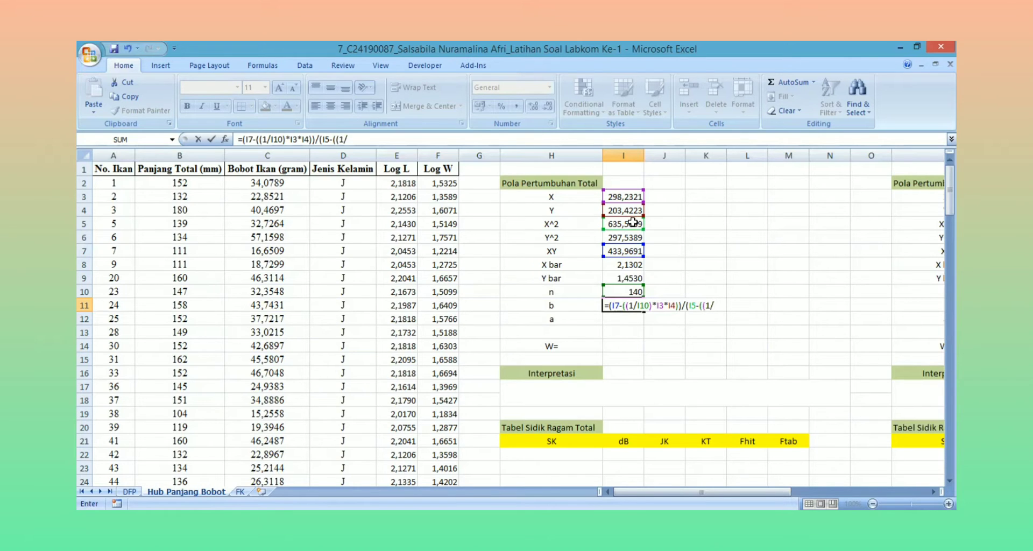
{"action": "left_click", "coordinate": [627, 292]}
{"action": "type", "text": ")*("}
{"action": "left_click", "coordinate": [631, 198]}
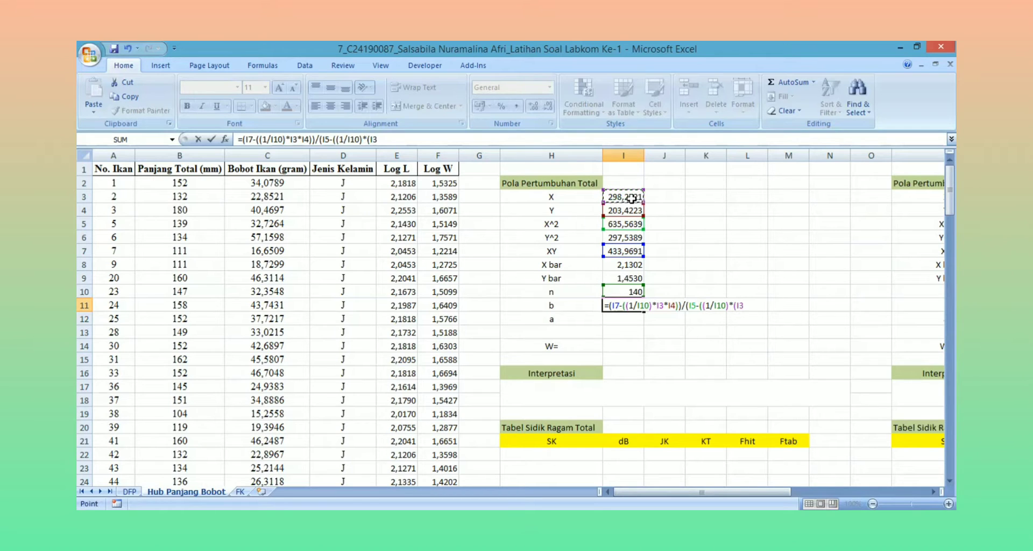
{"action": "type", "text": "^2))"}
{"action": "key", "text": "Return"}
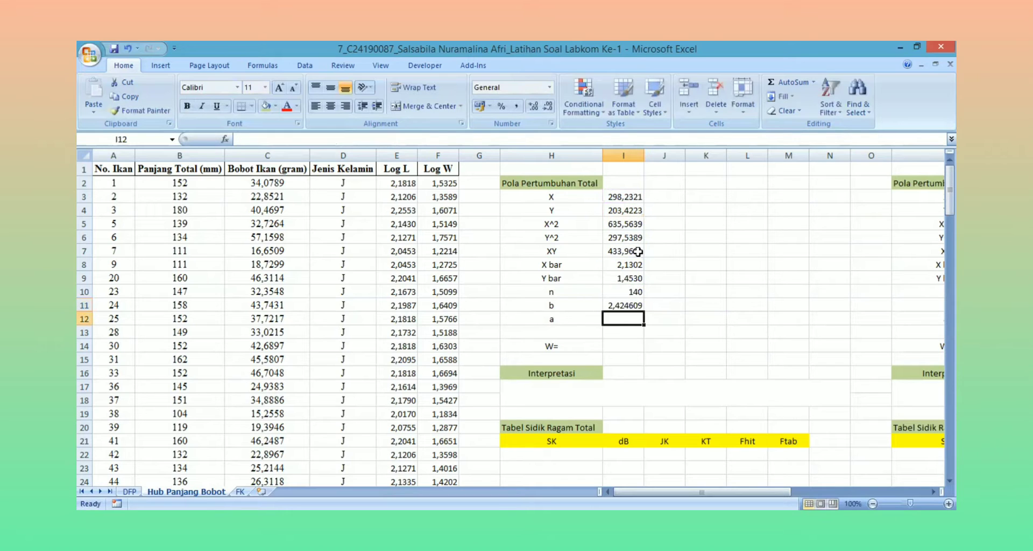
Reduce the displayed precision of the b value in I11 to four decimal places
{"action": "left_click", "coordinate": [623, 305]}
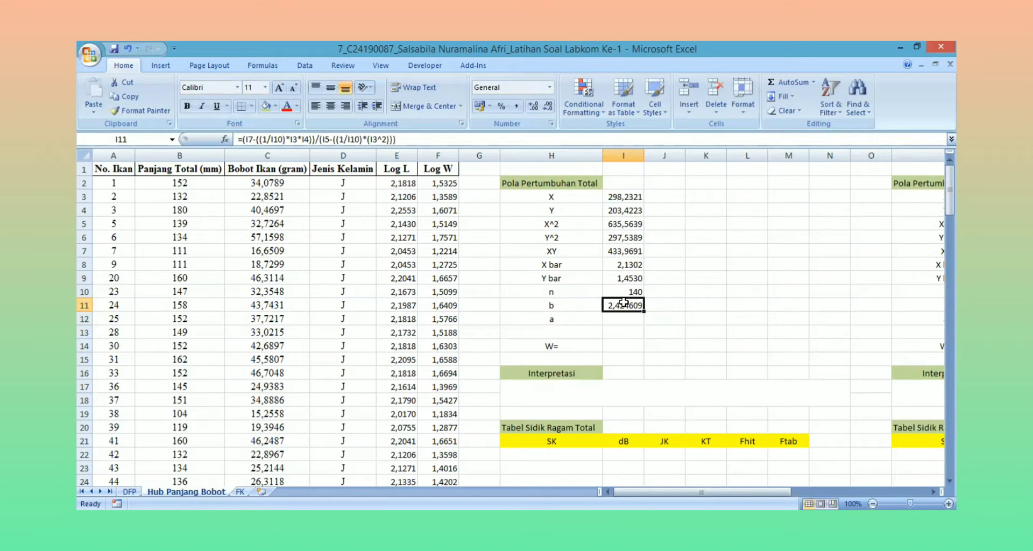
{"action": "left_click", "coordinate": [548, 107]}
{"action": "left_click", "coordinate": [548, 106]}
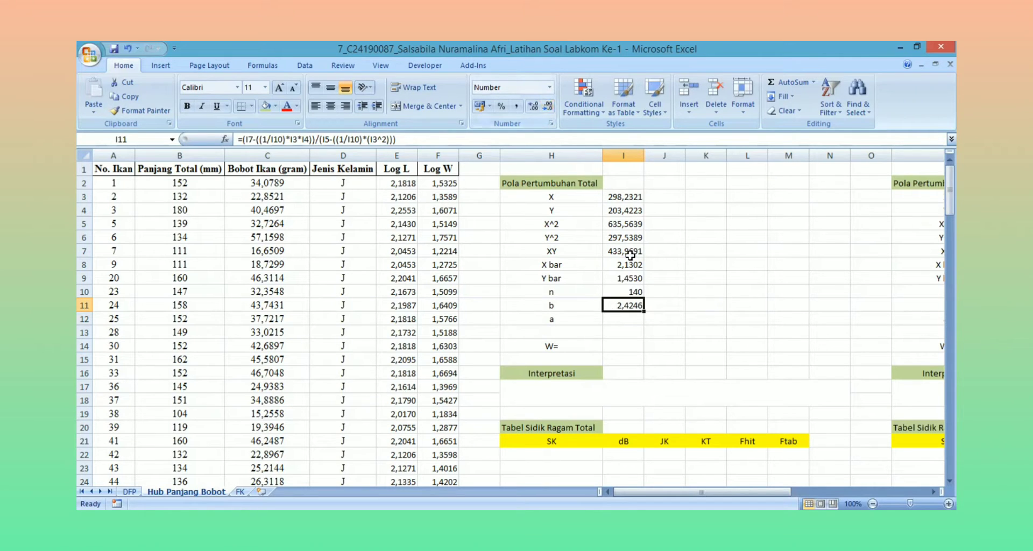
{"action": "left_click", "coordinate": [675, 305]}
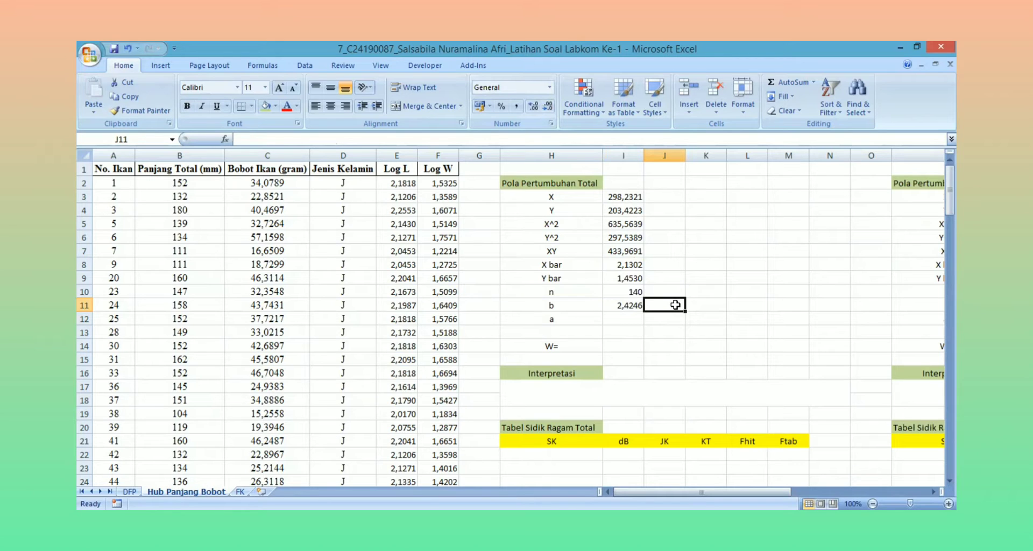
Calculate a in I12 with =I9-(I11*I8) and display it with four decimal places
{"action": "left_click", "coordinate": [622, 320]}
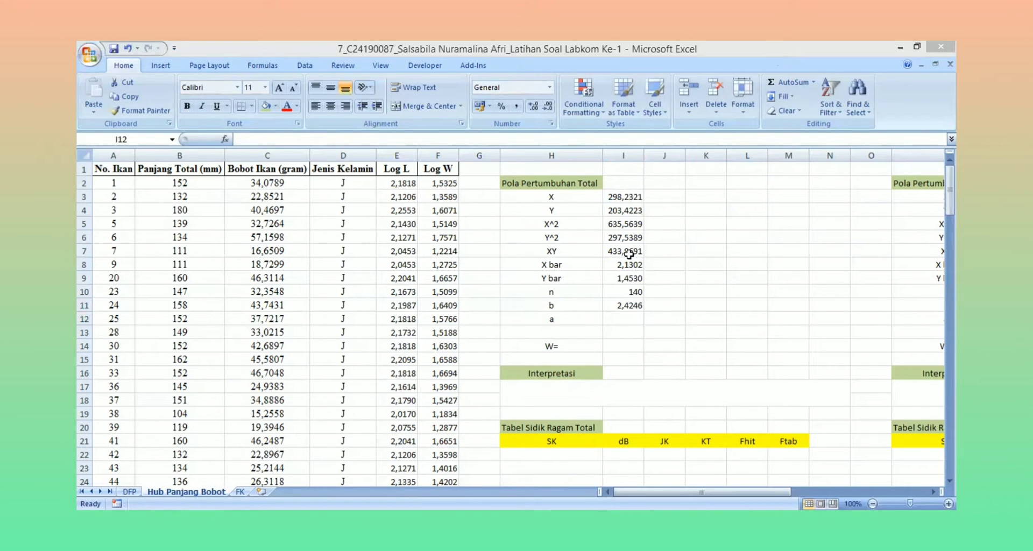
{"action": "left_click", "coordinate": [619, 319]}
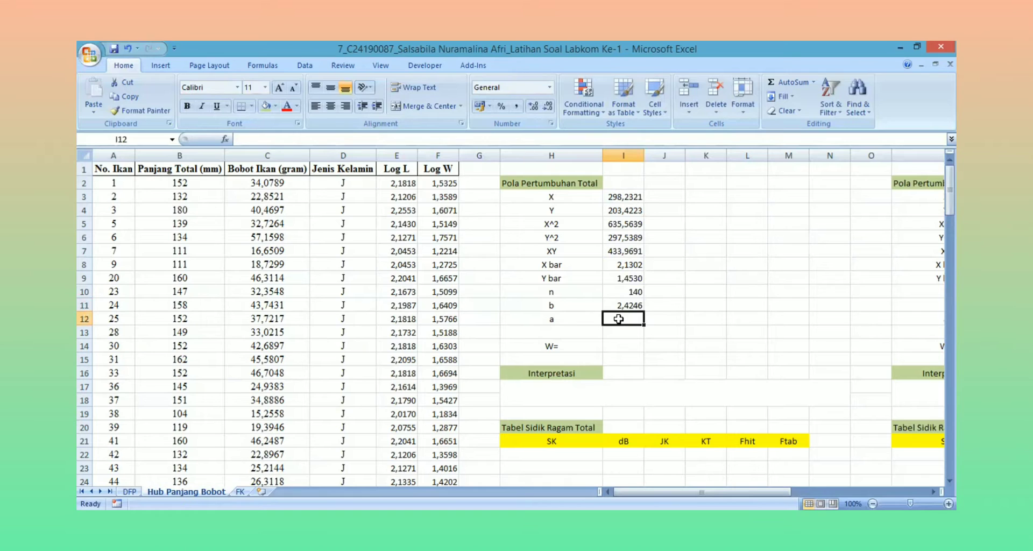
{"action": "type", "text": "="}
{"action": "left_click", "coordinate": [618, 281]}
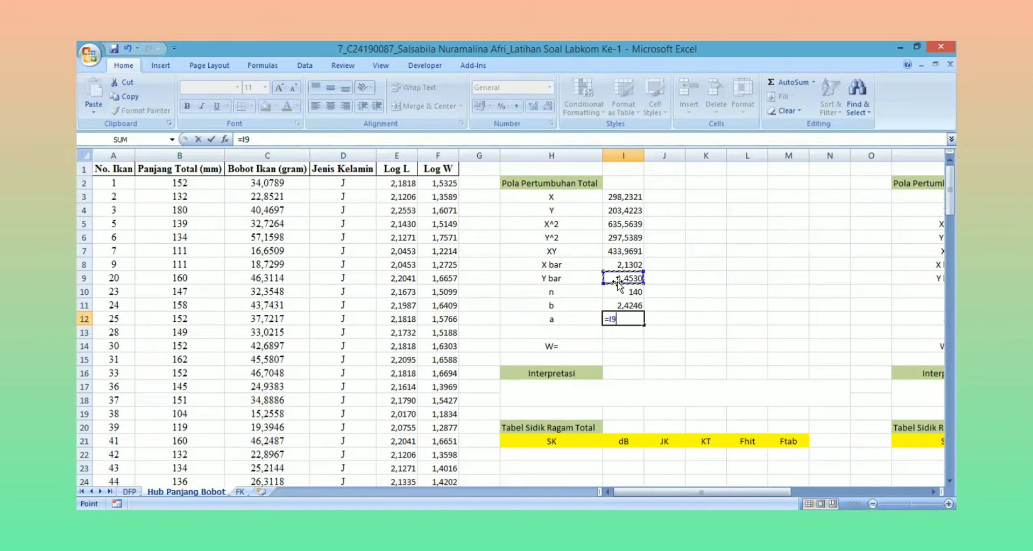
{"action": "type", "text": "-("}
{"action": "left_click", "coordinate": [622, 305]}
{"action": "type", "text": "*"}
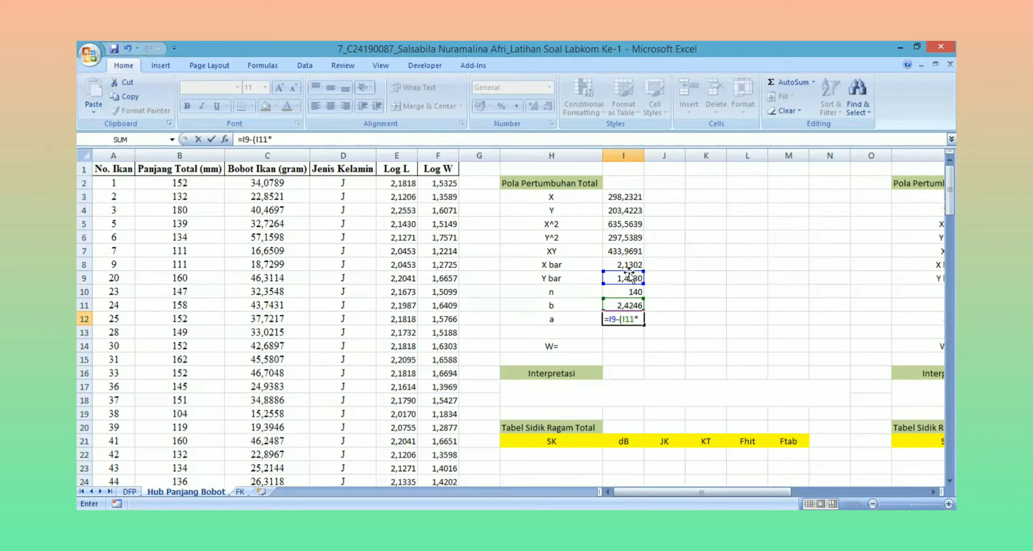
{"action": "left_click", "coordinate": [629, 263]}
{"action": "type", "text": ")"}
{"action": "key", "text": "Return"}
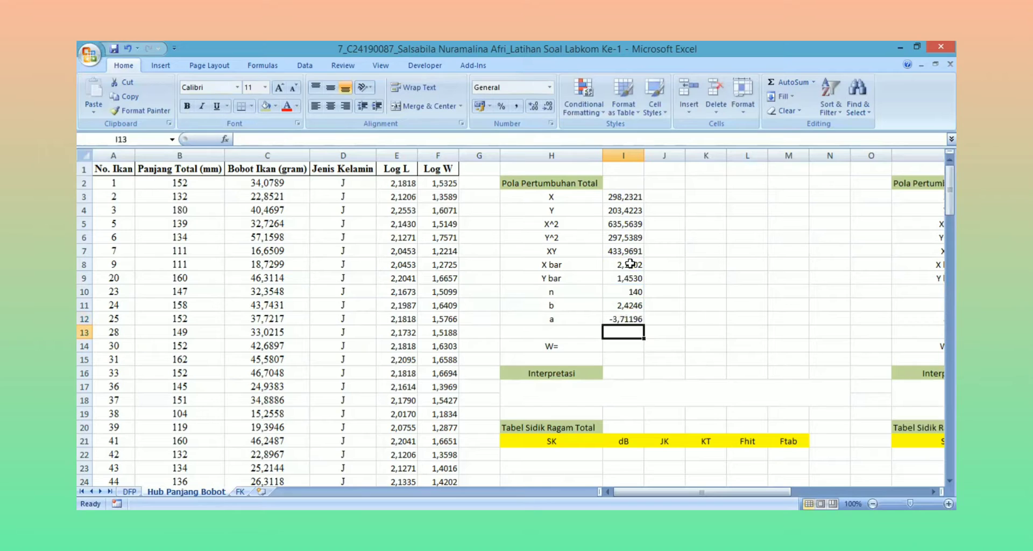
{"action": "left_click", "coordinate": [635, 320]}
{"action": "left_click", "coordinate": [546, 110]}
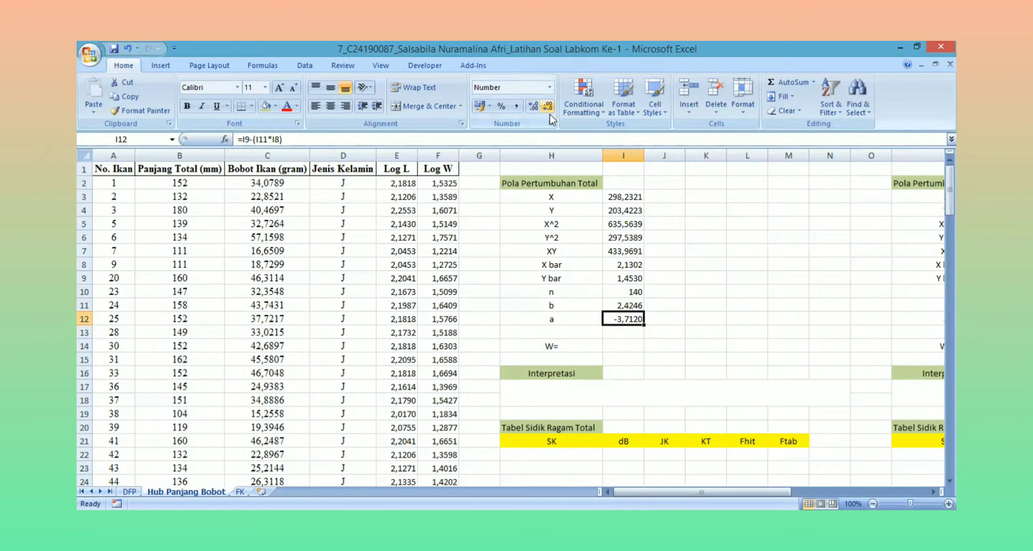
Calculate the antilog of a in J12 with the formula =10^I12
{"action": "left_click", "coordinate": [672, 320]}
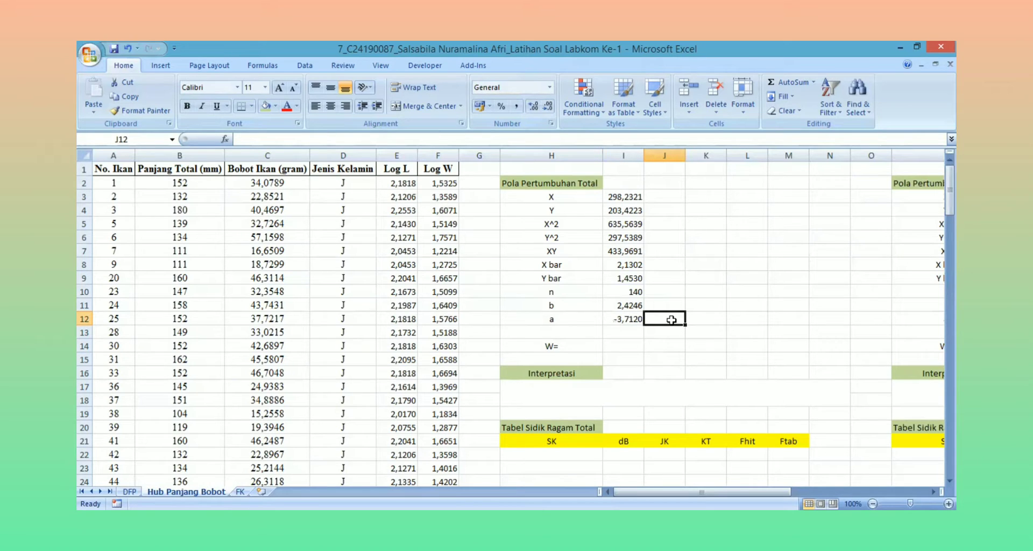
{"action": "type", "text": "="}
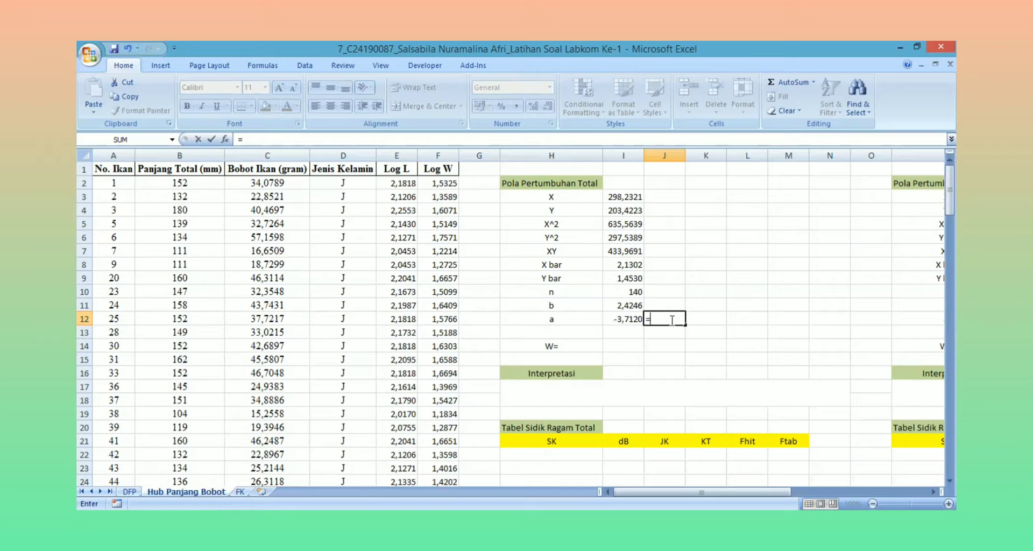
{"action": "type", "text": "10^"}
{"action": "left_click", "coordinate": [632, 320]}
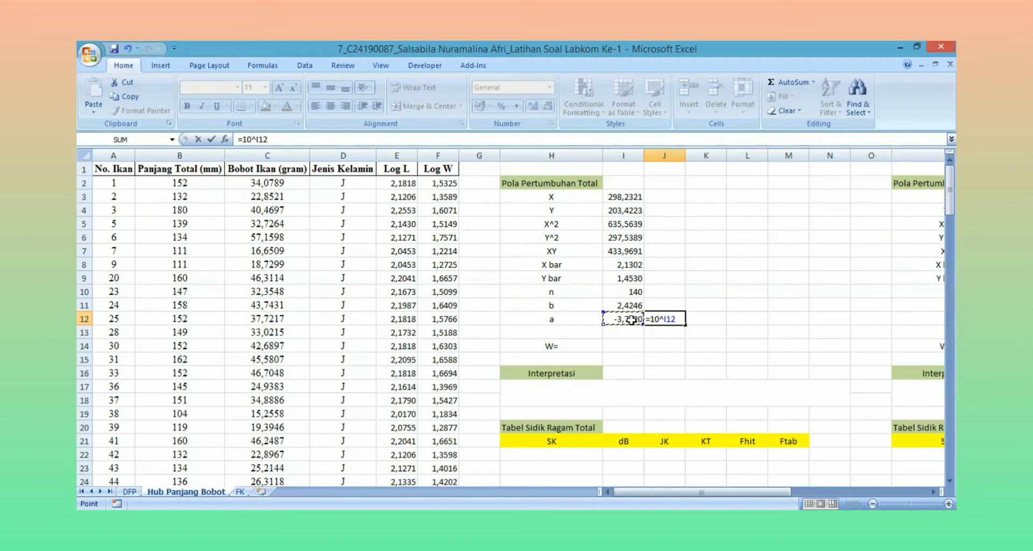
{"action": "key", "text": "Return"}
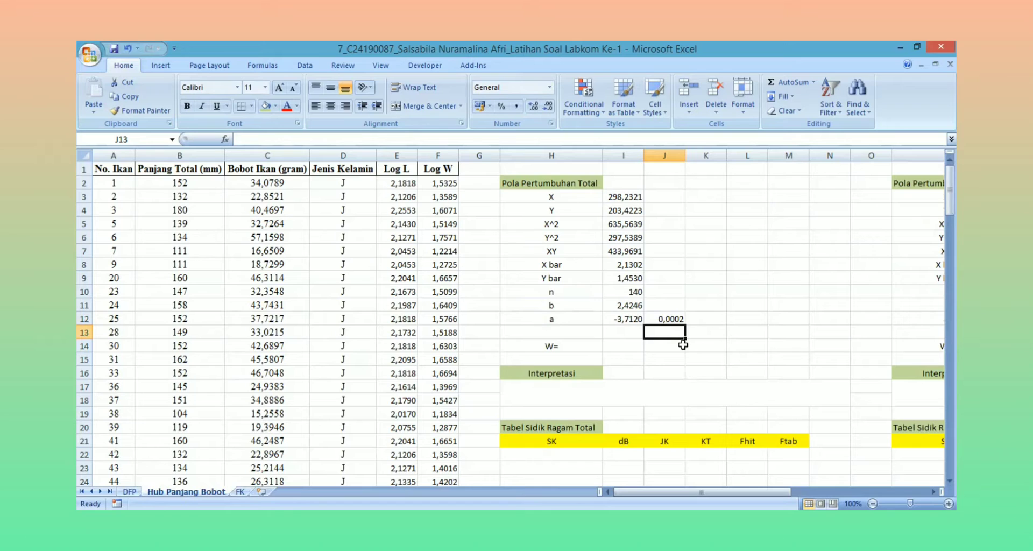
Enter the length-weight equation 0,0002L^2,4246 beside W= in I14
{"action": "left_click", "coordinate": [616, 343]}
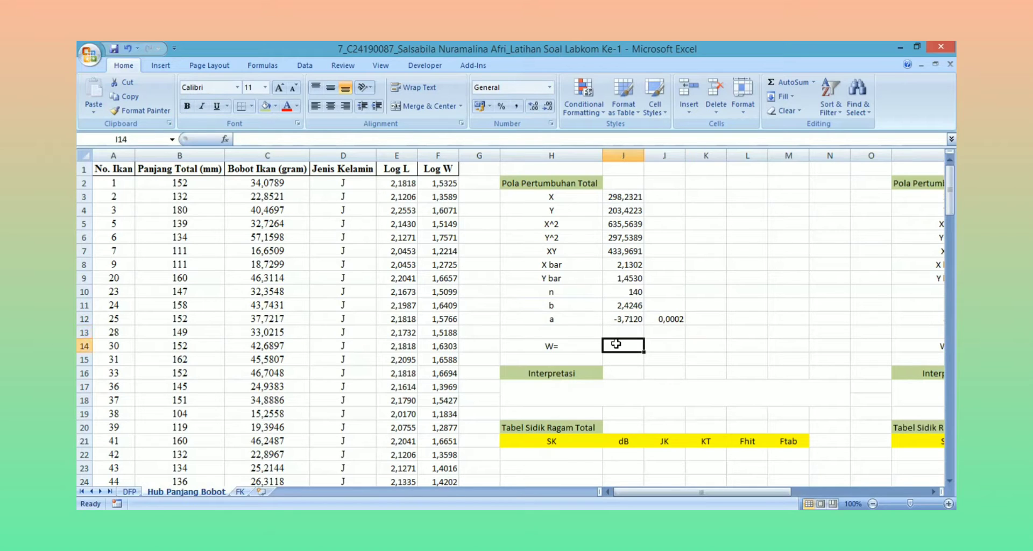
{"action": "type", "text": "0,0002"}
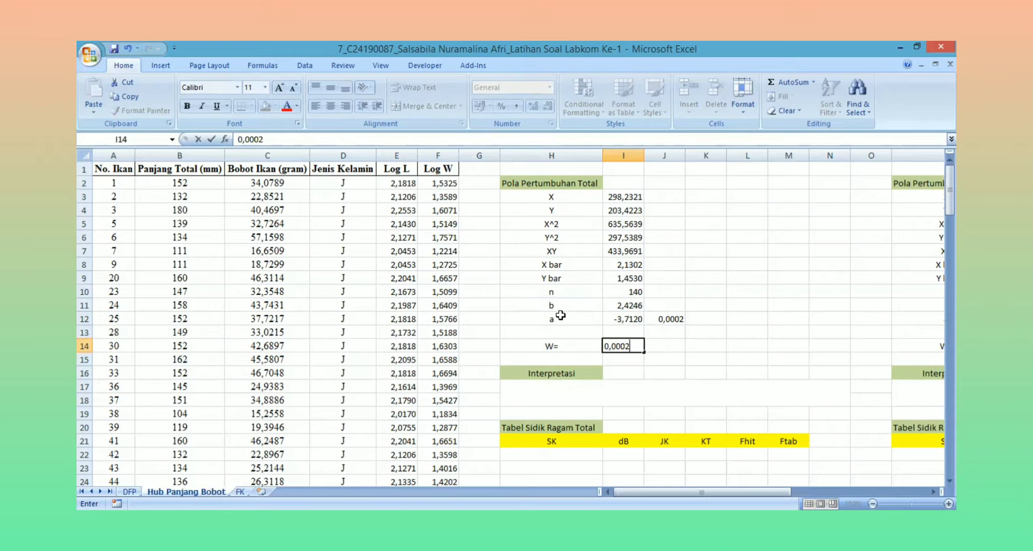
{"action": "type", "text": "L"}
{"action": "type", "text": "^2,"}
{"action": "type", "text": "4246"}
{"action": "left_click", "coordinate": [680, 356]}
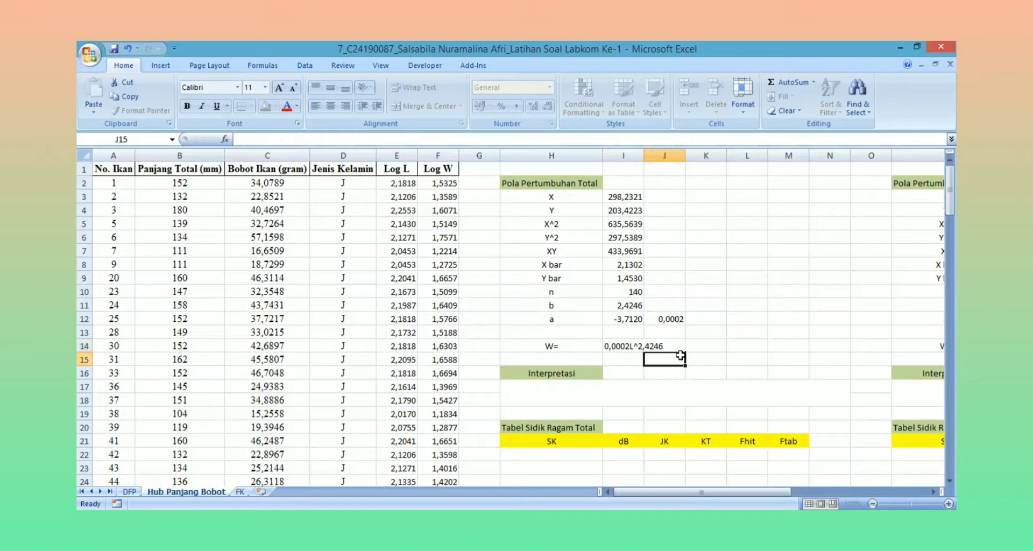
Write the Interpretasi text in the merged cell H17: "Setiap perubahan satu satuan panjang akan mempengaruhi bobot sebesar 2,4246"
{"action": "left_click", "coordinate": [595, 392]}
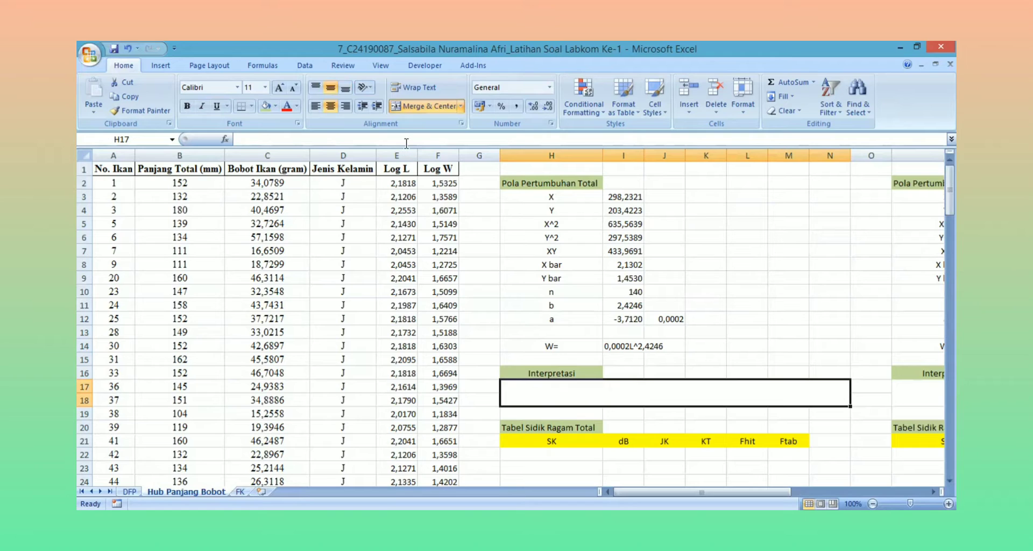
{"action": "type", "text": "S"}
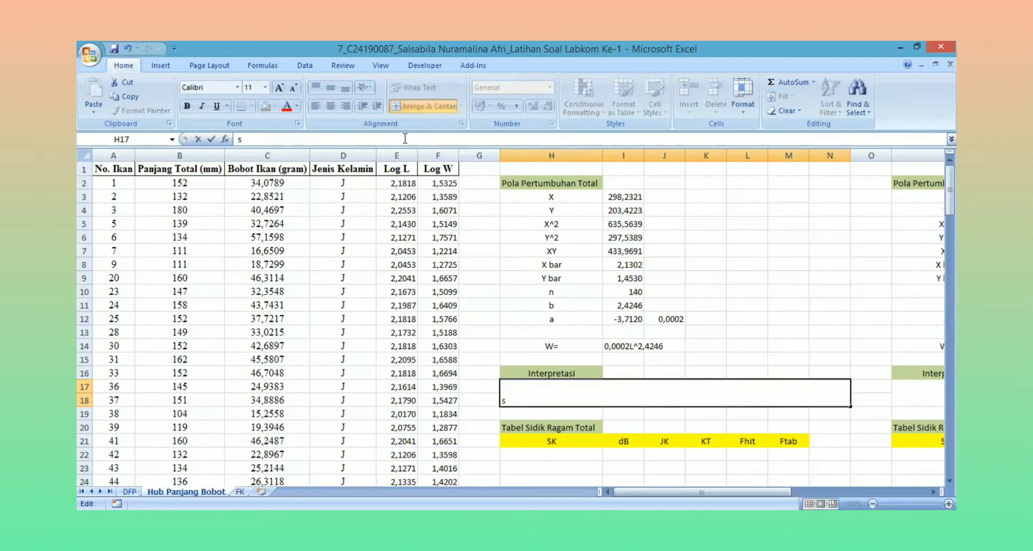
{"action": "type", "text": "etiap perubahan sat"}
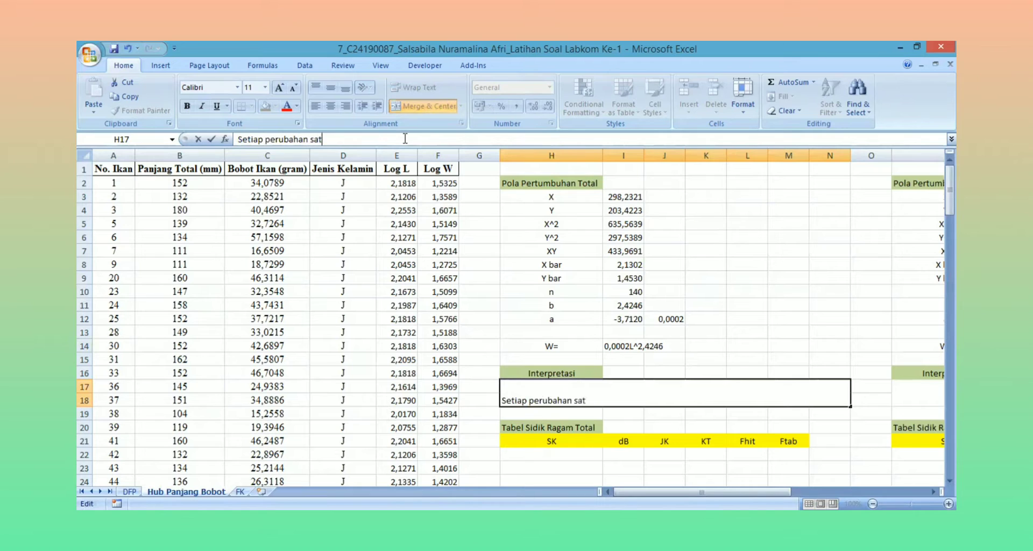
{"action": "type", "text": "u satuan panjang akan"}
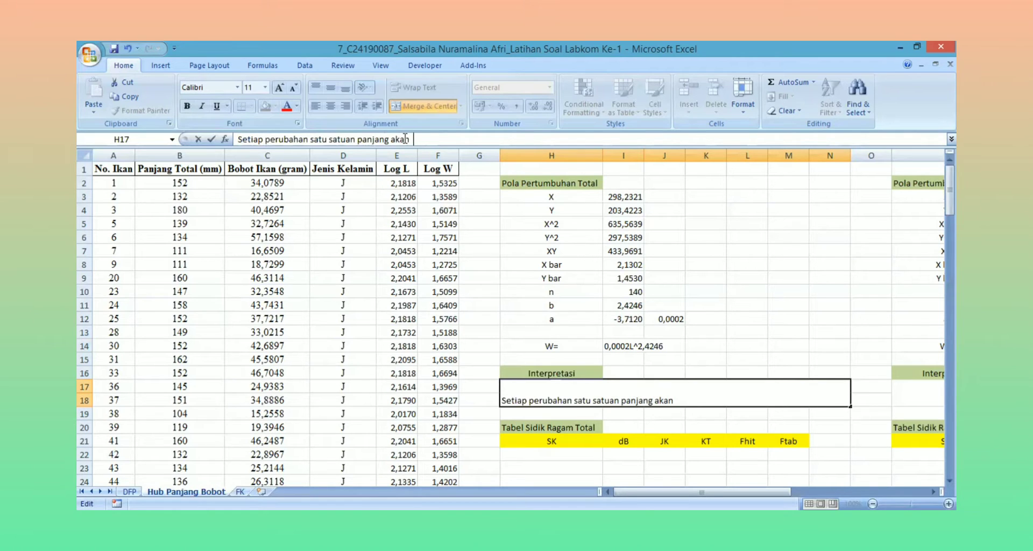
{"action": "type", "text": " mempengaru"}
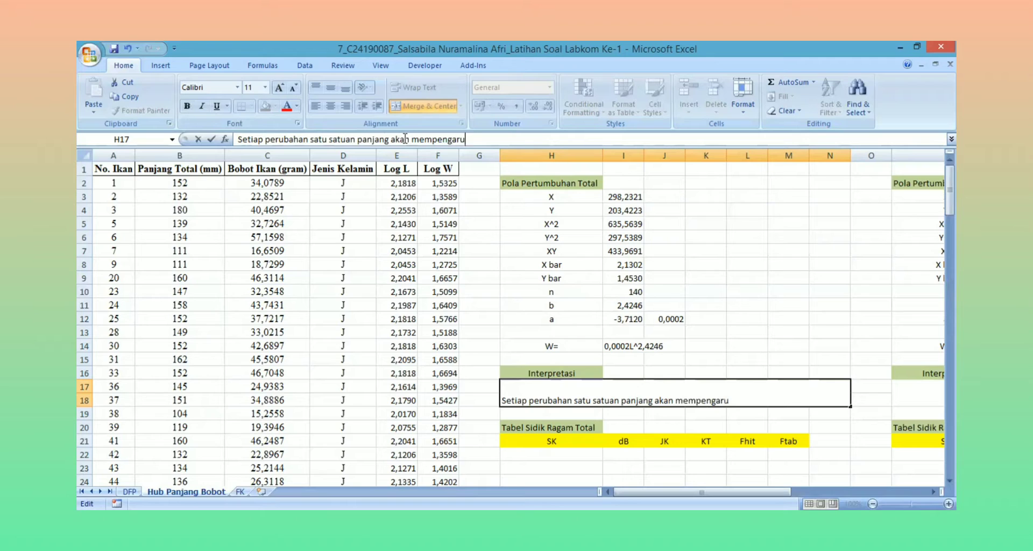
{"action": "type", "text": "hi bobot sebesar "}
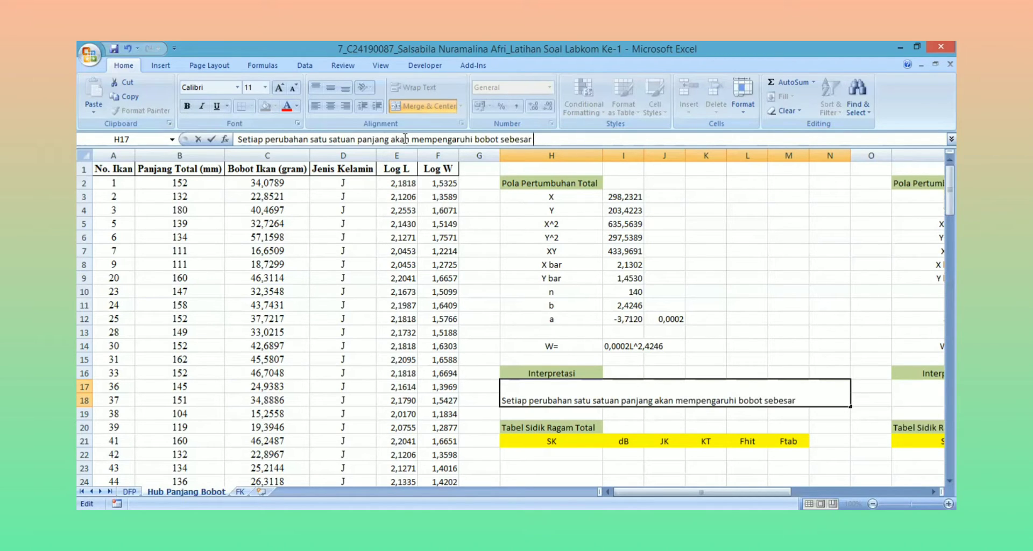
{"action": "type", "text": "2,4246"}
{"action": "left_click", "coordinate": [750, 329]}
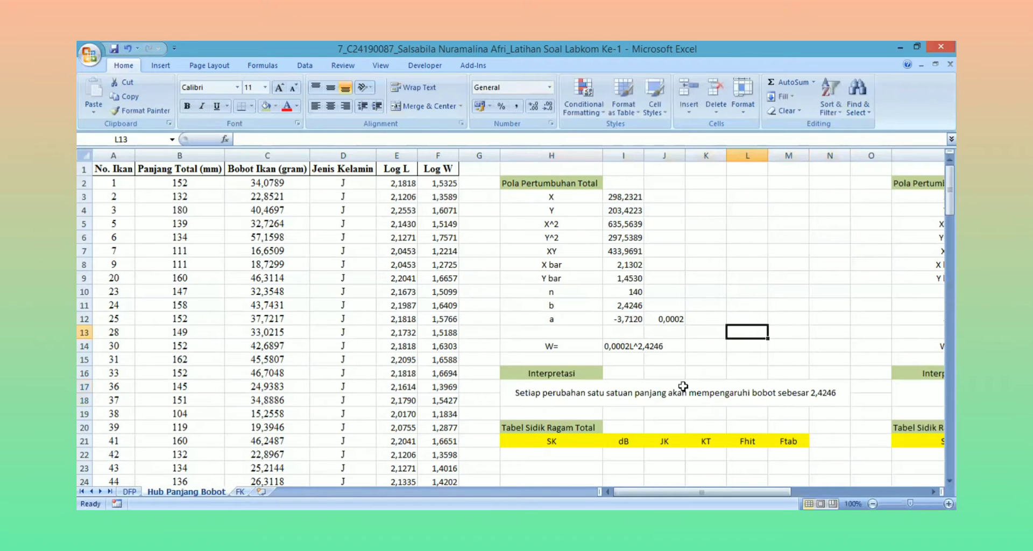
Fill the SK column of Tabel Sidik Ragam Total with R, S and T in H22 to H24, without the autocomplete suggestions
{"action": "left_click_drag", "start_coordinate": [949, 197], "coordinate": [949, 232]}
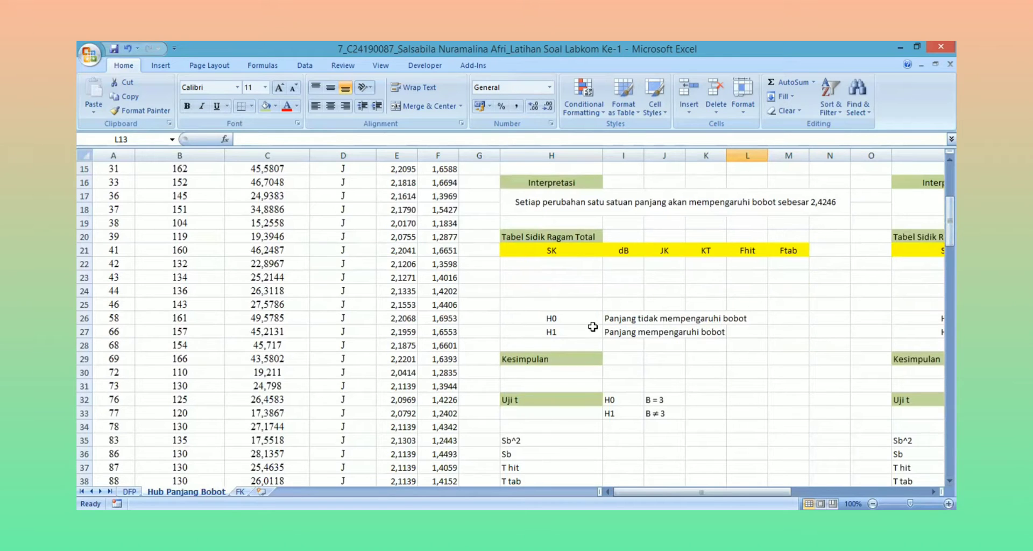
{"action": "left_click", "coordinate": [556, 261]}
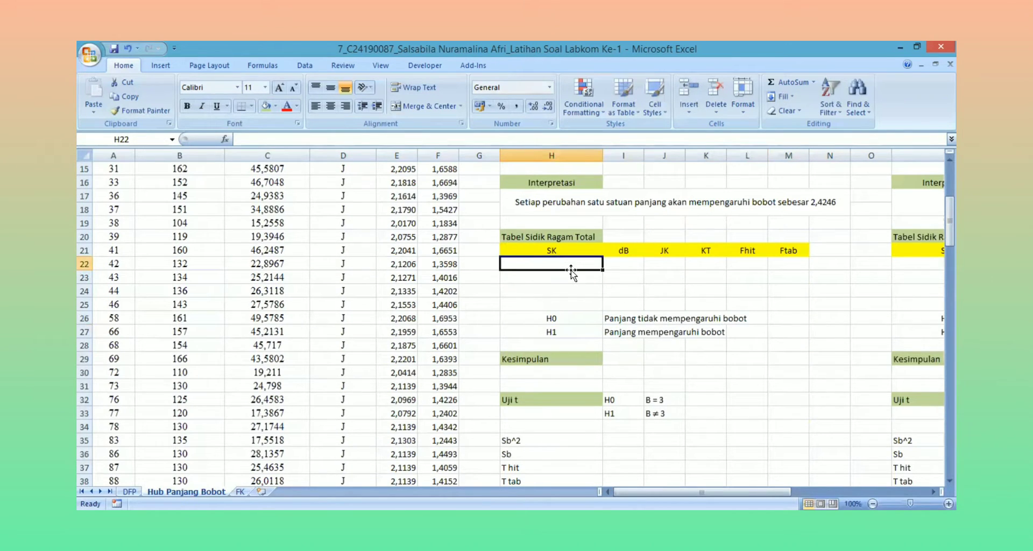
{"action": "type", "text": "R"}
{"action": "key", "text": "Return"}
{"action": "type", "text": "S"}
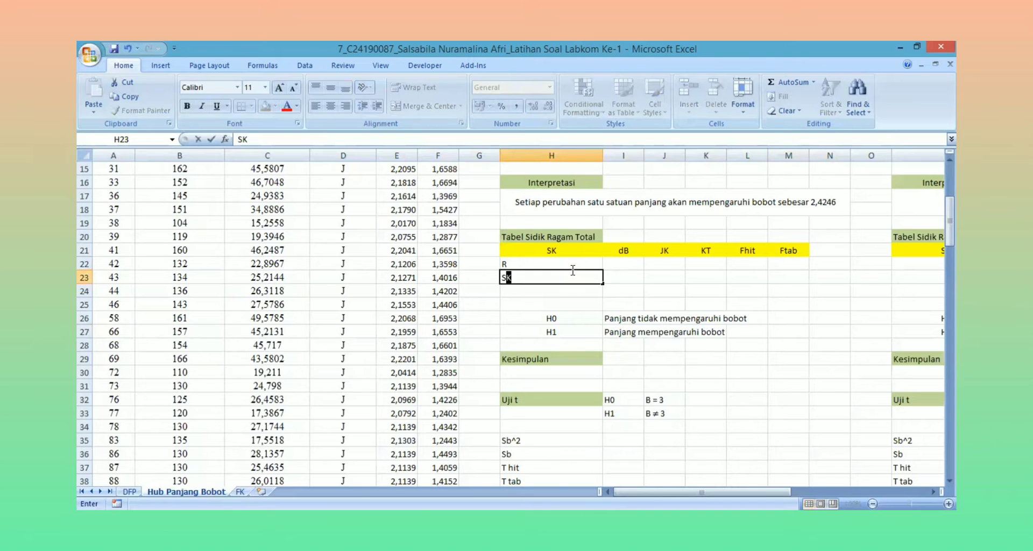
{"action": "key", "text": "Delete"}
{"action": "key", "text": "Return"}
{"action": "type", "text": "T"}
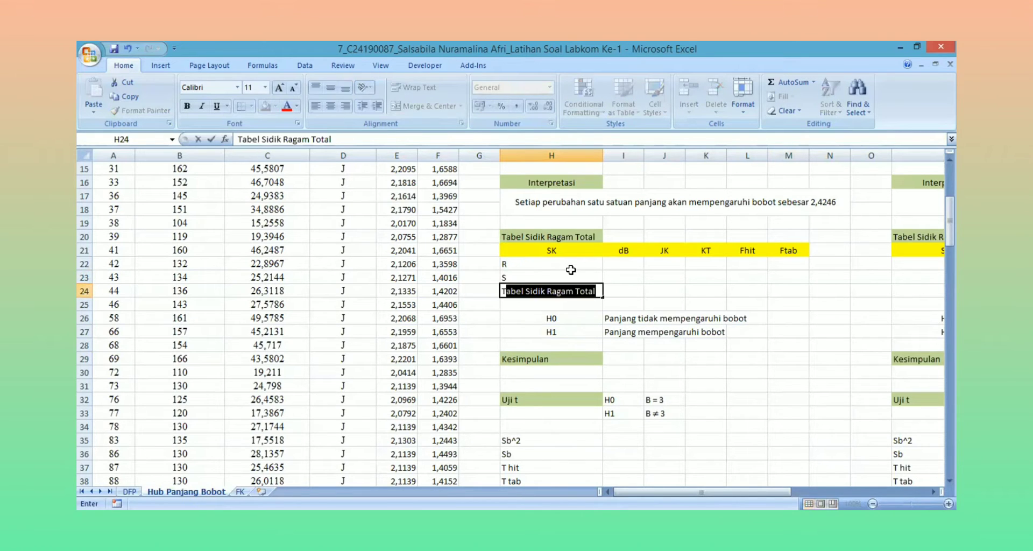
{"action": "key", "text": "Delete"}
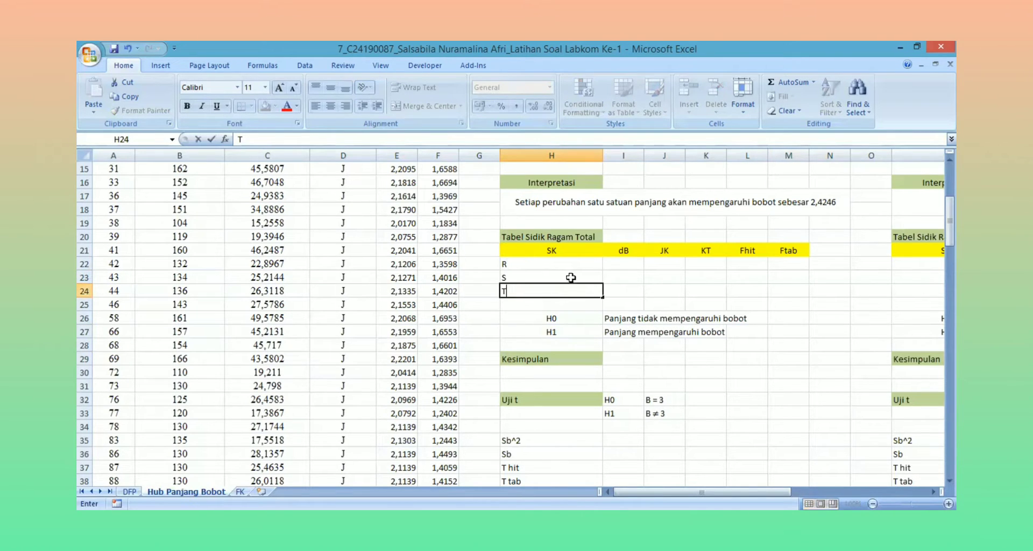
{"action": "left_click", "coordinate": [616, 273]}
Enter 1 as the dB of R in I22 and calculate the dB of S in I23 with =I10-2
{"action": "left_click", "coordinate": [617, 265]}
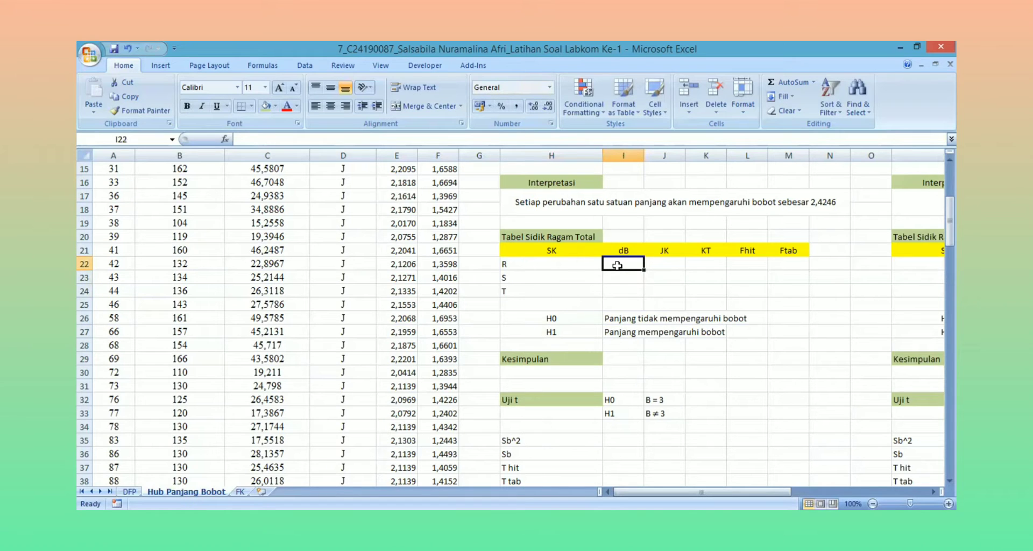
{"action": "type", "text": "1"}
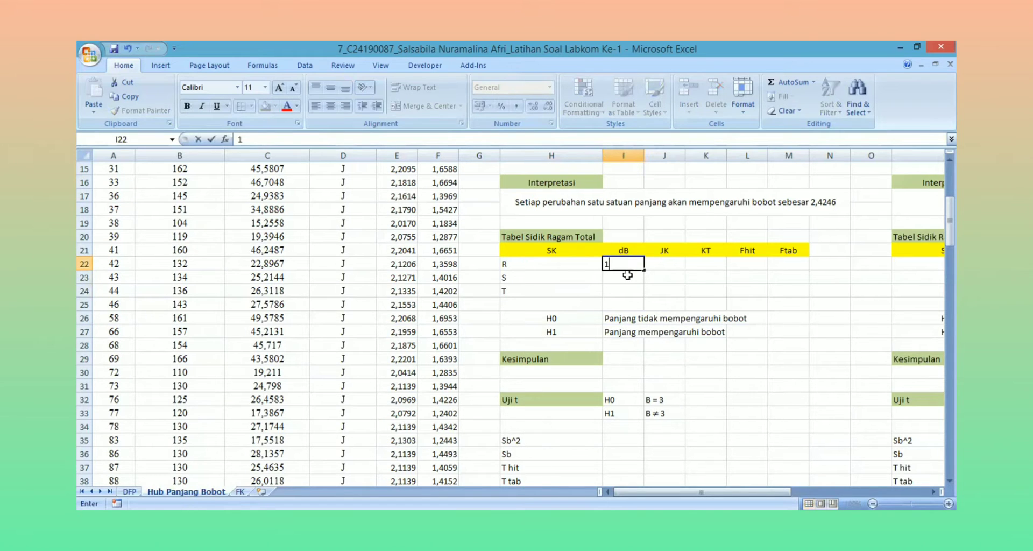
{"action": "key", "text": "Return"}
{"action": "left_click_drag", "start_coordinate": [950, 221], "coordinate": [950, 200]}
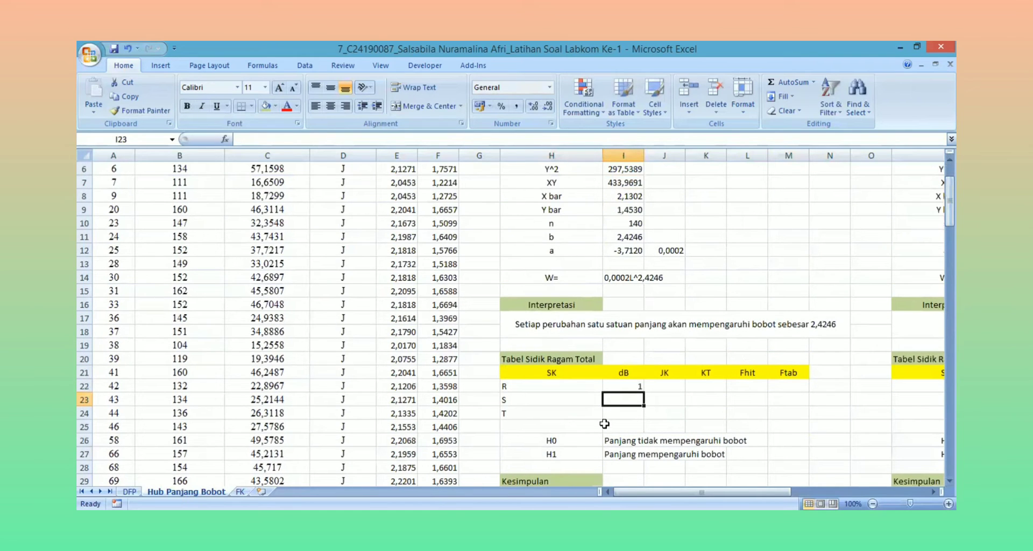
{"action": "type", "text": "="}
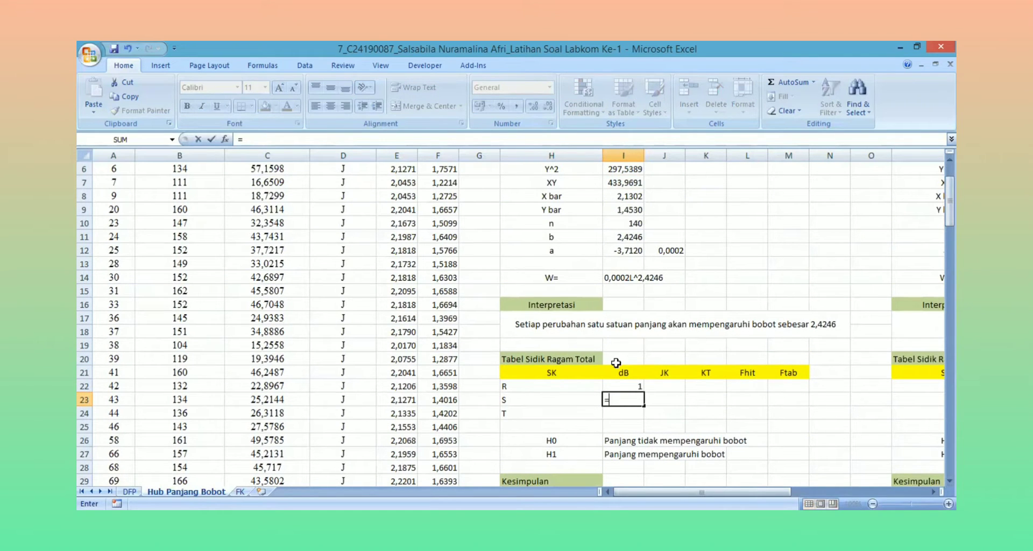
{"action": "left_click", "coordinate": [619, 223]}
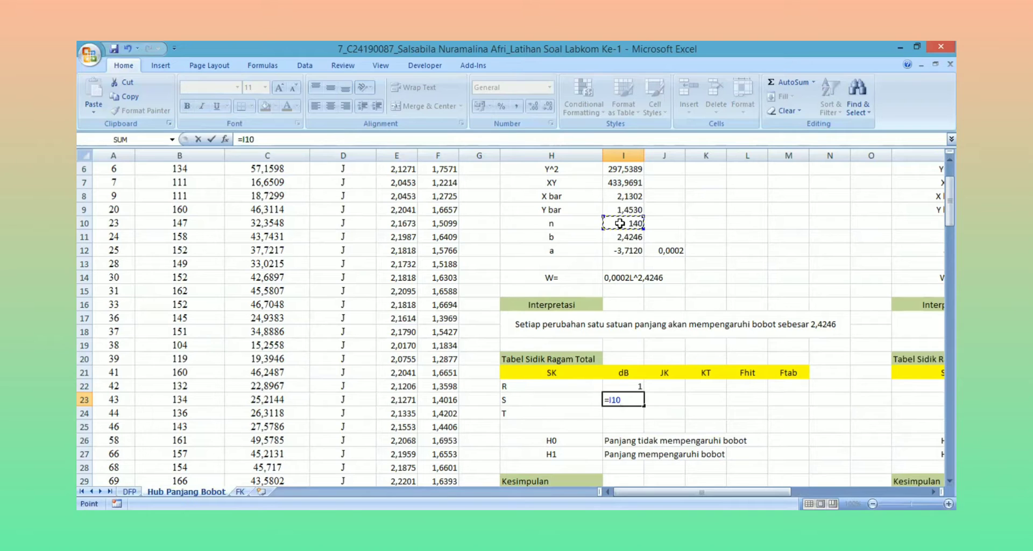
{"action": "type", "text": "-2"}
{"action": "key", "text": "Return"}
Calculate the dB of T in I24 with the formula =I10-1
{"action": "type", "text": "="}
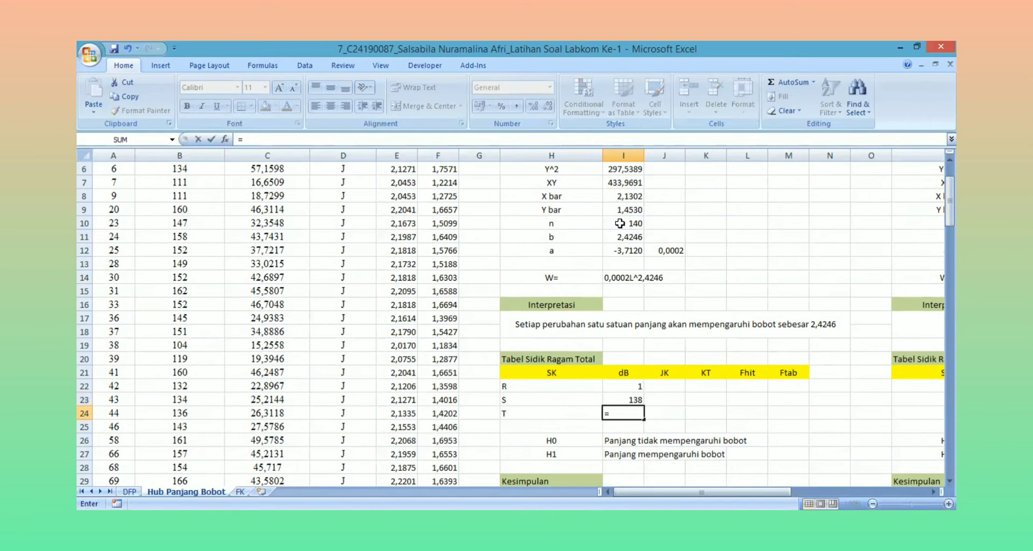
{"action": "left_click", "coordinate": [621, 225]}
{"action": "type", "text": "-"}
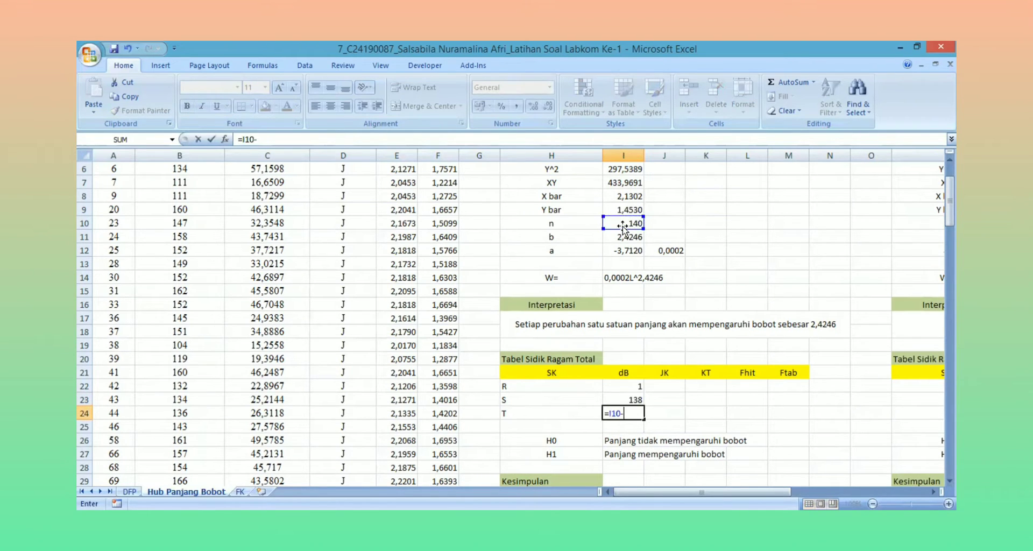
{"action": "type", "text": "1"}
{"action": "key", "text": "Return"}
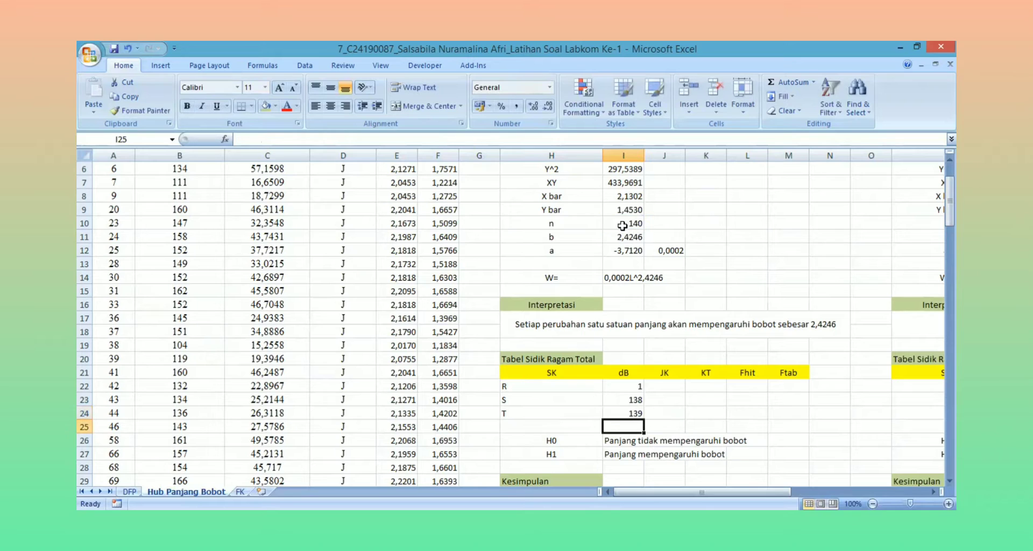
Calculate the JK value for row R in cell J22 with the formula =I11*((I7-((1/I10)*I3*I4)))
{"action": "left_click", "coordinate": [664, 387]}
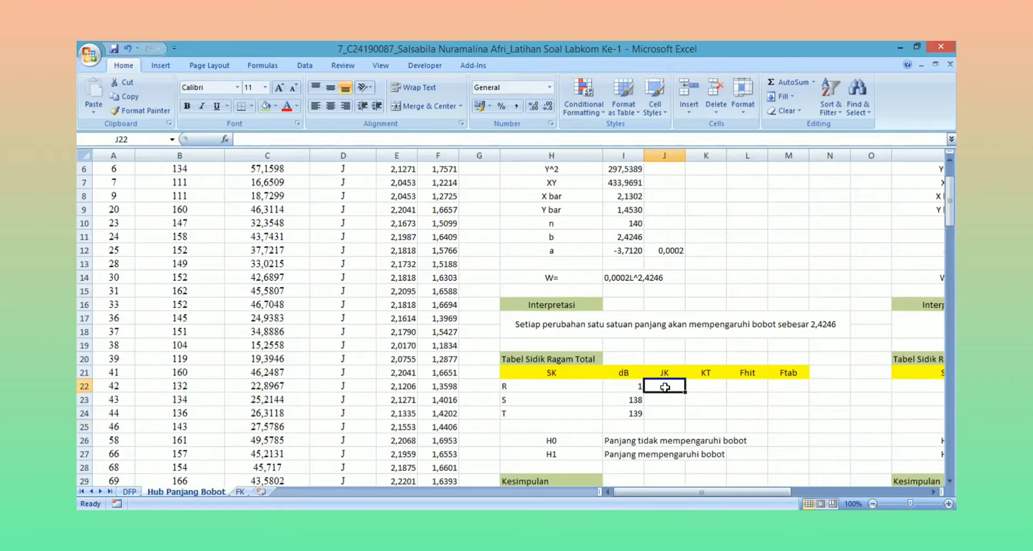
{"action": "type", "text": "="}
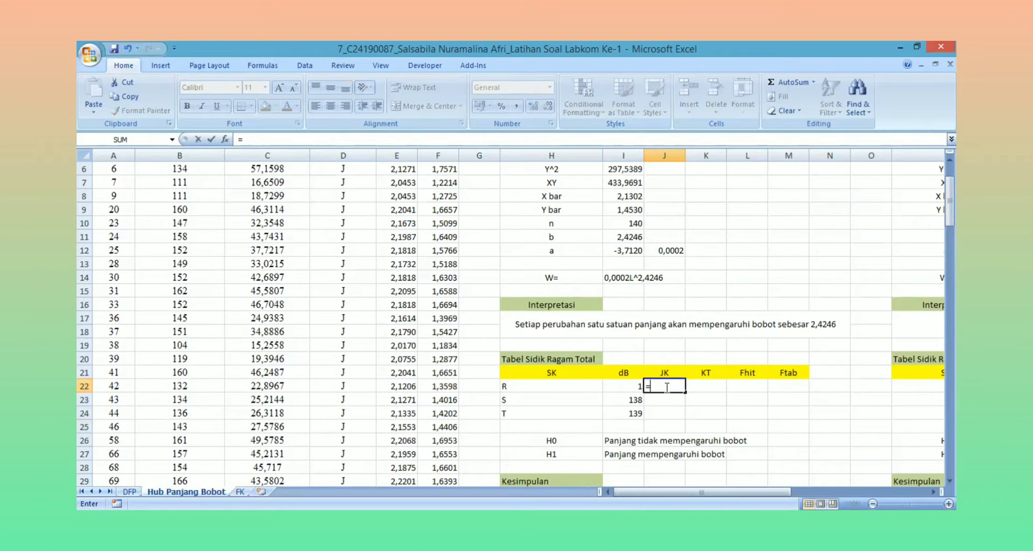
{"action": "left_click", "coordinate": [627, 238]}
{"action": "type", "text": "*("}
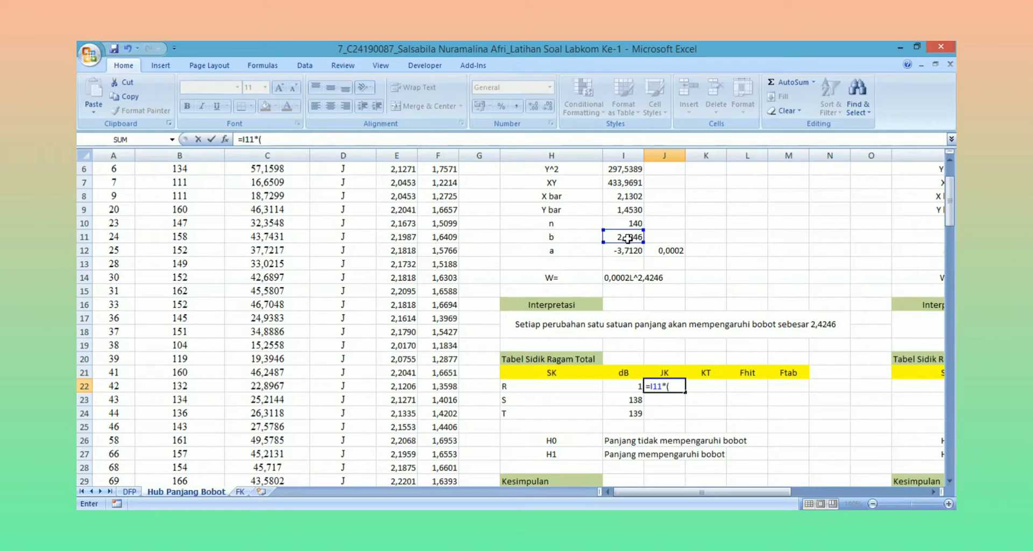
{"action": "type", "text": "("}
{"action": "scroll", "coordinate": [720, 202], "scroll_direction": "up", "scroll_amount": 1}
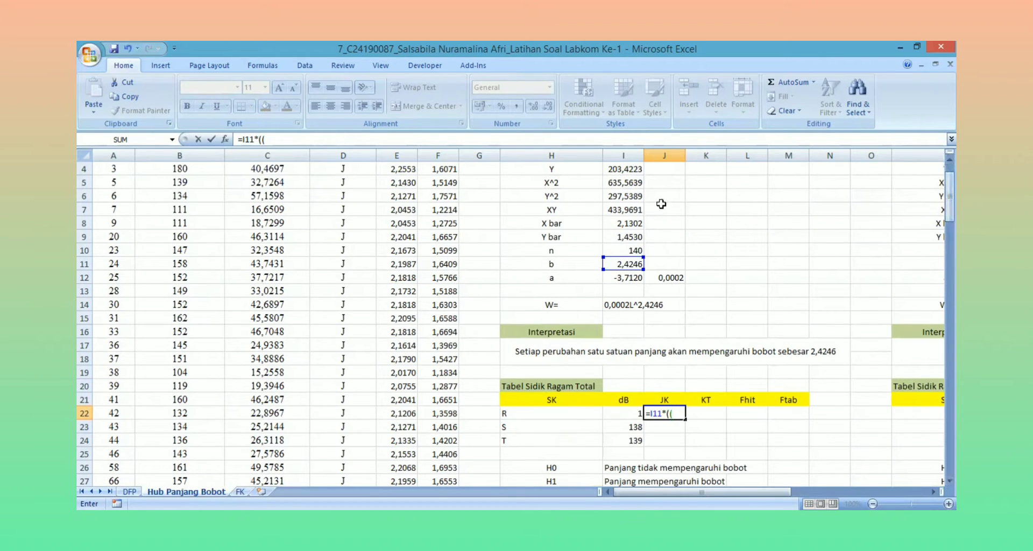
{"action": "left_click", "coordinate": [634, 207]}
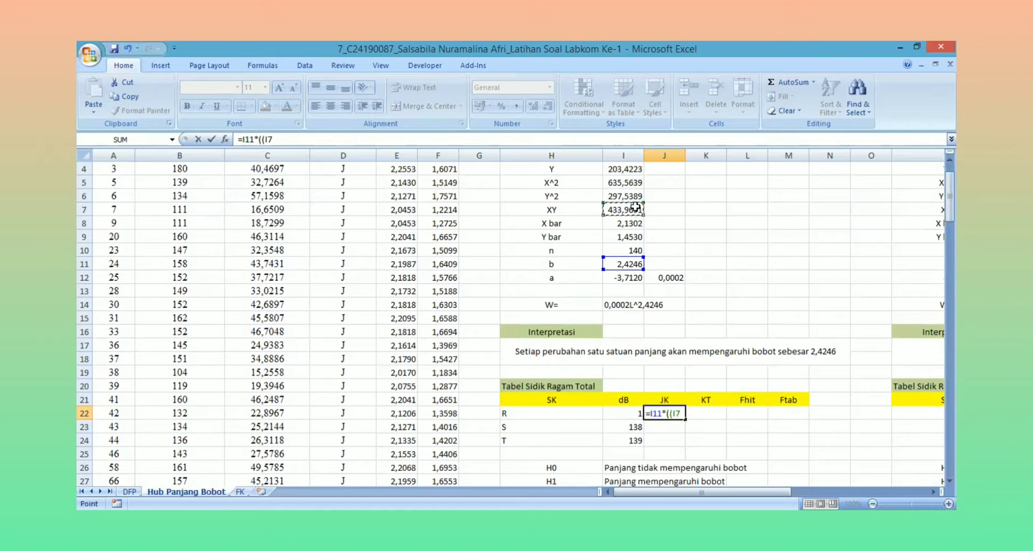
{"action": "type", "text": "-((1/"}
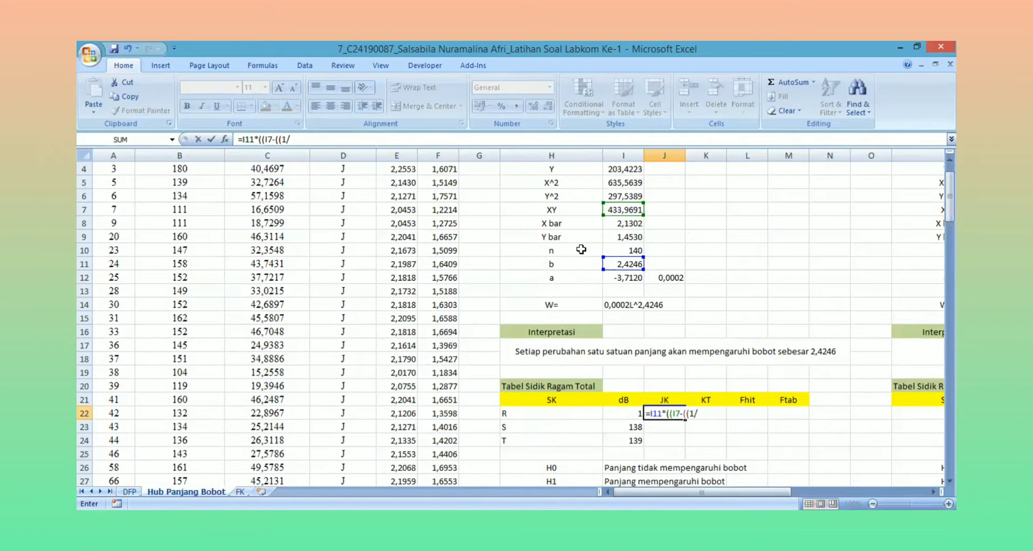
{"action": "left_click", "coordinate": [626, 250]}
{"action": "type", "text": ")"}
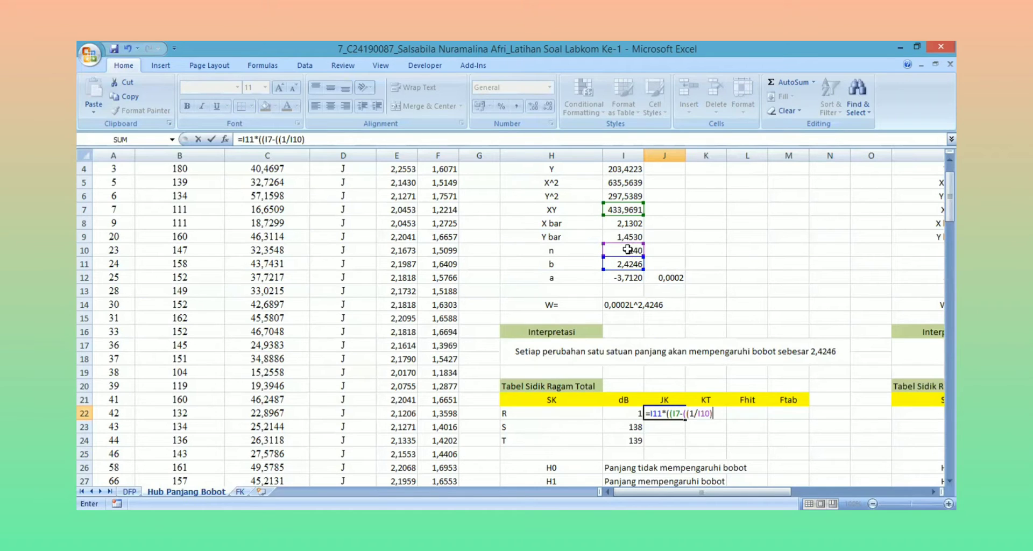
{"action": "type", "text": "*"}
{"action": "left_click_drag", "start_coordinate": [950, 200], "coordinate": [949, 188]}
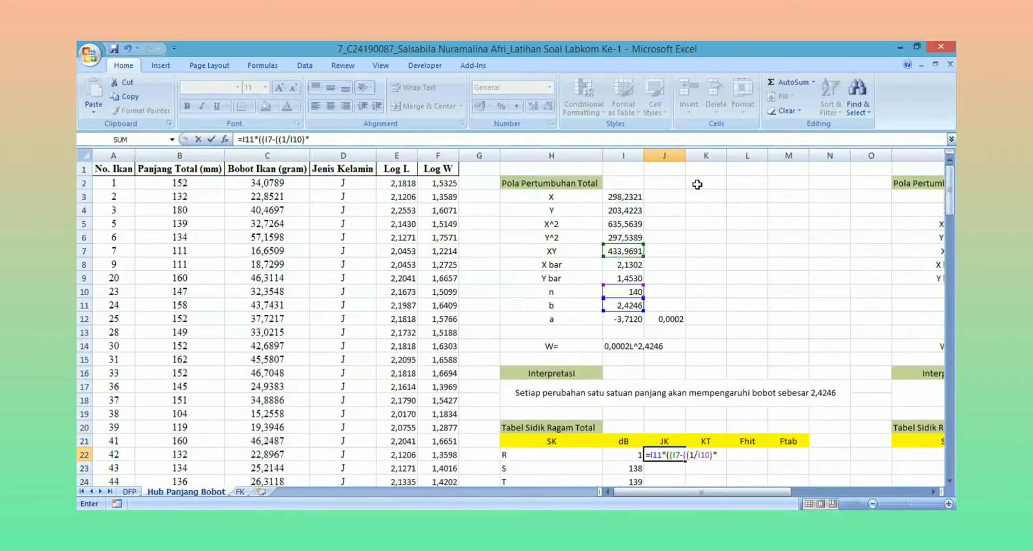
{"action": "left_click", "coordinate": [633, 198]}
{"action": "type", "text": "*"}
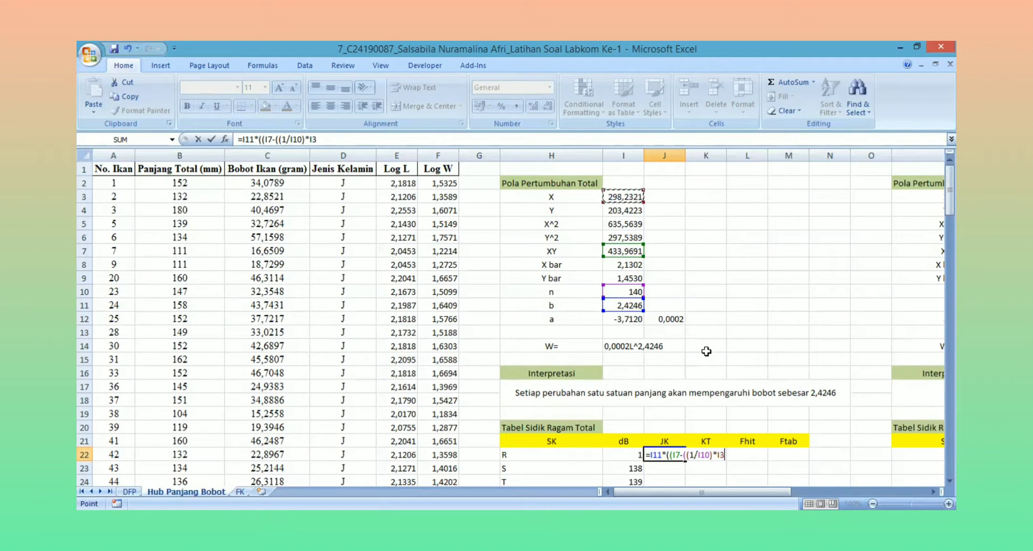
{"action": "left_click", "coordinate": [632, 210]}
{"action": "type", "text": ")"}
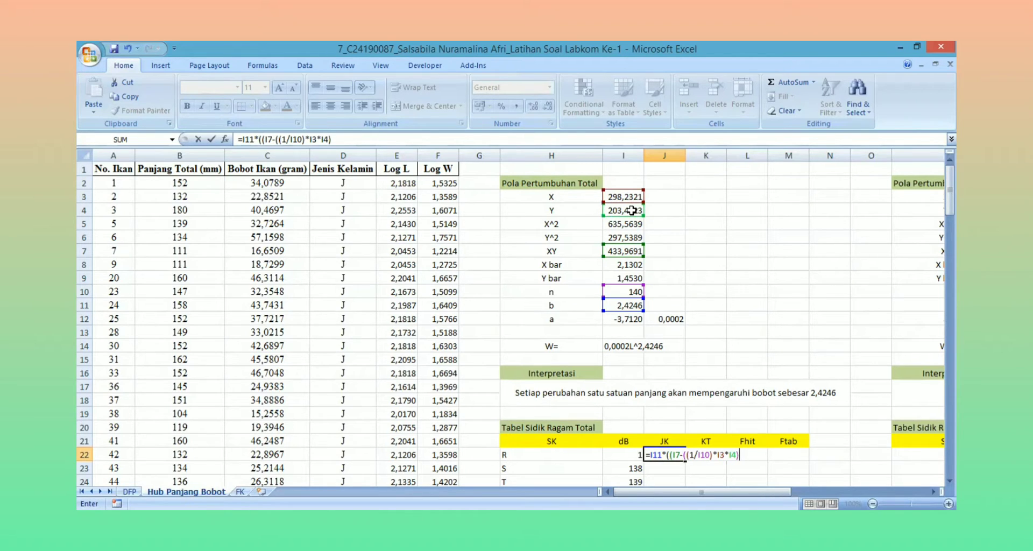
{"action": "type", "text": "))"}
{"action": "key", "text": "Return"}
{"action": "left_click_drag", "start_coordinate": [950, 188], "coordinate": [950, 224]}
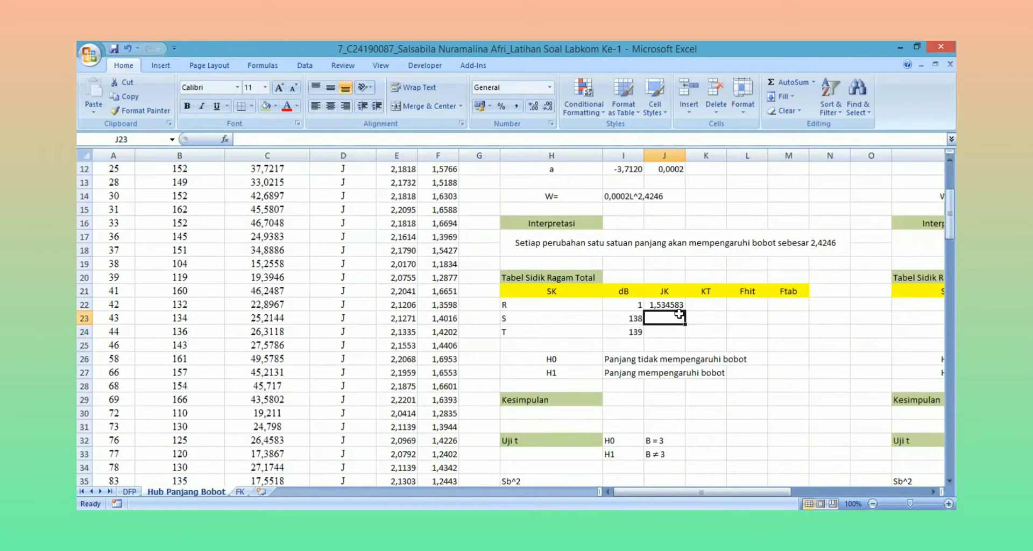
{"action": "left_click", "coordinate": [673, 308]}
{"action": "left_click_drag", "start_coordinate": [673, 311], "coordinate": [640, 314]}
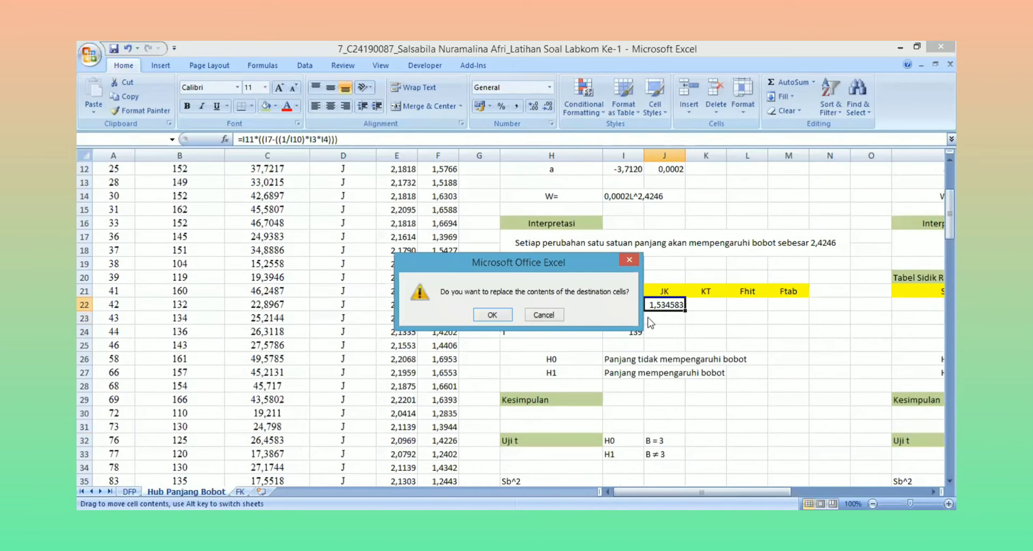
{"action": "left_click", "coordinate": [559, 316]}
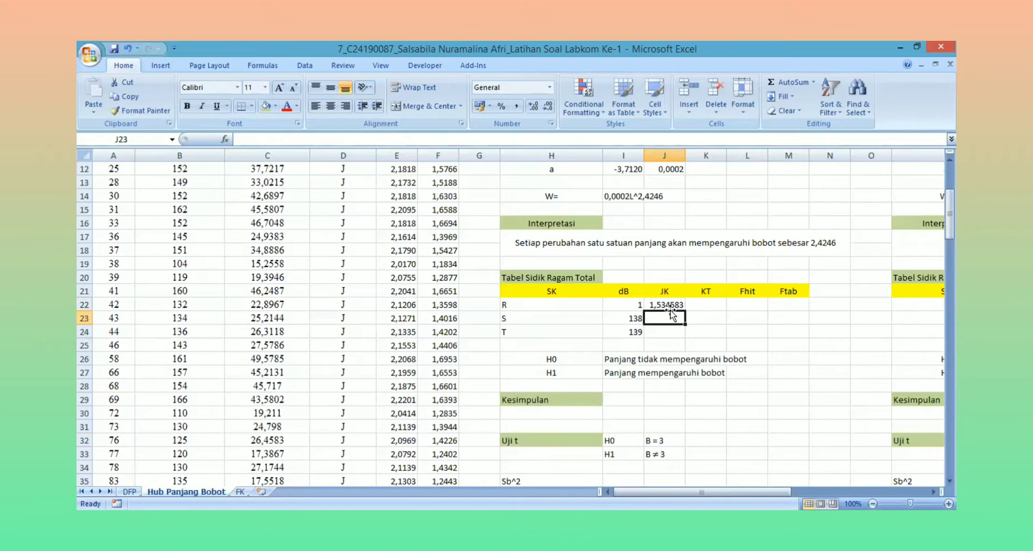
Reduce the JK value of row R in cell J22 to four decimal places
{"action": "left_click", "coordinate": [667, 304]}
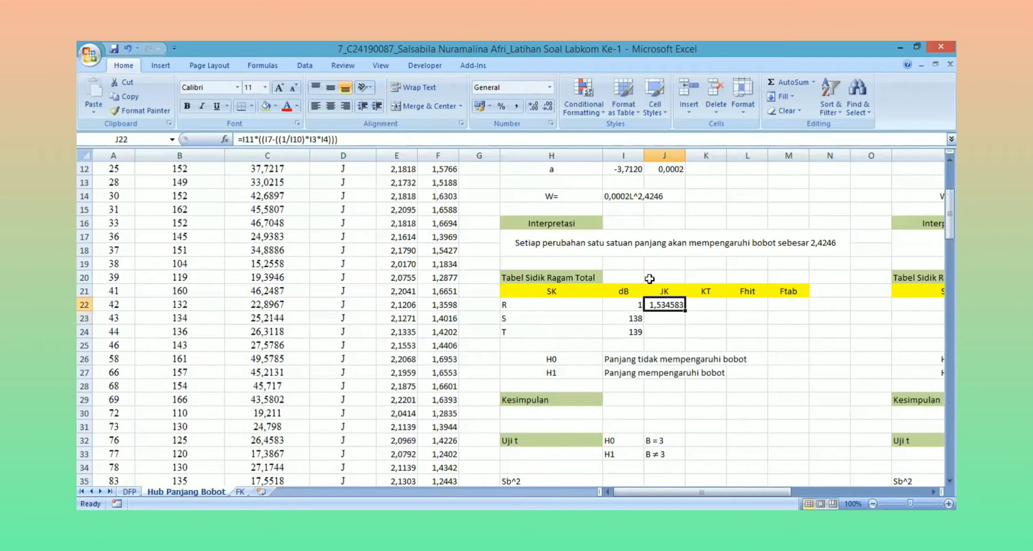
{"action": "left_click", "coordinate": [547, 106]}
{"action": "left_click", "coordinate": [547, 107]}
{"action": "left_click", "coordinate": [710, 305]}
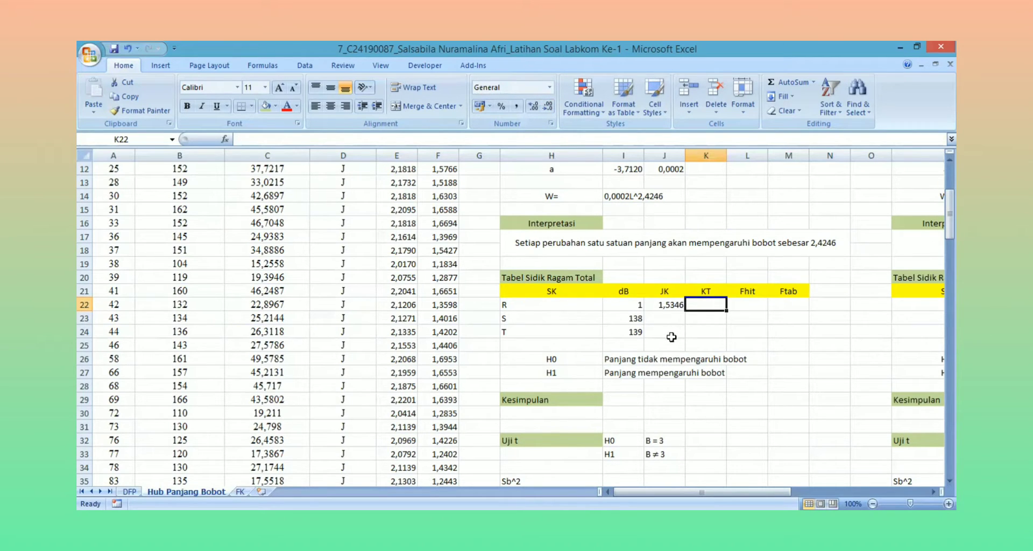
Calculate the JK value for row T in cell J24 with the formula =I6-((1/I10)*(I4^2))
{"action": "left_click", "coordinate": [667, 327]}
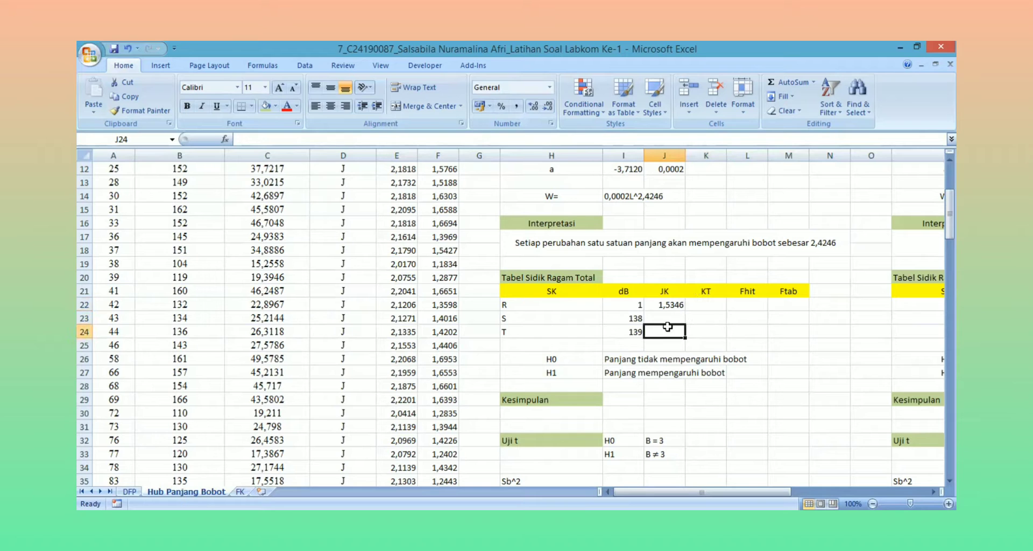
{"action": "type", "text": "="}
{"action": "left_click_drag", "start_coordinate": [949, 216], "coordinate": [950, 195]}
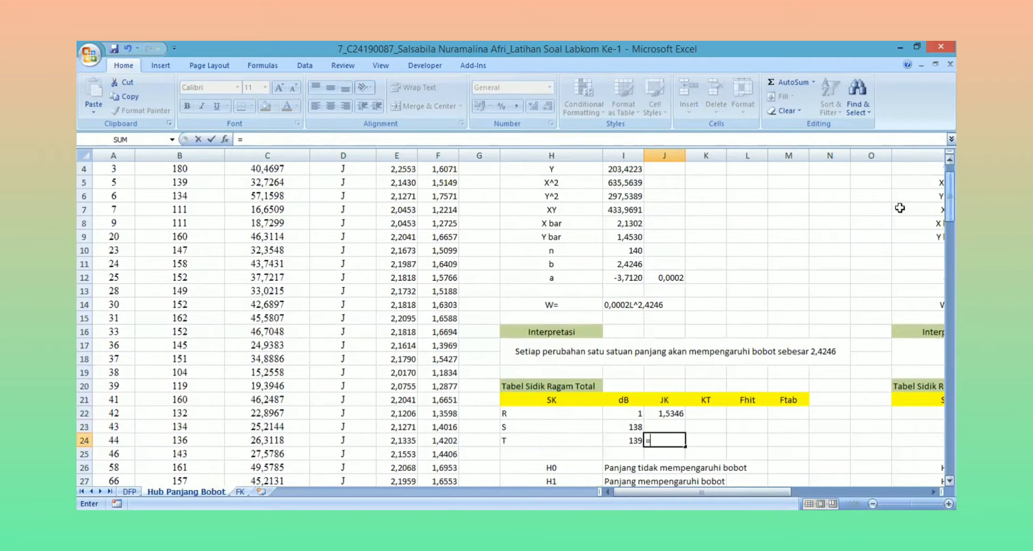
{"action": "left_click", "coordinate": [626, 198]}
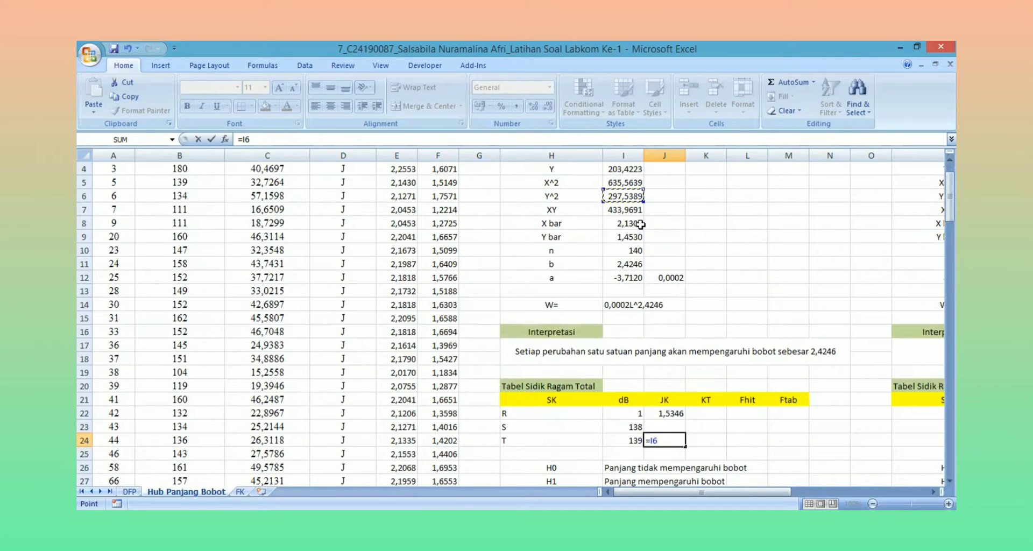
{"action": "type", "text": "-((1/"}
{"action": "left_click", "coordinate": [630, 250]}
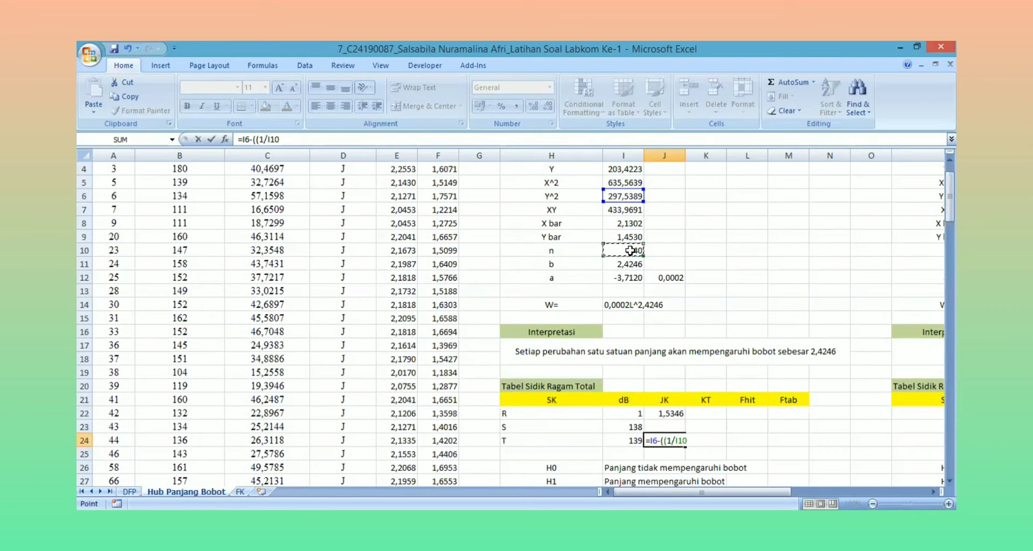
{"action": "type", "text": ")*"}
{"action": "left_click", "coordinate": [626, 171]}
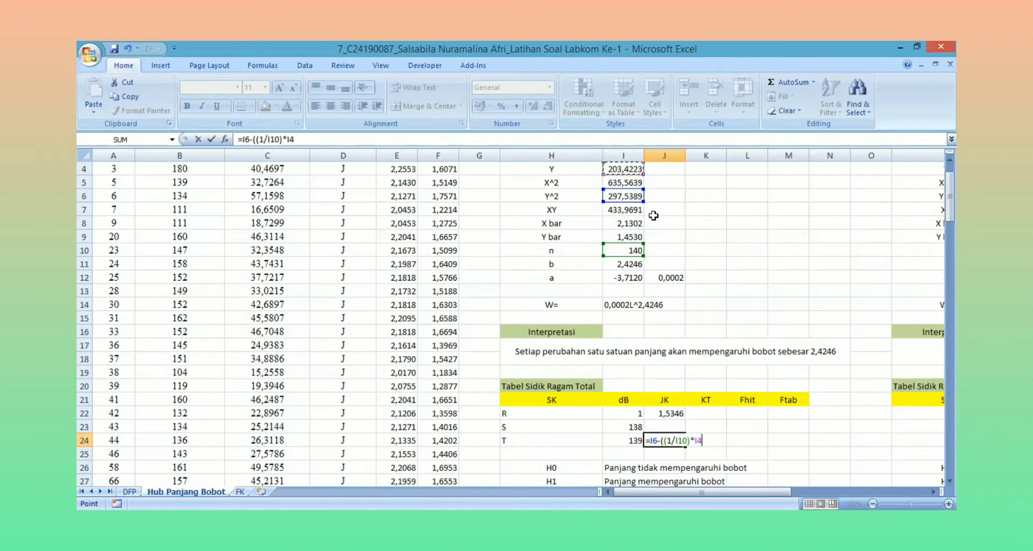
{"action": "key", "text": "BackSpace"}
{"action": "key", "text": "BackSpace"}
{"action": "type", "text": "("}
{"action": "left_click", "coordinate": [629, 172]}
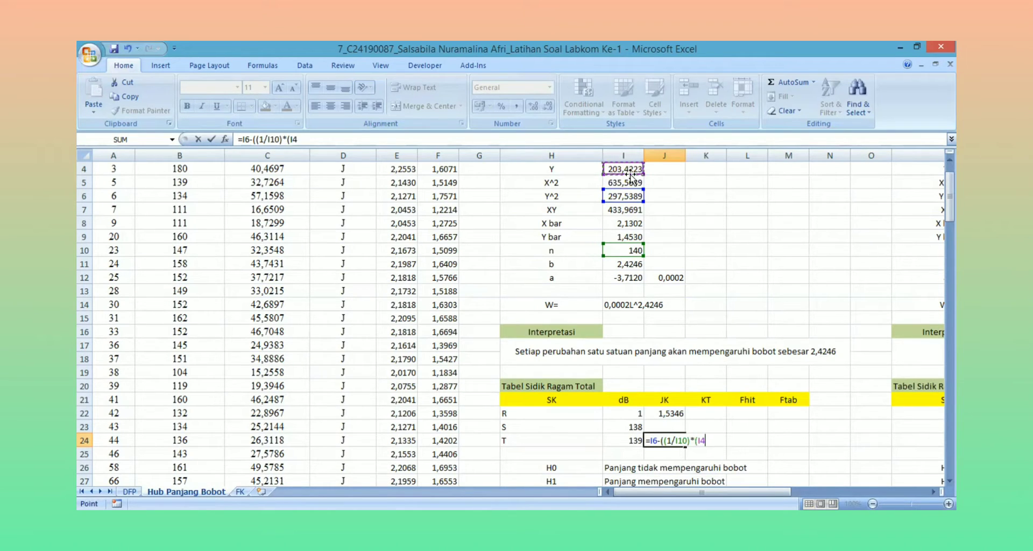
{"action": "type", "text": "^2"}
{"action": "type", "text": "))"}
{"action": "key", "text": "Return"}
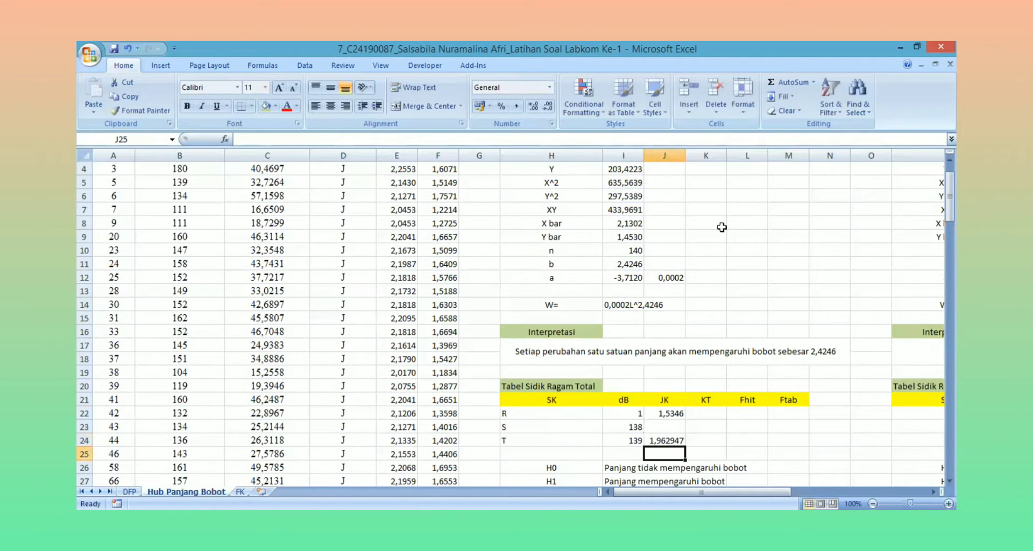
Reduce the JK value of row T in cell J24 to four decimal places
{"action": "left_click", "coordinate": [672, 439]}
{"action": "left_click", "coordinate": [547, 107]}
{"action": "left_click", "coordinate": [547, 108]}
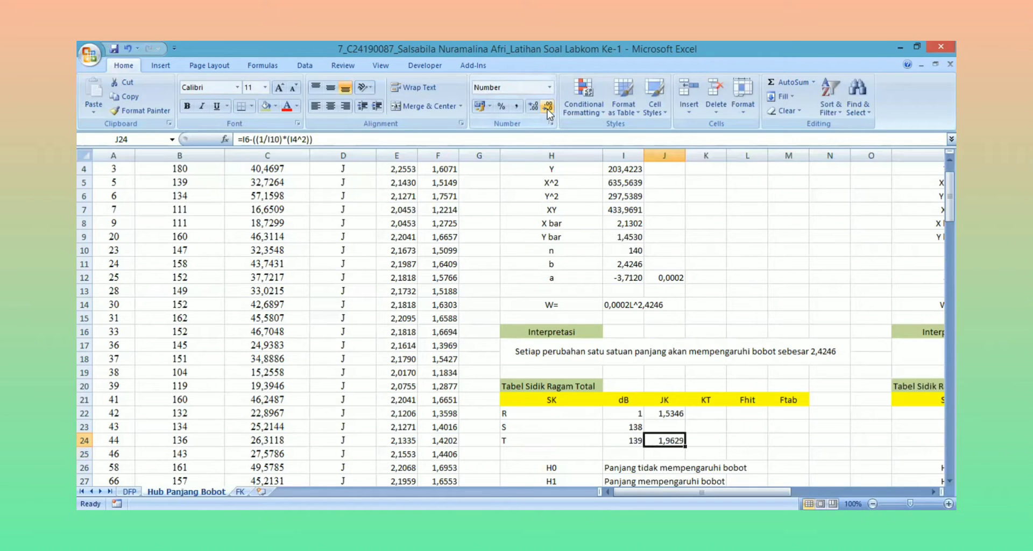
Calculate the JK value for row S in cell J23 by subtracting R from T with =J24-J22
{"action": "left_click", "coordinate": [669, 427]}
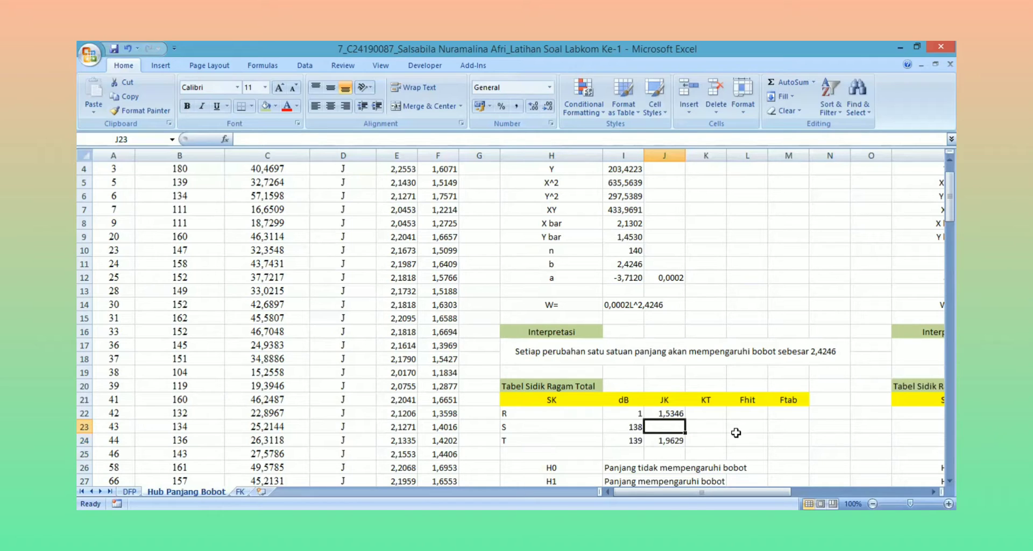
{"action": "type", "text": "="}
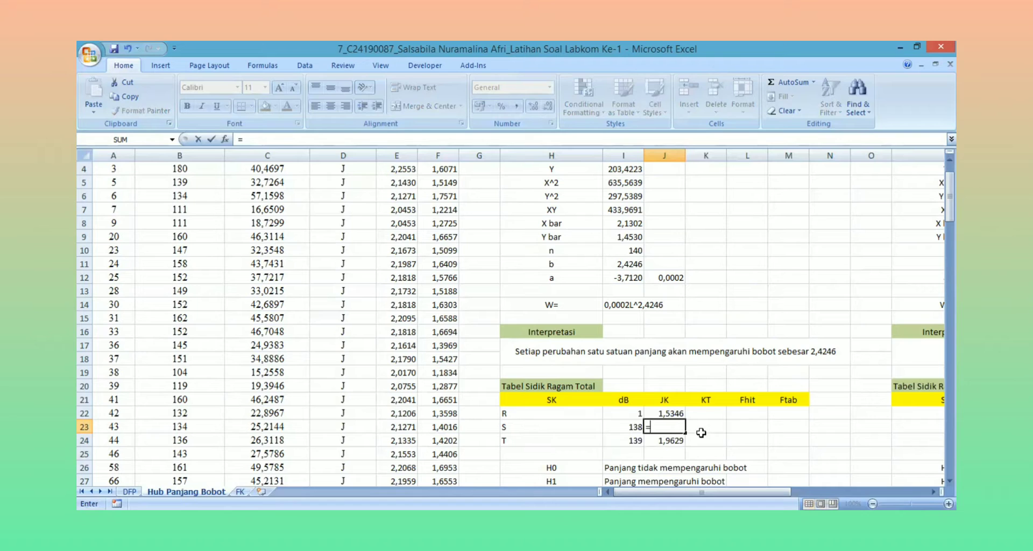
{"action": "left_click", "coordinate": [677, 439]}
{"action": "type", "text": "-"}
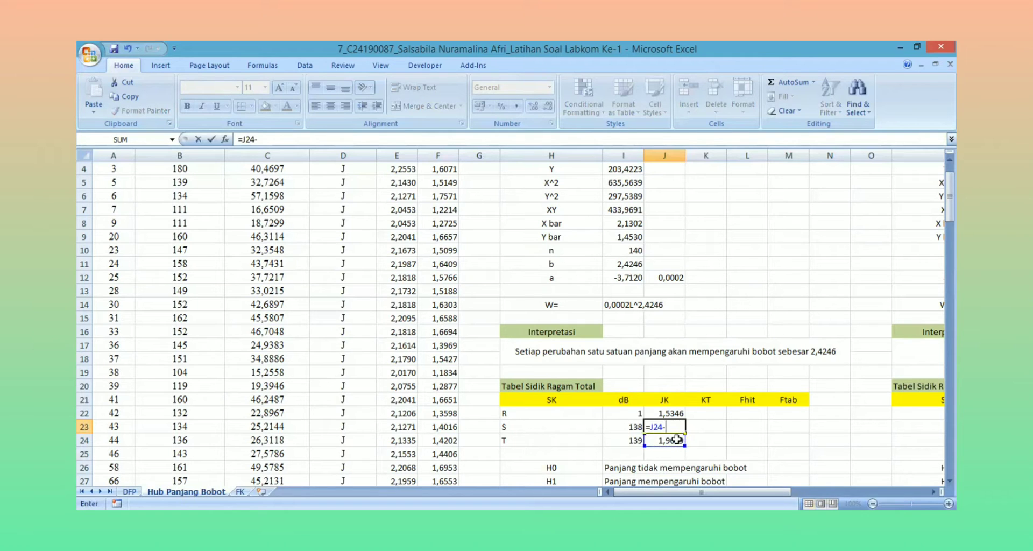
{"action": "left_click", "coordinate": [665, 411]}
{"action": "key", "text": "Return"}
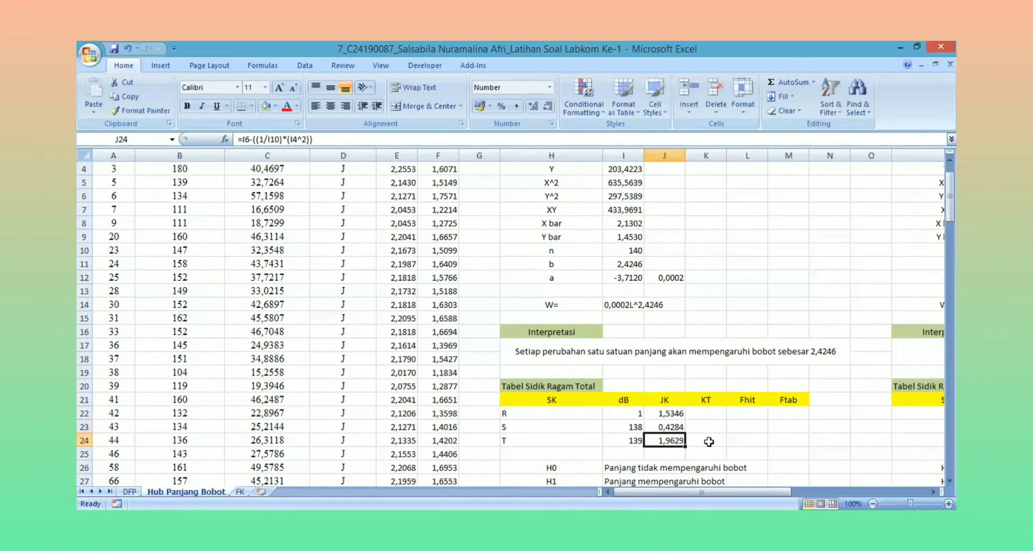
{"action": "left_click", "coordinate": [709, 453]}
Calculate the KT value for row R in cell K22 by dividing JK by dB with =J22/I22
{"action": "left_click_drag", "start_coordinate": [950, 201], "coordinate": [949, 220]}
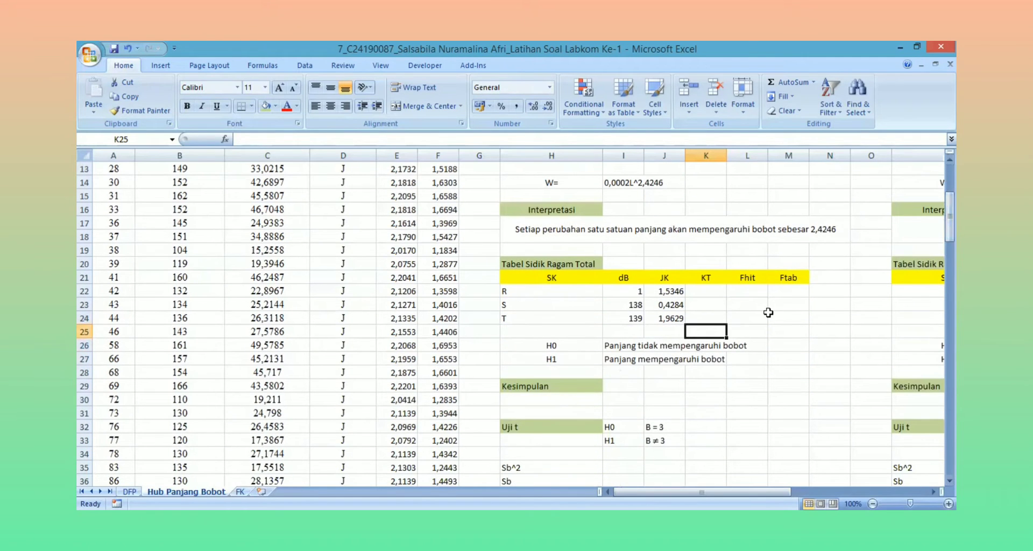
{"action": "left_click", "coordinate": [718, 292]}
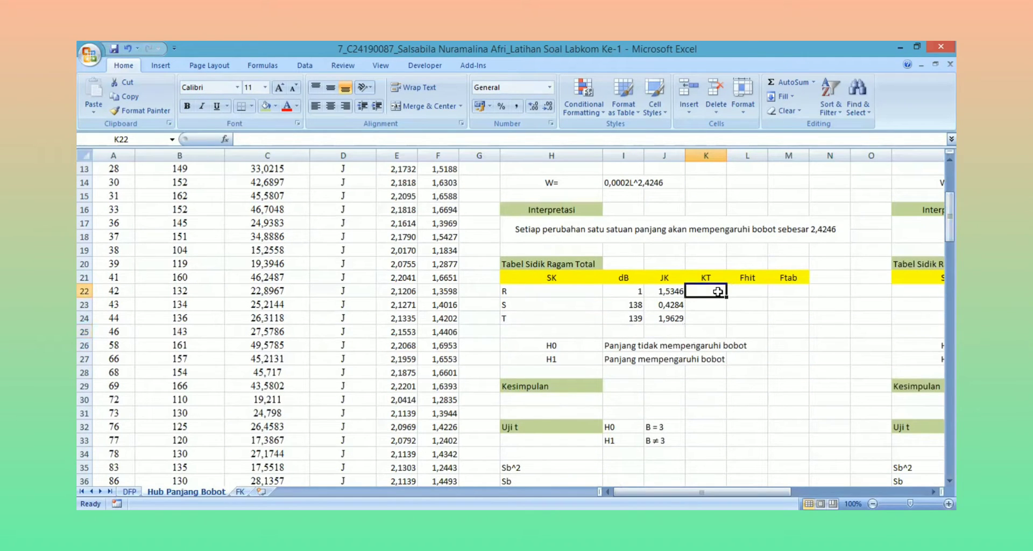
{"action": "type", "text": "="}
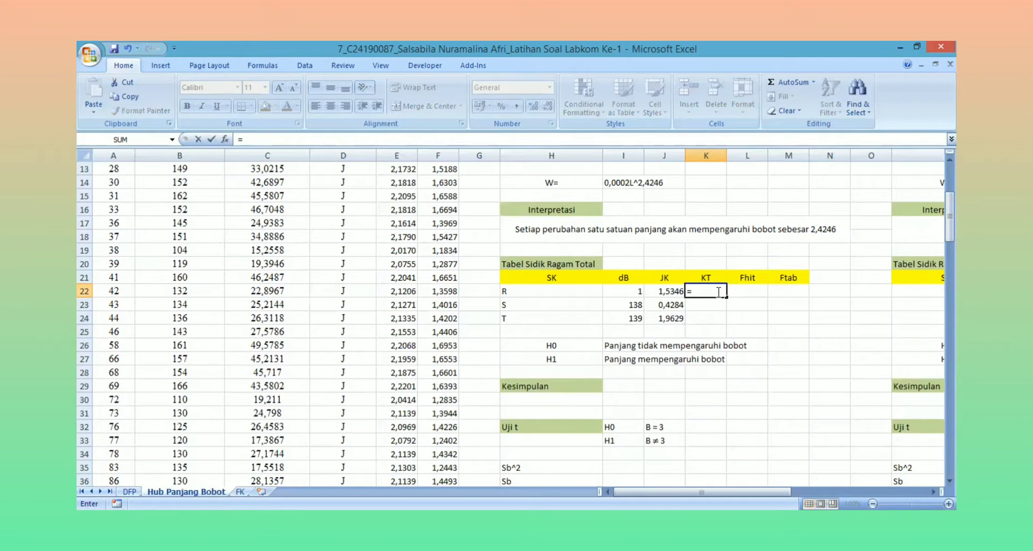
{"action": "left_click", "coordinate": [658, 291]}
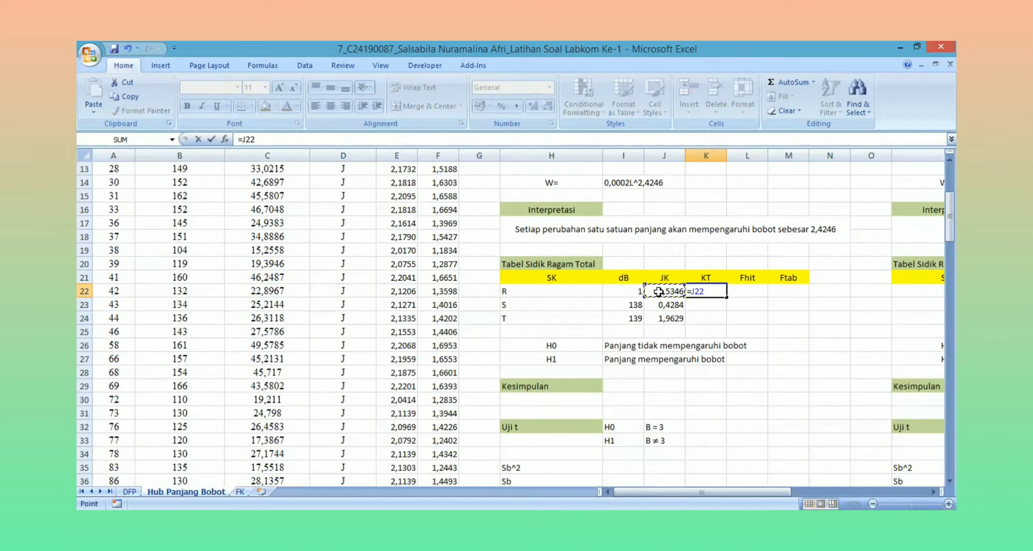
{"action": "type", "text": "/"}
{"action": "left_click", "coordinate": [617, 291]}
{"action": "key", "text": "Return"}
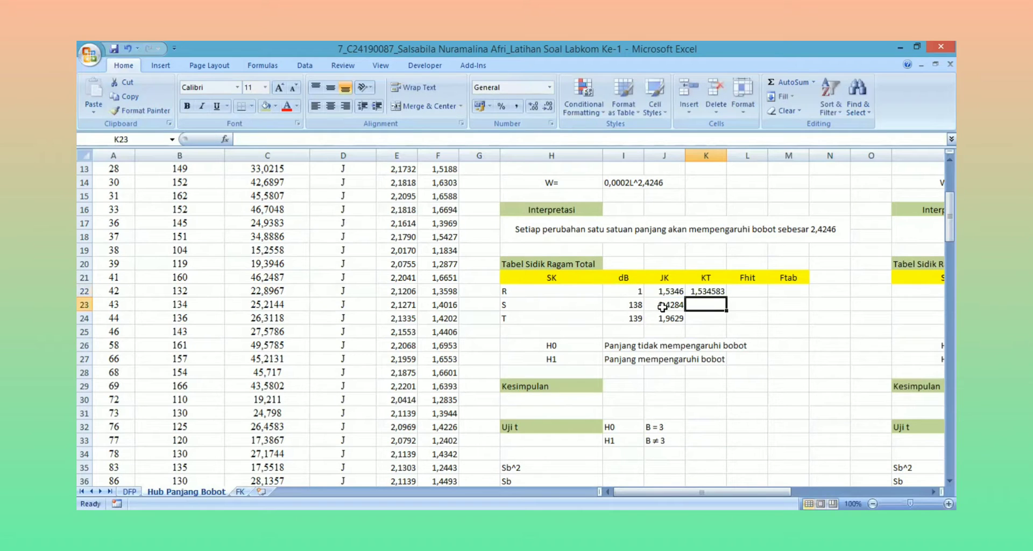
Calculate the KT value for row S in cell K23 by dividing JK by dB with =J23/I23
{"action": "type", "text": "="}
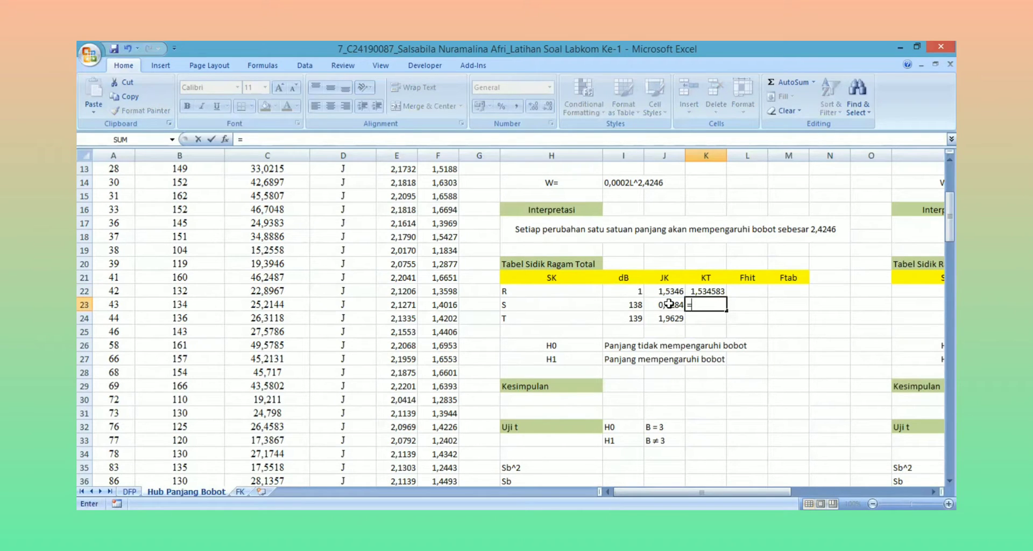
{"action": "left_click", "coordinate": [668, 304]}
{"action": "type", "text": "/"}
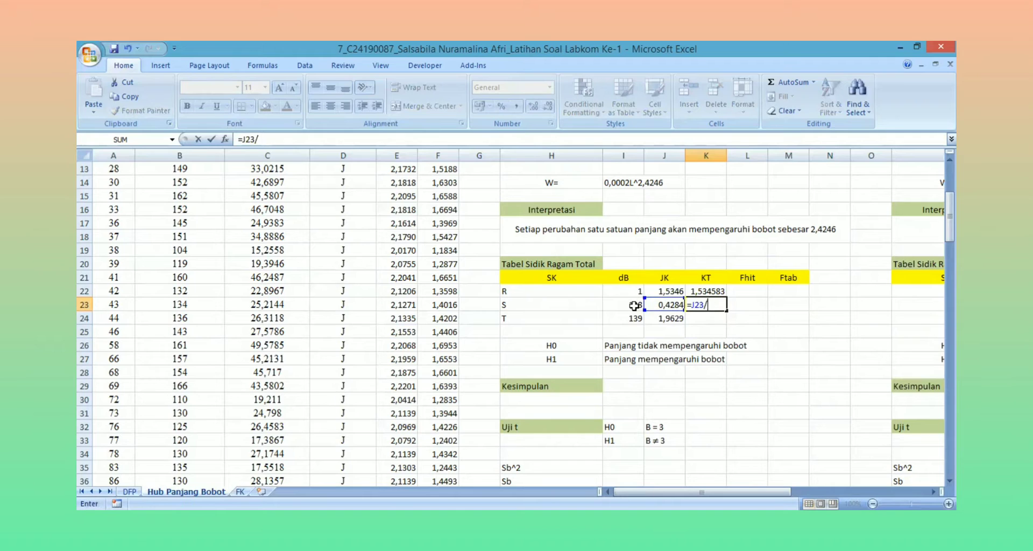
{"action": "left_click", "coordinate": [634, 305]}
{"action": "key", "text": "Return"}
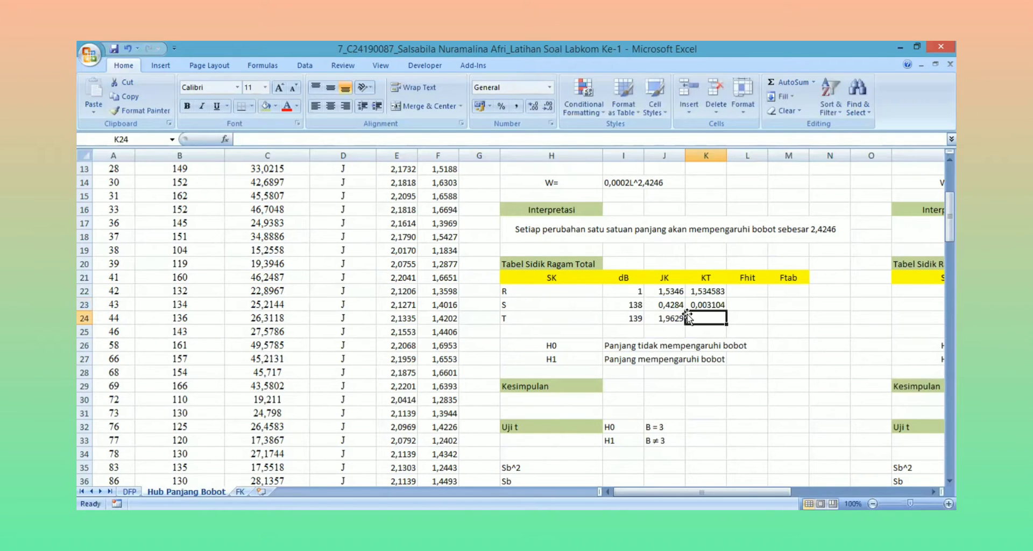
Calculate the Fhit value for row R in cell L22 by dividing the KT of R by the KT of S with =K22/K23
{"action": "type", "text": "="}
{"action": "key", "text": "Escape"}
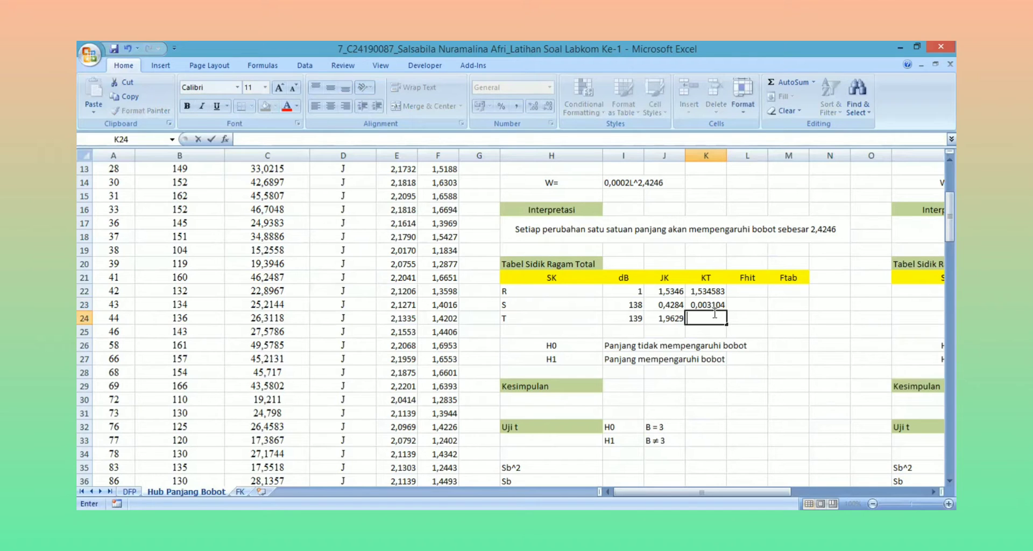
{"action": "left_click", "coordinate": [748, 290]}
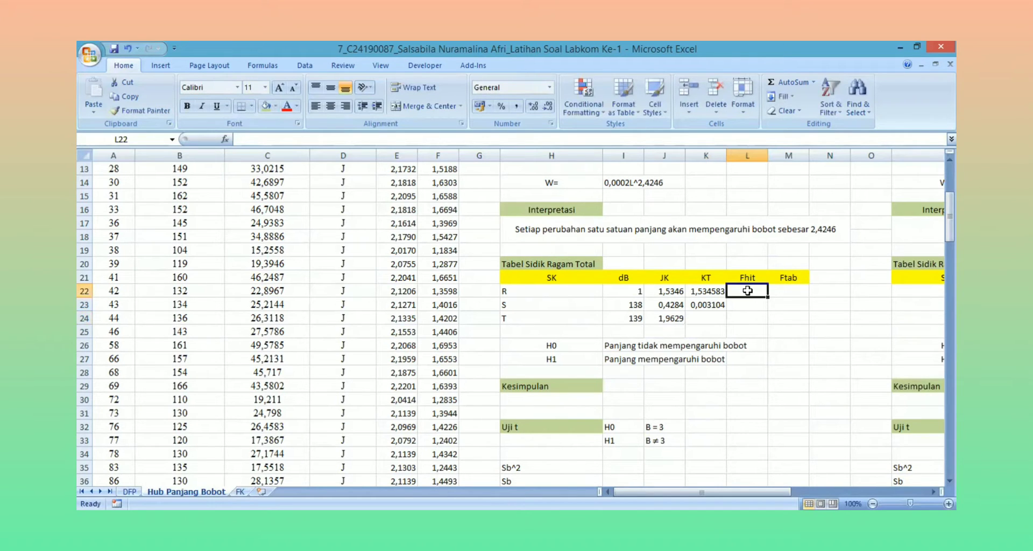
{"action": "type", "text": "="}
{"action": "left_click", "coordinate": [714, 290]}
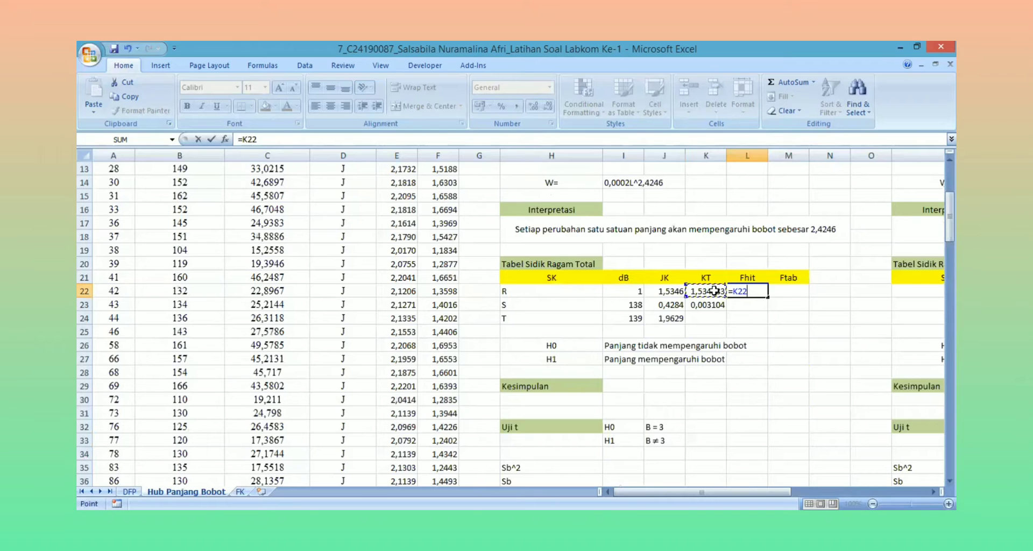
{"action": "type", "text": "/"}
{"action": "left_click", "coordinate": [714, 304]}
{"action": "key", "text": "Return"}
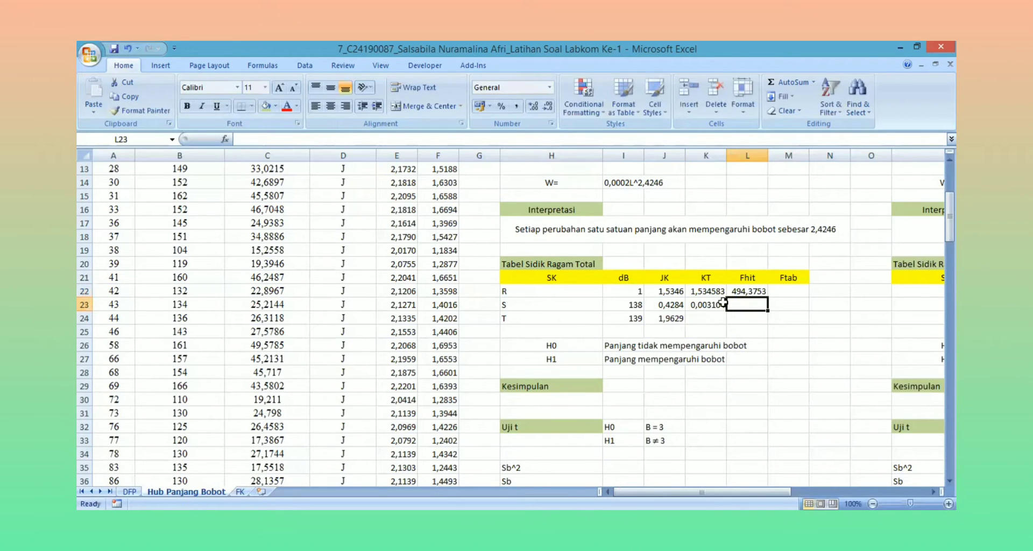
Calculate the Ftab value for row R in cell M22 from the two dB values with =FINV(0,05;I22;I23)
{"action": "left_click", "coordinate": [785, 291]}
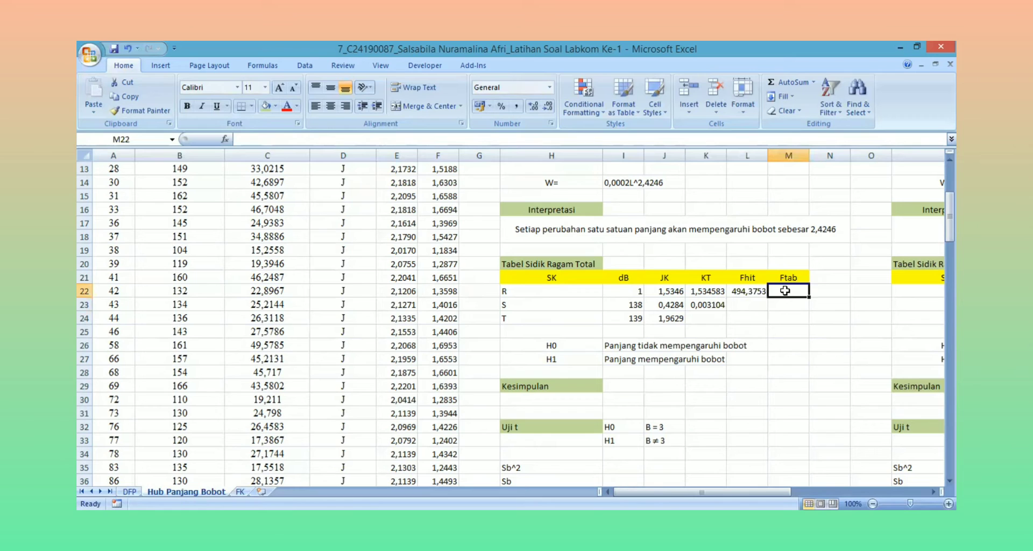
{"action": "type", "text": "="}
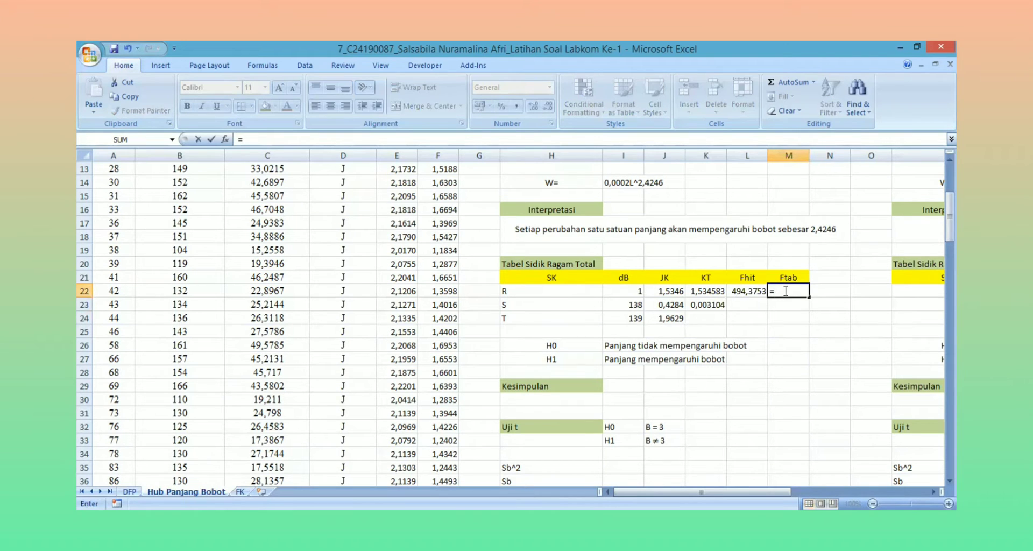
{"action": "type", "text": "FIN"}
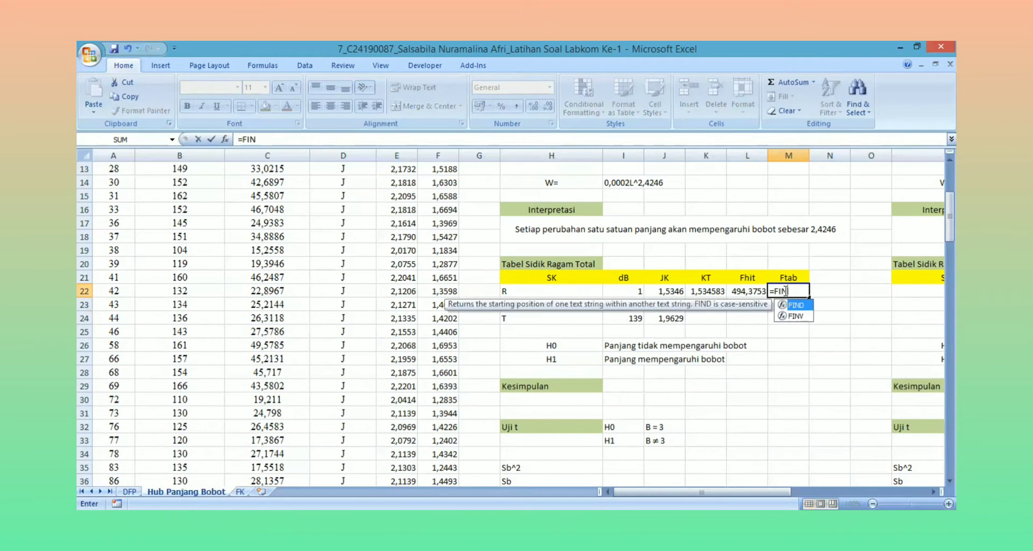
{"action": "double_click", "coordinate": [795, 317]}
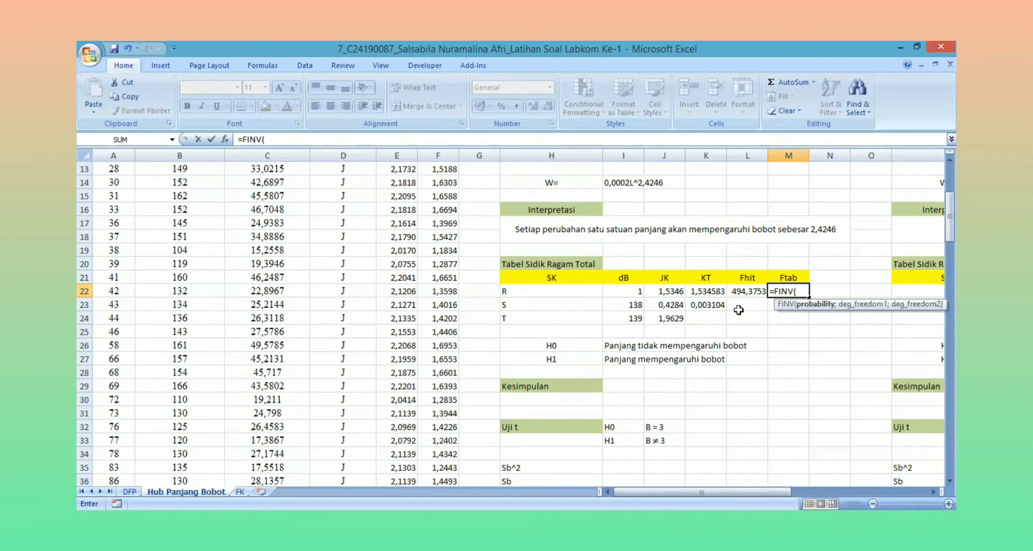
{"action": "type", "text": "0,05;"}
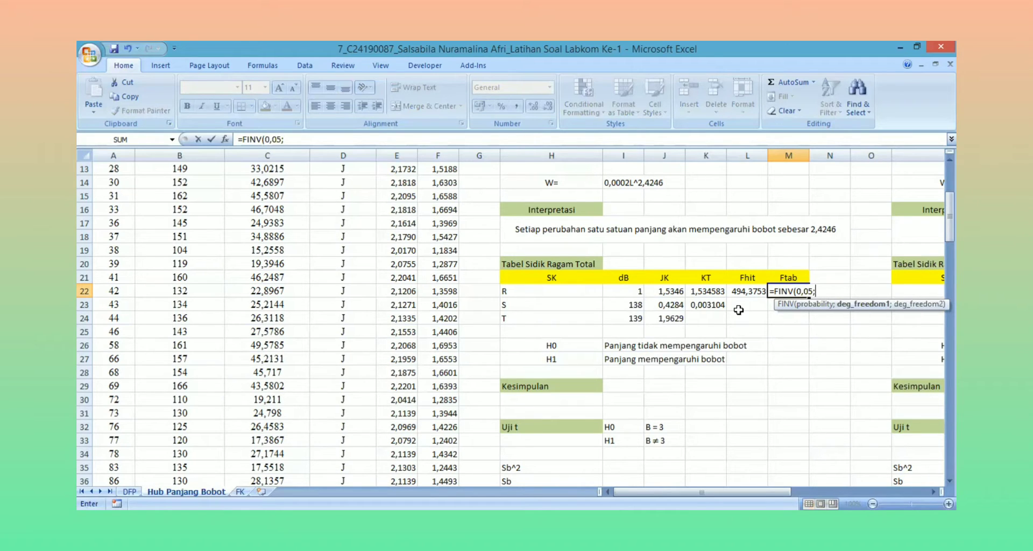
{"action": "left_click", "coordinate": [635, 291]}
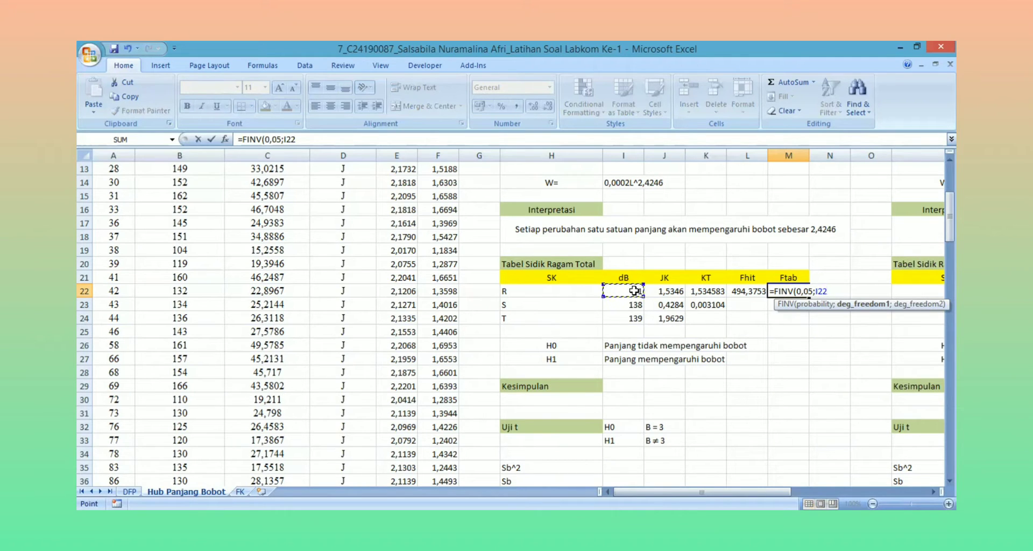
{"action": "type", "text": ";"}
{"action": "left_click", "coordinate": [630, 306]}
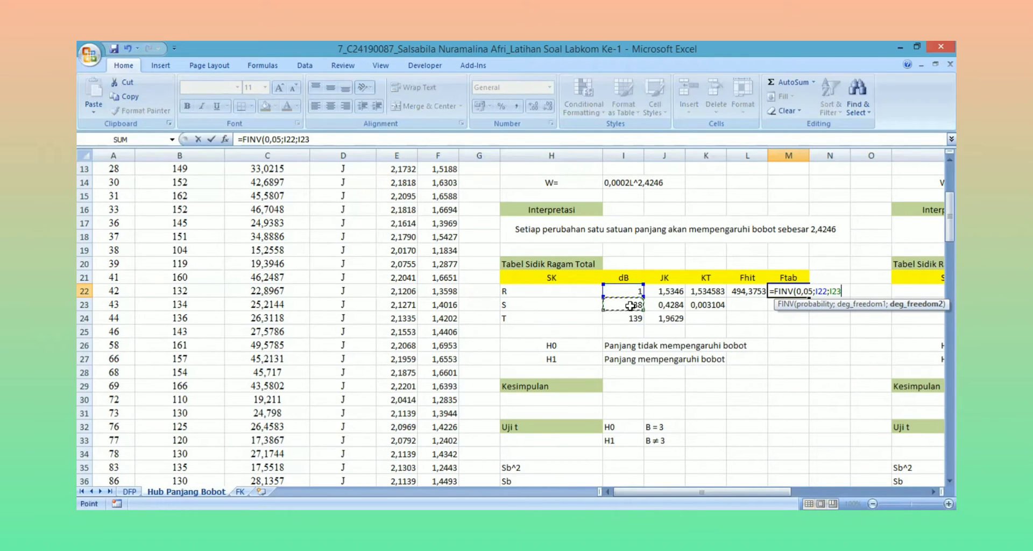
{"action": "type", "text": ")"}
{"action": "key", "text": "Return"}
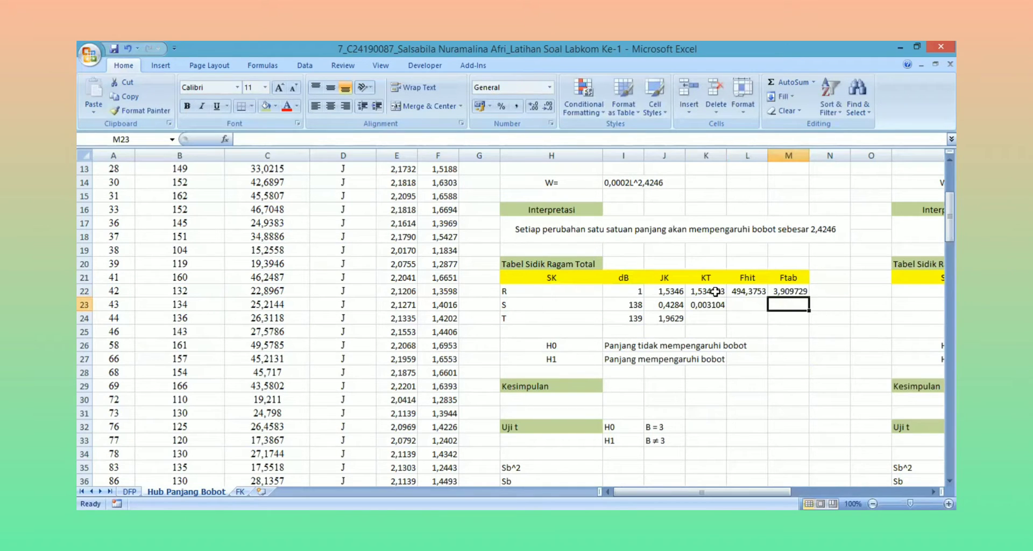
Reduce the KT values in K22:K23 and the Ftab value in M22 to four decimal places
{"action": "left_click_drag", "start_coordinate": [715, 293], "coordinate": [715, 301]}
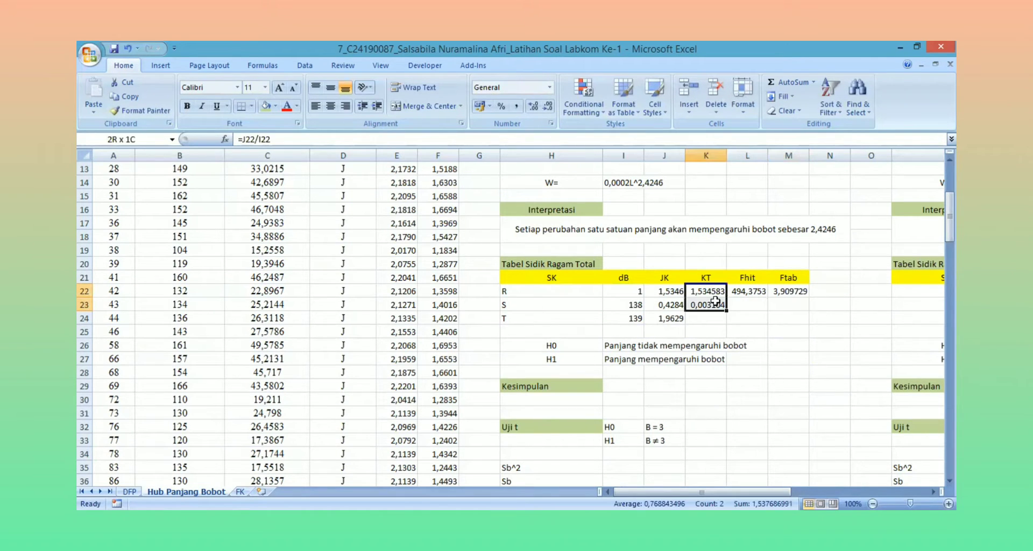
{"action": "left_click", "coordinate": [549, 107]}
{"action": "left_click", "coordinate": [550, 106]}
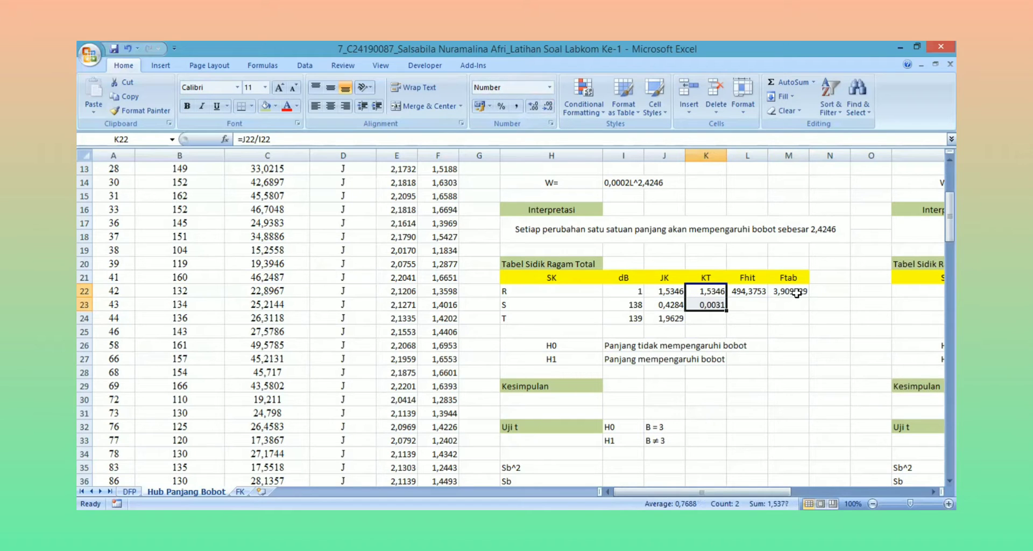
{"action": "left_click", "coordinate": [791, 291]}
{"action": "left_click", "coordinate": [549, 107]}
{"action": "left_click", "coordinate": [548, 107]}
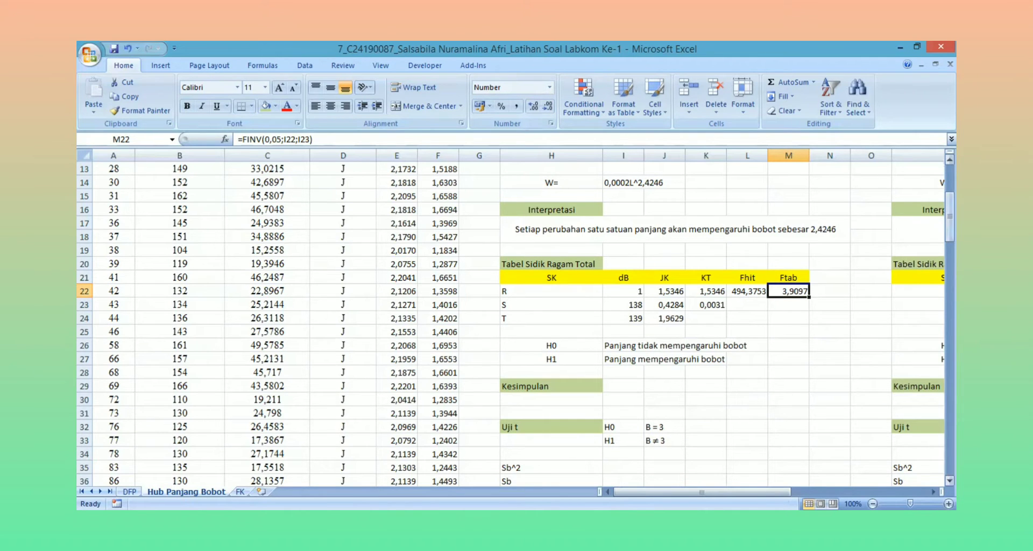
Enter "Fhit > Ftab" in cell I29 beside the Kesimpulan heading of the ANOVA table
{"action": "left_click_drag", "start_coordinate": [948, 213], "coordinate": [948, 231]}
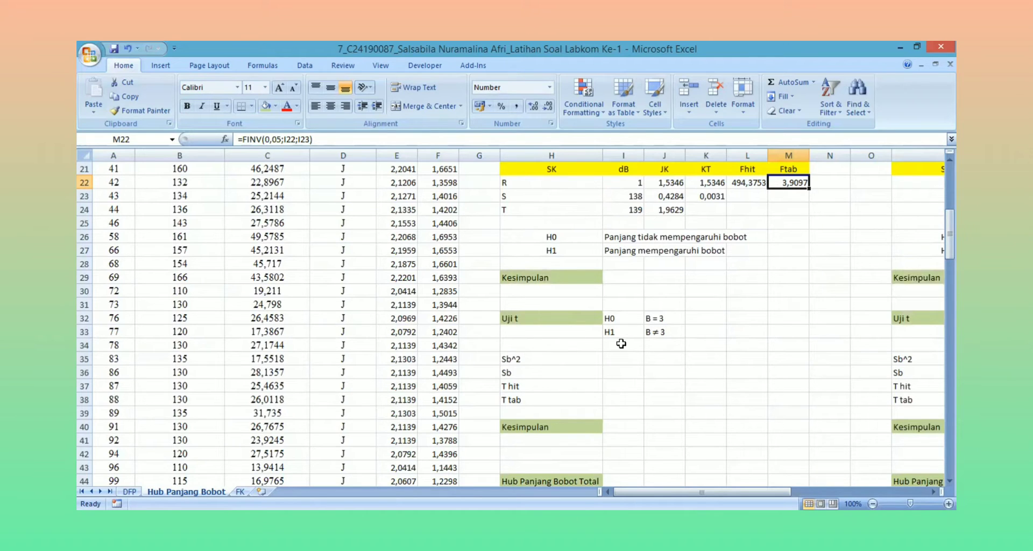
{"action": "left_click", "coordinate": [624, 277]}
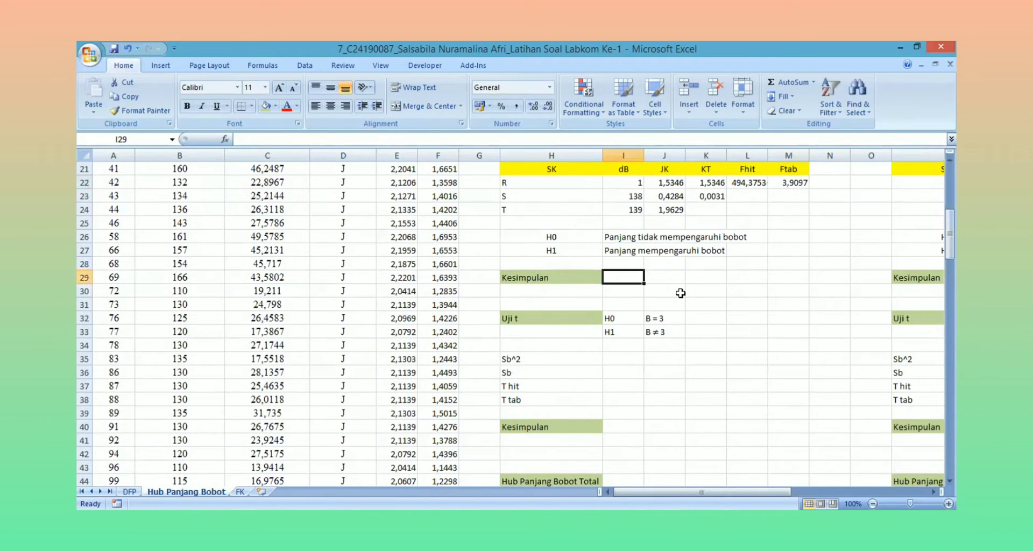
{"action": "type", "text": "Tol"}
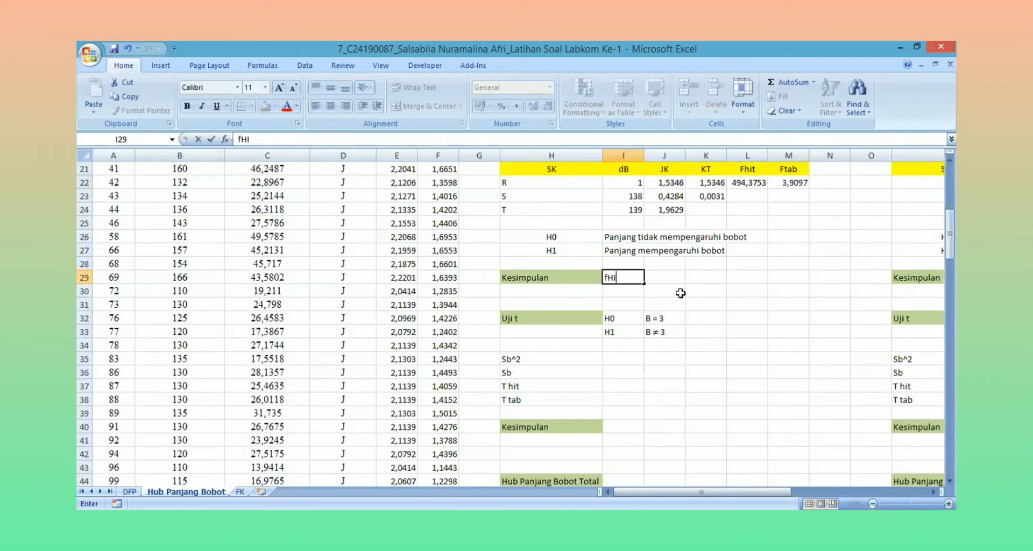
{"action": "key", "text": "BackSpace"}
{"action": "key", "text": "BackSpace"}
{"action": "key", "text": "BackSpace"}
{"action": "type", "text": "Fhit > Ftab"}
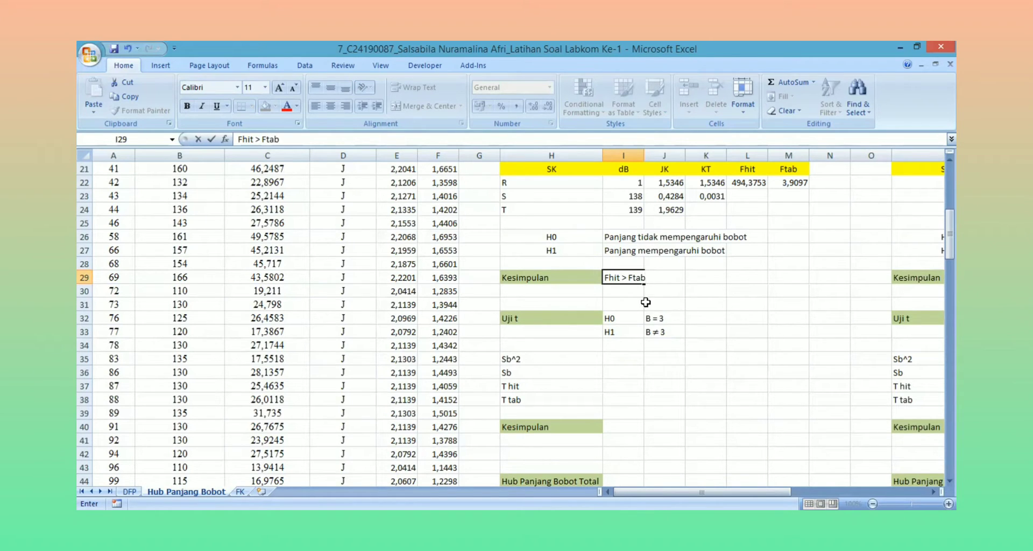
Enter the conclusion "Panjang mempengaruhi bobot" in cell I30, below the Fhit and Ftab comparison
{"action": "left_click", "coordinate": [632, 291]}
{"action": "type", "text": "Panjan"}
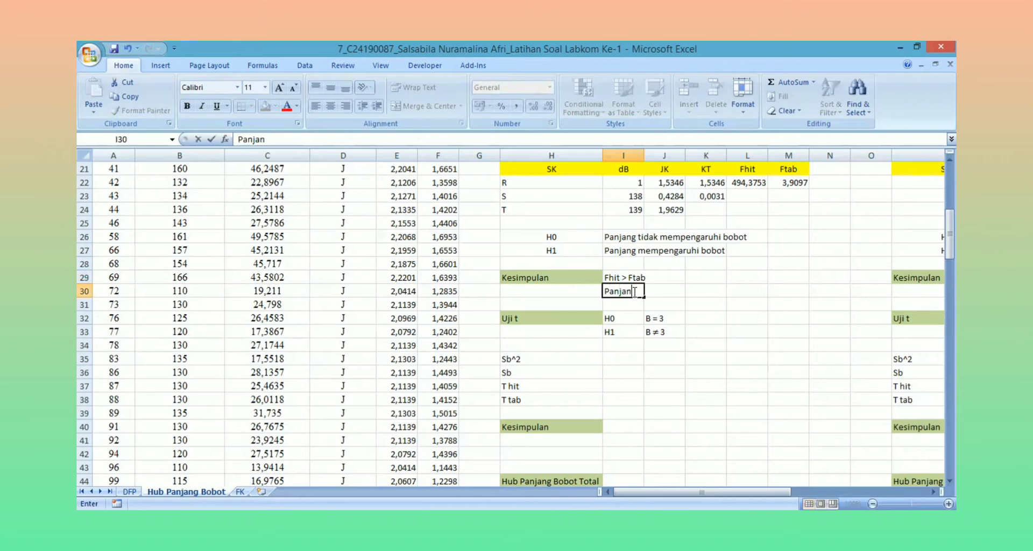
{"action": "type", "text": "g mempengar"}
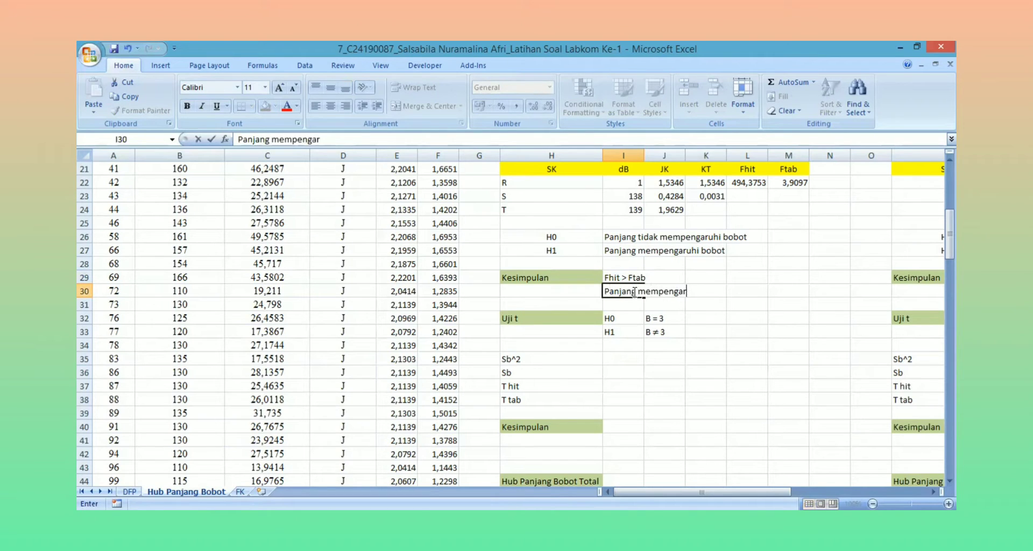
{"action": "type", "text": "uhi bobot"}
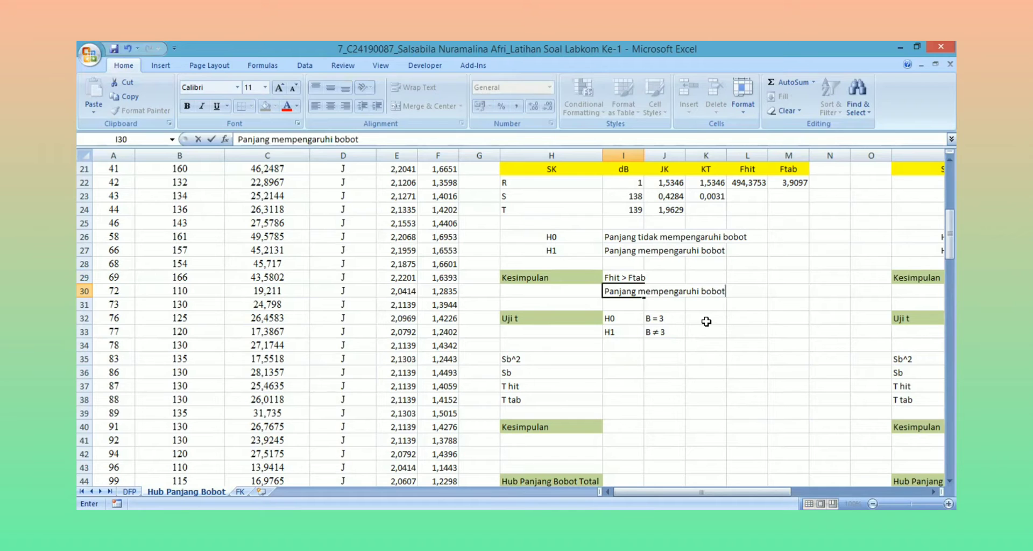
{"action": "left_click", "coordinate": [701, 373]}
Calculate Sb^2 for the Uji t section in cell I35 with =K23/(I5-((1/I10)*I3^2))
{"action": "scroll", "coordinate": [648, 279], "scroll_direction": "down", "scroll_amount": 2}
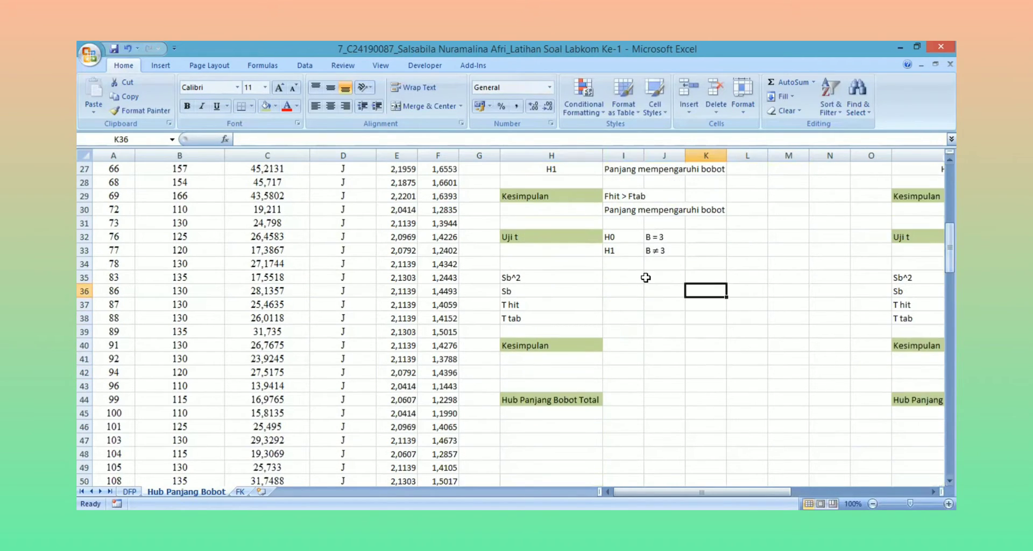
{"action": "left_click", "coordinate": [632, 277]}
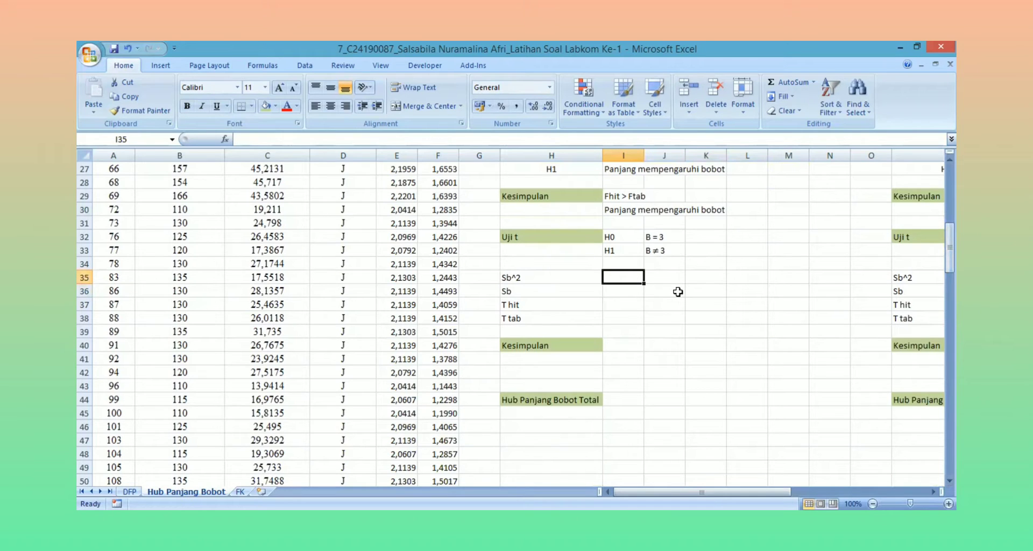
{"action": "type", "text": "="}
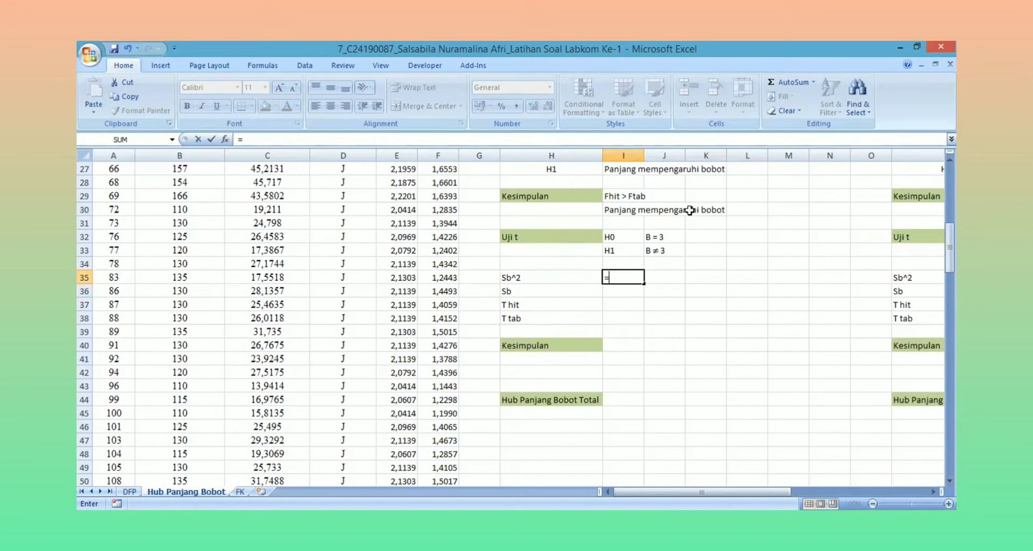
{"action": "left_click_drag", "start_coordinate": [950, 239], "coordinate": [949, 231]}
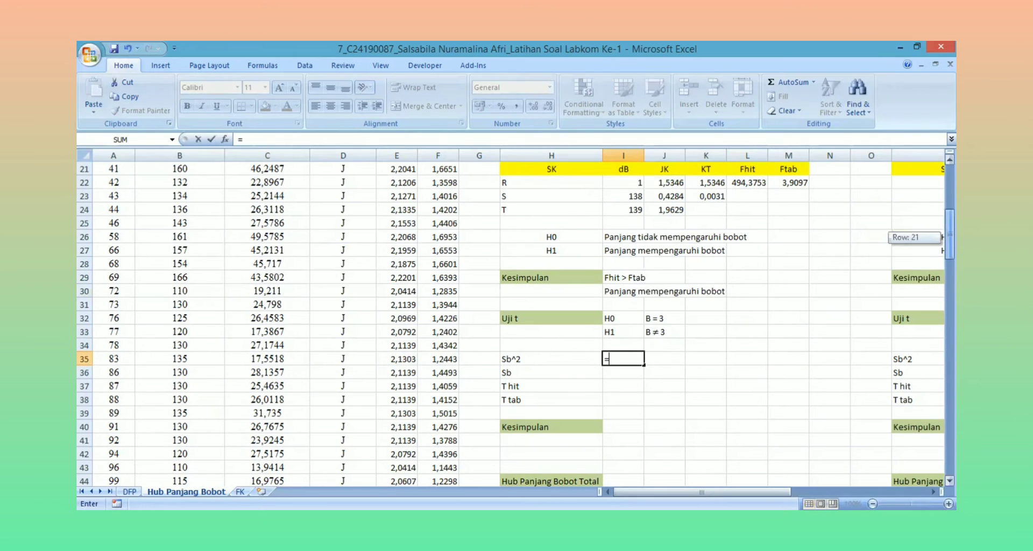
{"action": "left_click", "coordinate": [711, 196]}
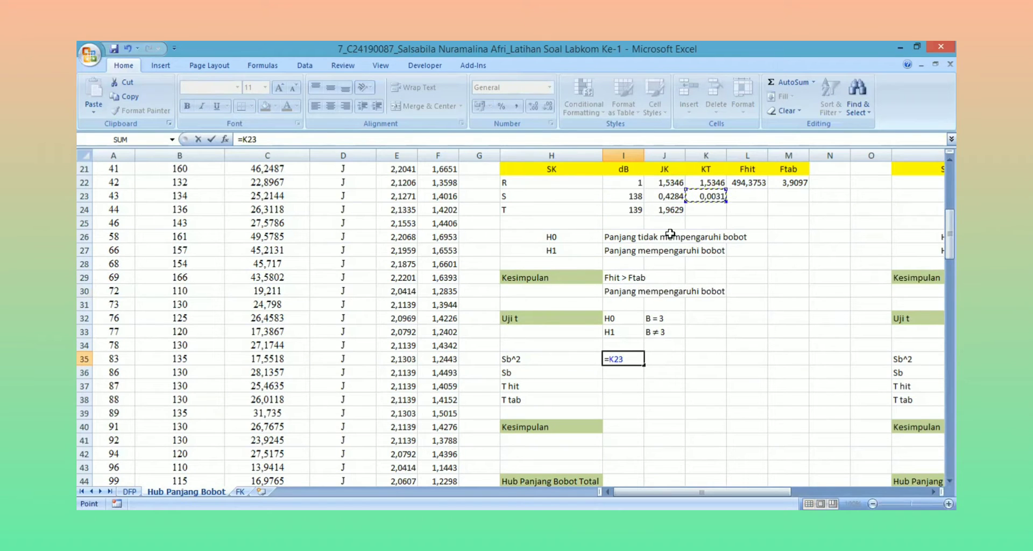
{"action": "type", "text": "/("}
{"action": "left_click_drag", "start_coordinate": [949, 234], "coordinate": [949, 190]}
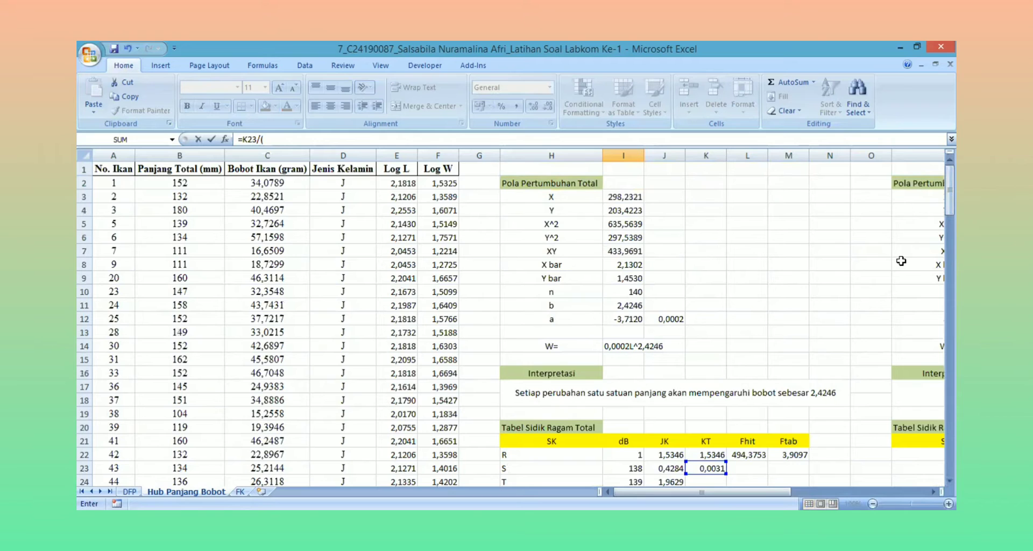
{"action": "left_click", "coordinate": [630, 225]}
{"action": "scroll", "coordinate": [909, 265], "scroll_direction": "down", "scroll_amount": 8}
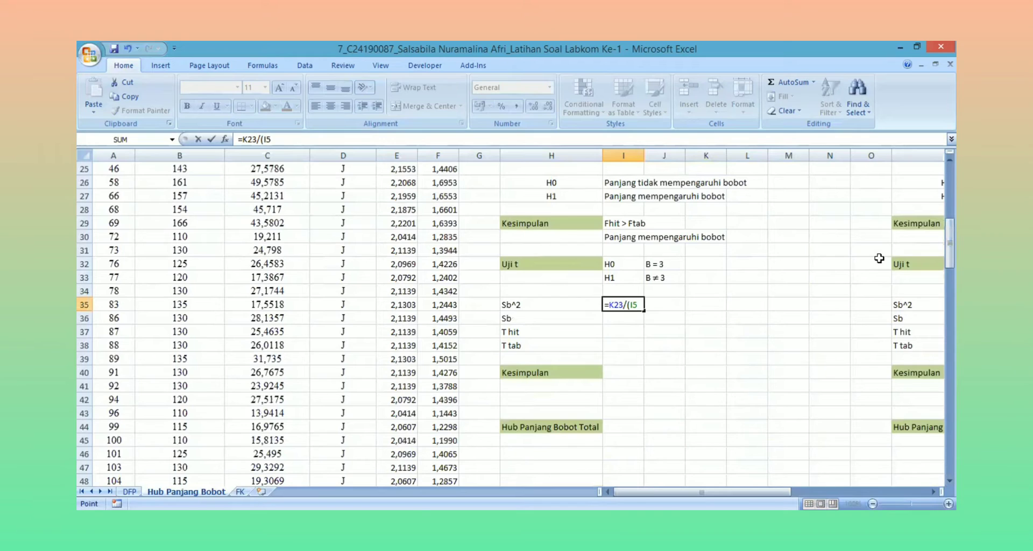
{"action": "type", "text": "-("}
{"action": "type", "text": "(1"}
{"action": "key", "text": "BackSpace"}
{"action": "type", "text": "(1/"}
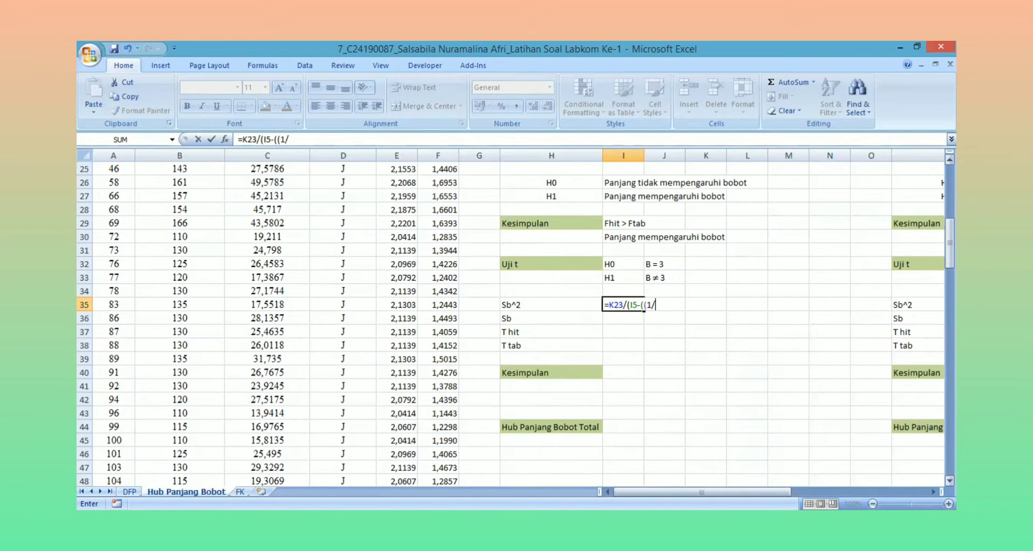
{"action": "left_click_drag", "start_coordinate": [949, 248], "coordinate": [949, 226]}
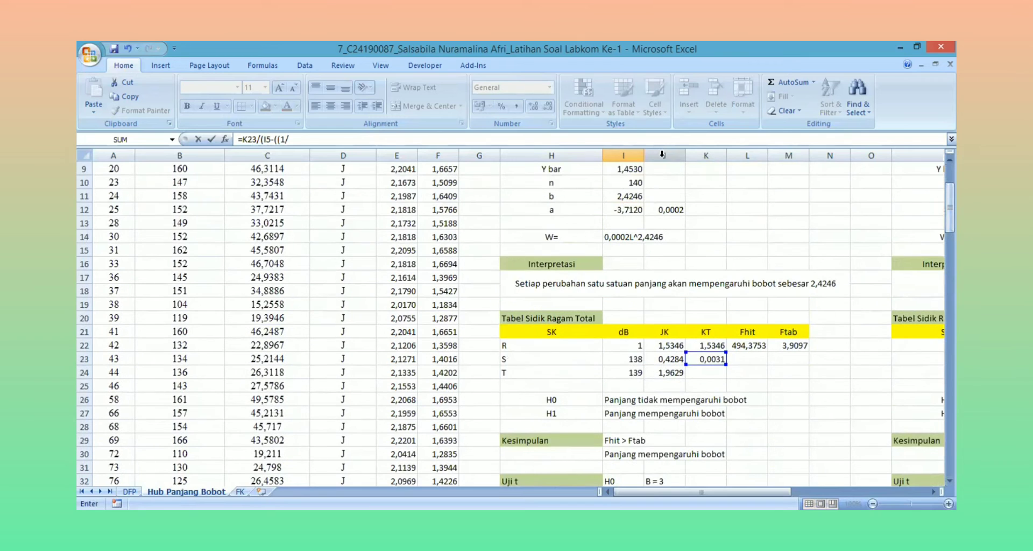
{"action": "left_click", "coordinate": [632, 182]}
{"action": "type", "text": ")*"}
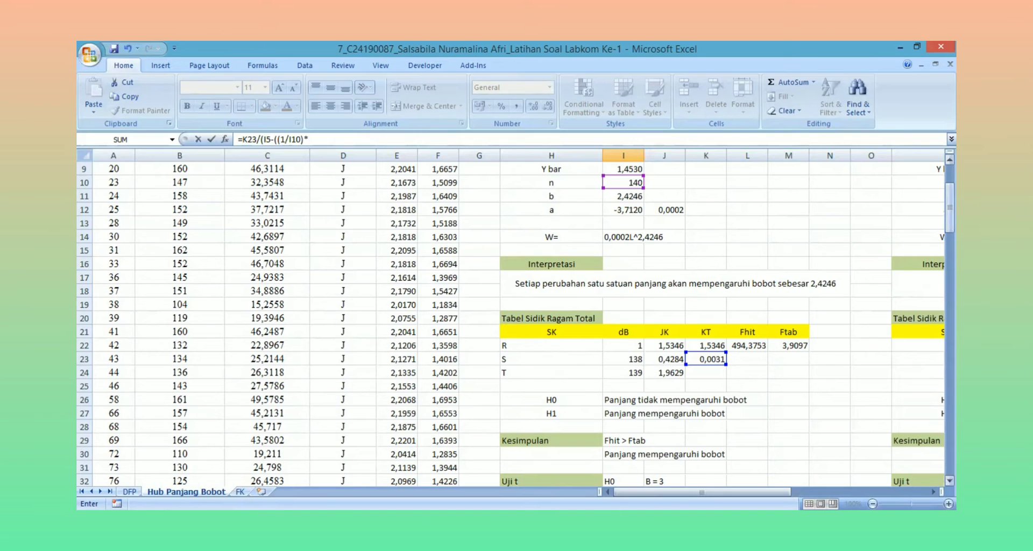
{"action": "scroll", "coordinate": [870, 215], "scroll_direction": "up", "scroll_amount": 3}
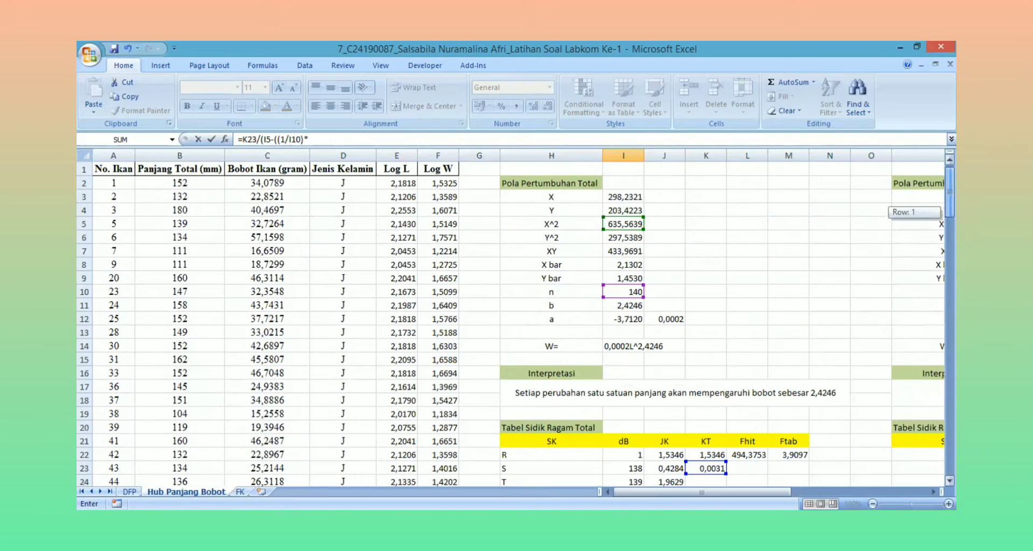
{"action": "left_click", "coordinate": [635, 196]}
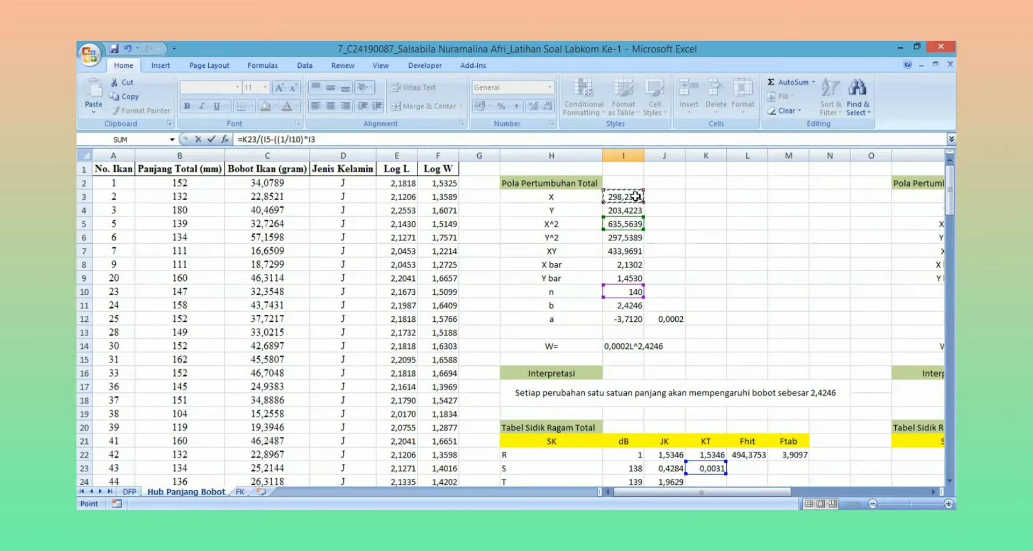
{"action": "type", "text": "^2"}
{"action": "left_click", "coordinate": [530, 138]}
{"action": "type", "text": "))"}
{"action": "key", "text": "Return"}
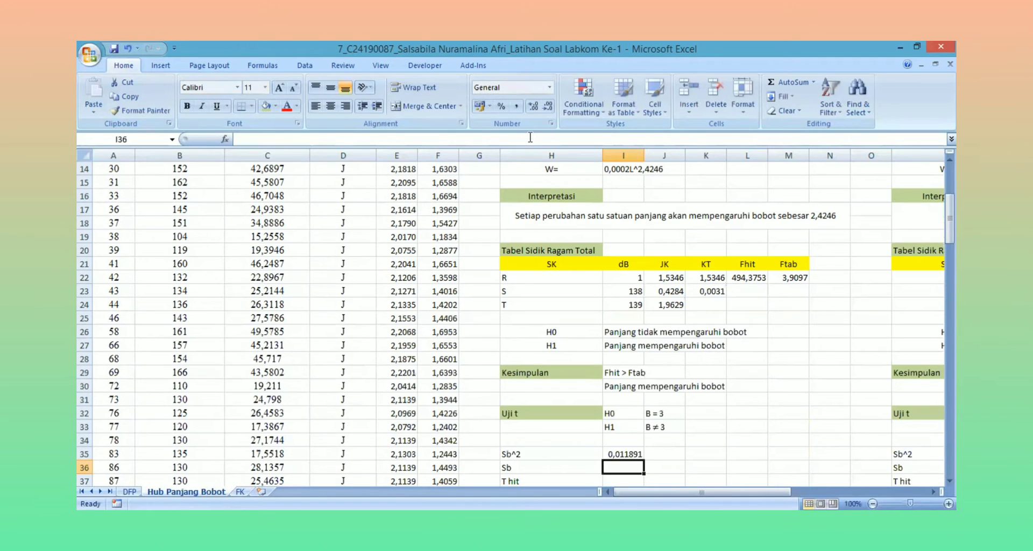
Reduce the Sb^2 value in cell I35 to four decimal places and save the workbook
{"action": "scroll", "coordinate": [634, 393], "scroll_direction": "down", "scroll_amount": 2}
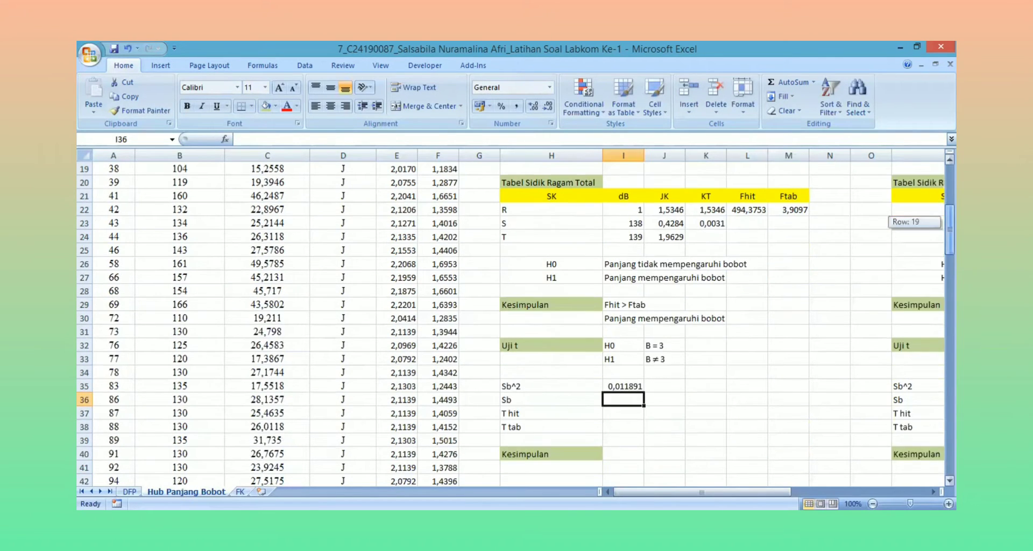
{"action": "left_click", "coordinate": [624, 386]}
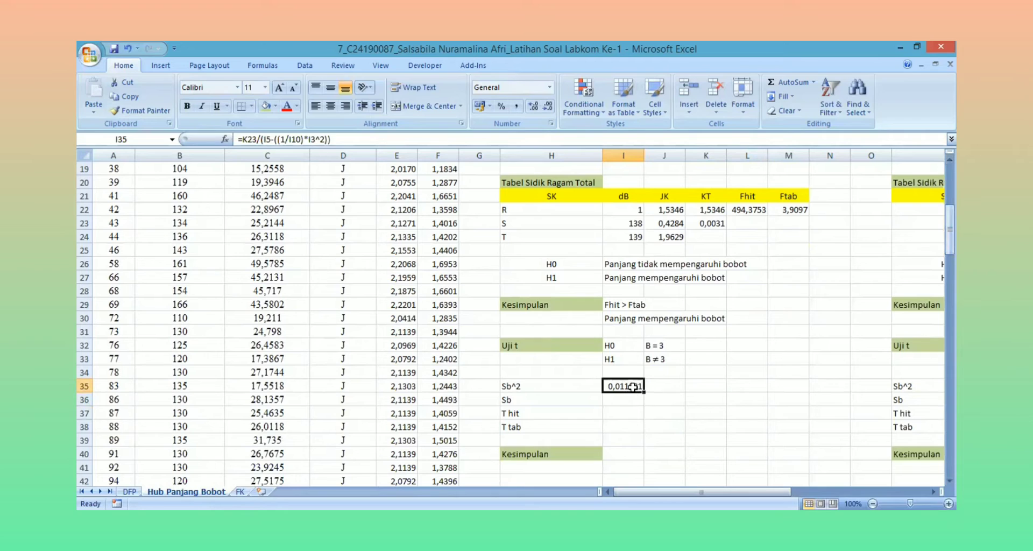
{"action": "left_click", "coordinate": [548, 106]}
{"action": "left_click", "coordinate": [547, 106]}
{"action": "left_click", "coordinate": [624, 398]}
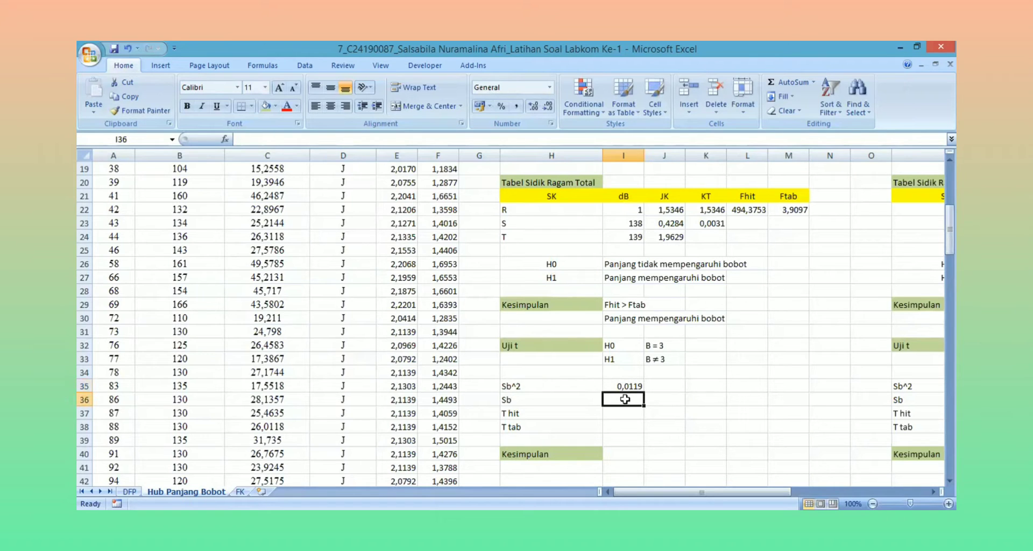
{"action": "left_click", "coordinate": [112, 50]}
Calculate Sb in cell I36 with =SQRT(I35) and show it with four decimal places
{"action": "type", "text": "="}
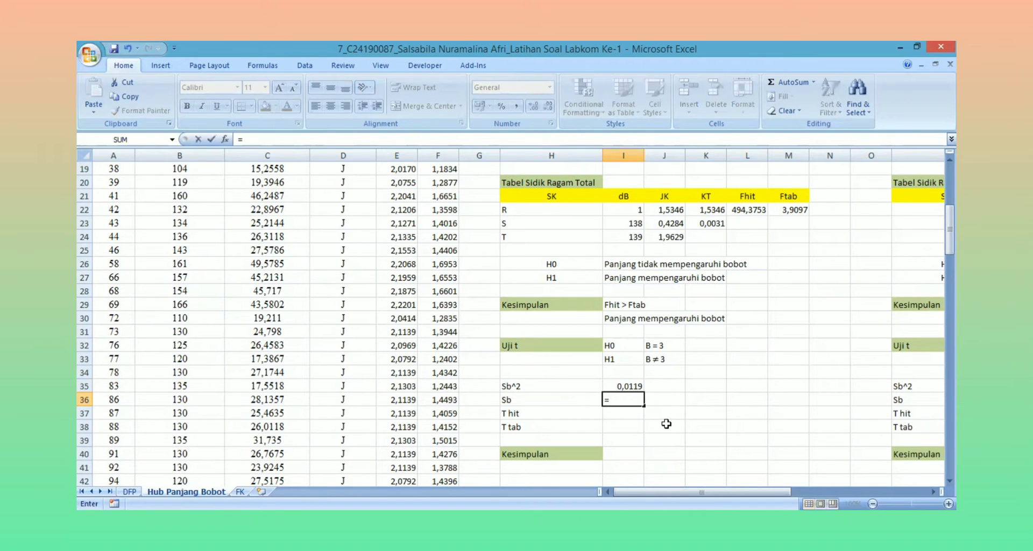
{"action": "type", "text": "sq"}
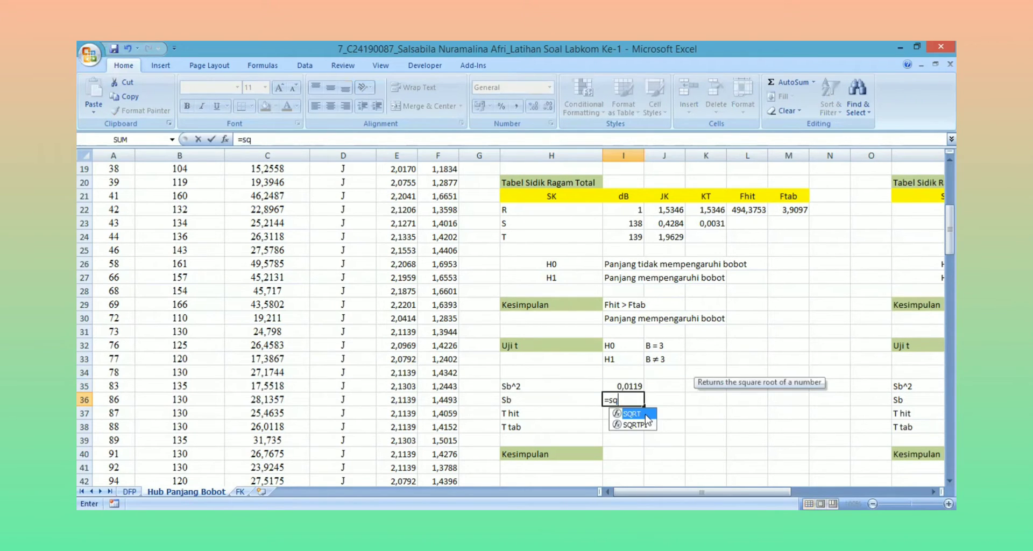
{"action": "key", "text": "Tab"}
{"action": "left_click", "coordinate": [630, 386]}
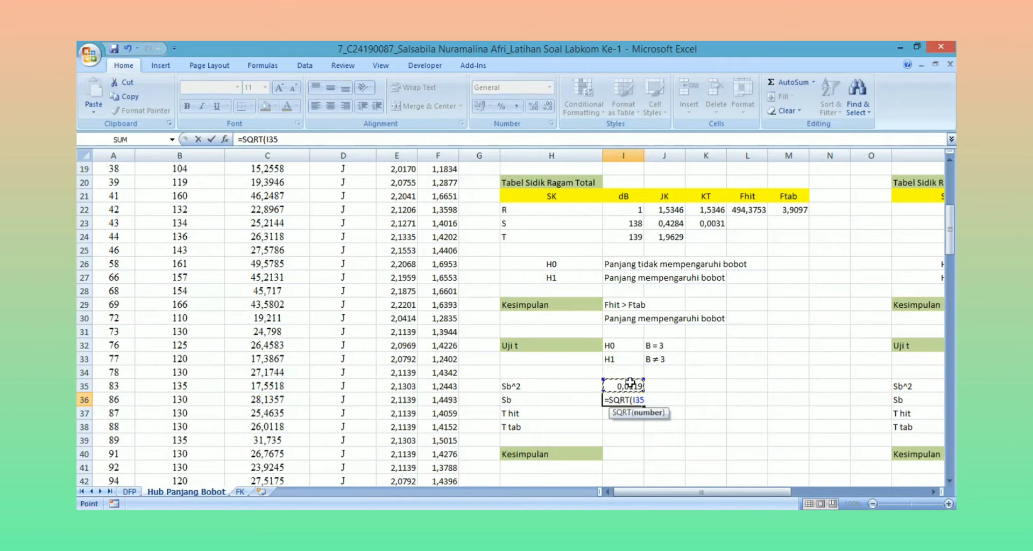
{"action": "key", "text": "Return"}
{"action": "key", "text": "Up"}
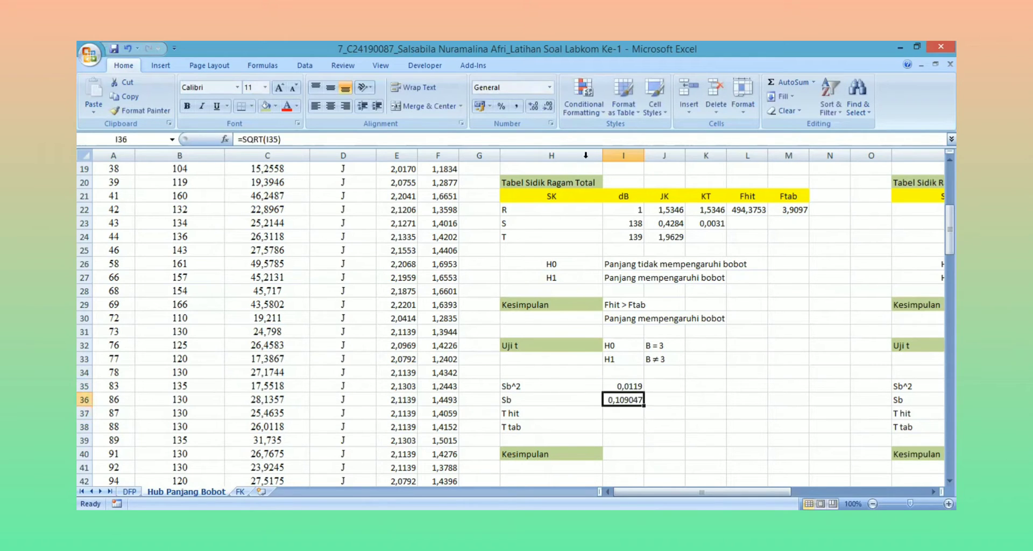
{"action": "left_click", "coordinate": [547, 105]}
{"action": "left_click", "coordinate": [548, 105]}
Calculate T hit in cell I37 with the formula =ABS((I11-3)/I36)
{"action": "left_click", "coordinate": [630, 413]}
{"action": "type", "text": "="}
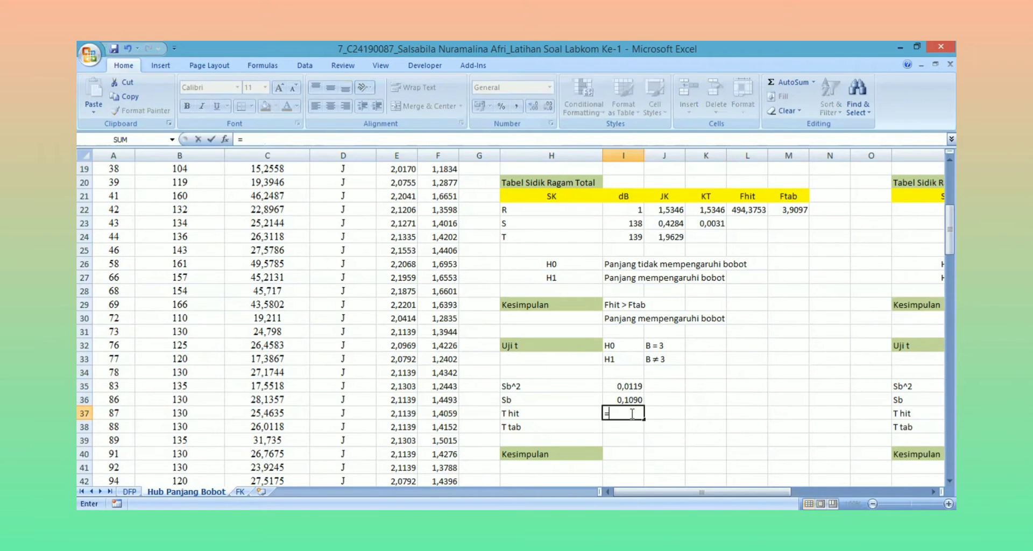
{"action": "type", "text": "a"}
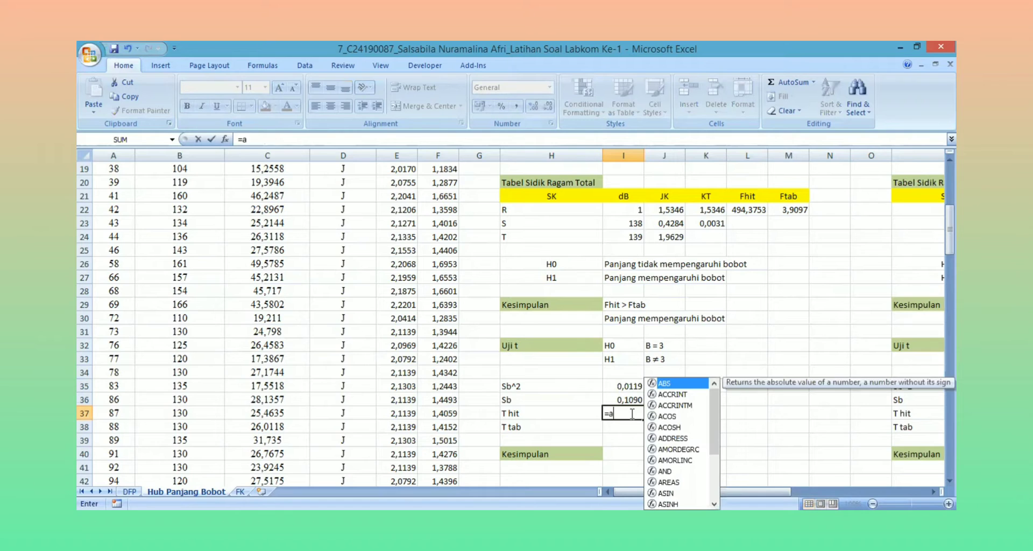
{"action": "type", "text": "bs"}
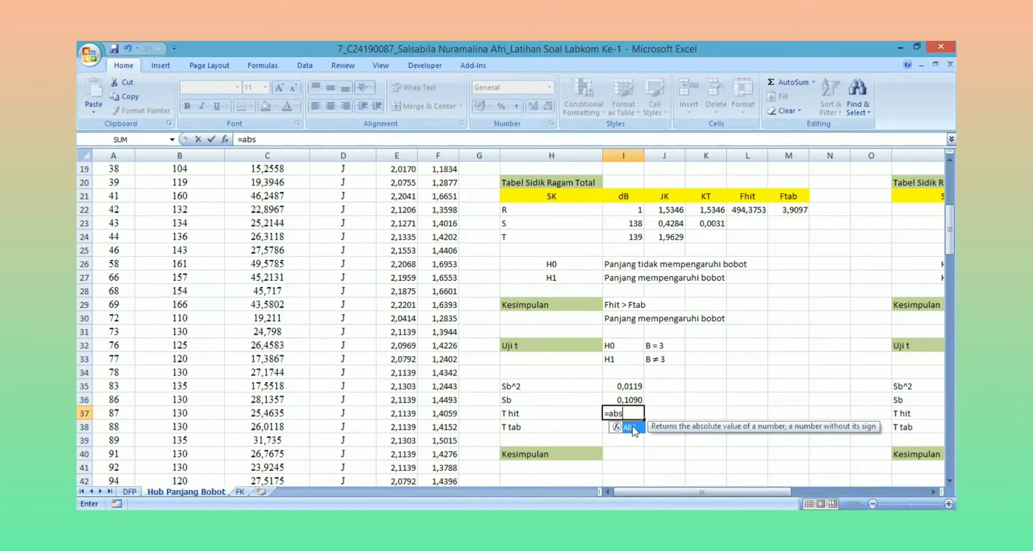
{"action": "key", "text": "Tab"}
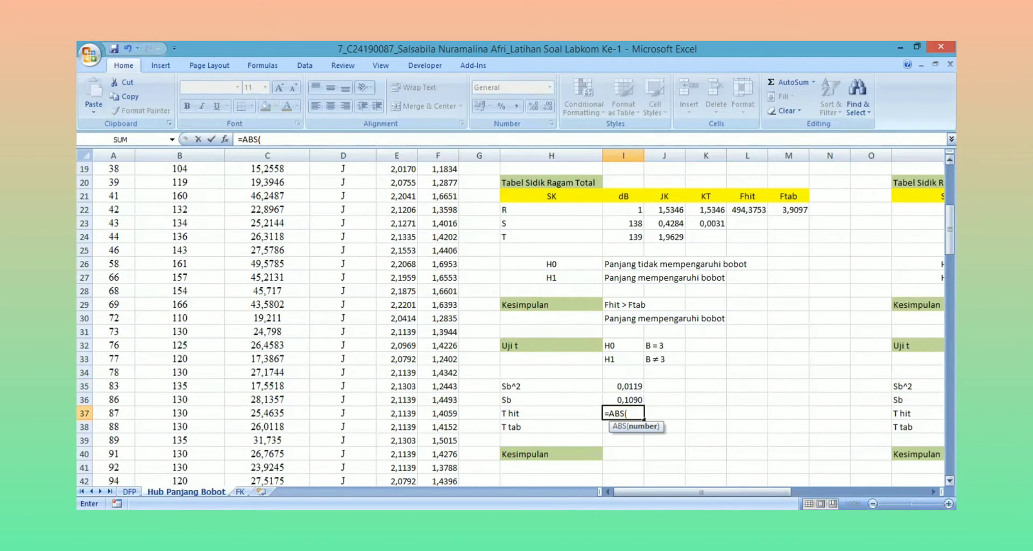
{"action": "type", "text": "("}
{"action": "left_click_drag", "start_coordinate": [949, 222], "coordinate": [949, 207]}
{"action": "left_click", "coordinate": [623, 210]}
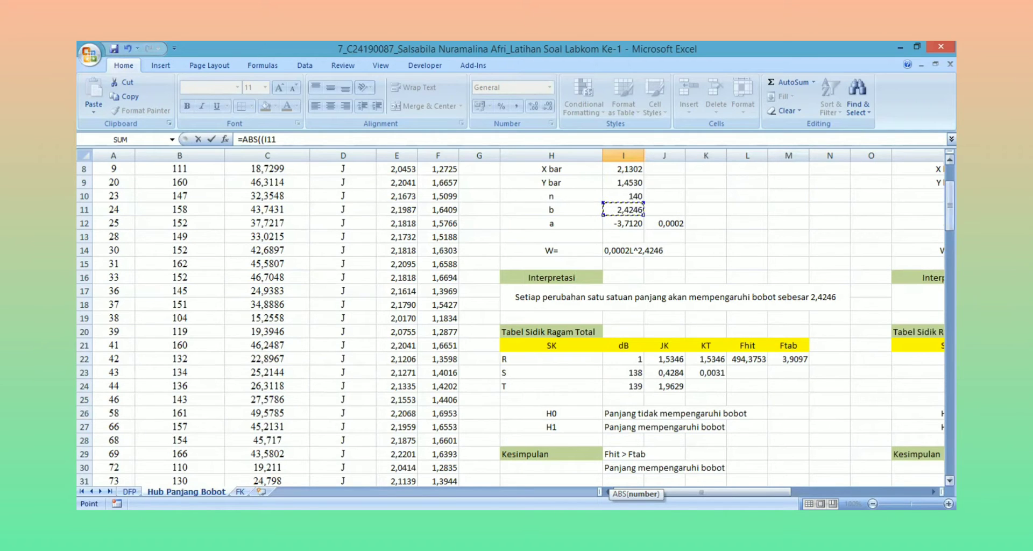
{"action": "left_click_drag", "start_coordinate": [950, 201], "coordinate": [950, 207]}
{"action": "scroll", "coordinate": [706, 326], "scroll_direction": "down", "scroll_amount": 2}
{"action": "type", "text": "-3"}
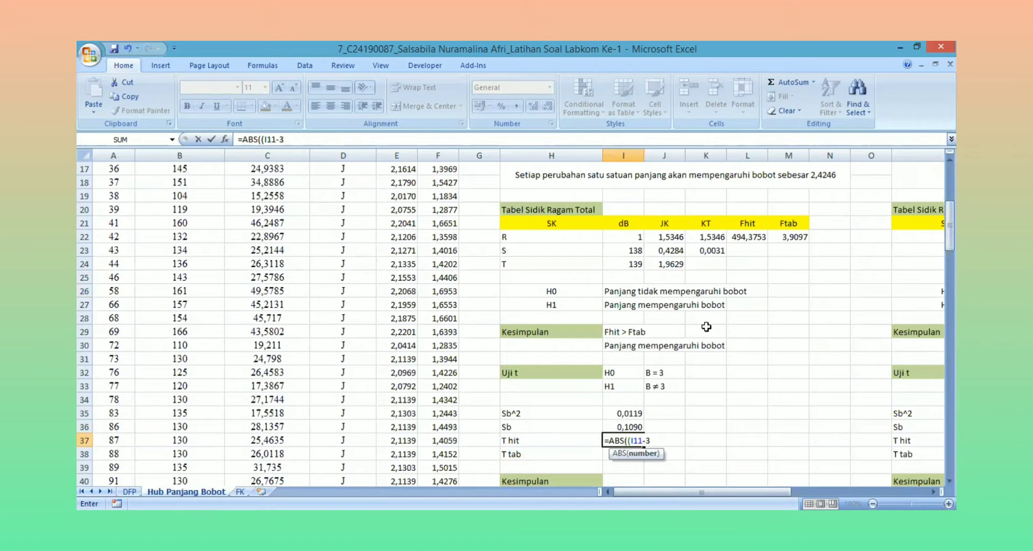
{"action": "type", "text": ")/"}
{"action": "left_click", "coordinate": [632, 424]}
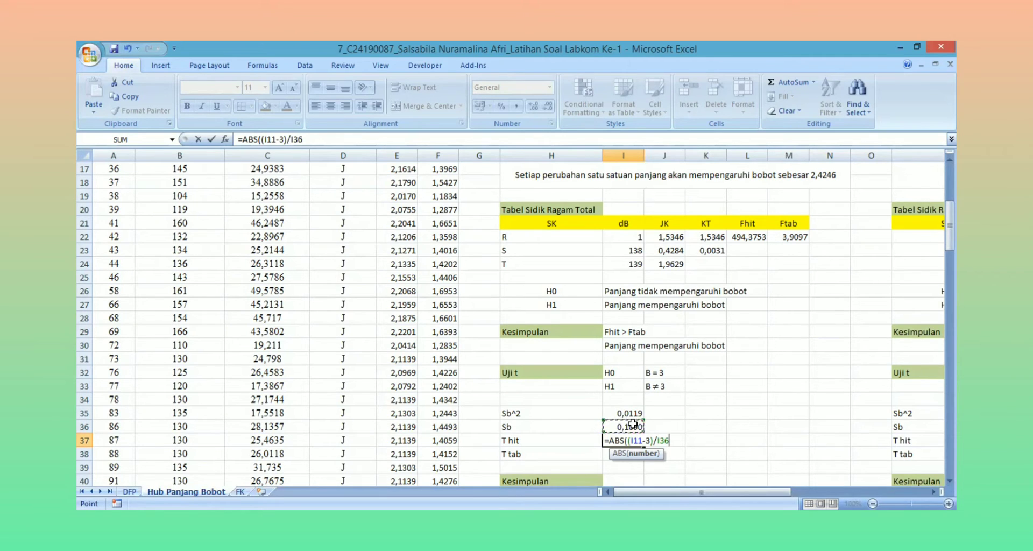
{"action": "type", "text": ")"}
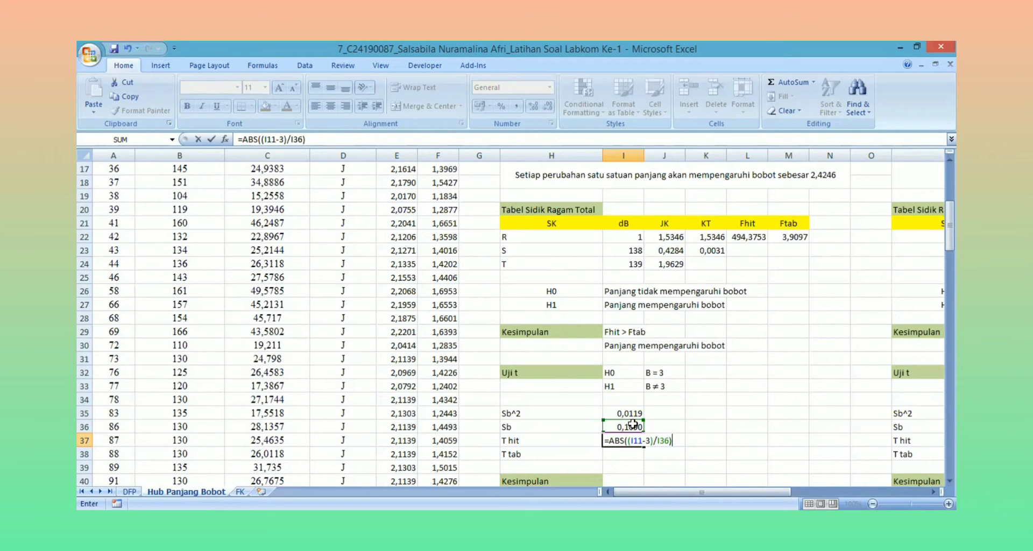
{"action": "key", "text": "Return"}
Reduce the T hit value in cell I37 to four decimal places
{"action": "left_click", "coordinate": [633, 438]}
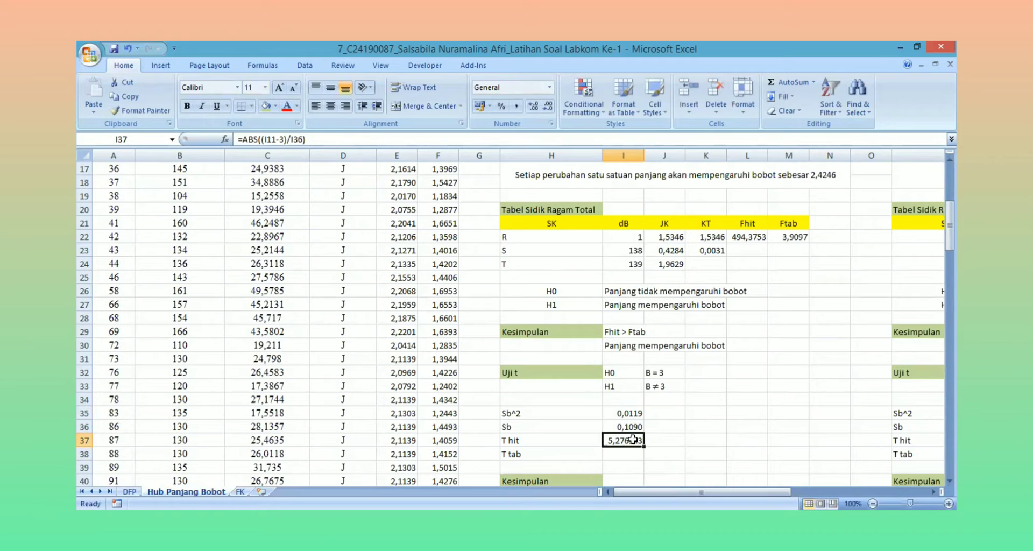
{"action": "left_click", "coordinate": [549, 106]}
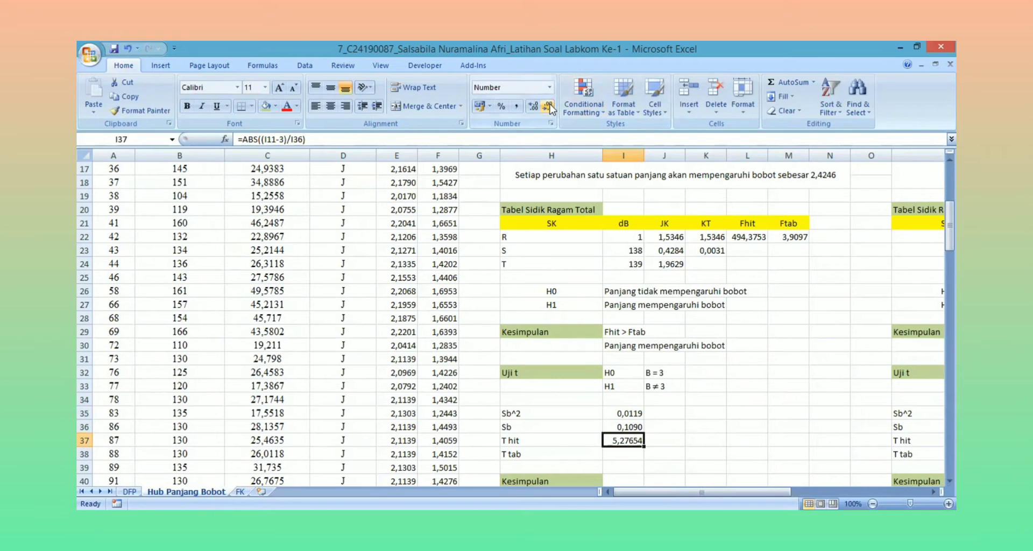
{"action": "left_click", "coordinate": [549, 106]}
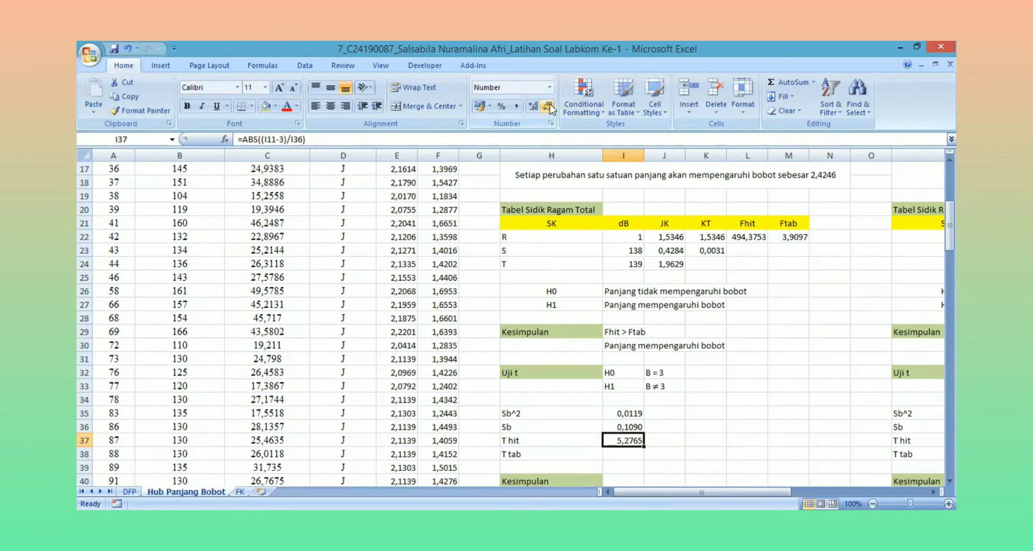
Calculate T tab in cell I38 with the formula =TINV(0,05;I23), using the S row's degrees of freedom
{"action": "left_click", "coordinate": [623, 454]}
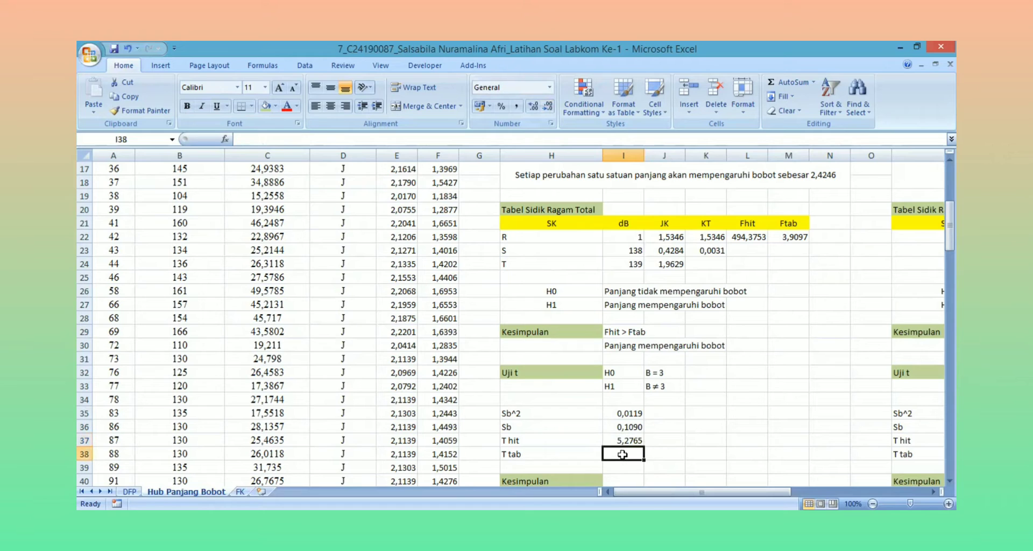
{"action": "type", "text": "=tin"}
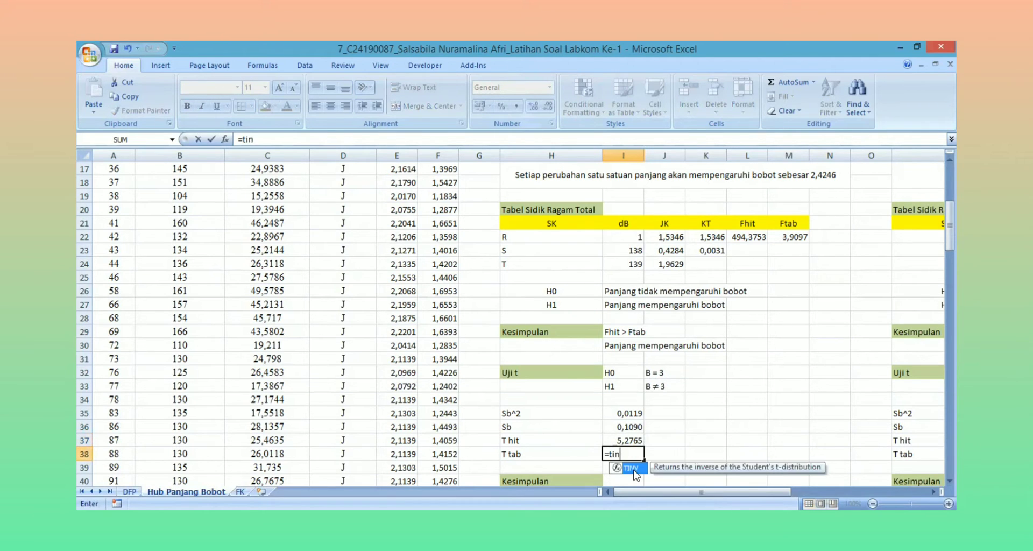
{"action": "double_click", "coordinate": [634, 468]}
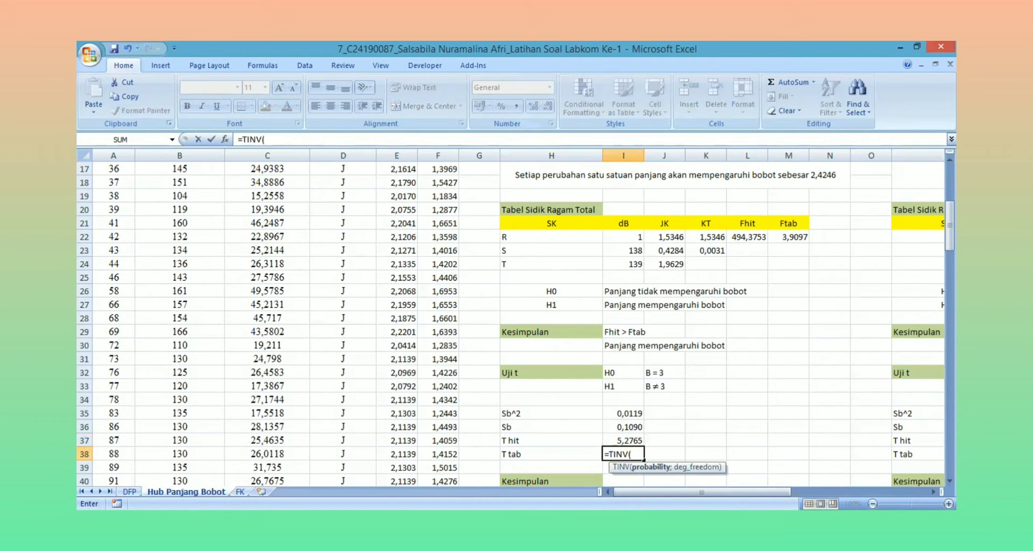
{"action": "left_click_drag", "start_coordinate": [949, 226], "coordinate": [949, 225]}
{"action": "scroll", "coordinate": [827, 301], "scroll_direction": "down", "scroll_amount": 2}
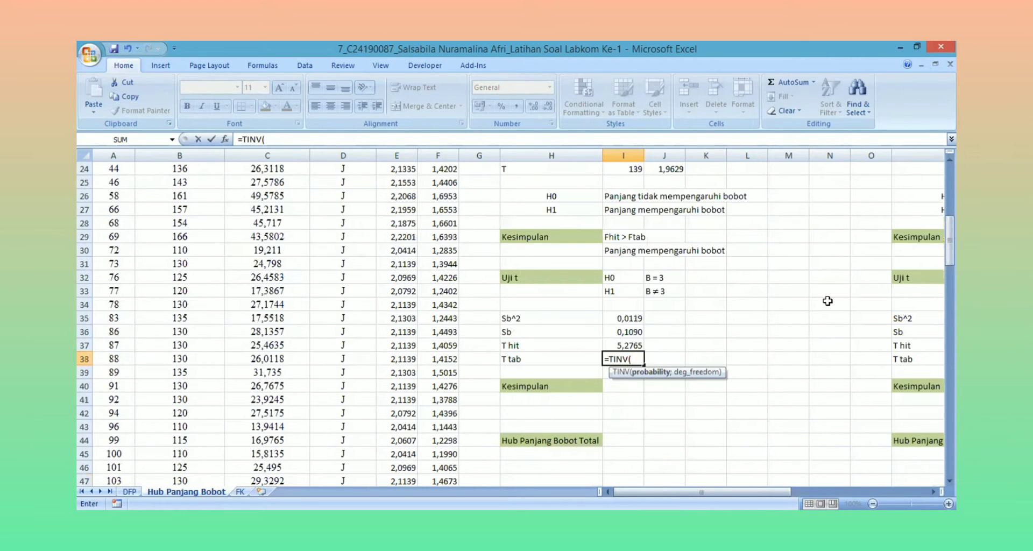
{"action": "type", "text": "0,05;"}
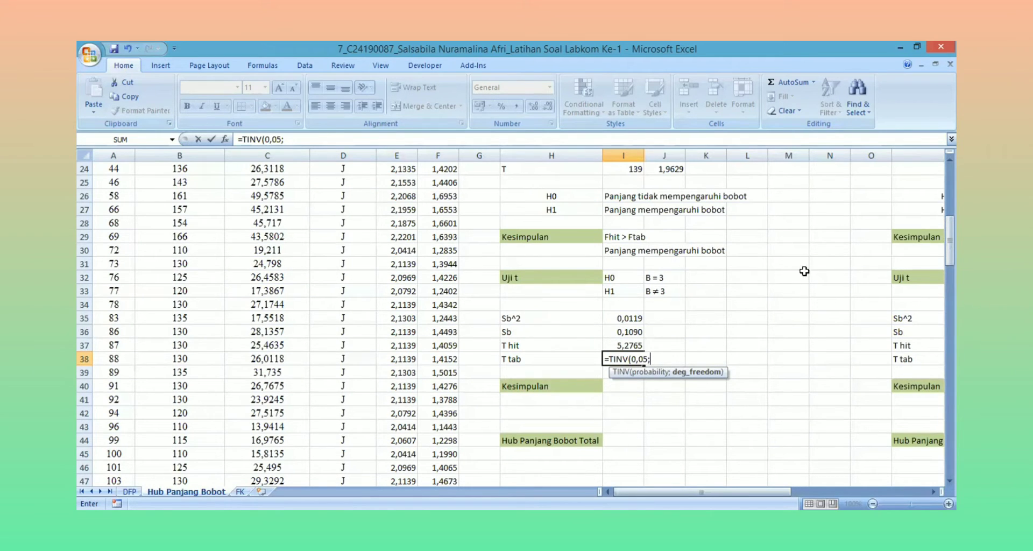
{"action": "left_click", "coordinate": [949, 234]}
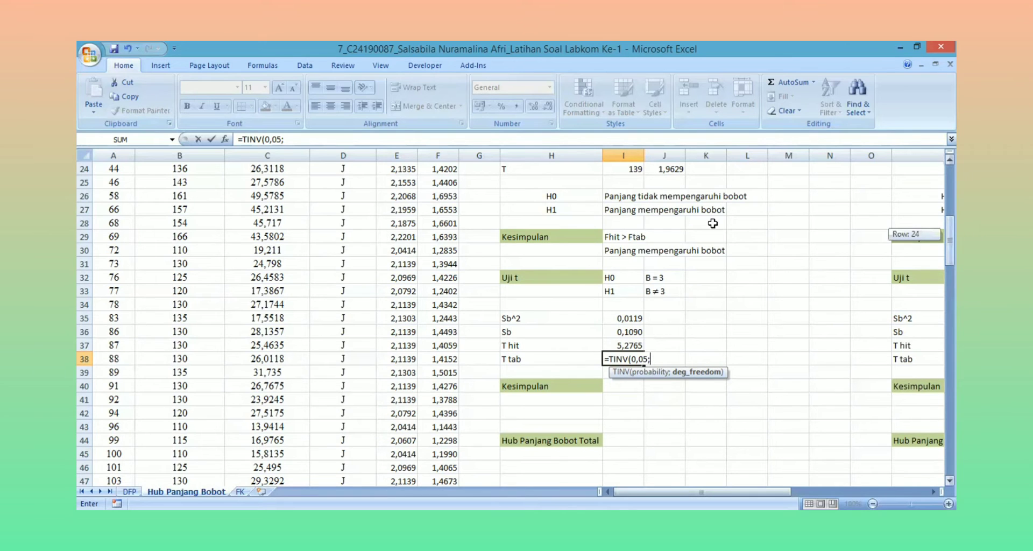
{"action": "scroll", "coordinate": [712, 223], "scroll_direction": "up", "scroll_amount": 2}
{"action": "left_click", "coordinate": [639, 223]}
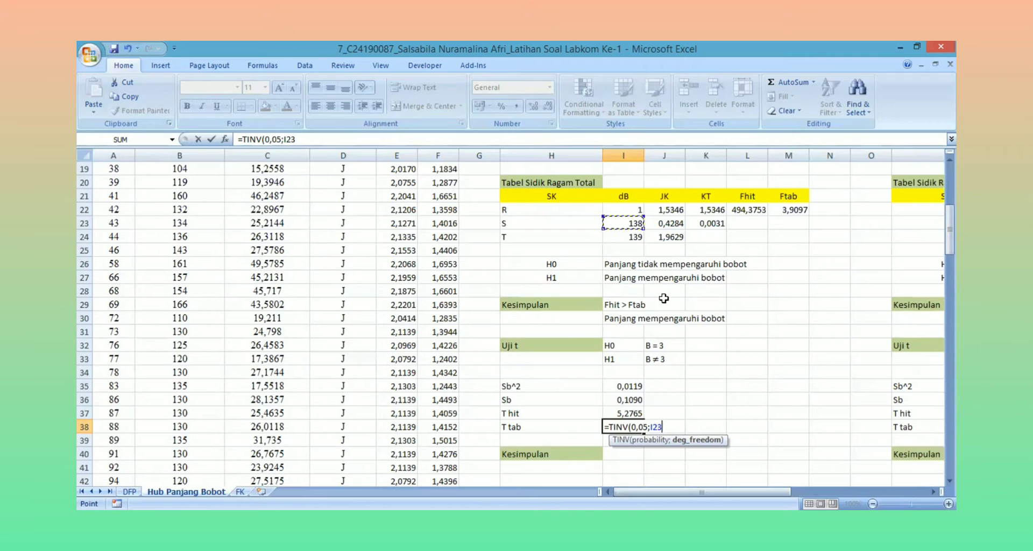
{"action": "type", "text": ")"}
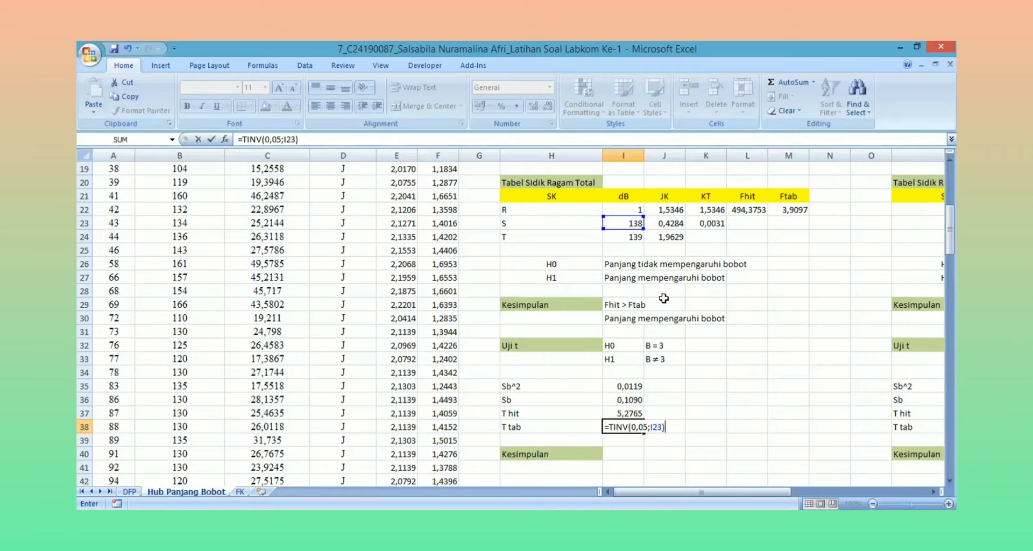
{"action": "key", "text": "Return"}
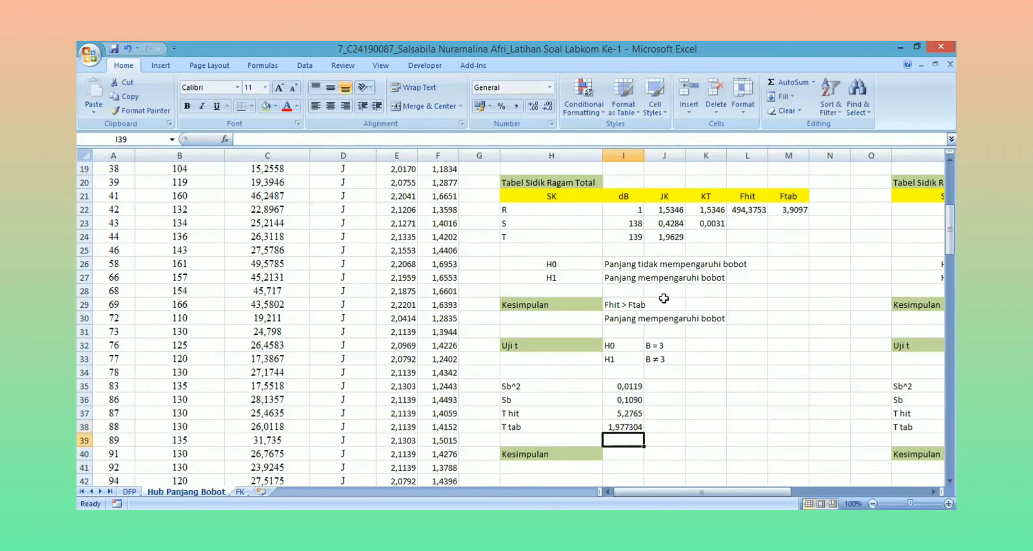
Reduce the T tab value in cell I38 to four decimal places
{"action": "left_click", "coordinate": [625, 427]}
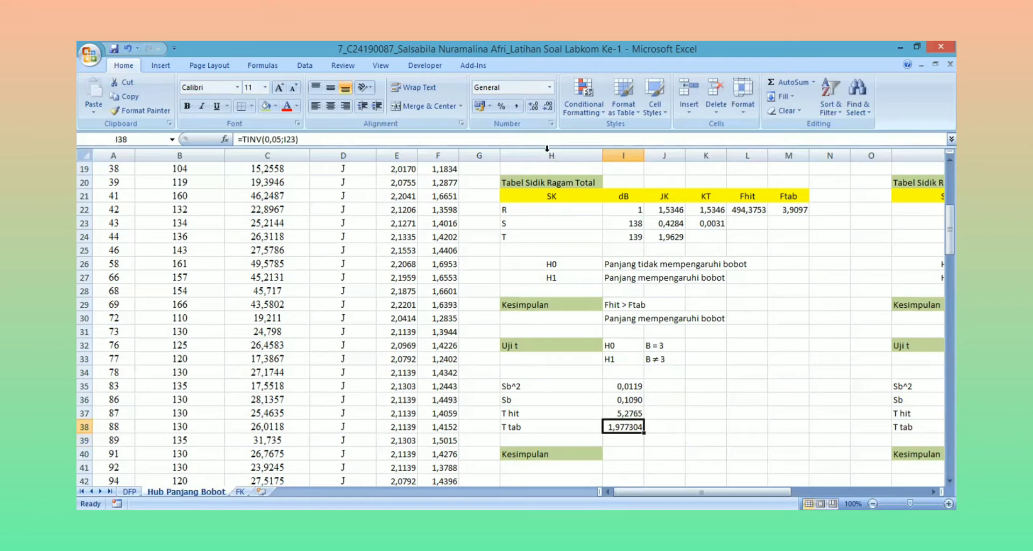
{"action": "left_click", "coordinate": [547, 108]}
{"action": "left_click", "coordinate": [547, 108]}
Enter "Thit > Ttab" in cell I40 beside the Kesimpulan heading of the Uji t section
{"action": "scroll", "coordinate": [649, 320], "scroll_direction": "down", "scroll_amount": 4}
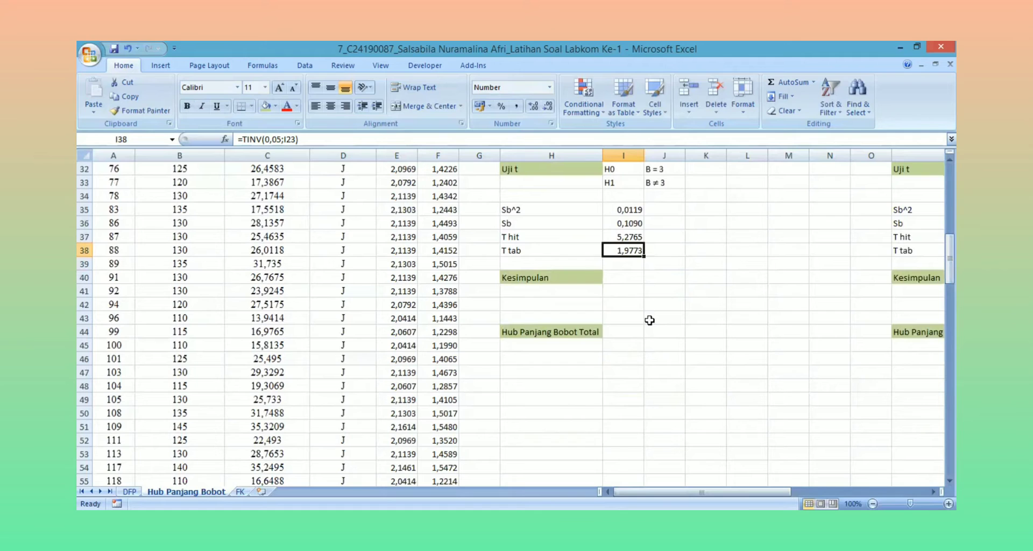
{"action": "left_click", "coordinate": [630, 279]}
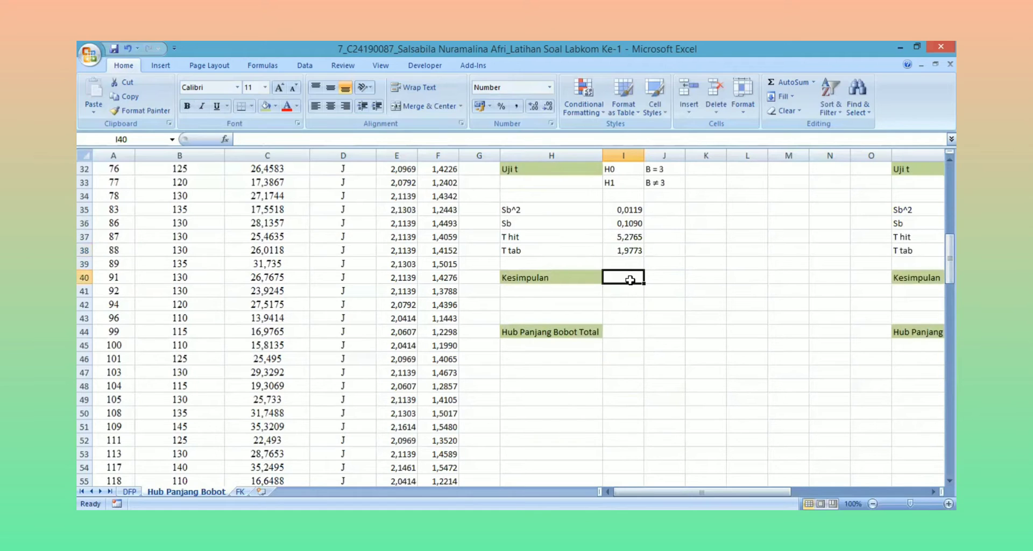
{"action": "type", "text": "Thit"}
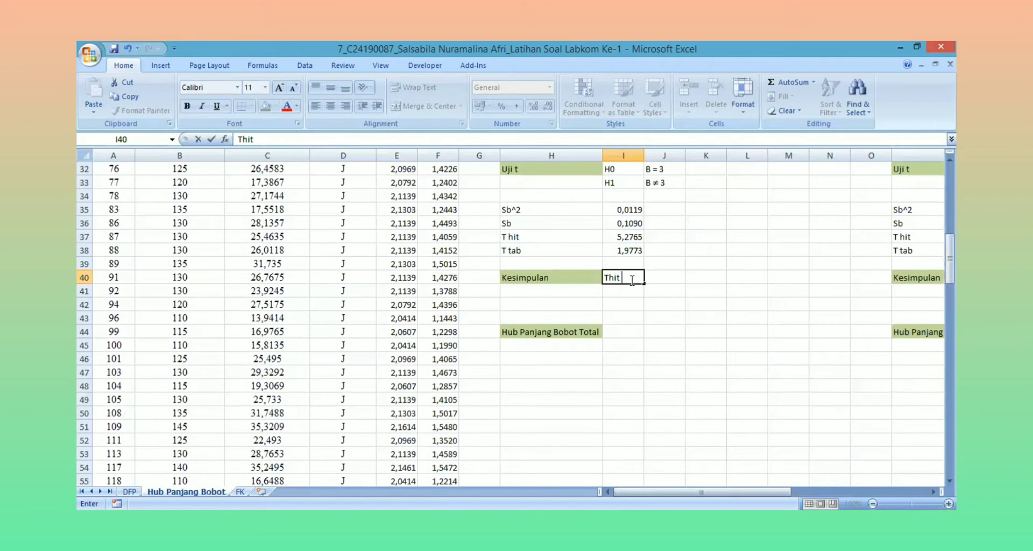
{"action": "type", "text": " > Ttab"}
Enter the conclusion "Panjang pertumbuhan ikan adalah alometrik" in cell I41, under the Thit > Ttab comparison
{"action": "left_click", "coordinate": [623, 291]}
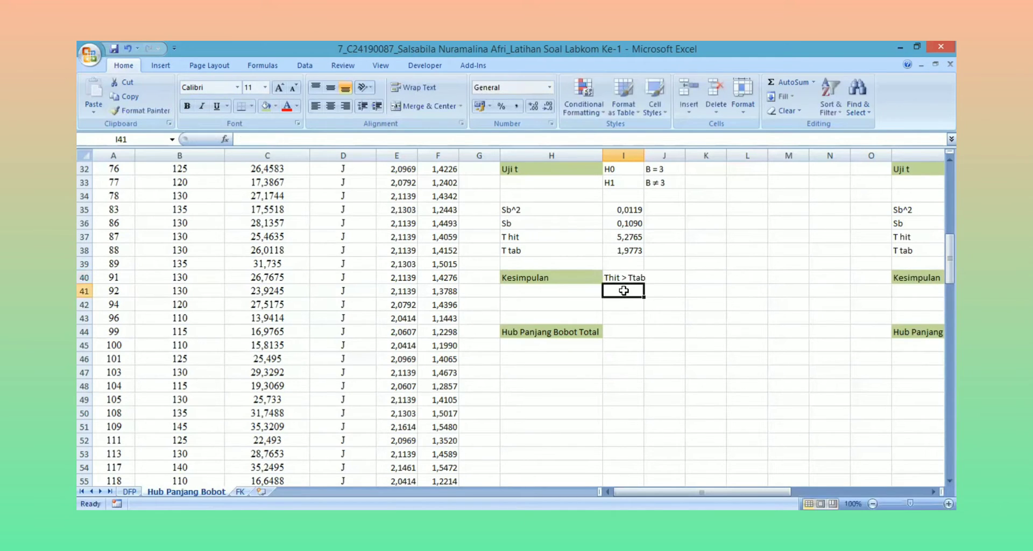
{"action": "type", "text": "Panjang "}
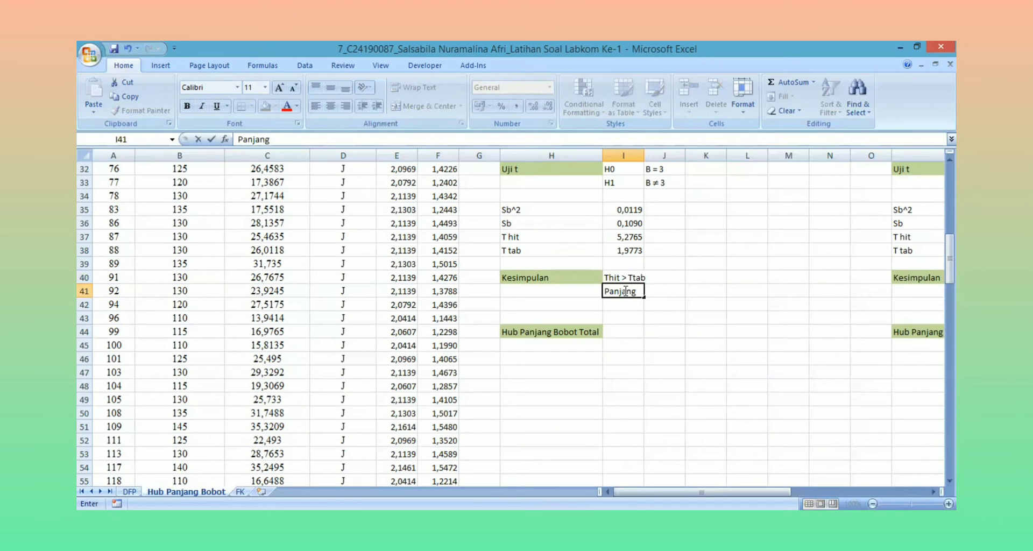
{"action": "type", "text": "pertumbuhan ikan "}
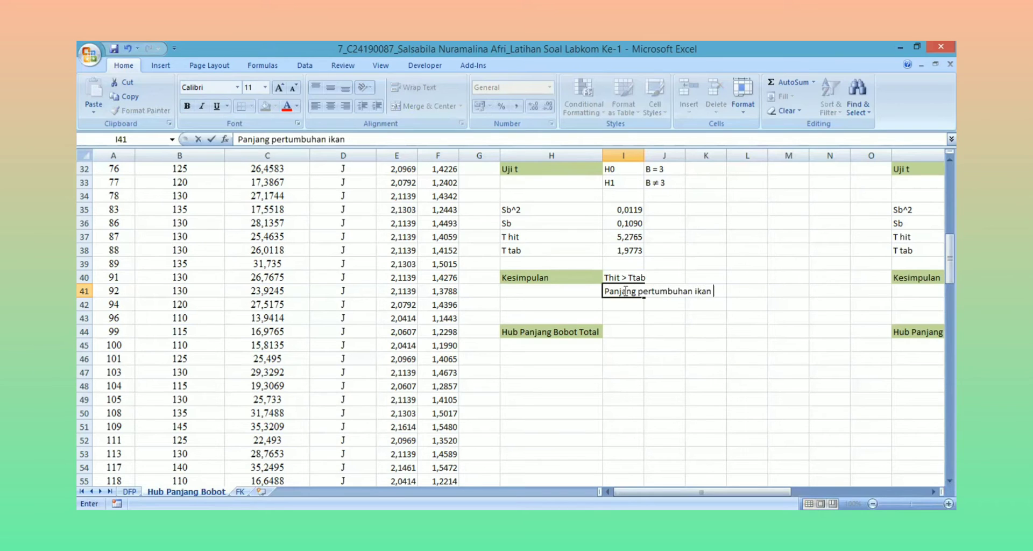
{"action": "type", "text": "adalah alome"}
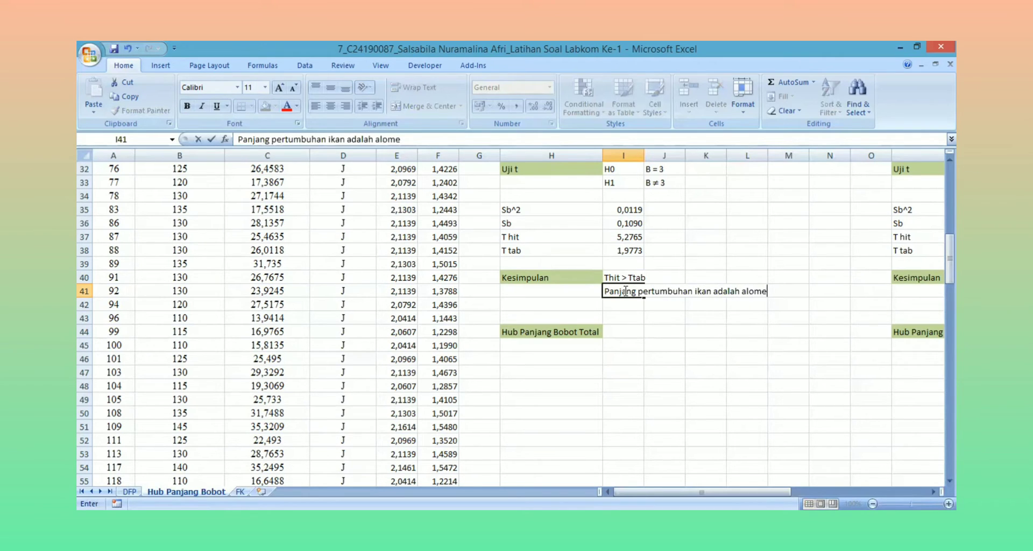
{"action": "type", "text": "trik"}
Add "b < 3" in cell N41 and "negatif" in cell M42 beside the alometrik conclusion
{"action": "left_click", "coordinate": [818, 295]}
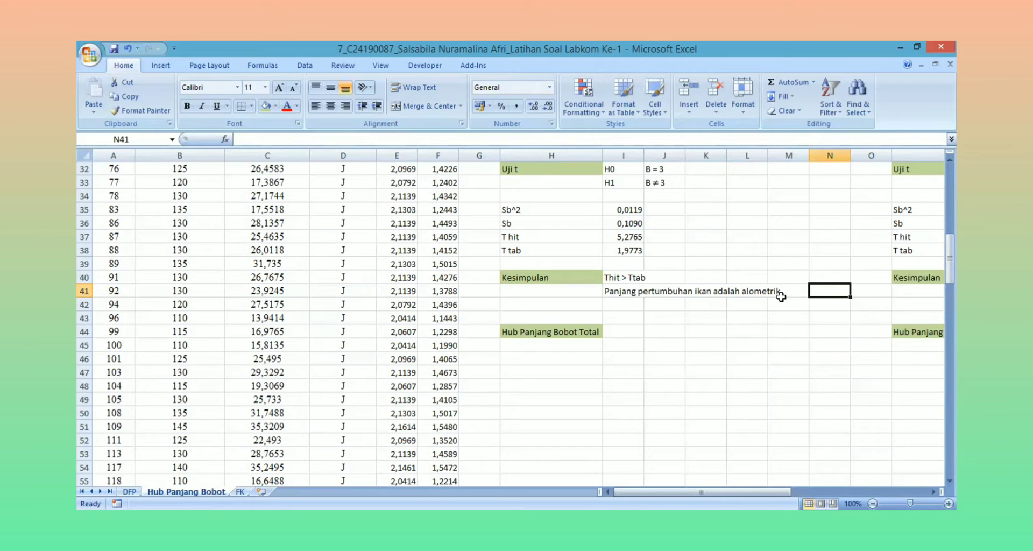
{"action": "type", "text": "b < 3"}
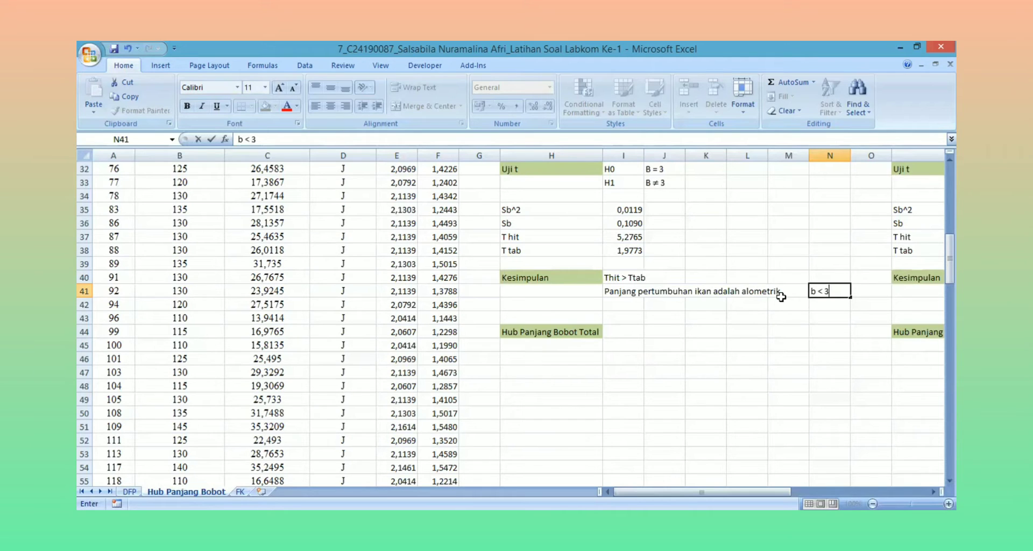
{"action": "left_click", "coordinate": [780, 305]}
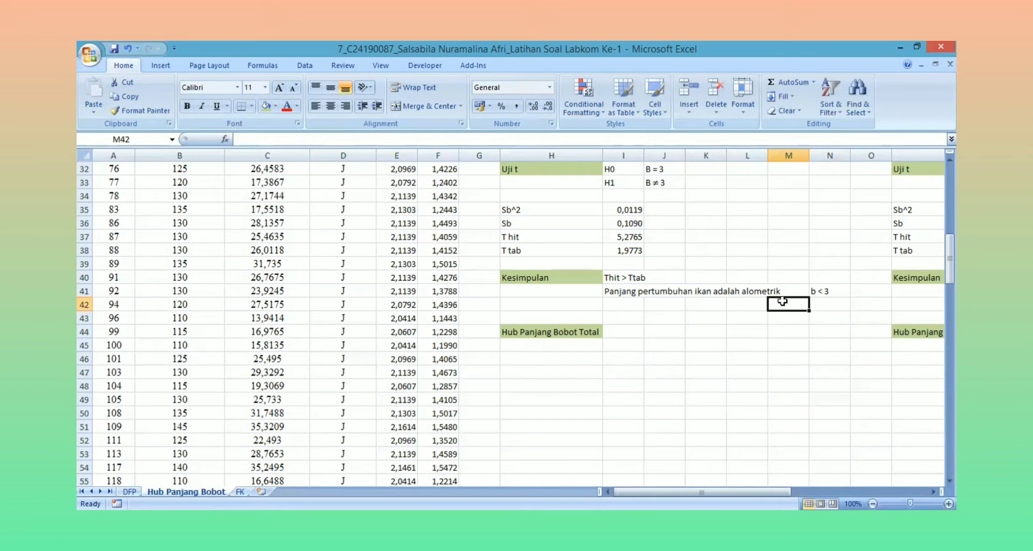
{"action": "type", "text": "negatif"}
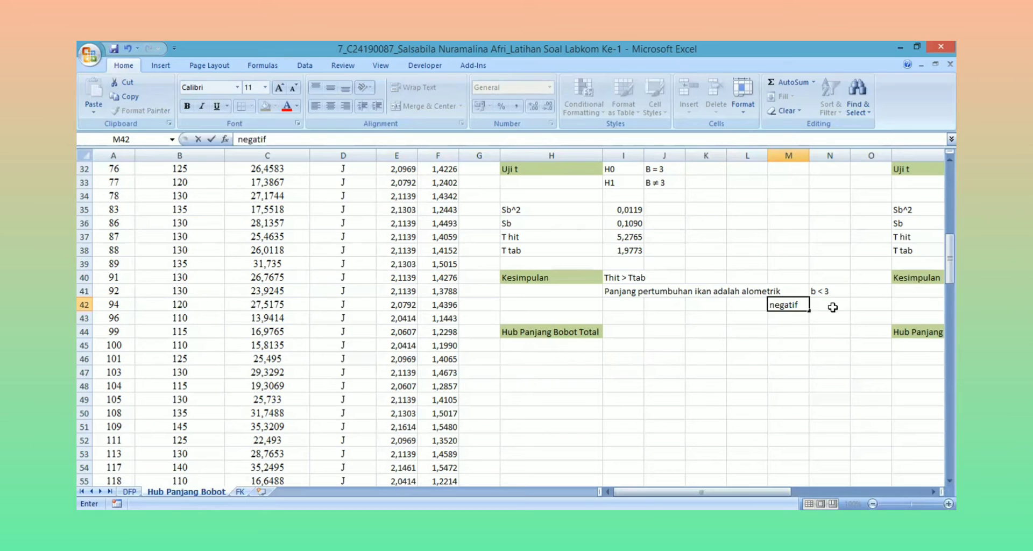
{"action": "left_click", "coordinate": [832, 307]}
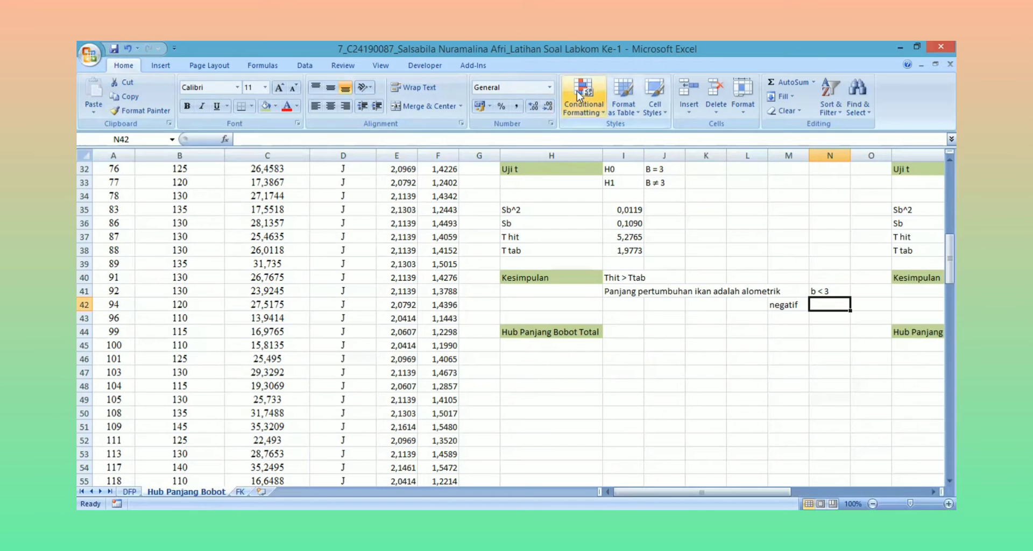
{"action": "left_click", "coordinate": [161, 63]}
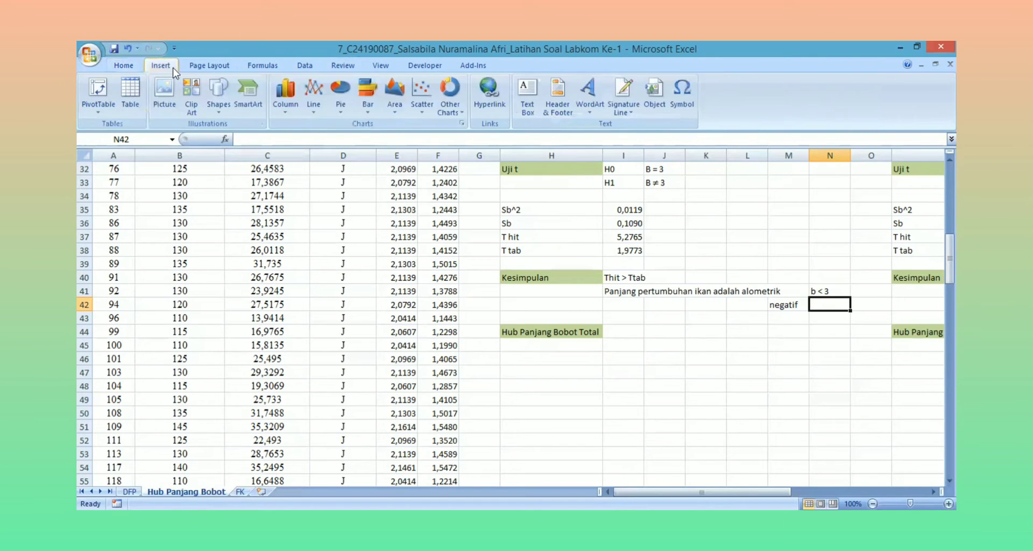
{"action": "left_click", "coordinate": [427, 110]}
{"action": "left_click", "coordinate": [364, 149]}
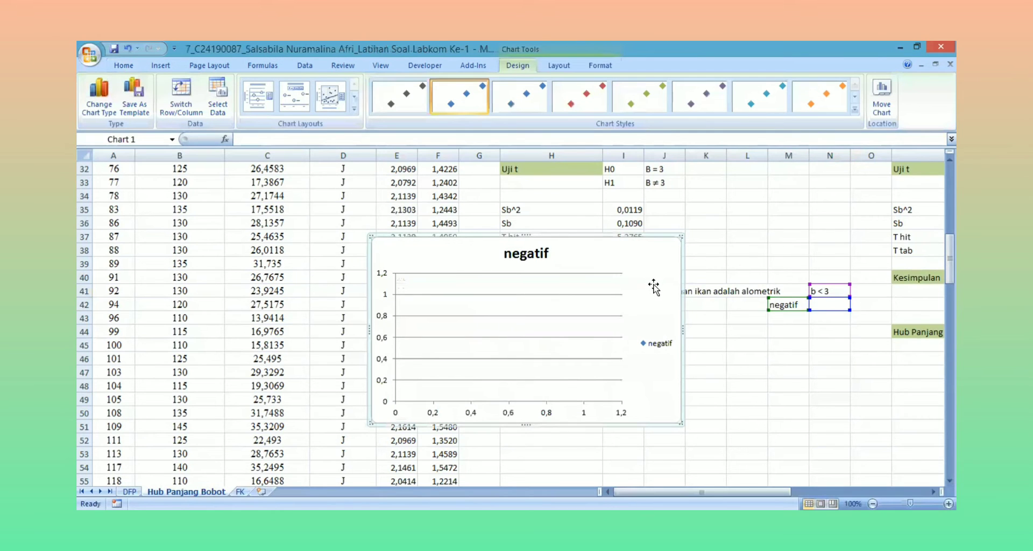
{"action": "left_click", "coordinate": [130, 47]}
Insert an empty markers-only scatter chart from blank cell H46 and place it below the Hub Panjang Bobot Total heading
{"action": "left_click", "coordinate": [544, 345]}
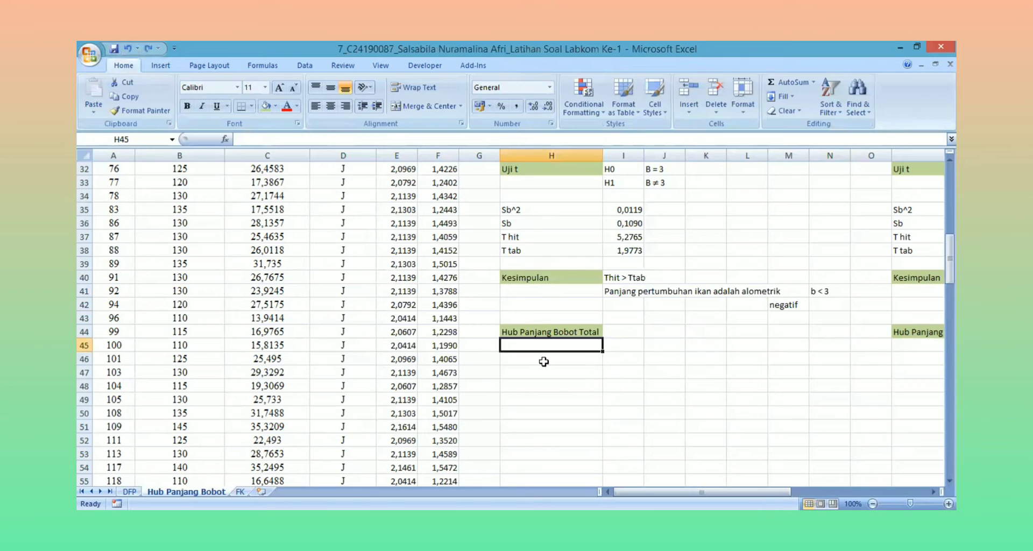
{"action": "left_click", "coordinate": [544, 362]}
{"action": "left_click", "coordinate": [163, 64]}
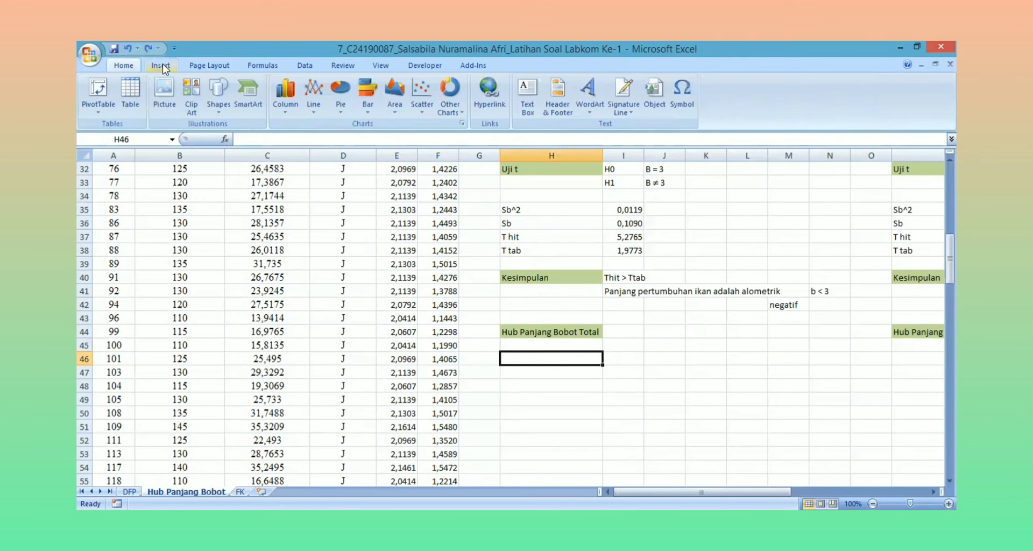
{"action": "left_click", "coordinate": [421, 109]}
{"action": "left_click", "coordinate": [367, 154]}
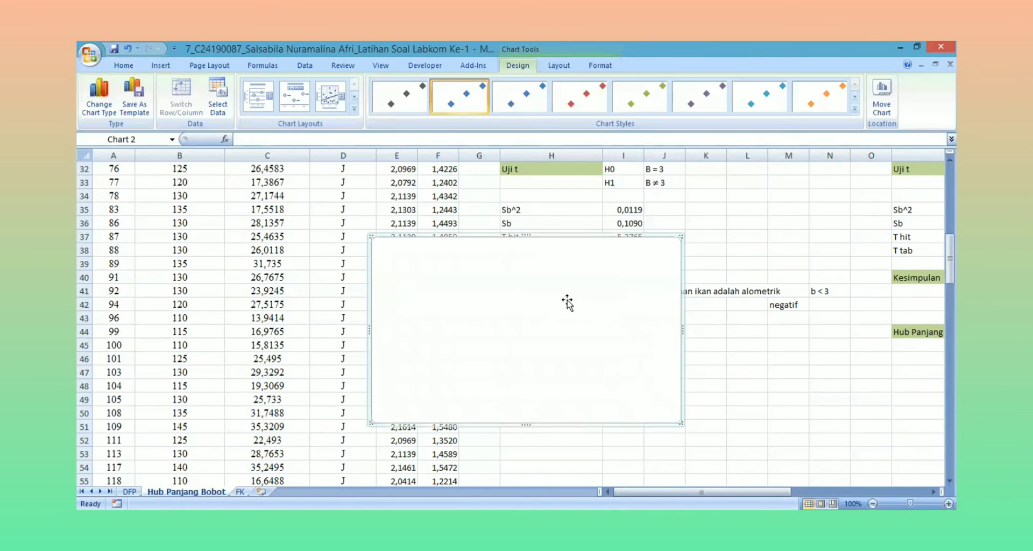
{"action": "left_click_drag", "start_coordinate": [565, 300], "coordinate": [693, 417]}
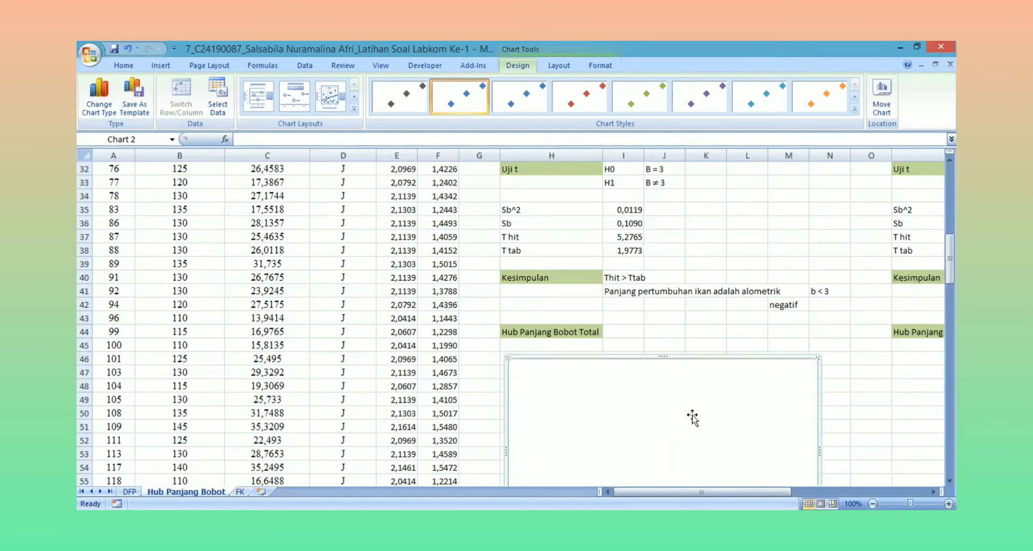
Add a data series to the empty scatter chart, using the Panjang Total range B2:B141 as its X values
{"action": "left_click_drag", "start_coordinate": [950, 242], "coordinate": [950, 257]}
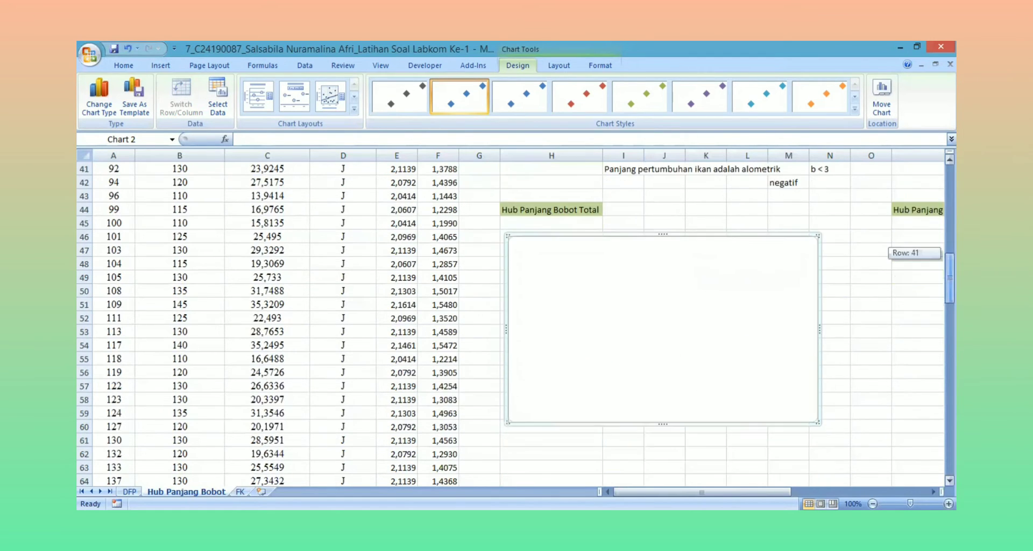
{"action": "right_click", "coordinate": [775, 280]}
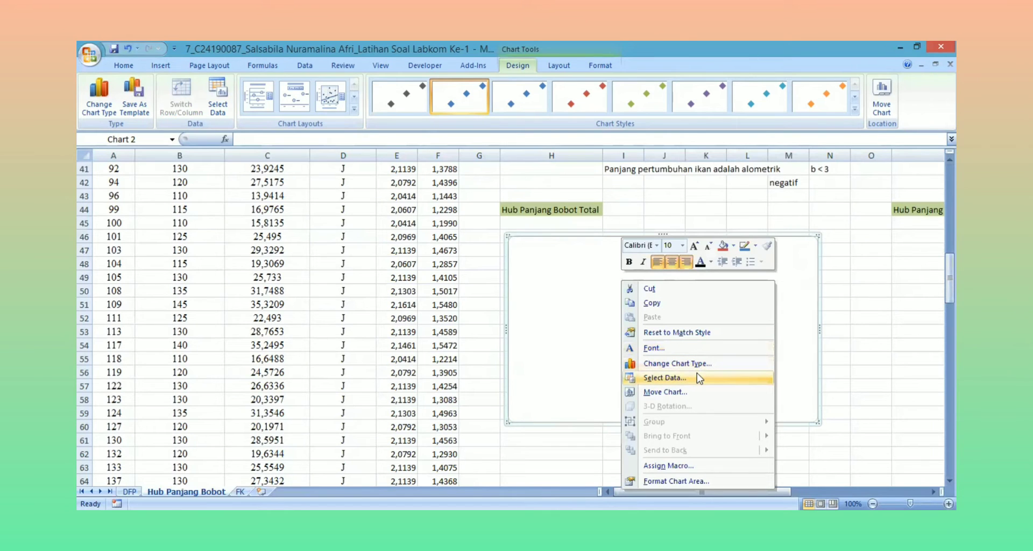
{"action": "left_click", "coordinate": [697, 377]}
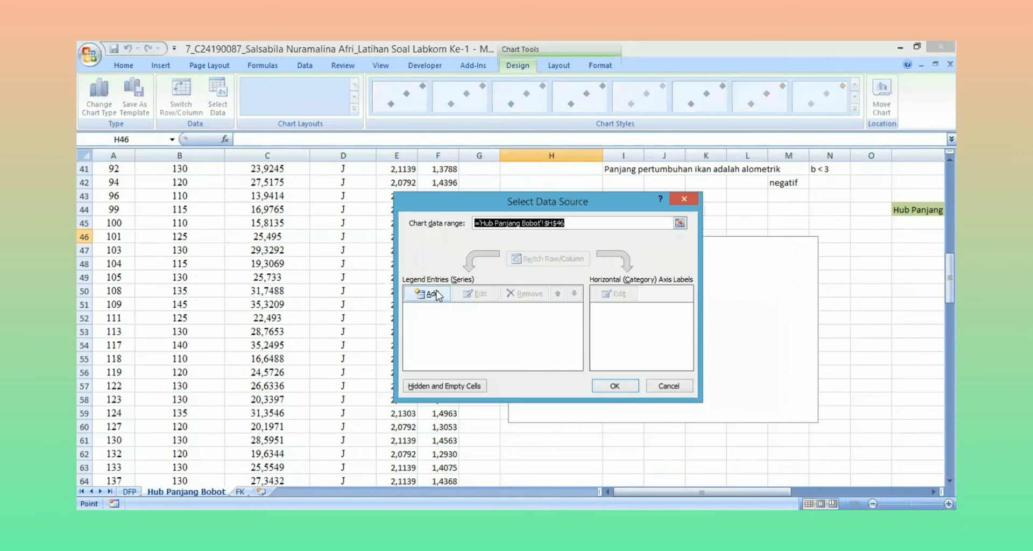
{"action": "left_click", "coordinate": [430, 294]}
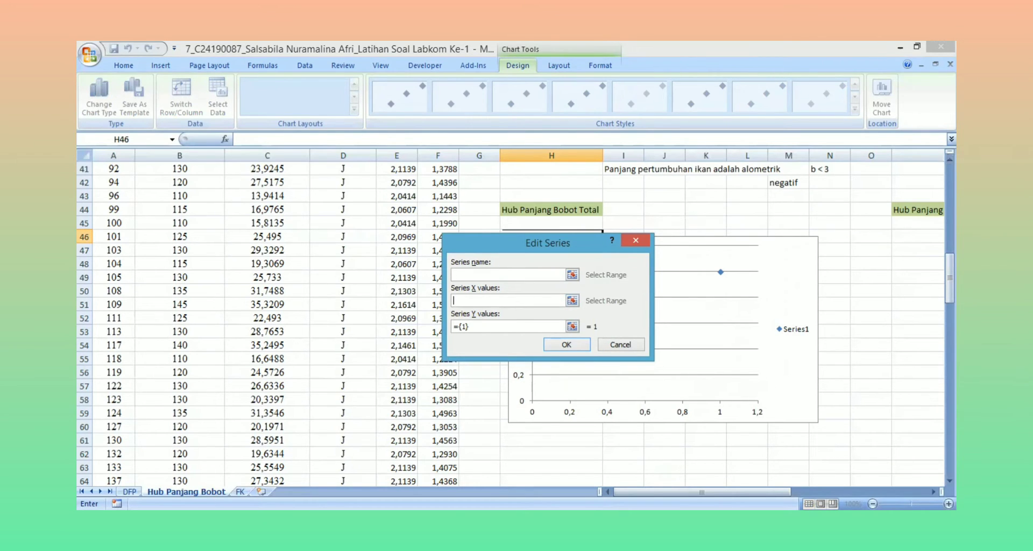
{"action": "left_click_drag", "start_coordinate": [950, 278], "coordinate": [948, 208]}
{"action": "left_click", "coordinate": [215, 186]}
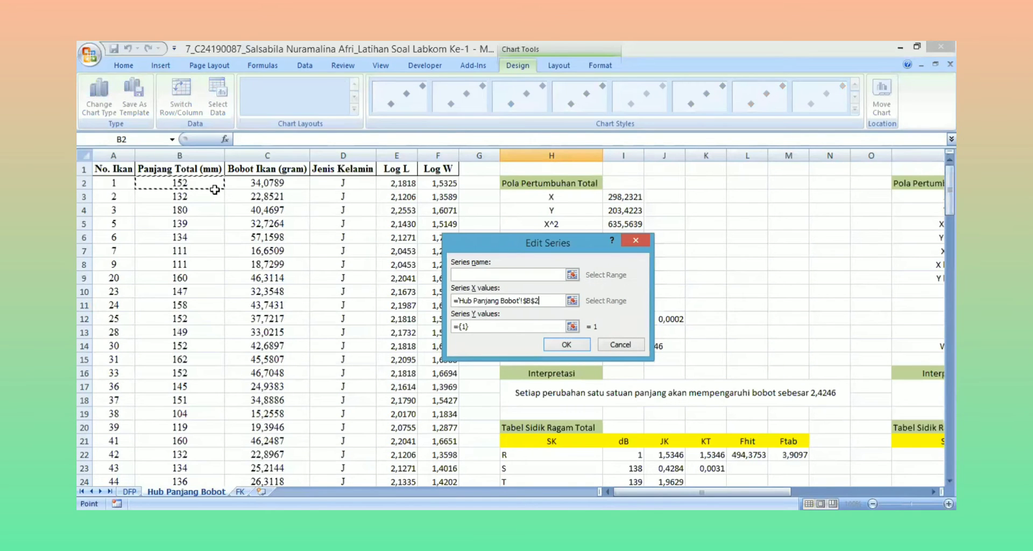
{"action": "left_click_drag", "start_coordinate": [214, 185], "coordinate": [202, 454]}
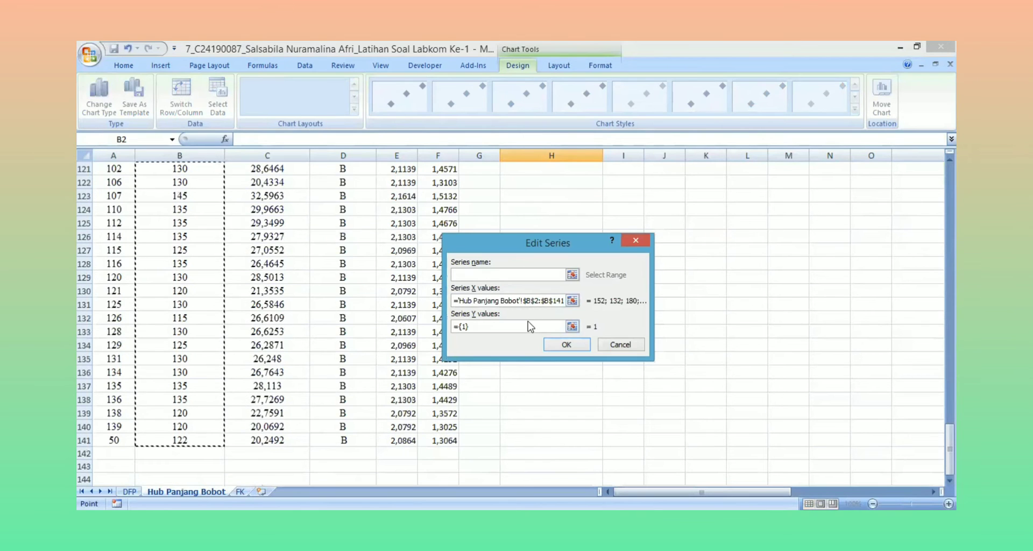
Set the series' Y values to the Bobot Ikan range C2:C141 and apply the chart's data source
{"action": "left_click", "coordinate": [526, 325]}
{"action": "key", "text": "BackSpace"}
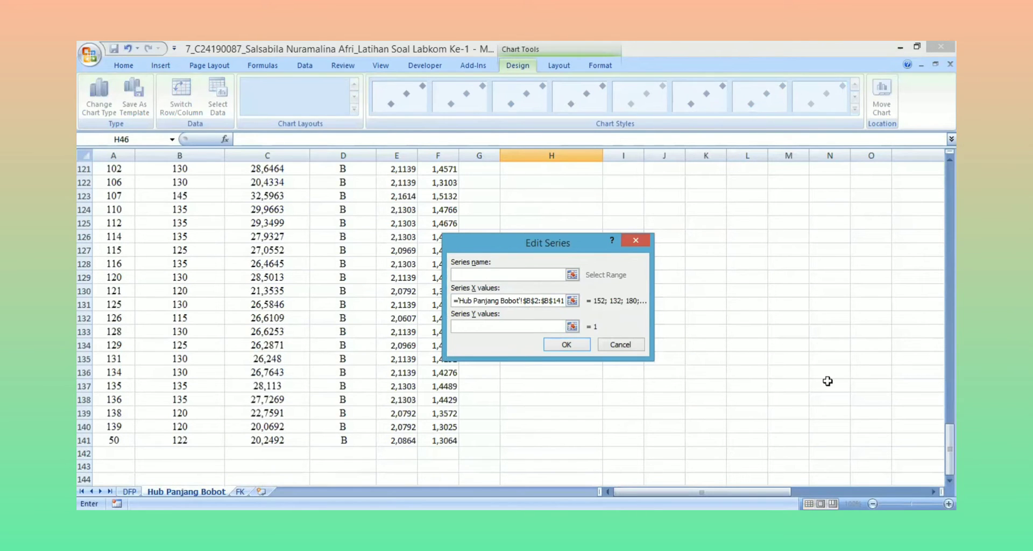
{"action": "left_click_drag", "start_coordinate": [949, 449], "coordinate": [949, 189]}
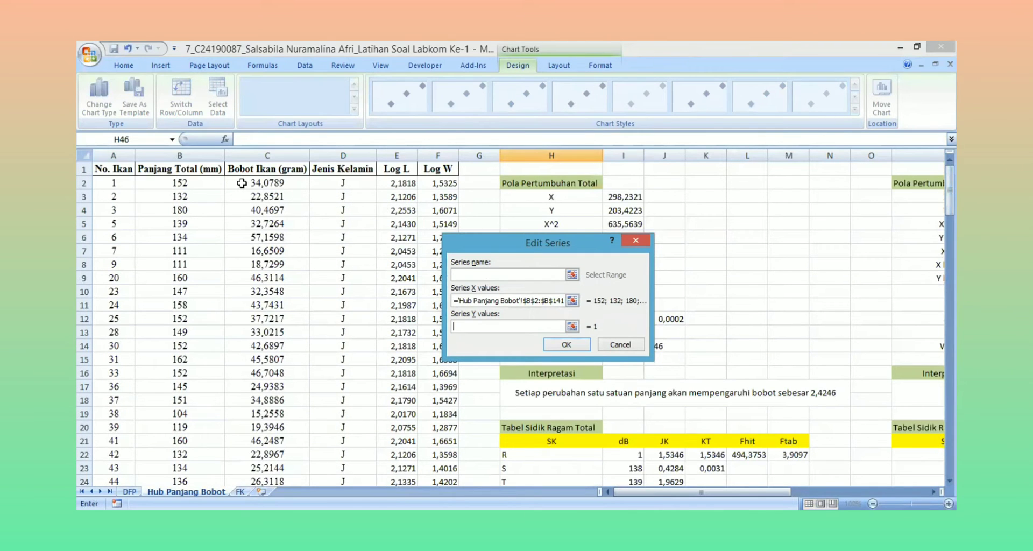
{"action": "left_click_drag", "start_coordinate": [243, 184], "coordinate": [302, 466]}
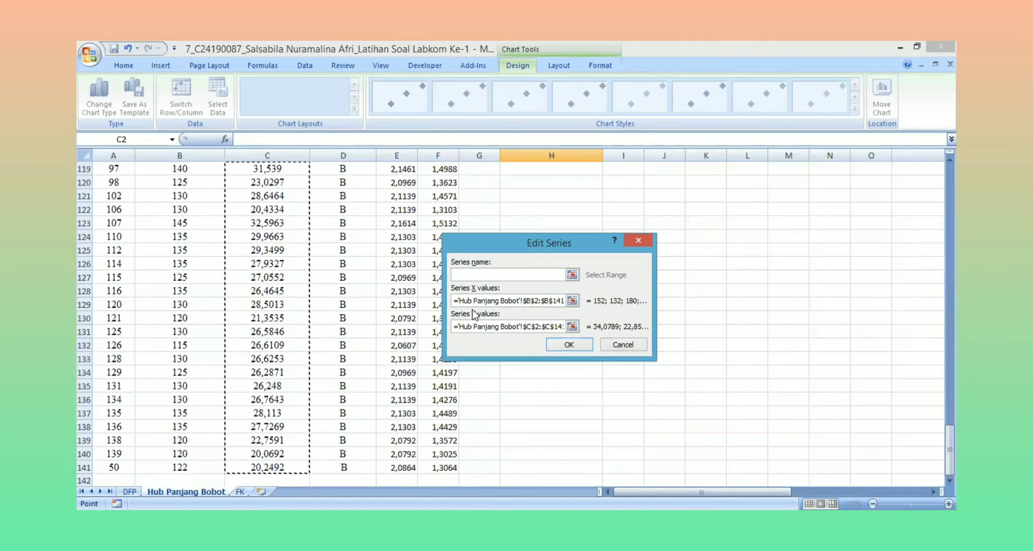
{"action": "left_click", "coordinate": [565, 342]}
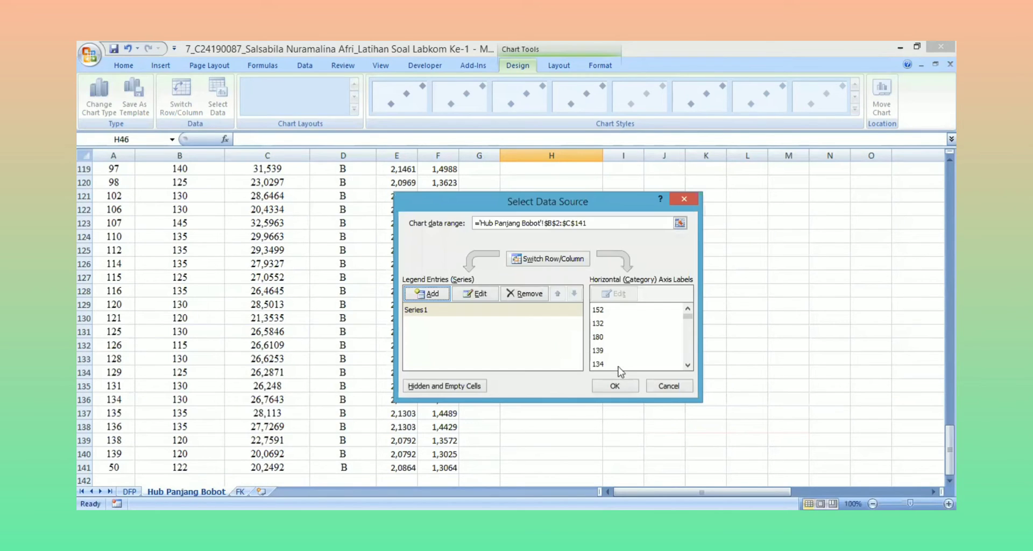
{"action": "left_click", "coordinate": [615, 385]}
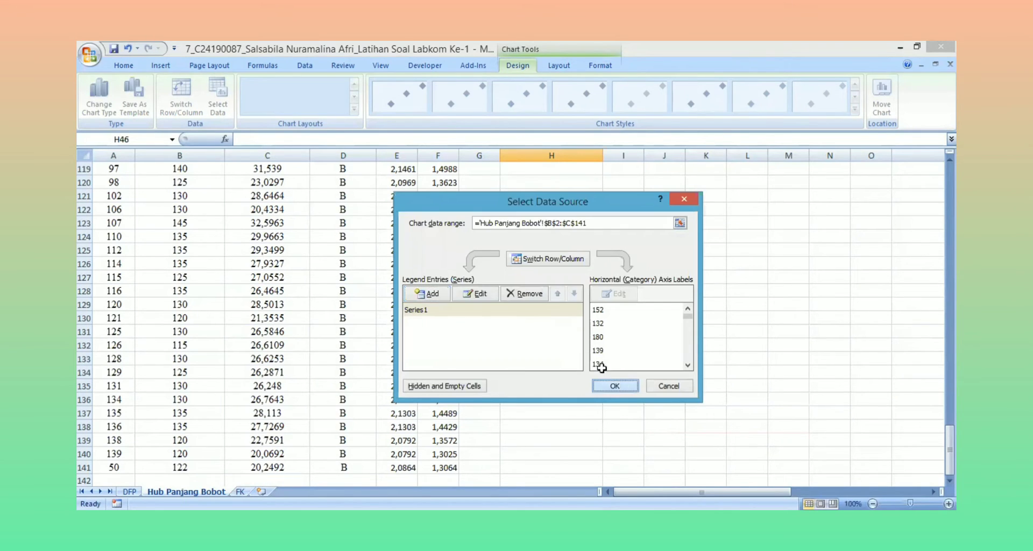
Delete the legend and the horizontal gridlines from the length-weight scatter chart
{"action": "left_click_drag", "start_coordinate": [949, 449], "coordinate": [950, 280]}
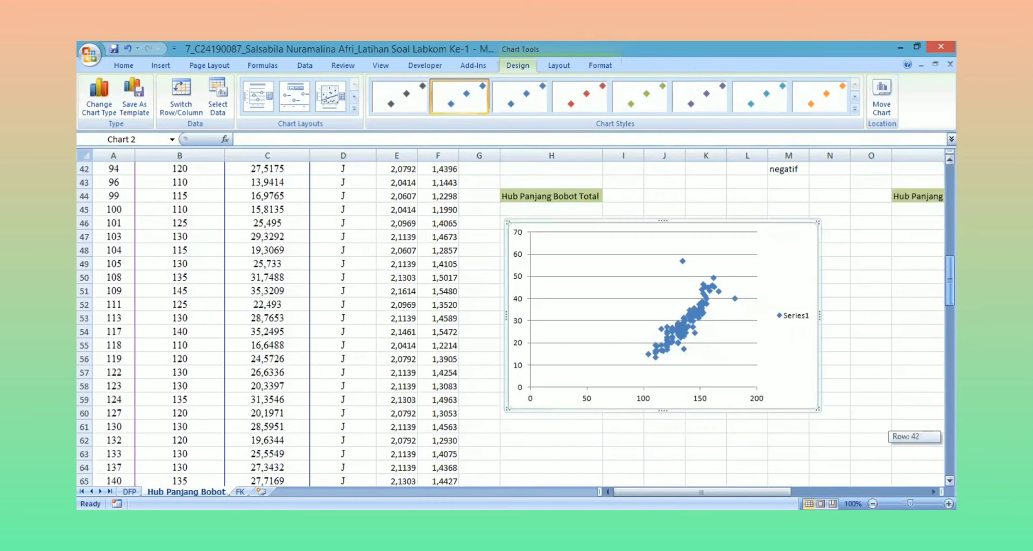
{"action": "left_click", "coordinate": [798, 317]}
{"action": "key", "text": "Delete"}
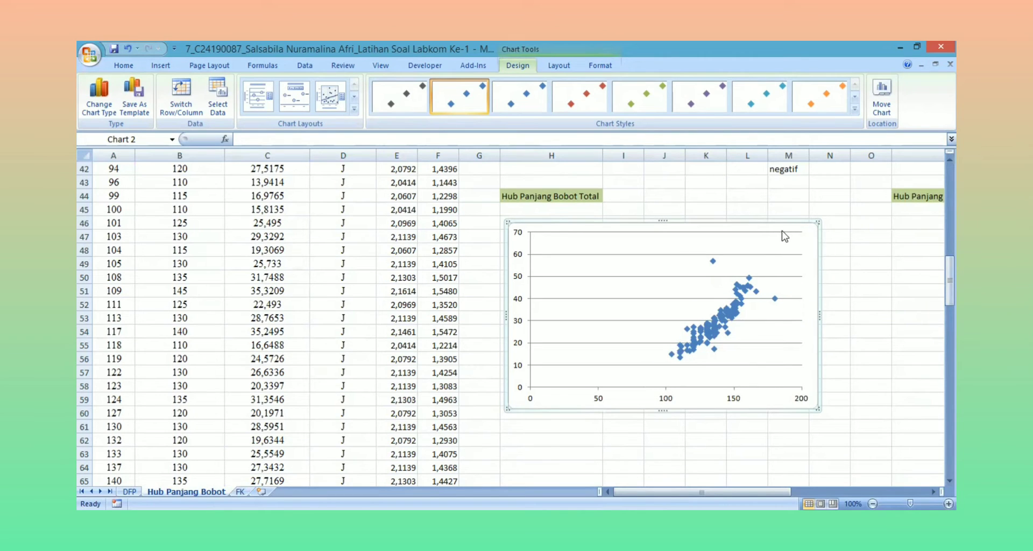
{"action": "key", "text": "Delete"}
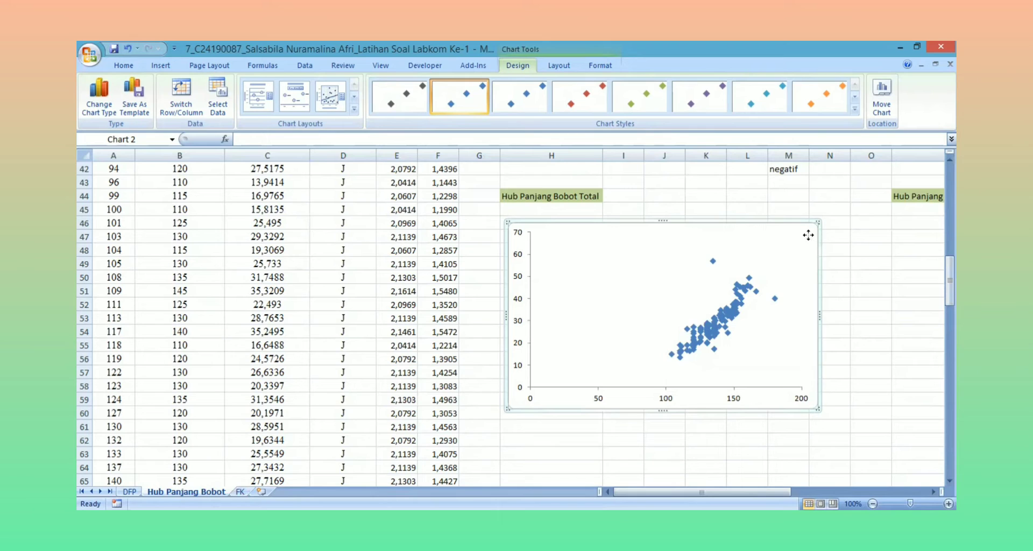
Set the chart area's border color to No line
{"action": "right_click", "coordinate": [807, 235]}
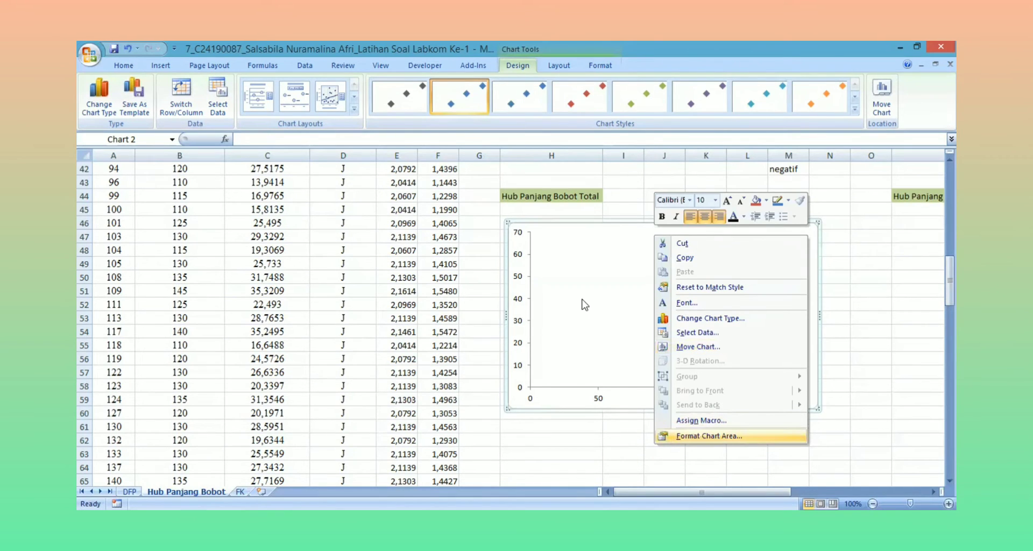
{"action": "key", "text": "Return"}
{"action": "left_click", "coordinate": [422, 146]}
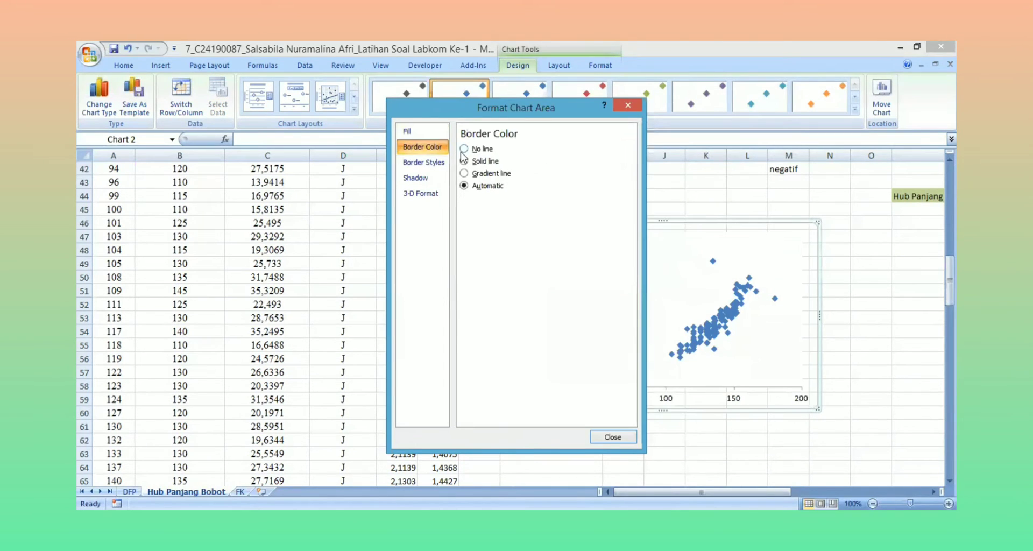
{"action": "left_click", "coordinate": [463, 149]}
{"action": "left_click", "coordinate": [612, 437]}
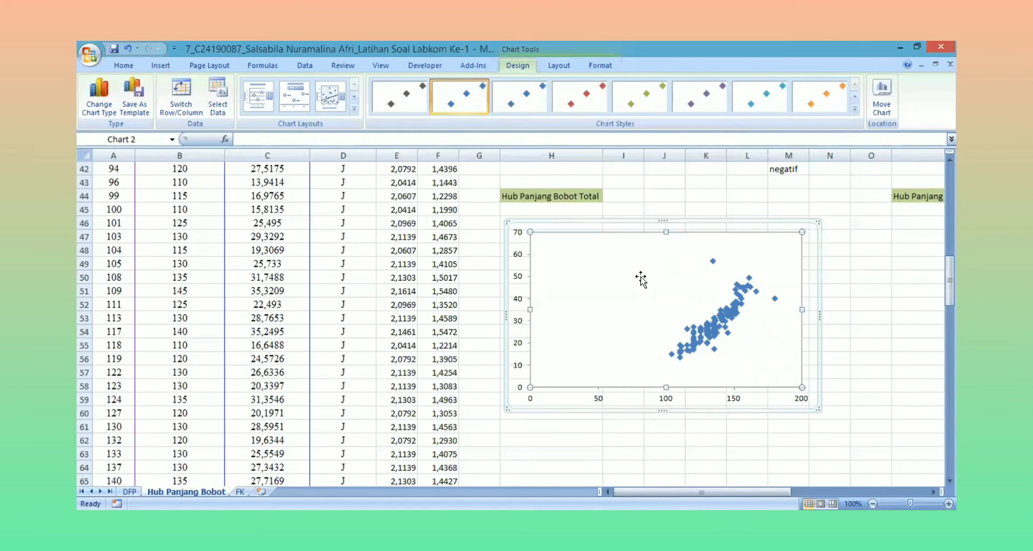
Set the scatter chart's plot area border color to No line
{"action": "right_click", "coordinate": [640, 279]}
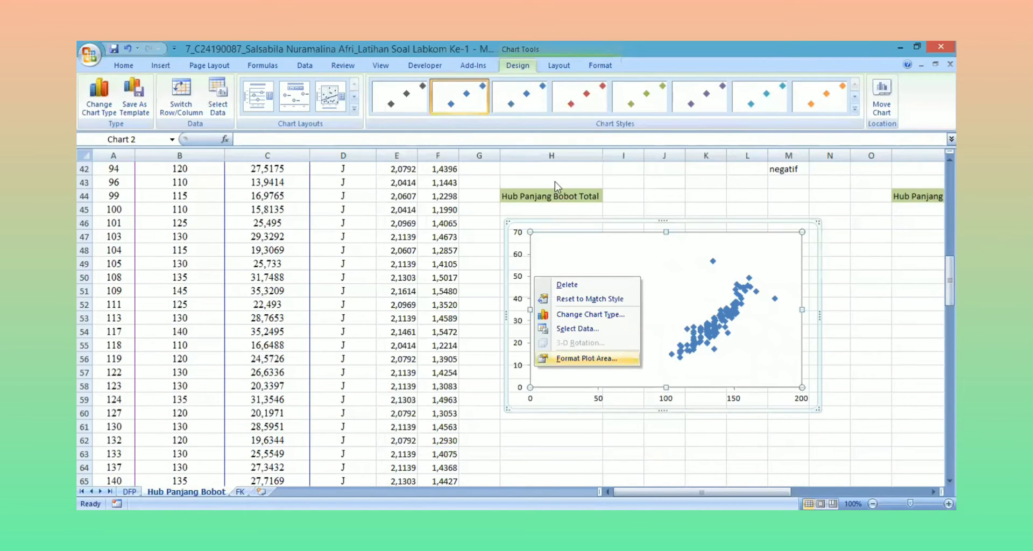
{"action": "key", "text": "Return"}
{"action": "left_click", "coordinate": [422, 146]}
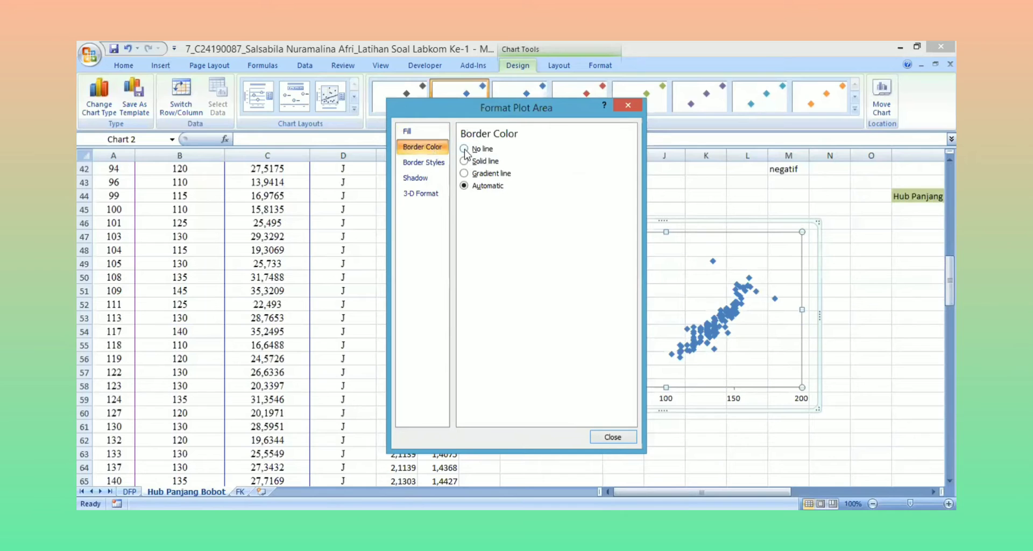
{"action": "left_click", "coordinate": [464, 149]}
{"action": "left_click", "coordinate": [612, 436]}
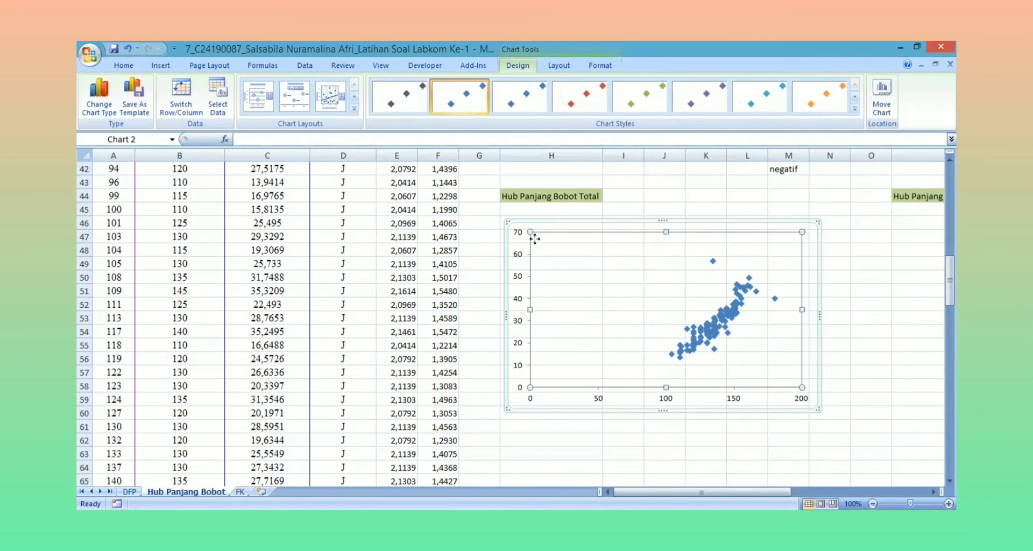
Add a Power trendline to the length-weight scatter chart, displaying its equation and R-squared value on the chart
{"action": "left_click", "coordinate": [646, 229]}
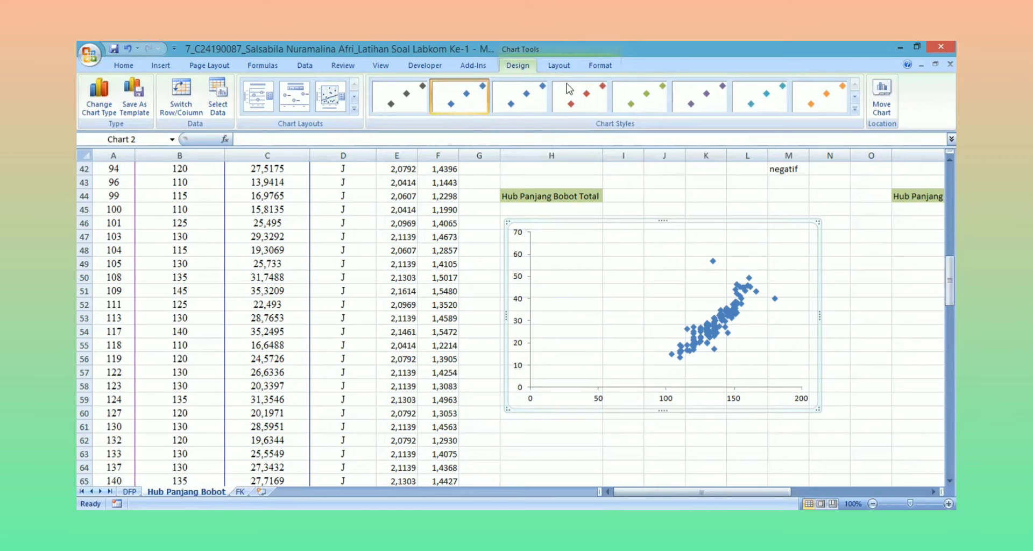
{"action": "left_click", "coordinate": [558, 65]}
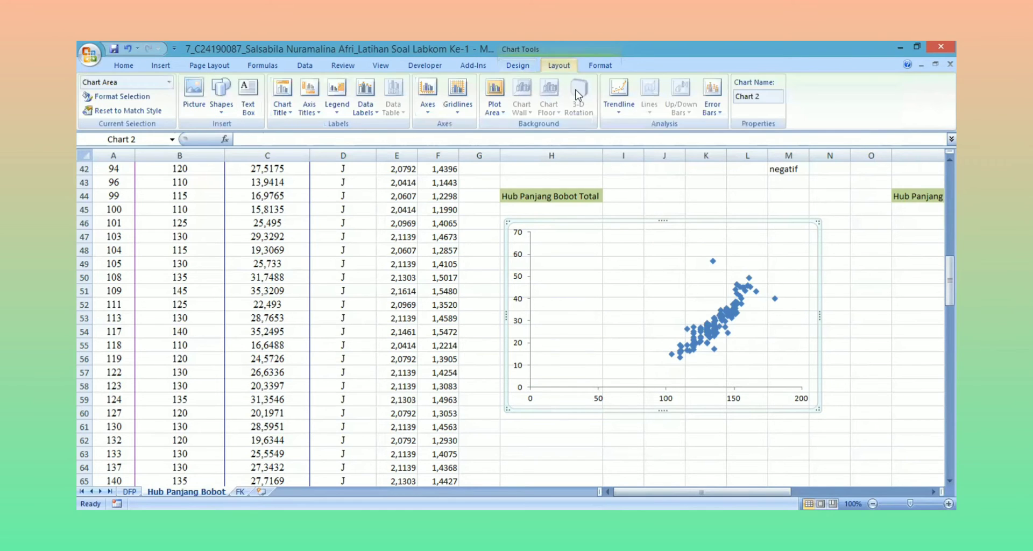
{"action": "left_click", "coordinate": [625, 106]}
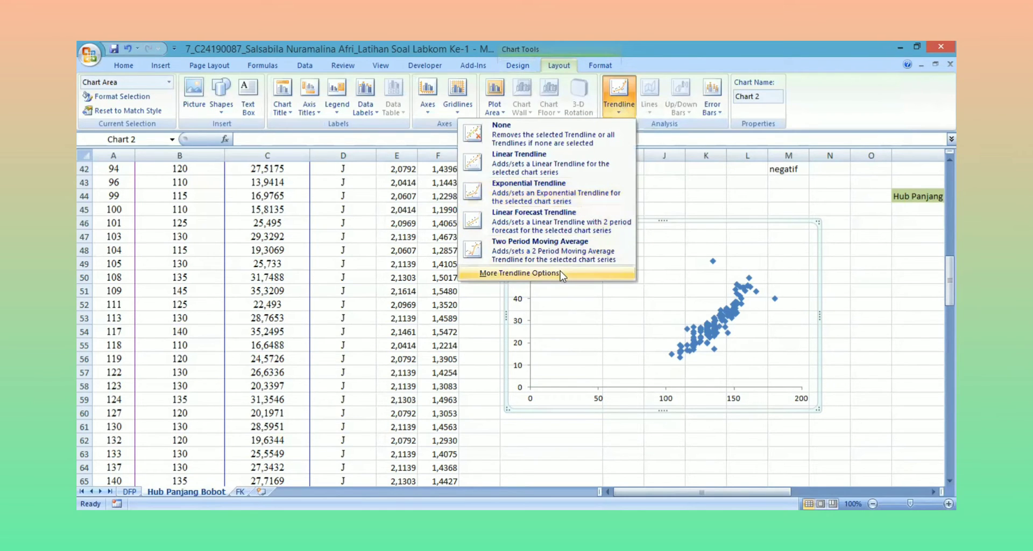
{"action": "left_click", "coordinate": [560, 273]}
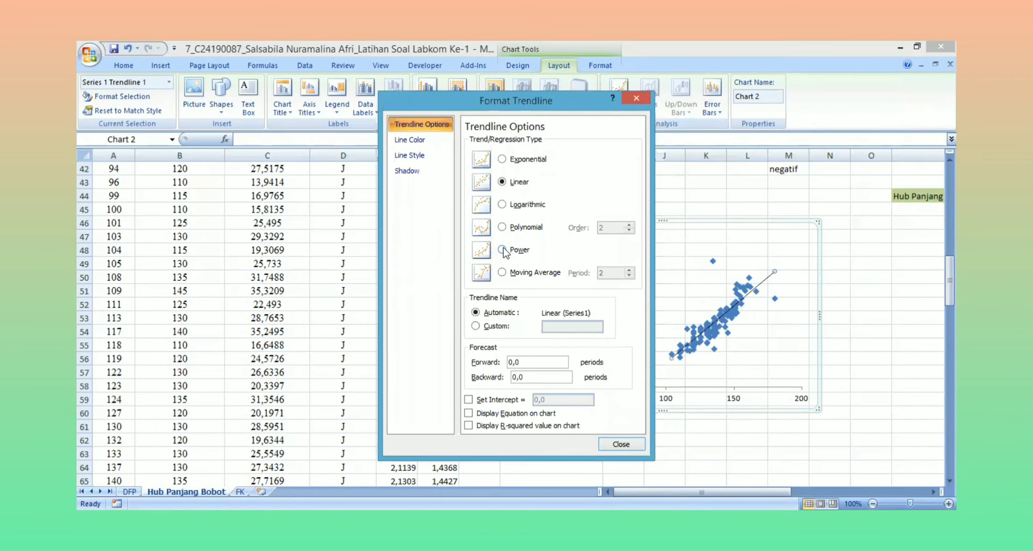
{"action": "left_click", "coordinate": [503, 250]}
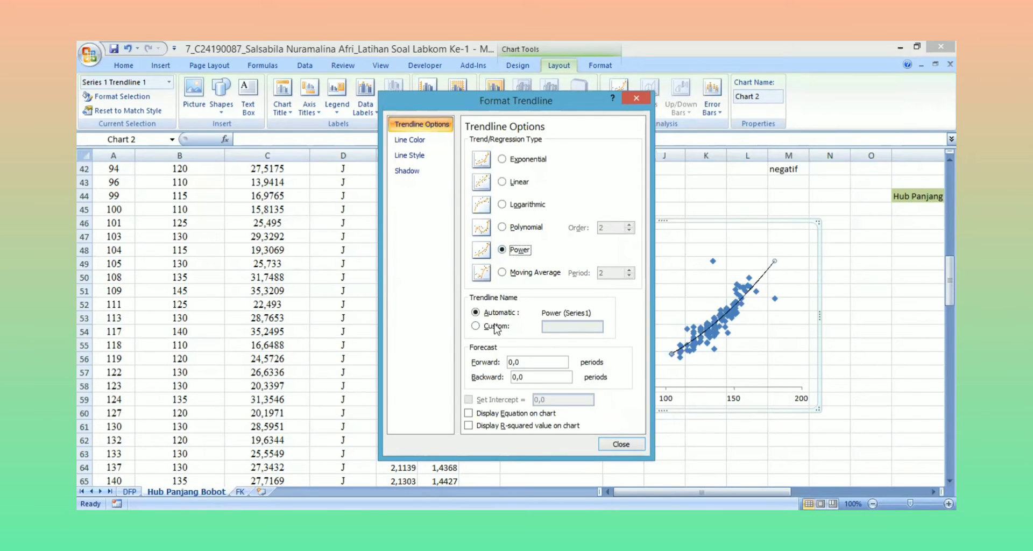
{"action": "left_click", "coordinate": [469, 413]}
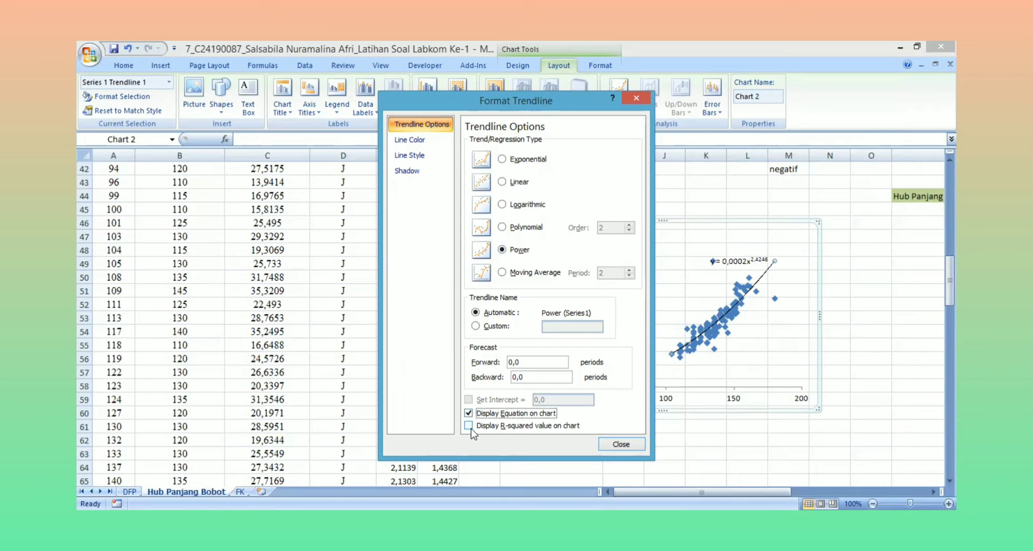
{"action": "left_click", "coordinate": [469, 425]}
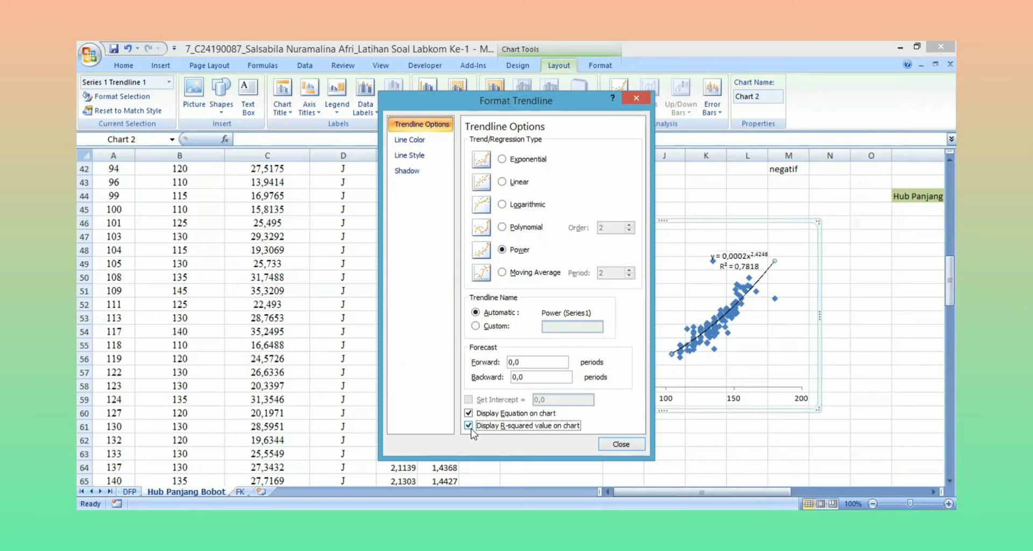
{"action": "left_click", "coordinate": [621, 444]}
Move the trendline equation label to the empty upper-left area of the plot, away from the data points
{"action": "left_click", "coordinate": [733, 262]}
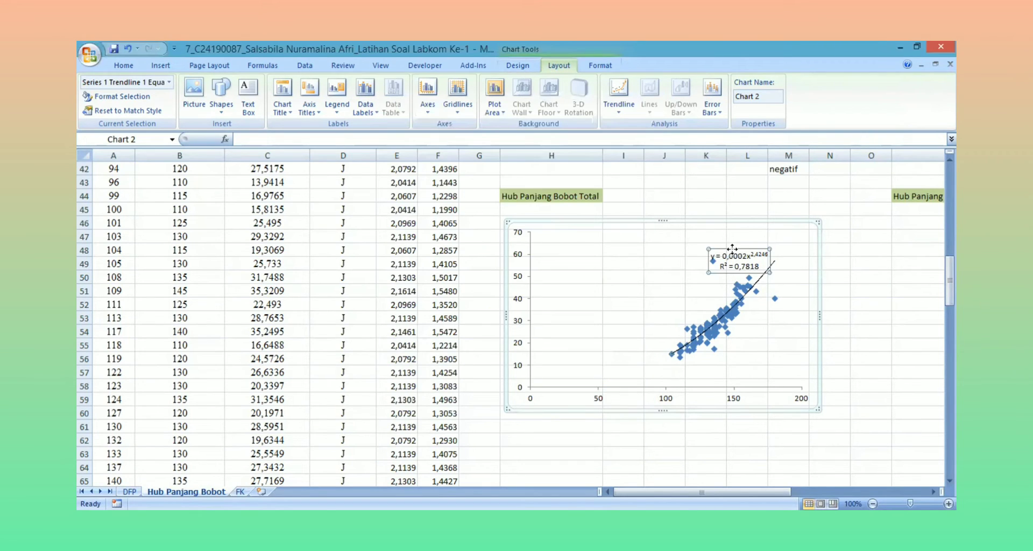
{"action": "left_click_drag", "start_coordinate": [730, 249], "coordinate": [578, 243]}
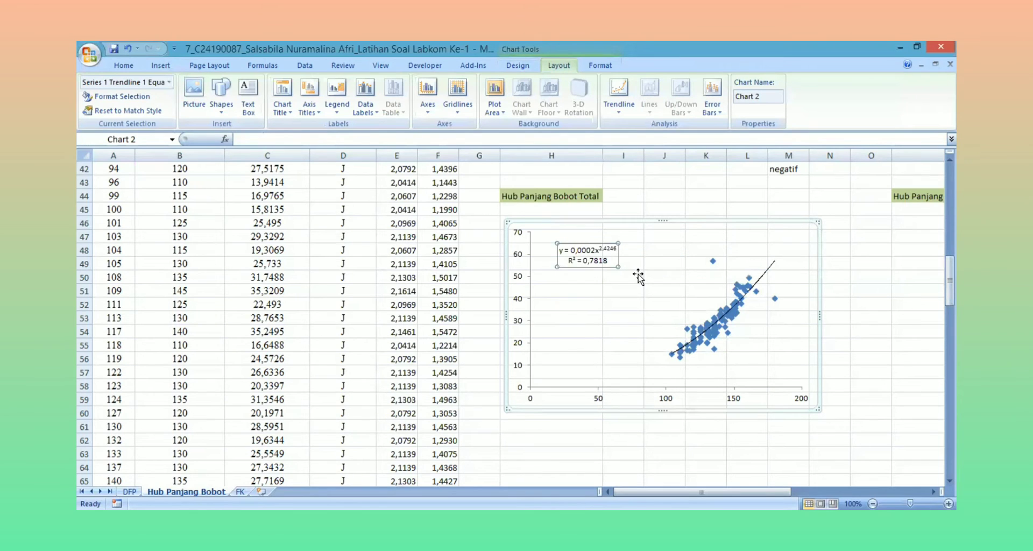
{"action": "left_click", "coordinate": [580, 225]}
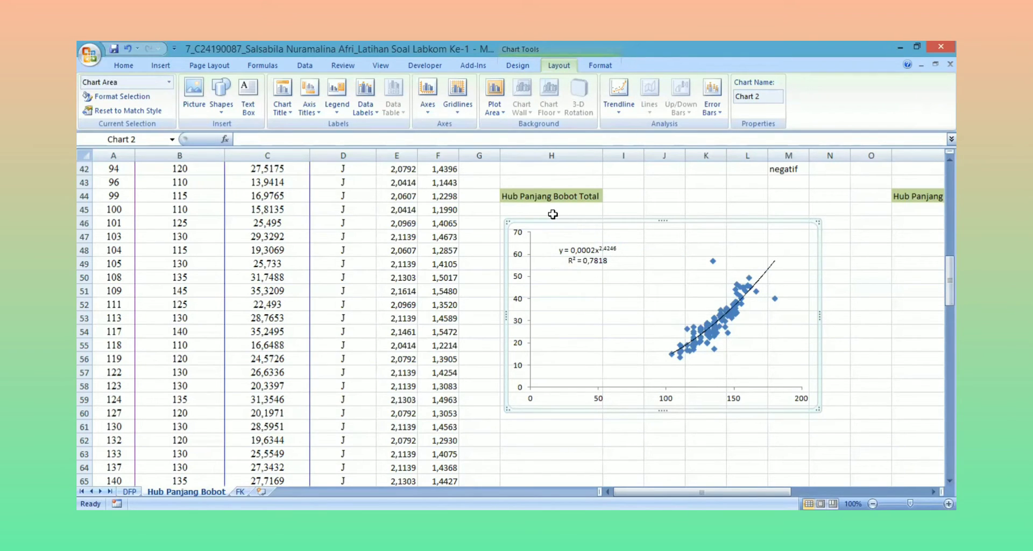
Add a rotated primary vertical axis title and a primary horizontal axis title below the axis
{"action": "left_click", "coordinate": [315, 110]}
{"action": "mouse_move", "coordinate": [258, 140]}
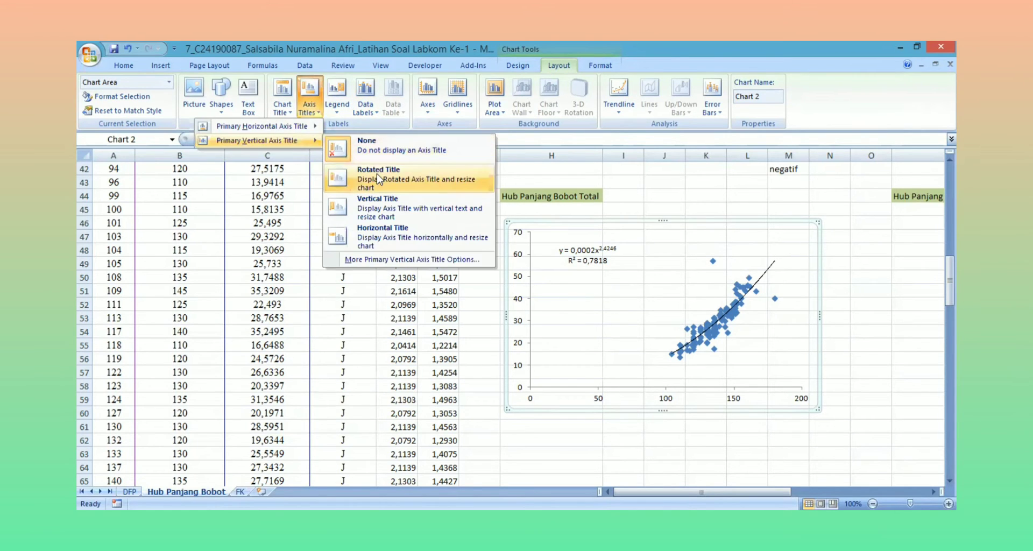
{"action": "left_click", "coordinate": [378, 177]}
{"action": "left_click", "coordinate": [311, 109]}
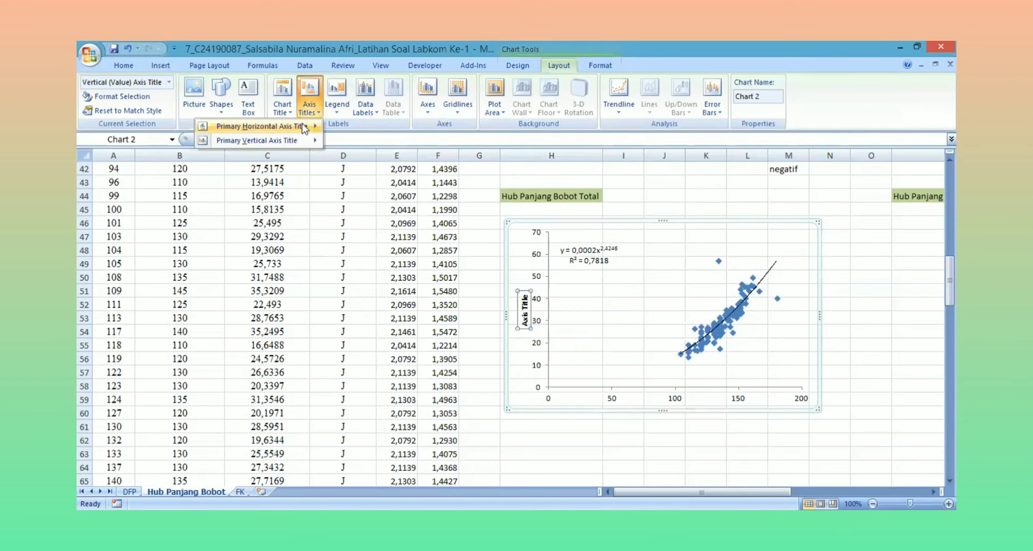
{"action": "mouse_move", "coordinate": [264, 126]}
{"action": "left_click", "coordinate": [396, 169]}
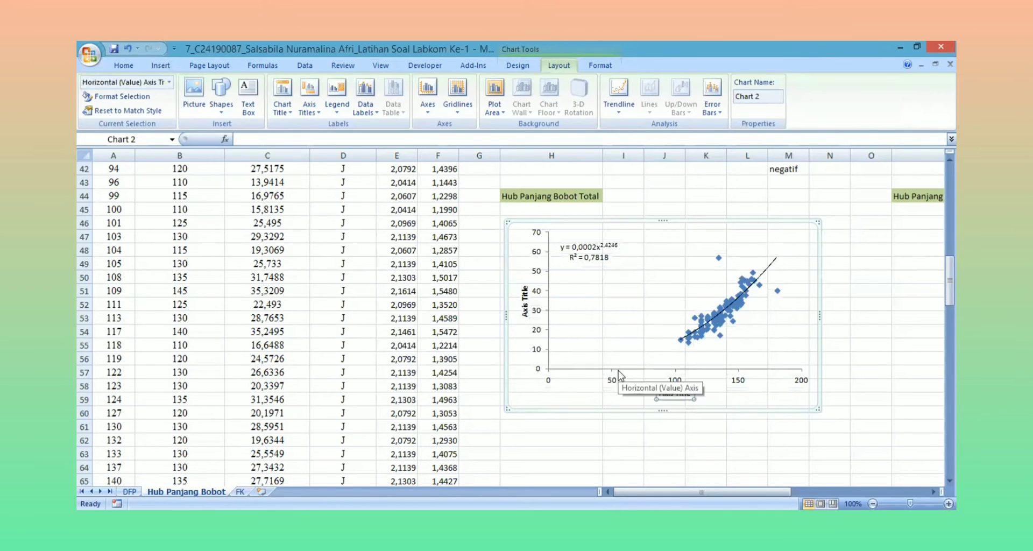
Add a third line reading "n = 140" below the R² value in the trendline equation label
{"action": "left_click", "coordinate": [586, 253]}
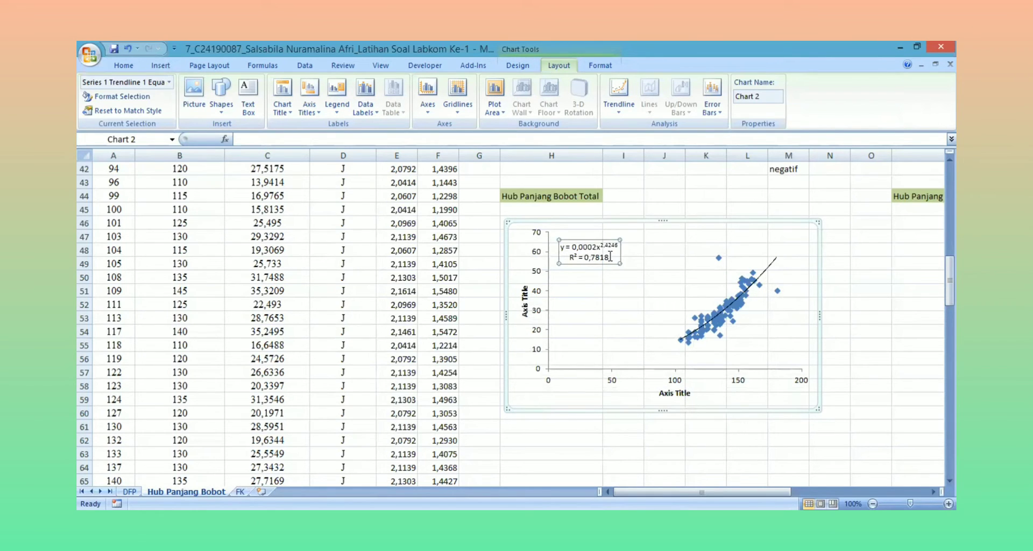
{"action": "left_click", "coordinate": [611, 259]}
{"action": "key", "text": "Return"}
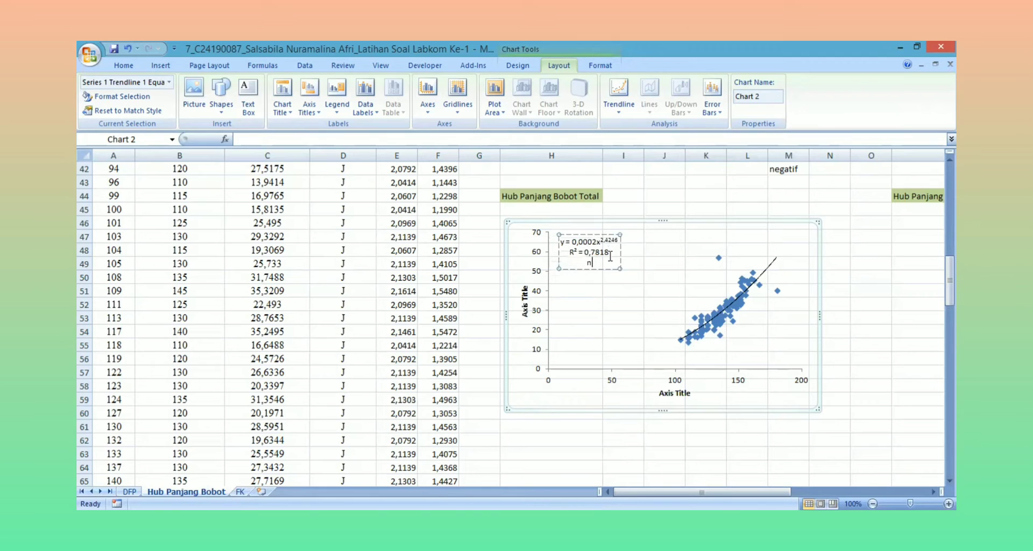
{"action": "type", "text": "n = 140"}
Set the whole chart's font to Times New Roman size 12 and move the equation label clear of the vertical axis
{"action": "left_click", "coordinate": [811, 245]}
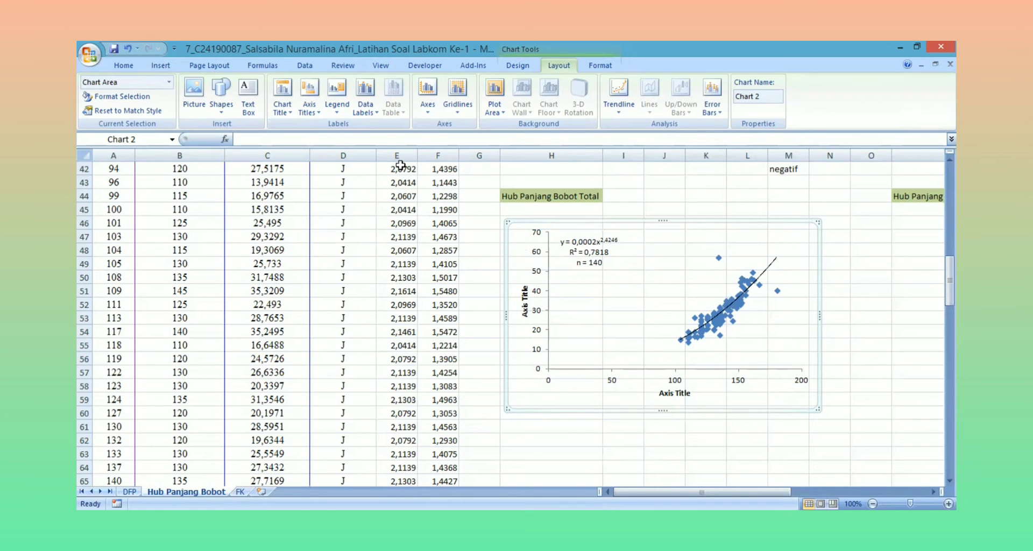
{"action": "left_click", "coordinate": [136, 65]}
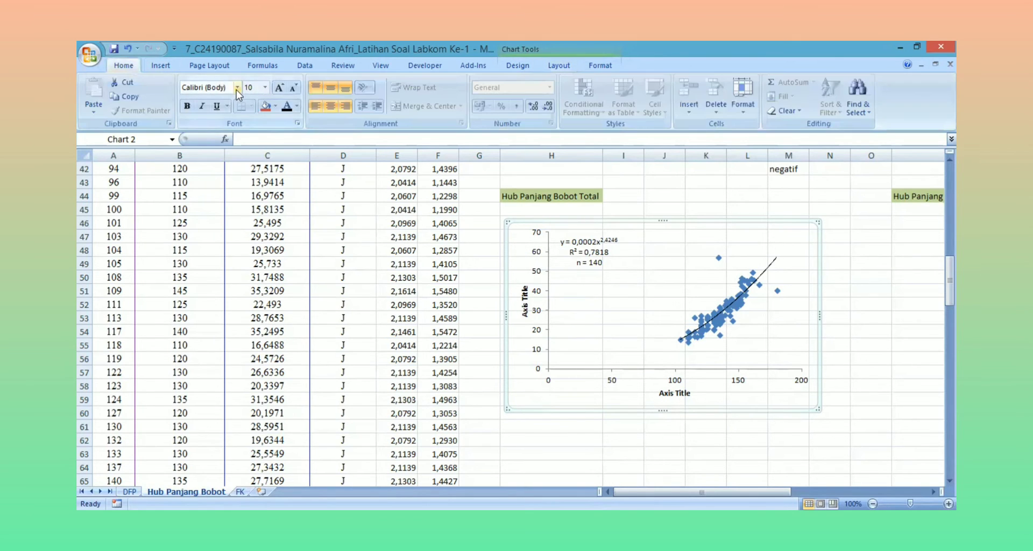
{"action": "left_click", "coordinate": [236, 87]}
{"action": "left_click", "coordinate": [224, 156]}
{"action": "left_click", "coordinate": [264, 87]}
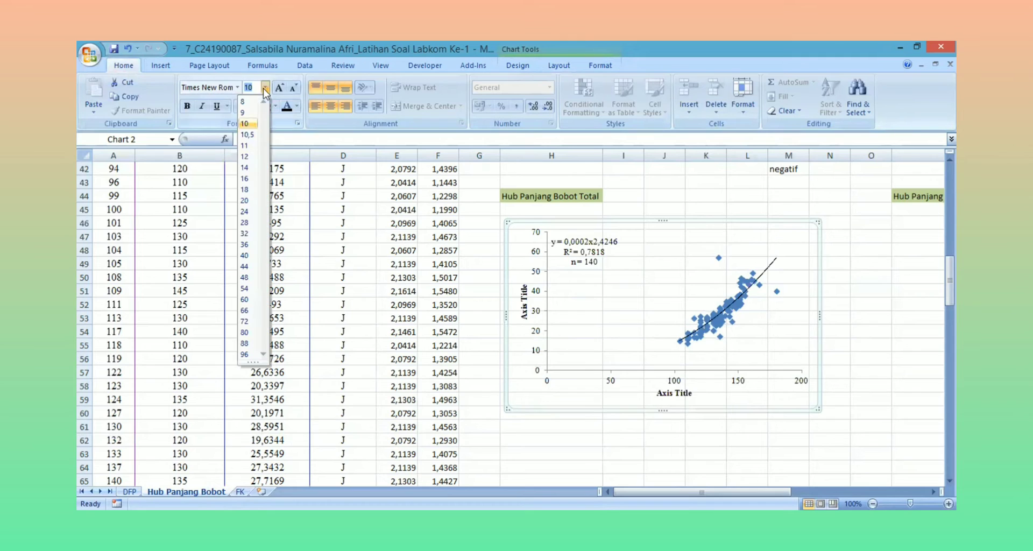
{"action": "left_click", "coordinate": [256, 155]}
{"action": "left_click", "coordinate": [586, 248]}
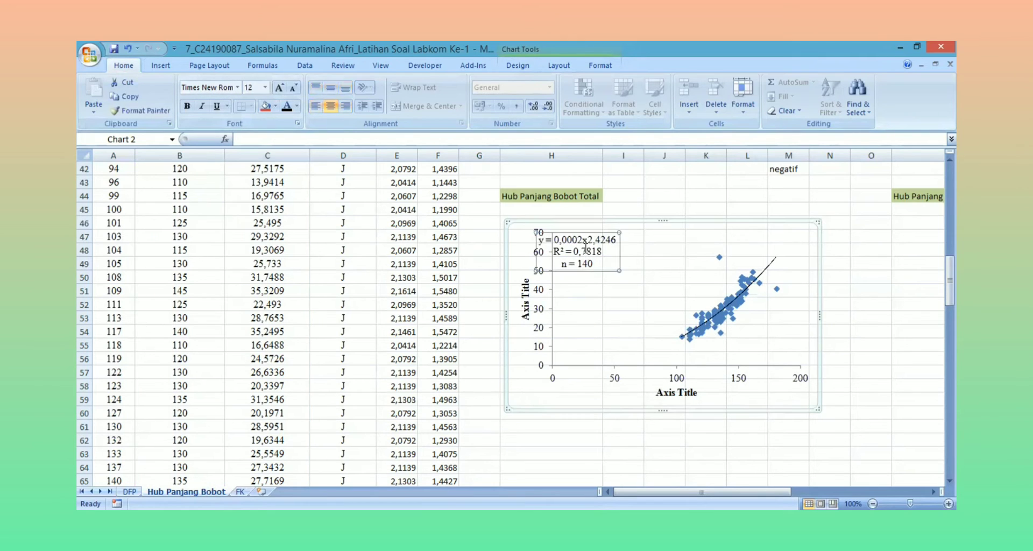
{"action": "left_click_drag", "start_coordinate": [582, 232], "coordinate": [616, 236]}
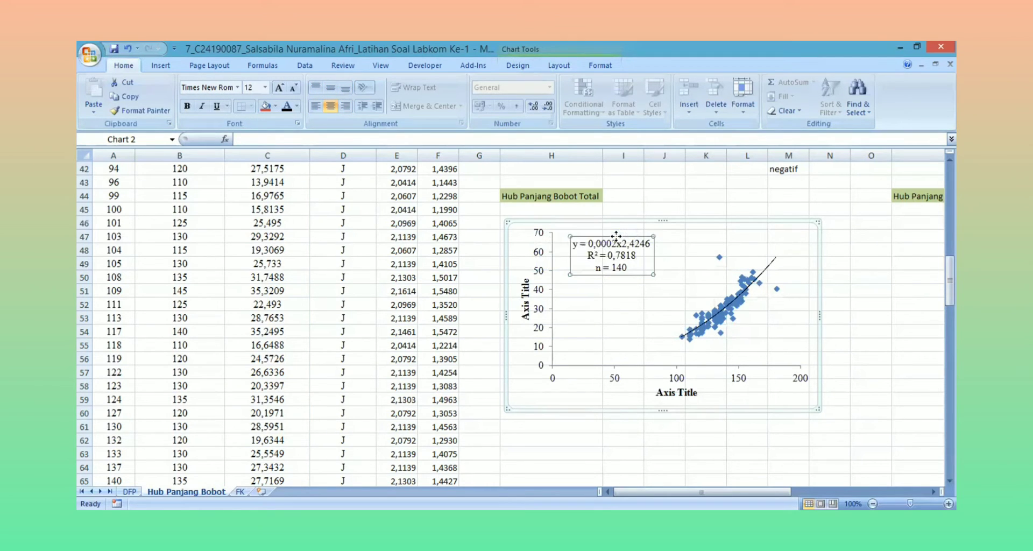
Format the chart's vertical axis with major tick mark type None and a solid black line
{"action": "left_click", "coordinate": [527, 291]}
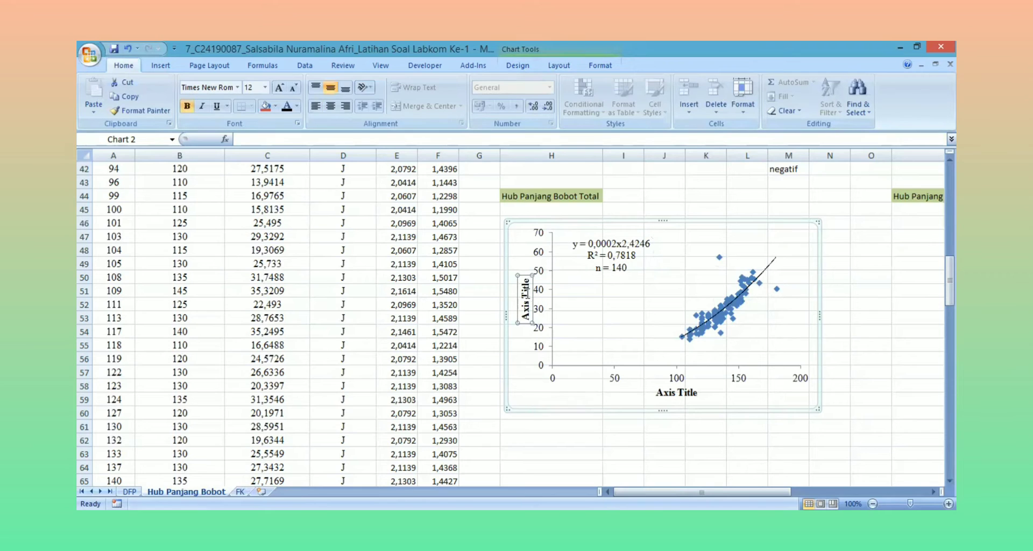
{"action": "left_click", "coordinate": [544, 263]}
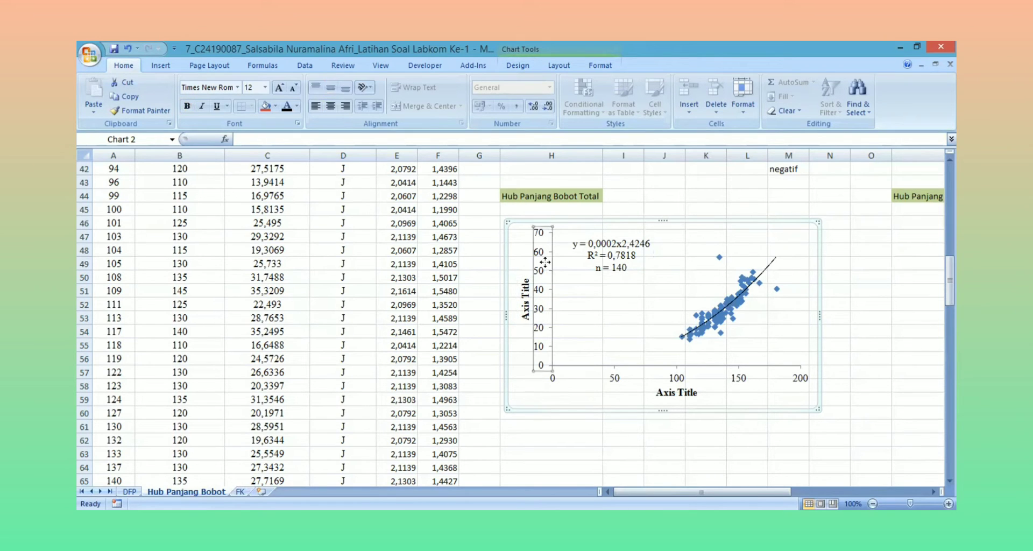
{"action": "left_click", "coordinate": [542, 257]}
{"action": "right_click", "coordinate": [546, 274]}
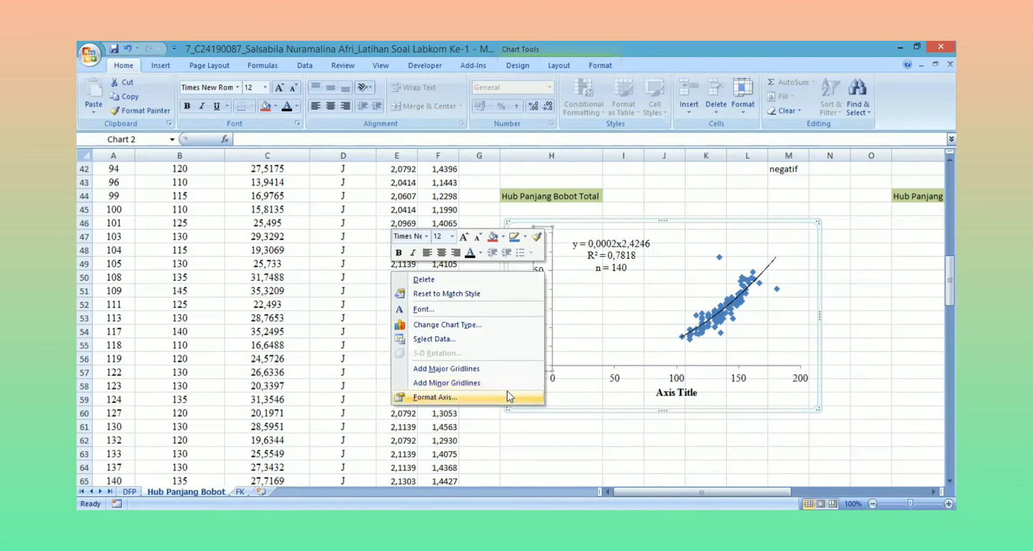
{"action": "left_click", "coordinate": [509, 397]}
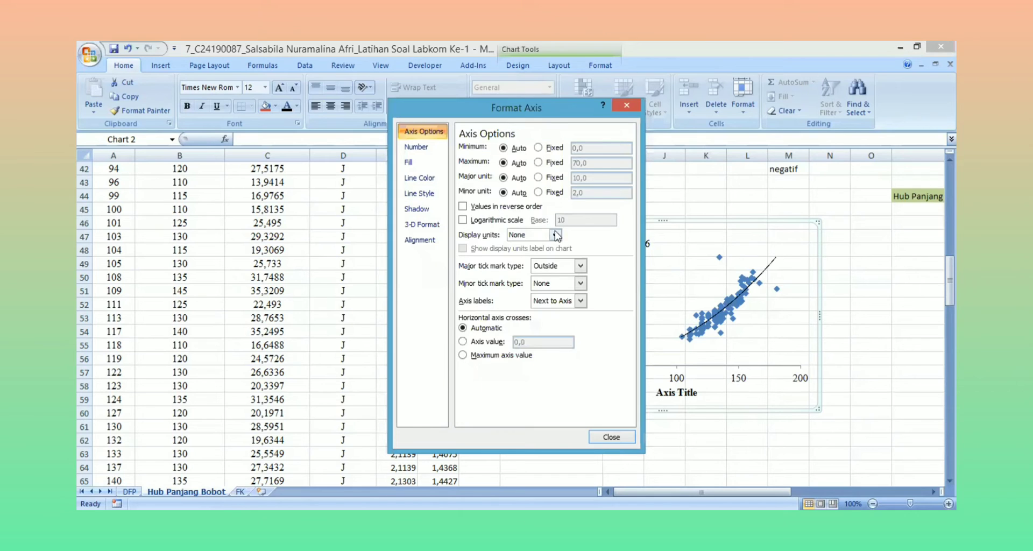
{"action": "left_click", "coordinate": [581, 266]}
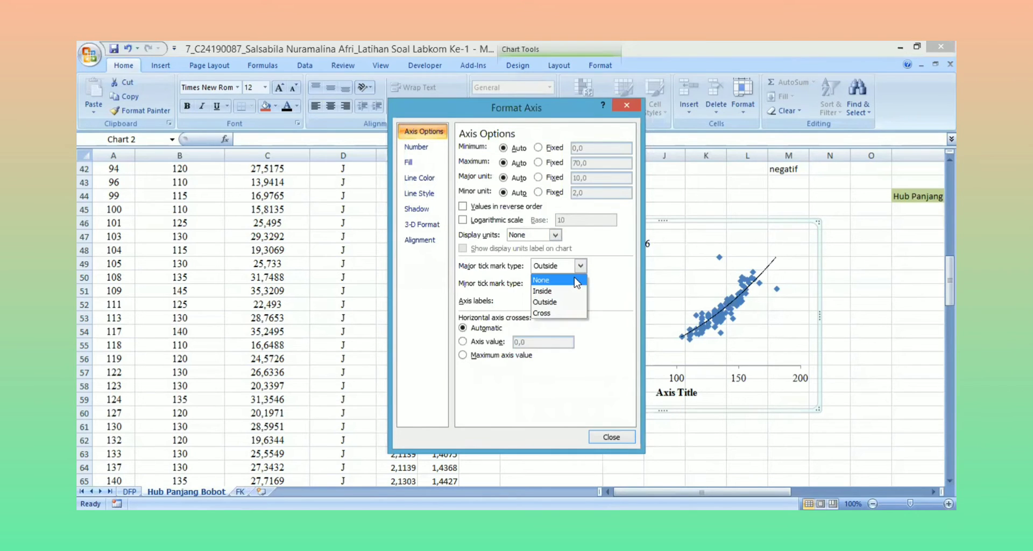
{"action": "left_click", "coordinate": [574, 279]}
{"action": "left_click", "coordinate": [410, 162]}
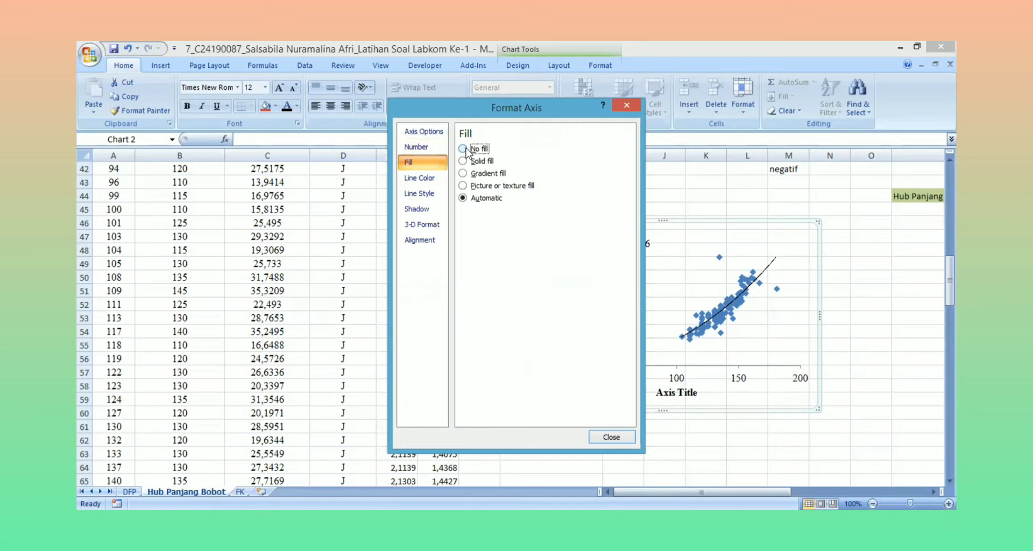
{"action": "left_click", "coordinate": [421, 178]}
{"action": "left_click", "coordinate": [463, 161]}
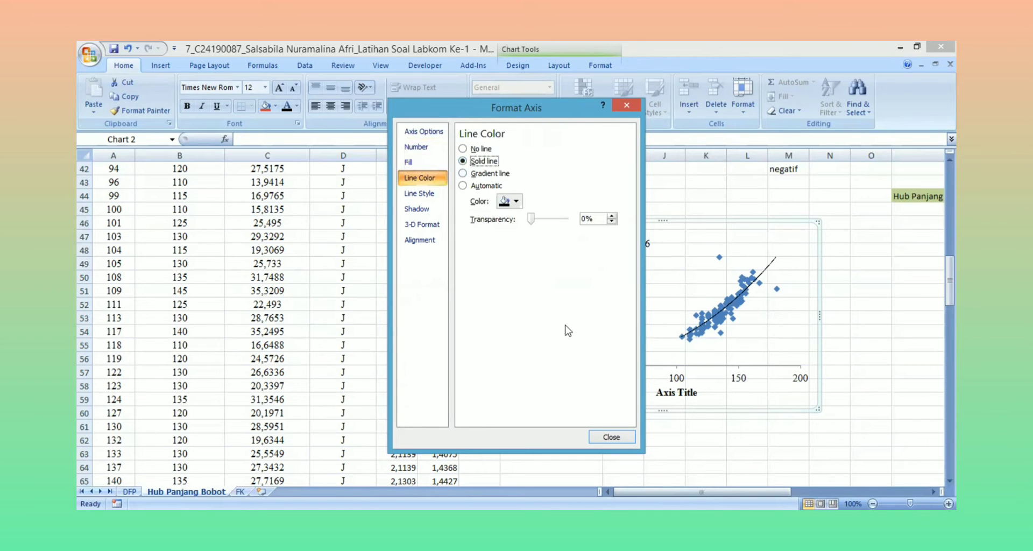
{"action": "left_click", "coordinate": [616, 437]}
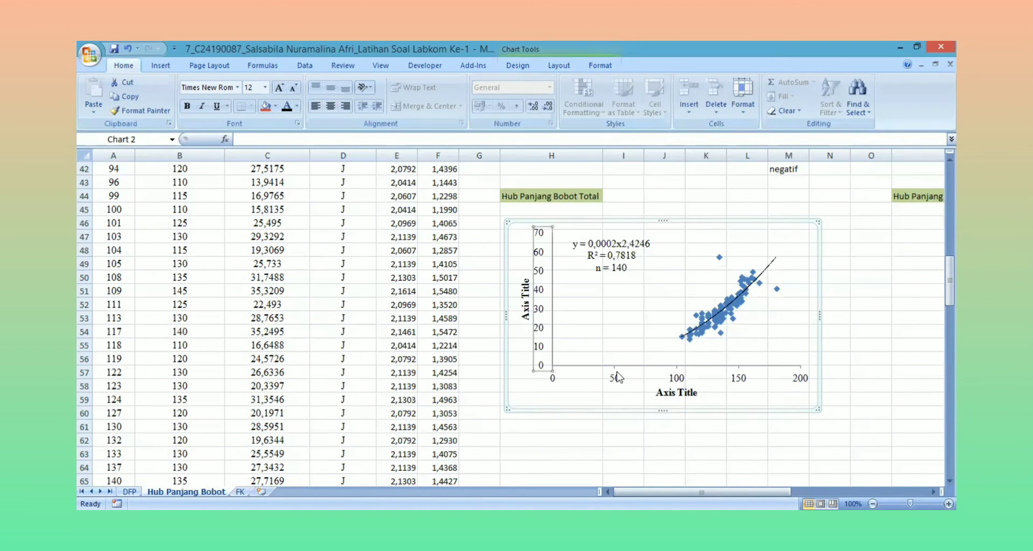
Format the chart's horizontal axis with major tick mark type None and a solid black line
{"action": "right_click", "coordinate": [617, 377]}
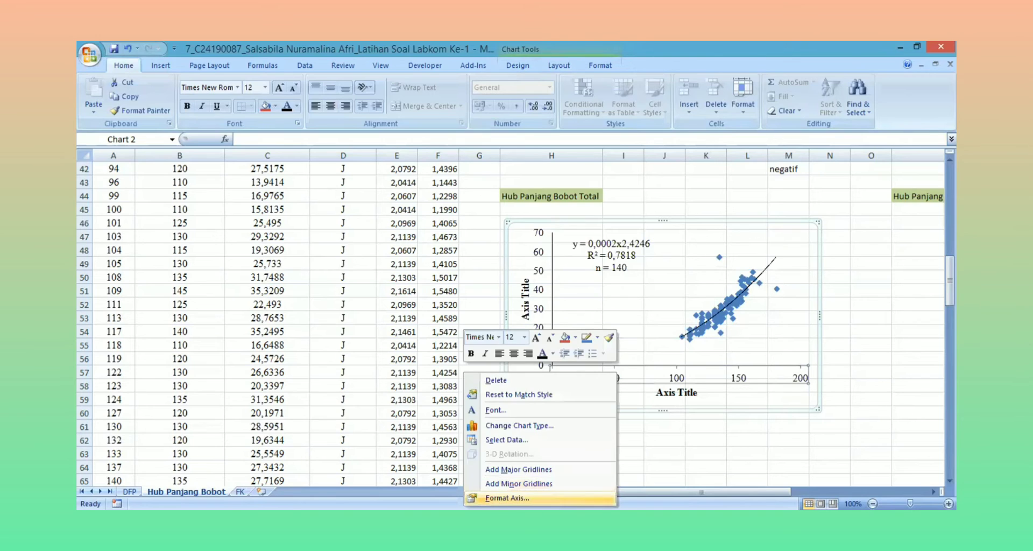
{"action": "key", "text": "Return"}
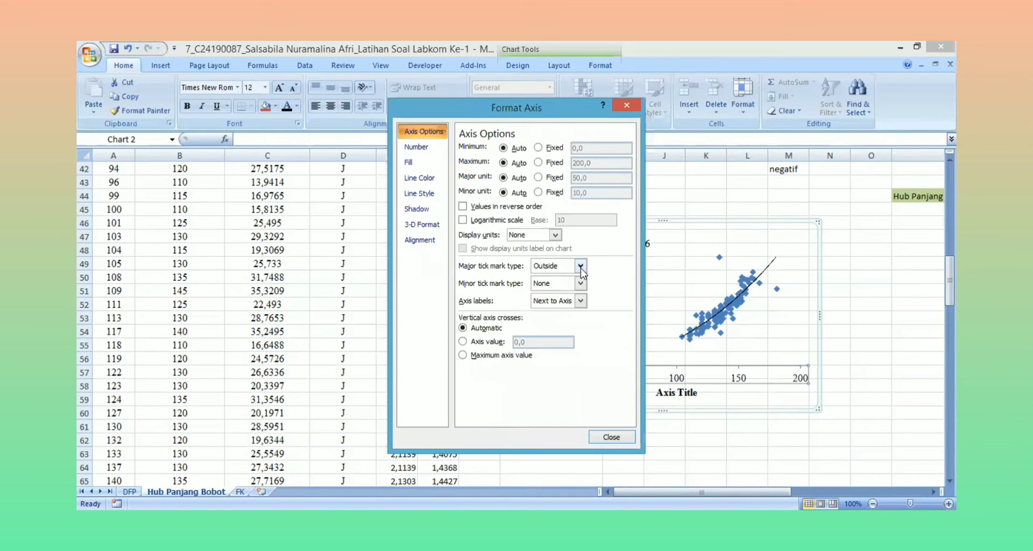
{"action": "left_click", "coordinate": [580, 265]}
{"action": "left_click", "coordinate": [571, 286]}
{"action": "left_click", "coordinate": [409, 162]}
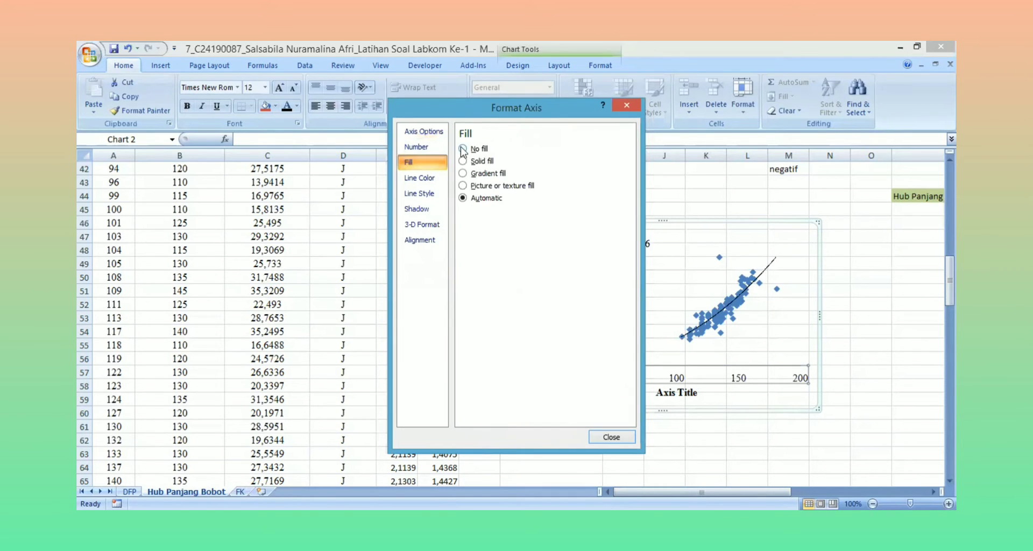
{"action": "left_click", "coordinate": [445, 178]}
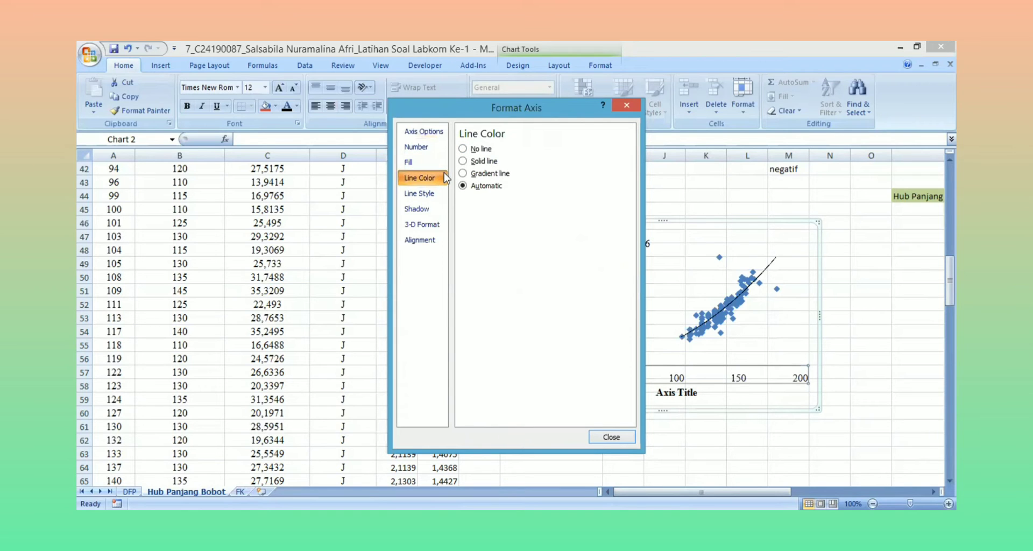
{"action": "left_click", "coordinate": [463, 161]}
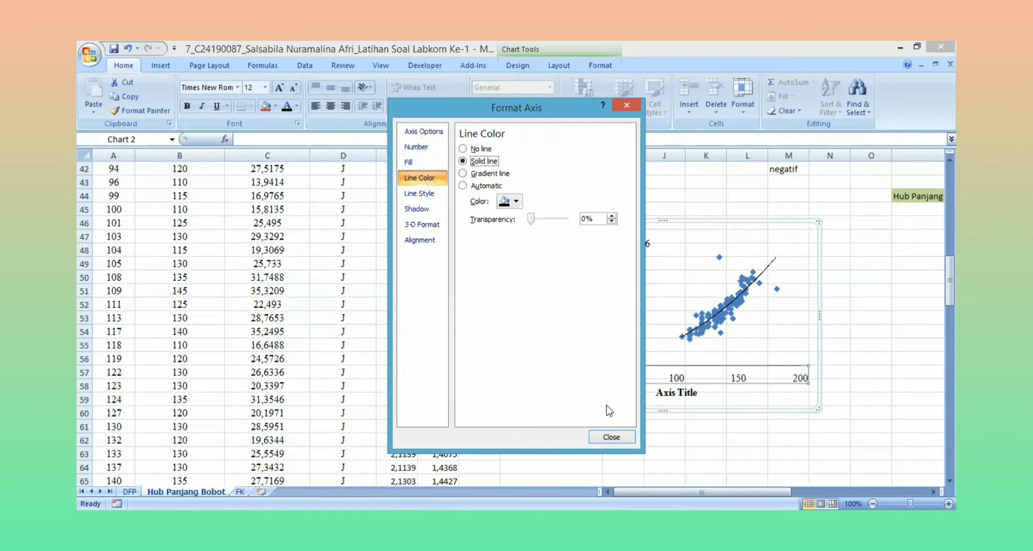
{"action": "left_click", "coordinate": [611, 436]}
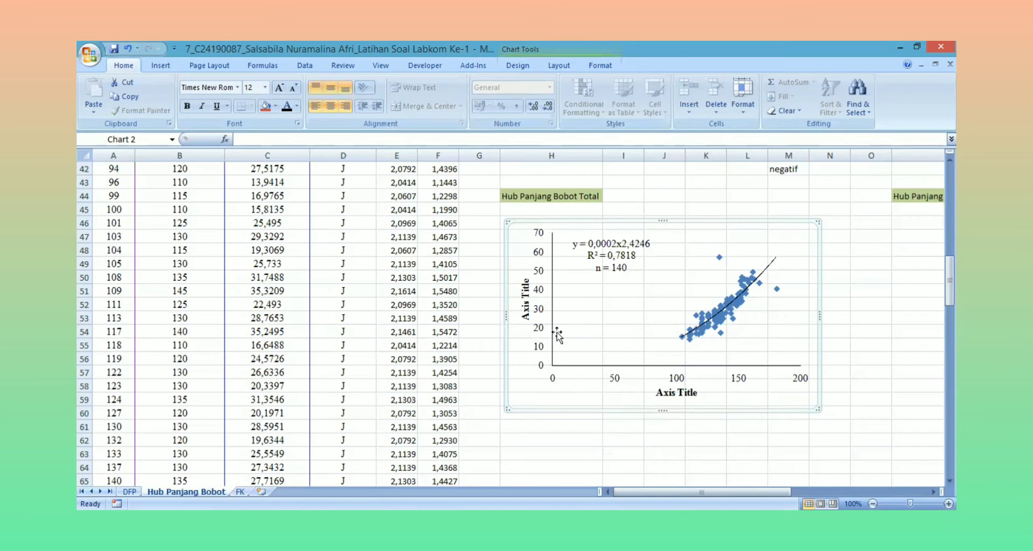
Replace the vertical axis title with "Bobot (gram)" and remove its bold formatting
{"action": "left_click", "coordinate": [520, 298]}
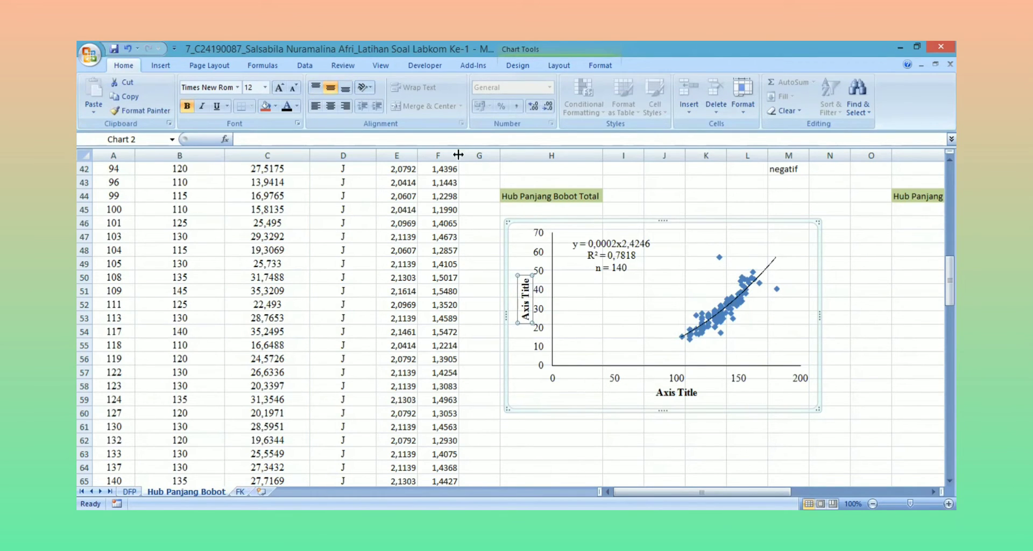
{"action": "left_click", "coordinate": [456, 139]}
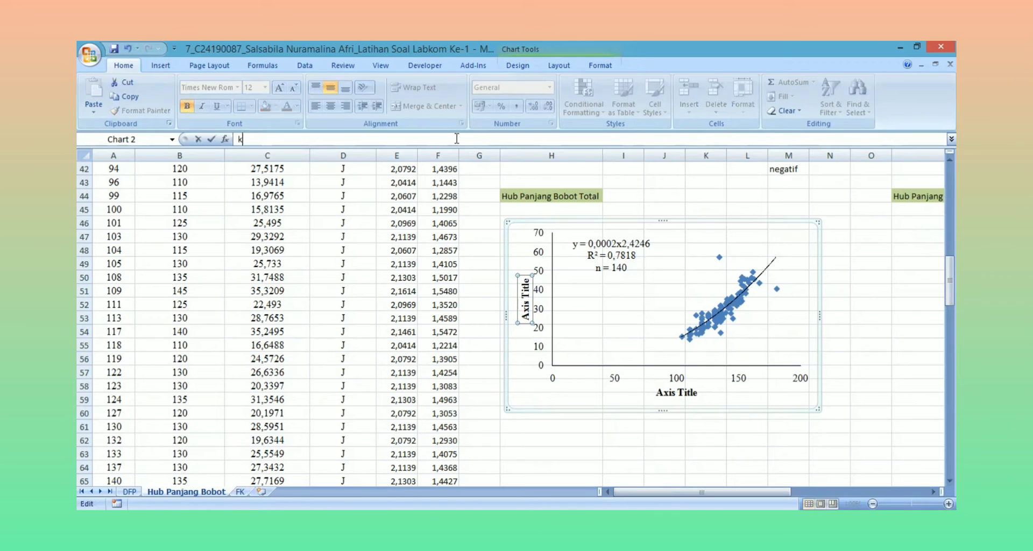
{"action": "left_click", "coordinate": [526, 284]}
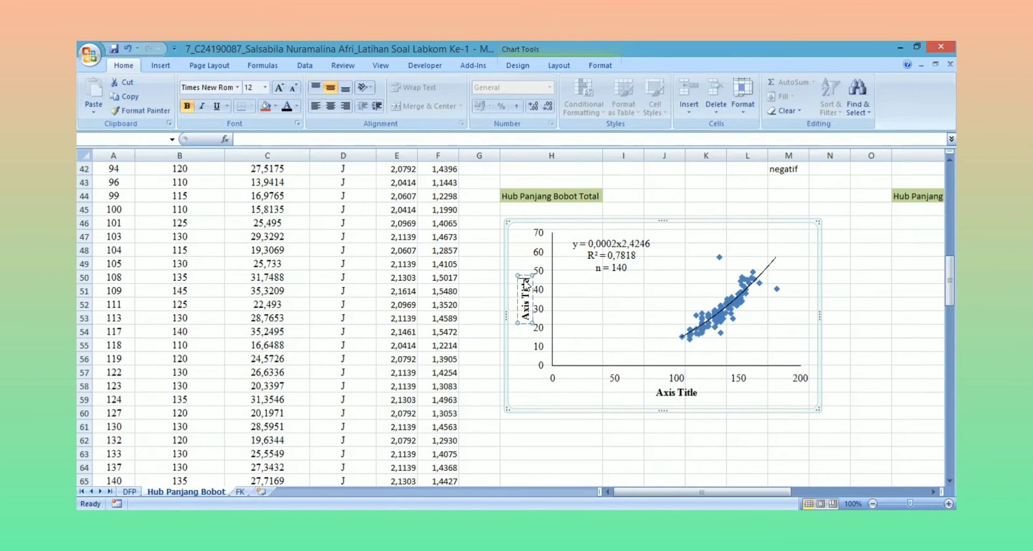
{"action": "key", "text": "BackSpace"}
{"action": "key", "text": "BackSpace"}
{"action": "key", "text": "BackSpace"}
{"action": "key", "text": "BackSpace"}
{"action": "key", "text": "BackSpace"}
{"action": "key", "text": "BackSpace"}
{"action": "key", "text": "BackSpace"}
{"action": "key", "text": "BackSpace"}
{"action": "key", "text": "BackSpace"}
{"action": "key", "text": "BackSpace"}
{"action": "type", "text": "Bo"}
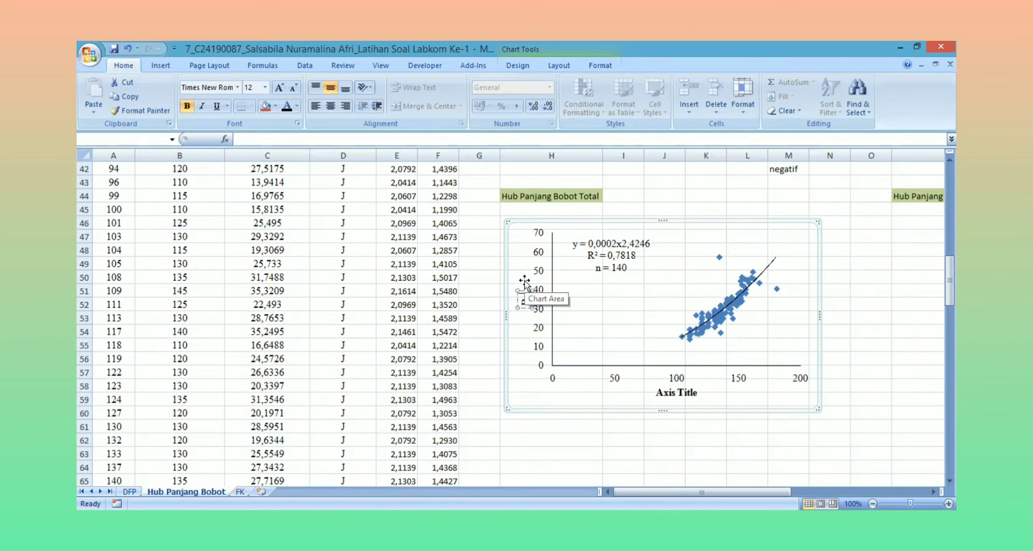
{"action": "type", "text": "bot (gram)"}
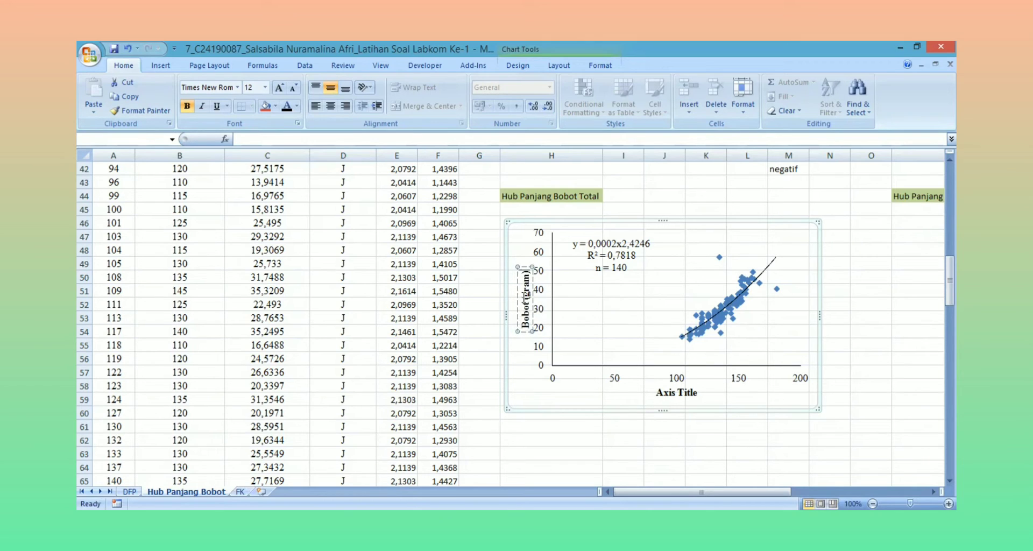
{"action": "left_click", "coordinate": [519, 291]}
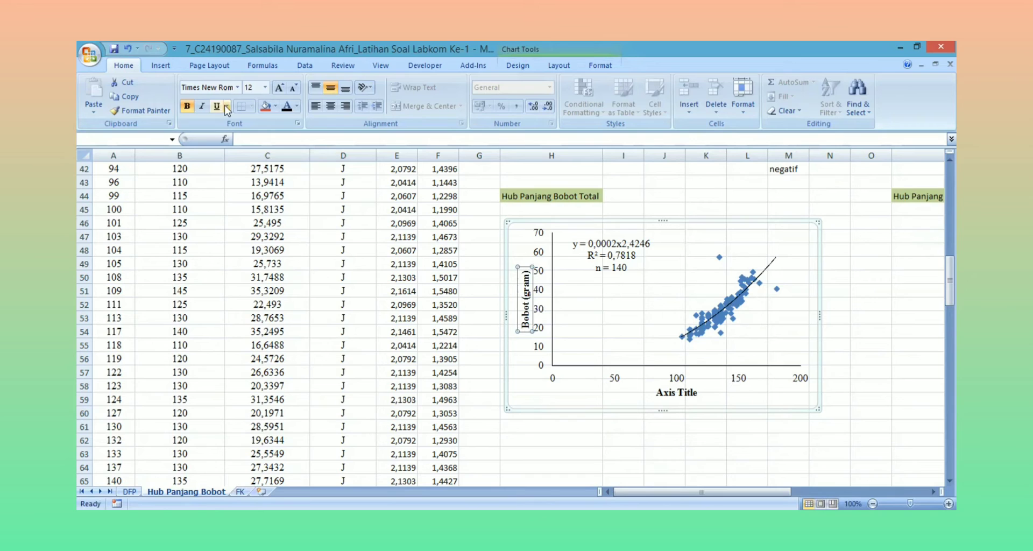
{"action": "left_click", "coordinate": [192, 108]}
Replace the horizontal axis title with "Panjang (mm)" and remove its bold formatting
{"action": "left_click", "coordinate": [689, 397]}
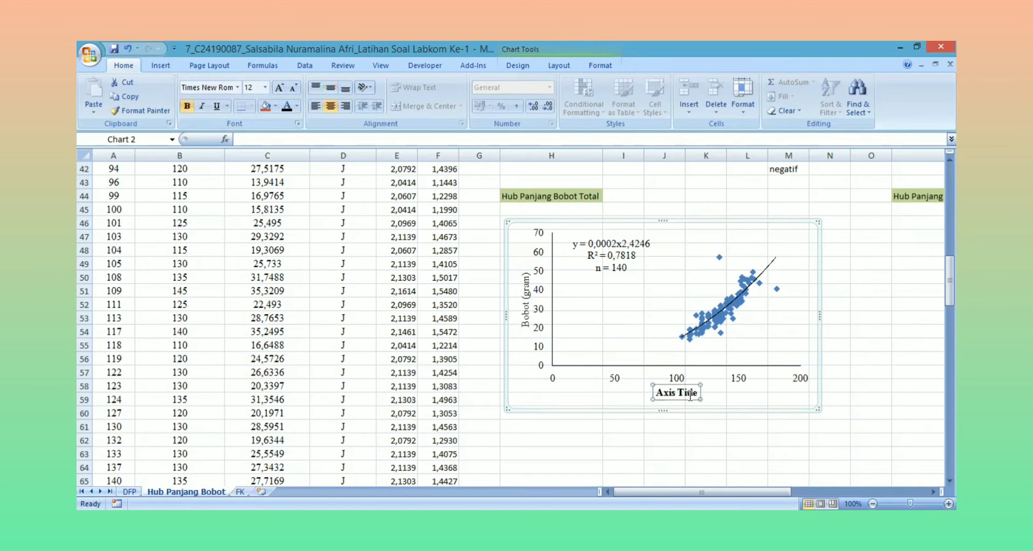
{"action": "left_click", "coordinate": [691, 388]}
{"action": "key", "text": "ctrl+a"}
{"action": "key", "text": "BackSpace"}
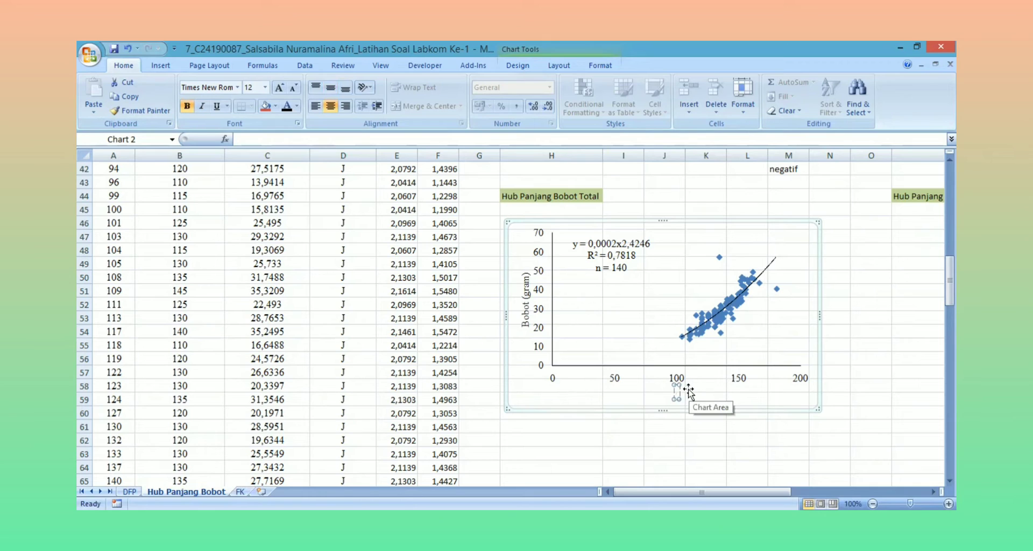
{"action": "type", "text": "Panjan"}
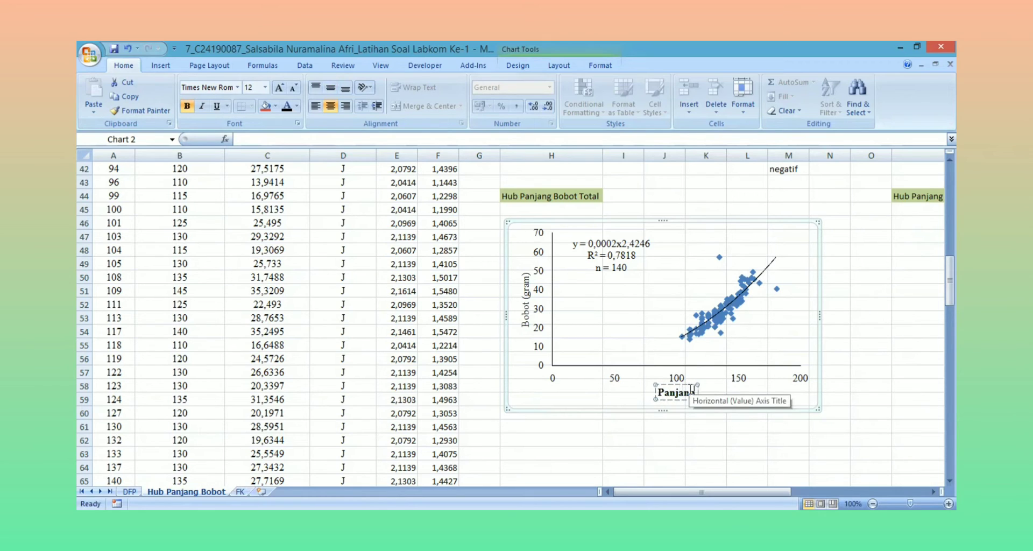
{"action": "type", "text": "g (mm)"}
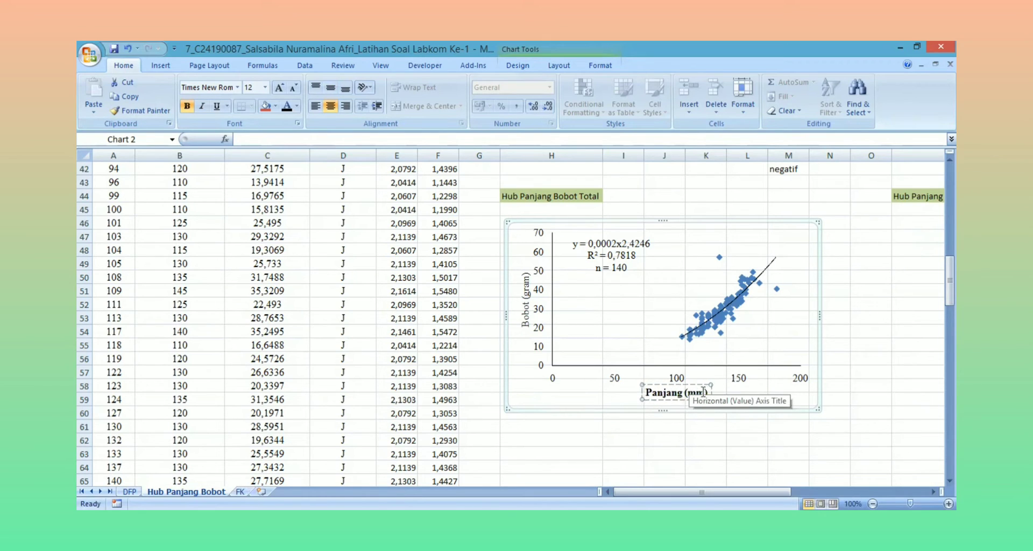
{"action": "left_click", "coordinate": [663, 385]}
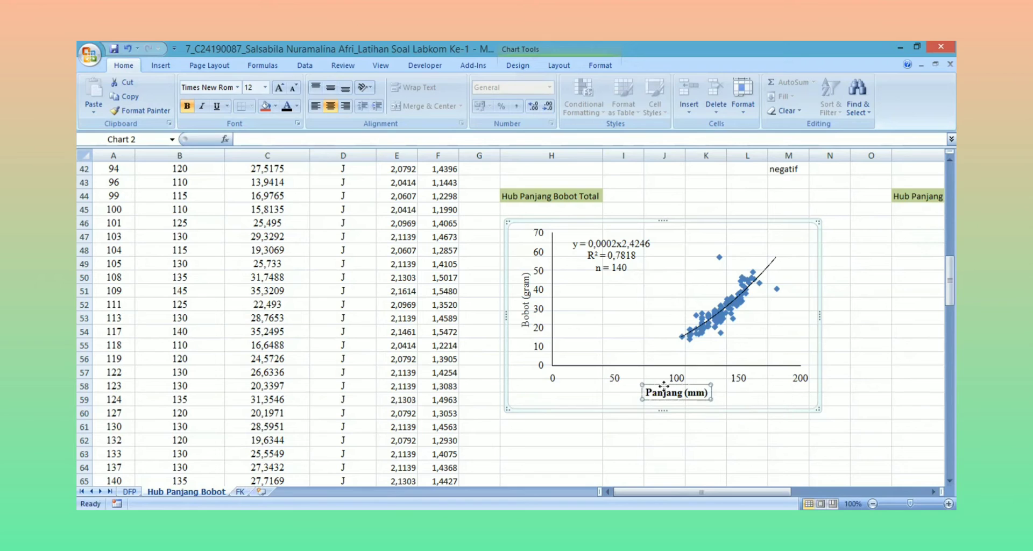
{"action": "left_click", "coordinate": [187, 105]}
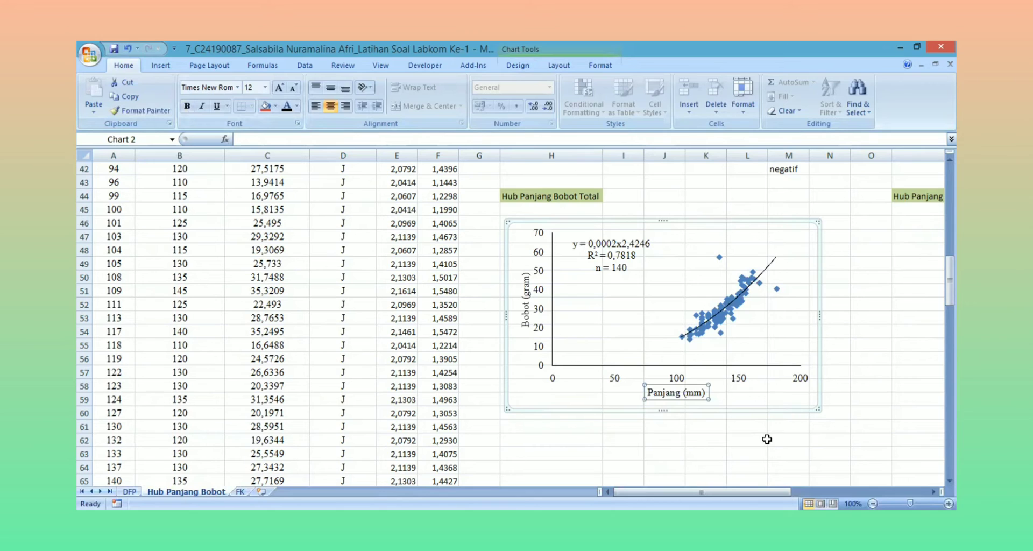
{"action": "left_click", "coordinate": [766, 438]}
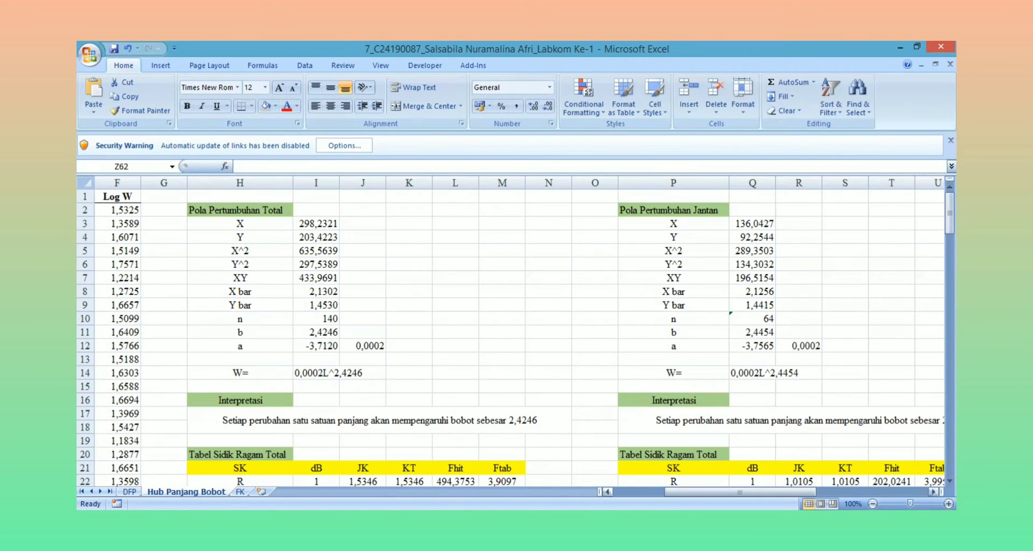
Examine the Hub Panjang Bobot Jantan and Hub Panjang Bobot Betina charts in the completed workbook
{"action": "left_click_drag", "start_coordinate": [694, 491], "coordinate": [789, 480]}
{"action": "left_click_drag", "start_coordinate": [949, 197], "coordinate": [949, 275]}
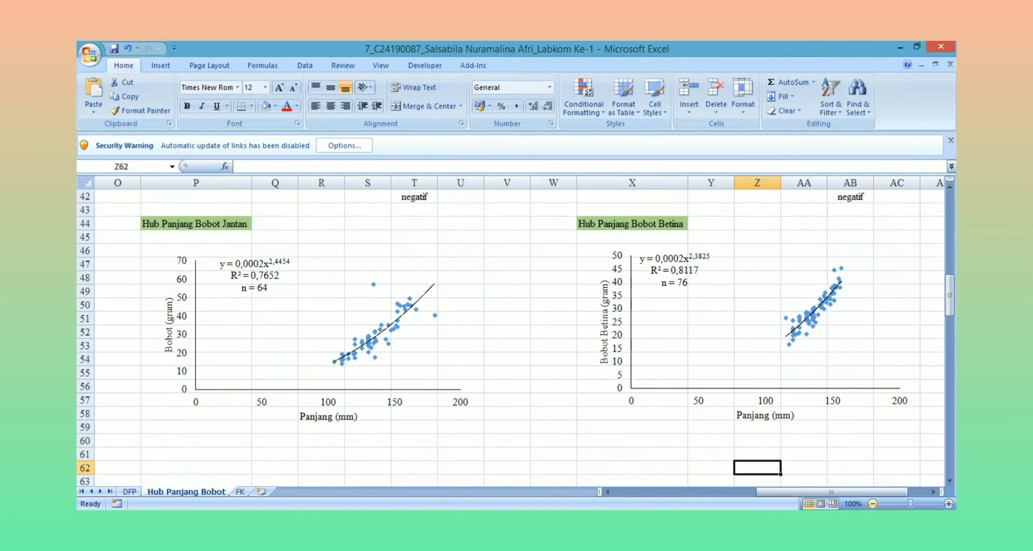
{"action": "left_click", "coordinate": [872, 503]}
{"action": "mouse_move", "coordinate": [864, 492]}
{"action": "left_mouse_down"}
{"action": "mouse_move", "coordinate": [795, 491]}
{"action": "mouse_move", "coordinate": [864, 492]}
{"action": "left_mouse_up"}
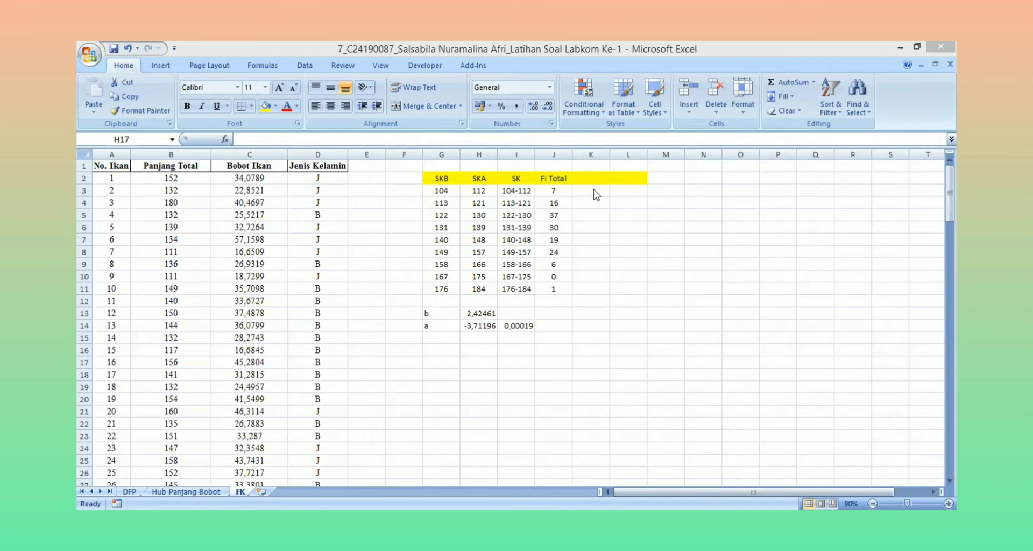
Enter the headers "FK rataan" in K2 and "STDEV" in L2 of the FK sheet and slightly widen column K
{"action": "double_click", "coordinate": [593, 175]}
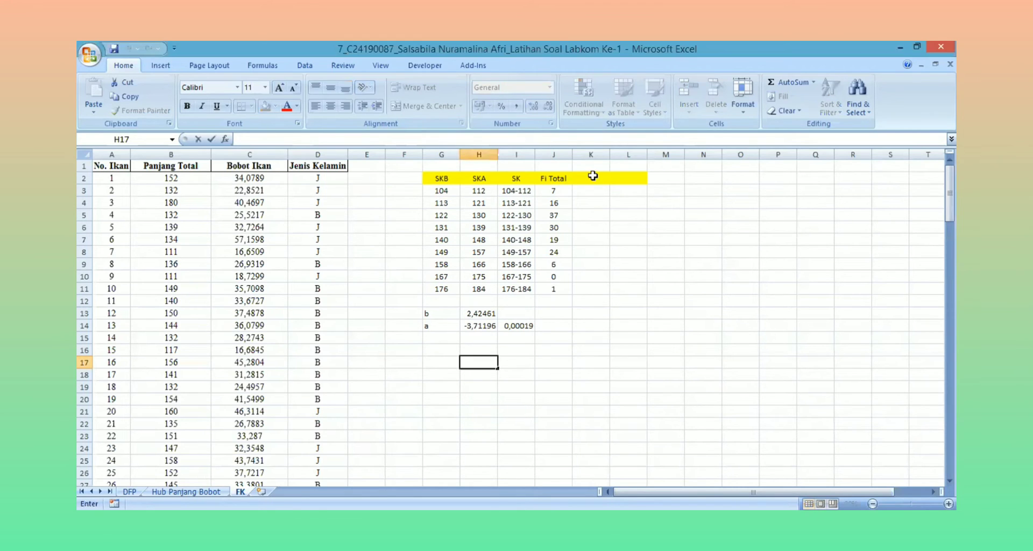
{"action": "left_click", "coordinate": [590, 177]}
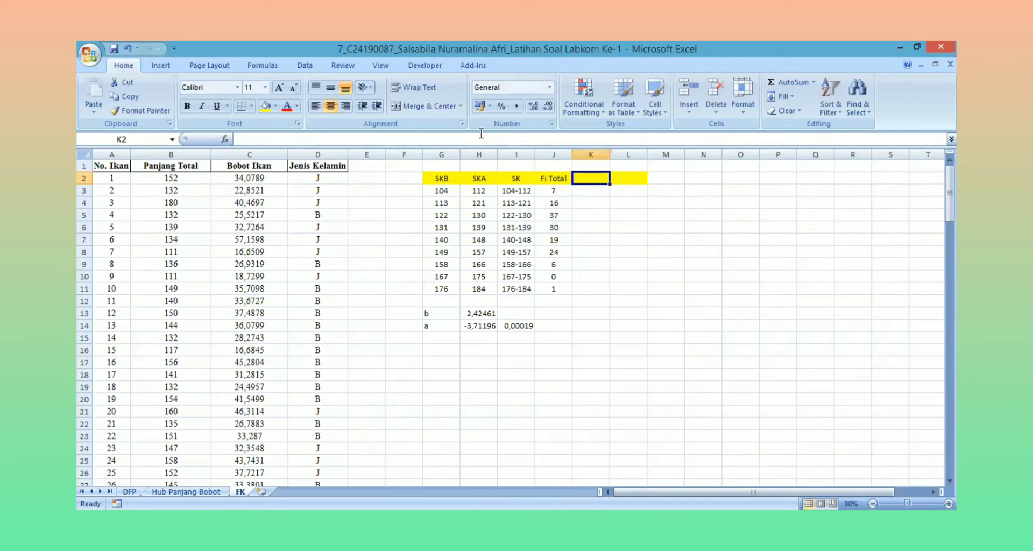
{"action": "type", "text": "FK rataan"}
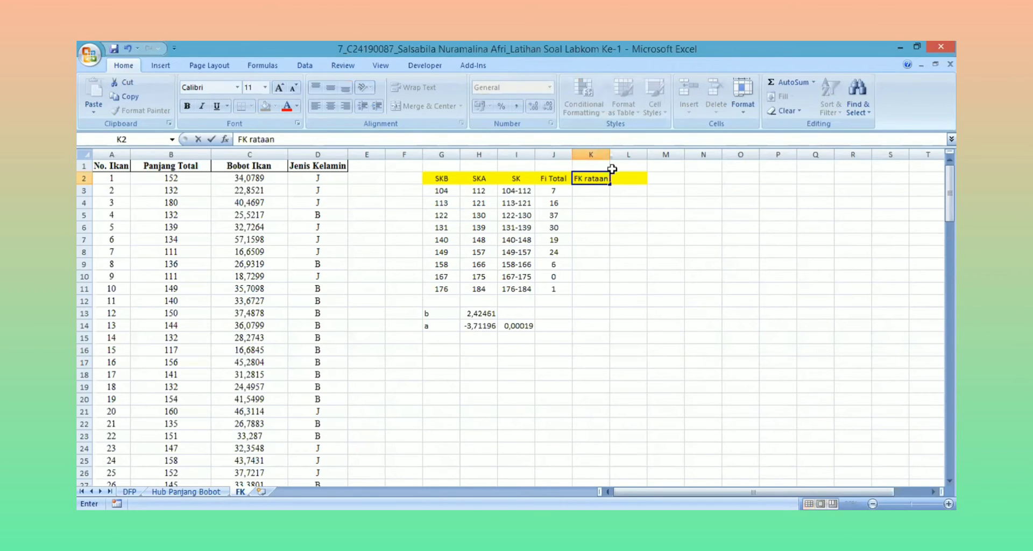
{"action": "left_click", "coordinate": [626, 183]}
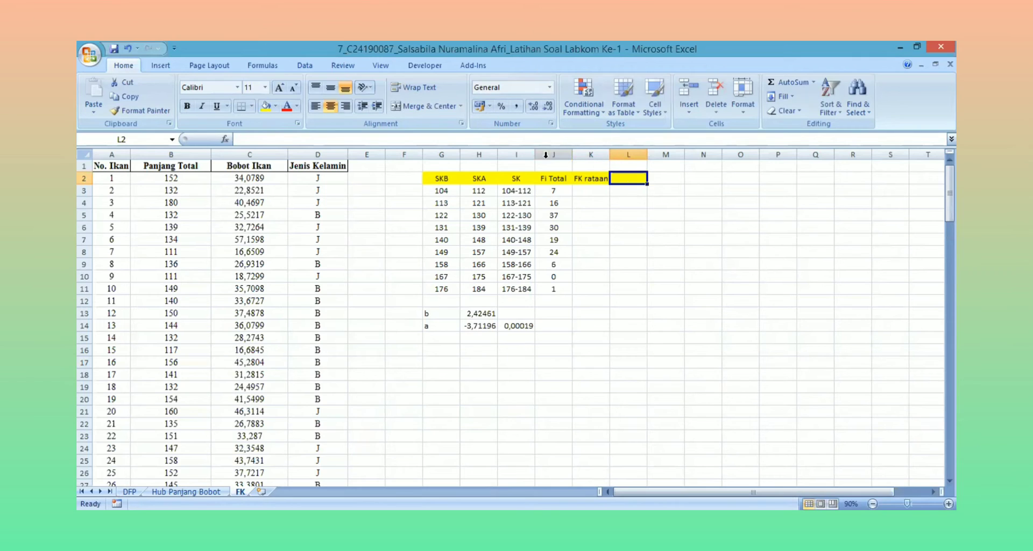
{"action": "type", "text": "STDEV"}
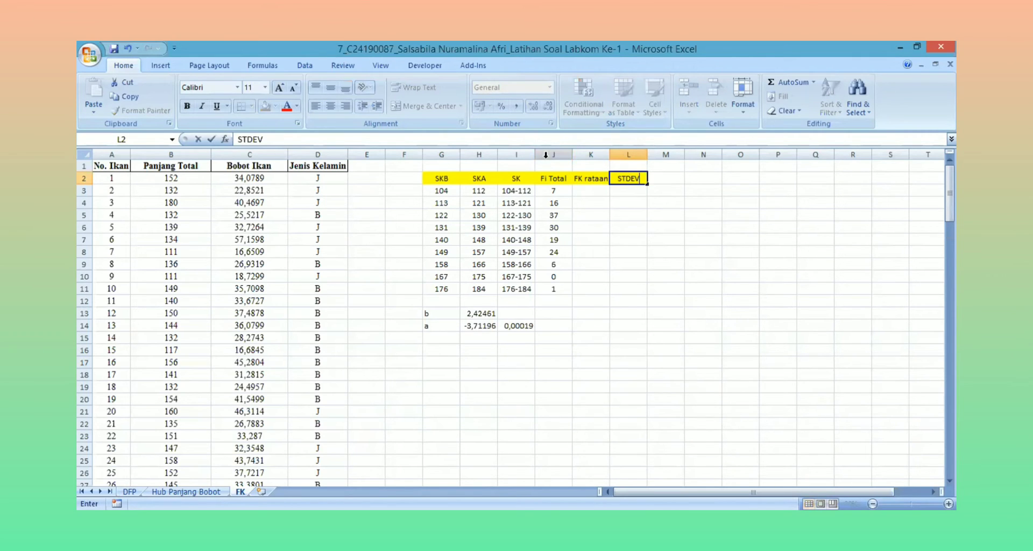
{"action": "left_click", "coordinate": [567, 214]}
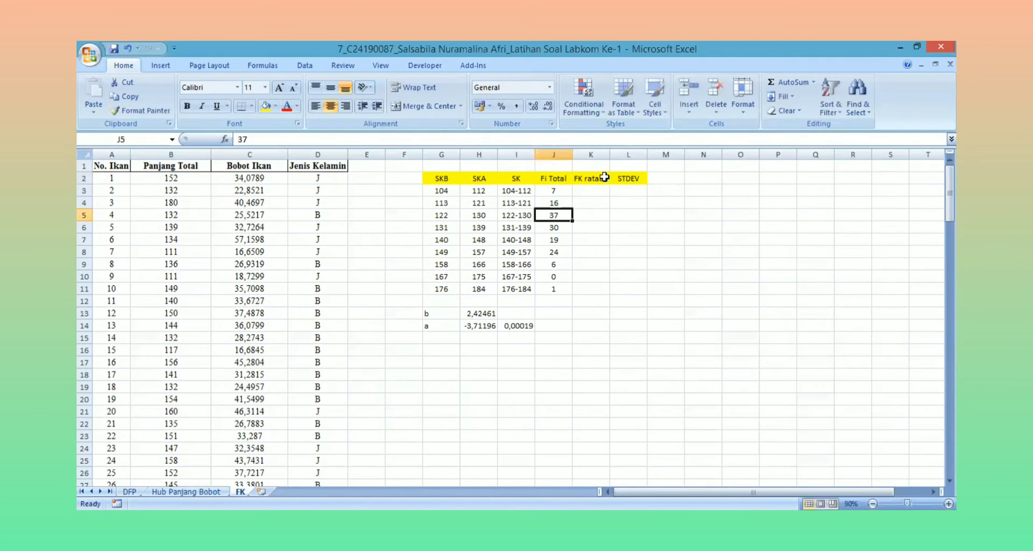
{"action": "left_click", "coordinate": [602, 179]}
{"action": "left_click_drag", "start_coordinate": [609, 155], "coordinate": [610, 155]}
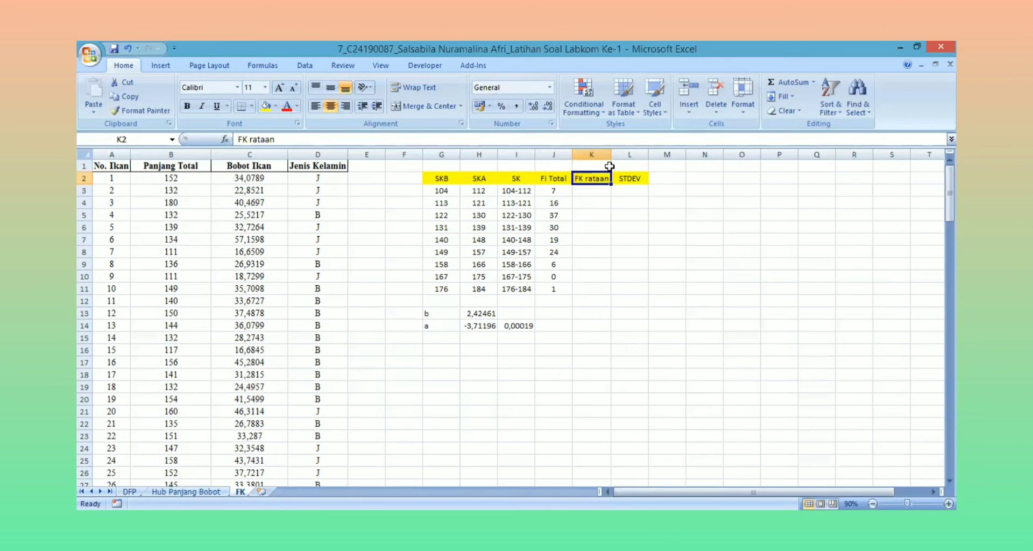
{"action": "left_click", "coordinate": [604, 230]}
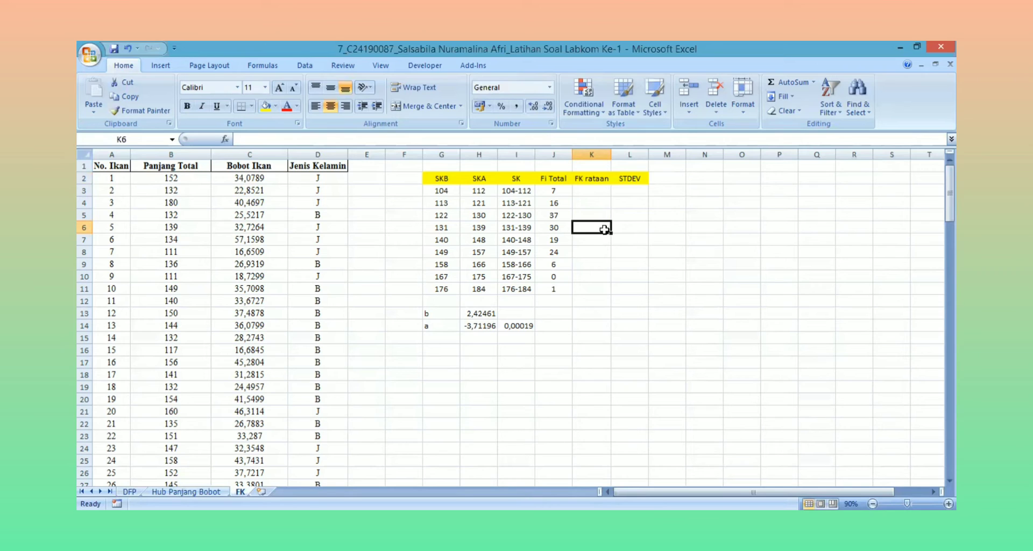
Enter the header "Faktor Kondisi" in E1 and fit column E to its width
{"action": "left_click", "coordinate": [381, 170]}
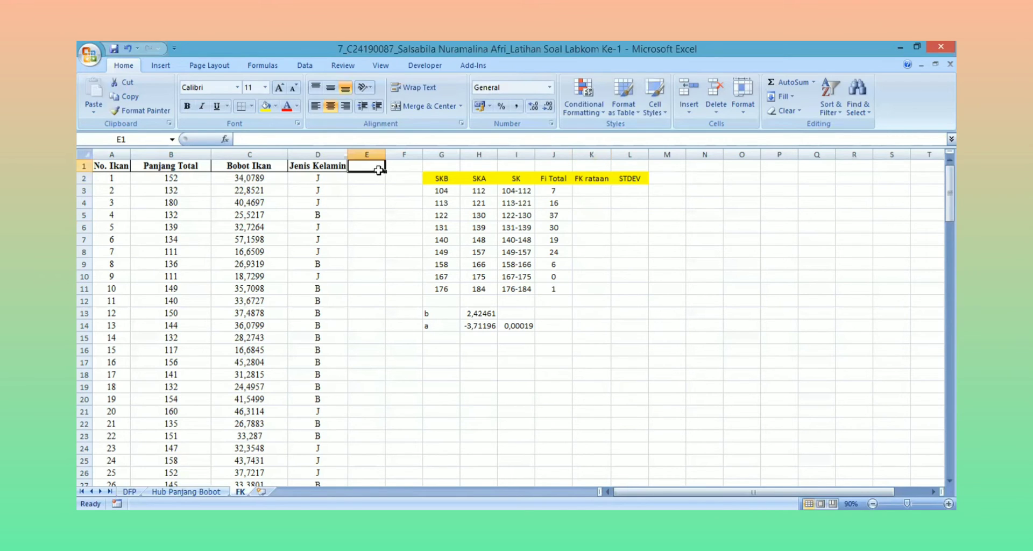
{"action": "type", "text": "fa"}
{"action": "key", "text": "BackSpace"}
{"action": "key", "text": "BackSpace"}
{"action": "type", "text": "Fa"}
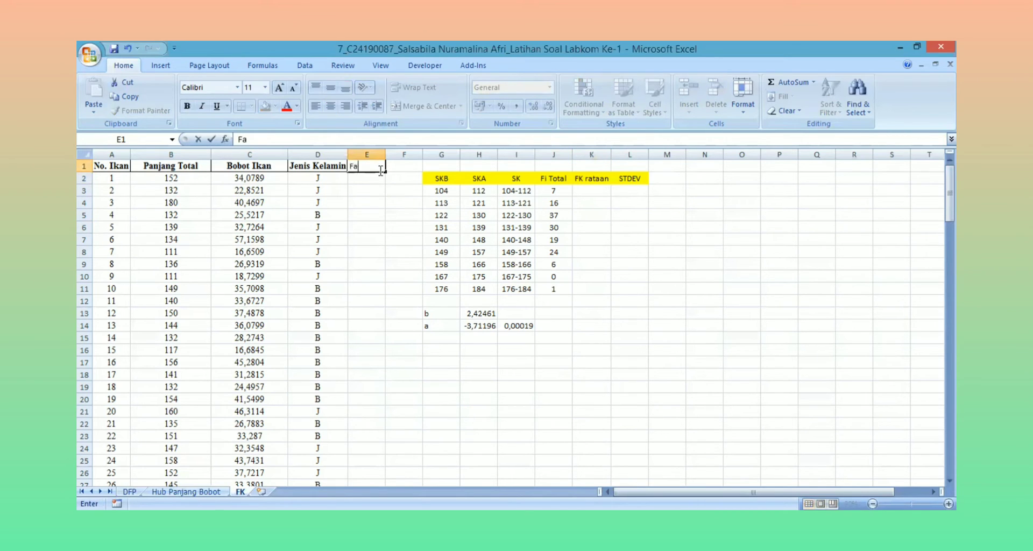
{"action": "type", "text": "ktor Kondisi"}
{"action": "key", "text": "Return"}
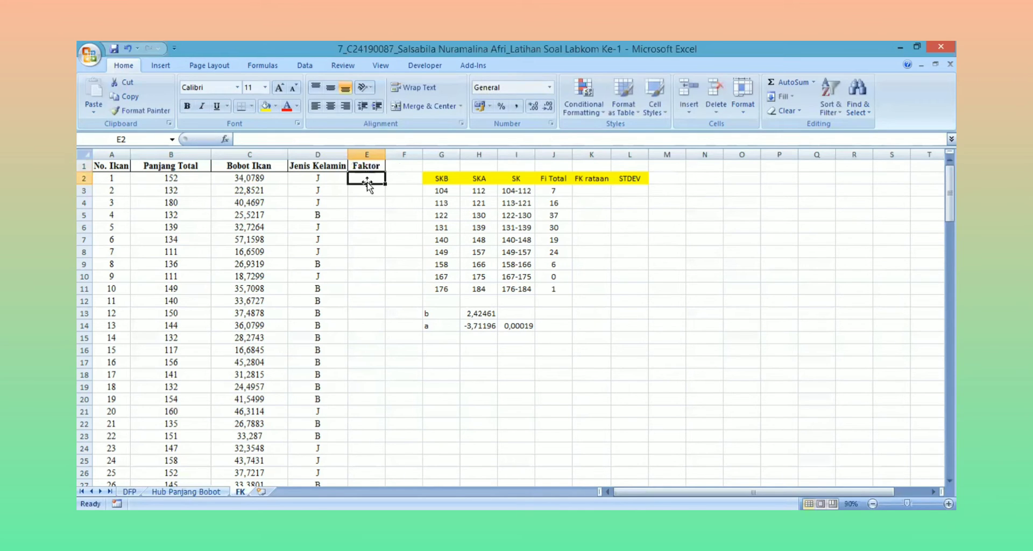
{"action": "left_click", "coordinate": [371, 164]}
{"action": "double_click", "coordinate": [385, 155]}
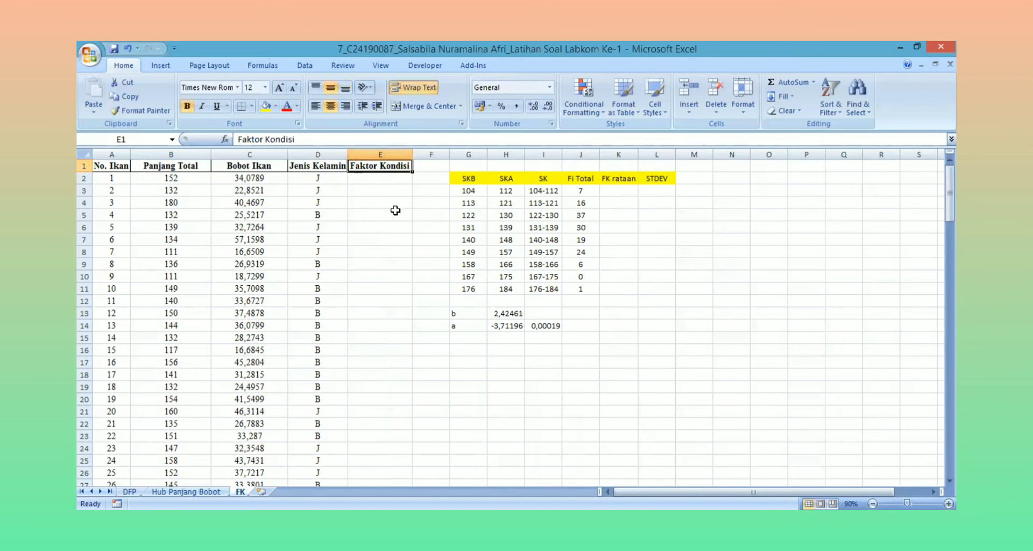
{"action": "left_click", "coordinate": [396, 217]}
{"action": "left_click", "coordinate": [389, 165]}
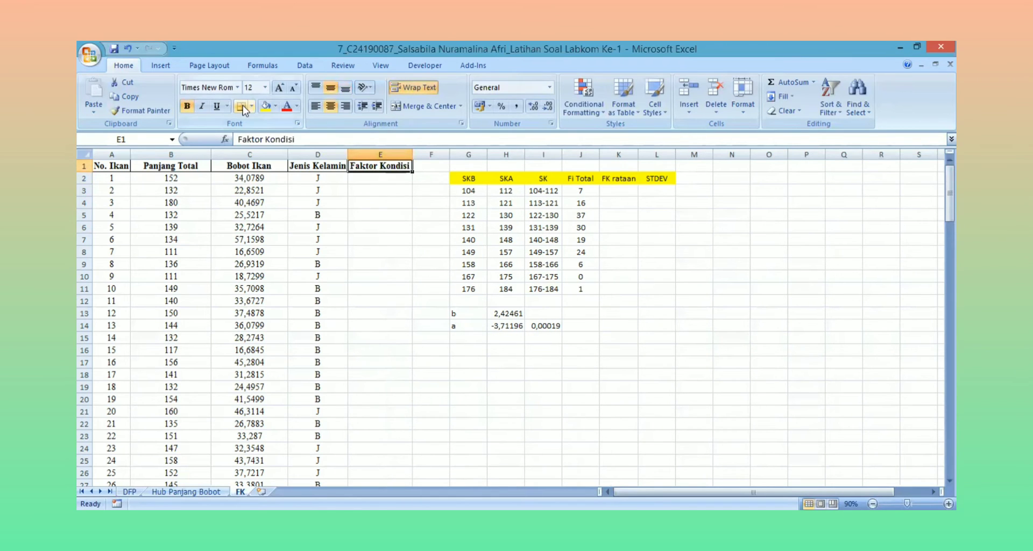
{"action": "left_click", "coordinate": [359, 216]}
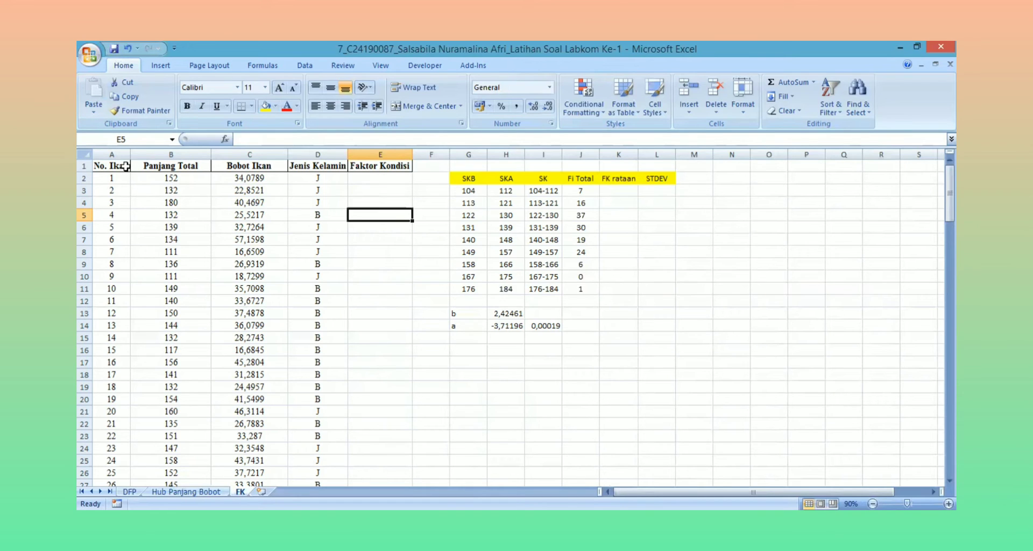
Sort the fish data in A1:D141 by Panjang Total (mm) from smallest to largest, treating the first row as headers
{"action": "left_click_drag", "start_coordinate": [125, 166], "coordinate": [304, 471]}
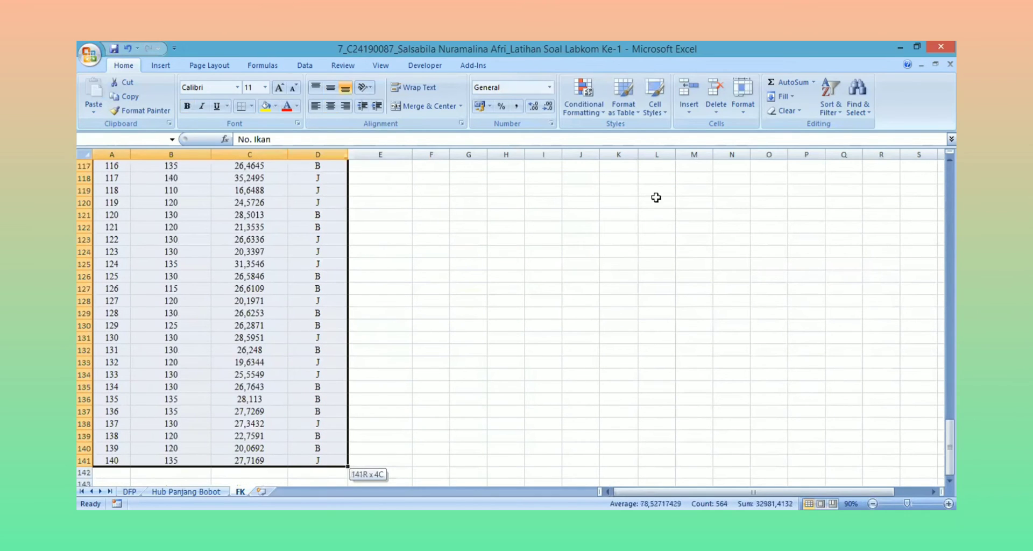
{"action": "left_click", "coordinate": [831, 102]}
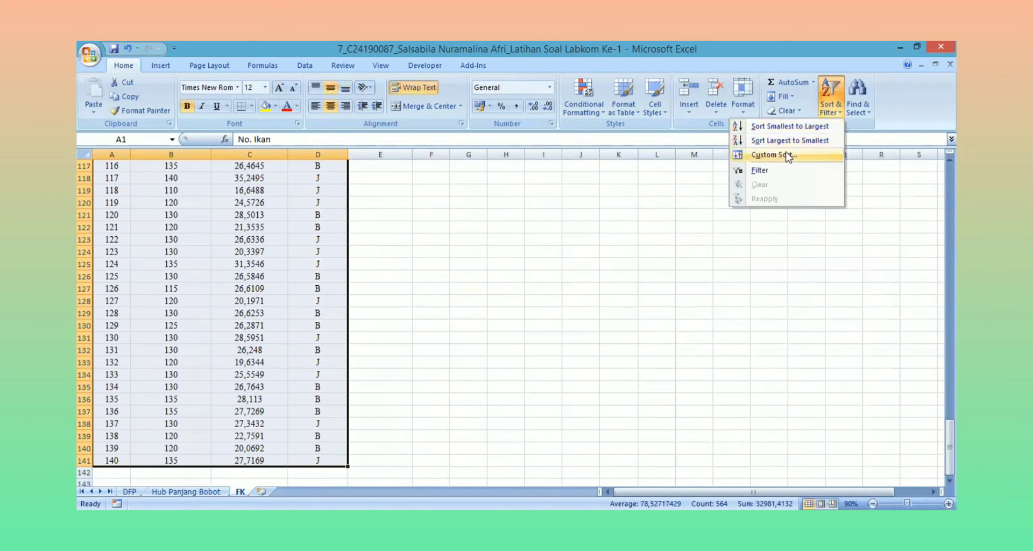
{"action": "left_click", "coordinate": [788, 156]}
{"action": "left_click", "coordinate": [475, 273]}
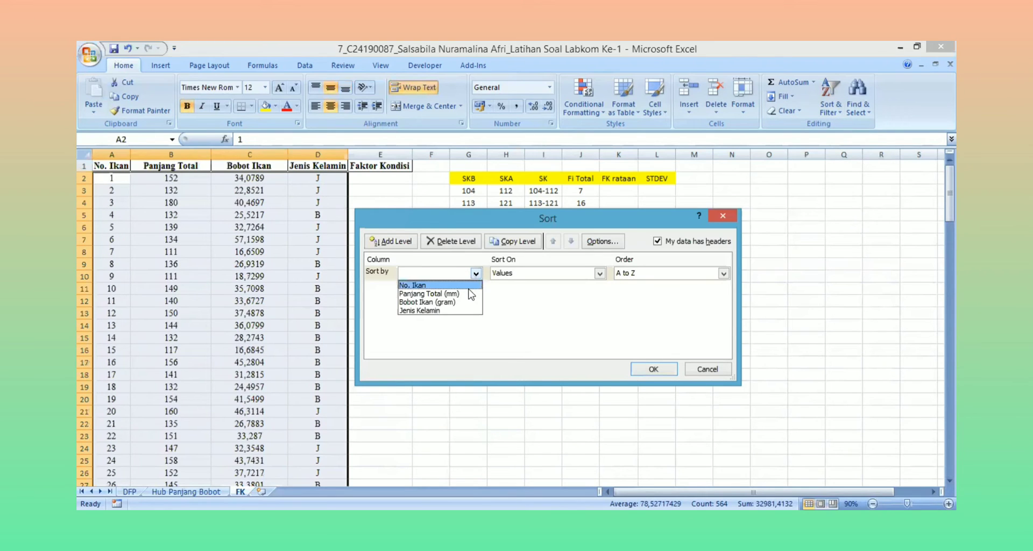
{"action": "left_click", "coordinate": [463, 293]}
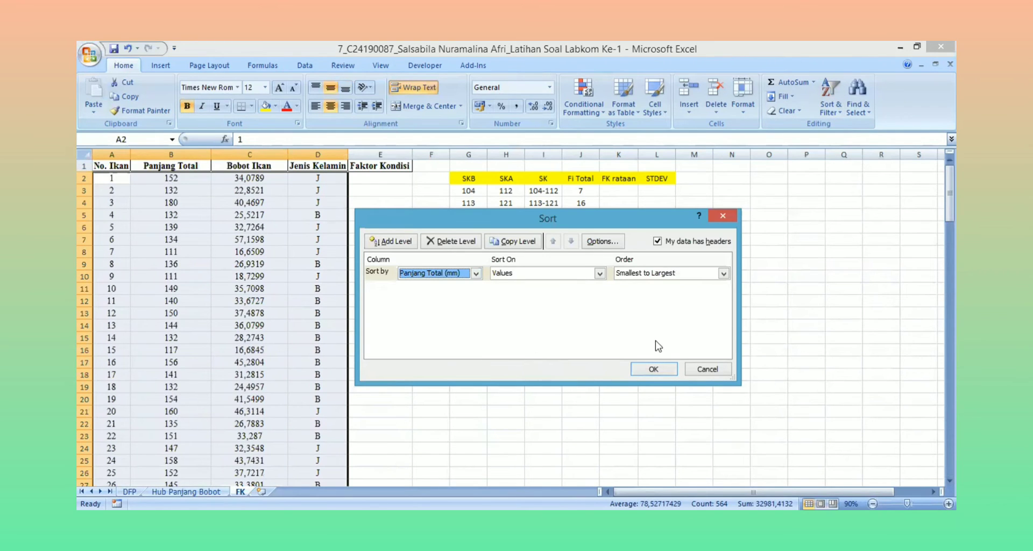
{"action": "left_click", "coordinate": [654, 369]}
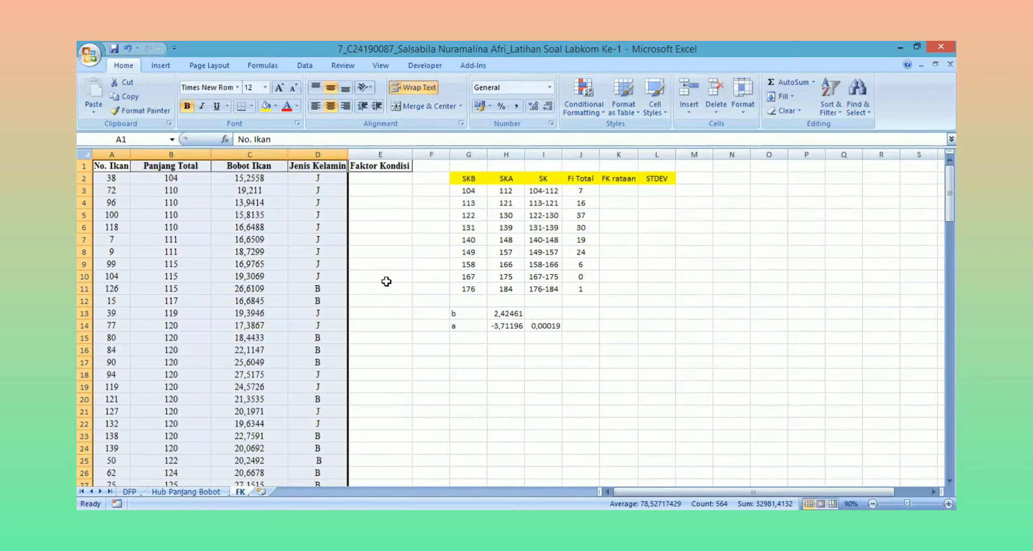
{"action": "left_click", "coordinate": [372, 248]}
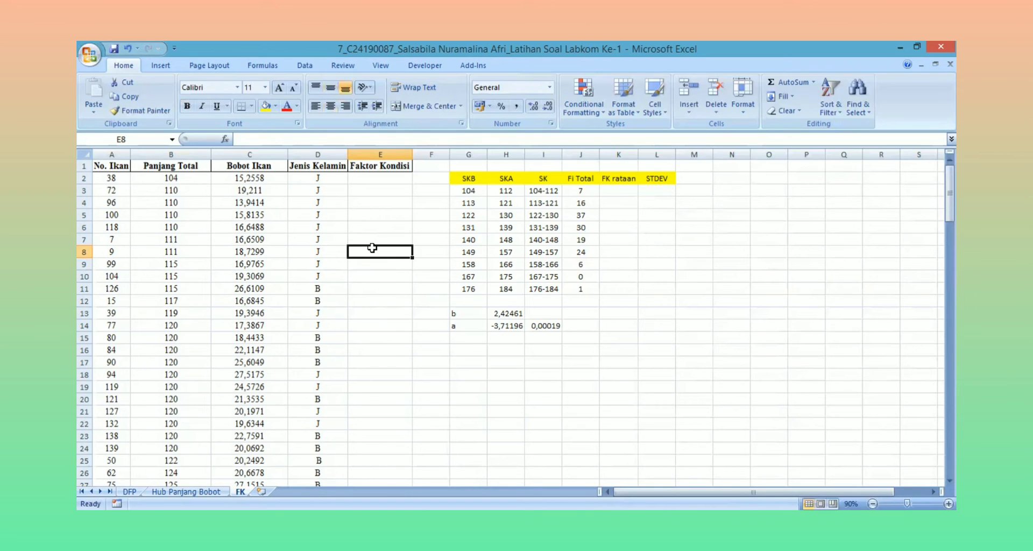
{"action": "left_click", "coordinate": [369, 178]}
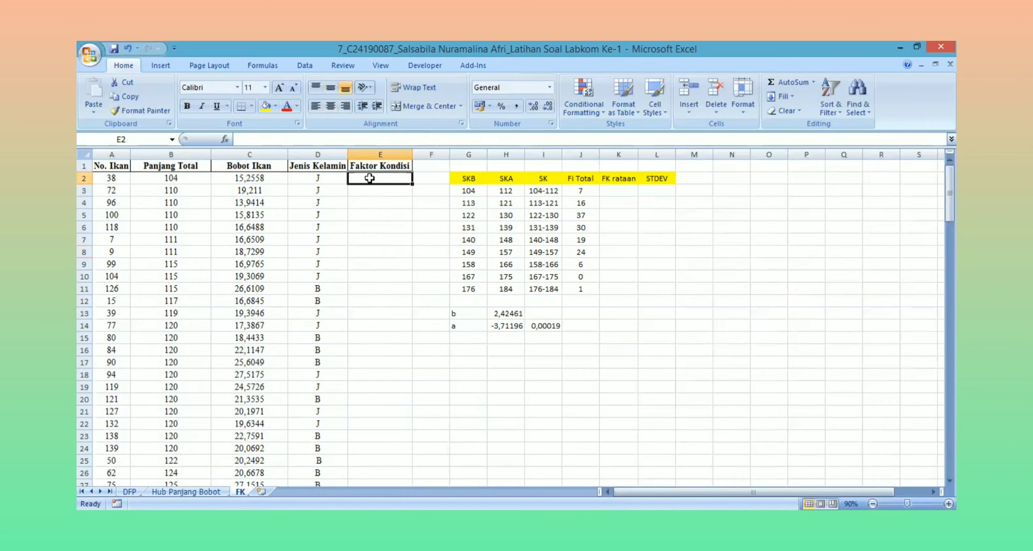
{"action": "type", "text": "="}
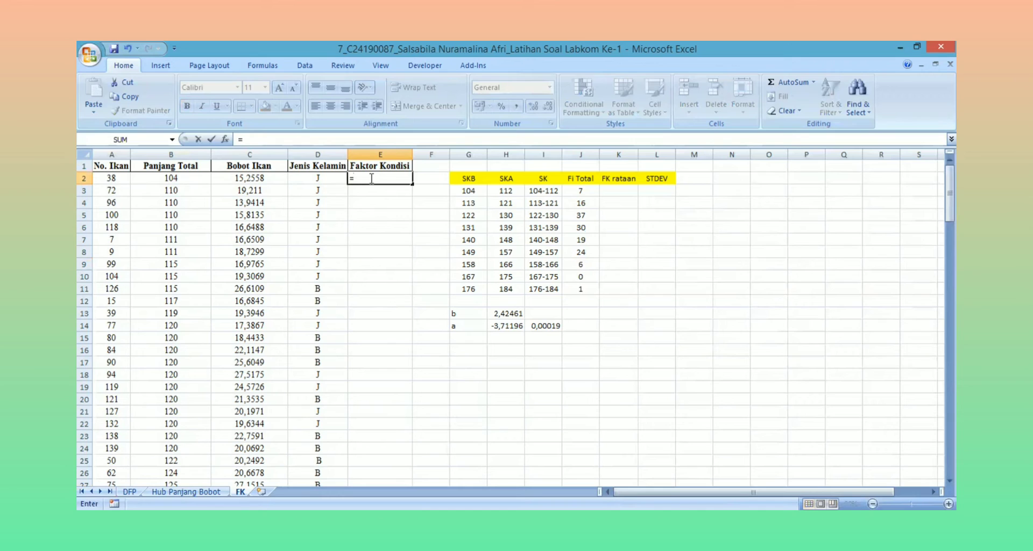
{"action": "type", "text": "("}
{"action": "left_click", "coordinate": [265, 180]}
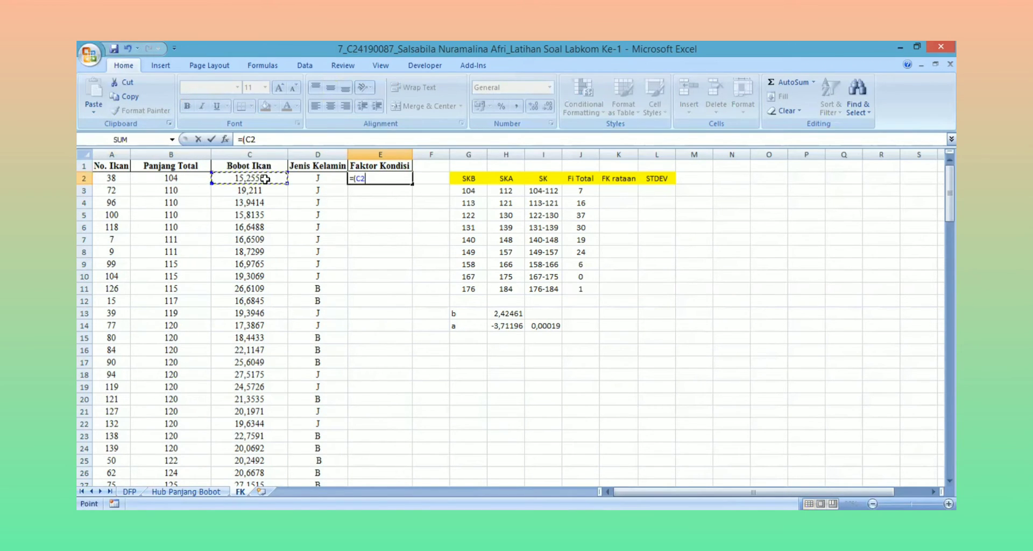
{"action": "type", "text": "/("}
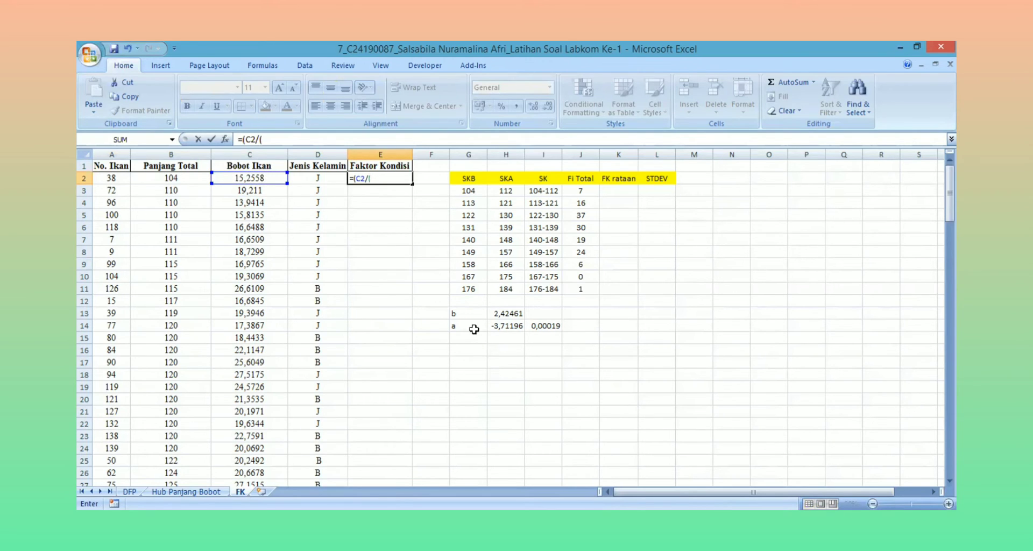
{"action": "key", "text": "BackSpace"}
{"action": "key", "text": "BackSpace"}
{"action": "key", "text": "BackSpace"}
{"action": "key", "text": "BackSpace"}
{"action": "key", "text": "BackSpace"}
{"action": "key", "text": "BackSpace"}
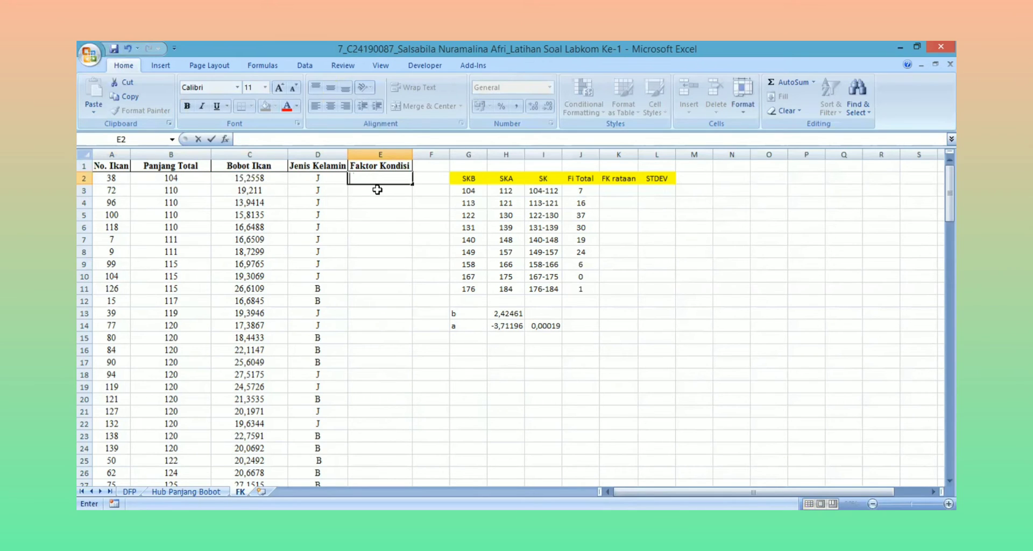
Format the converted a value in I14 to show four decimal places
{"action": "left_click", "coordinate": [546, 326]}
{"action": "left_click", "coordinate": [548, 106]}
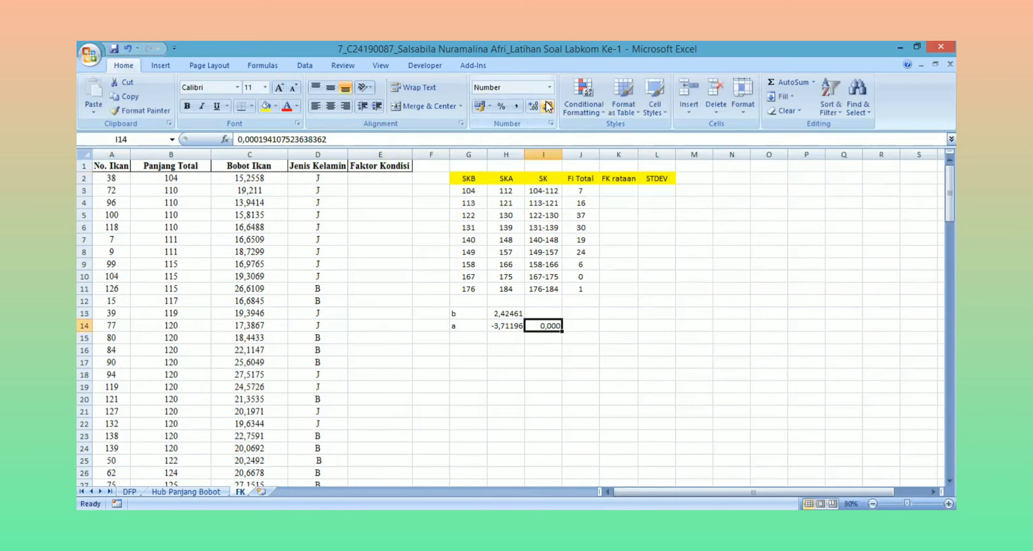
{"action": "left_click", "coordinate": [532, 106]}
{"action": "left_click", "coordinate": [417, 291]}
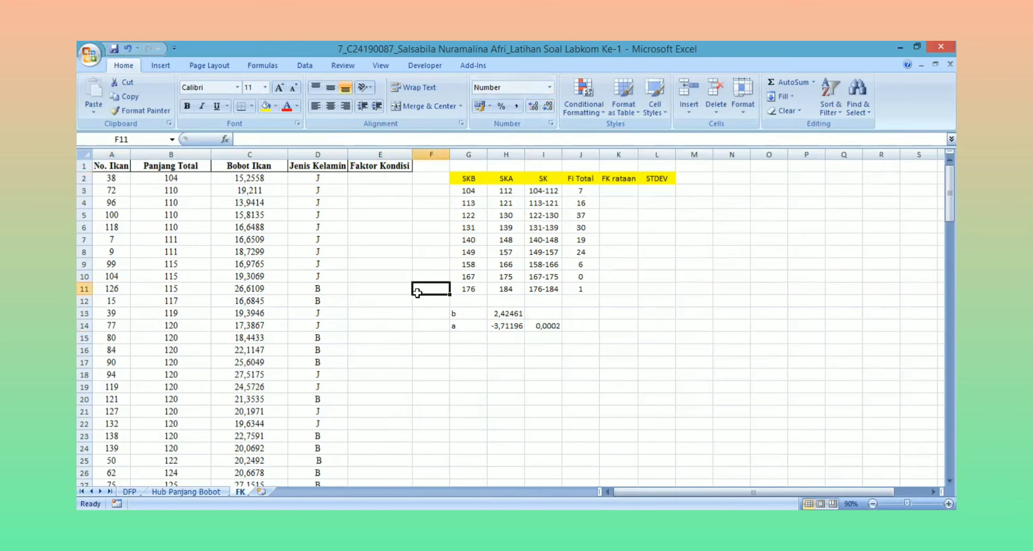
Enter the condition factor formula =(C2/($I$14*B2^$H$13)) in E2, keeping the a and b references absolute
{"action": "left_click", "coordinate": [365, 180]}
{"action": "type", "text": "=("}
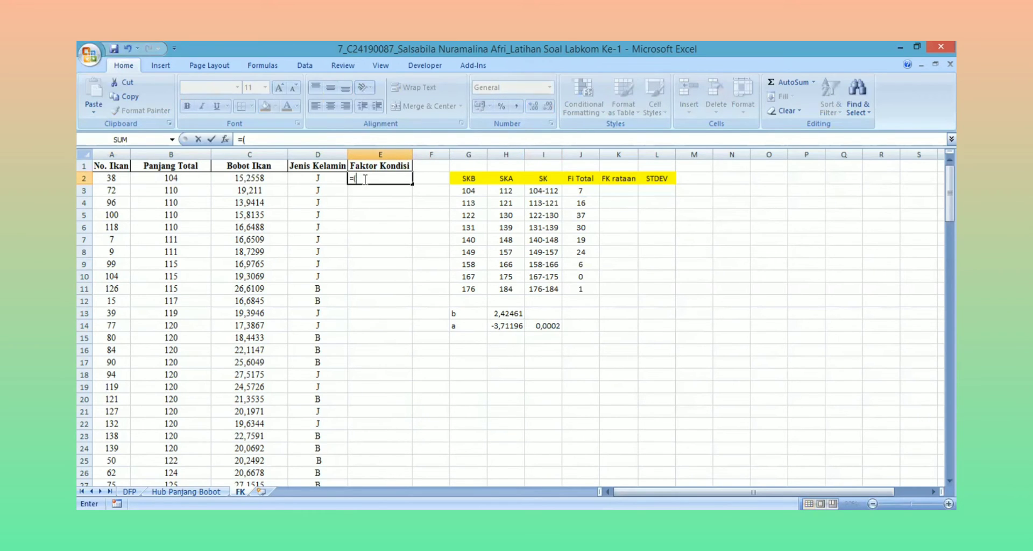
{"action": "left_click", "coordinate": [275, 181]}
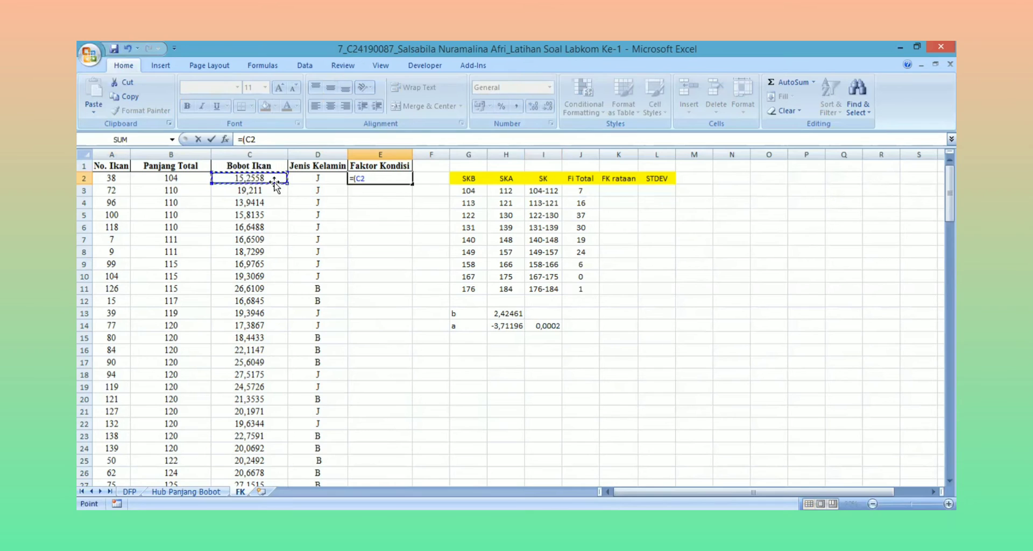
{"action": "type", "text": "/("}
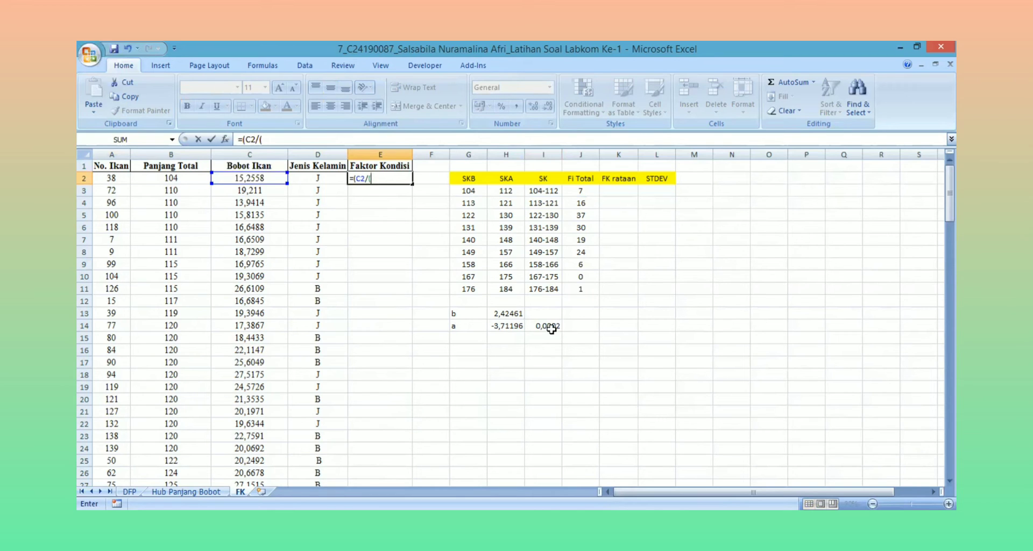
{"action": "left_click", "coordinate": [548, 327]}
{"action": "key", "text": "F4"}
{"action": "type", "text": "*"}
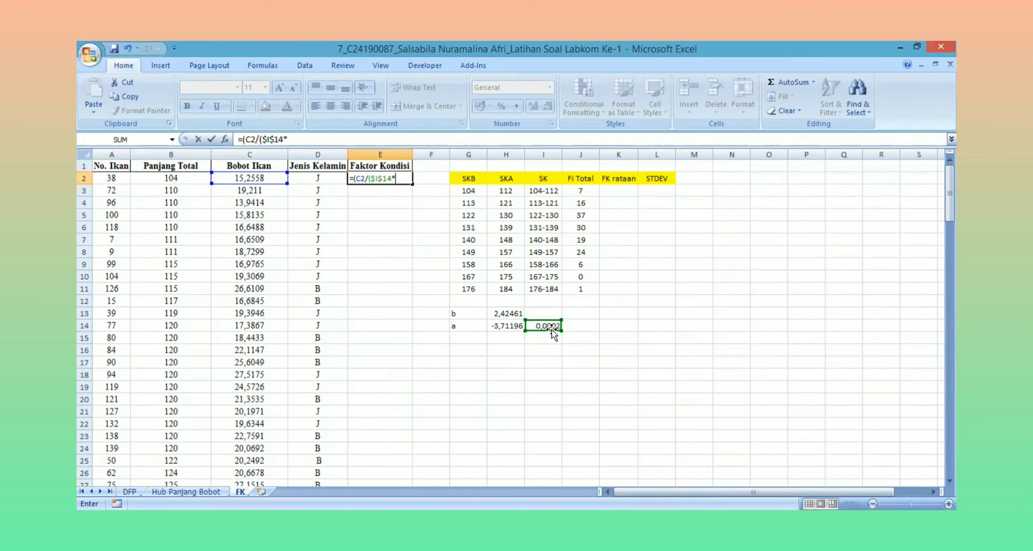
{"action": "left_click", "coordinate": [181, 180]}
{"action": "type", "text": "^"}
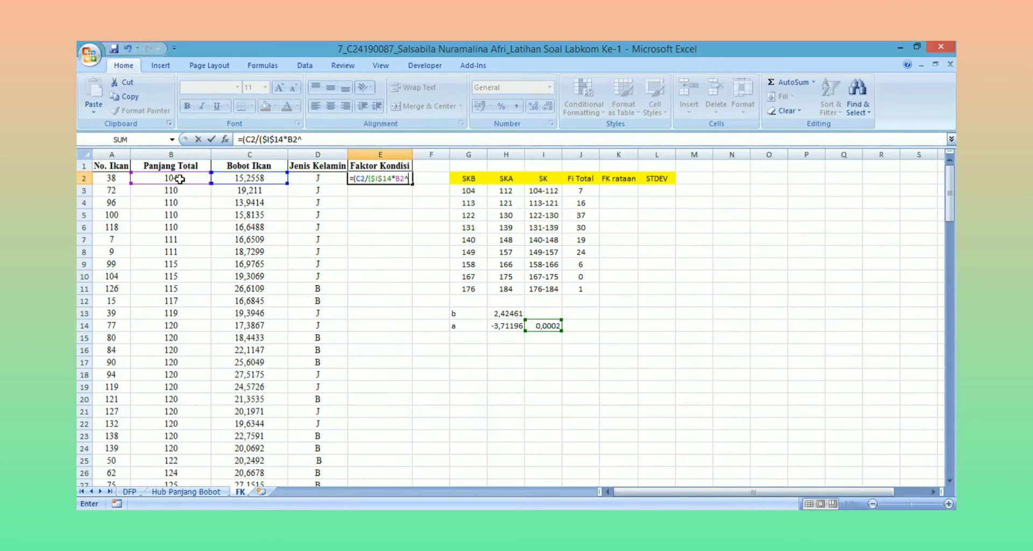
{"action": "left_click", "coordinate": [503, 311]}
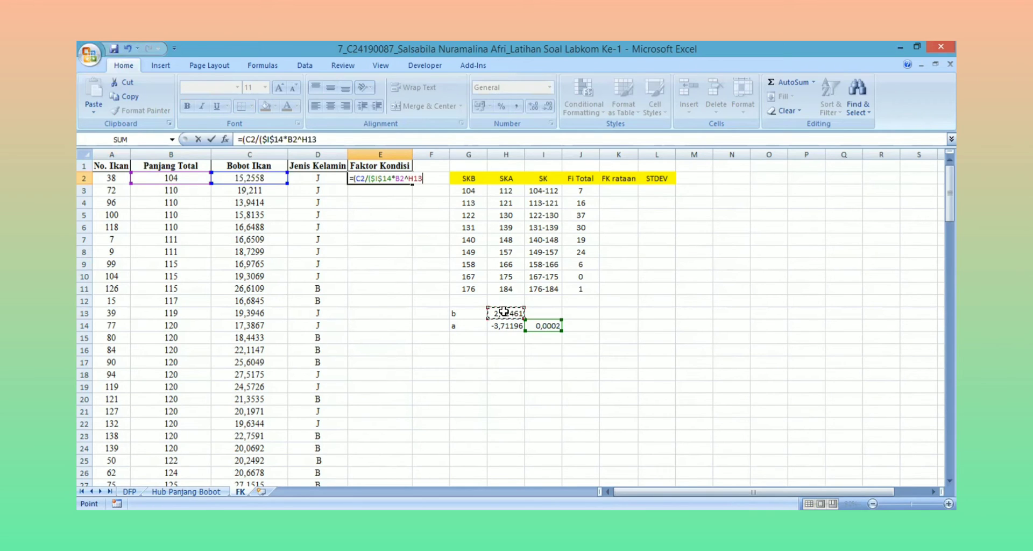
{"action": "key", "text": "F4"}
{"action": "type", "text": ")"}
{"action": "key", "text": "ctrl+Return"}
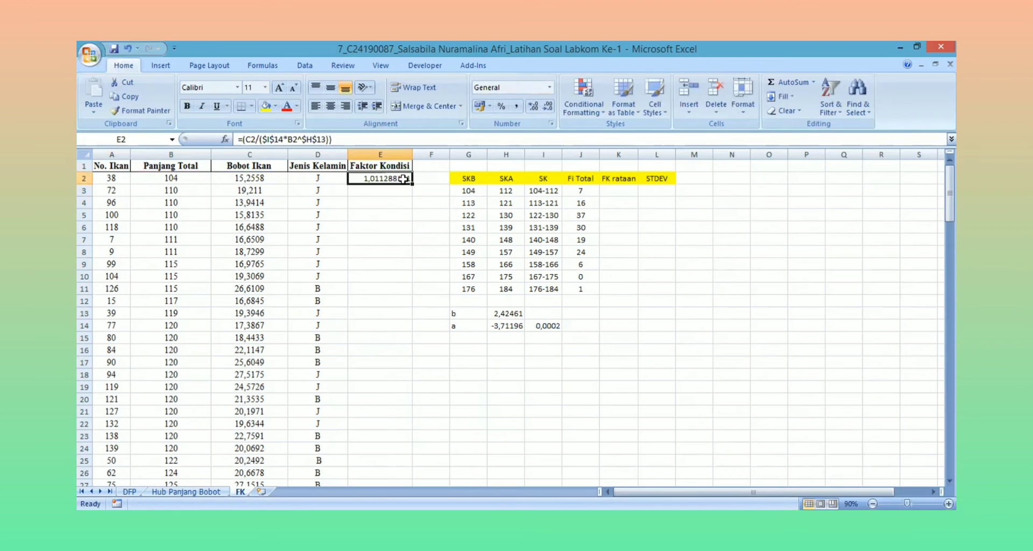
Show E2 with four decimal places and fill its formula down the Faktor Kondisi column to the last fish
{"action": "left_click", "coordinate": [541, 105]}
{"action": "left_click", "coordinate": [541, 105]}
{"action": "left_click", "coordinate": [542, 105]}
{"action": "left_click", "coordinate": [542, 105]}
{"action": "left_click", "coordinate": [541, 105]}
{"action": "double_click", "coordinate": [412, 183]}
{"action": "left_click", "coordinate": [433, 236]}
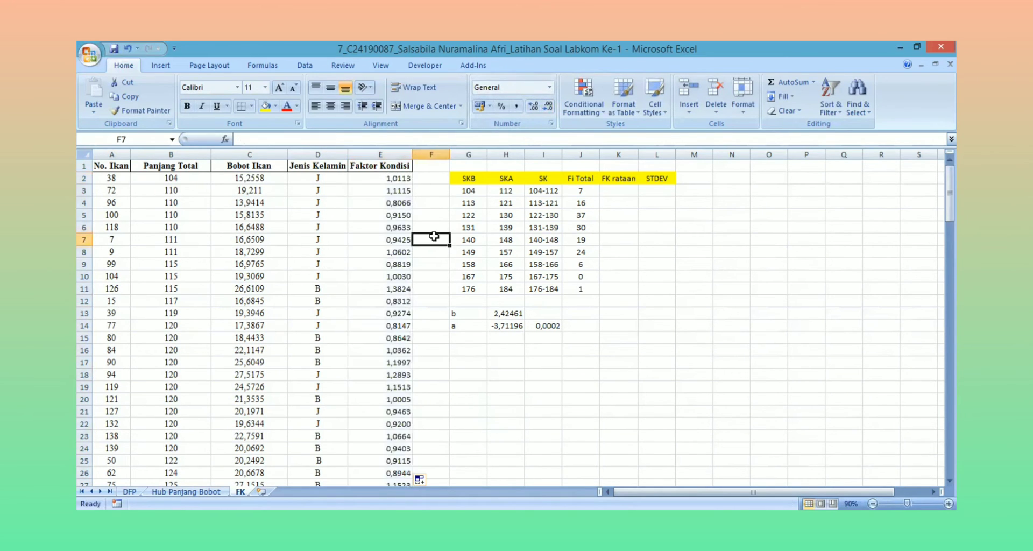
Center the Faktor Kondisi values in E2:E141 horizontally
{"action": "left_click", "coordinate": [394, 178]}
{"action": "left_click_drag", "start_coordinate": [394, 178], "coordinate": [390, 461]}
{"action": "left_click", "coordinate": [330, 107]}
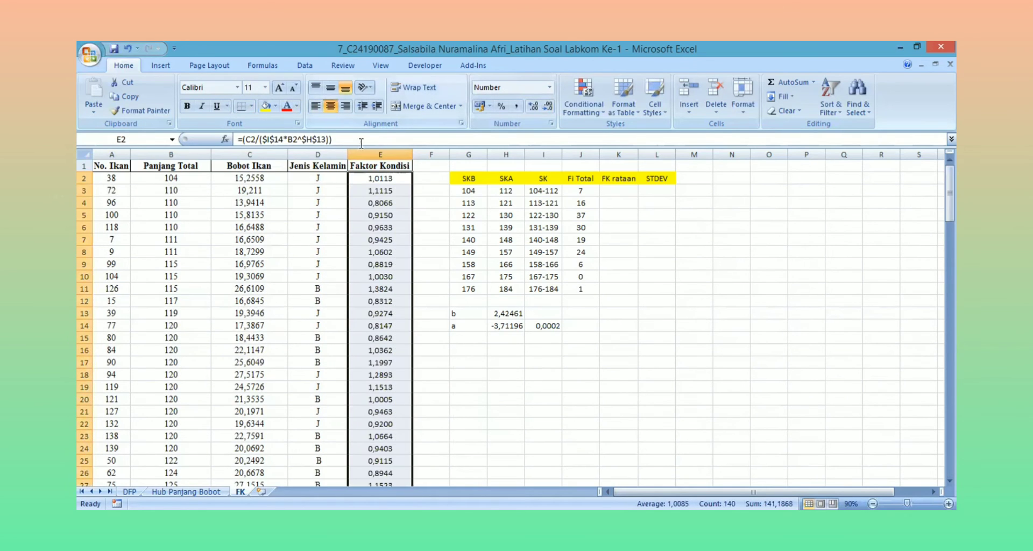
{"action": "left_click", "coordinate": [432, 228]}
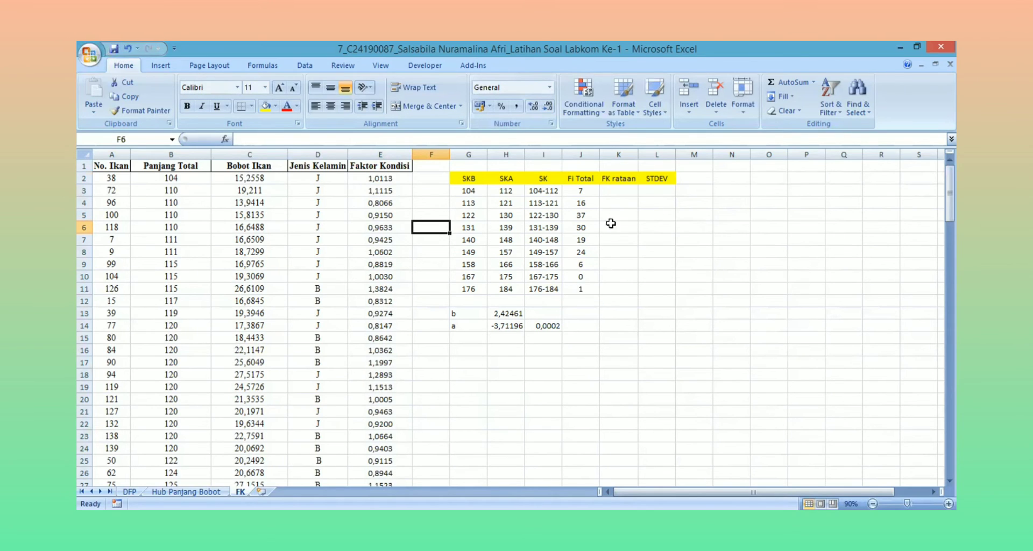
Shade the seven Faktor Kondisi cells E2:E8 of the 104-112 length class tan
{"action": "left_click", "coordinate": [619, 191]}
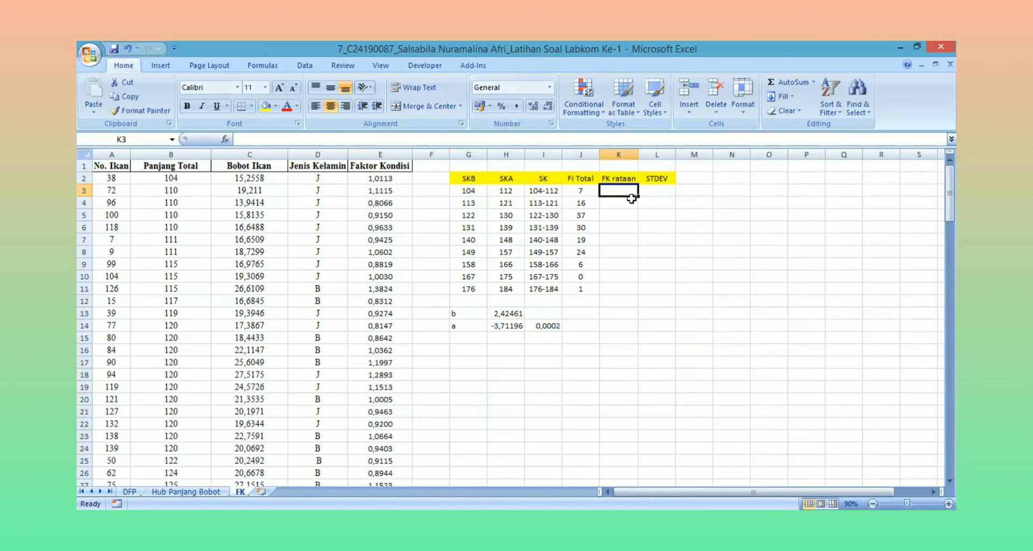
{"action": "left_click", "coordinate": [390, 187]}
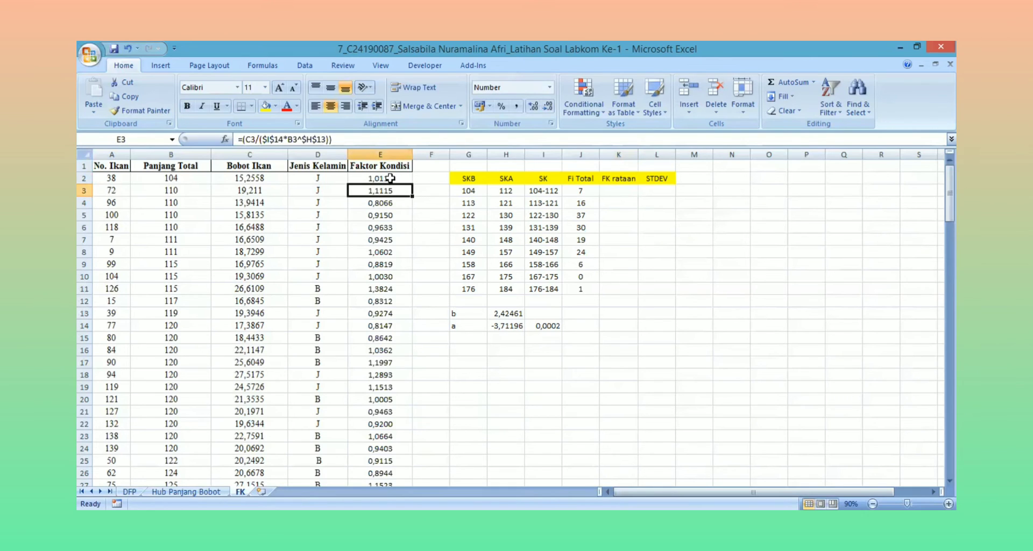
{"action": "left_click_drag", "start_coordinate": [389, 178], "coordinate": [383, 258]}
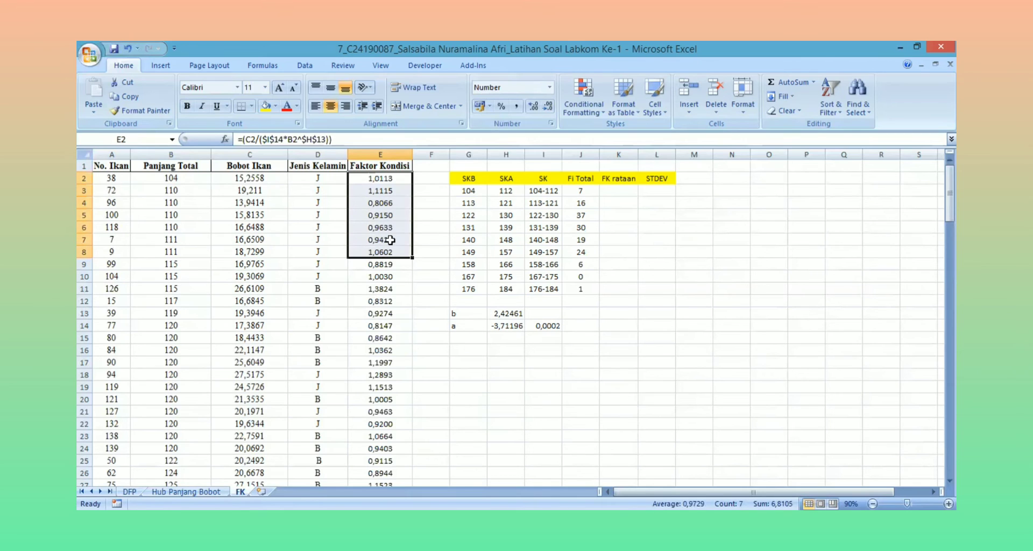
{"action": "left_click", "coordinate": [275, 106]}
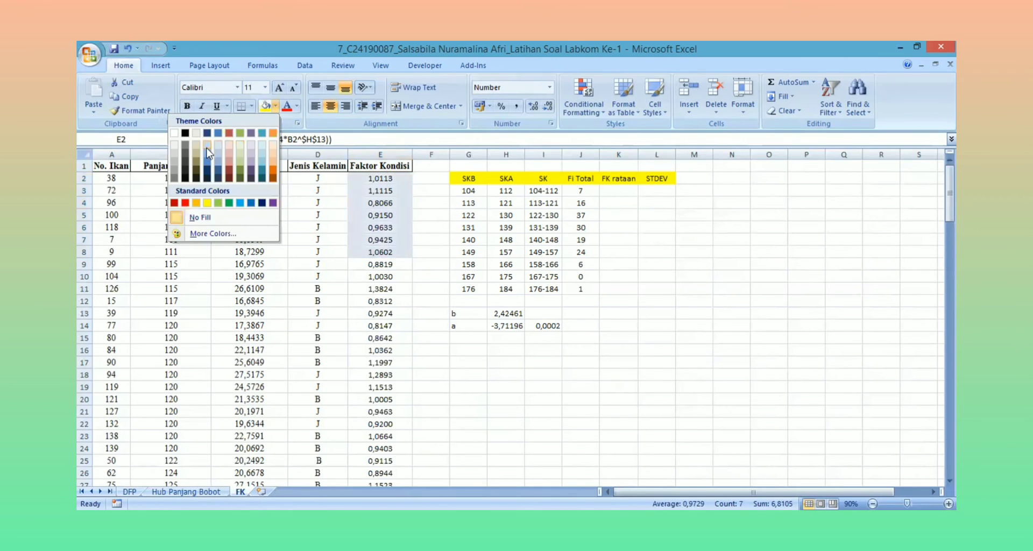
{"action": "left_click", "coordinate": [200, 151]}
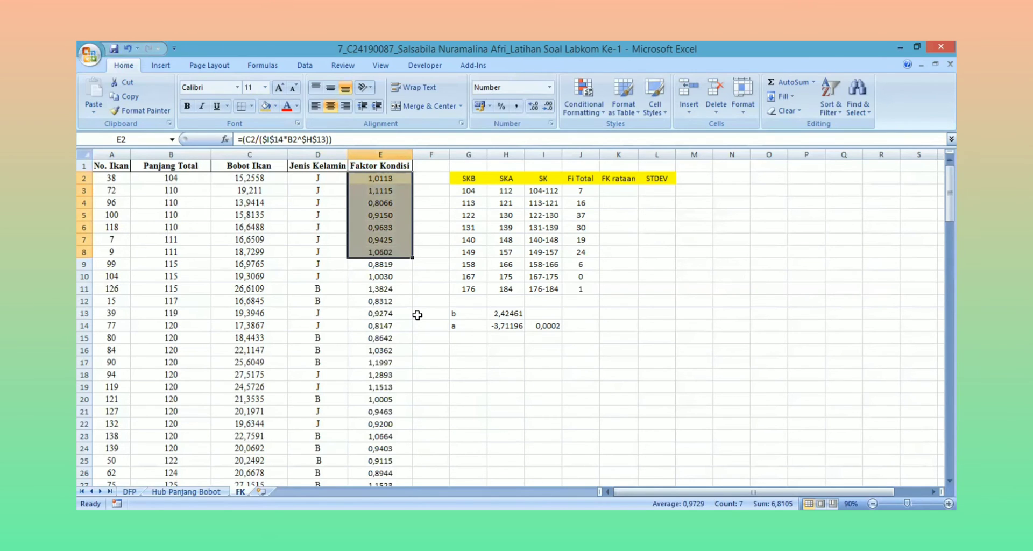
{"action": "left_click", "coordinate": [417, 314]}
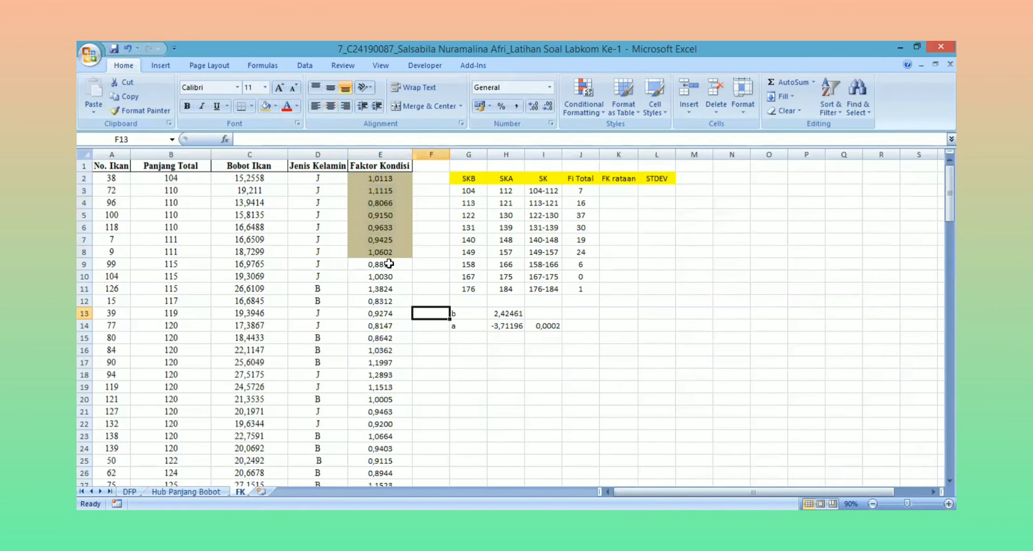
Shade the 16 Faktor Kondisi cells E9:E24 of the 113-121 length class light blue
{"action": "left_click_drag", "start_coordinate": [388, 263], "coordinate": [377, 444]}
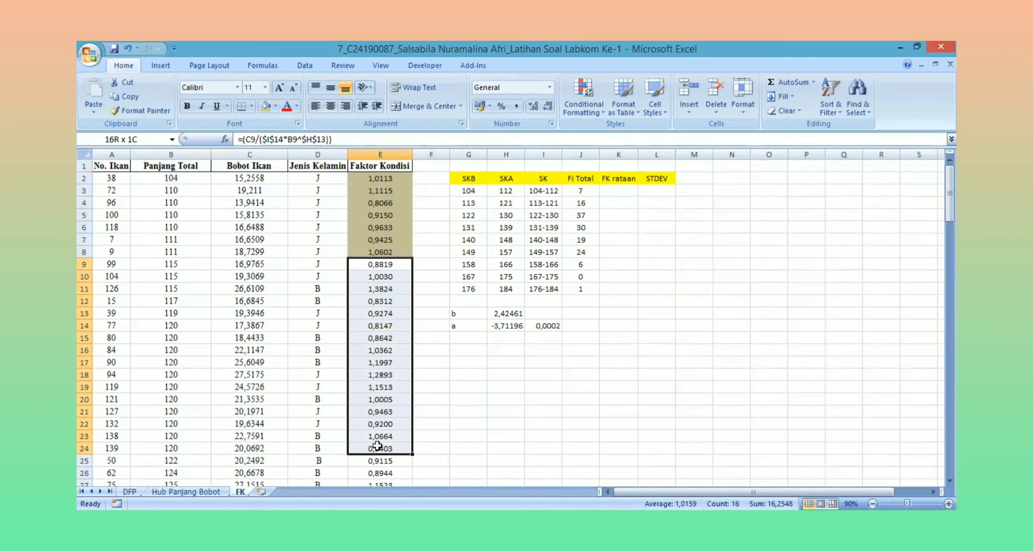
{"action": "left_click_drag", "start_coordinate": [377, 446], "coordinate": [377, 446]}
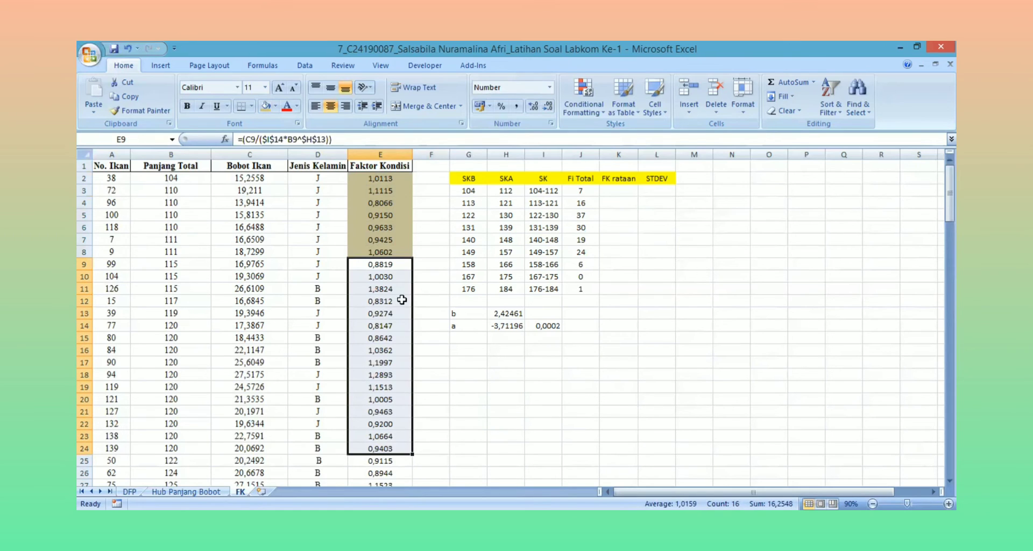
{"action": "left_click", "coordinate": [276, 106]}
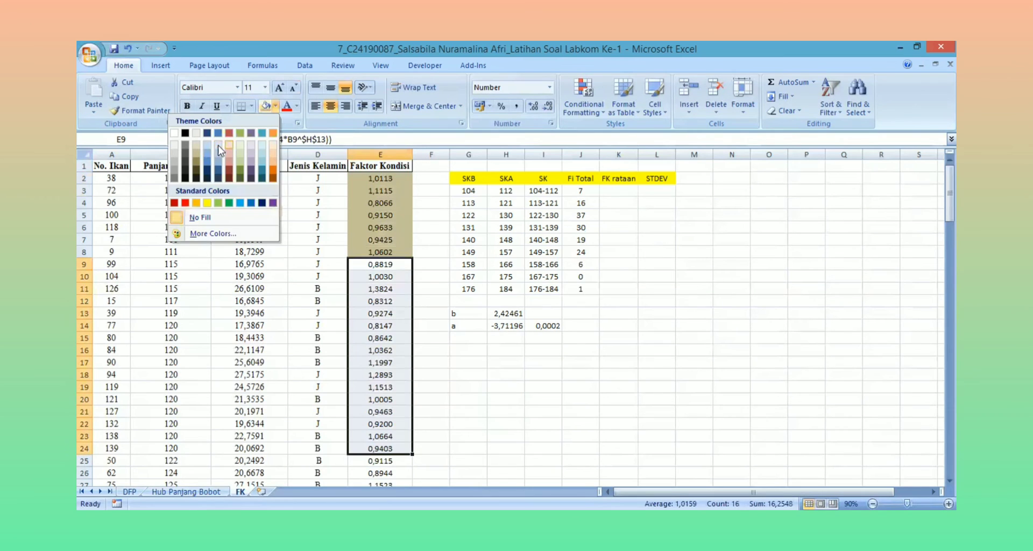
{"action": "left_click", "coordinate": [209, 156]}
{"action": "left_click", "coordinate": [444, 377]}
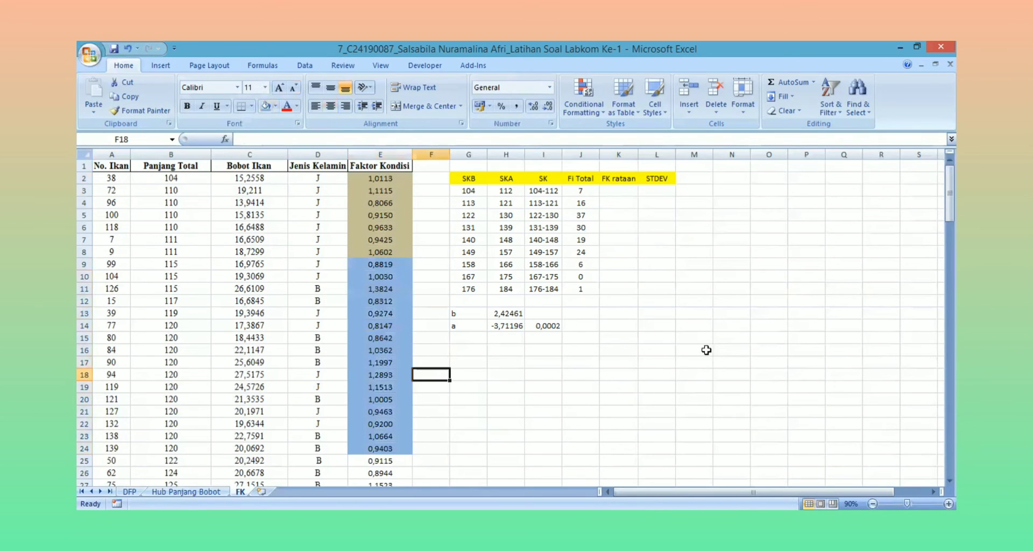
Shade the 37 Faktor Kondisi cells E25:E61 of the 122-130 length class light red
{"action": "left_click_drag", "start_coordinate": [949, 192], "coordinate": [949, 235]}
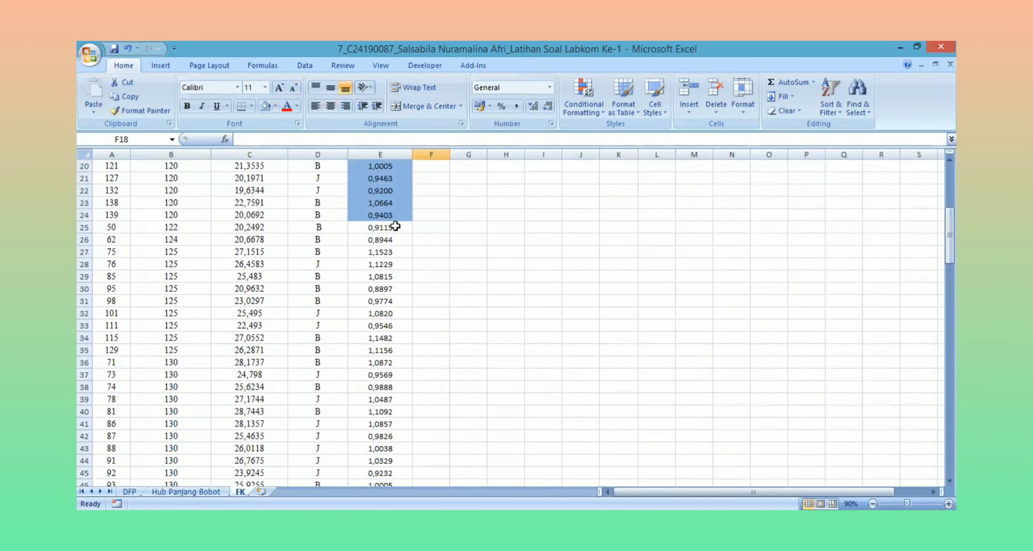
{"action": "left_click_drag", "start_coordinate": [395, 225], "coordinate": [376, 387]}
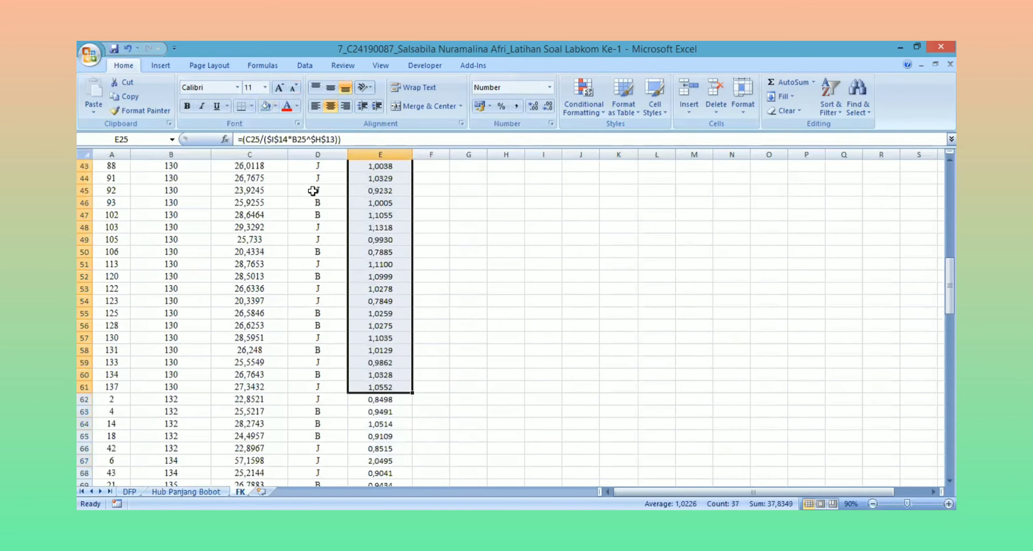
{"action": "left_click", "coordinate": [279, 106]}
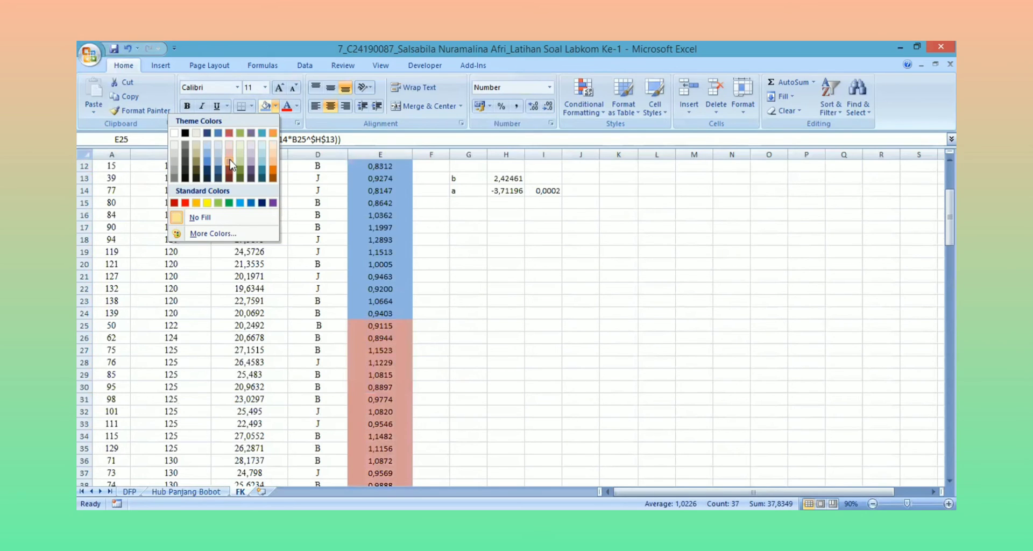
{"action": "left_click", "coordinate": [231, 164]}
{"action": "left_click", "coordinate": [543, 313]}
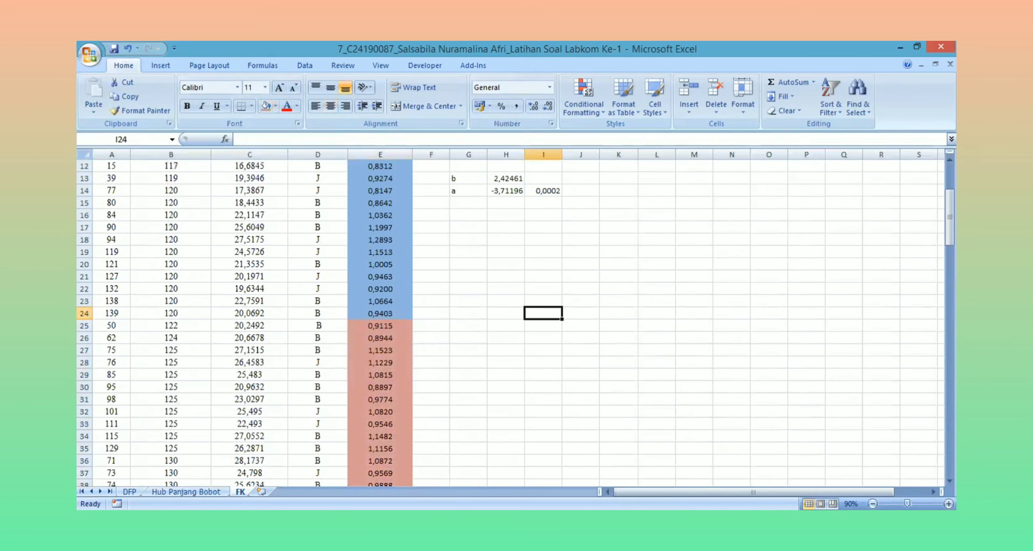
Shade the 30 Faktor Kondisi cells E62:E91 of the 131-139 length class light olive green
{"action": "left_click_drag", "start_coordinate": [950, 217], "coordinate": [950, 310]}
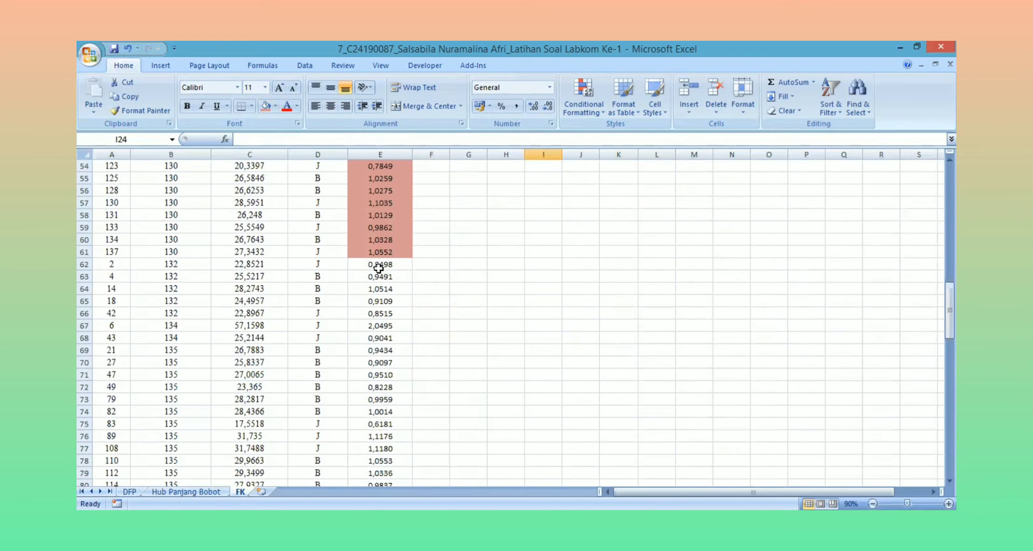
{"action": "left_click_drag", "start_coordinate": [379, 267], "coordinate": [378, 417]}
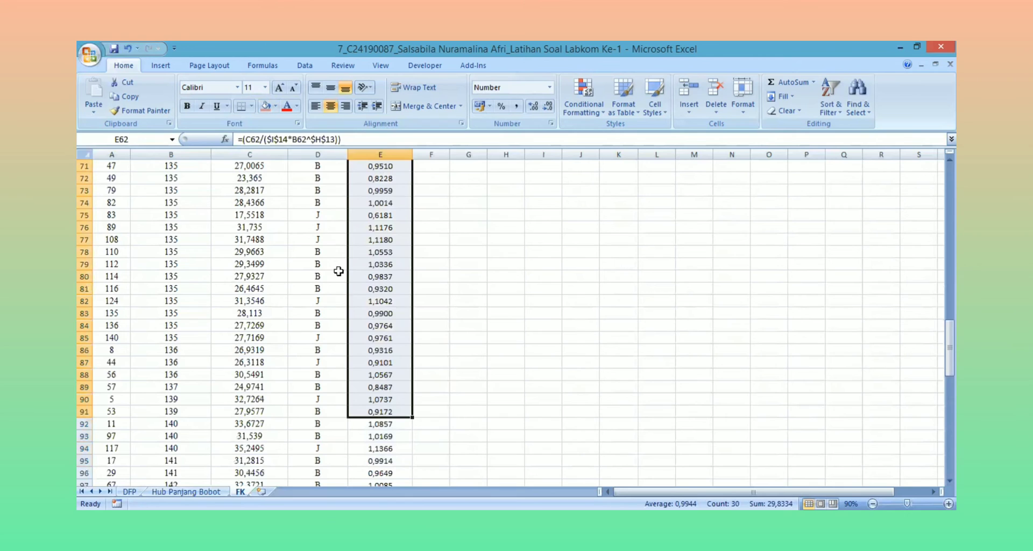
{"action": "left_click", "coordinate": [276, 106]}
{"action": "left_click", "coordinate": [245, 164]}
{"action": "left_click", "coordinate": [573, 324]}
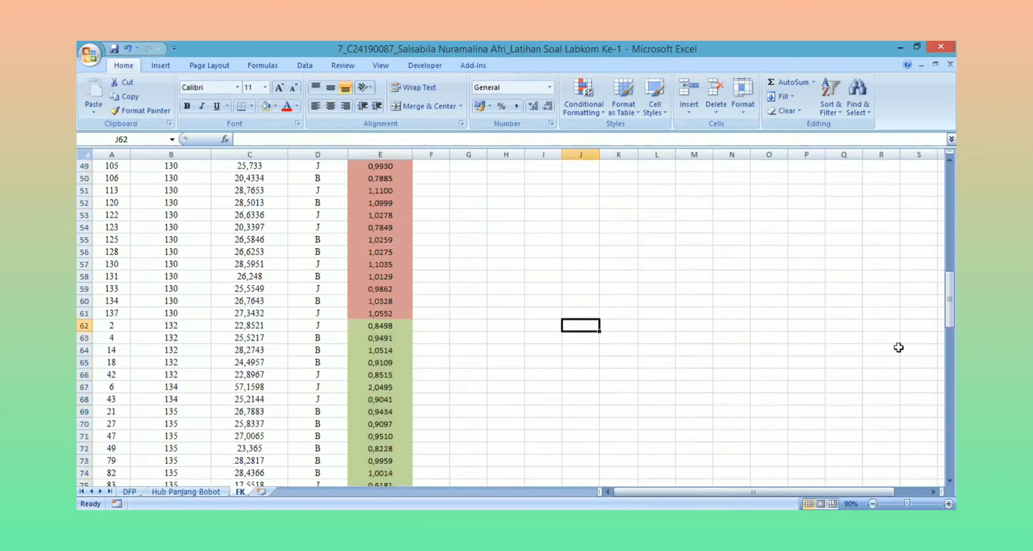
Shade the 19 Faktor Kondisi cells E92:E110 of the 140-148 length class light purple
{"action": "left_click_drag", "start_coordinate": [950, 300], "coordinate": [949, 376]}
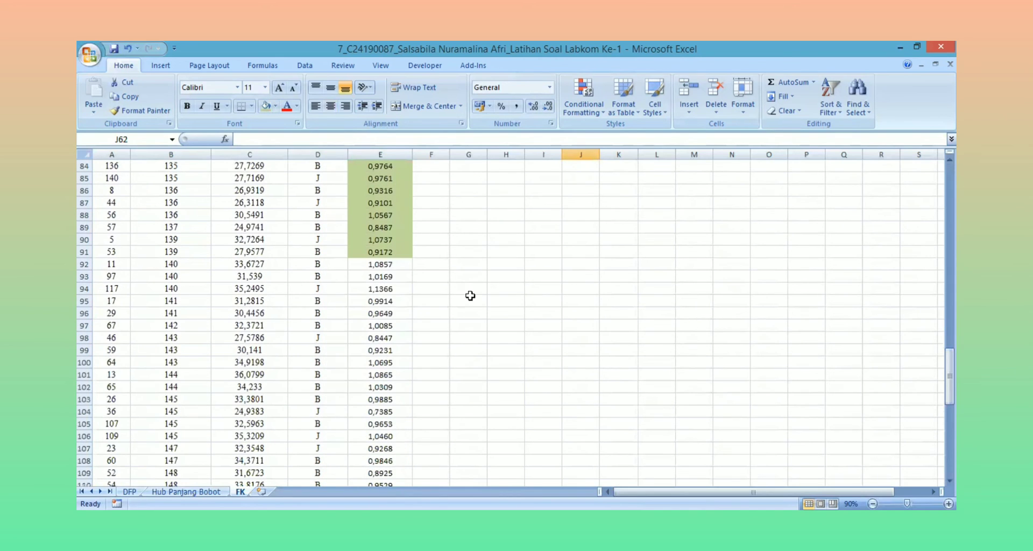
{"action": "left_click_drag", "start_coordinate": [403, 264], "coordinate": [377, 411]}
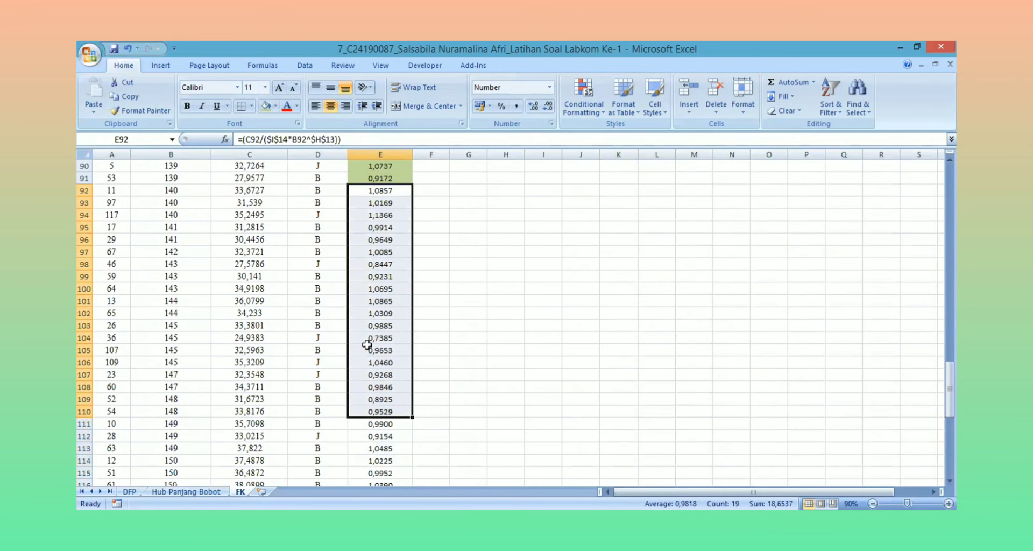
{"action": "left_click", "coordinate": [276, 107]}
{"action": "left_click", "coordinate": [253, 166]}
{"action": "left_click", "coordinate": [581, 349]}
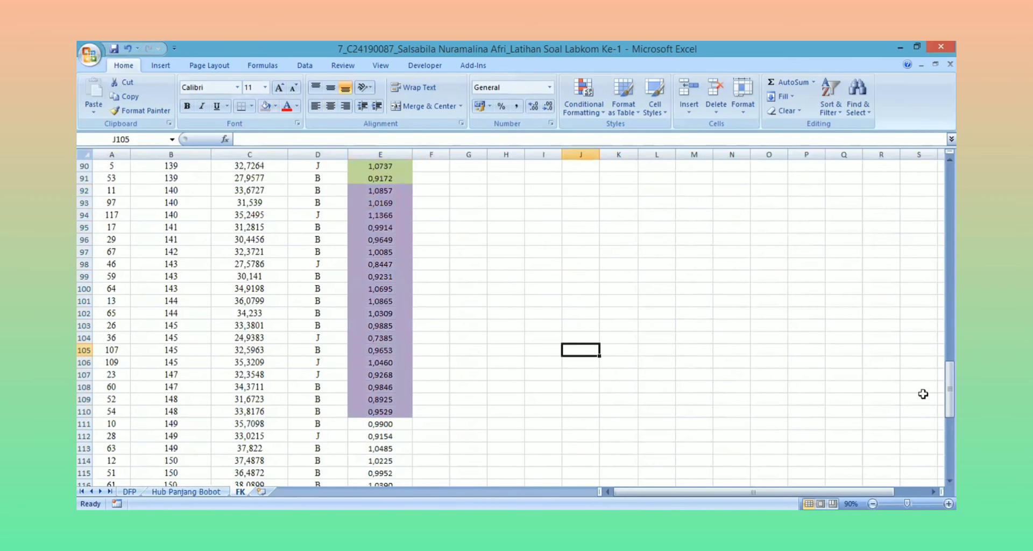
Shade the 24 Faktor Kondisi cells E111:E134 of the 149-157 length class light aqua
{"action": "left_click_drag", "start_coordinate": [950, 389], "coordinate": [949, 422]}
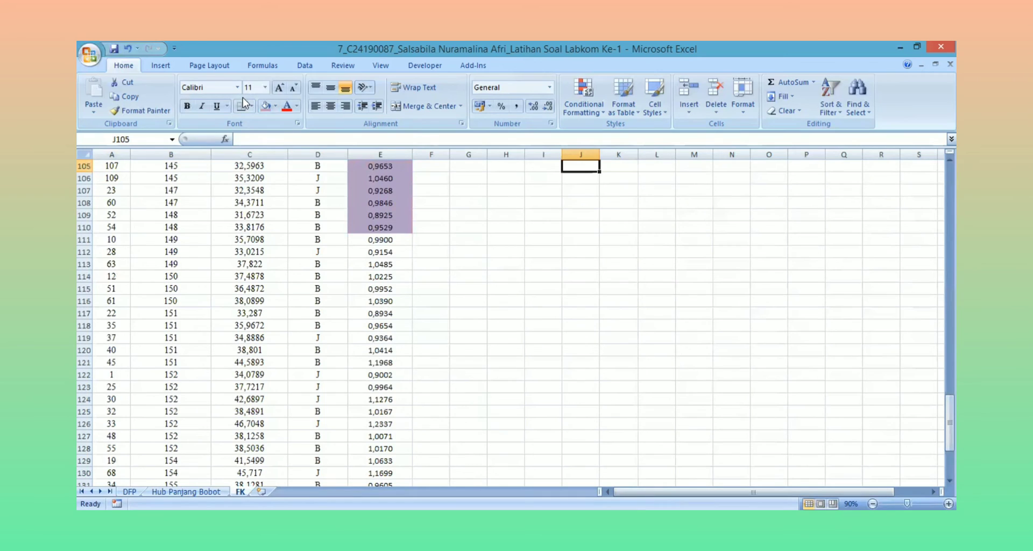
{"action": "left_click", "coordinate": [376, 240]}
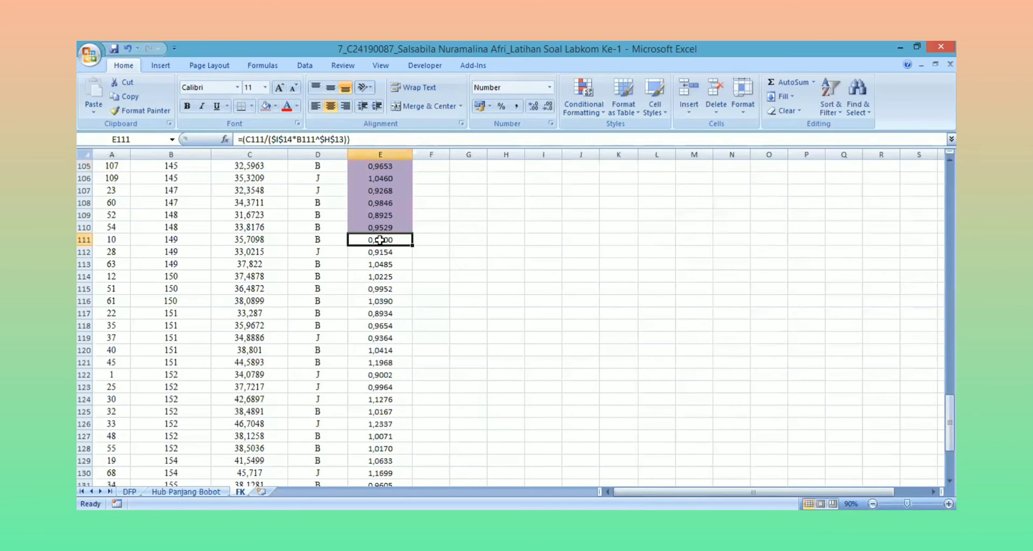
{"action": "left_click_drag", "start_coordinate": [376, 240], "coordinate": [371, 445]}
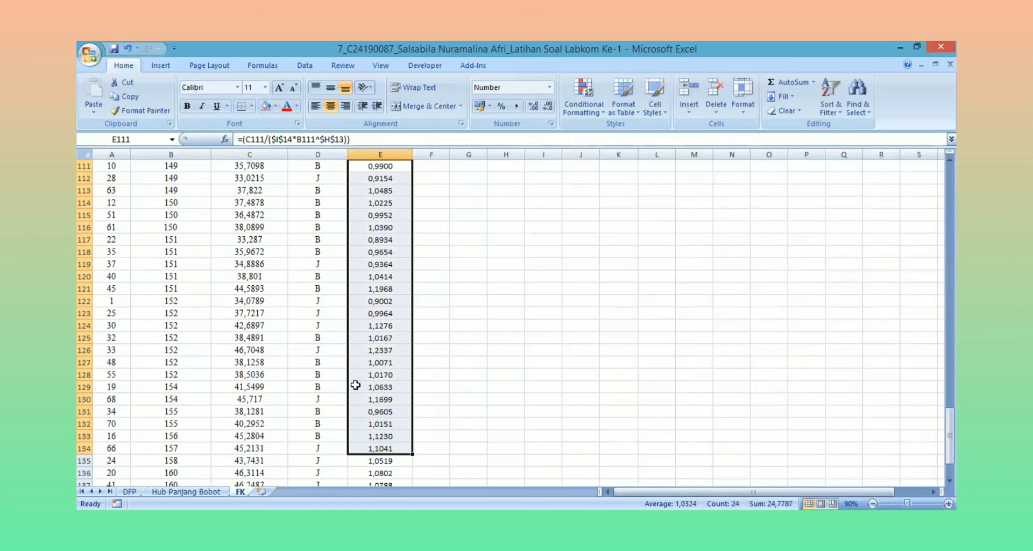
{"action": "left_click", "coordinate": [275, 106]}
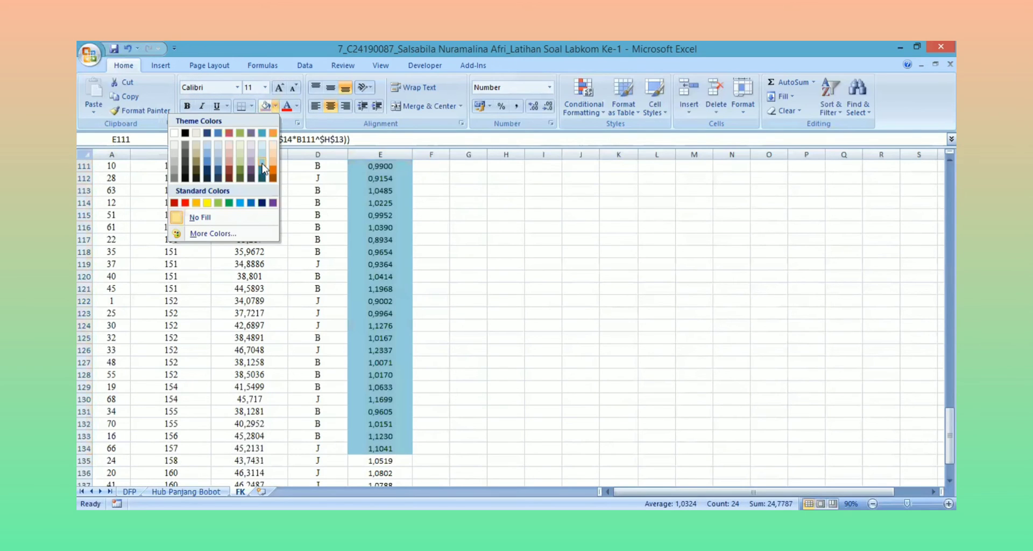
{"action": "left_click", "coordinate": [263, 168]}
{"action": "left_click", "coordinate": [565, 363]}
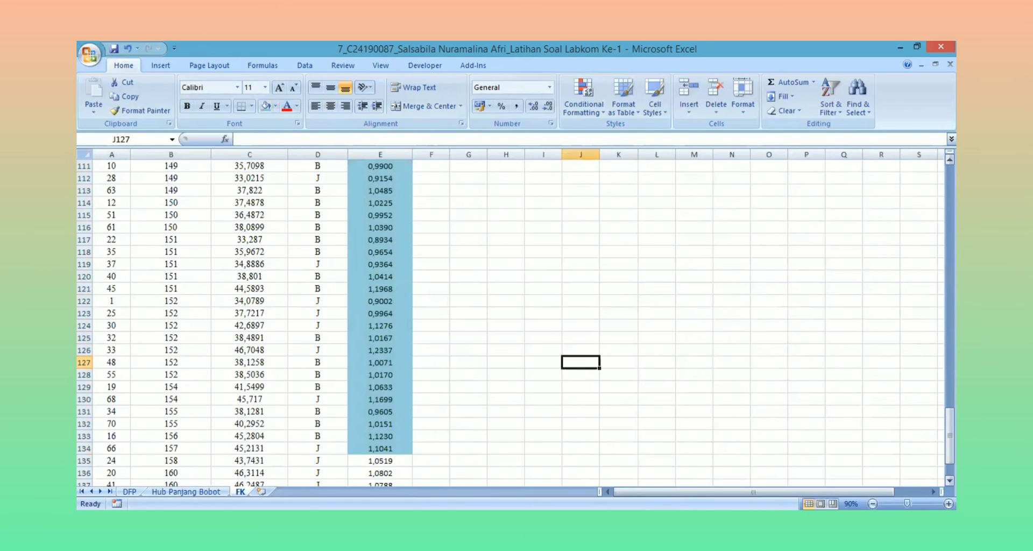
Shade the six Faktor Kondisi cells E135:E140 of the 158-166 length class Orange, Accent 6, Lighter 40%
{"action": "left_click_drag", "start_coordinate": [949, 435], "coordinate": [949, 446]}
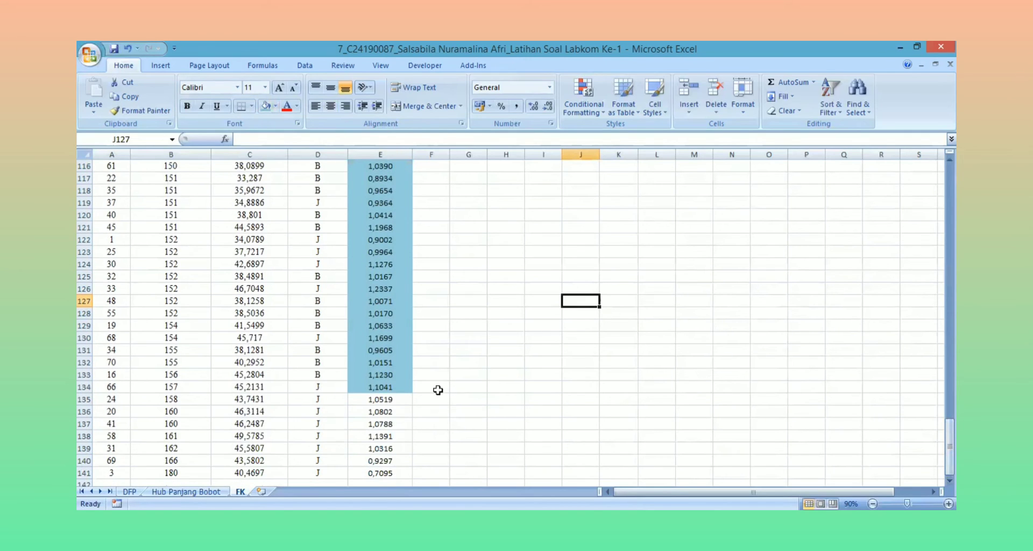
{"action": "left_click_drag", "start_coordinate": [401, 399], "coordinate": [398, 460]}
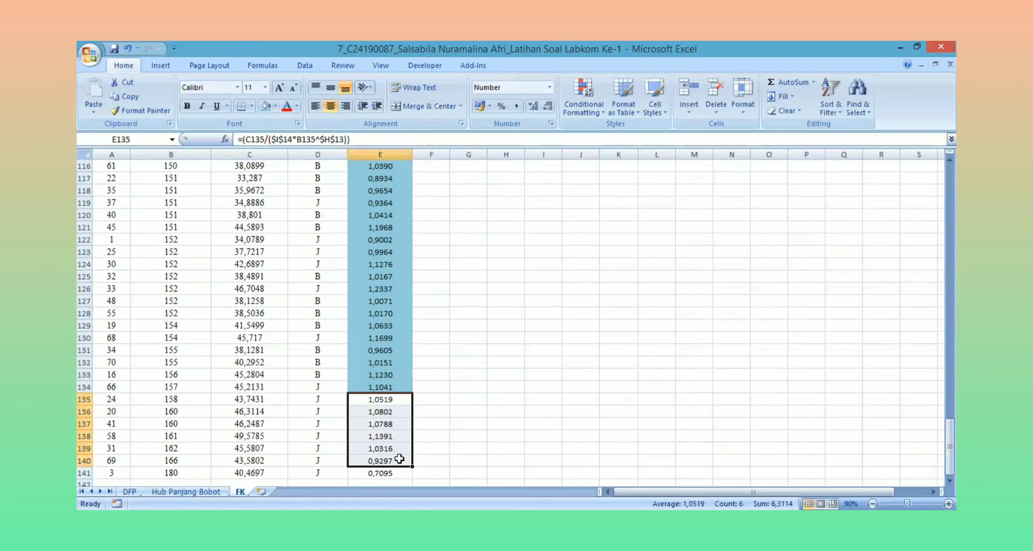
{"action": "left_click", "coordinate": [276, 107]}
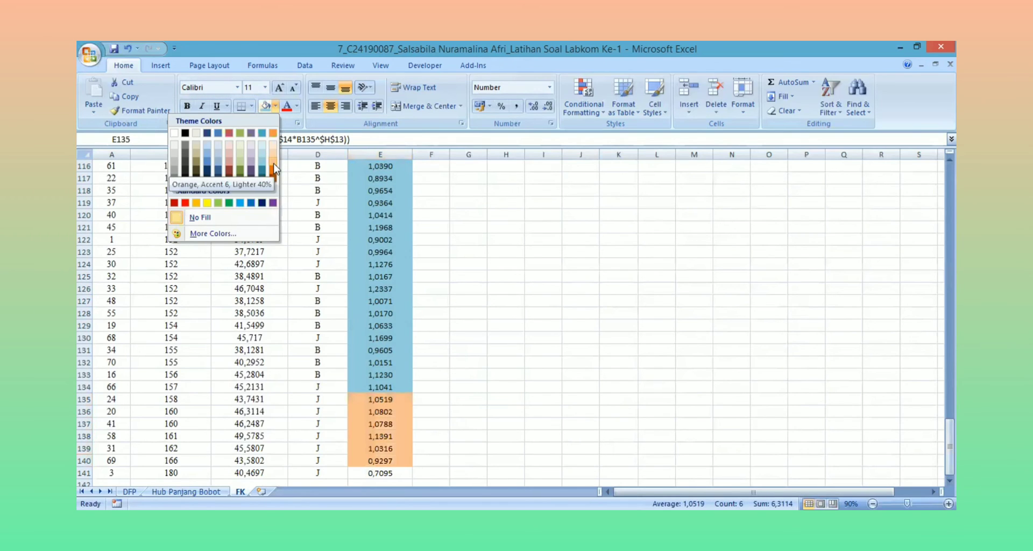
Shade the single Faktor Kondisi cell E141 of the 176-184 length class with the standard golden orange
{"action": "left_click", "coordinate": [396, 471]}
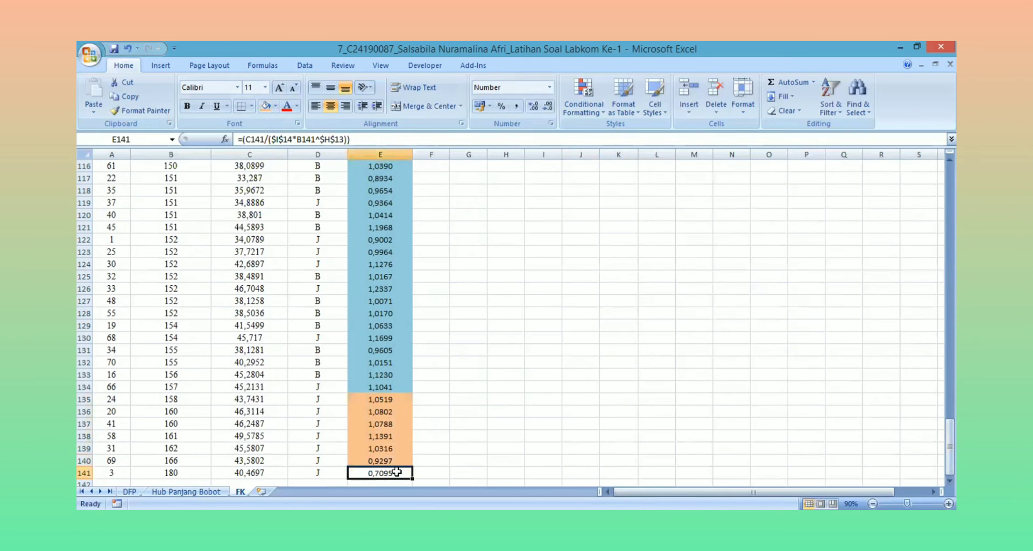
{"action": "left_click", "coordinate": [276, 108]}
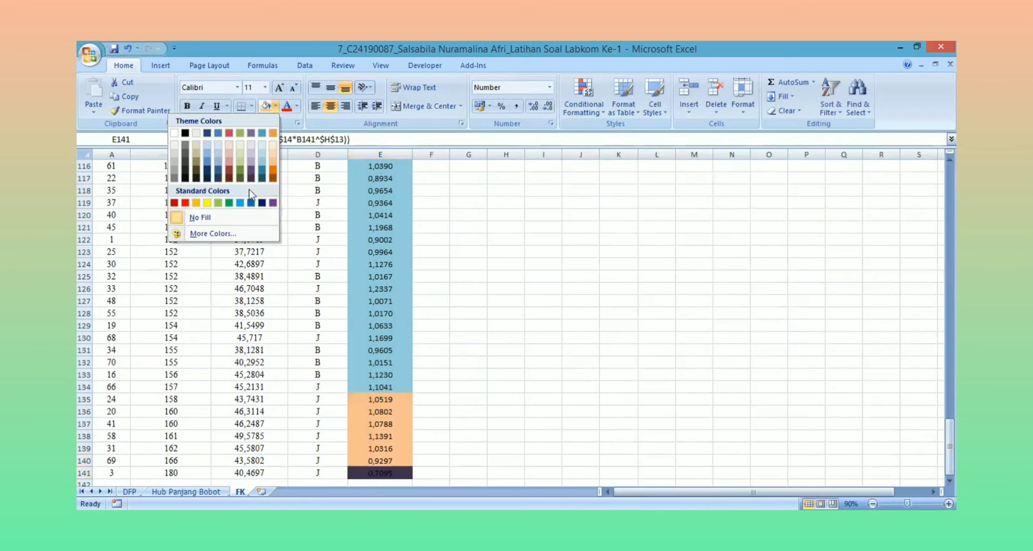
{"action": "left_click", "coordinate": [196, 203]}
{"action": "left_click", "coordinate": [543, 338]}
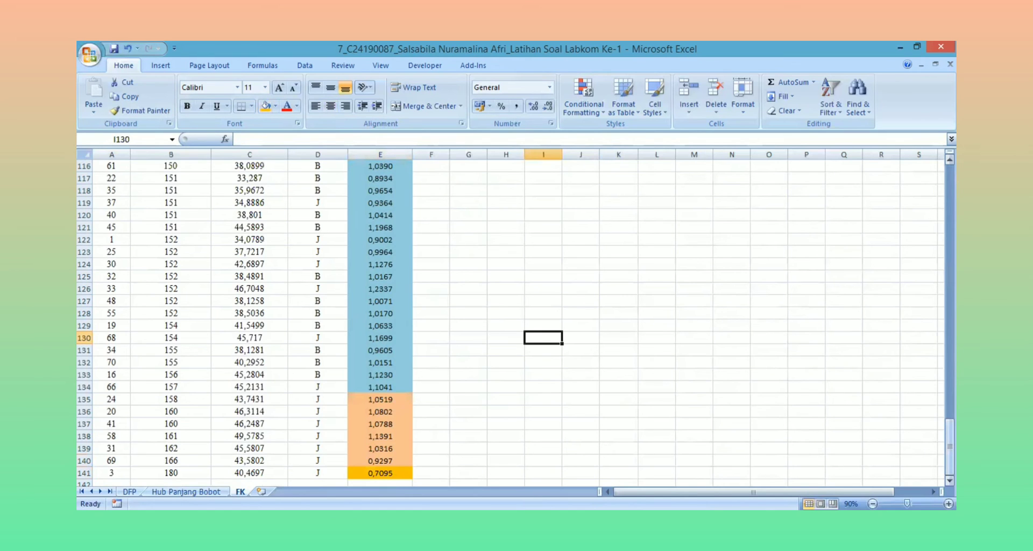
Enter 0 as the FK rataan of the empty 167-175 length class in K10
{"action": "left_click_drag", "start_coordinate": [950, 447], "coordinate": [949, 192]}
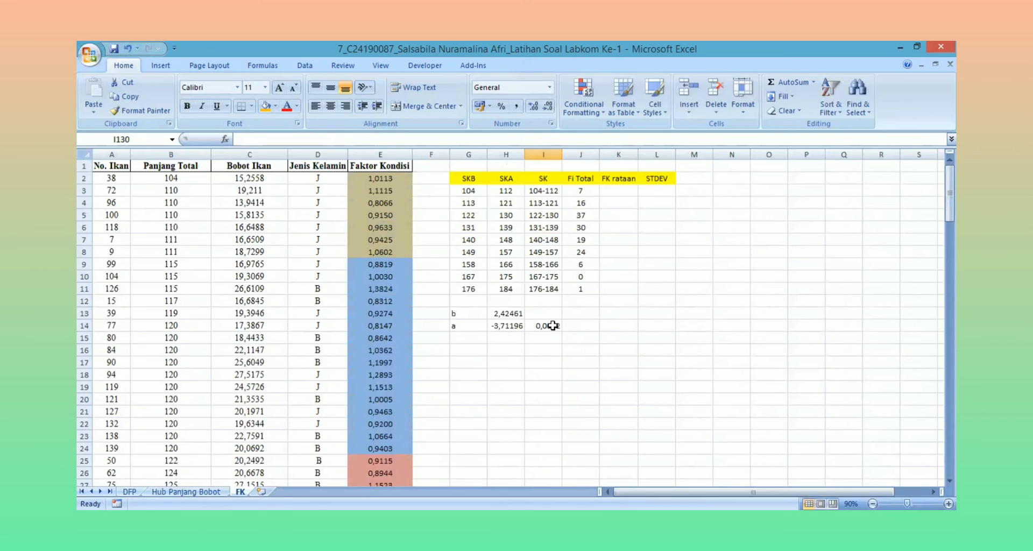
{"action": "left_click", "coordinate": [623, 277]}
{"action": "type", "text": "0"}
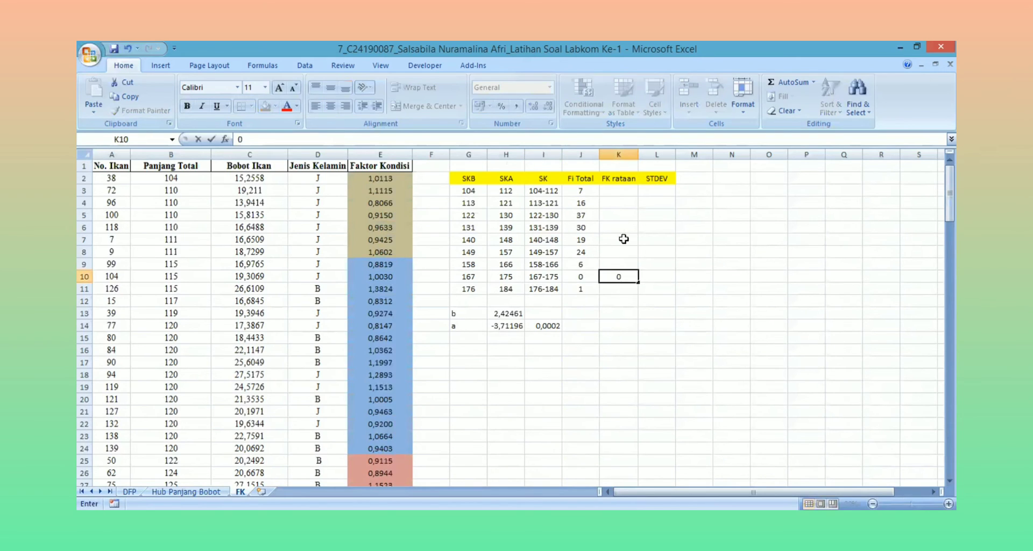
Calculate the FK rataan of the 104-112 class in K3 as the AVERAGE of E2:E8, using absolute references
{"action": "left_click", "coordinate": [617, 189]}
{"action": "type", "text": "=av"}
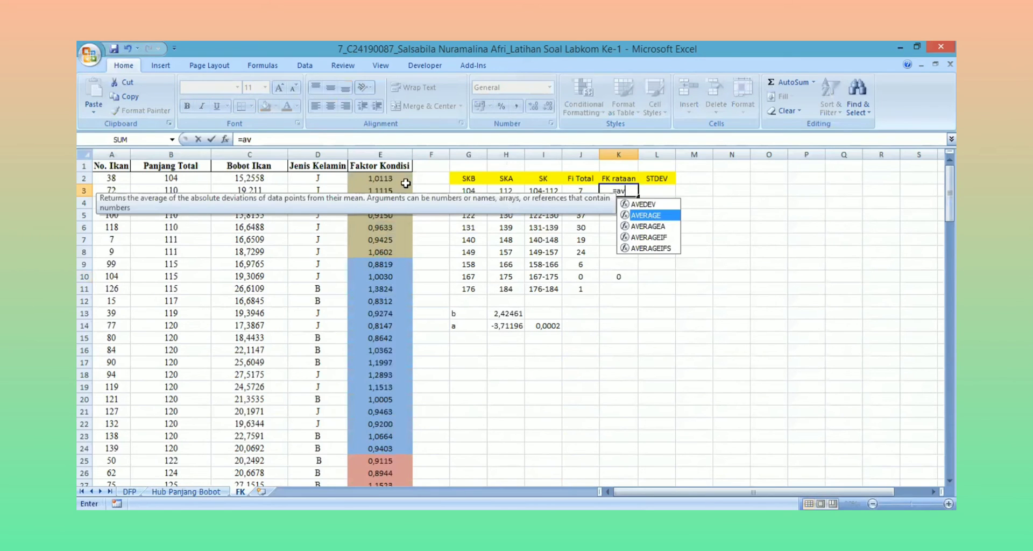
{"action": "key", "text": "Tab"}
{"action": "left_click_drag", "start_coordinate": [399, 178], "coordinate": [396, 251]}
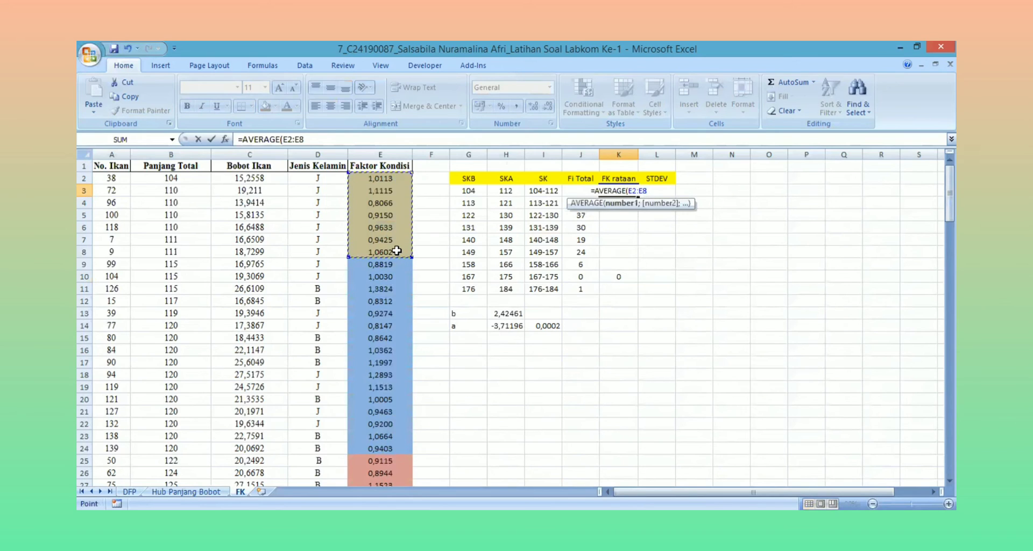
{"action": "type", "text": ")"}
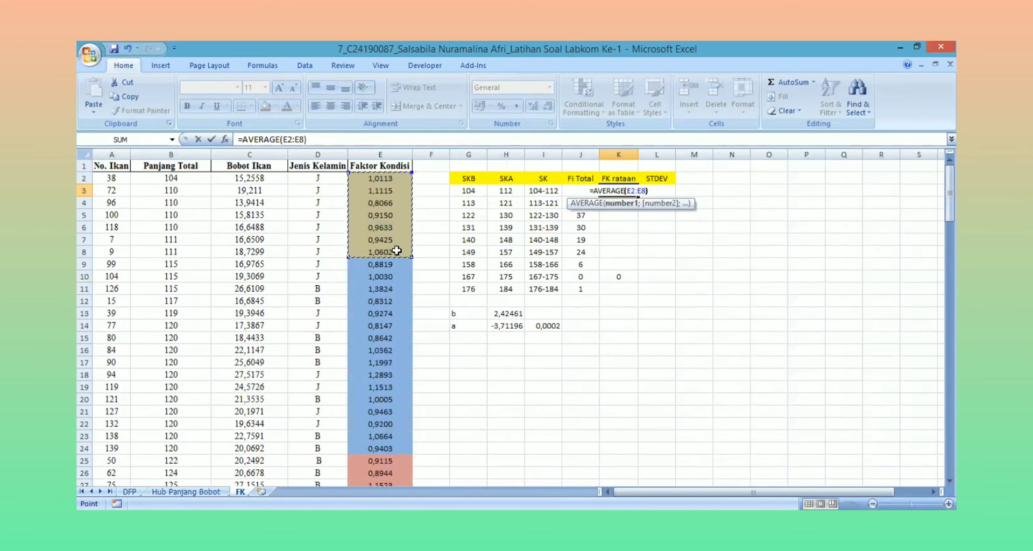
{"action": "left_click", "coordinate": [282, 139]}
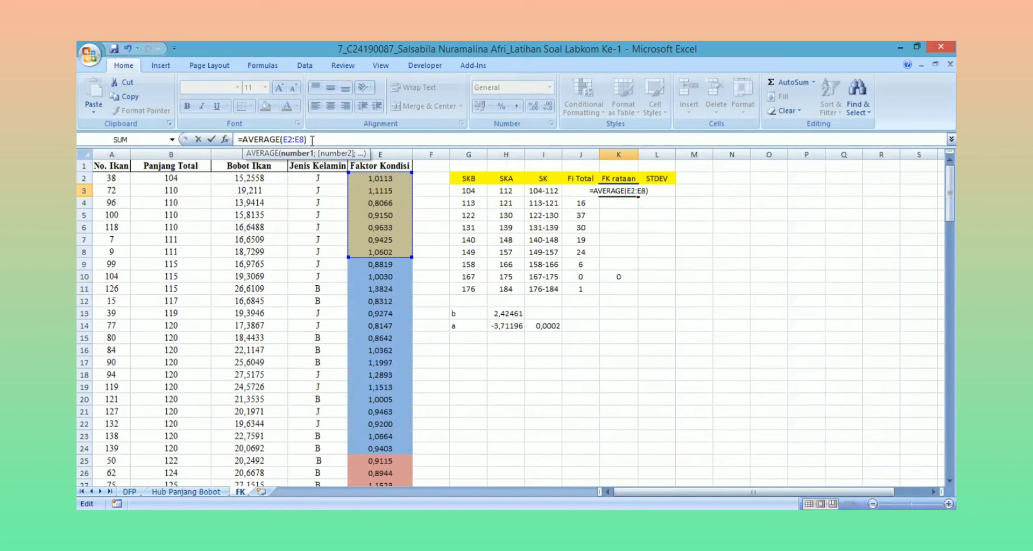
{"action": "type", "text": "4"}
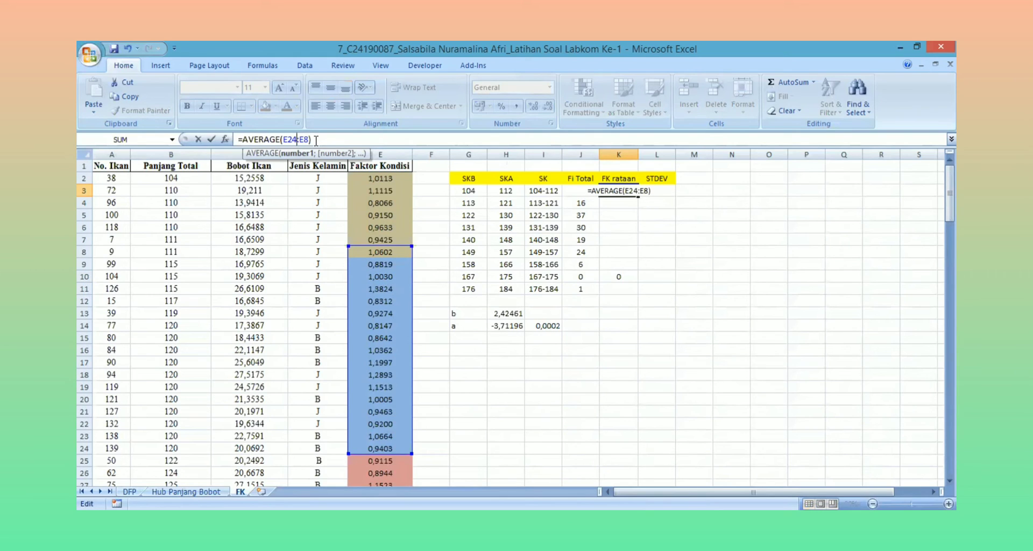
{"action": "key", "text": "BackSpace"}
{"action": "key", "text": "F4"}
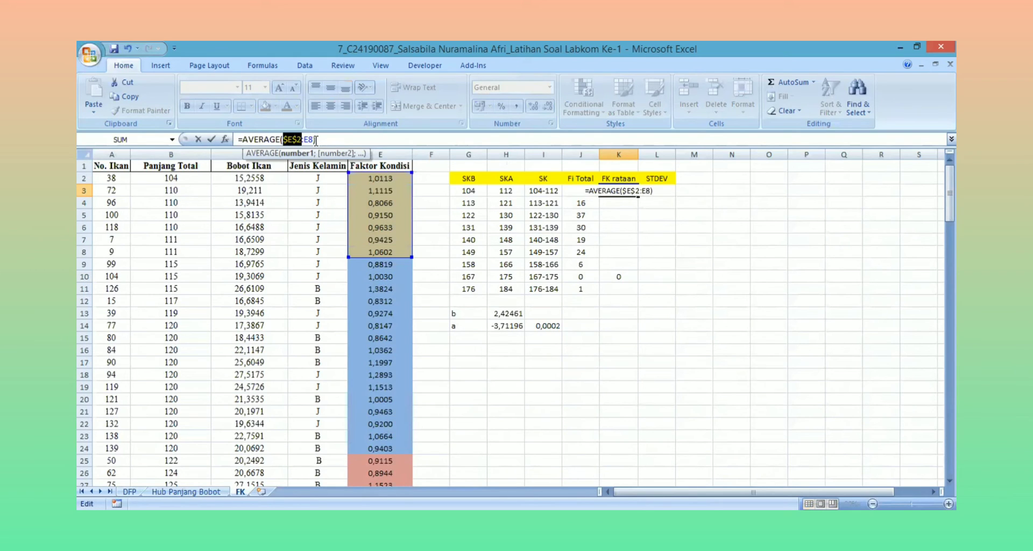
{"action": "left_click", "coordinate": [313, 139]}
{"action": "key", "text": "Return"}
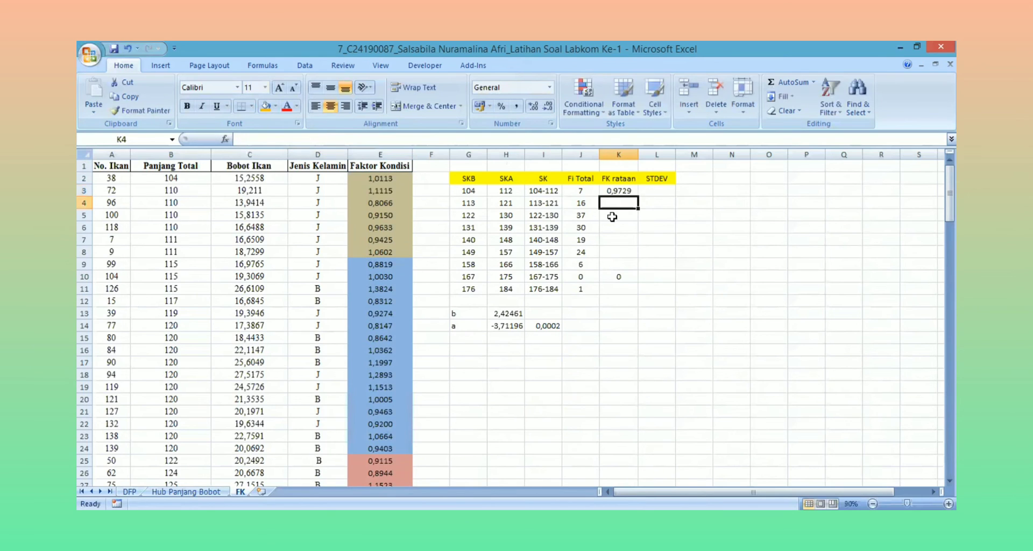
Calculate the FK rataan of the 113-121 class in K4 with =AVERAGE($E$9:$E$24)
{"action": "type", "text": "=av"}
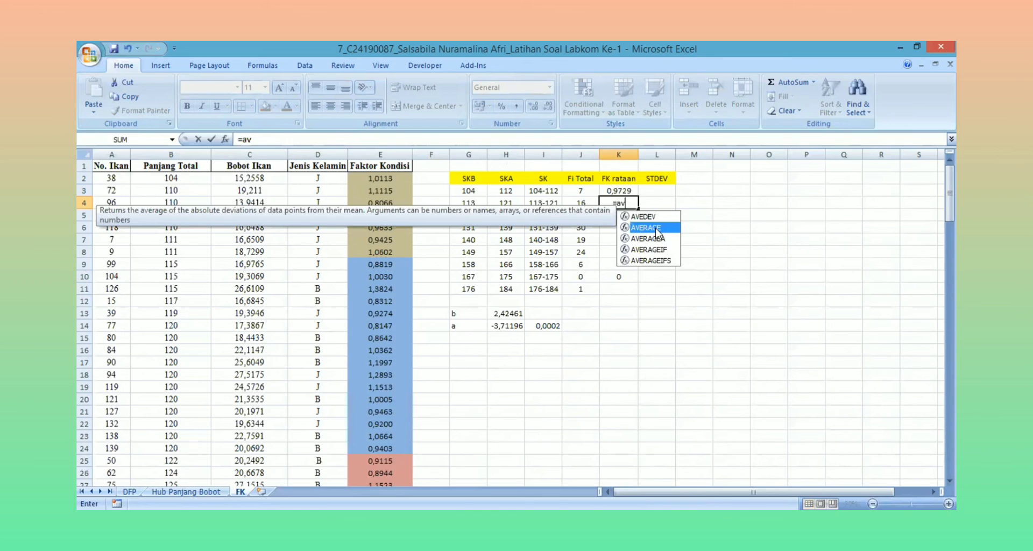
{"action": "double_click", "coordinate": [656, 227]}
{"action": "left_click_drag", "start_coordinate": [381, 264], "coordinate": [381, 450]}
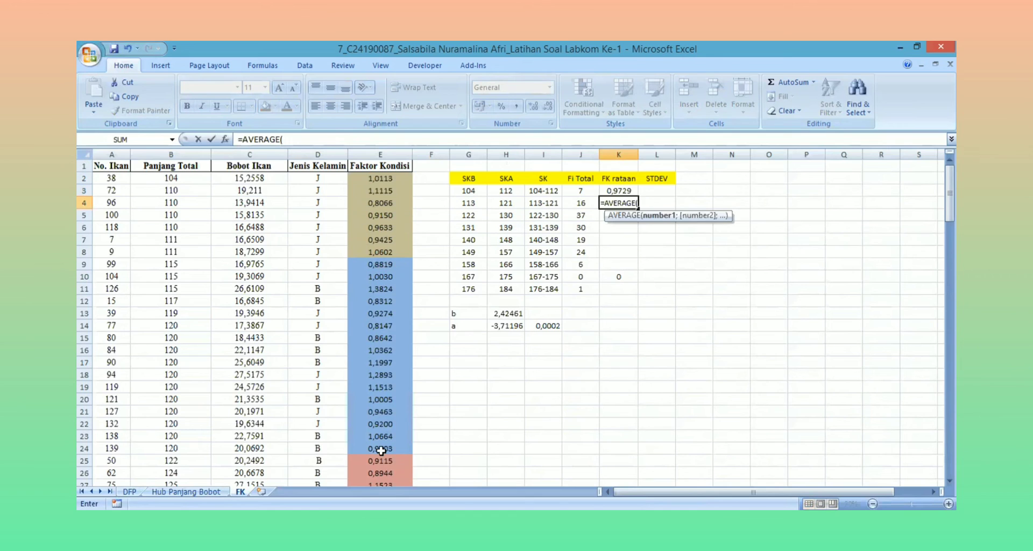
{"action": "type", "text": ")"}
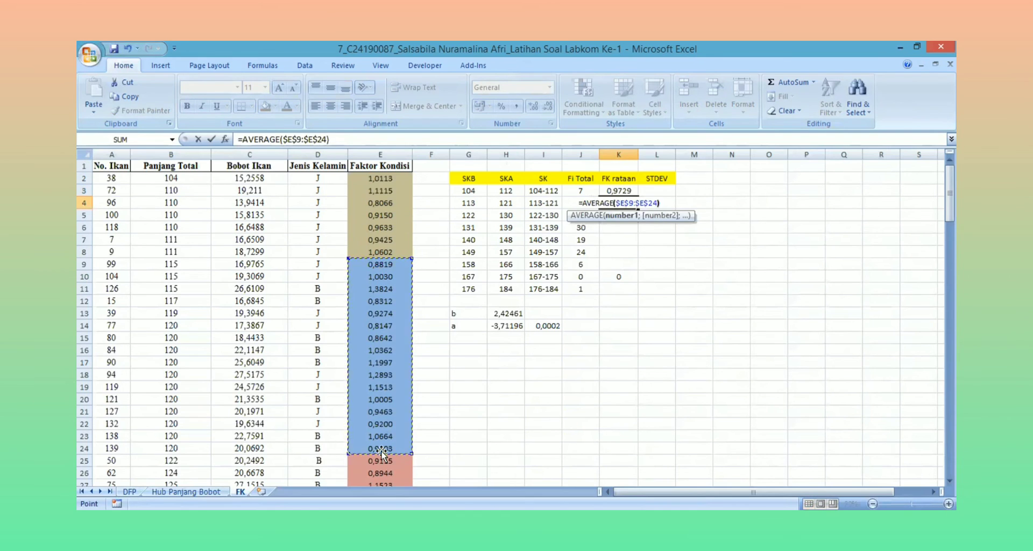
{"action": "key", "text": "Return"}
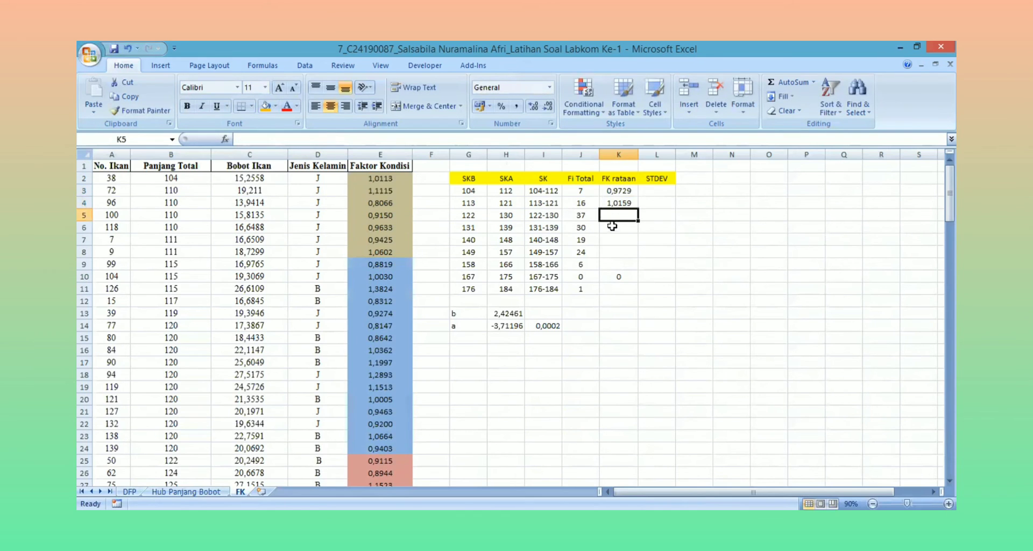
Calculate the FK rataan of the 122-130 class in K5 with =AVERAGE($E$25:$E$61)
{"action": "type", "text": "=av"}
{"action": "key", "text": "Tab"}
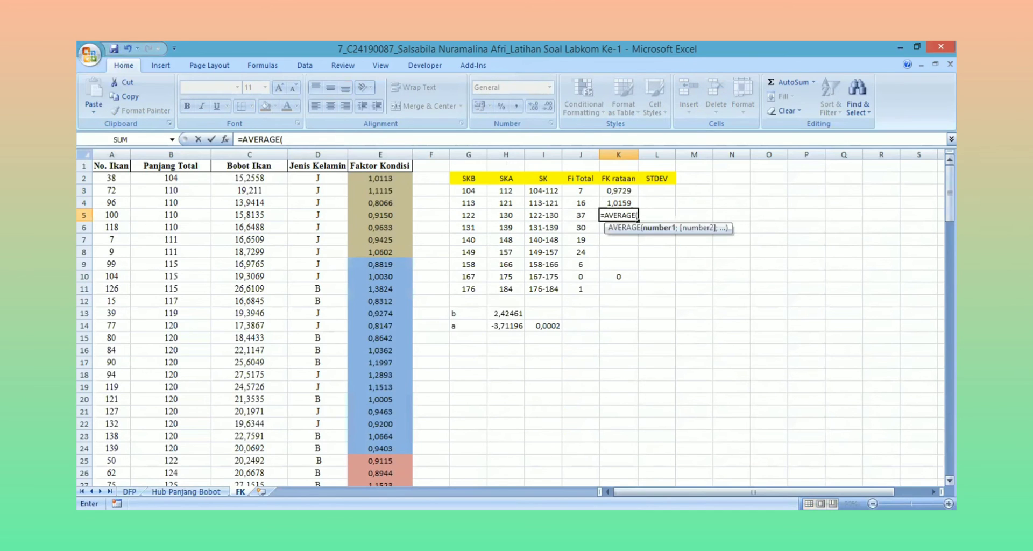
{"action": "scroll", "coordinate": [457, 245], "scroll_direction": "down", "scroll_amount": 6}
{"action": "left_click_drag", "start_coordinate": [380, 252], "coordinate": [391, 470]}
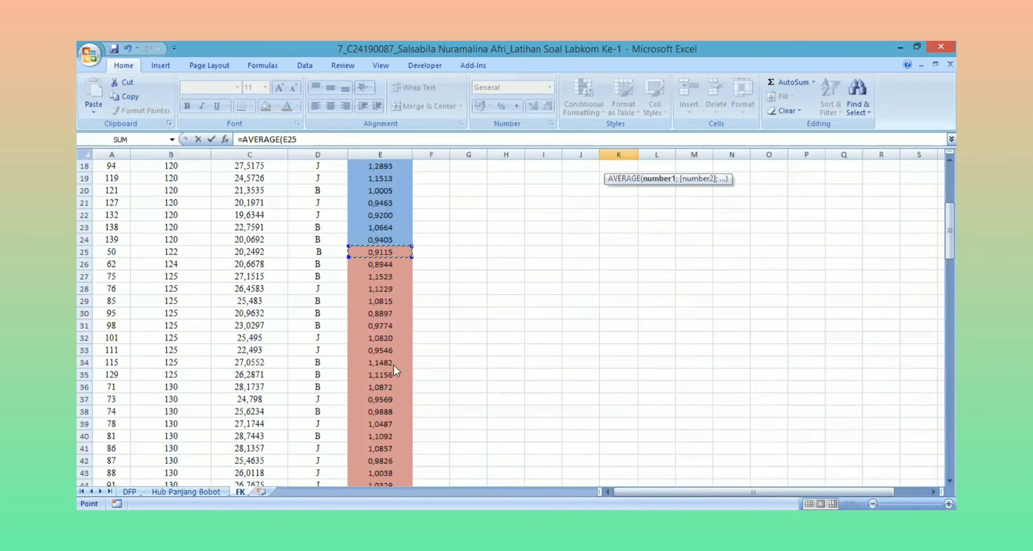
{"action": "left_click_drag", "start_coordinate": [395, 371], "coordinate": [382, 222]}
{"action": "key", "text": "F4"}
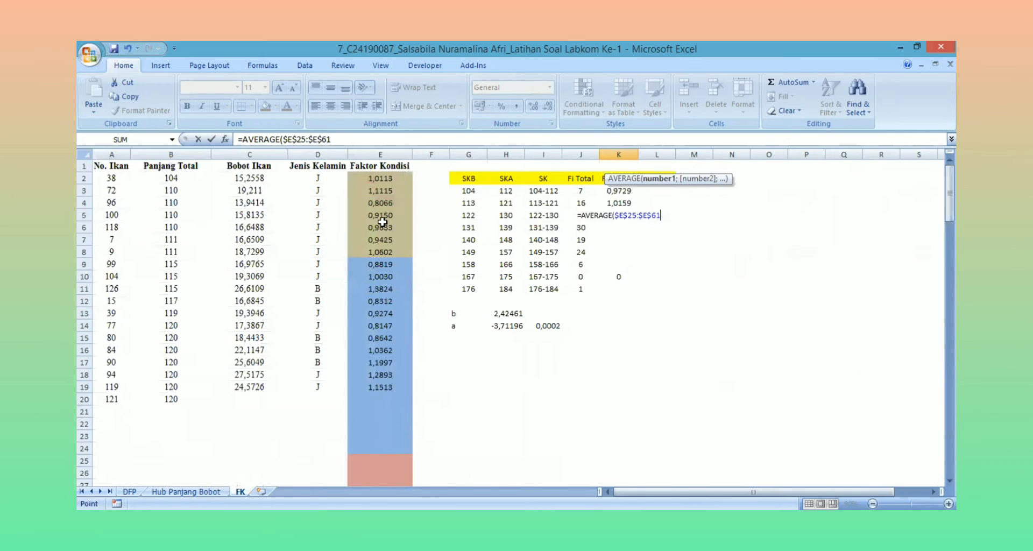
{"action": "key", "text": "Return"}
Calculate the FK rataan of the 131-139 class in K6 as the AVERAGE of E62:E91
{"action": "type", "text": "=av"}
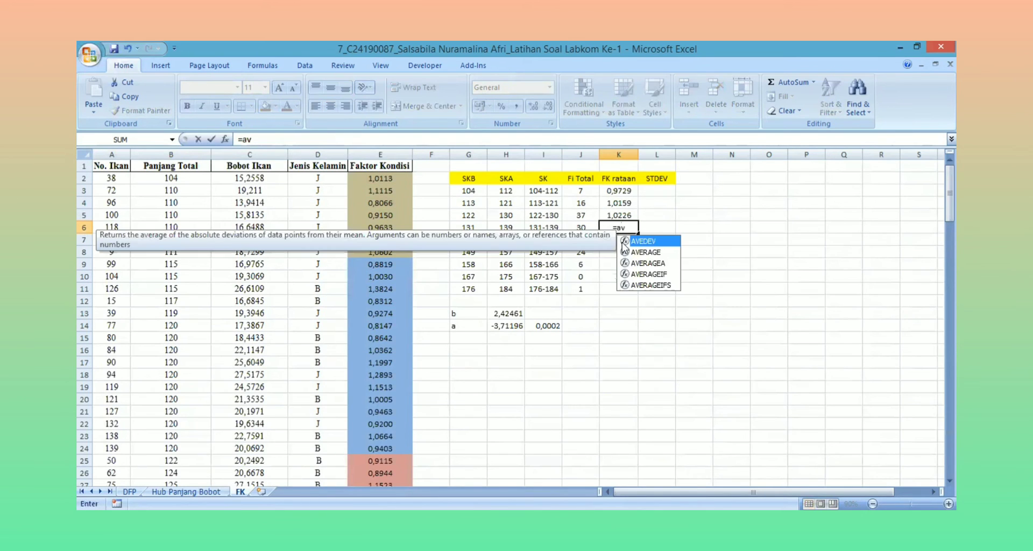
{"action": "key", "text": "Down"}
{"action": "key", "text": "Tab"}
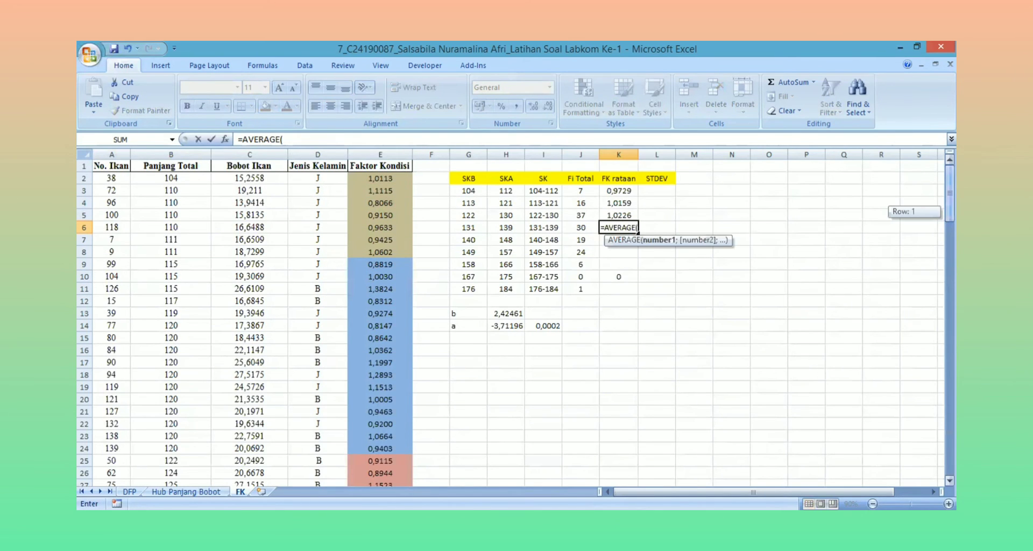
{"action": "left_click_drag", "start_coordinate": [949, 210], "coordinate": [949, 322]}
{"action": "left_click_drag", "start_coordinate": [398, 287], "coordinate": [381, 167]}
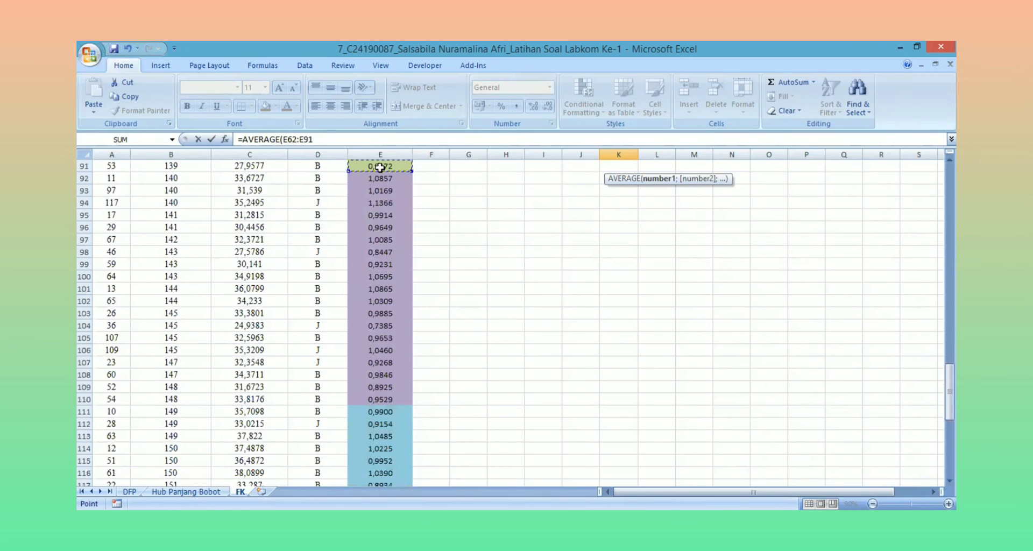
{"action": "type", "text": ")"}
{"action": "key", "text": "Return"}
Calculate the FK rataan of the 140-148 class in K7 with =AVERAGE($E$92:$E$110)
{"action": "type", "text": "=av"}
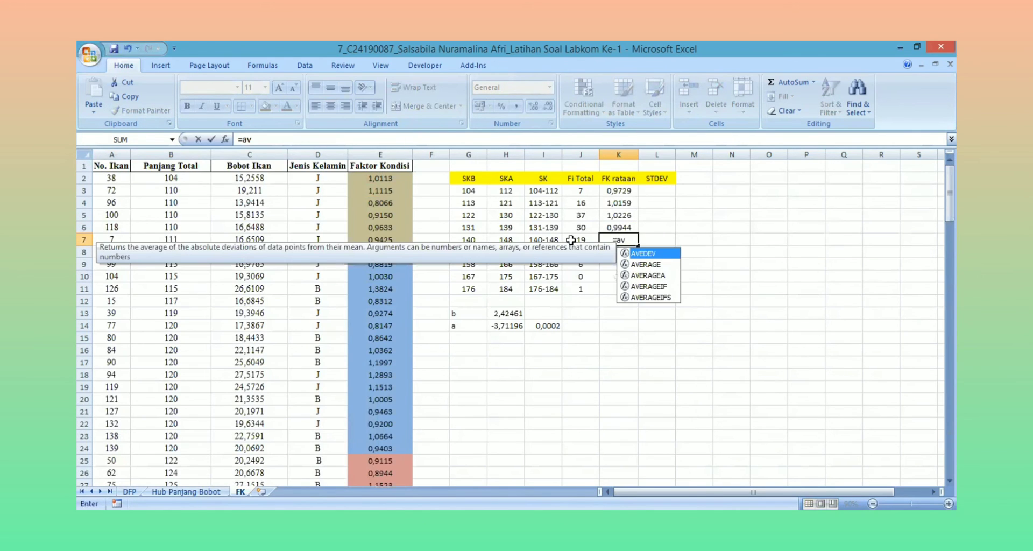
{"action": "key", "text": "Down"}
{"action": "key", "text": "Tab"}
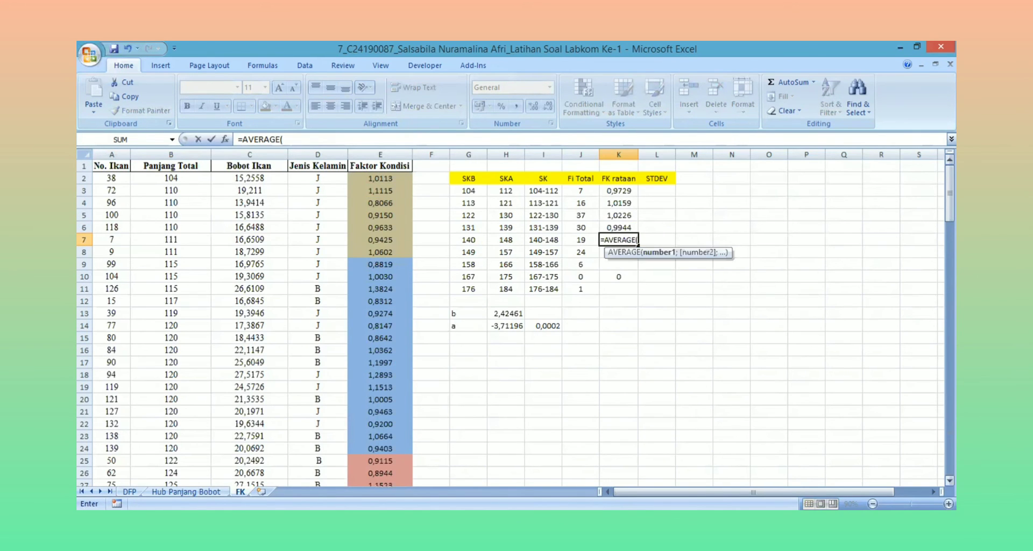
{"action": "left_click_drag", "start_coordinate": [950, 195], "coordinate": [949, 370]}
{"action": "left_click", "coordinate": [380, 289]}
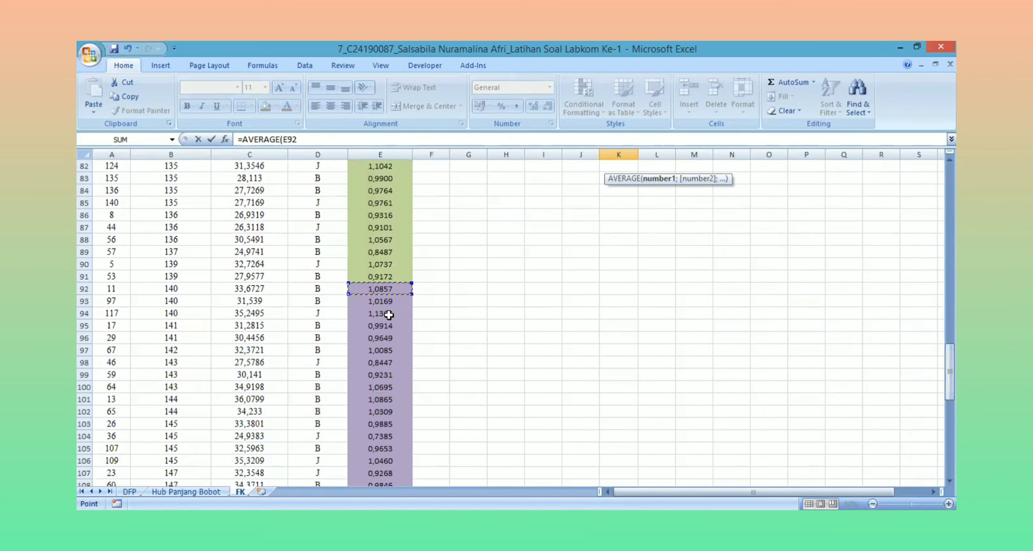
{"action": "left_click_drag", "start_coordinate": [386, 400], "coordinate": [376, 422]}
{"action": "key", "text": "Return"}
Calculate the FK rataan of the 149-157 class in K8 with =AVERAGE($E$111:$E$134)
{"action": "type", "text": "=av"}
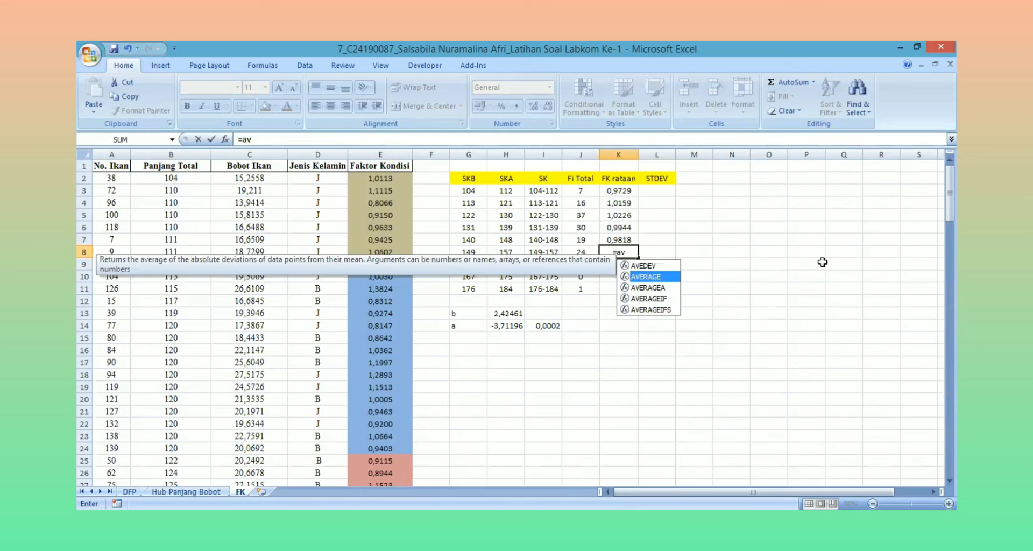
{"action": "key", "text": "Tab"}
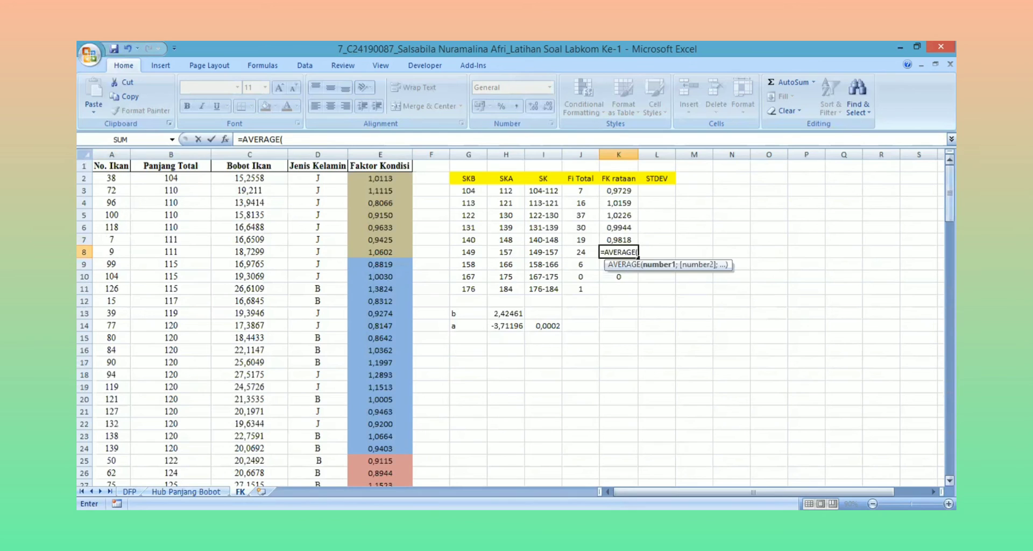
{"action": "scroll", "coordinate": [404, 222], "scroll_direction": "down", "scroll_amount": 20}
{"action": "left_click_drag", "start_coordinate": [404, 222], "coordinate": [404, 232]}
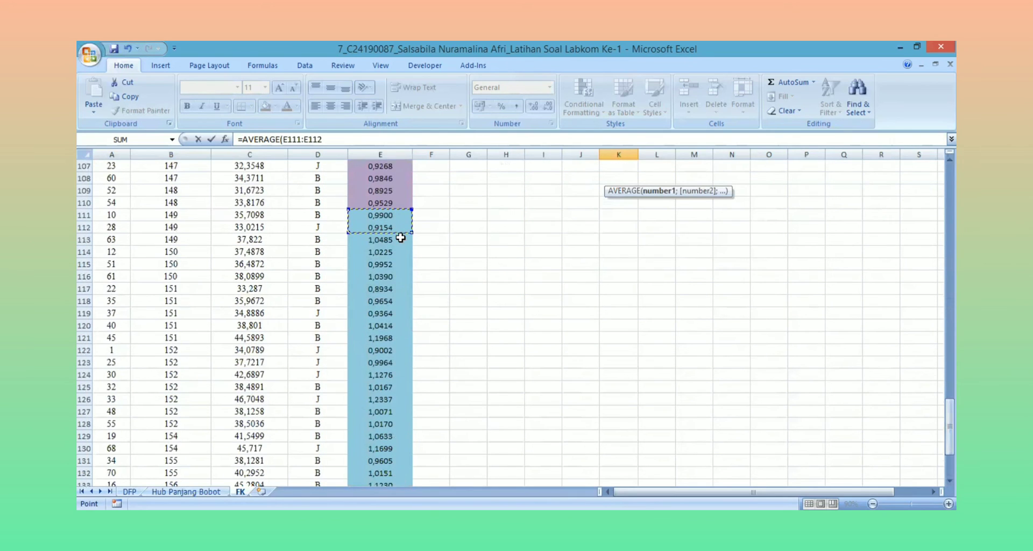
{"action": "key", "text": "Escape"}
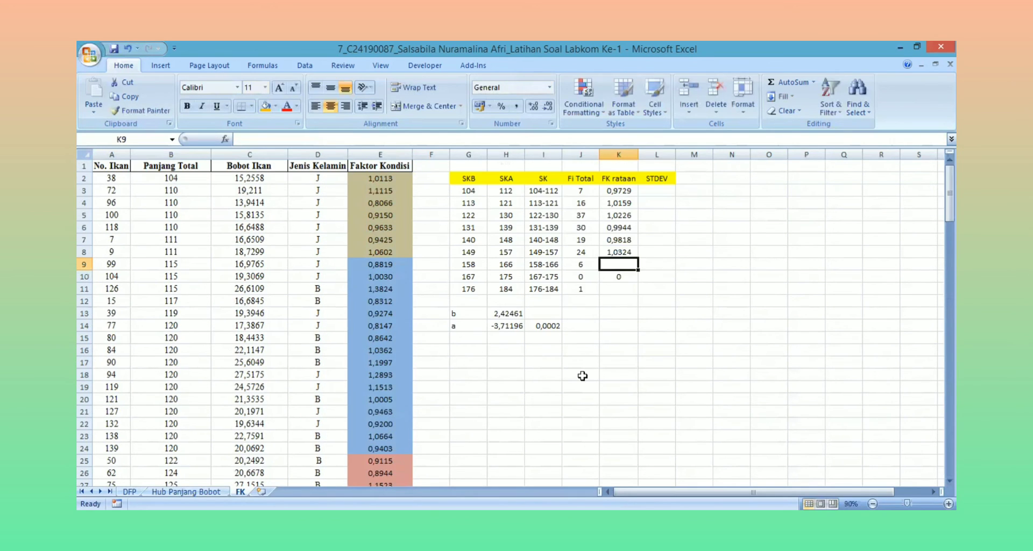
Calculate the FK rataan of the 158-166 class in K9 with =AVERAGE($E$135:$E$140)
{"action": "type", "text": "=ave"}
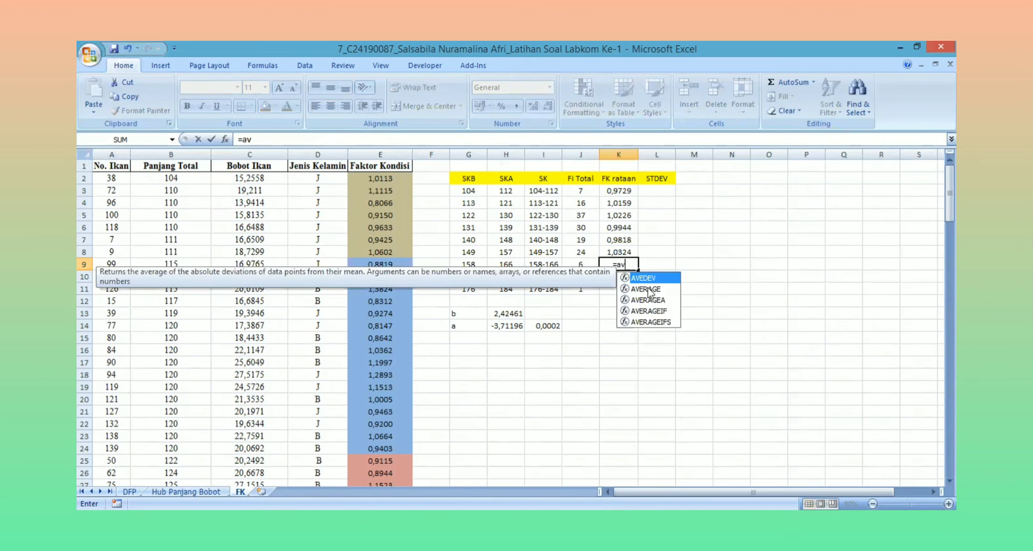
{"action": "key", "text": "Down"}
{"action": "key", "text": "Tab"}
{"action": "mouse_move", "coordinate": [949, 194]}
{"action": "left_mouse_down"}
{"action": "mouse_move", "coordinate": [950, 446]}
{"action": "mouse_move", "coordinate": [949, 193]}
{"action": "left_mouse_up"}
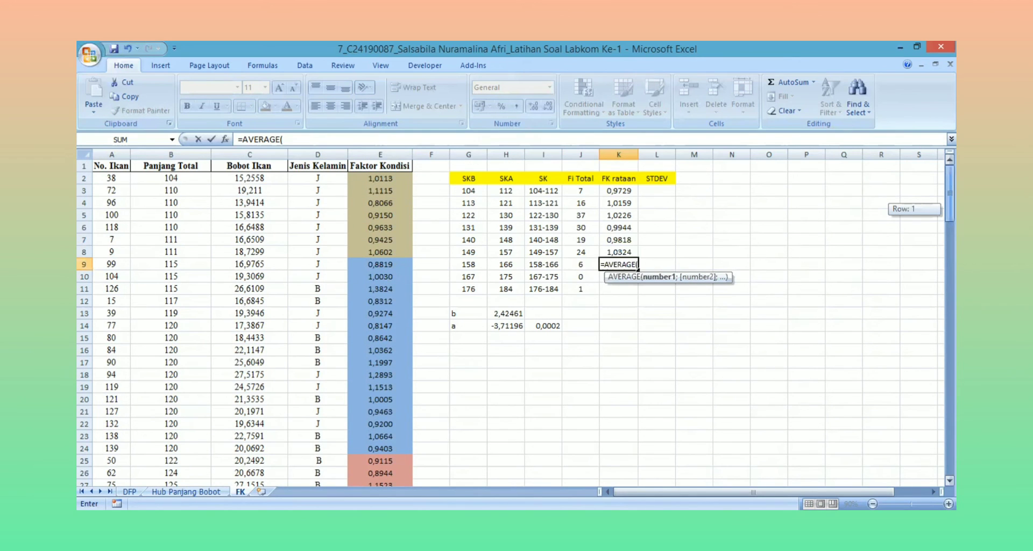
{"action": "left_click_drag", "start_coordinate": [949, 193], "coordinate": [949, 446]}
{"action": "left_click_drag", "start_coordinate": [388, 400], "coordinate": [387, 460]}
{"action": "key", "text": "F4"}
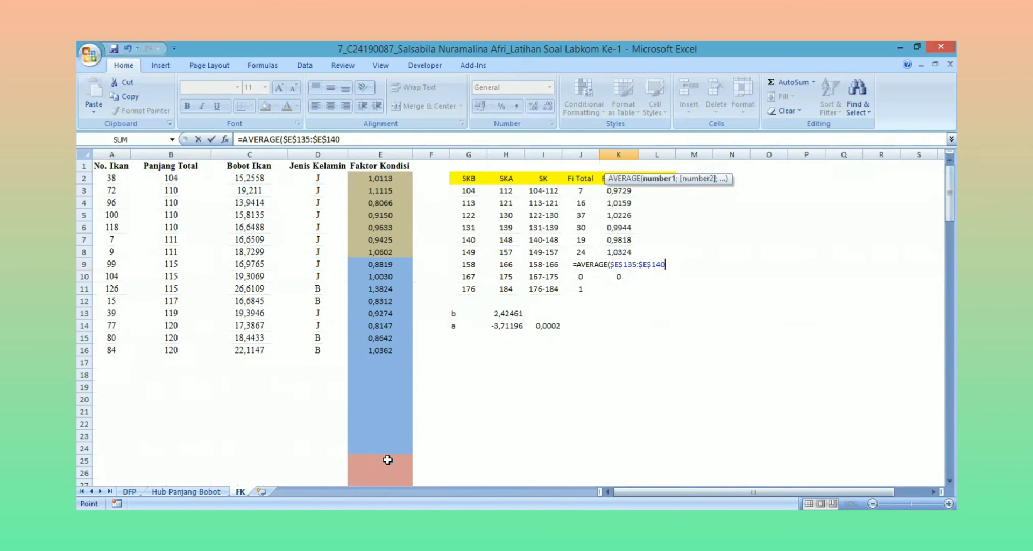
{"action": "key", "text": "Return"}
Calculate the FK rataan of the 176-184 class in K11 with =AVERAGE($E$141)
{"action": "left_click", "coordinate": [619, 290]}
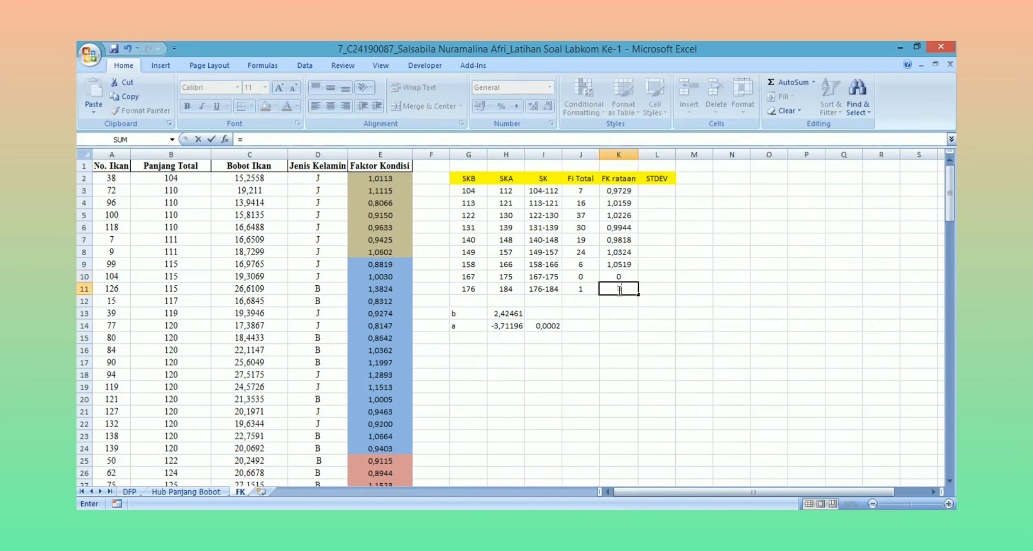
{"action": "type", "text": "=av"}
{"action": "double_click", "coordinate": [654, 314]}
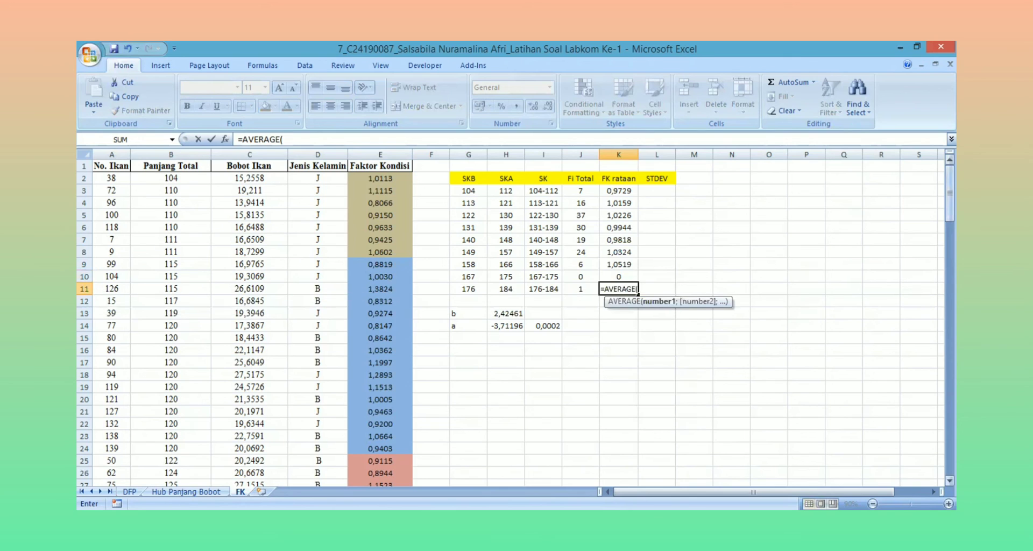
{"action": "left_click_drag", "start_coordinate": [949, 194], "coordinate": [950, 446]}
{"action": "left_click", "coordinate": [399, 472]}
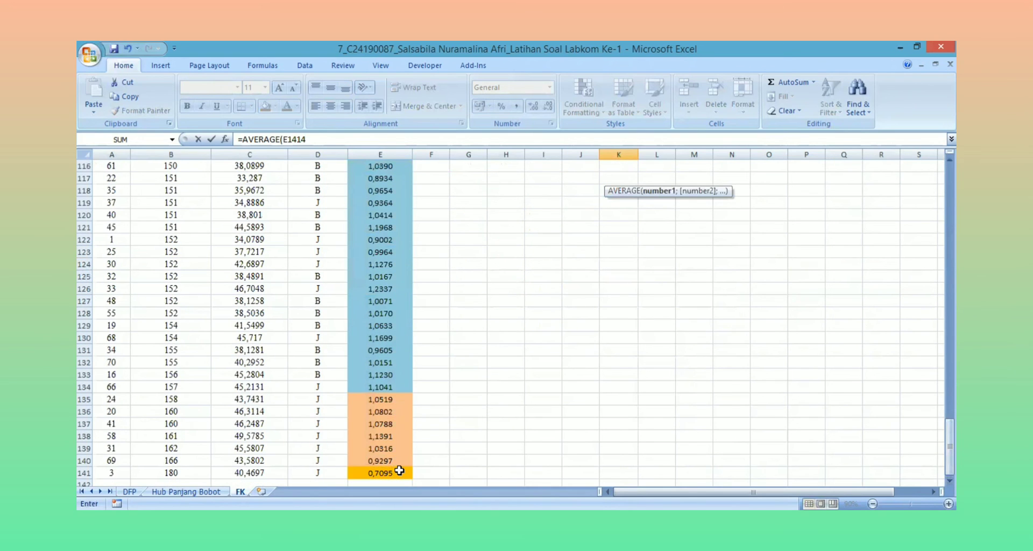
{"action": "key", "text": "Return"}
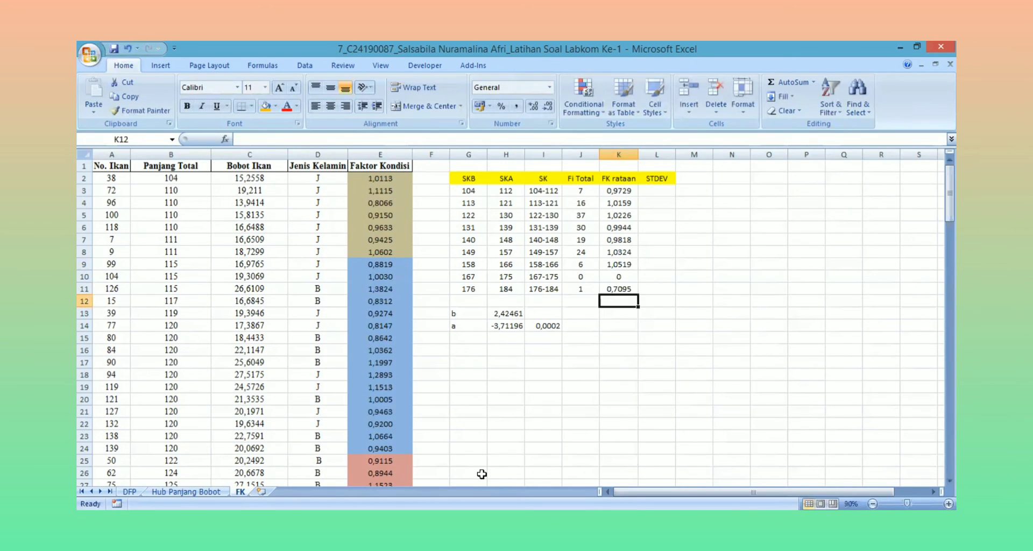
{"action": "left_click", "coordinate": [627, 361]}
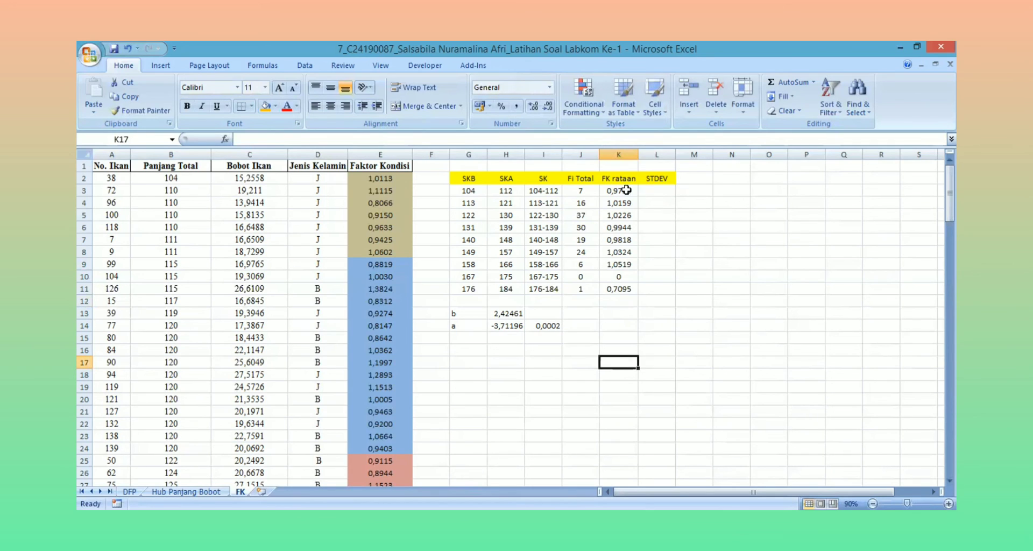
{"action": "left_click_drag", "start_coordinate": [626, 191], "coordinate": [653, 288]}
{"action": "left_click", "coordinate": [638, 293]}
{"action": "left_click", "coordinate": [652, 287]}
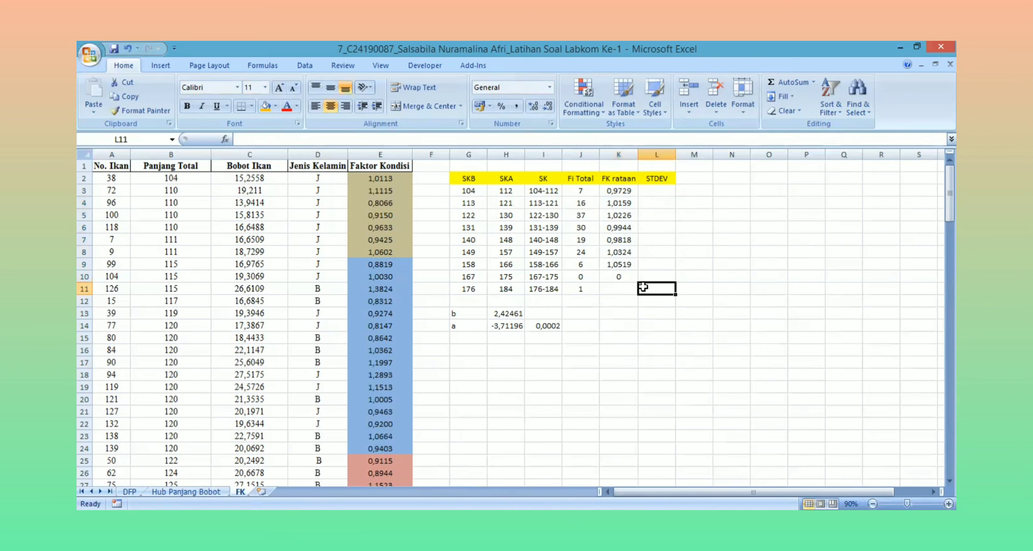
{"action": "left_click", "coordinate": [129, 49]}
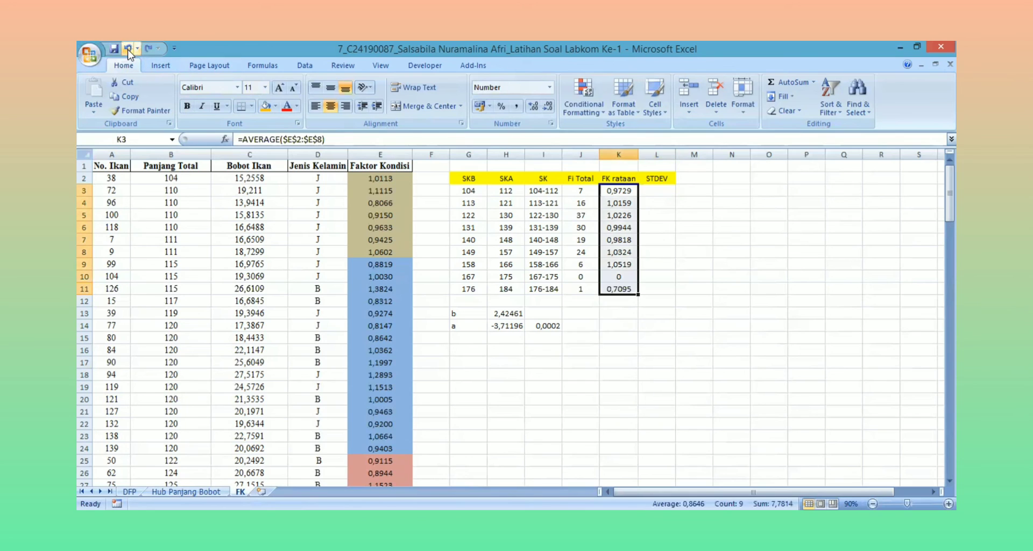
Fill the FK rataan formulas from K3:K11 across into the STDEV column and change L3 to =STDEV($E$2:$E$8)
{"action": "left_click", "coordinate": [644, 228]}
{"action": "left_click_drag", "start_coordinate": [619, 190], "coordinate": [660, 290]}
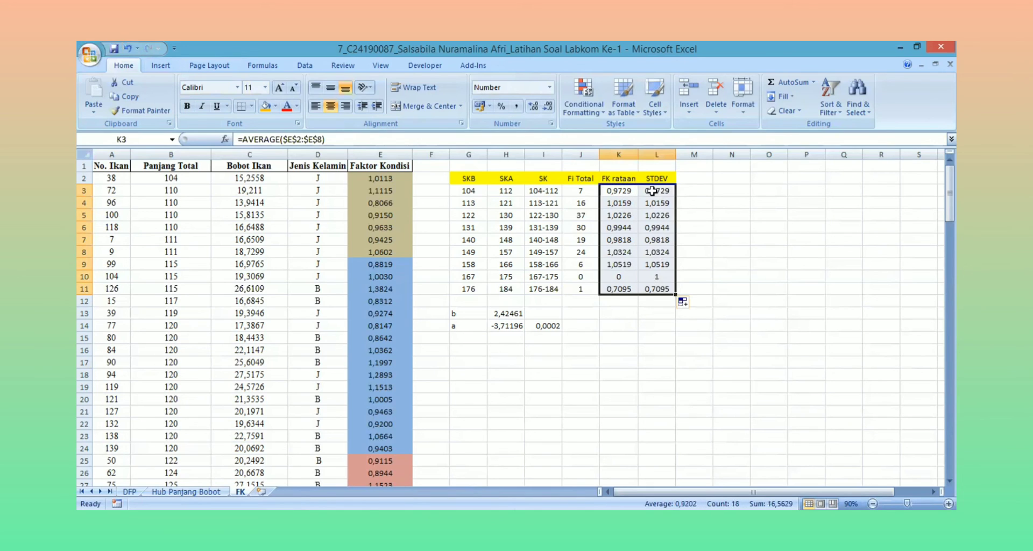
{"action": "left_click", "coordinate": [653, 191]}
{"action": "left_click", "coordinate": [280, 139]}
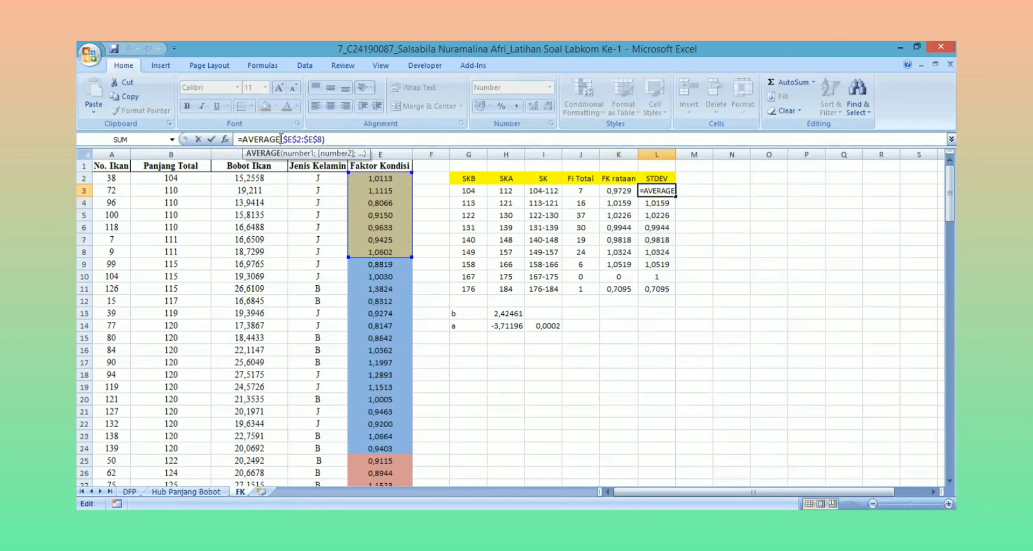
{"action": "key", "text": "BackSpace"}
{"action": "key", "text": "BackSpace"}
{"action": "key", "text": "BackSpace"}
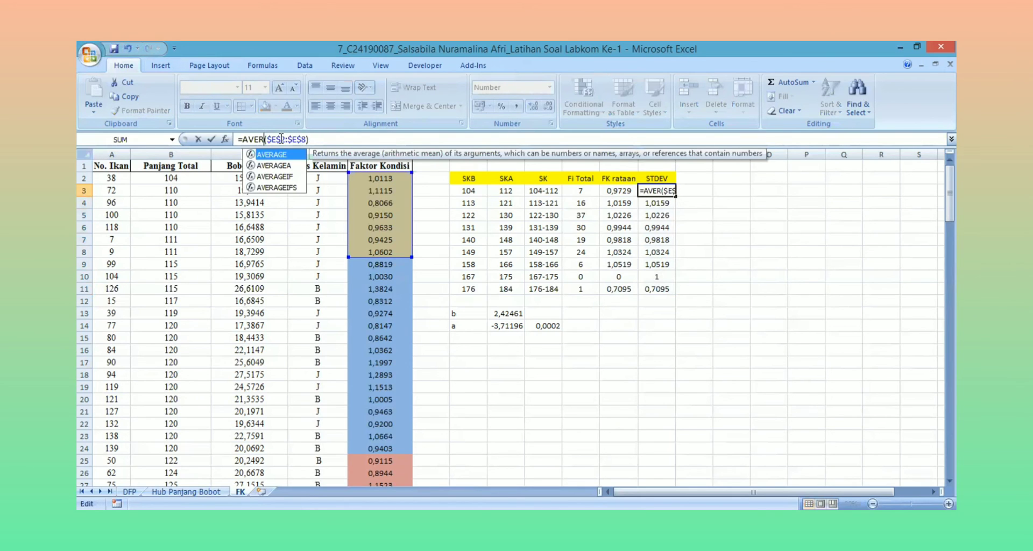
{"action": "key", "text": "BackSpace"}
{"action": "key", "text": "BackSpace"}
{"action": "key", "text": "BackSpace"}
{"action": "key", "text": "BackSpace"}
{"action": "type", "text": "STDE"}
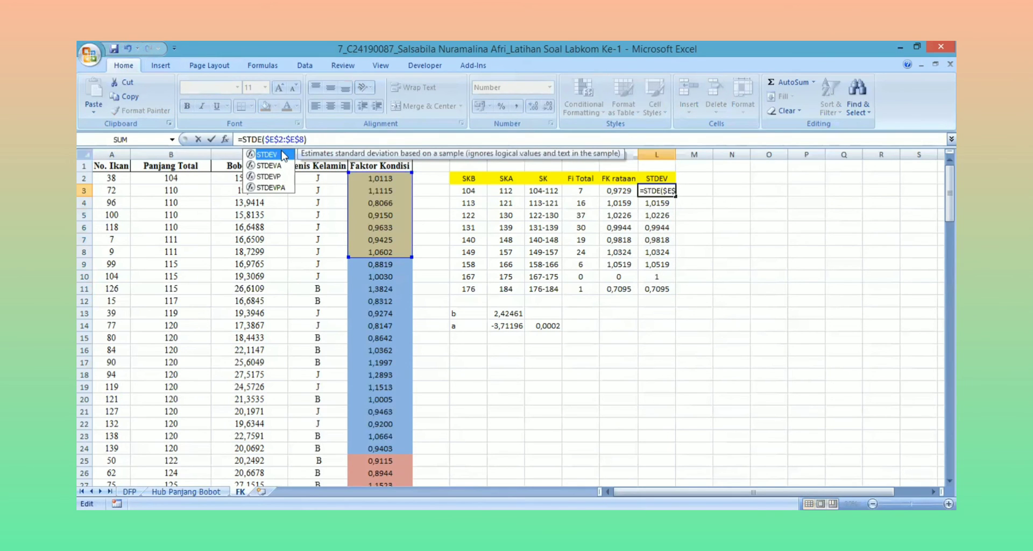
{"action": "type", "text": "V"}
{"action": "key", "text": "Return"}
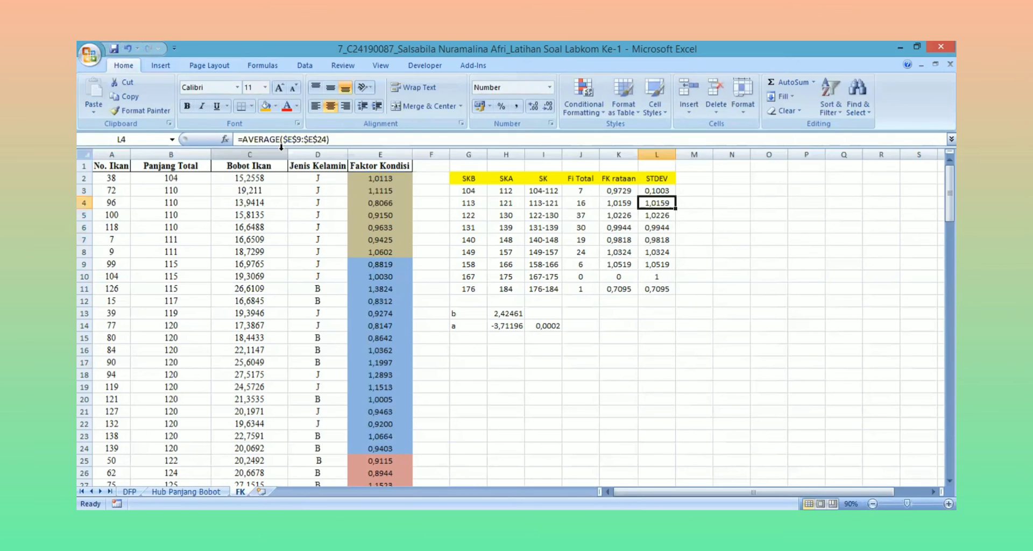
Change the STDEV formula of the 113-121 class in L4 to =STDEV($E$9:$E$24)
{"action": "left_click", "coordinate": [280, 140]}
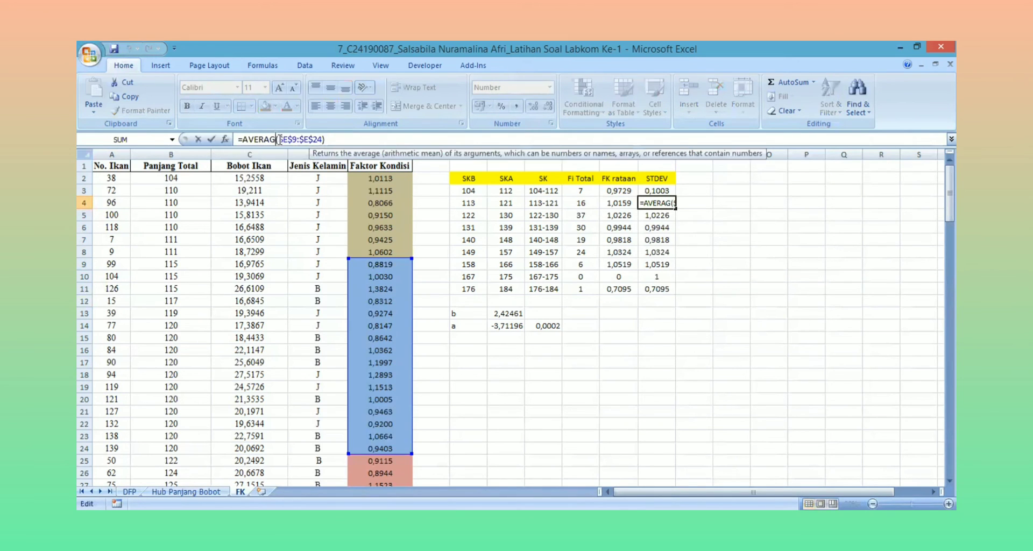
{"action": "key", "text": "BackSpace"}
{"action": "key", "text": "BackSpace"}
{"action": "key", "text": "BackSpace"}
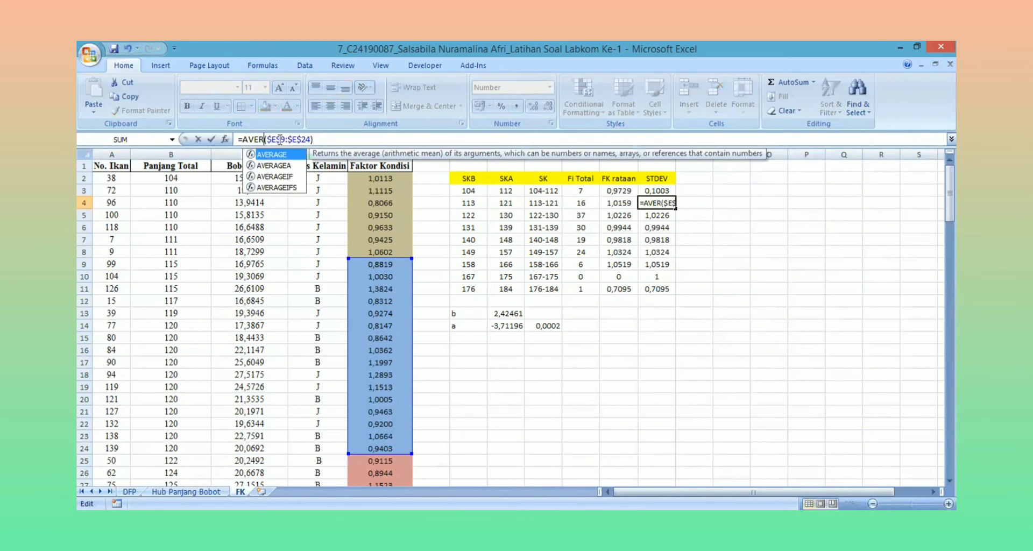
{"action": "key", "text": "BackSpace"}
{"action": "key", "text": "BackSpace"}
{"action": "key", "text": "BackSpace"}
{"action": "key", "text": "BackSpace"}
{"action": "type", "text": "STDEV"}
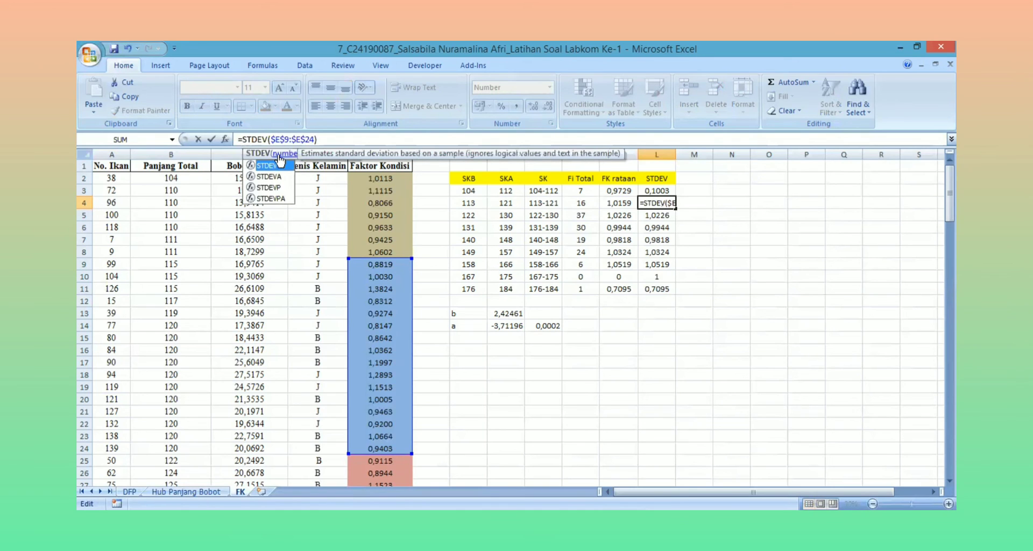
{"action": "key", "text": "Return"}
Change the STDEV formula of the 122-130 class in L5 to =STDEV($E$25:$E$61)
{"action": "left_click", "coordinate": [280, 139]}
{"action": "key", "text": "BackSpace"}
{"action": "key", "text": "BackSpace"}
{"action": "key", "text": "BackSpace"}
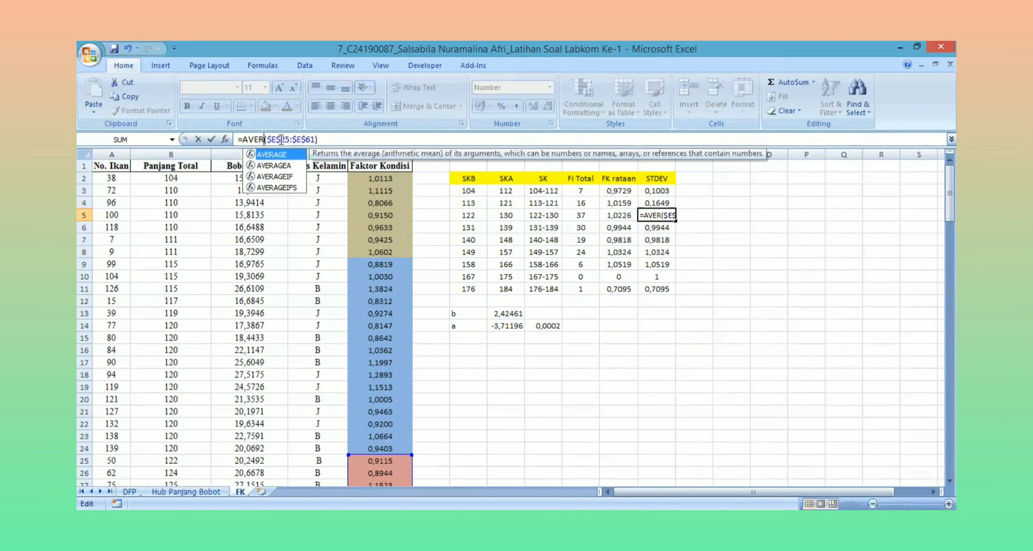
{"action": "key", "text": "BackSpace"}
{"action": "key", "text": "BackSpace"}
{"action": "key", "text": "BackSpace"}
{"action": "key", "text": "BackSpace"}
{"action": "type", "text": "STDEV"}
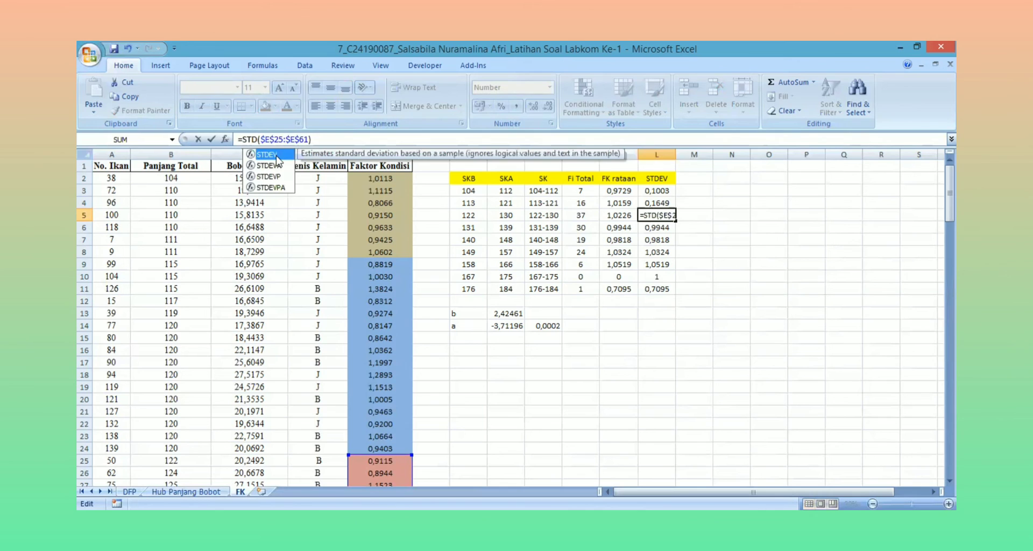
{"action": "key", "text": "Return"}
Change the STDEV formula of the 131-139 class in L6 to =STDEV($E$62:$E$91)
{"action": "left_click", "coordinate": [281, 139]}
{"action": "key", "text": "BackSpace"}
{"action": "key", "text": "BackSpace"}
{"action": "key", "text": "BackSpace"}
{"action": "key", "text": "BackSpace"}
{"action": "key", "text": "BackSpace"}
{"action": "key", "text": "BackSpace"}
{"action": "key", "text": "BackSpace"}
{"action": "type", "text": "STDEV"}
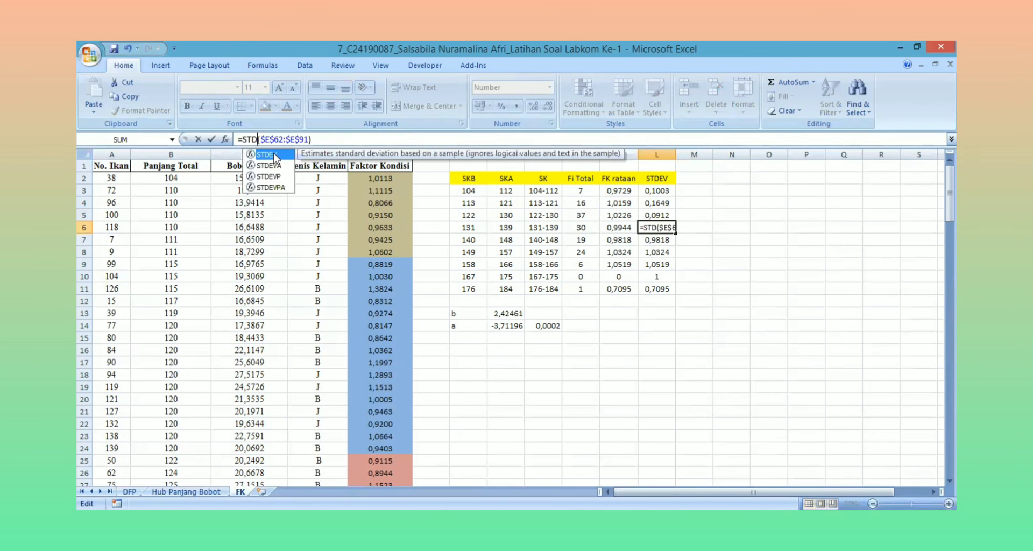
{"action": "key", "text": "Return"}
Change the STDEV formula of the 140-148 class in L7 to =STDEV($E$92:$E$110)
{"action": "left_click", "coordinate": [280, 140]}
{"action": "key", "text": "BackSpace"}
{"action": "key", "text": "BackSpace"}
{"action": "key", "text": "BackSpace"}
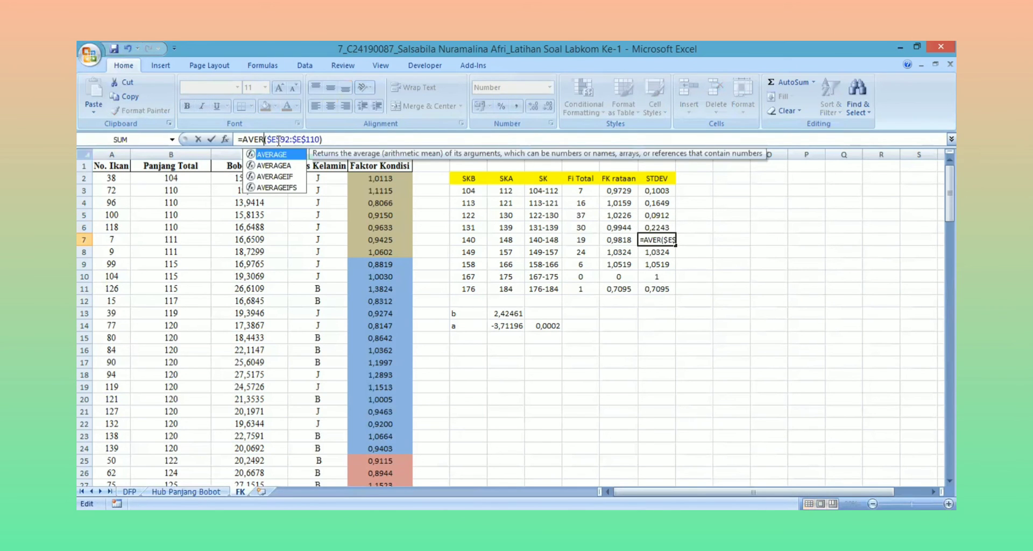
{"action": "key", "text": "BackSpace"}
{"action": "key", "text": "BackSpace"}
{"action": "key", "text": "BackSpace"}
{"action": "key", "text": "BackSpace"}
{"action": "type", "text": "STDEV"}
{"action": "key", "text": "Return"}
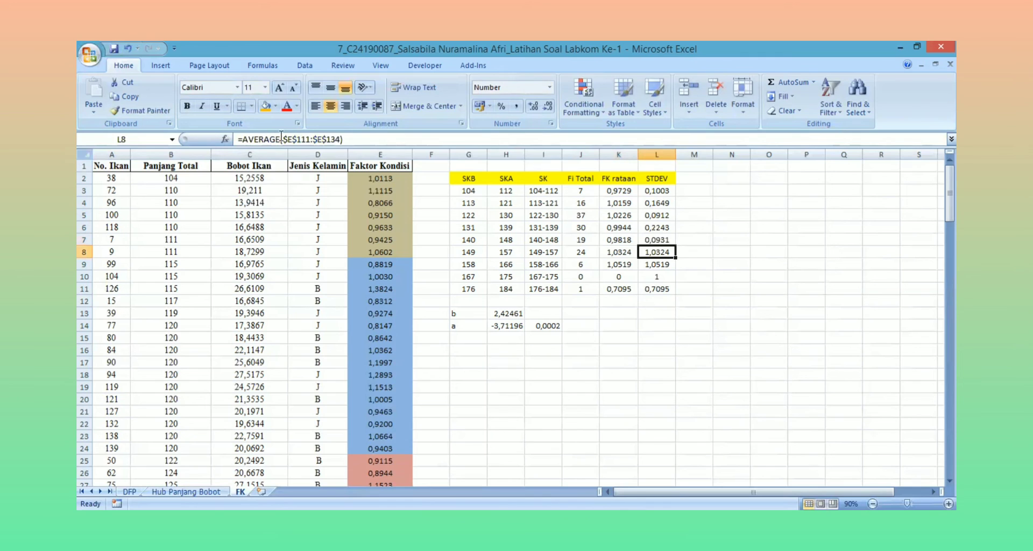
Change the STDEV formula of the 149-157 class in L8 to =STDEV($E$111:$E$134)
{"action": "left_click", "coordinate": [280, 139]}
{"action": "key", "text": "BackSpace"}
{"action": "key", "text": "BackSpace"}
{"action": "key", "text": "BackSpace"}
{"action": "key", "text": "BackSpace"}
{"action": "key", "text": "BackSpace"}
{"action": "key", "text": "BackSpace"}
{"action": "key", "text": "BackSpace"}
{"action": "type", "text": "STDEV"}
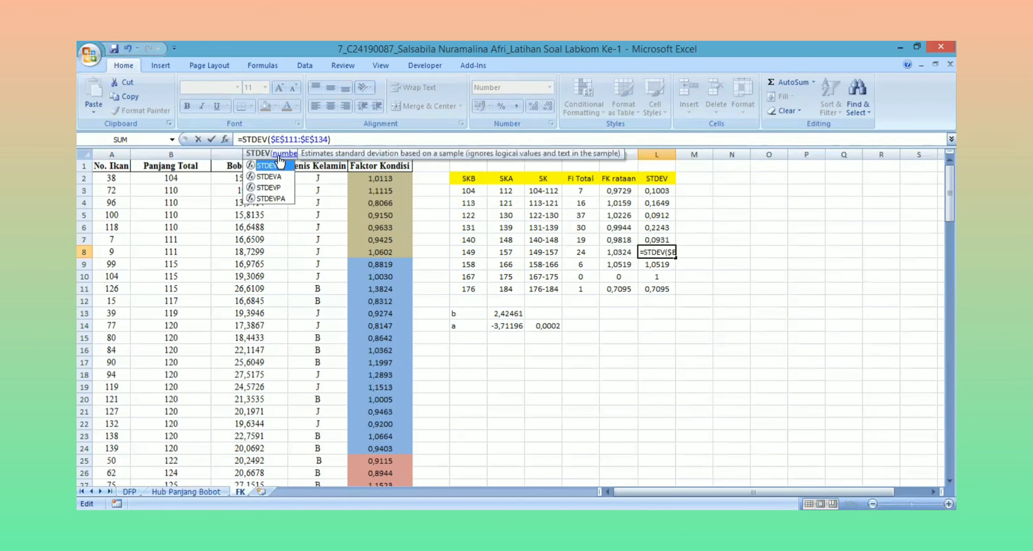
{"action": "key", "text": "Return"}
Change the STDEV formula of the 158-166 class in L9 to =STDEV($E$135:$E$140)
{"action": "left_click", "coordinate": [280, 139]}
{"action": "key", "text": "BackSpace"}
{"action": "key", "text": "BackSpace"}
{"action": "key", "text": "BackSpace"}
{"action": "key", "text": "BackSpace"}
{"action": "key", "text": "BackSpace"}
{"action": "key", "text": "BackSpace"}
{"action": "key", "text": "BackSpace"}
{"action": "type", "text": "STDEV($E$135:$E$140"}
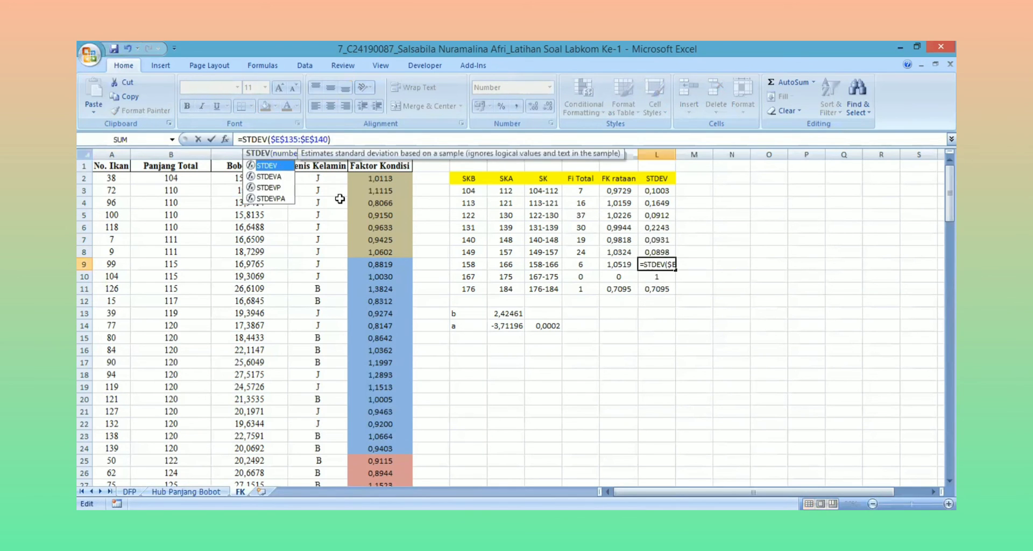
{"action": "key", "text": "Return"}
Set the STDEV of the empty 167-175 class in L10 to 0
{"action": "left_click", "coordinate": [326, 135]}
{"action": "type", "text": "0"}
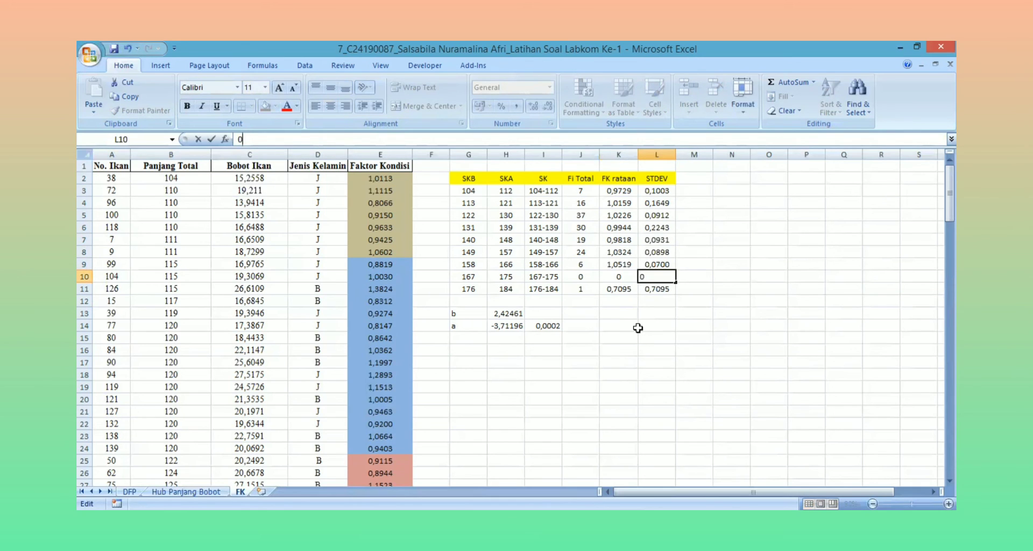
{"action": "left_click", "coordinate": [637, 328]}
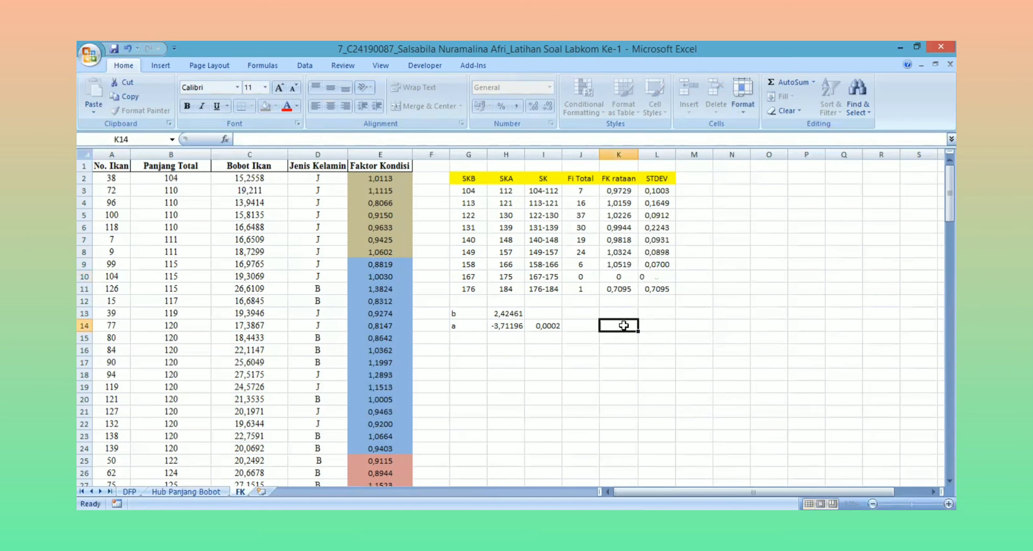
Replace the AVERAGE formula in L11, the STDEV of the 176-184 class, with 0
{"action": "left_click", "coordinate": [670, 291]}
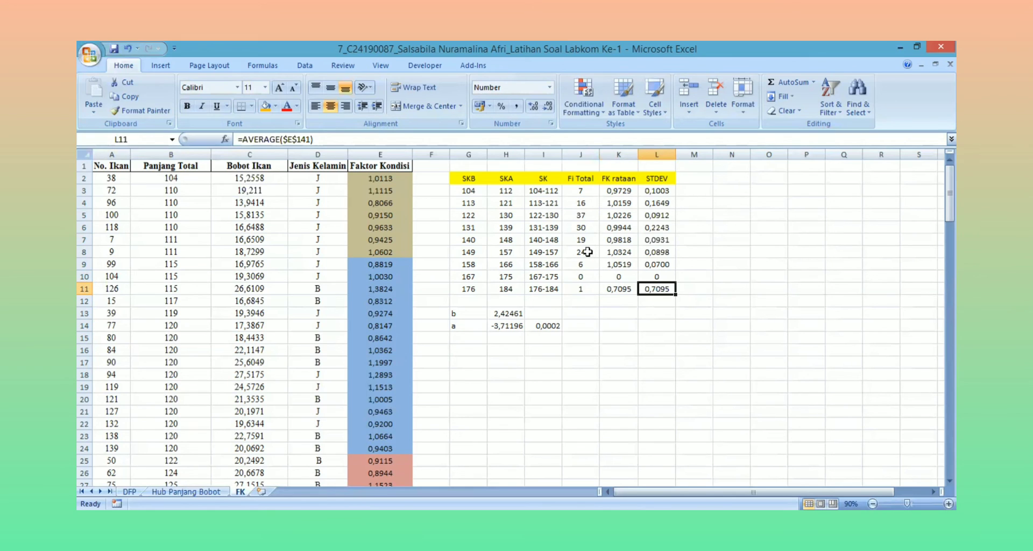
{"action": "left_click", "coordinate": [429, 140]}
{"action": "key", "text": "BackSpace"}
{"action": "key", "text": "BackSpace"}
{"action": "key", "text": "BackSpace"}
{"action": "key", "text": "BackSpace"}
{"action": "key", "text": "BackSpace"}
{"action": "key", "text": "BackSpace"}
{"action": "key", "text": "BackSpace"}
{"action": "key", "text": "BackSpace"}
{"action": "key", "text": "BackSpace"}
{"action": "key", "text": "BackSpace"}
{"action": "key", "text": "BackSpace"}
{"action": "key", "text": "BackSpace"}
{"action": "key", "text": "BackSpace"}
{"action": "key", "text": "BackSpace"}
{"action": "key", "text": "BackSpace"}
{"action": "key", "text": "BackSpace"}
{"action": "type", "text": "0"}
{"action": "left_click", "coordinate": [656, 314]}
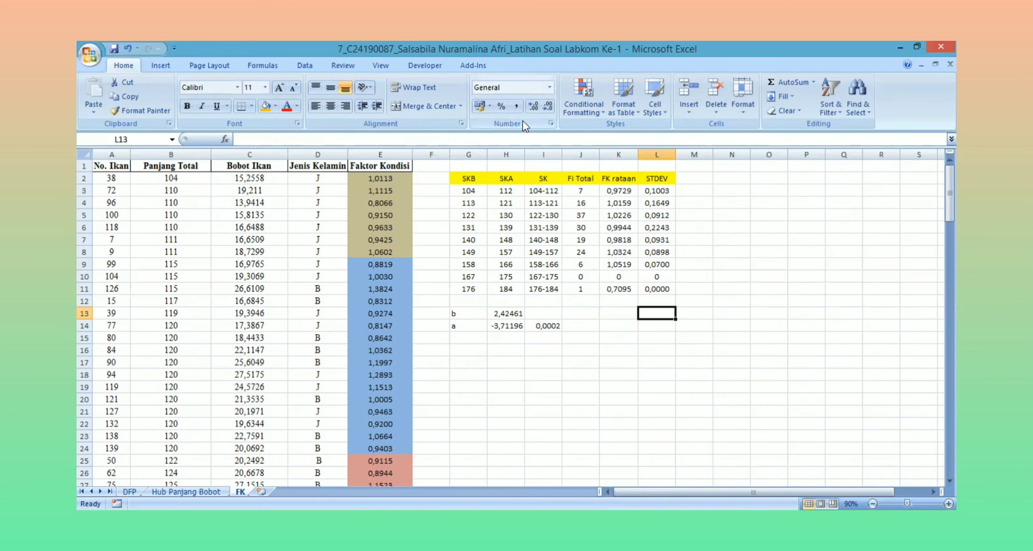
{"action": "key", "text": "alt+Tab"}
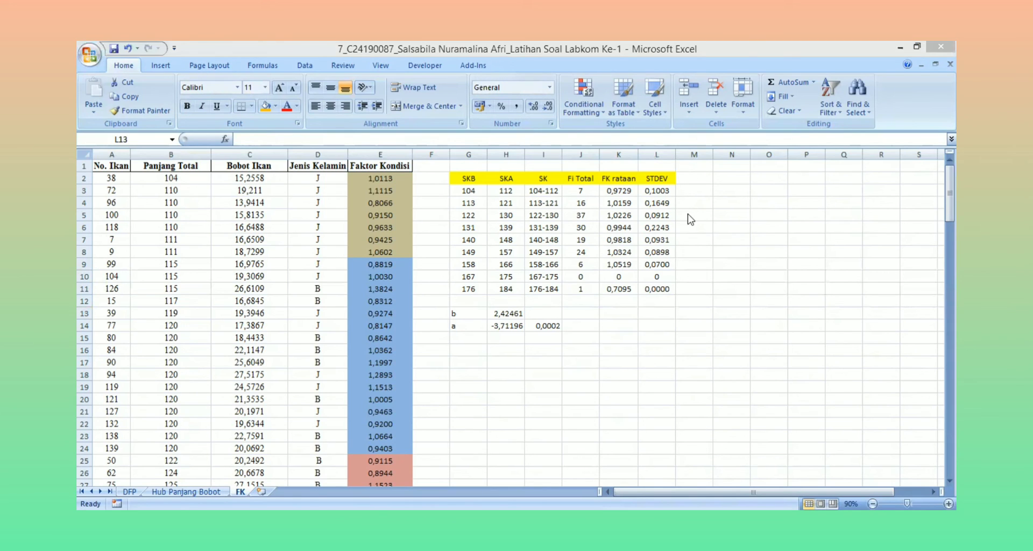
{"action": "key", "text": "alt+Tab"}
Insert an empty markers-only scatter chart and place it below the a and b values, starting around row 16
{"action": "left_click", "coordinate": [484, 351]}
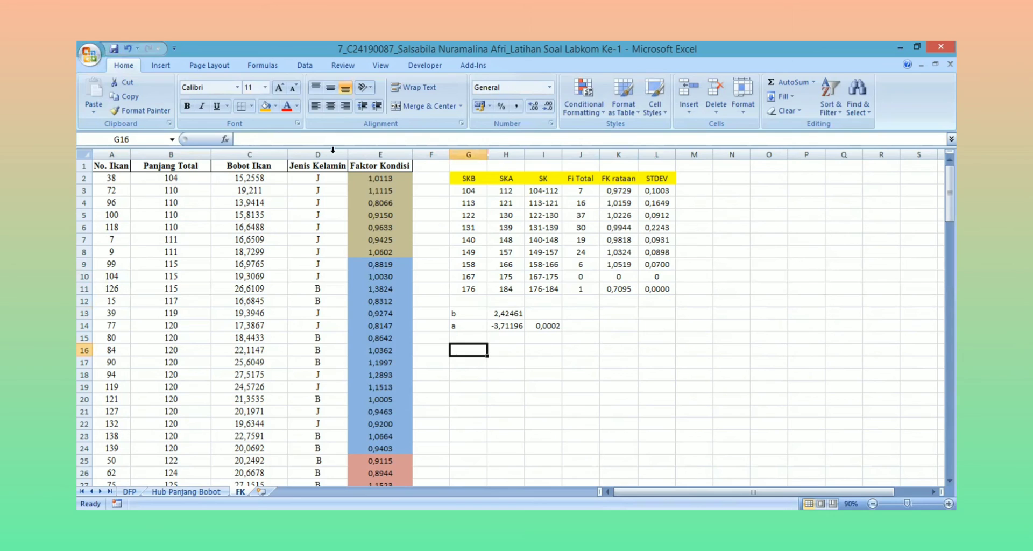
{"action": "left_click", "coordinate": [159, 66]}
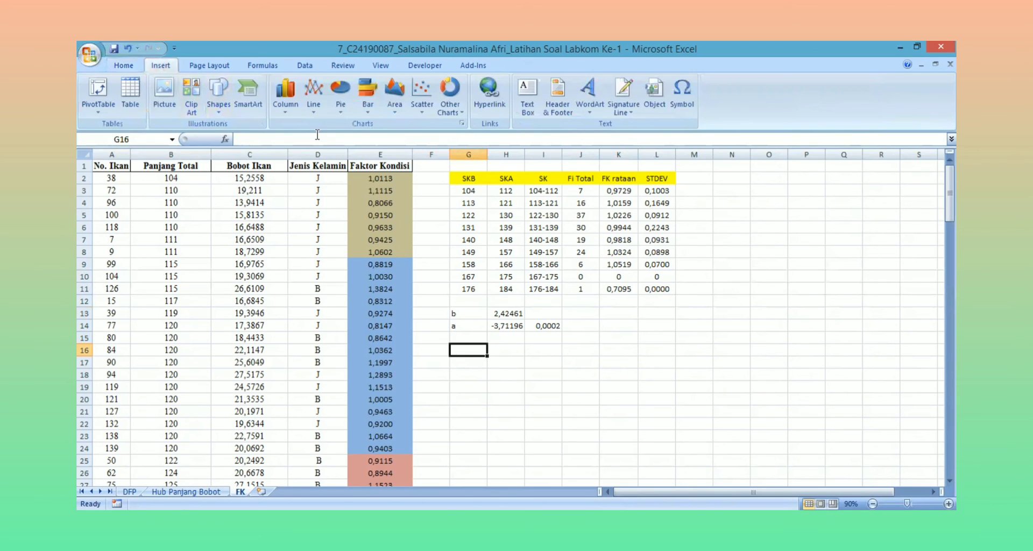
{"action": "left_click", "coordinate": [417, 111]}
{"action": "left_click", "coordinate": [371, 148]}
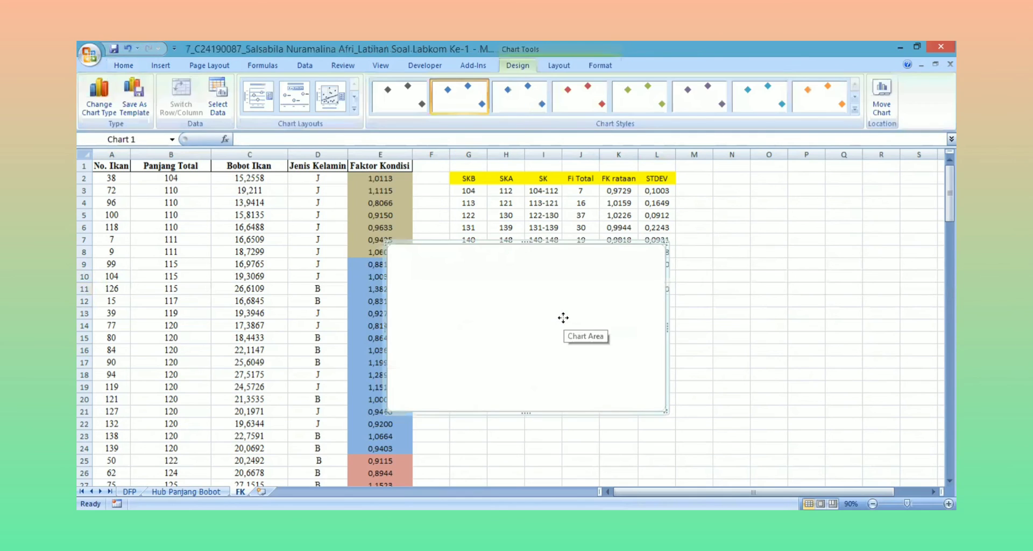
{"action": "left_click_drag", "start_coordinate": [559, 317], "coordinate": [639, 425]}
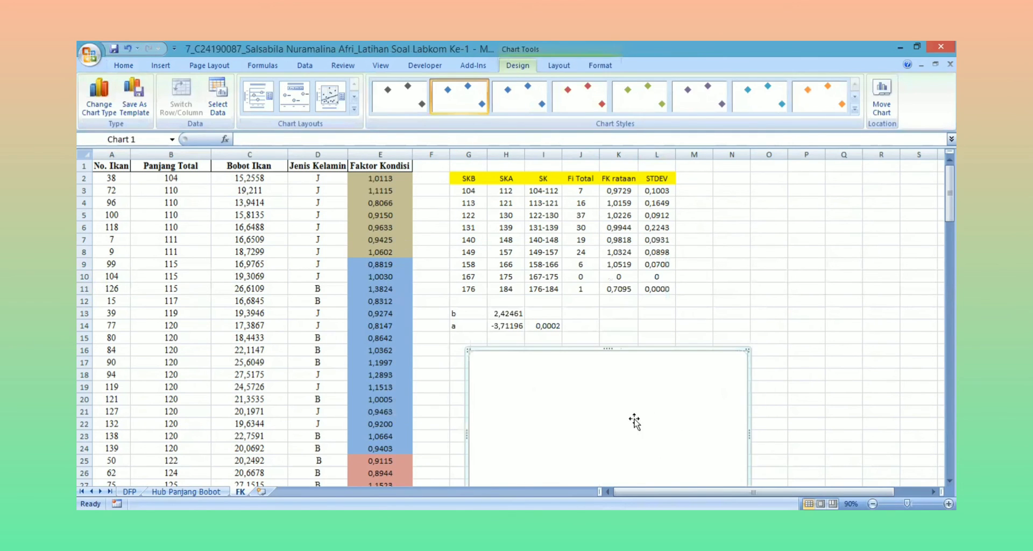
Add a chart series with the SK classes I3:I11 as X values and the FK rataan cells K3:K11 as Y values
{"action": "left_click_drag", "start_coordinate": [950, 193], "coordinate": [949, 213]}
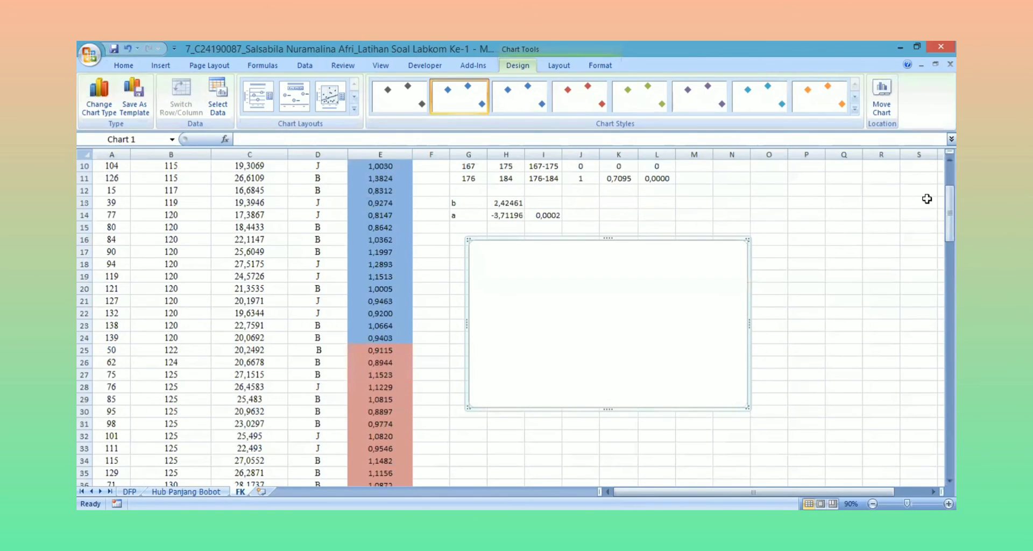
{"action": "right_click", "coordinate": [650, 279]}
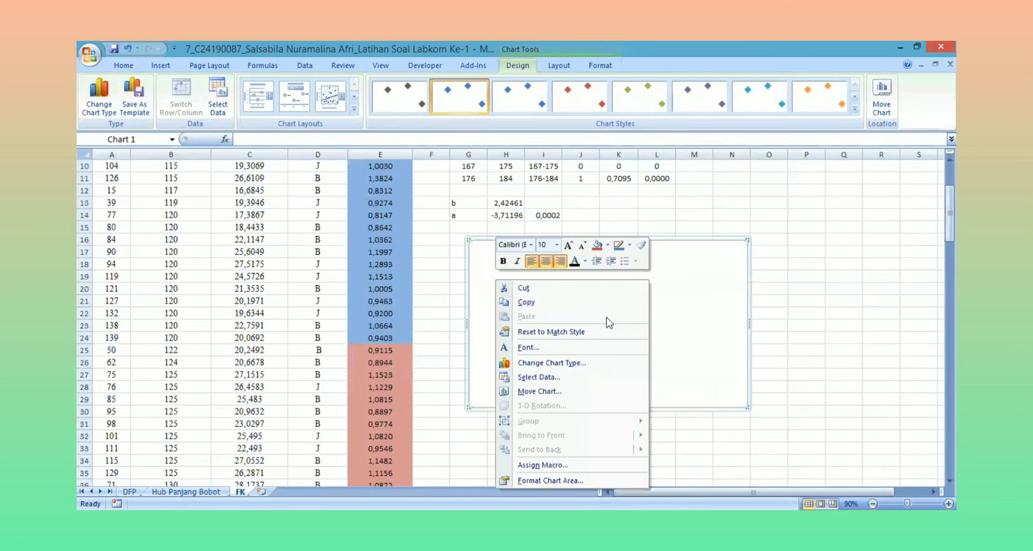
{"action": "left_click", "coordinate": [567, 377]}
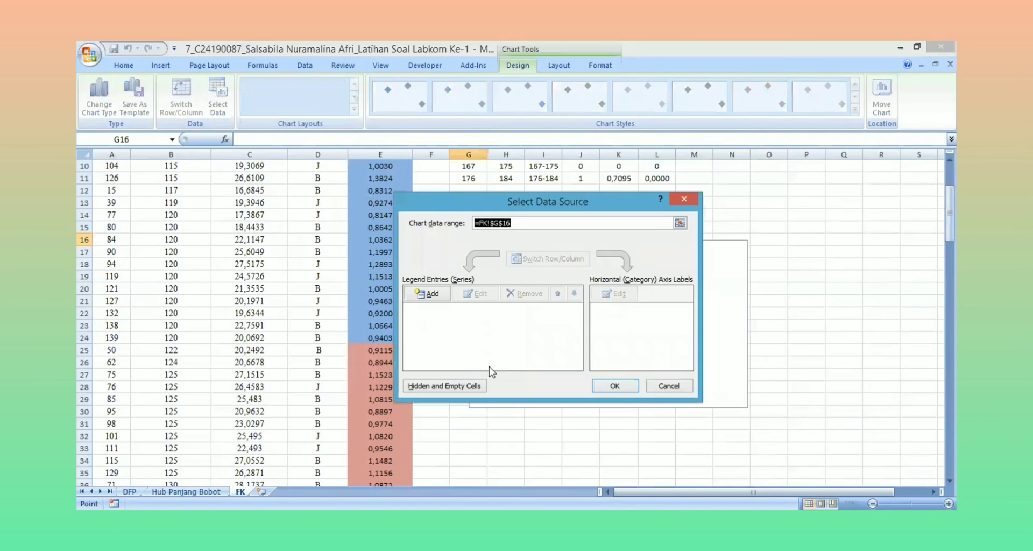
{"action": "left_click", "coordinate": [440, 295]}
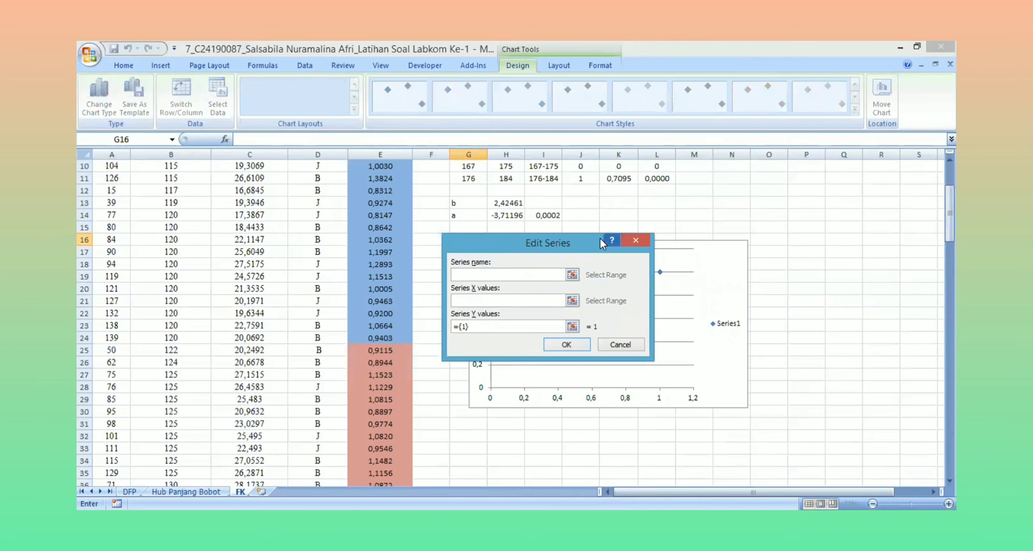
{"action": "left_click_drag", "start_coordinate": [590, 240], "coordinate": [837, 221]}
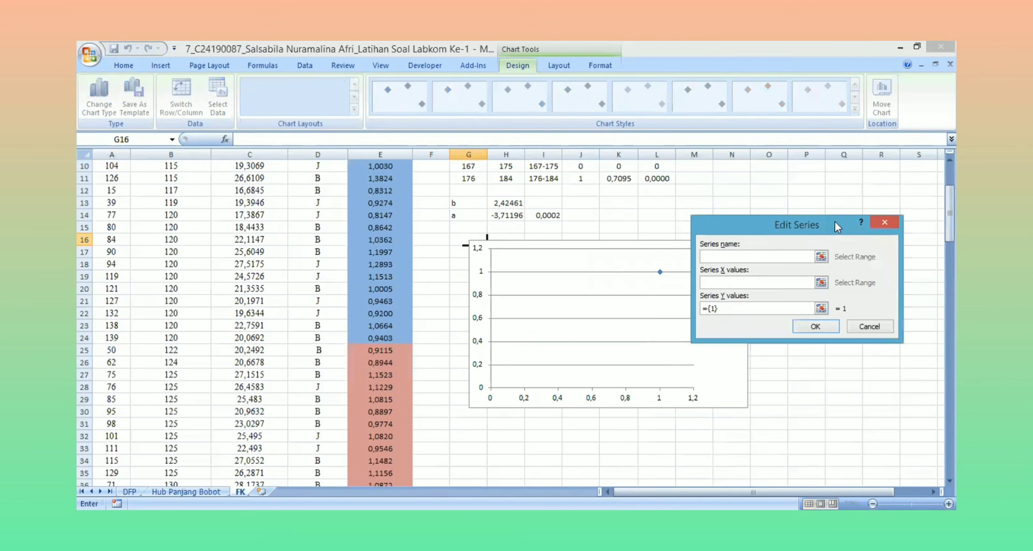
{"action": "scroll", "coordinate": [922, 223], "scroll_direction": "up", "scroll_amount": 3}
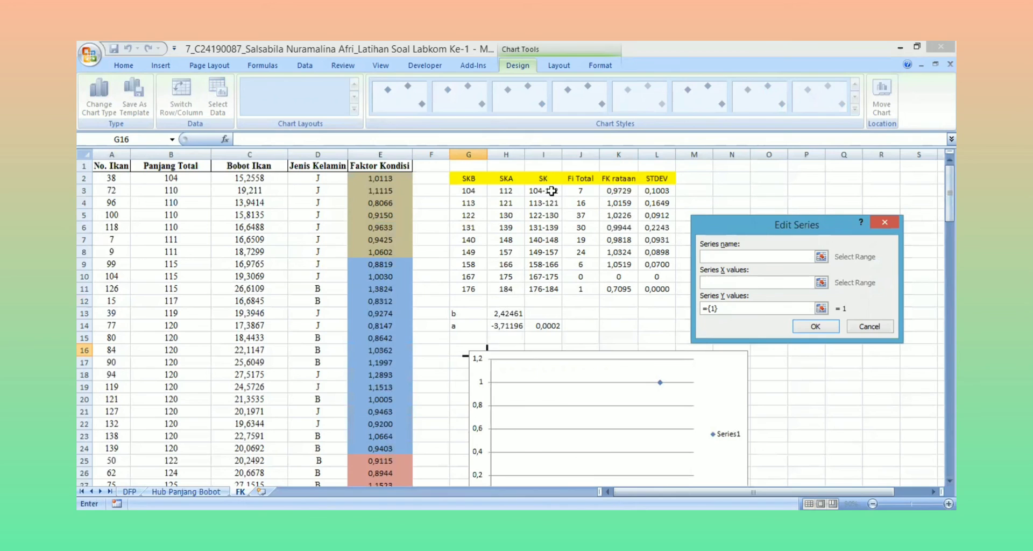
{"action": "left_click_drag", "start_coordinate": [549, 192], "coordinate": [549, 284]}
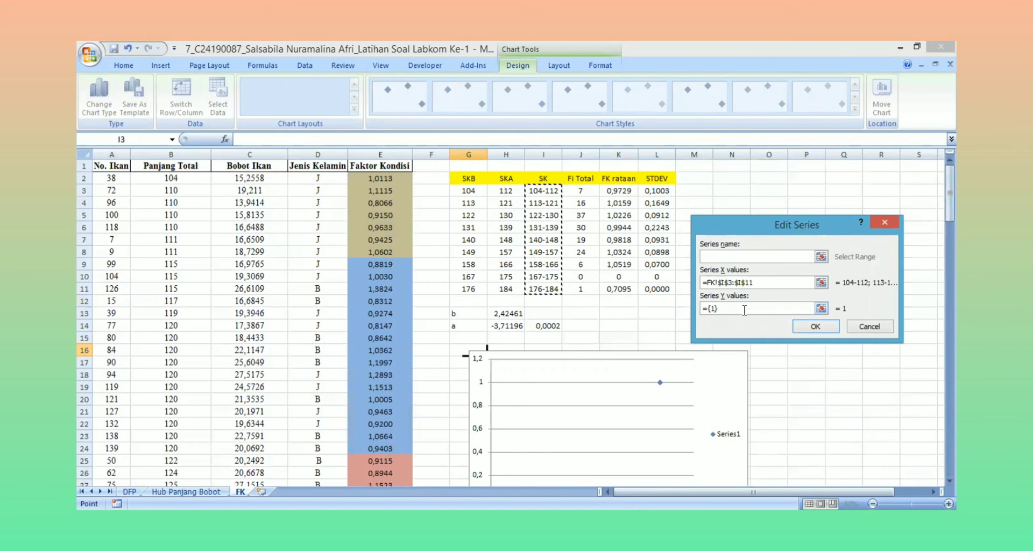
{"action": "left_click", "coordinate": [744, 310]}
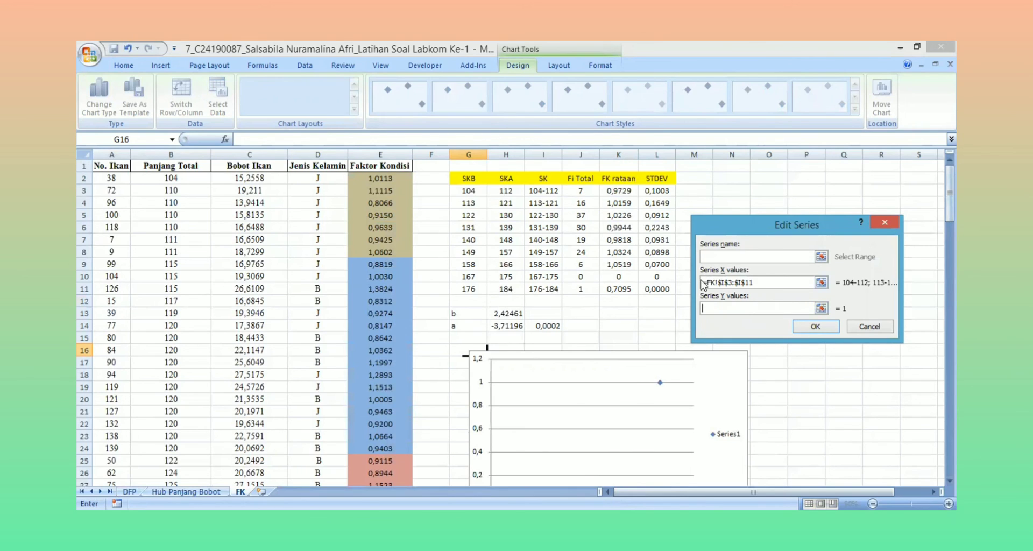
{"action": "left_click_drag", "start_coordinate": [631, 187], "coordinate": [627, 288]}
{"action": "left_click", "coordinate": [819, 329]}
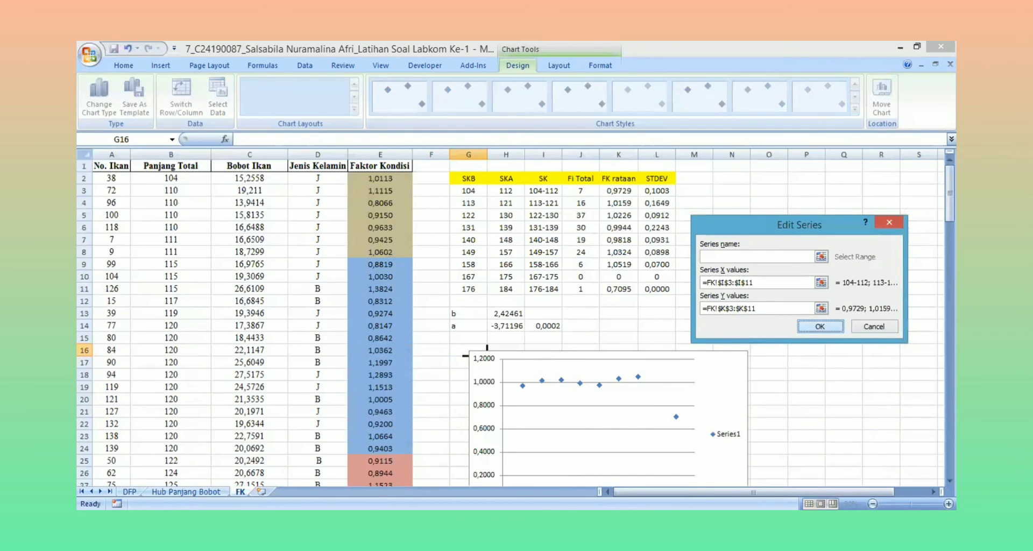
{"action": "left_click", "coordinate": [616, 386]}
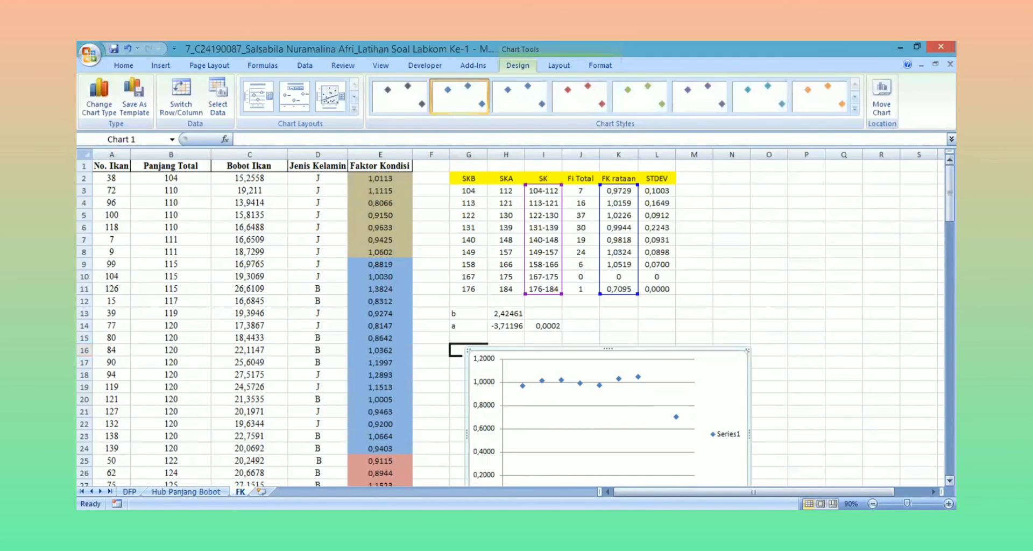
Delete the legend and the horizontal gridlines from the scatter chart
{"action": "scroll", "coordinate": [726, 295], "scroll_direction": "down", "scroll_amount": 4}
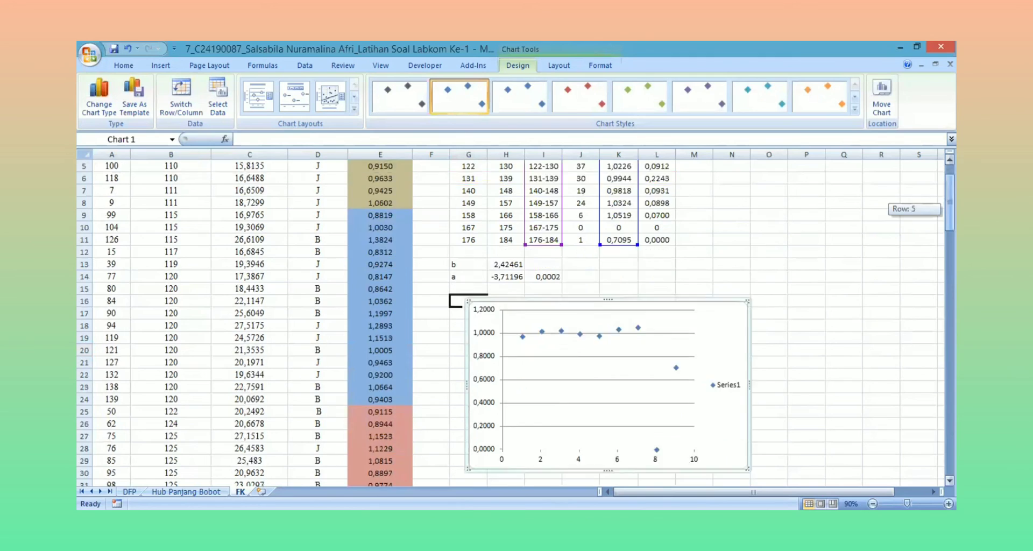
{"action": "left_click", "coordinate": [726, 291]}
{"action": "key", "text": "Delete"}
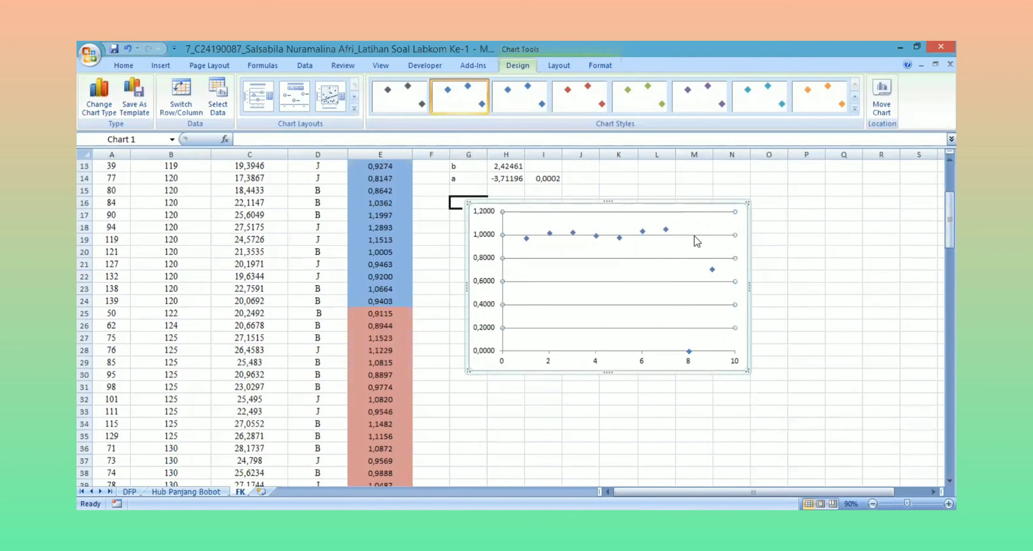
{"action": "key", "text": "Delete"}
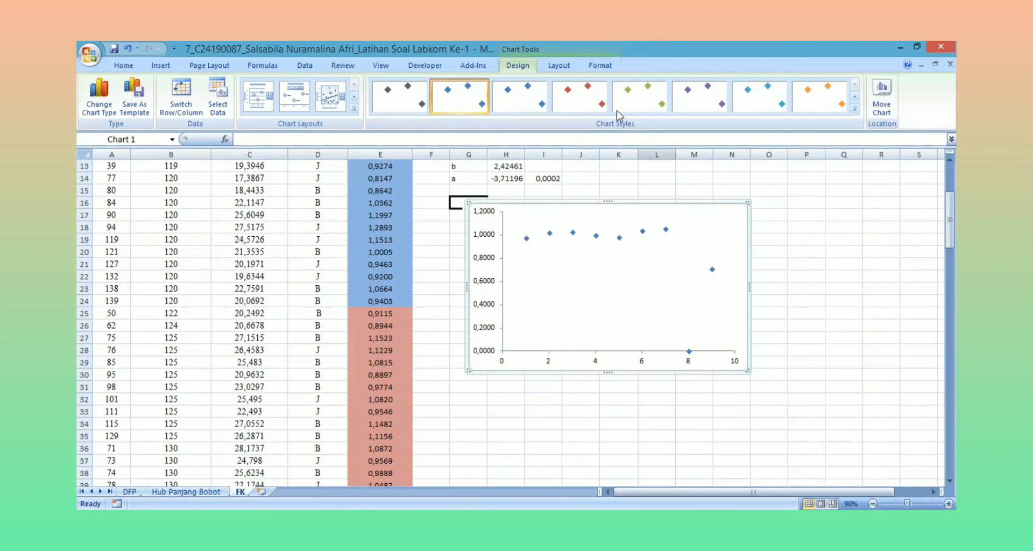
Add error bars to the scatter series and set the vertical error amount to Custom
{"action": "left_click", "coordinate": [558, 65]}
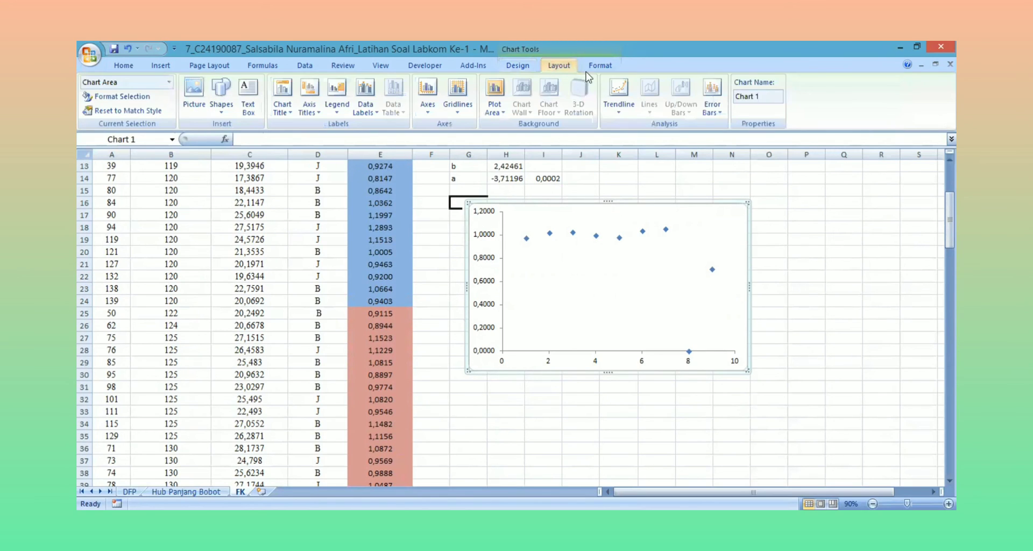
{"action": "left_click", "coordinate": [710, 112]}
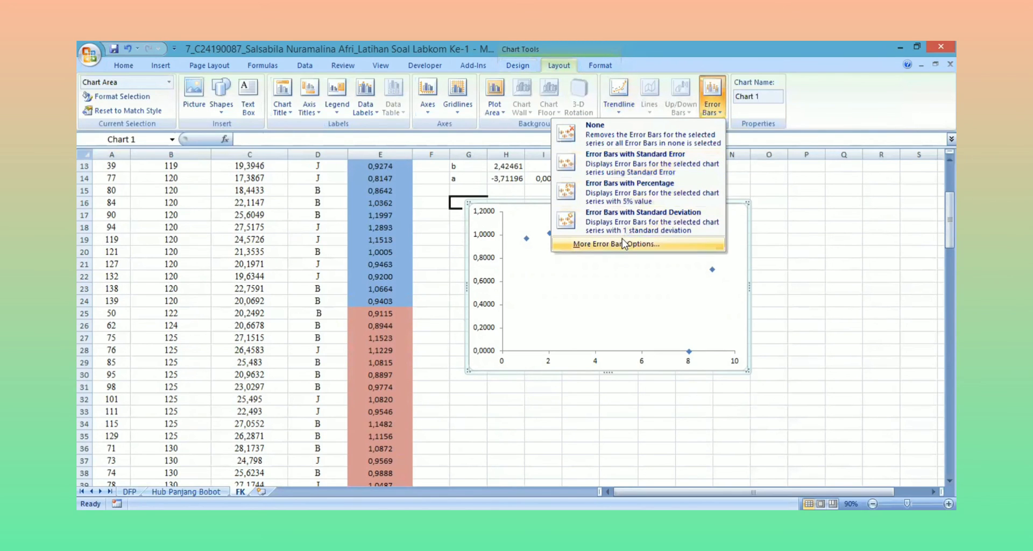
{"action": "left_click", "coordinate": [623, 243]}
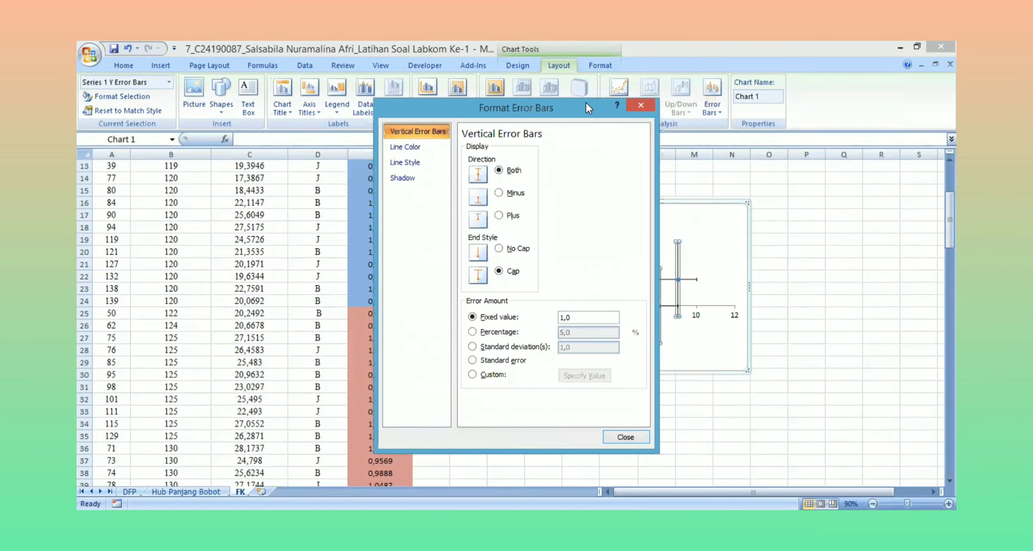
{"action": "left_click_drag", "start_coordinate": [585, 102], "coordinate": [373, 97]}
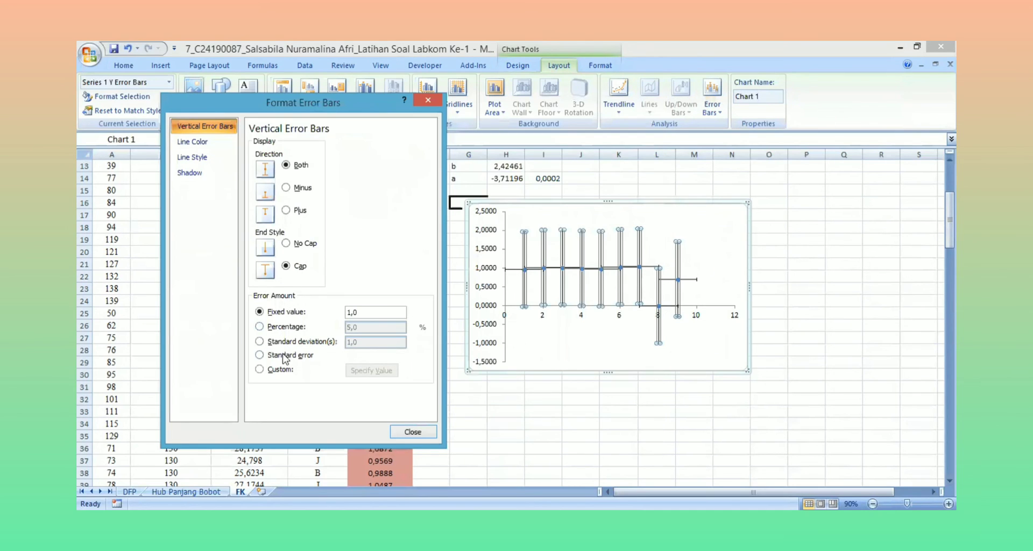
{"action": "left_click", "coordinate": [259, 369]}
Set both the positive and negative custom error values to the STDEV cells L3:L11
{"action": "left_click", "coordinate": [359, 371]}
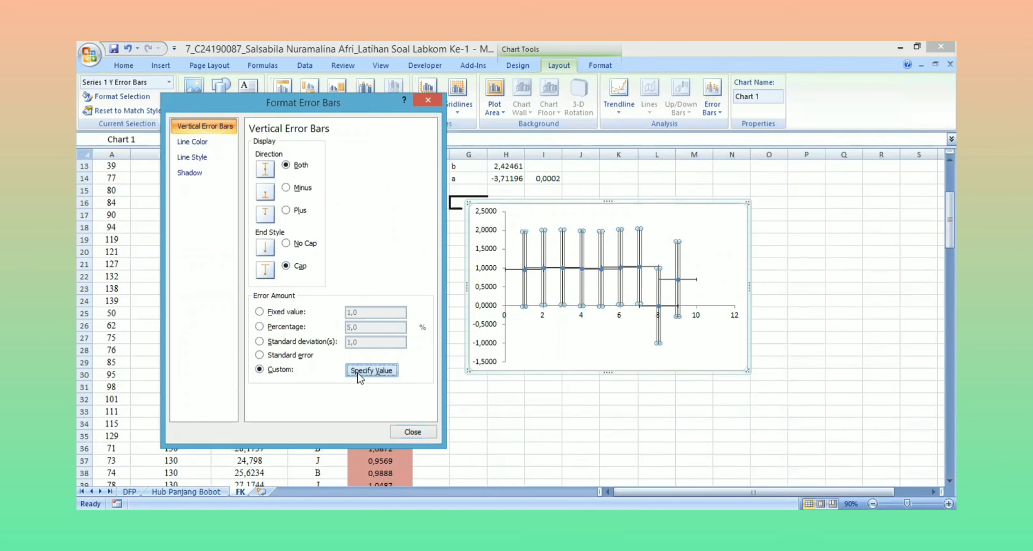
{"action": "scroll", "coordinate": [925, 194], "scroll_direction": "up", "scroll_amount": 4}
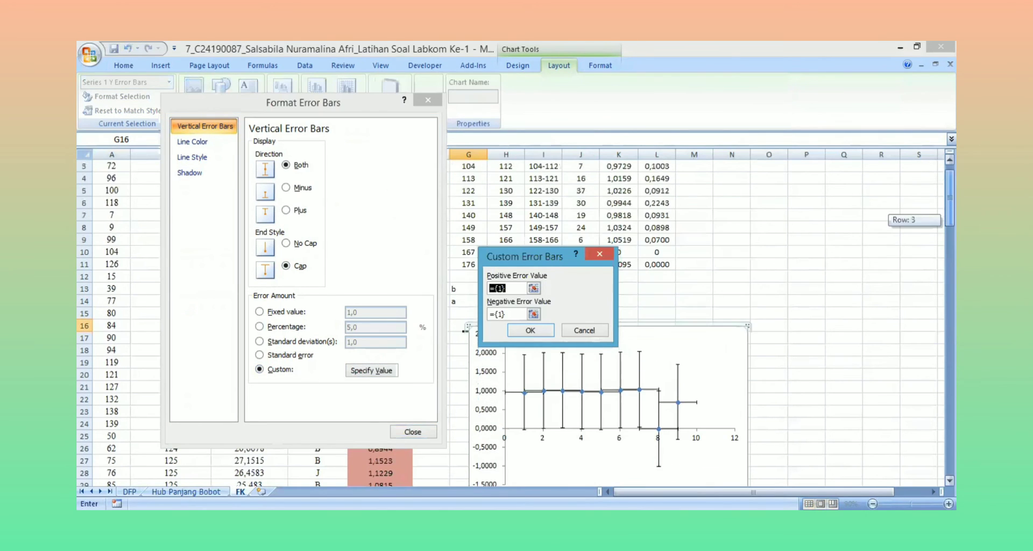
{"action": "key", "text": "BackSpace"}
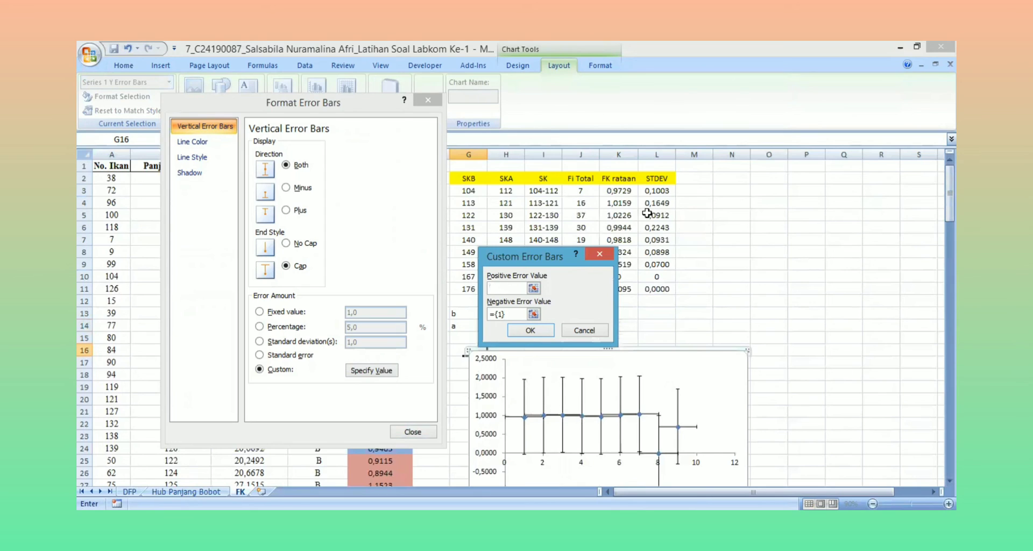
{"action": "left_click_drag", "start_coordinate": [656, 190], "coordinate": [656, 289]}
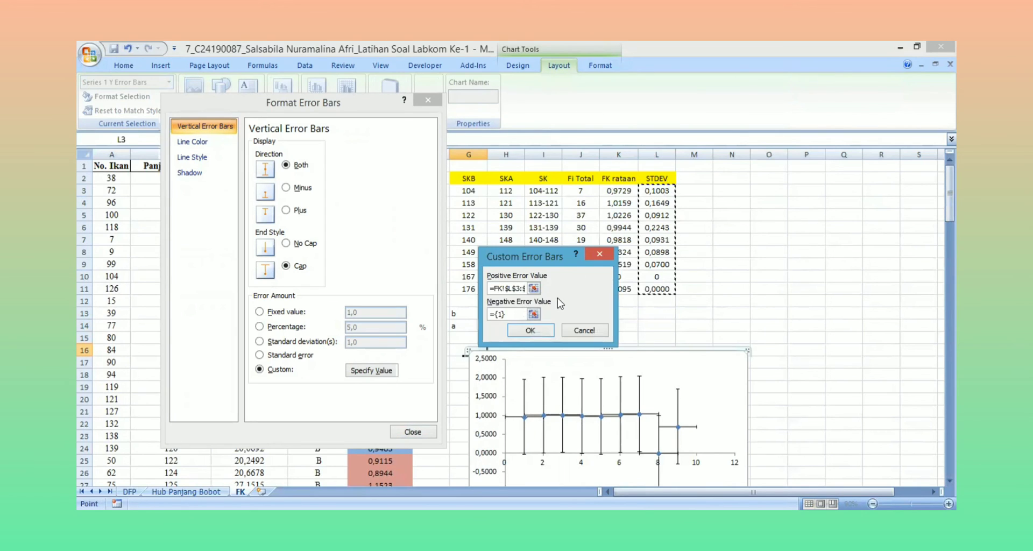
{"action": "left_click", "coordinate": [514, 313]}
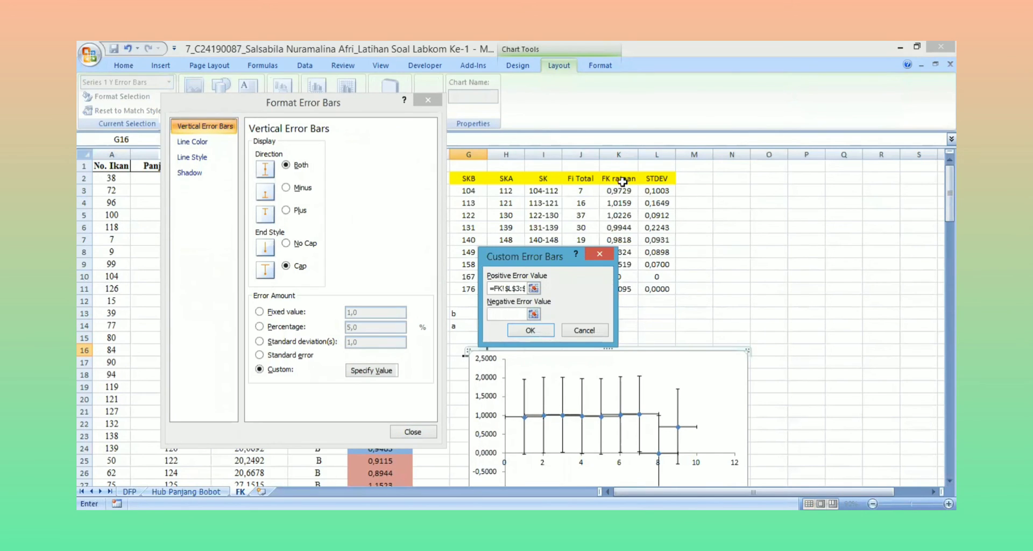
{"action": "left_click_drag", "start_coordinate": [657, 190], "coordinate": [656, 289]}
{"action": "left_click", "coordinate": [537, 333]}
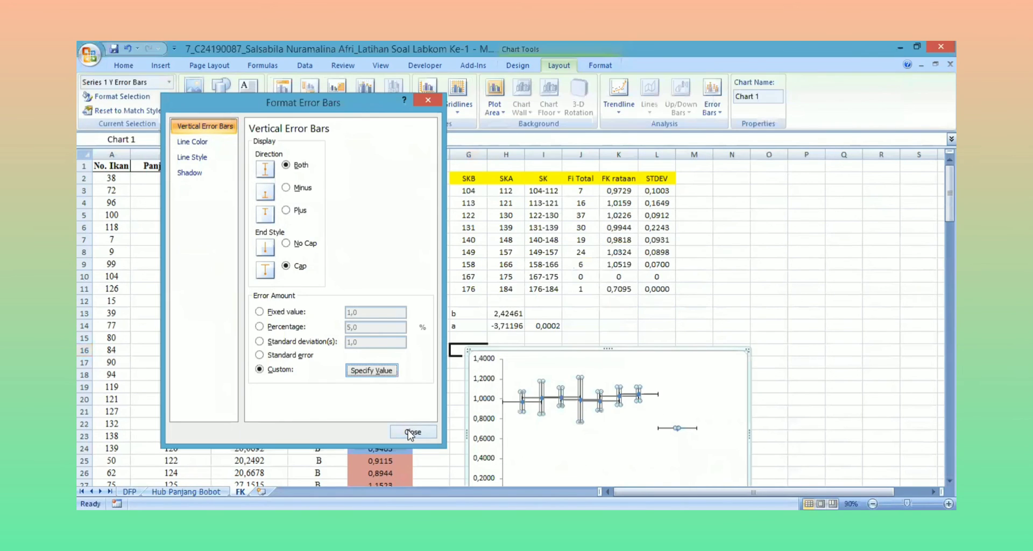
{"action": "left_click", "coordinate": [410, 432]}
Shift the chart slightly towards column G and delete its horizontal error bars
{"action": "left_click_drag", "start_coordinate": [949, 194], "coordinate": [949, 207]}
{"action": "left_click_drag", "start_coordinate": [682, 307], "coordinate": [670, 312]}
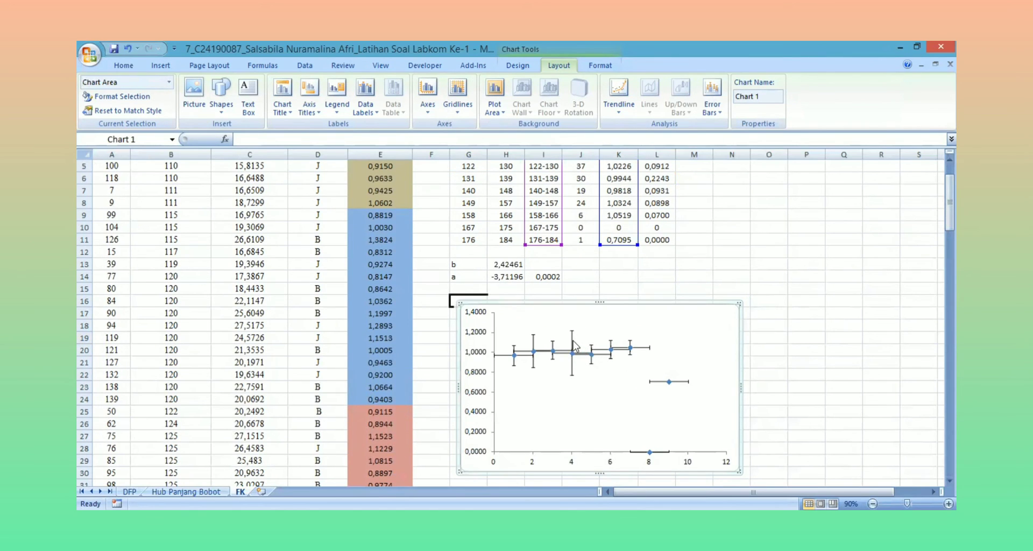
{"action": "left_click", "coordinate": [640, 348]}
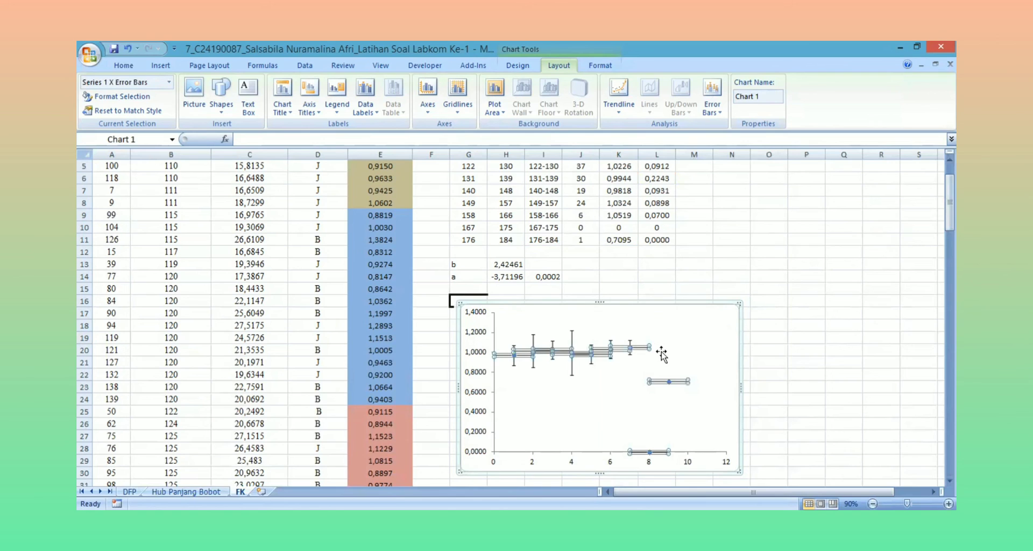
{"action": "key", "text": "Delete"}
{"action": "left_click", "coordinate": [775, 383]}
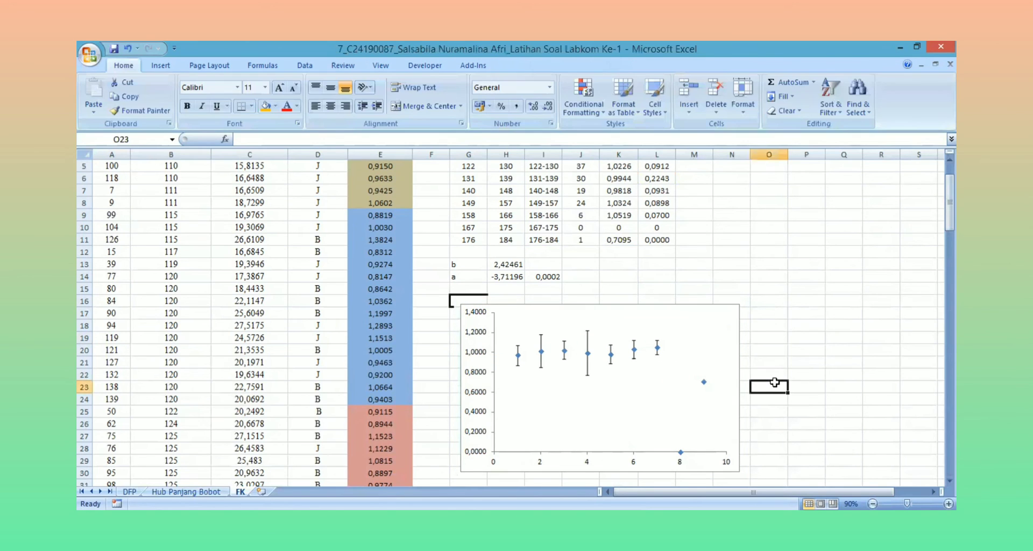
Remove the fill and the border line from the scatter chart's chart area
{"action": "left_click_drag", "start_coordinate": [950, 202], "coordinate": [949, 209]}
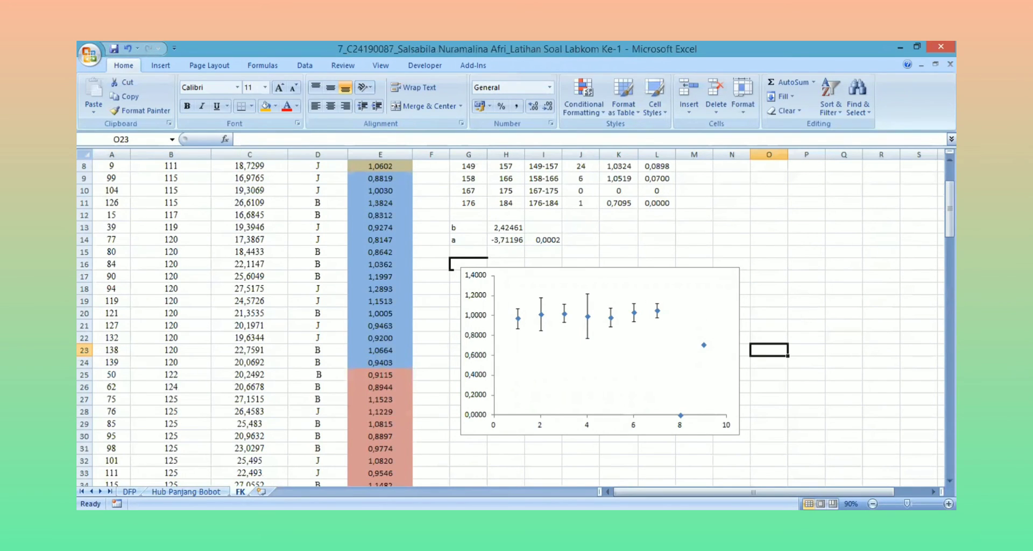
{"action": "right_click", "coordinate": [727, 285]}
{"action": "left_click", "coordinate": [735, 292]}
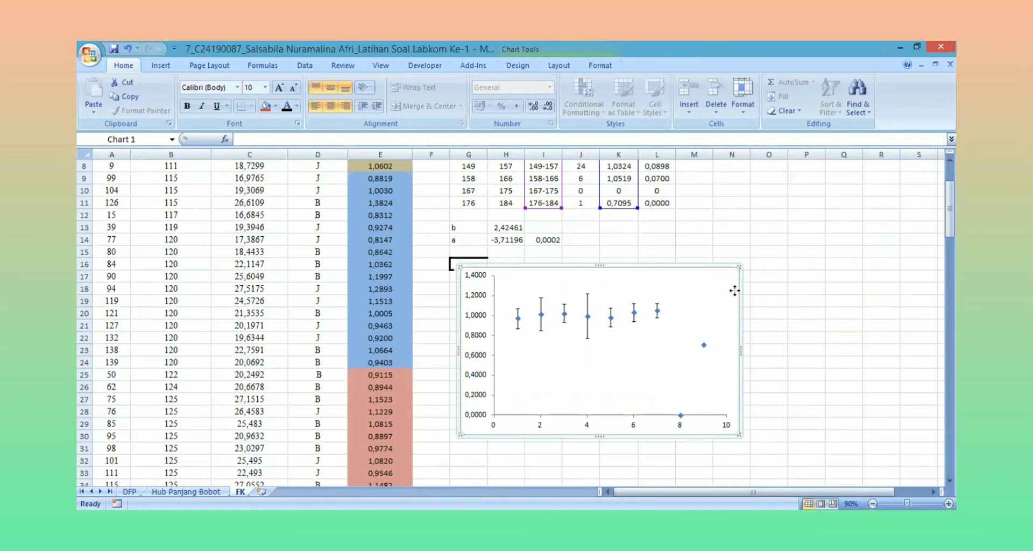
{"action": "right_click", "coordinate": [735, 291]}
{"action": "left_click", "coordinate": [635, 491]}
{"action": "left_click", "coordinate": [251, 143]}
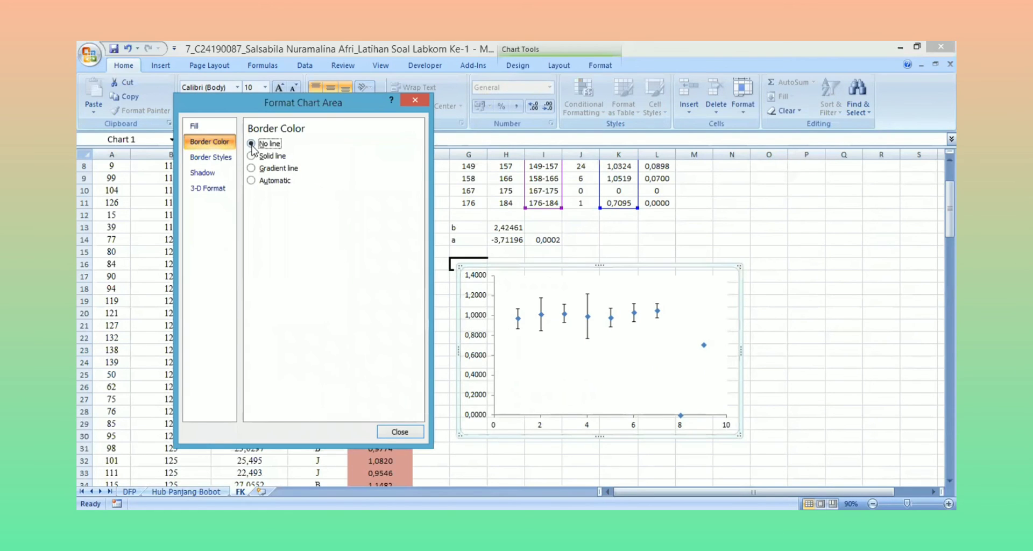
{"action": "left_click", "coordinate": [400, 432]}
Set the scatter chart's plot area to no fill
{"action": "right_click", "coordinate": [522, 388]}
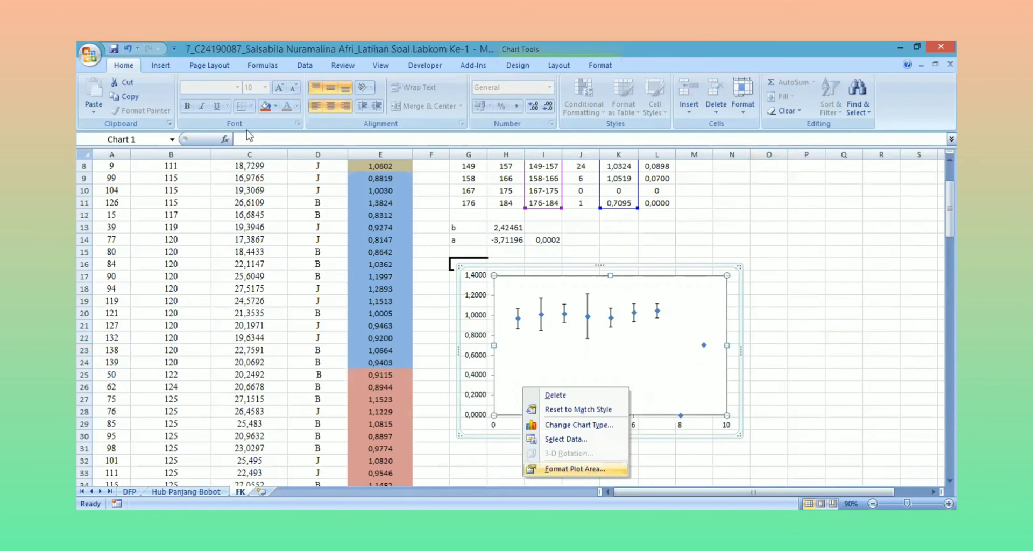
{"action": "left_click", "coordinate": [575, 469]}
{"action": "left_click", "coordinate": [250, 145]}
{"action": "left_click", "coordinate": [398, 430]}
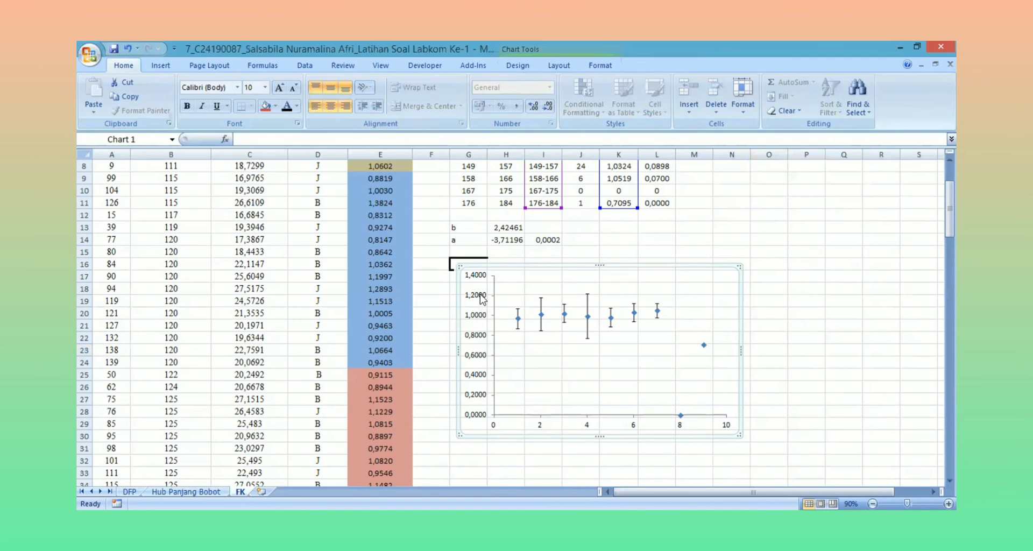
Give the chart's vertical axis a solid line
{"action": "right_click", "coordinate": [481, 299]}
{"action": "left_click", "coordinate": [425, 419]}
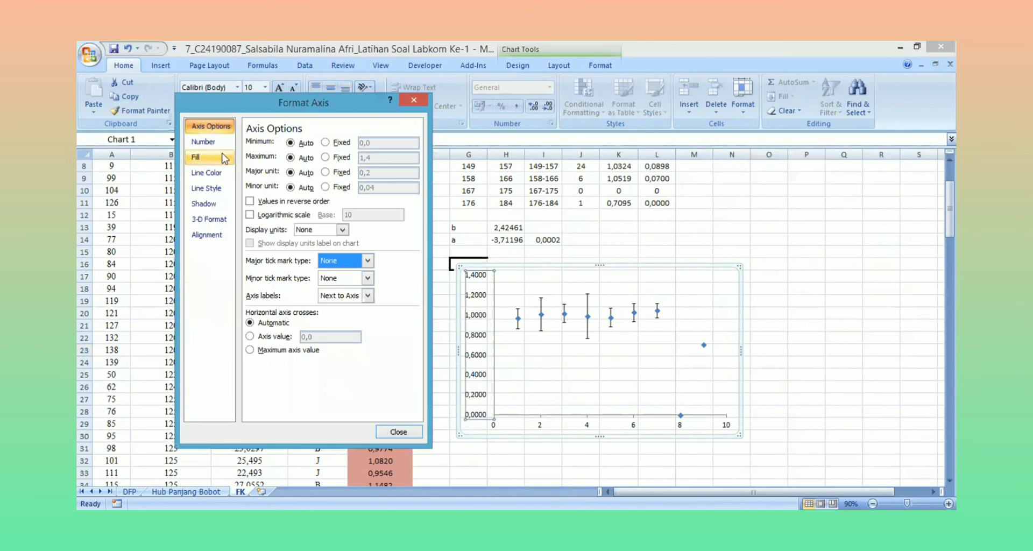
{"action": "left_click", "coordinate": [223, 157]}
{"action": "left_click", "coordinate": [209, 172]}
{"action": "left_click", "coordinate": [250, 156]}
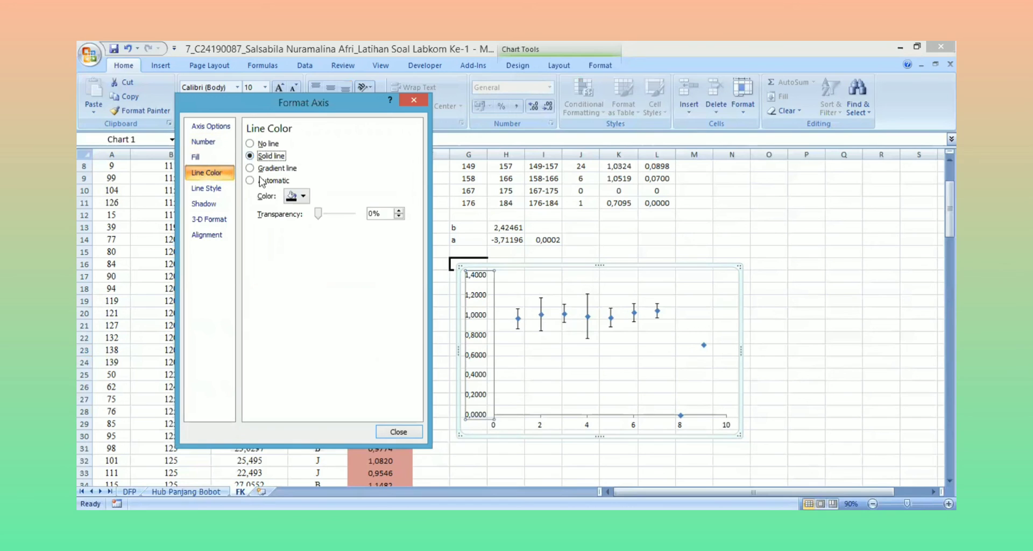
{"action": "left_click", "coordinate": [398, 431]}
Give the chart's horizontal axis a solid line
{"action": "left_click", "coordinate": [537, 423]}
{"action": "right_click", "coordinate": [538, 423]}
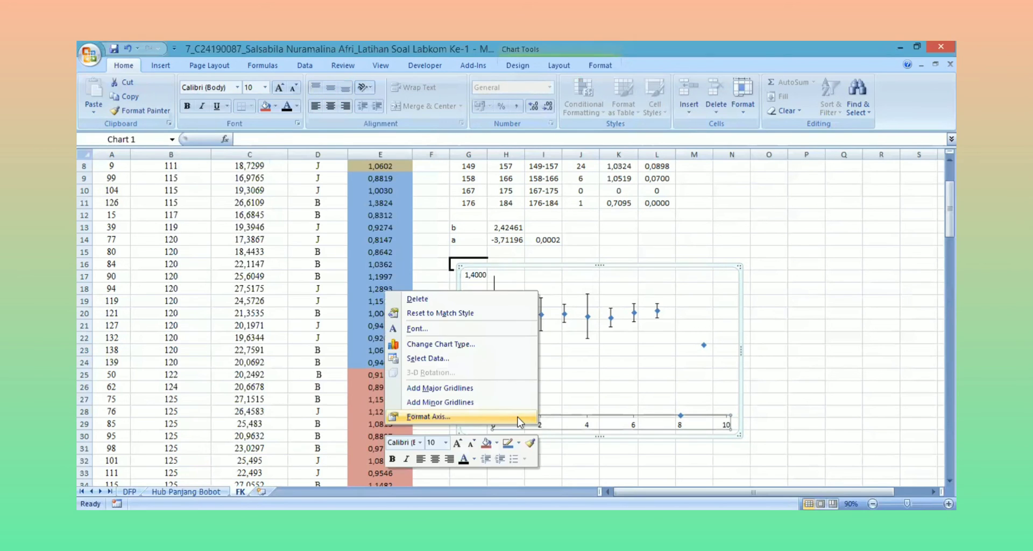
{"action": "left_click", "coordinate": [518, 417]}
{"action": "left_click", "coordinate": [350, 250]}
{"action": "left_click", "coordinate": [196, 156]}
{"action": "left_click", "coordinate": [207, 172]}
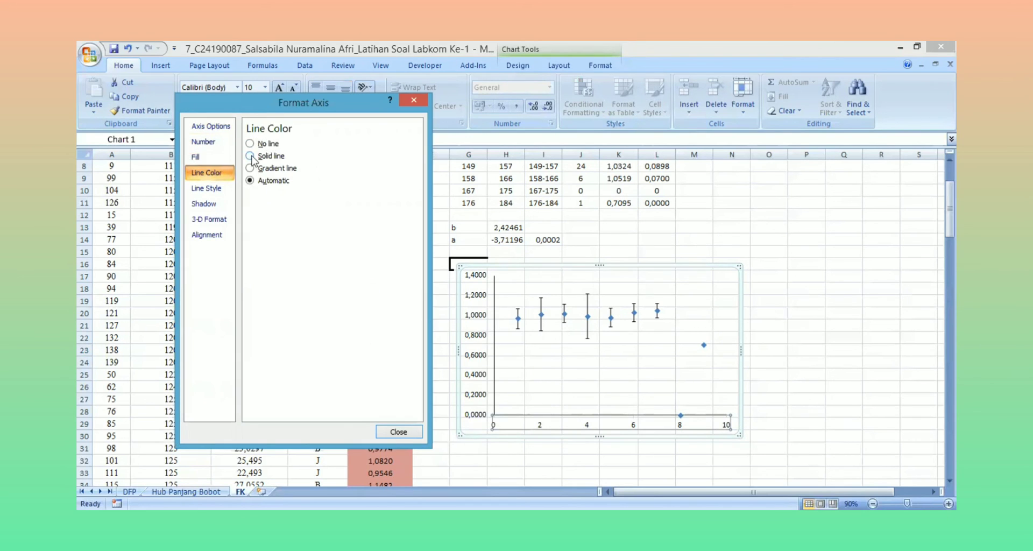
{"action": "left_click", "coordinate": [250, 156]}
{"action": "left_click", "coordinate": [398, 432]}
Set the whole chart's font to Times New Roman, size 12, and move the chart slightly closer to row 16
{"action": "left_click", "coordinate": [528, 268]}
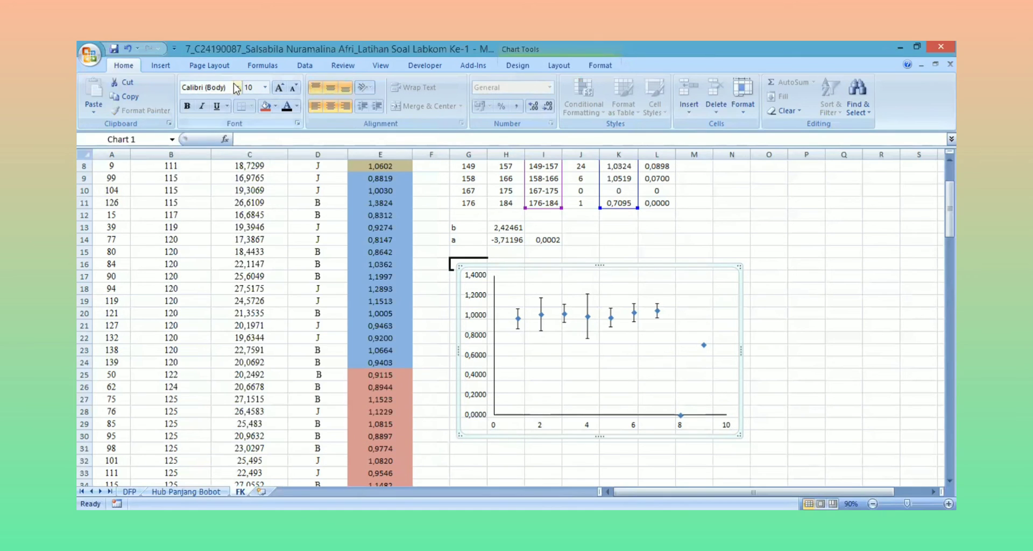
{"action": "left_click", "coordinate": [237, 87]}
{"action": "left_click", "coordinate": [140, 161]}
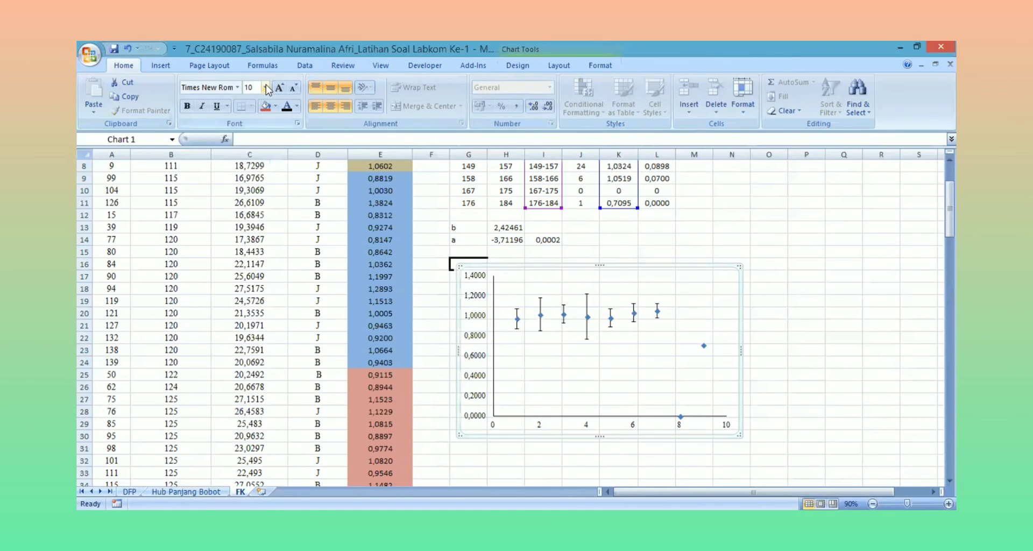
{"action": "left_click", "coordinate": [265, 87]}
{"action": "left_click", "coordinate": [250, 167]}
{"action": "left_click", "coordinate": [811, 280]}
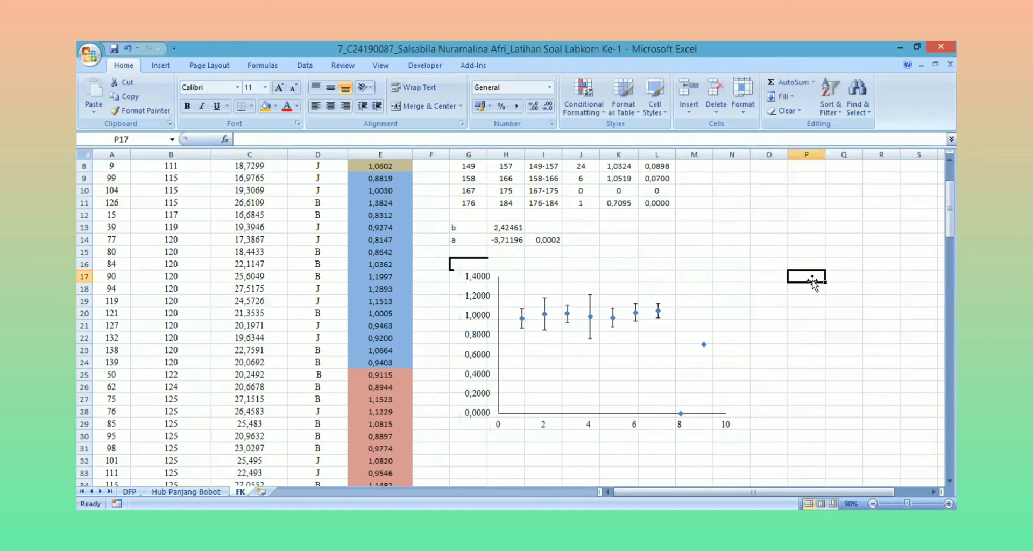
{"action": "left_click", "coordinate": [555, 286]}
{"action": "left_click_drag", "start_coordinate": [548, 266], "coordinate": [542, 258]}
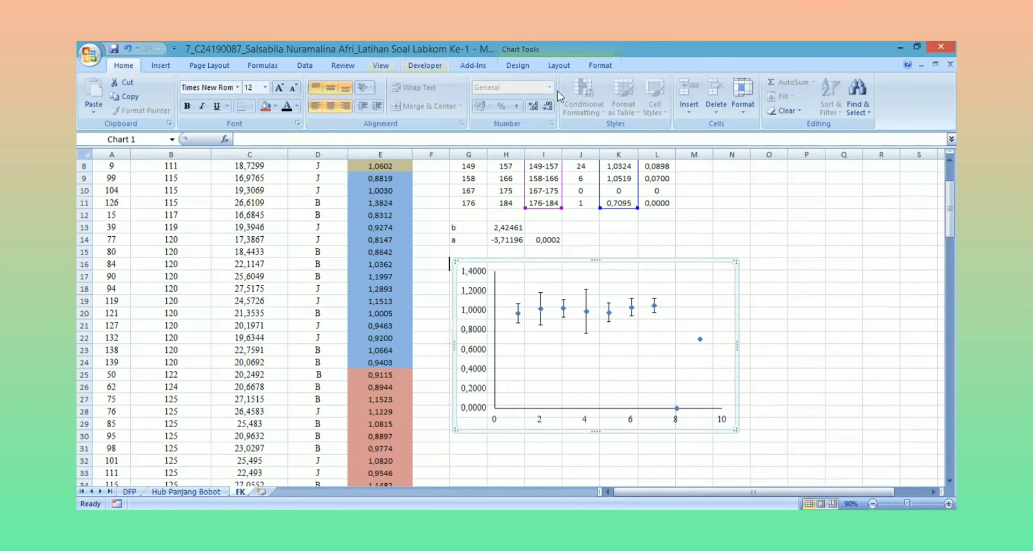
Add a title above the scatter chart reading "FK Total"
{"action": "left_click", "coordinate": [558, 65]}
{"action": "left_click", "coordinate": [306, 107]}
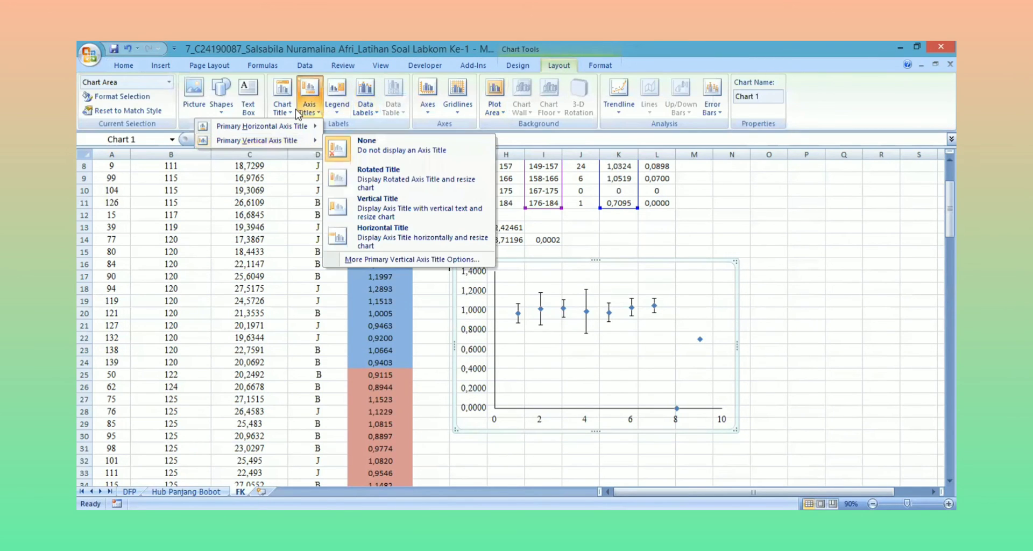
{"action": "left_click", "coordinate": [282, 102]}
{"action": "left_click", "coordinate": [261, 188]}
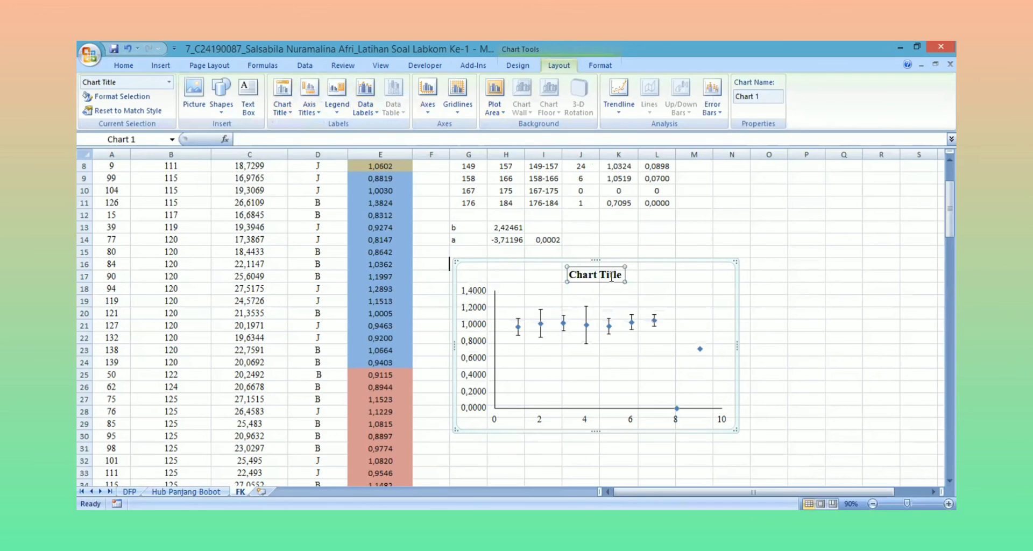
{"action": "key", "text": "BackSpace"}
{"action": "key", "text": "BackSpace"}
{"action": "key", "text": "BackSpace"}
{"action": "key", "text": "BackSpace"}
{"action": "key", "text": "BackSpace"}
{"action": "key", "text": "BackSpace"}
{"action": "key", "text": "BackSpace"}
{"action": "key", "text": "BackSpace"}
{"action": "key", "text": "BackSpace"}
{"action": "key", "text": "BackSpace"}
{"action": "key", "text": "BackSpace"}
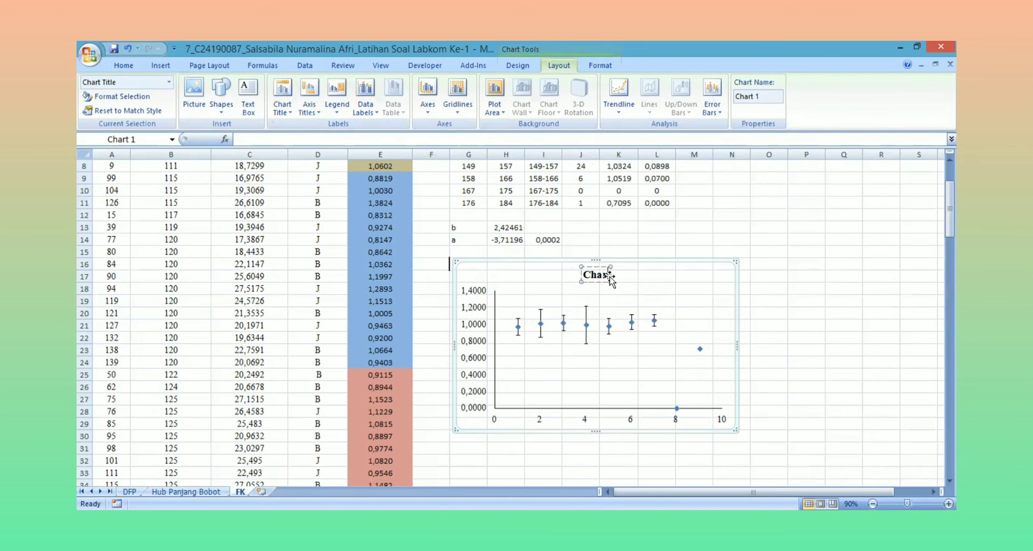
{"action": "type", "text": "FK T"}
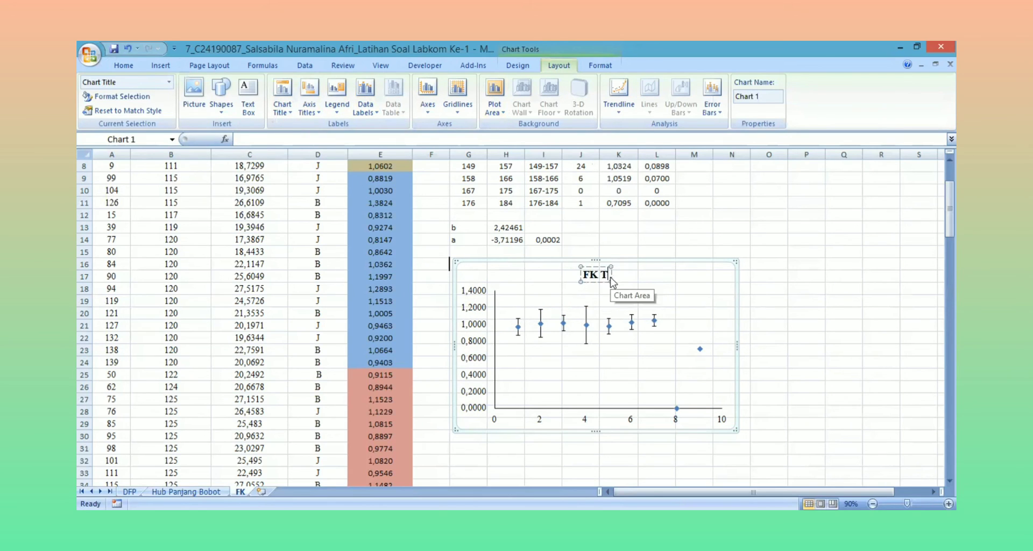
{"action": "type", "text": "otal"}
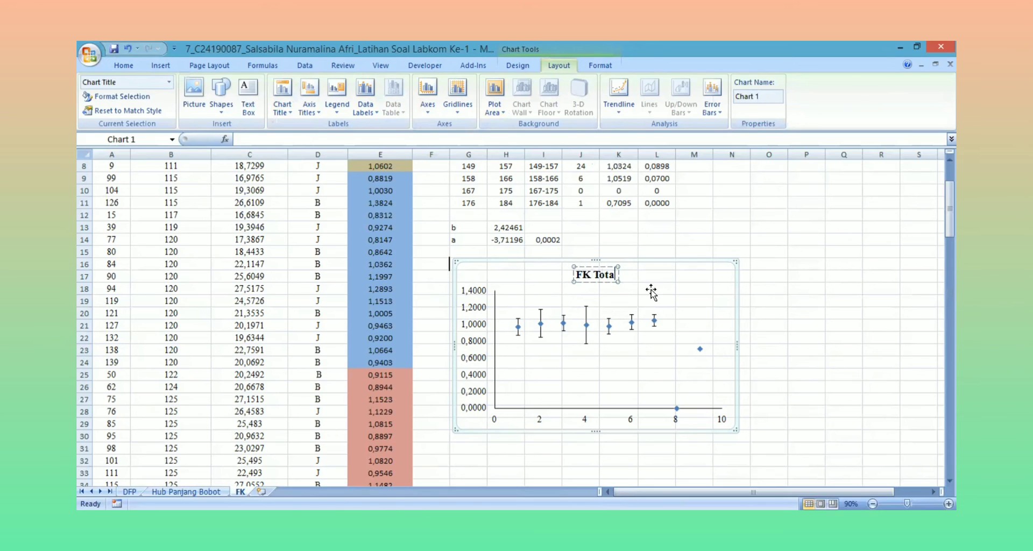
{"action": "left_click", "coordinate": [769, 294]}
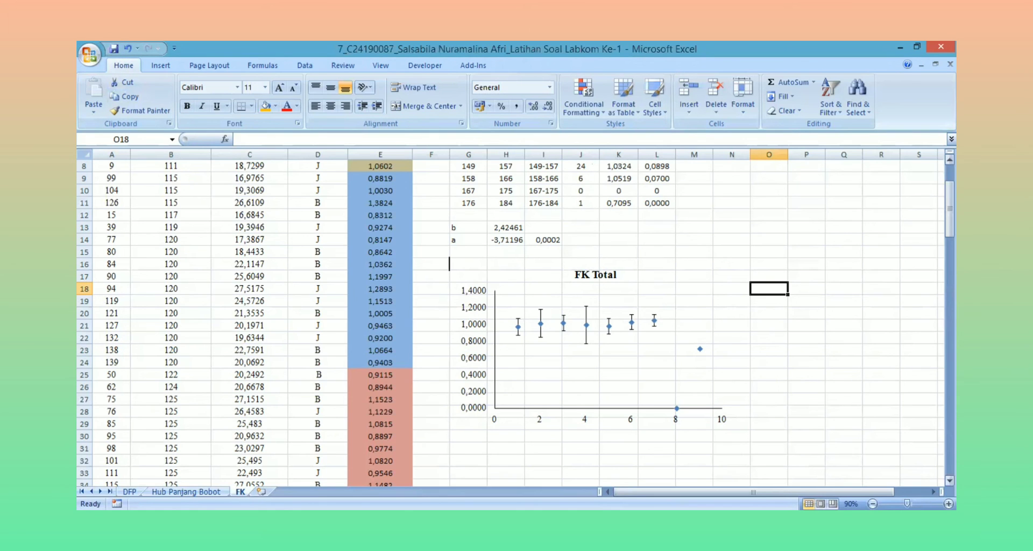
Review the FK Total, FK Jantan and FK Betina class tables with their charts on the FK sheet
{"action": "left_click_drag", "start_coordinate": [949, 209], "coordinate": [950, 200]}
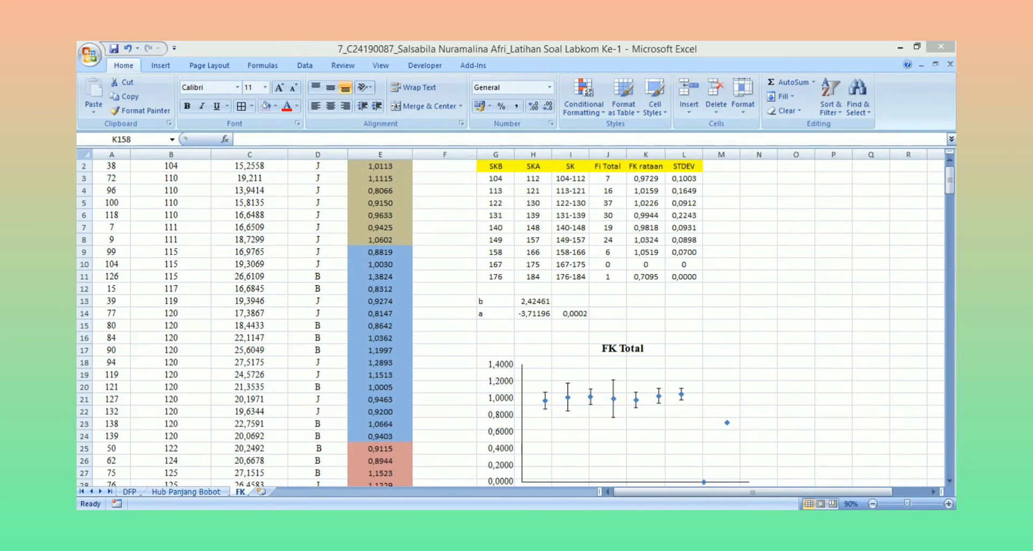
{"action": "left_click_drag", "start_coordinate": [950, 181], "coordinate": [949, 333]}
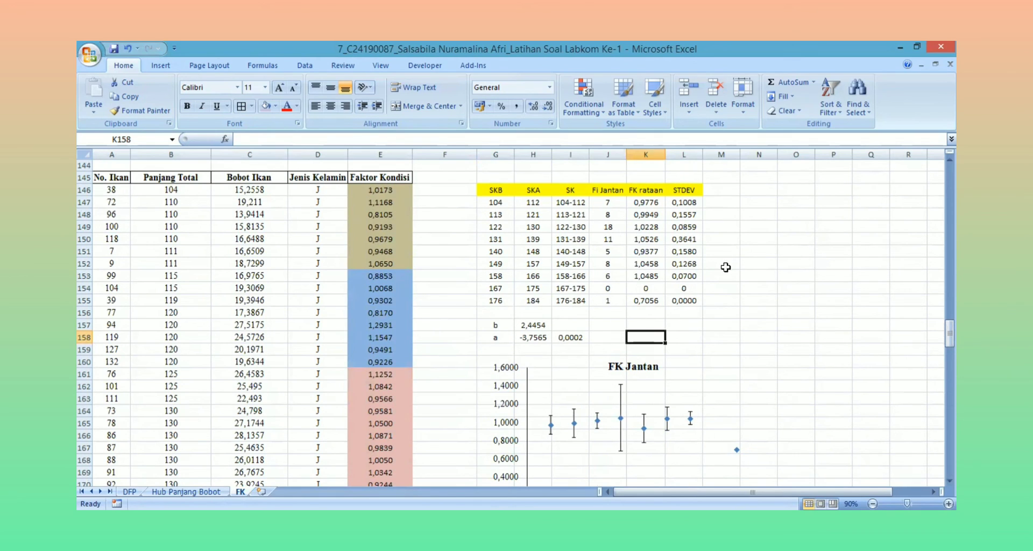
{"action": "left_click_drag", "start_coordinate": [950, 333], "coordinate": [950, 404]}
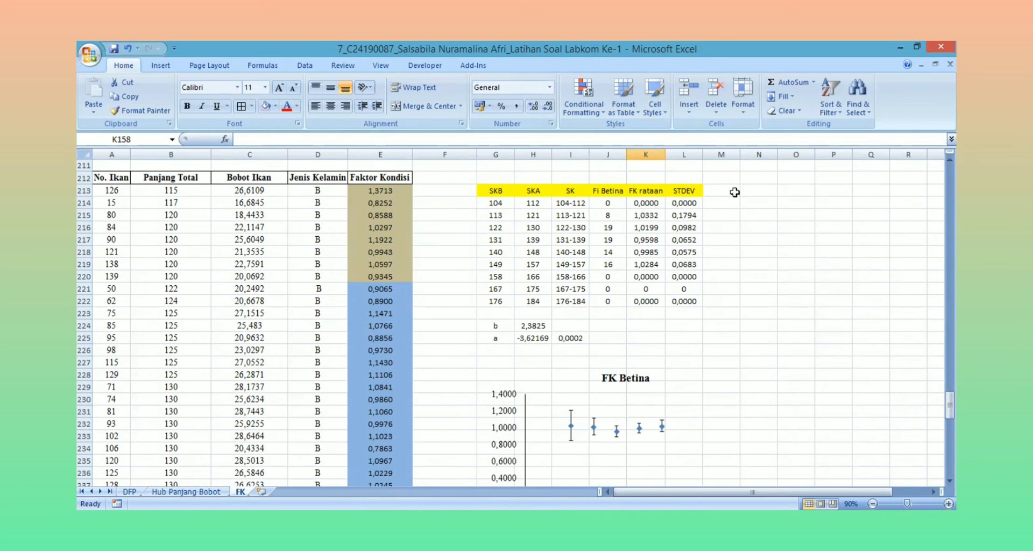
{"action": "left_click_drag", "start_coordinate": [950, 405], "coordinate": [950, 415]}
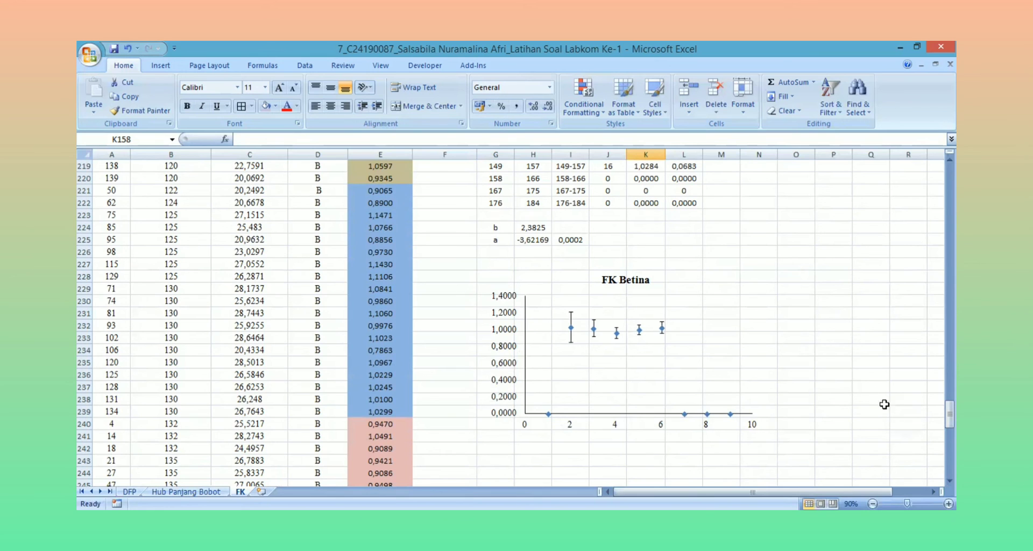
{"action": "left_click_drag", "start_coordinate": [950, 414], "coordinate": [950, 180]}
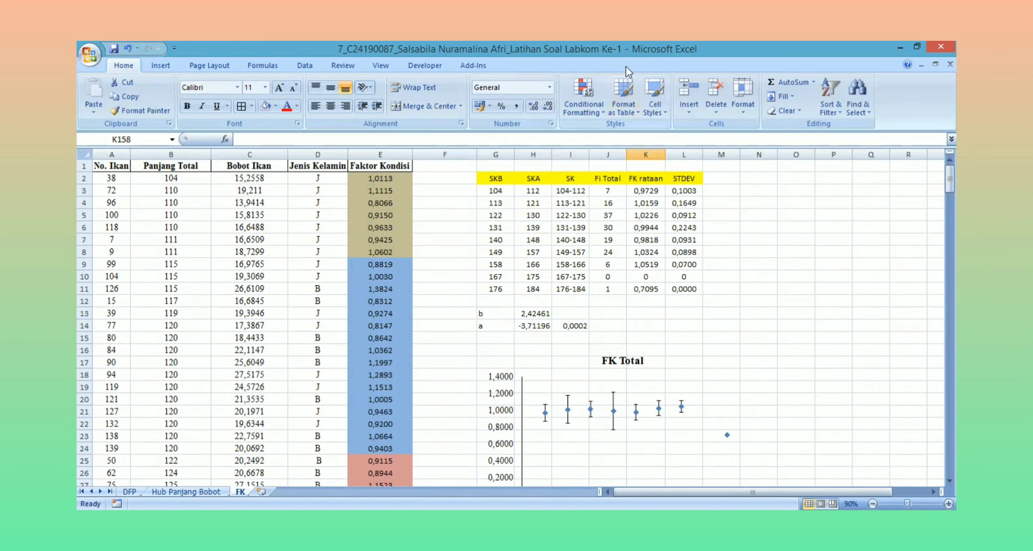